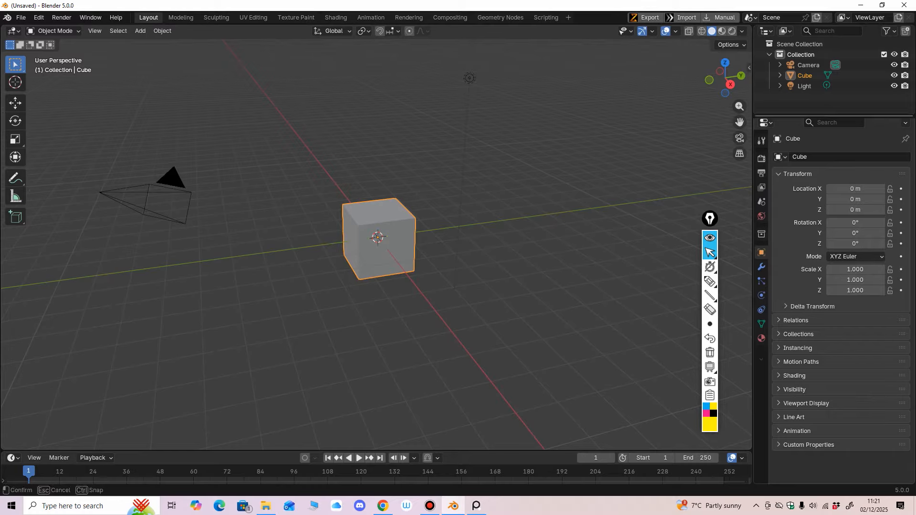
Hide the camera and the light in the viewport and turn on the wireframe overlay
{"action": "left_click", "coordinate": [894, 65]}
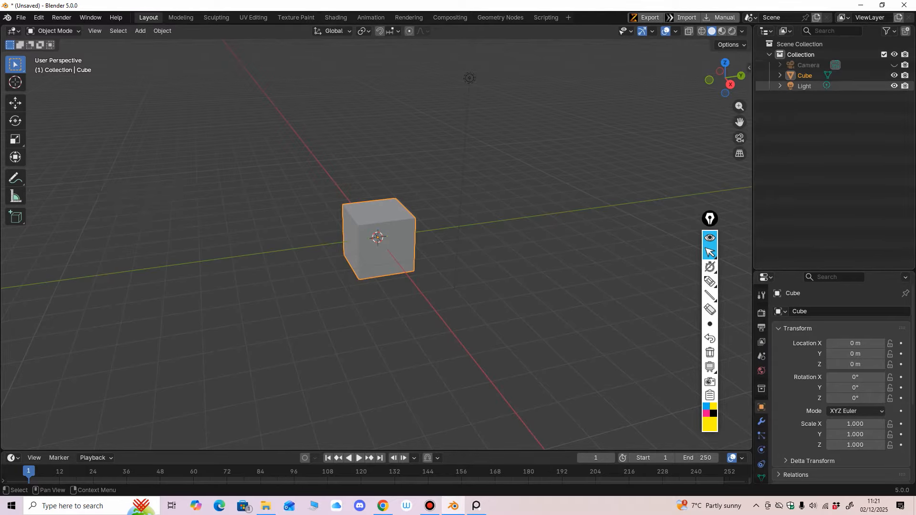
{"action": "left_click", "coordinate": [894, 86]}
{"action": "middle_click_drag", "start_coordinate": [548, 200], "coordinate": [527, 210]}
{"action": "left_click", "coordinate": [675, 31]}
{"action": "left_click", "coordinate": [605, 206]}
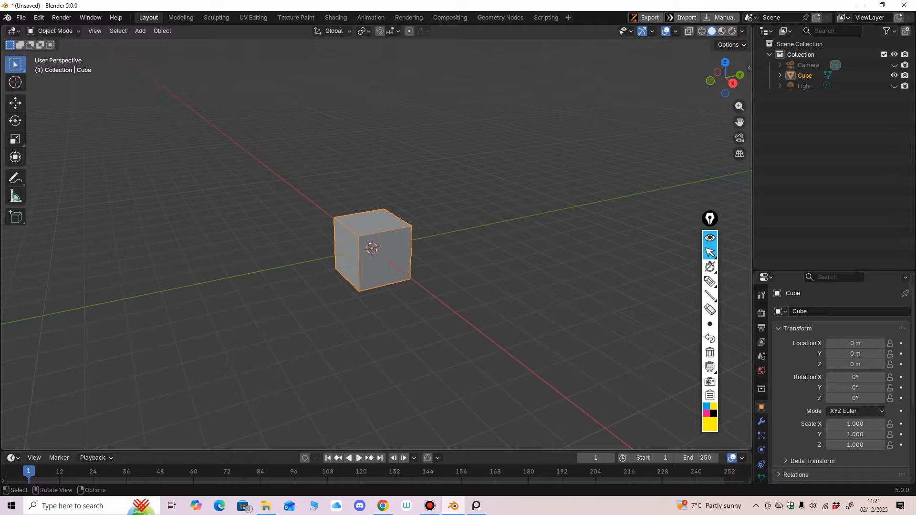
Show the cube's transform values in the viewport sidebar
{"action": "middle_click_drag", "start_coordinate": [527, 210], "coordinate": [544, 191]}
{"action": "scroll", "coordinate": [538, 202], "scroll_direction": "up", "scroll_amount": 2}
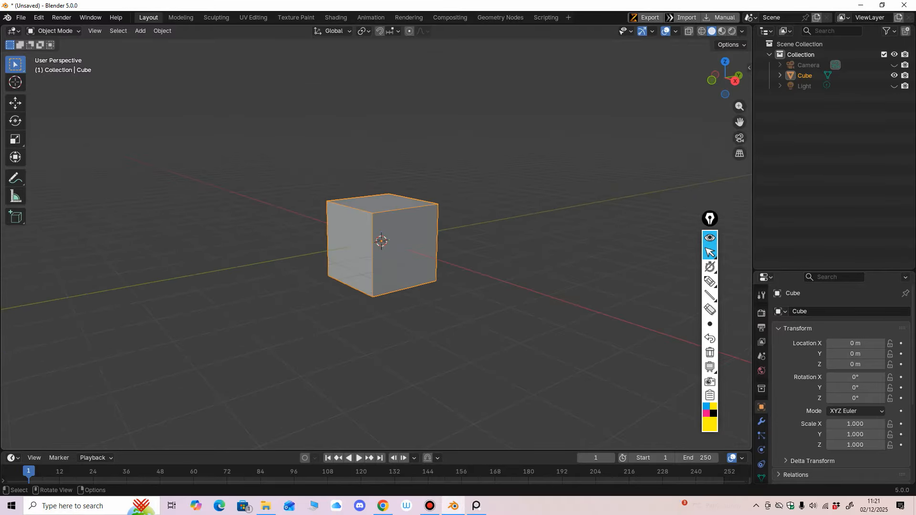
{"action": "middle_click_drag", "start_coordinate": [305, 191], "coordinate": [281, 192]}
{"action": "key", "text": "n"}
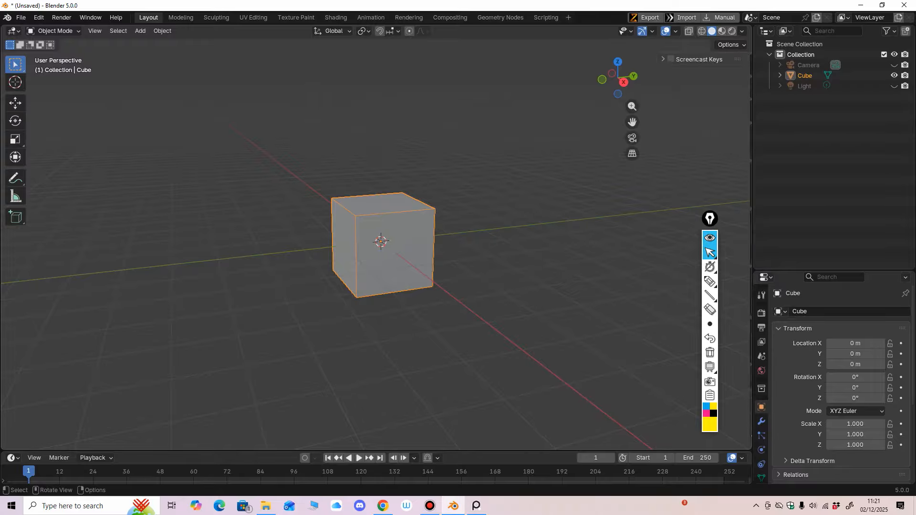
{"action": "key", "text": "n"}
{"action": "key", "text": "n"}
{"action": "left_click", "coordinate": [745, 65]}
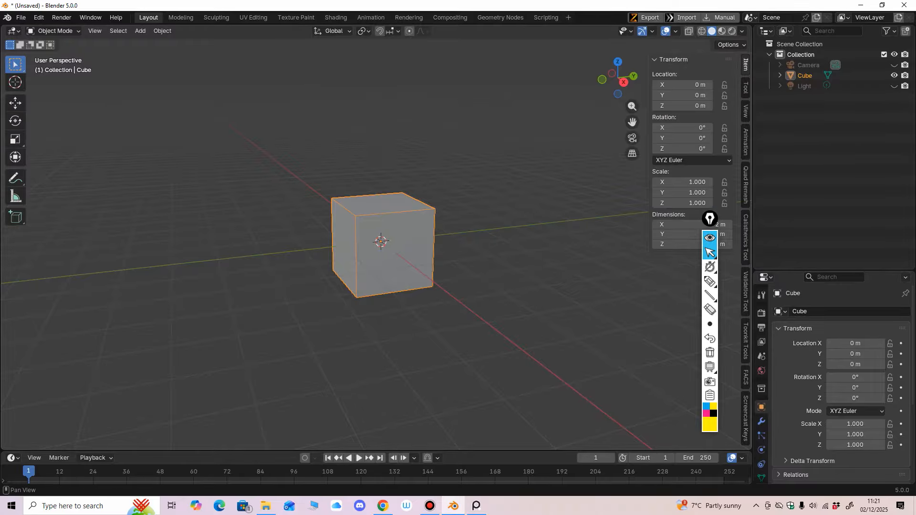
{"action": "left_click", "coordinate": [682, 149]}
{"action": "type", "text": "1"}
{"action": "key", "text": "Return"}
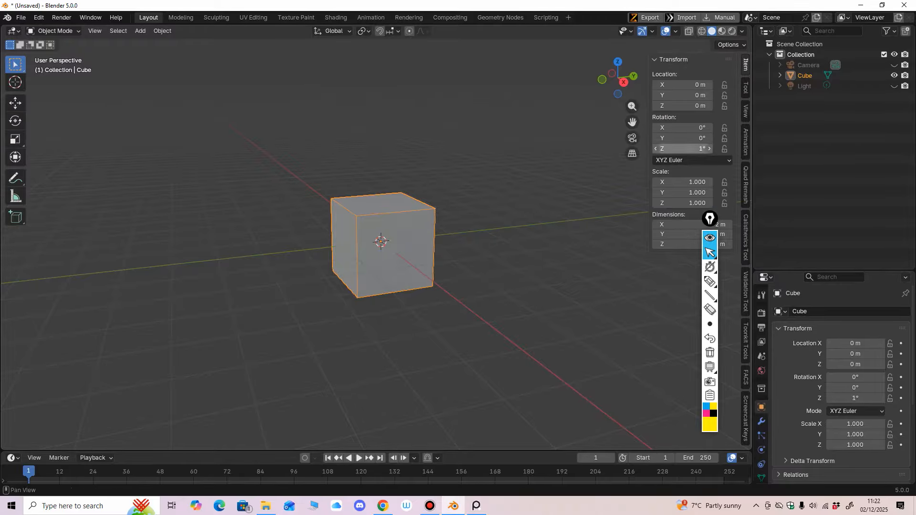
{"action": "key", "text": "ctrl+z"}
Set the cube's Z location to 1 m and apply its object transform
{"action": "left_click", "coordinate": [682, 106]}
{"action": "type", "text": "1"}
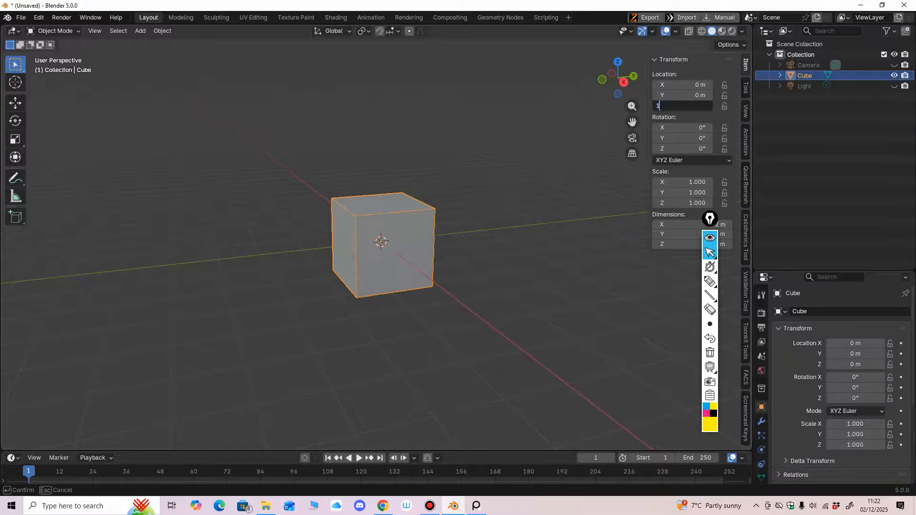
{"action": "key", "text": "Return"}
{"action": "middle_click_drag", "start_coordinate": [562, 200], "coordinate": [593, 190]}
{"action": "mouse_move", "coordinate": [477, 272]}
{"action": "middle_mouse_down"}
{"action": "mouse_move", "coordinate": [422, 283]}
{"action": "mouse_move", "coordinate": [435, 284]}
{"action": "middle_mouse_up"}
{"action": "key", "text": "ctrl+a"}
{"action": "left_click", "coordinate": [447, 283]}
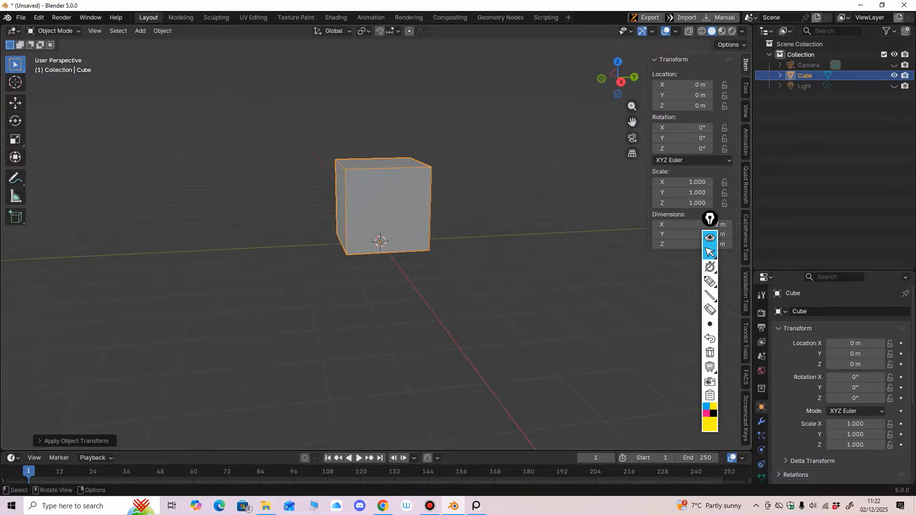
{"action": "mouse_move", "coordinate": [712, 228]}
{"action": "left_mouse_down"}
{"action": "mouse_move", "coordinate": [711, 247]}
{"action": "mouse_move", "coordinate": [735, 250]}
{"action": "mouse_move", "coordinate": [773, 211]}
{"action": "mouse_move", "coordinate": [778, 113]}
{"action": "mouse_move", "coordinate": [695, 245]}
{"action": "mouse_move", "coordinate": [708, 236]}
{"action": "mouse_move", "coordinate": [644, 251]}
{"action": "mouse_move", "coordinate": [417, 243]}
{"action": "mouse_move", "coordinate": [116, 83]}
{"action": "mouse_move", "coordinate": [645, 228]}
{"action": "mouse_move", "coordinate": [721, 228]}
{"action": "left_mouse_up"}
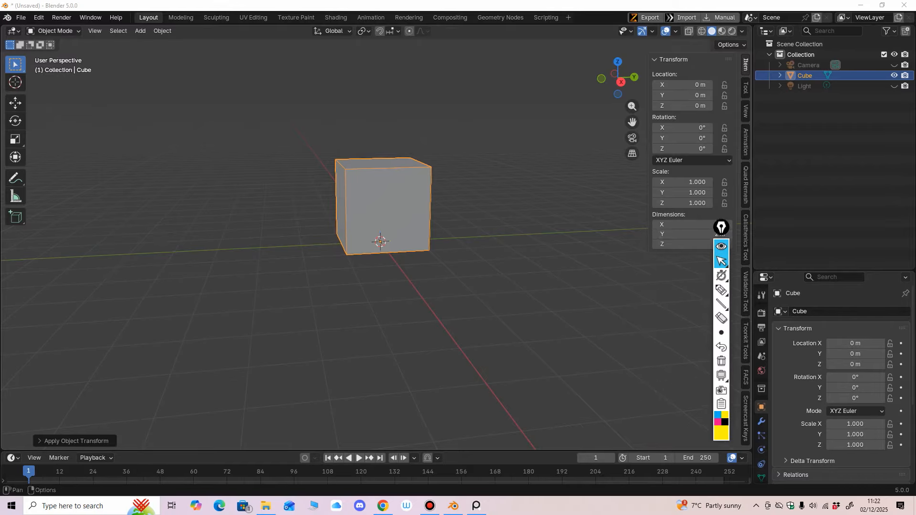
Switch the cube to Edit Mode and activate the Loop Cut tool with one cut
{"action": "mouse_move", "coordinate": [529, 263]}
{"action": "middle_mouse_down"}
{"action": "mouse_move", "coordinate": [541, 268]}
{"action": "mouse_move", "coordinate": [513, 292]}
{"action": "mouse_move", "coordinate": [531, 268]}
{"action": "middle_mouse_up"}
{"action": "scroll", "coordinate": [513, 292], "scroll_direction": "up", "scroll_amount": 1}
{"action": "middle_click_drag", "start_coordinate": [531, 268], "coordinate": [506, 287], "text": "shift"}
{"action": "scroll", "coordinate": [525, 288], "scroll_direction": "up", "scroll_amount": 2}
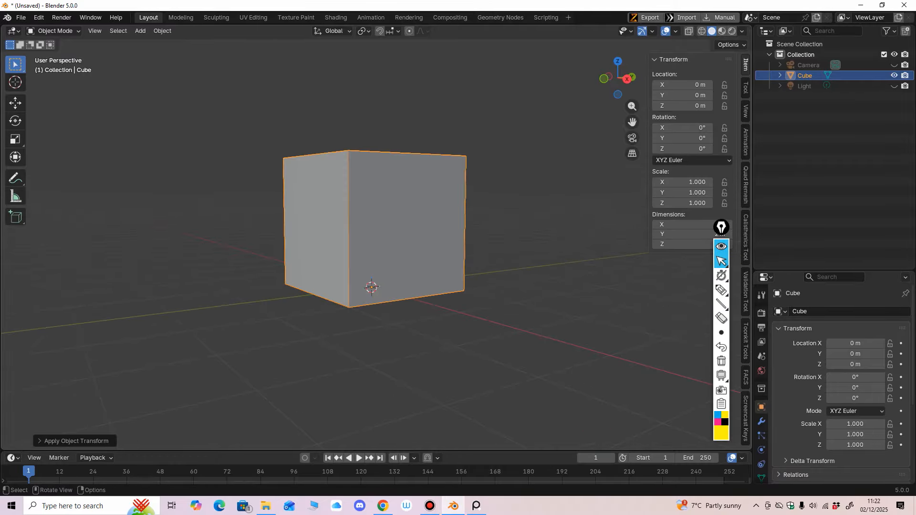
{"action": "left_click", "coordinate": [53, 30]}
{"action": "left_click", "coordinate": [47, 53]}
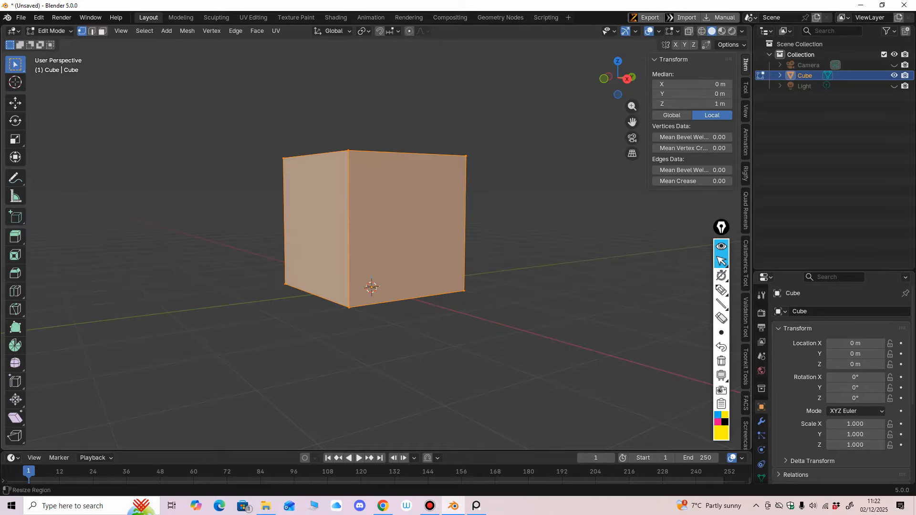
{"action": "left_click", "coordinate": [15, 291]}
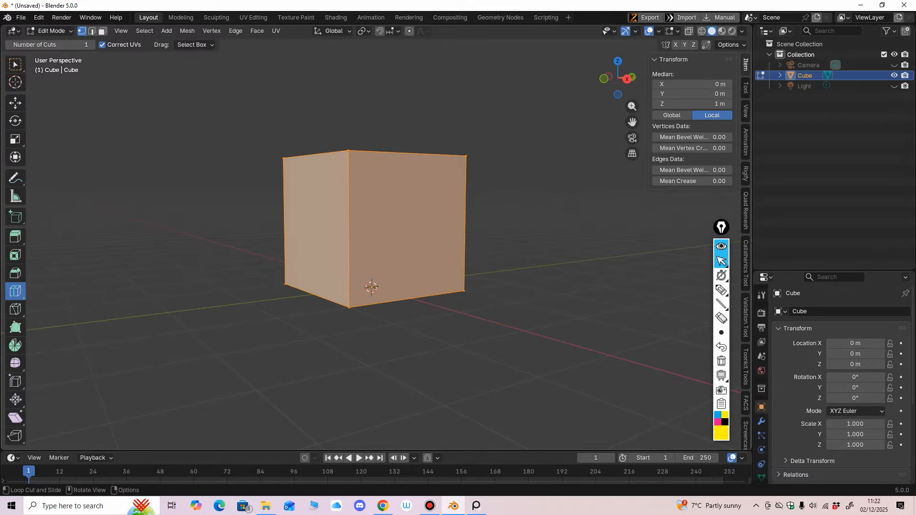
{"action": "left_click", "coordinate": [384, 226]}
{"action": "middle_click_drag", "start_coordinate": [384, 226], "coordinate": [252, 260]}
{"action": "key", "text": "ctrl+z"}
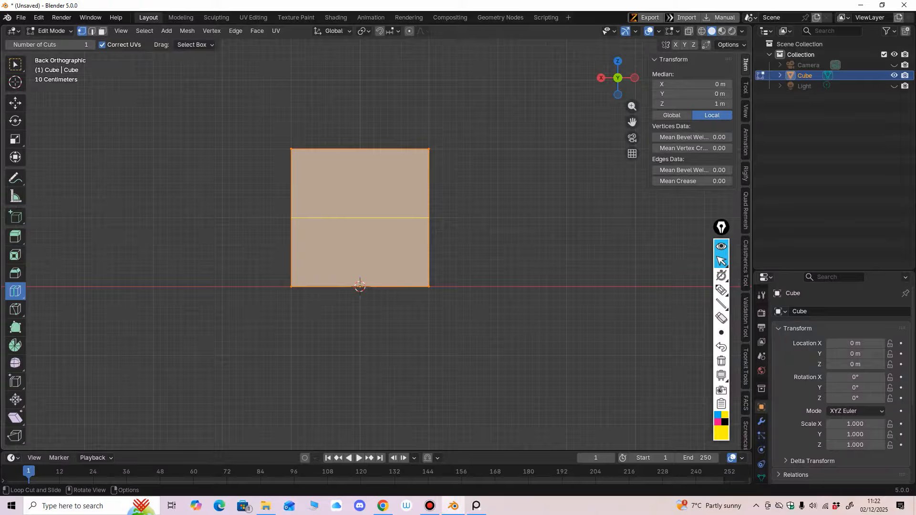
Add horizontal loop cuts at mid-height and at about Z 1.24 m, plus a vertical loop cut through the cube's center
{"action": "left_click", "coordinate": [306, 227]}
{"action": "left_click_drag", "start_coordinate": [432, 210], "coordinate": [432, 227]}
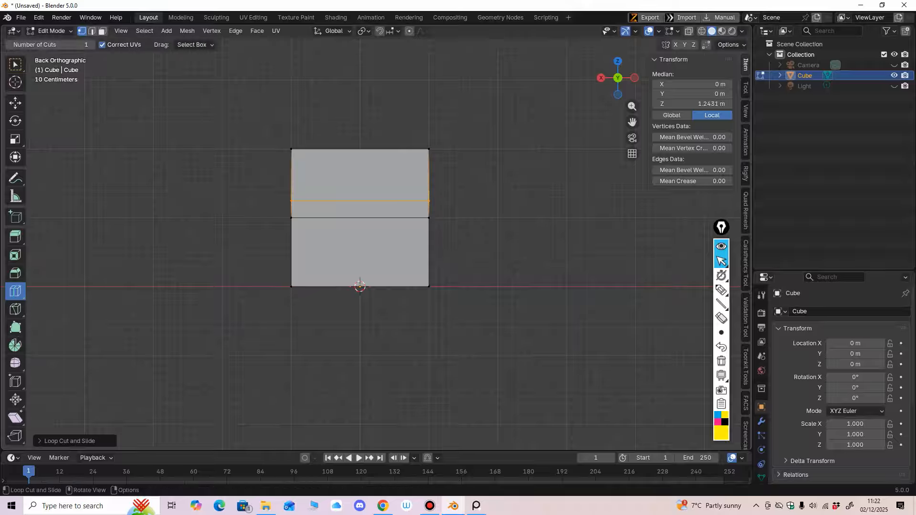
{"action": "left_click", "coordinate": [392, 218]}
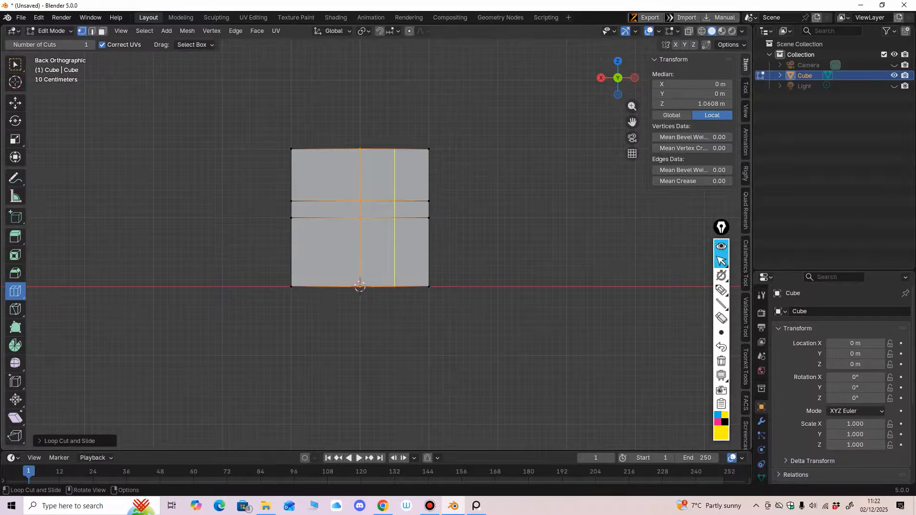
{"action": "left_click_drag", "start_coordinate": [381, 222], "coordinate": [373, 226]}
{"action": "key", "text": "ctrl+z"}
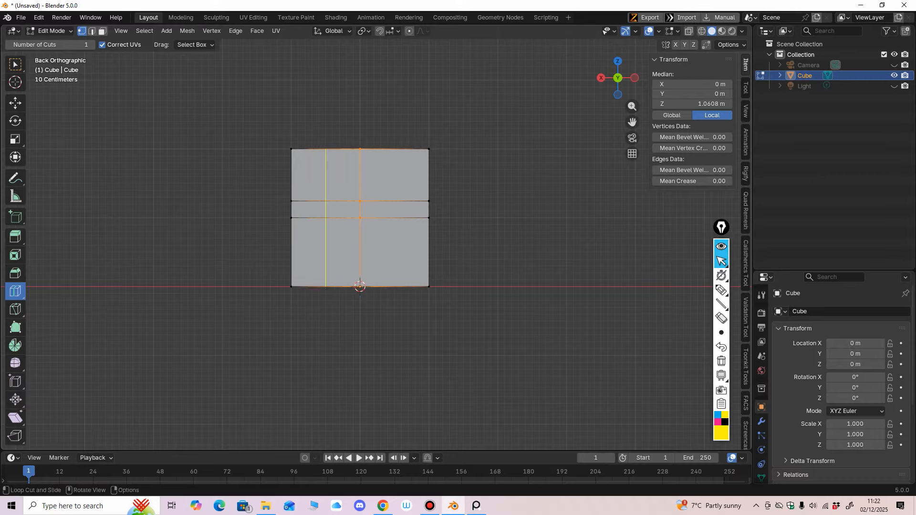
Add four more vertical loop cuts at about X 0.5, -0.5, -0.89 and 0.85 m
{"action": "left_click", "coordinate": [329, 219]}
{"action": "left_click", "coordinate": [392, 220]}
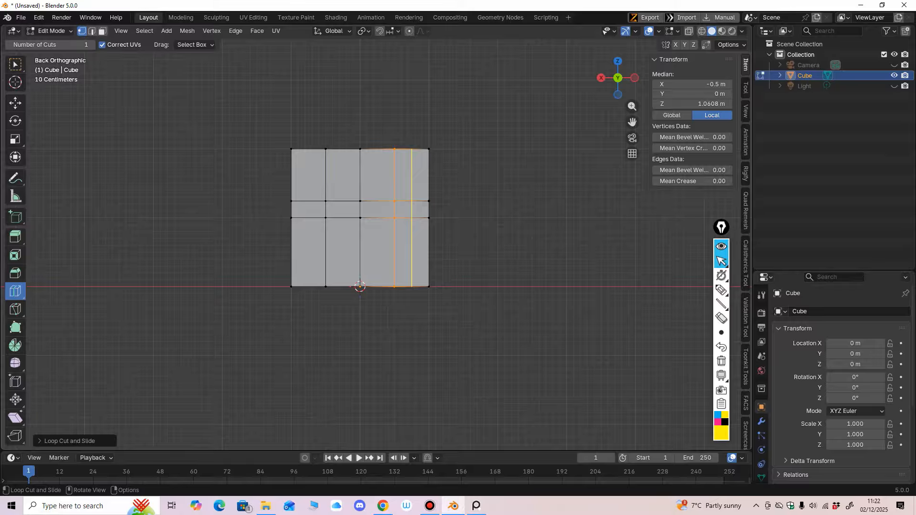
{"action": "left_click_drag", "start_coordinate": [411, 213], "coordinate": [419, 212]}
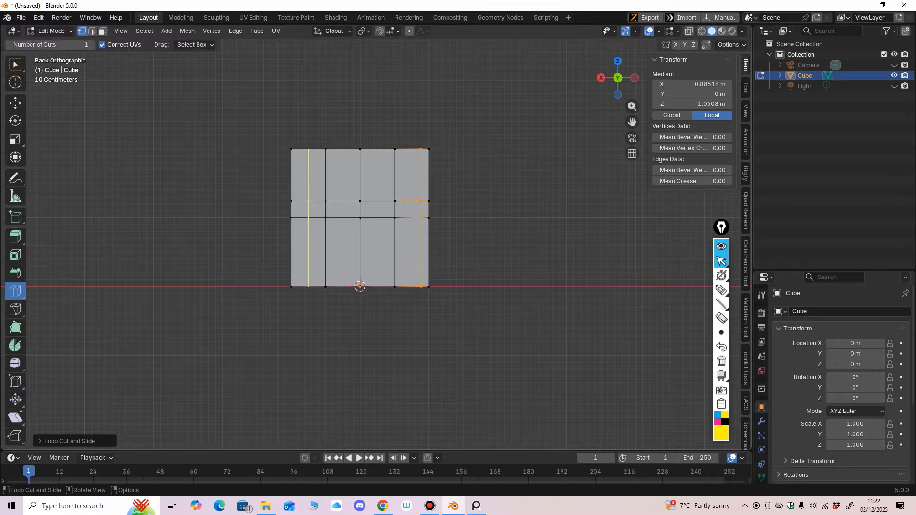
{"action": "left_click_drag", "start_coordinate": [299, 214], "coordinate": [296, 213]}
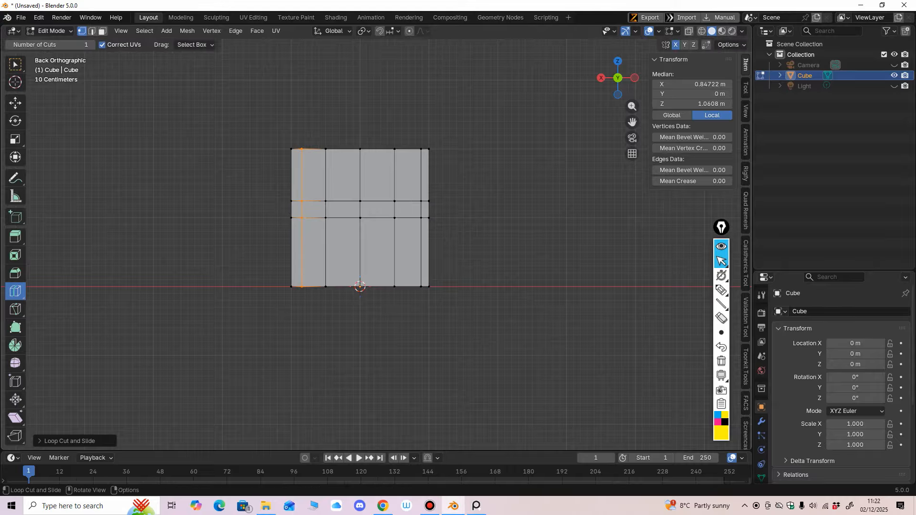
In edge selection with X mirroring on, move the vertical edge loop at X -0.5 m inward to about X -0.20 m
{"action": "key", "text": "2"}
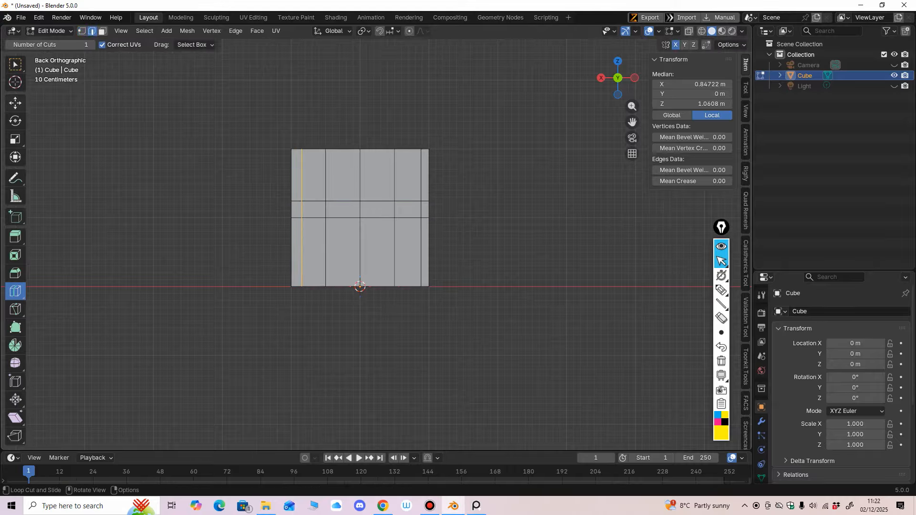
{"action": "left_click", "coordinate": [16, 103]}
{"action": "left_click", "coordinate": [394, 176]}
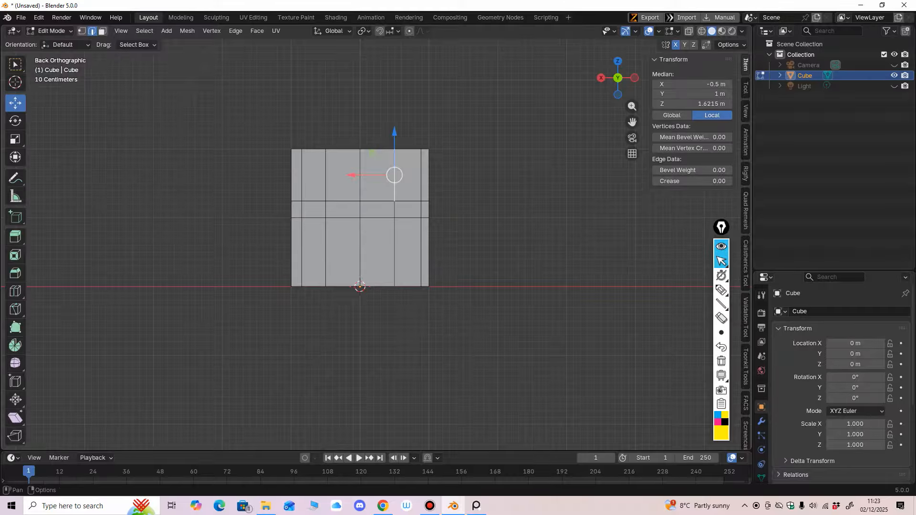
{"action": "left_click", "coordinate": [145, 31]}
{"action": "mouse_move", "coordinate": [179, 192]}
{"action": "left_click", "coordinate": [276, 191]}
{"action": "left_click_drag", "start_coordinate": [353, 213], "coordinate": [334, 214]}
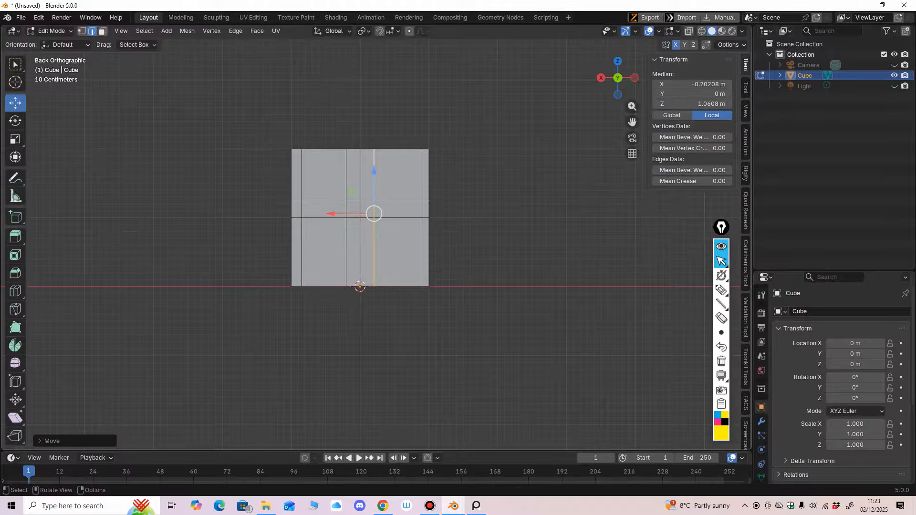
Select the outermost vertical edge loop on the negative X side and dissolve its edges
{"action": "left_click", "coordinate": [421, 210]}
{"action": "left_click", "coordinate": [145, 30]}
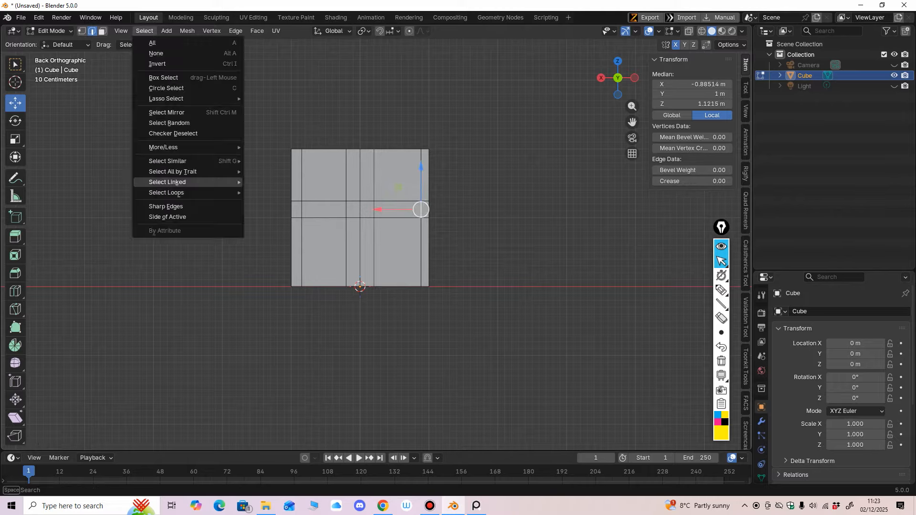
{"action": "mouse_move", "coordinate": [191, 192]}
{"action": "left_click", "coordinate": [281, 192]}
{"action": "left_click_drag", "start_coordinate": [420, 213], "coordinate": [419, 214]}
{"action": "key", "text": "x"}
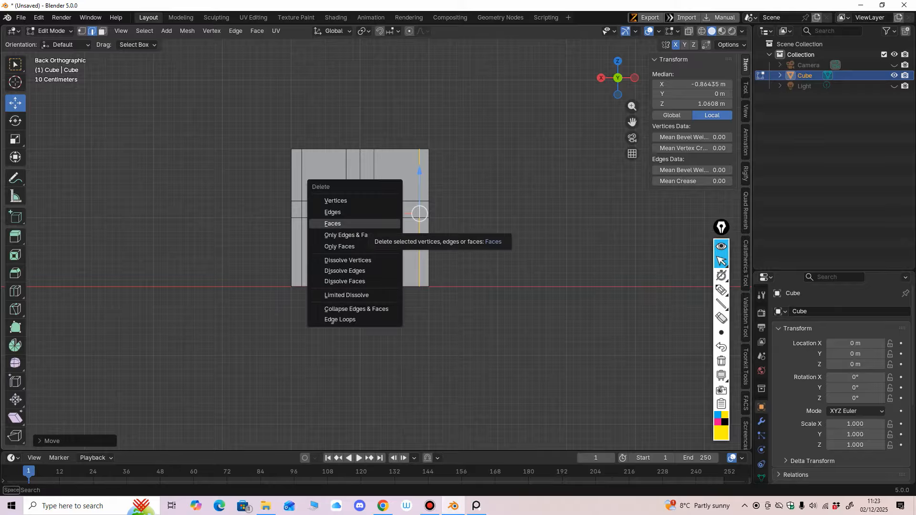
{"action": "left_click", "coordinate": [345, 271]}
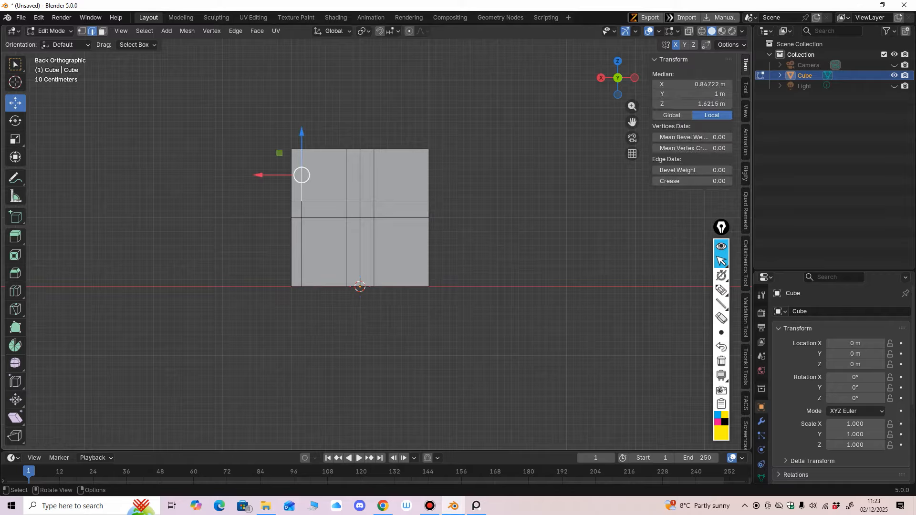
Select the outermost vertical edge loop on the positive X side and dissolve its edges
{"action": "left_click", "coordinate": [145, 32]}
{"action": "mouse_move", "coordinate": [172, 193]}
{"action": "left_click", "coordinate": [276, 192]}
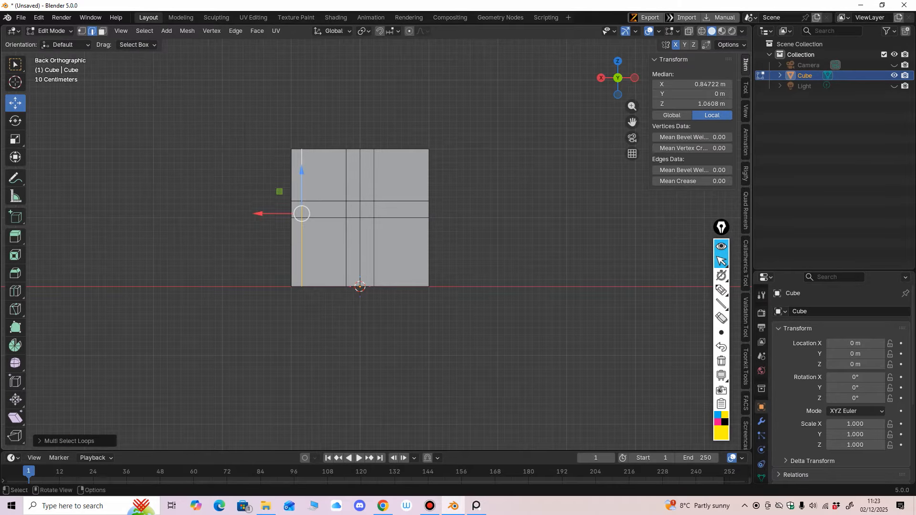
{"action": "key", "text": "x"}
{"action": "left_click", "coordinate": [267, 201]}
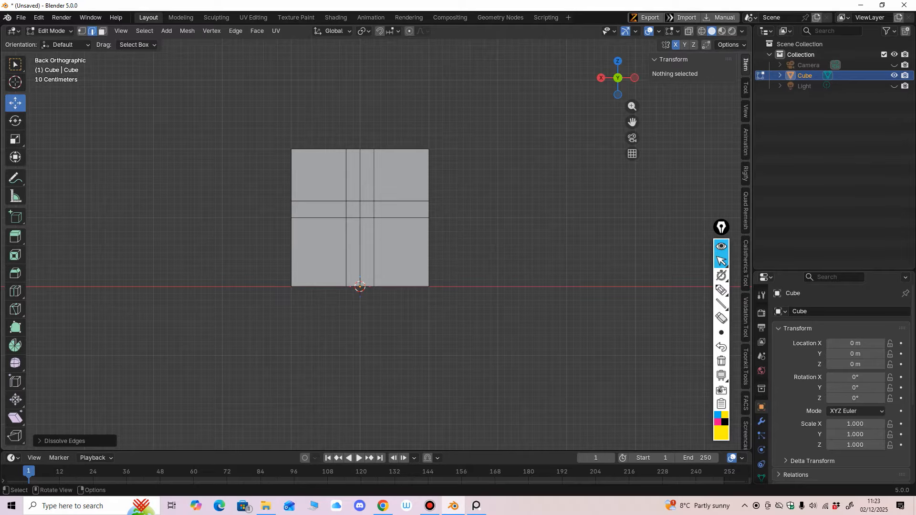
Return to Object Mode and add a Bevel modifier to the cube
{"action": "scroll", "coordinate": [381, 239], "scroll_direction": "up", "scroll_amount": 1}
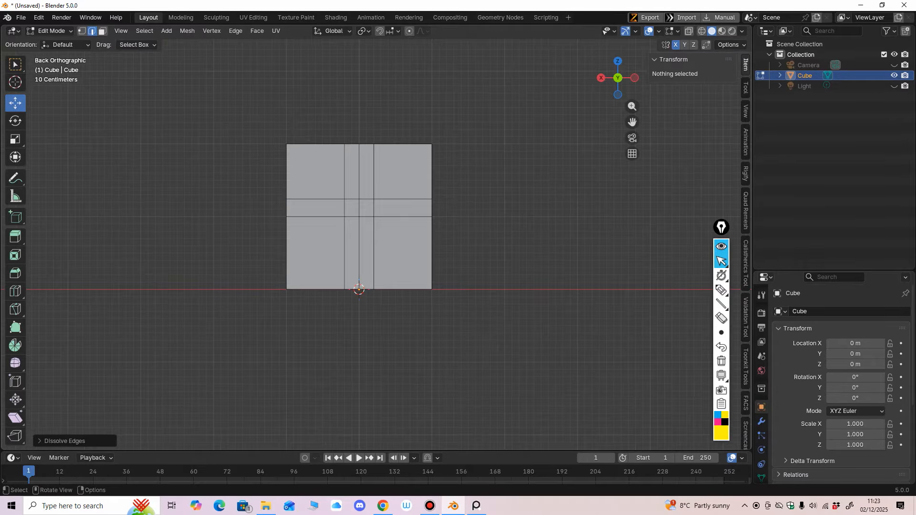
{"action": "middle_click_drag", "start_coordinate": [380, 239], "coordinate": [376, 269]}
{"action": "scroll", "coordinate": [380, 238], "scroll_direction": "up", "scroll_amount": 1}
{"action": "scroll", "coordinate": [366, 249], "scroll_direction": "down", "scroll_amount": 3}
{"action": "scroll", "coordinate": [400, 267], "scroll_direction": "up", "scroll_amount": 2}
{"action": "scroll", "coordinate": [407, 282], "scroll_direction": "up", "scroll_amount": 1}
{"action": "key", "text": "Tab"}
{"action": "scroll", "coordinate": [395, 274], "scroll_direction": "down", "scroll_amount": 2}
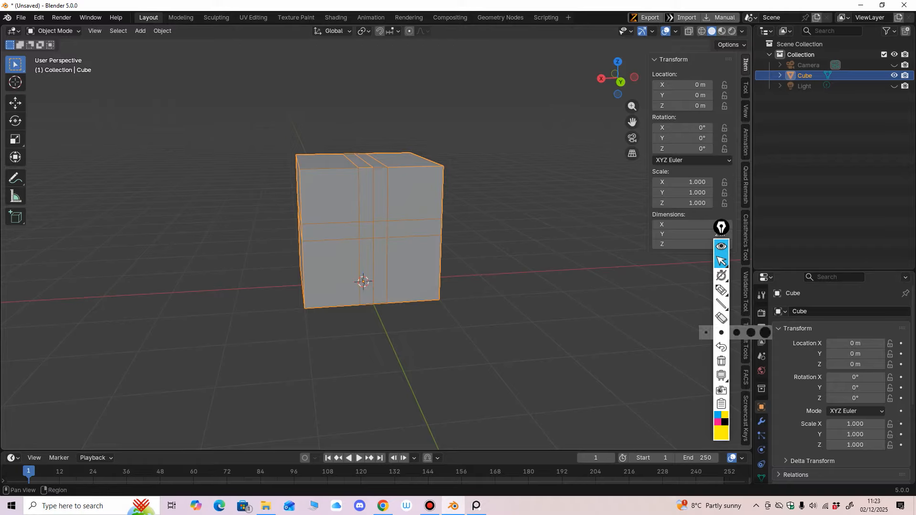
{"action": "left_click", "coordinate": [761, 421]}
{"action": "left_click", "coordinate": [787, 311]}
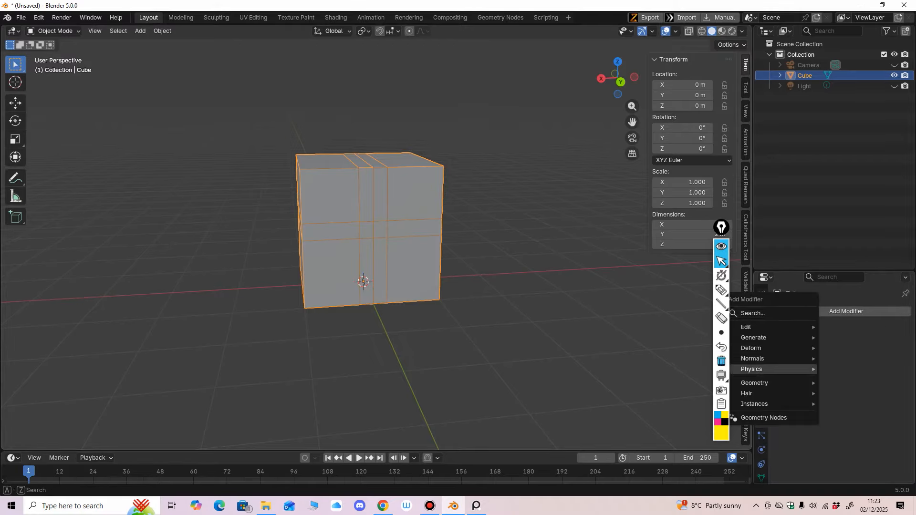
{"action": "mouse_move", "coordinate": [753, 337]}
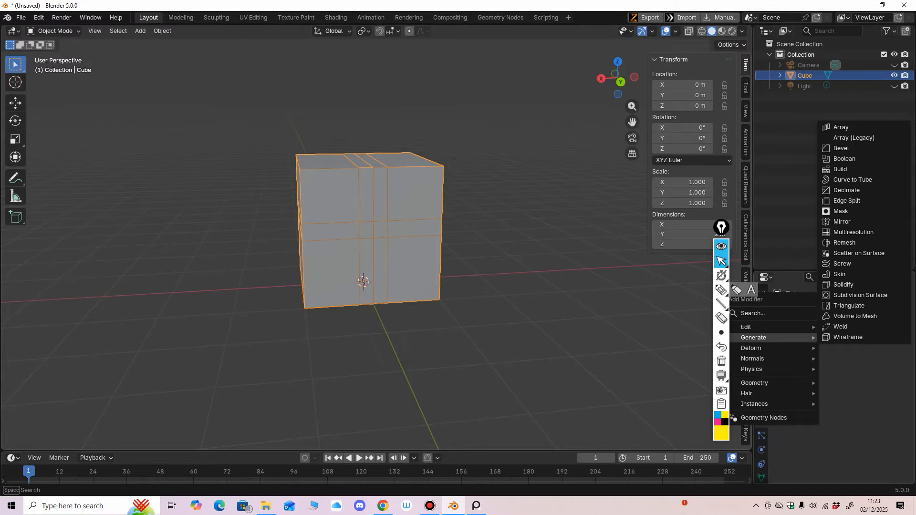
{"action": "left_click", "coordinate": [841, 148]}
Set the Bevel modifier's amount to 0.02 m
{"action": "middle_click_drag", "start_coordinate": [429, 238], "coordinate": [452, 245]}
{"action": "middle_click_drag", "start_coordinate": [453, 244], "coordinate": [454, 229], "text": "ctrl"}
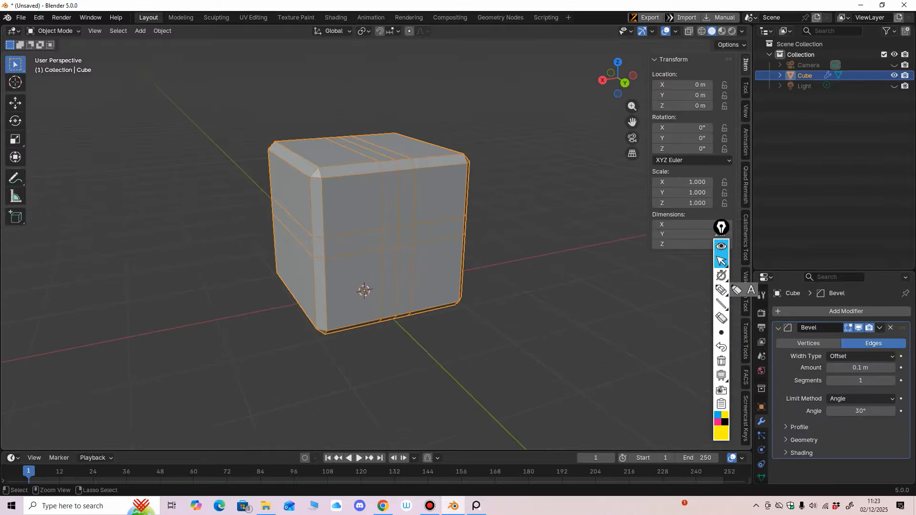
{"action": "left_click", "coordinate": [858, 367]}
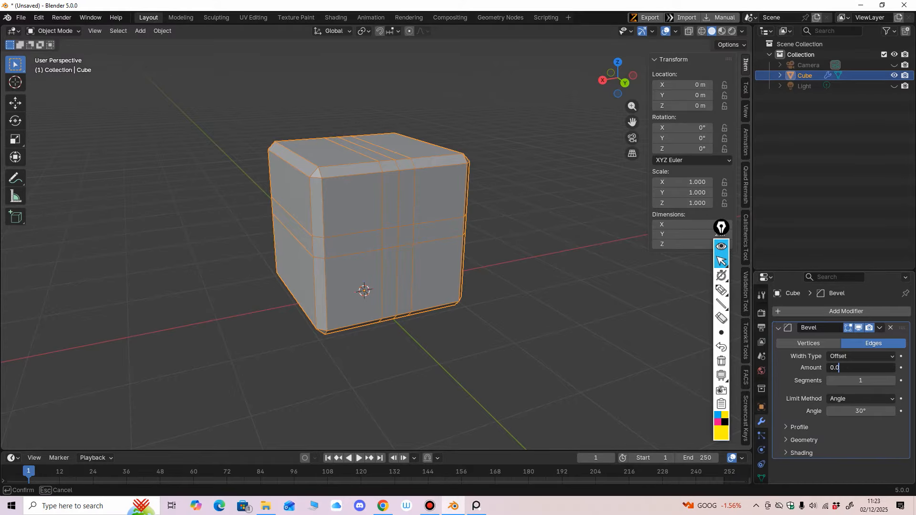
{"action": "key", "text": "Return"}
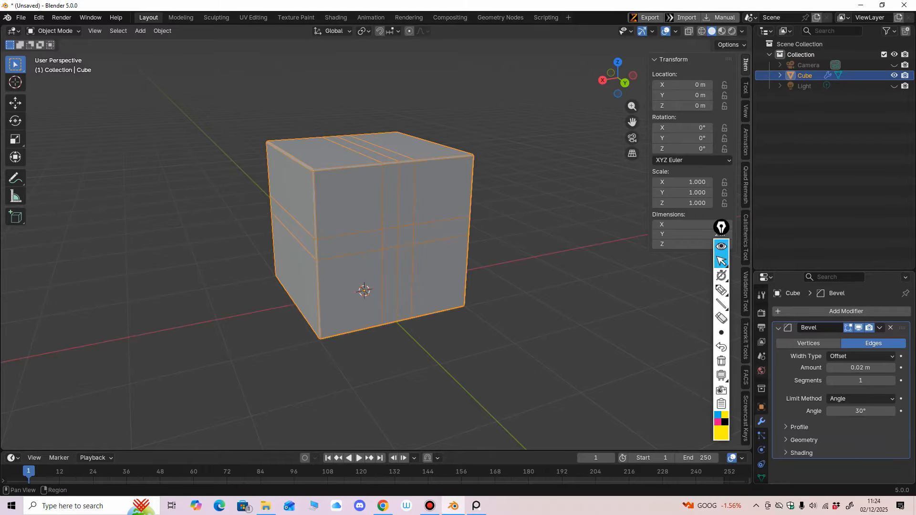
{"action": "middle_click_drag", "start_coordinate": [506, 267], "coordinate": [407, 273]}
{"action": "scroll", "coordinate": [479, 268], "scroll_direction": "up", "scroll_amount": 2}
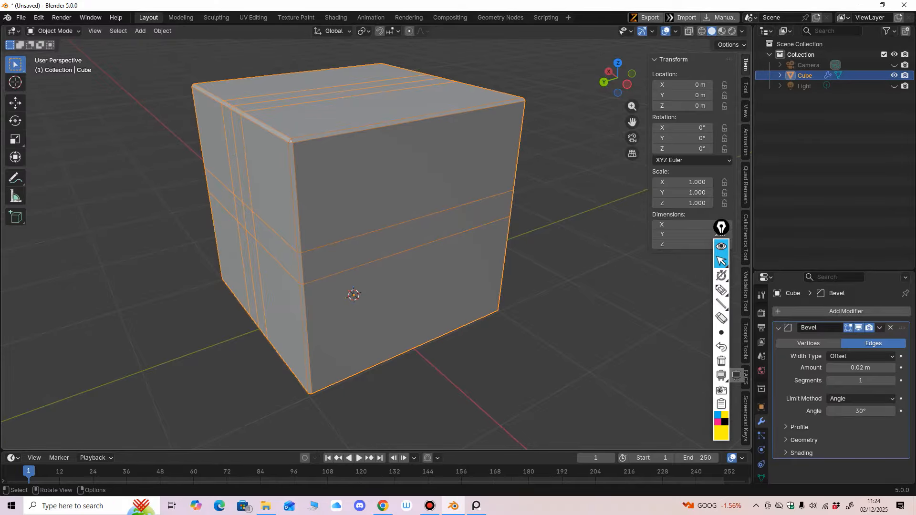
Set the Bevel modifier's amount to 0.01 m
{"action": "left_click", "coordinate": [830, 367]}
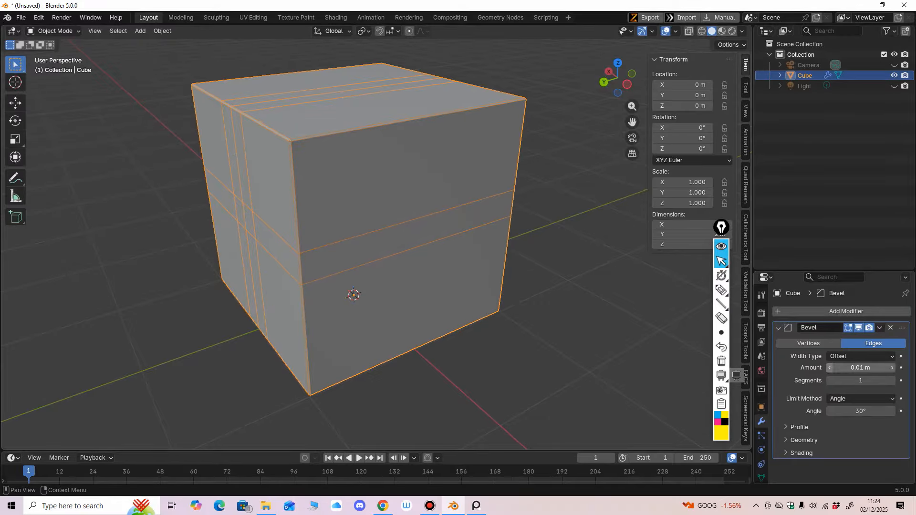
{"action": "middle_click_drag", "start_coordinate": [496, 281], "coordinate": [551, 259]}
{"action": "scroll", "coordinate": [553, 255], "scroll_direction": "down", "scroll_amount": 1}
{"action": "scroll", "coordinate": [518, 262], "scroll_direction": "down", "scroll_amount": 1}
{"action": "scroll", "coordinate": [550, 260], "scroll_direction": "up", "scroll_amount": 1}
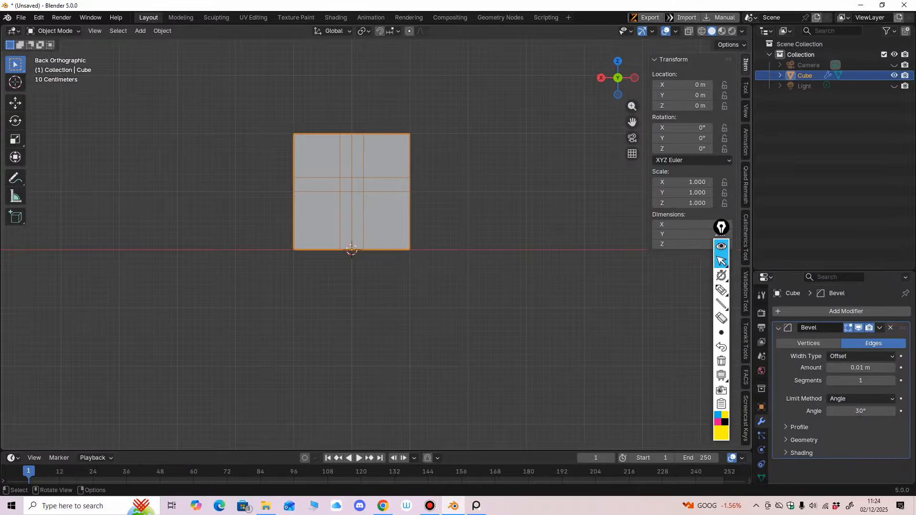
Add a second cube mesh at the 3D cursor
{"action": "left_click", "coordinate": [140, 31]}
{"action": "mouse_move", "coordinate": [155, 43]}
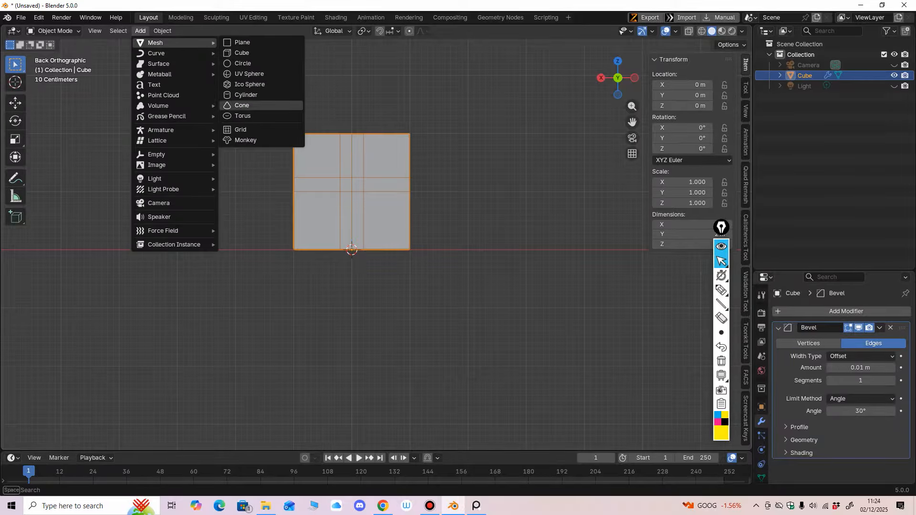
{"action": "left_click", "coordinate": [242, 53]}
{"action": "middle_click_drag", "start_coordinate": [362, 191], "coordinate": [369, 224]}
{"action": "middle_click_drag", "start_coordinate": [369, 223], "coordinate": [389, 280], "text": "shift"}
Move the original bevelled cube straight up along Z to about 6.88 m
{"action": "left_click", "coordinate": [386, 261]}
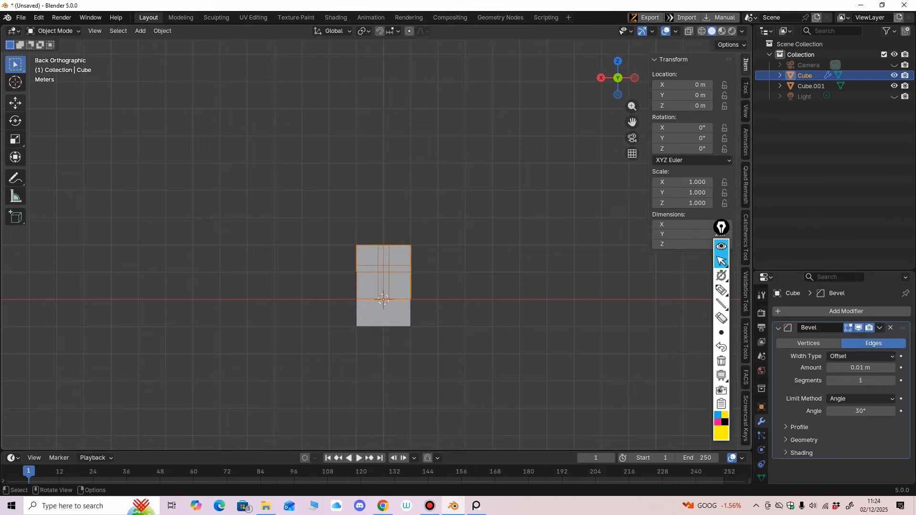
{"action": "left_click", "coordinate": [16, 103]}
{"action": "left_click_drag", "start_coordinate": [383, 260], "coordinate": [383, 72]}
{"action": "middle_click_drag", "start_coordinate": [383, 72], "coordinate": [444, 68]}
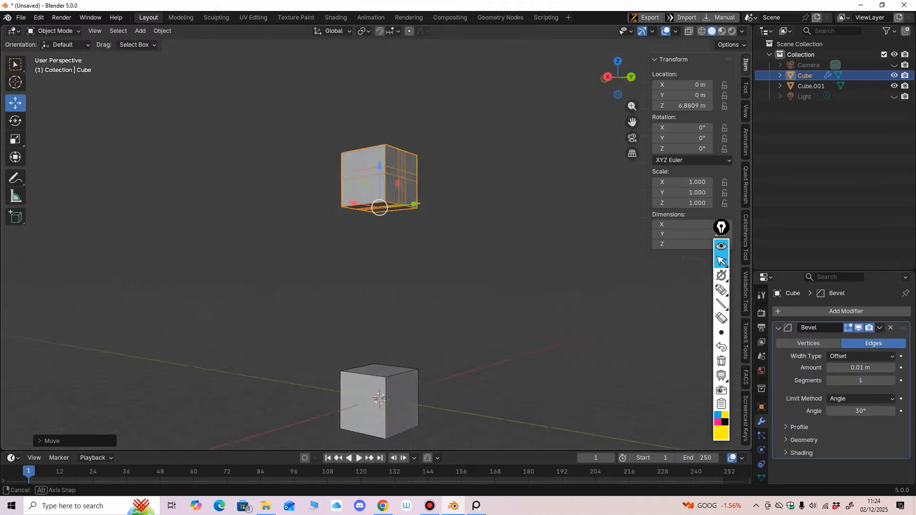
{"action": "middle_click_drag", "start_coordinate": [380, 208], "coordinate": [378, 166], "text": "alt"}
Move the new cube up along Z to about 5.79 m, just beneath the original cube
{"action": "left_click", "coordinate": [379, 354]}
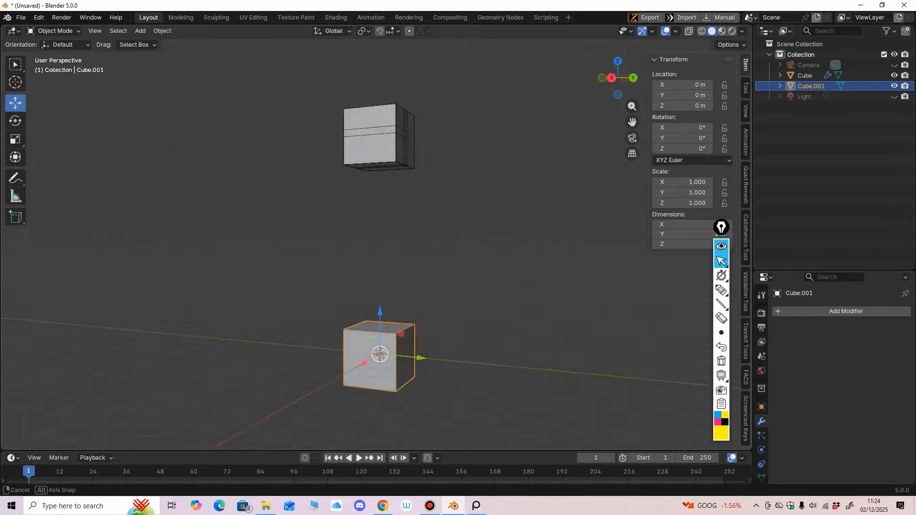
{"action": "middle_click_drag", "start_coordinate": [405, 341], "coordinate": [416, 339], "text": "alt"}
{"action": "left_click_drag", "start_coordinate": [379, 313], "coordinate": [379, 163]}
{"action": "middle_click_drag", "start_coordinate": [378, 163], "coordinate": [306, 178]}
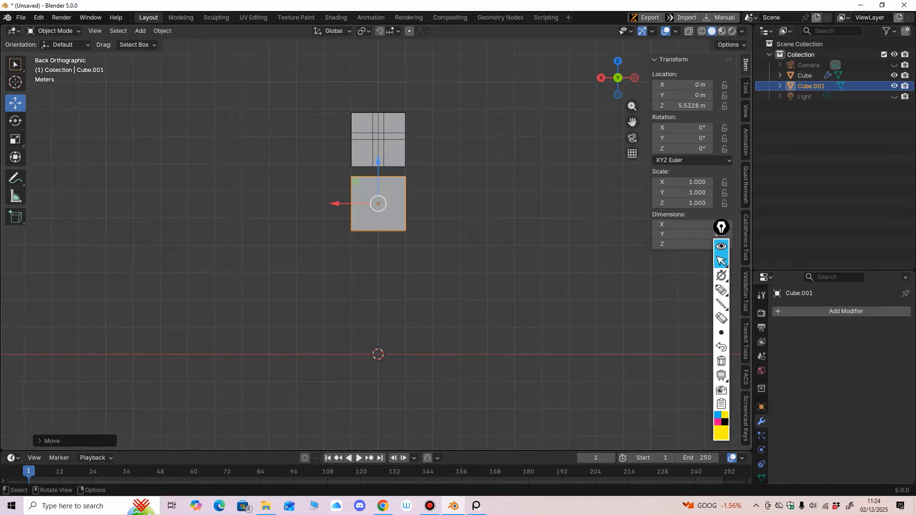
{"action": "middle_click_drag", "start_coordinate": [377, 142], "coordinate": [377, 119], "text": "ctrl"}
{"action": "middle_click_drag", "start_coordinate": [376, 191], "coordinate": [481, 180]}
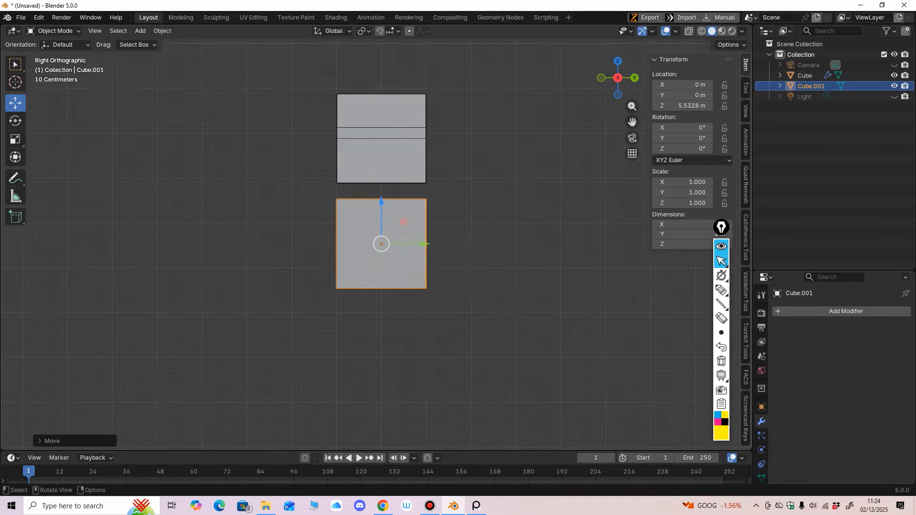
{"action": "left_click_drag", "start_coordinate": [381, 203], "coordinate": [381, 191]}
{"action": "mouse_move", "coordinate": [381, 192]}
{"action": "middle_mouse_down"}
{"action": "mouse_move", "coordinate": [361, 190]}
{"action": "mouse_move", "coordinate": [380, 190]}
{"action": "middle_mouse_up"}
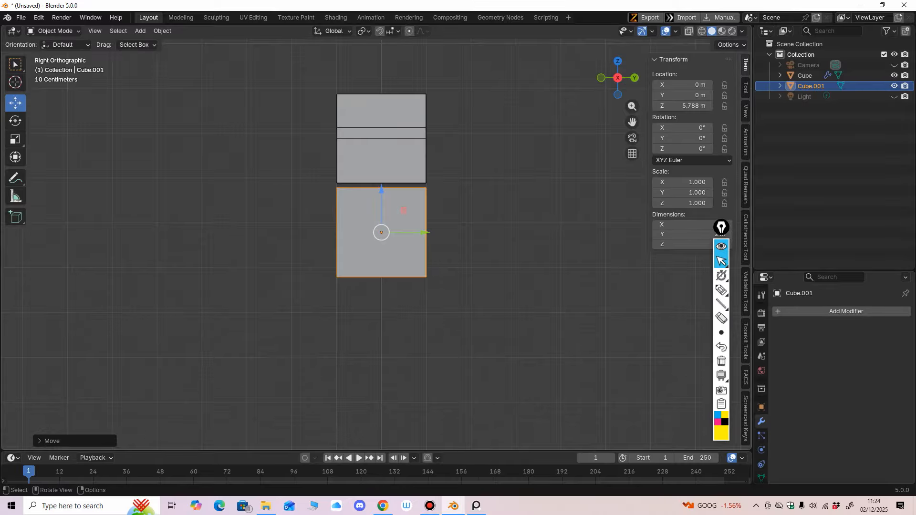
Scale the lower cube along Y to about 0.55, making it thinner than the upper cube
{"action": "left_click", "coordinate": [15, 139]}
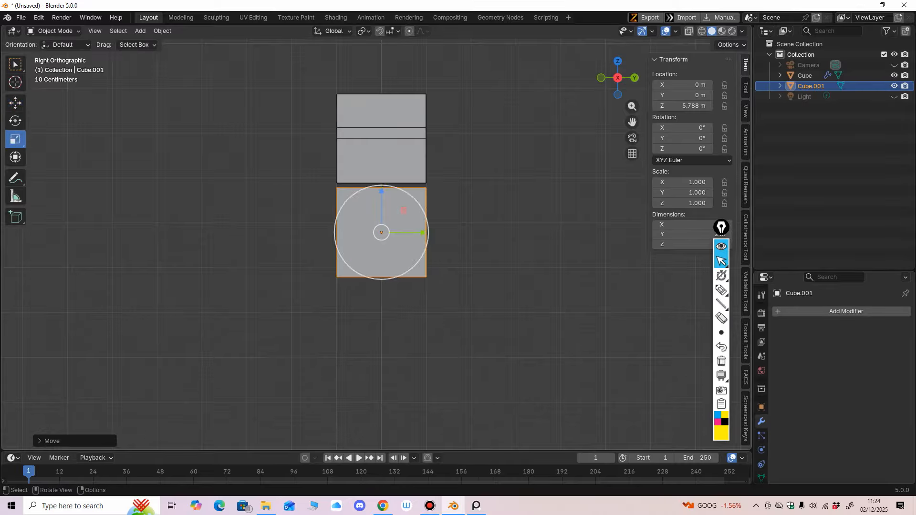
{"action": "left_click_drag", "start_coordinate": [422, 232], "coordinate": [411, 228]}
{"action": "middle_click_drag", "start_coordinate": [411, 228], "coordinate": [406, 231]}
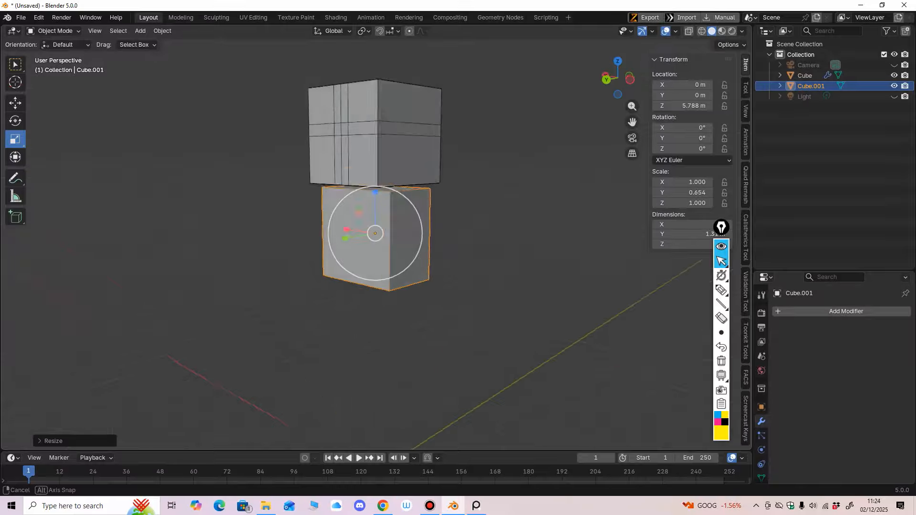
{"action": "middle_click_drag", "start_coordinate": [254, 240], "coordinate": [405, 232]}
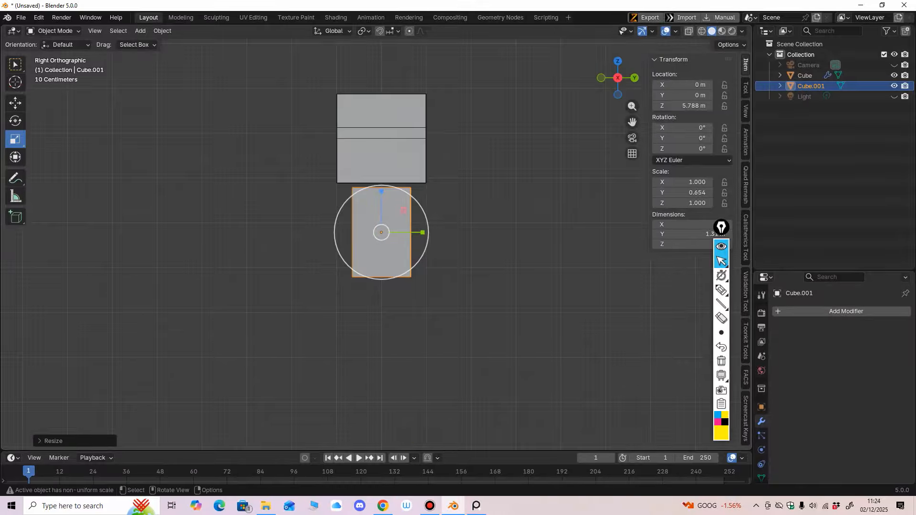
{"action": "left_click_drag", "start_coordinate": [422, 233], "coordinate": [415, 231]}
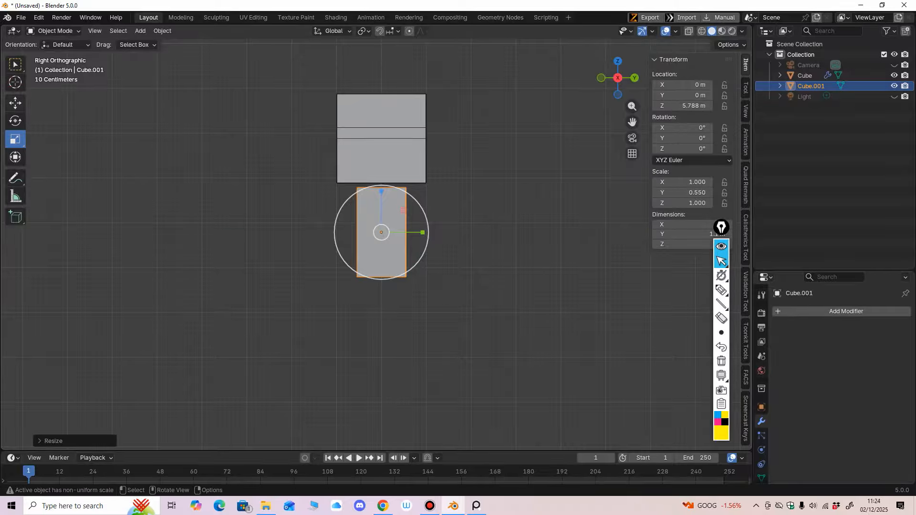
Raise the lower block slightly along Z to about 5.85 m so it nearly meets the upper cube
{"action": "key", "text": "g"}
{"action": "middle_click_drag", "start_coordinate": [411, 229], "coordinate": [411, 177], "text": "ctrl"}
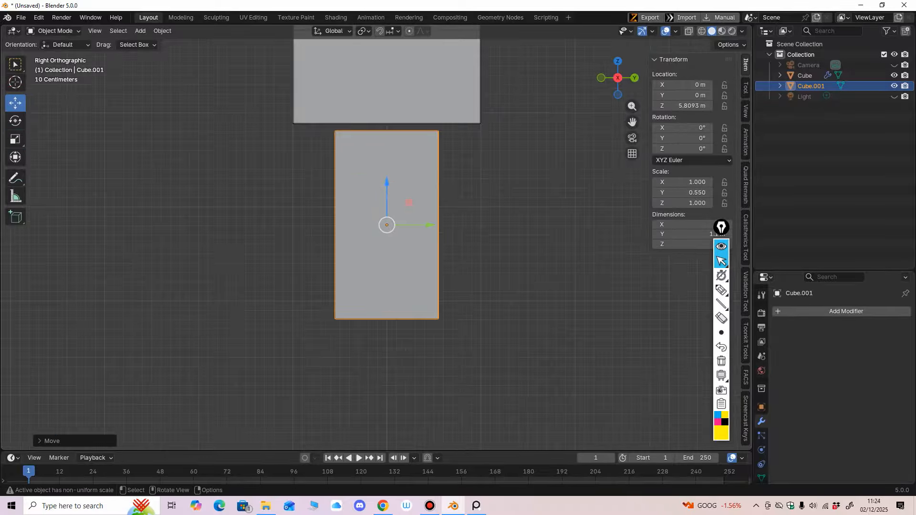
{"action": "left_click_drag", "start_coordinate": [387, 183], "coordinate": [387, 178]}
{"action": "middle_click_drag", "start_coordinate": [401, 181], "coordinate": [355, 227], "text": "ctrl"}
Convert the upper cube's transforms to deltas
{"action": "left_click", "coordinate": [388, 148]}
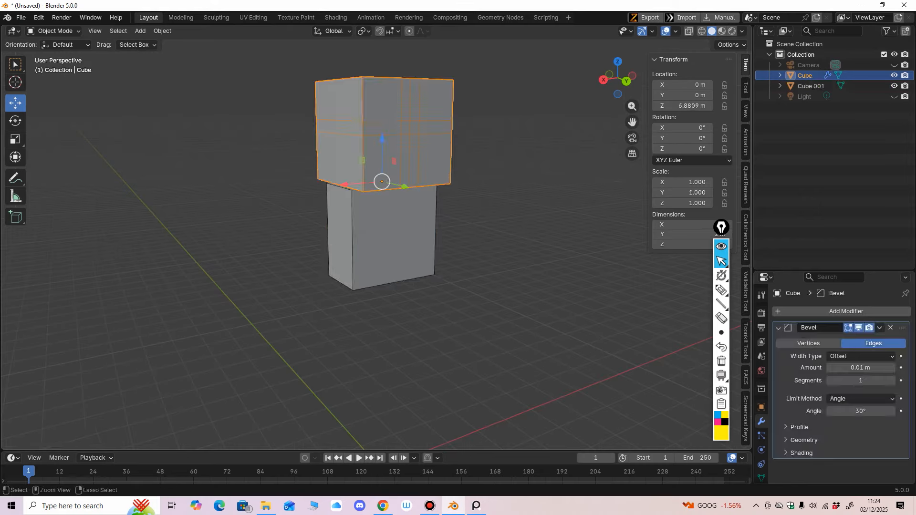
{"action": "key", "text": "ctrl+a"}
{"action": "left_click", "coordinate": [396, 243]}
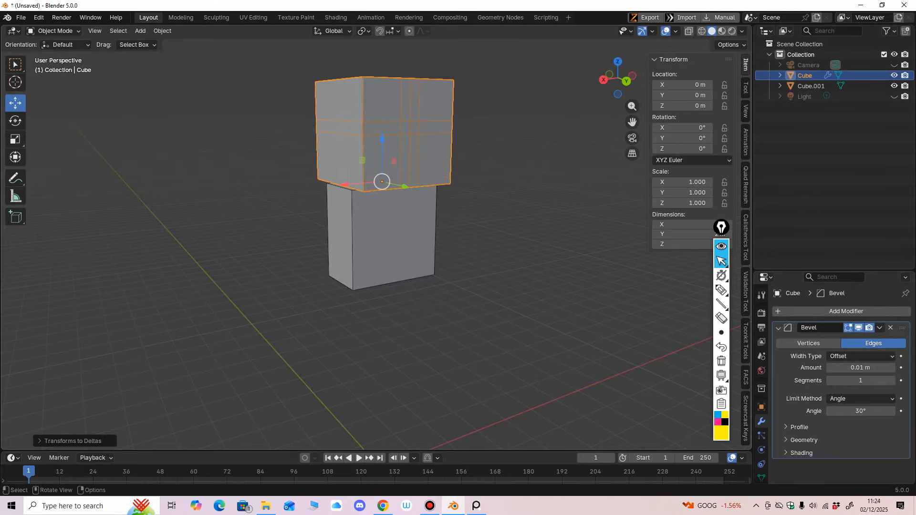
{"action": "left_click", "coordinate": [395, 239]}
{"action": "middle_click_drag", "start_coordinate": [395, 238], "coordinate": [359, 236]}
{"action": "left_click", "coordinate": [381, 153]}
{"action": "middle_click_drag", "start_coordinate": [382, 153], "coordinate": [387, 146]}
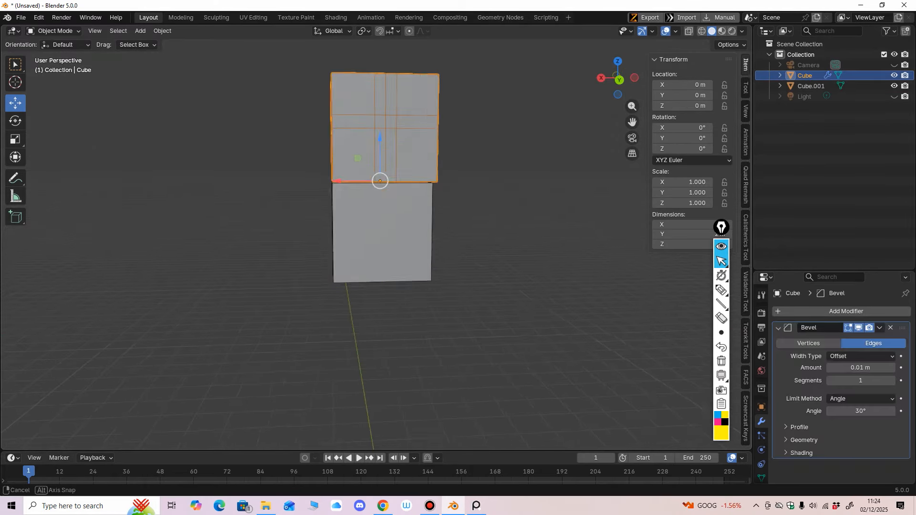
Select the lower block and enter Edit Mode in the back orthographic view
{"action": "left_click", "coordinate": [391, 234]}
{"action": "middle_click_drag", "start_coordinate": [391, 233], "coordinate": [422, 205]}
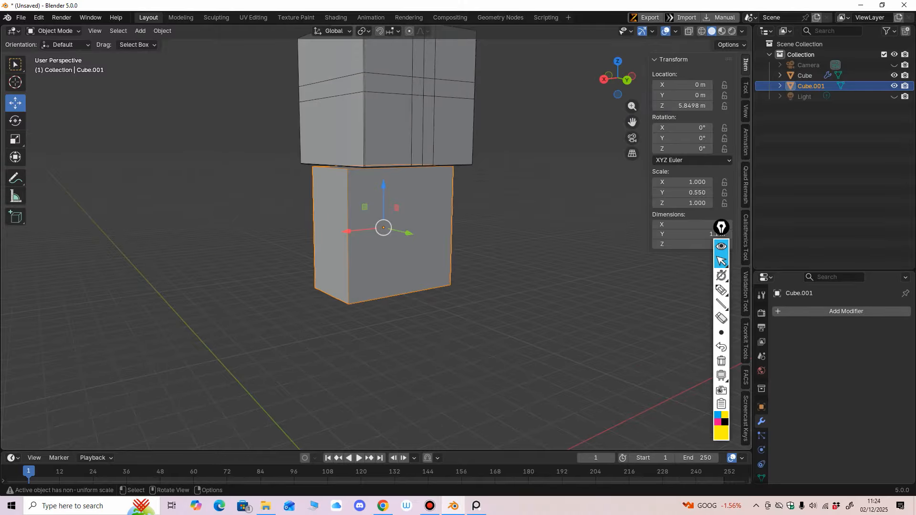
{"action": "key", "text": "ctrl+KP_1"}
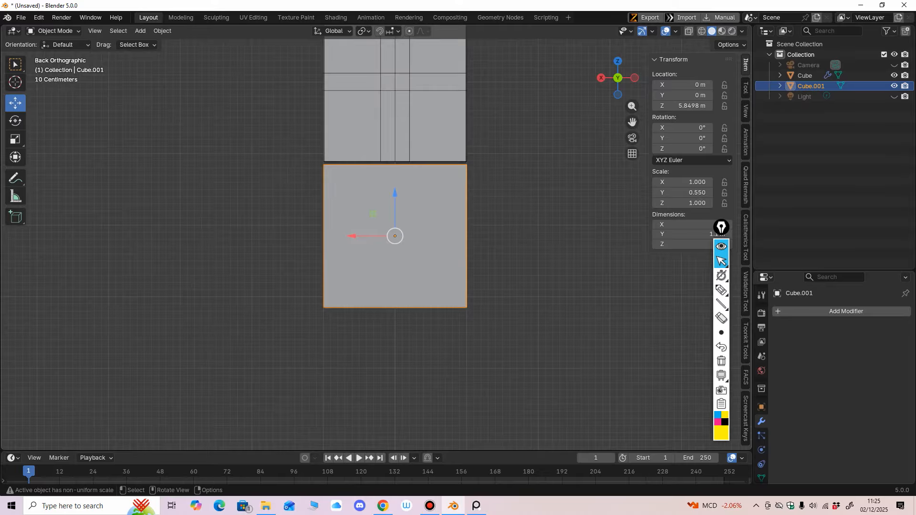
{"action": "left_click", "coordinate": [54, 30]}
{"action": "left_click", "coordinate": [52, 43]}
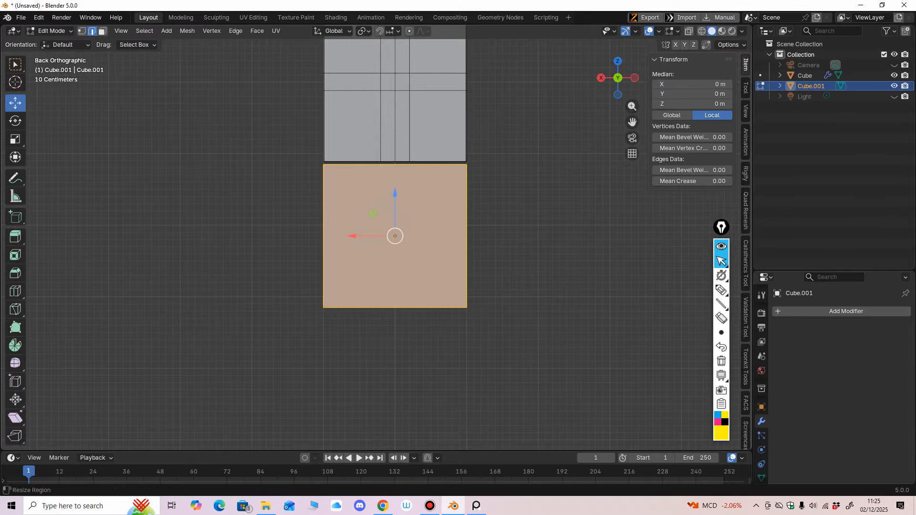
Add one vertical and one horizontal loop cut through the middle of the lower block
{"action": "left_click", "coordinate": [16, 236]}
{"action": "scroll", "coordinate": [376, 237], "scroll_direction": "down", "scroll_amount": 2}
{"action": "middle_click_drag", "start_coordinate": [334, 248], "coordinate": [332, 292]}
{"action": "key", "text": "ctrl+KP_1"}
{"action": "middle_click_drag", "start_coordinate": [337, 183], "coordinate": [357, 169], "text": "ctrl"}
{"action": "key", "text": "ctrl+KP_1"}
{"action": "left_click", "coordinate": [15, 291]}
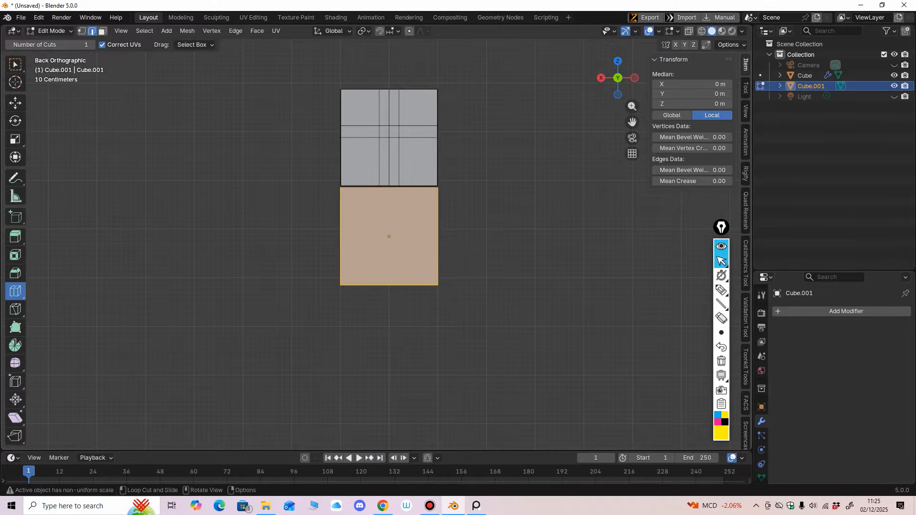
{"action": "left_click", "coordinate": [395, 285]}
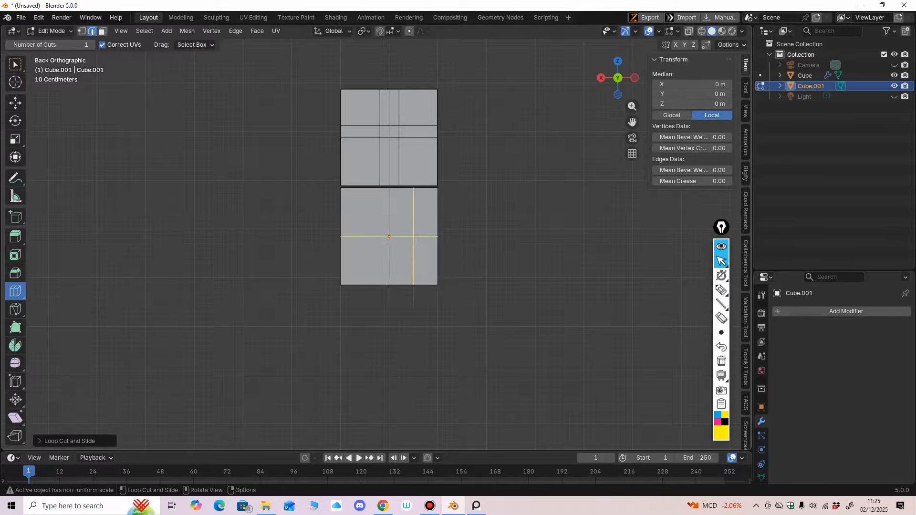
{"action": "scroll", "coordinate": [413, 262], "scroll_direction": "up", "scroll_amount": 3}
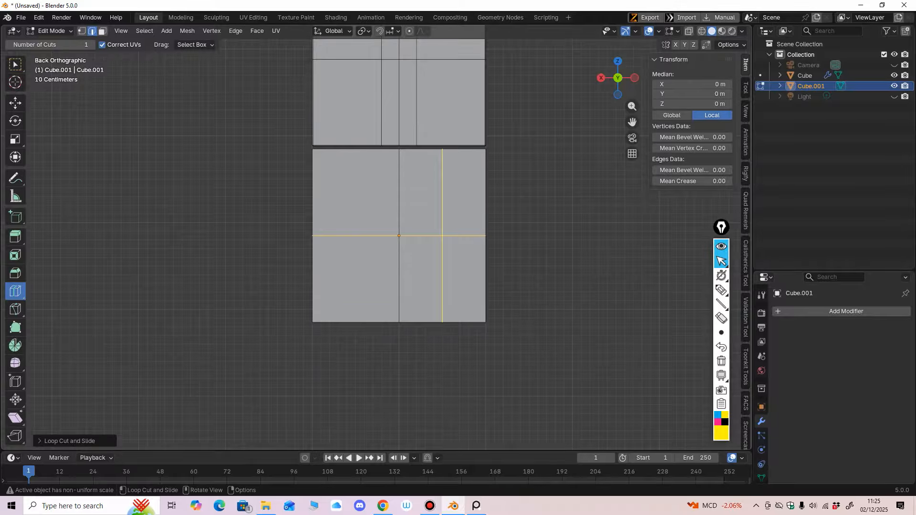
Add vertical loop cuts midway through each half of the lower block and another at about X -0.29 m
{"action": "left_click", "coordinate": [437, 225]}
{"action": "key", "text": "ctrl+z"}
{"action": "left_click", "coordinate": [430, 229]}
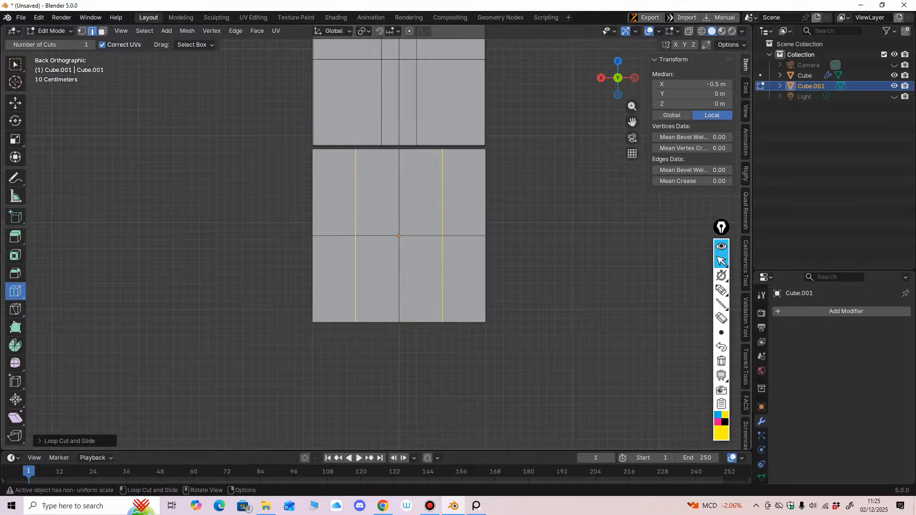
{"action": "left_click", "coordinate": [352, 237]}
{"action": "left_click", "coordinate": [431, 238]}
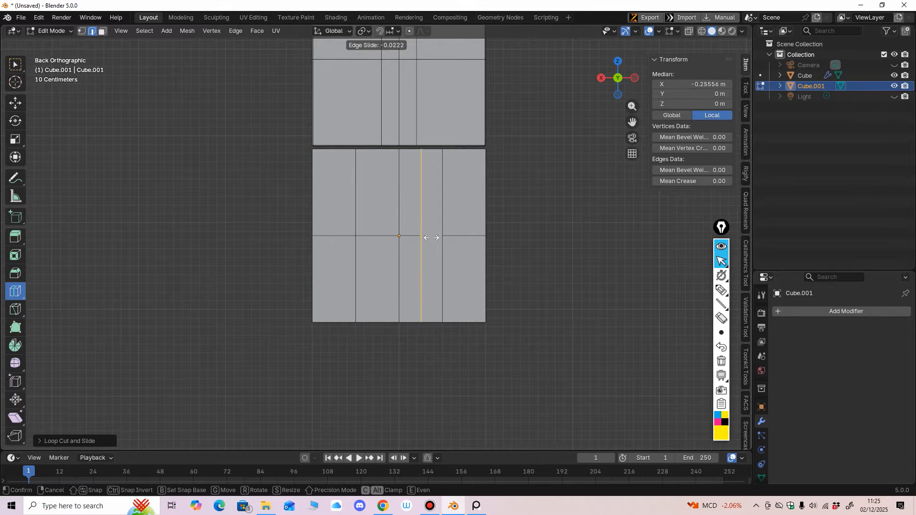
{"action": "left_click_drag", "start_coordinate": [433, 238], "coordinate": [434, 239]}
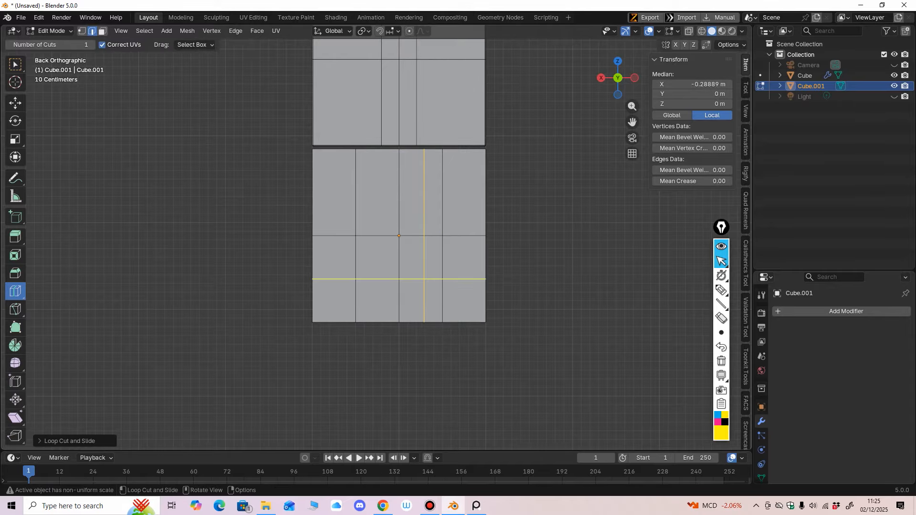
Add two horizontal loop cuts in the block's lower half and vertical loop cuts at X 0.25 m and 0.75 m
{"action": "left_click", "coordinate": [431, 255]}
{"action": "left_click", "coordinate": [418, 258]}
{"action": "left_click", "coordinate": [377, 259]}
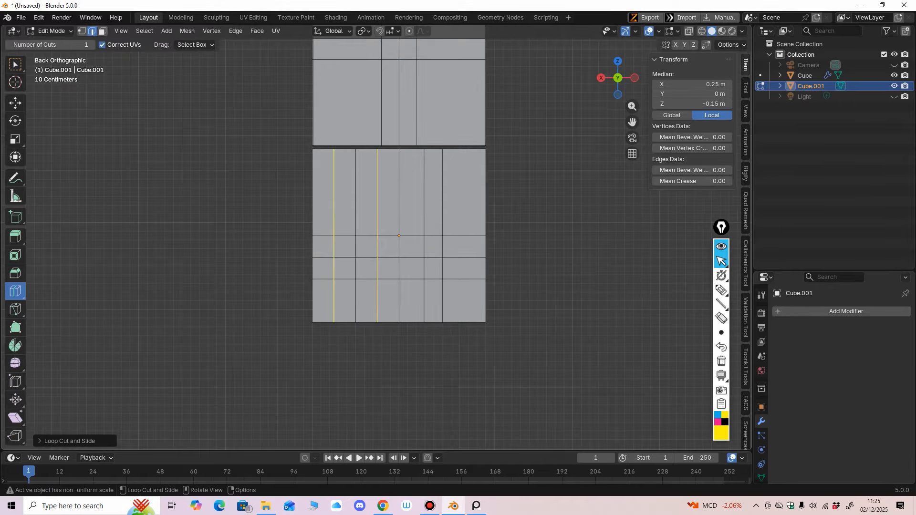
{"action": "left_click", "coordinate": [337, 261]}
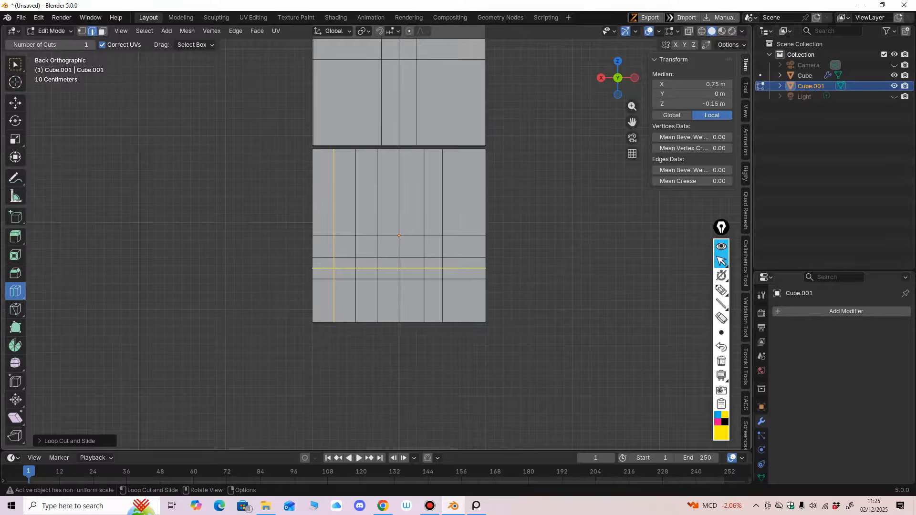
Add a loop cut around the lower block through the middle of its depth, at Y 0 m
{"action": "middle_click_drag", "start_coordinate": [353, 269], "coordinate": [405, 266]}
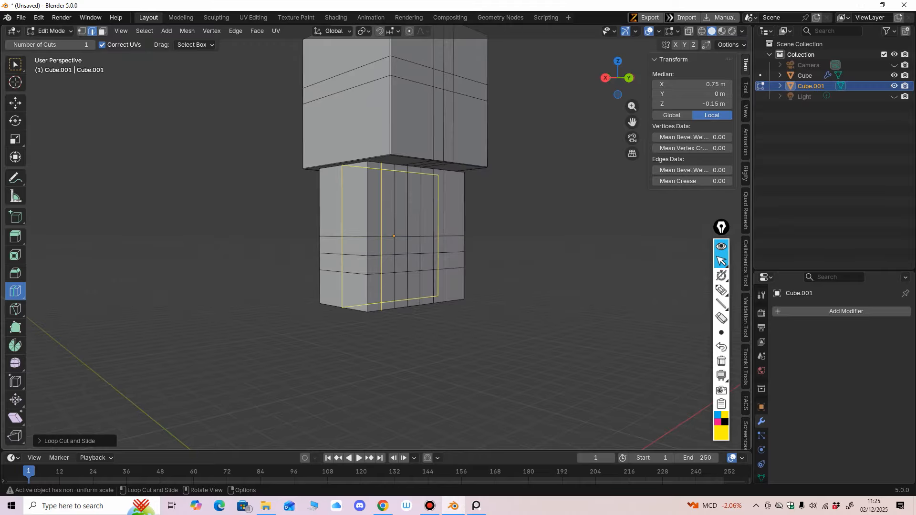
{"action": "left_click", "coordinate": [344, 254]}
{"action": "mouse_move", "coordinate": [460, 260]}
{"action": "middle_mouse_down"}
{"action": "mouse_move", "coordinate": [382, 260]}
{"action": "mouse_move", "coordinate": [472, 273]}
{"action": "mouse_move", "coordinate": [468, 248]}
{"action": "middle_mouse_up"}
{"action": "scroll", "coordinate": [458, 262], "scroll_direction": "up", "scroll_amount": 2}
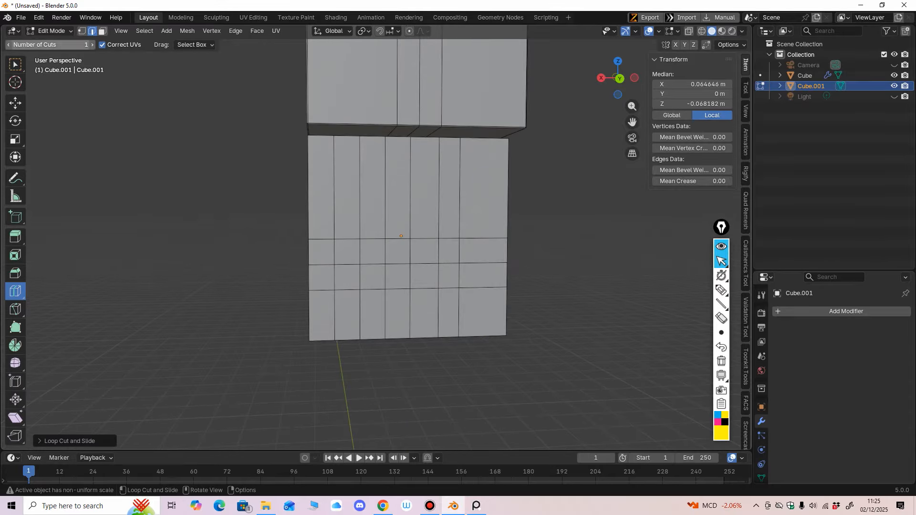
{"action": "middle_click_drag", "start_coordinate": [325, 239], "coordinate": [433, 238], "text": "alt"}
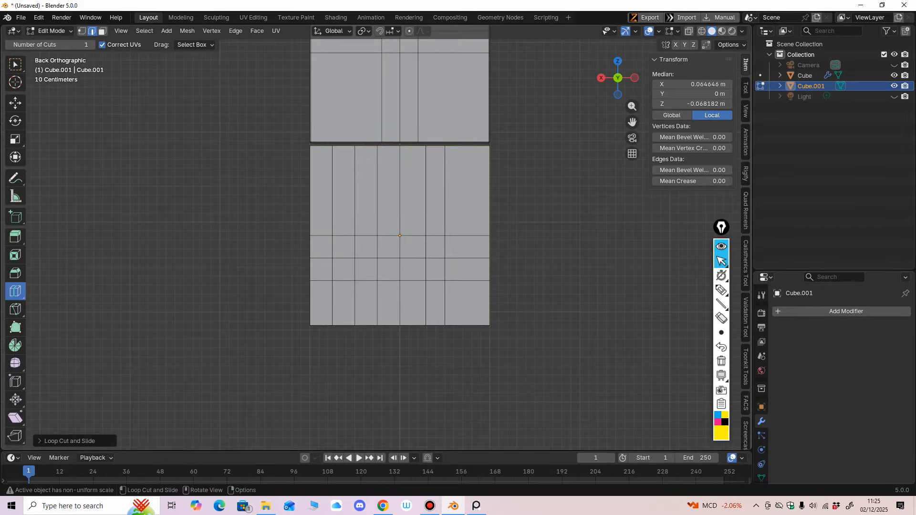
Return to Object Mode and add a Bevel modifier to the lower block
{"action": "key", "text": "Tab"}
{"action": "left_click", "coordinate": [783, 311]}
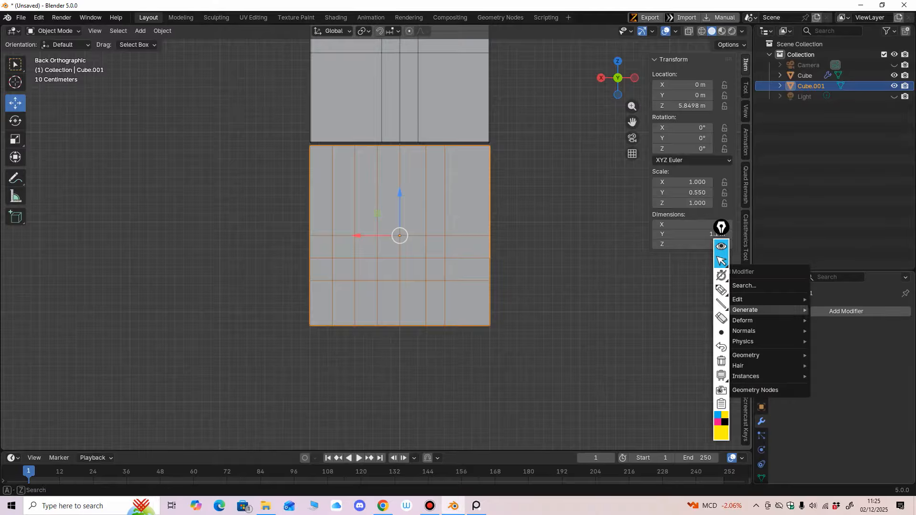
{"action": "mouse_move", "coordinate": [782, 310]}
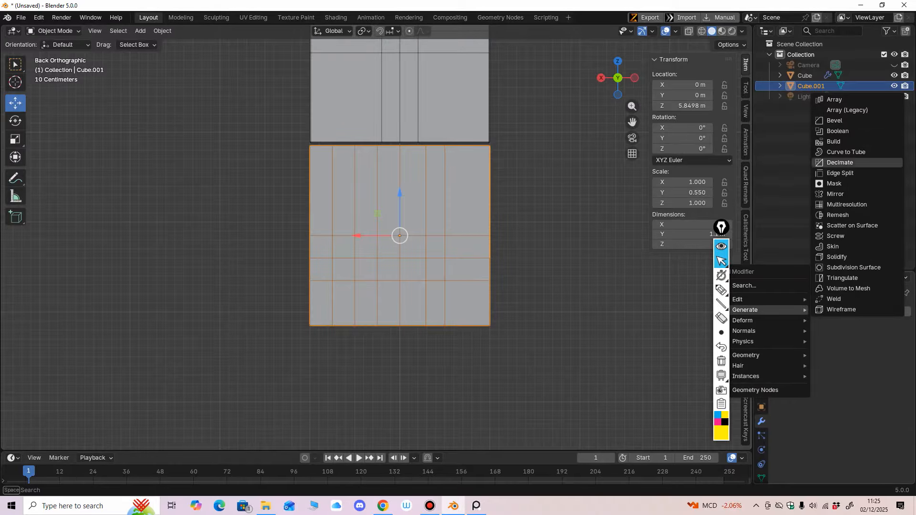
{"action": "left_click", "coordinate": [839, 120]}
Set the lower block's Bevel amount to 0.01 m
{"action": "double_click", "coordinate": [861, 368]}
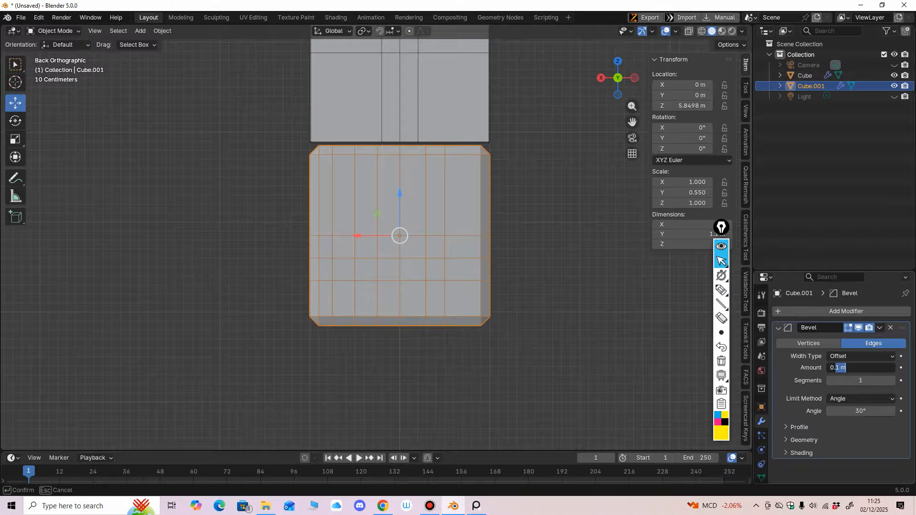
{"action": "type", "text": "0.01"}
{"action": "key", "text": "Return"}
{"action": "mouse_move", "coordinate": [525, 282]}
{"action": "middle_mouse_down"}
{"action": "mouse_move", "coordinate": [481, 291]}
{"action": "mouse_move", "coordinate": [453, 324]}
{"action": "mouse_move", "coordinate": [511, 305]}
{"action": "mouse_move", "coordinate": [484, 276]}
{"action": "mouse_move", "coordinate": [527, 274]}
{"action": "middle_mouse_up"}
{"action": "scroll", "coordinate": [527, 275], "scroll_direction": "down", "scroll_amount": 3}
{"action": "middle_click_drag", "start_coordinate": [468, 260], "coordinate": [415, 258]}
{"action": "scroll", "coordinate": [415, 258], "scroll_direction": "down", "scroll_amount": 1}
{"action": "scroll", "coordinate": [415, 258], "scroll_direction": "up", "scroll_amount": 1}
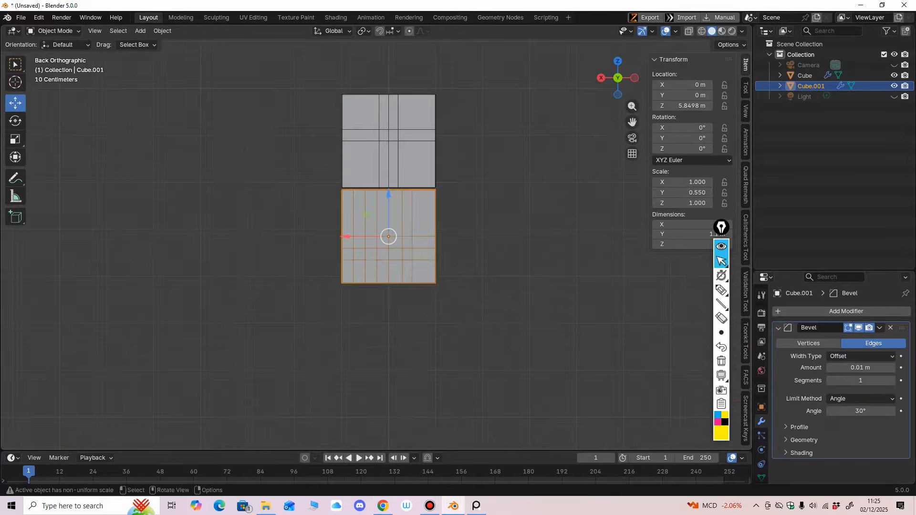
Stretch the torso block vertically to a Z scale of about 1.417 and position it below the head at Z about 5.44 m
{"action": "scroll", "coordinate": [415, 258], "scroll_direction": "down", "scroll_amount": 1}
{"action": "scroll", "coordinate": [425, 277], "scroll_direction": "up", "scroll_amount": 1}
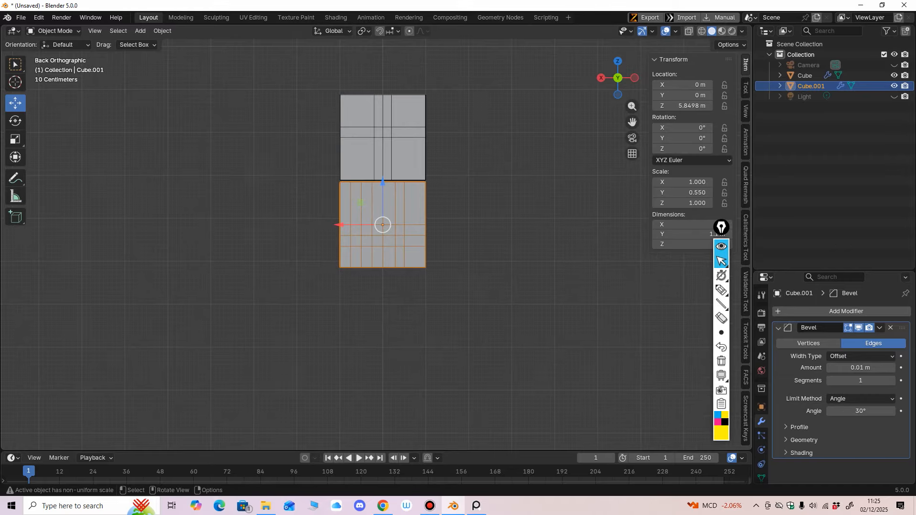
{"action": "left_click", "coordinate": [15, 139]}
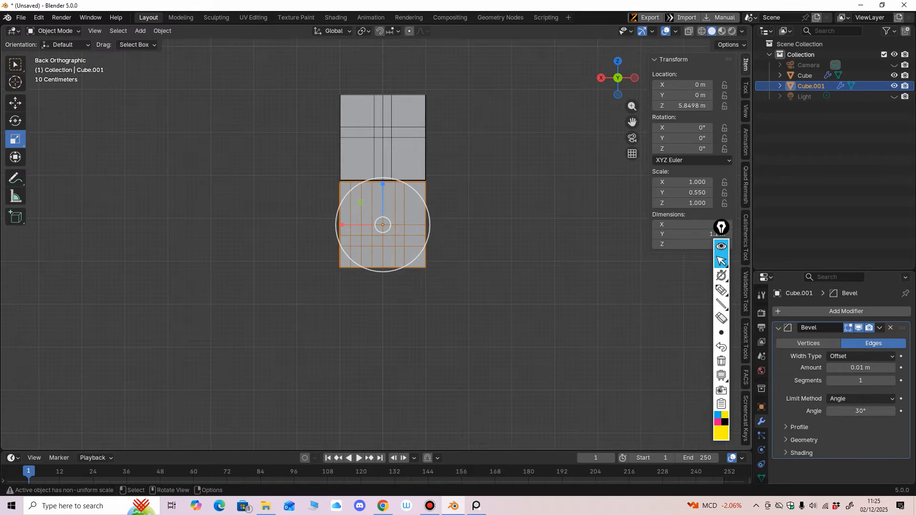
{"action": "mouse_move", "coordinate": [383, 184]}
{"action": "left_mouse_down"}
{"action": "mouse_move", "coordinate": [382, 168]}
{"action": "mouse_move", "coordinate": [382, 201]}
{"action": "left_mouse_up"}
{"action": "left_click", "coordinate": [15, 103]}
{"action": "middle_click_drag", "start_coordinate": [382, 201], "coordinate": [296, 203]}
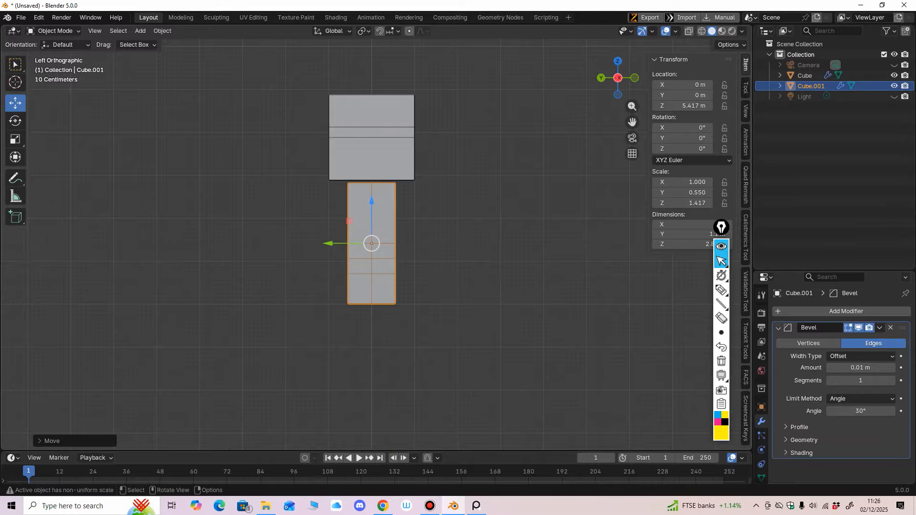
{"action": "left_click_drag", "start_coordinate": [372, 201], "coordinate": [371, 200]}
{"action": "middle_click_drag", "start_coordinate": [371, 200], "coordinate": [503, 203], "text": "alt"}
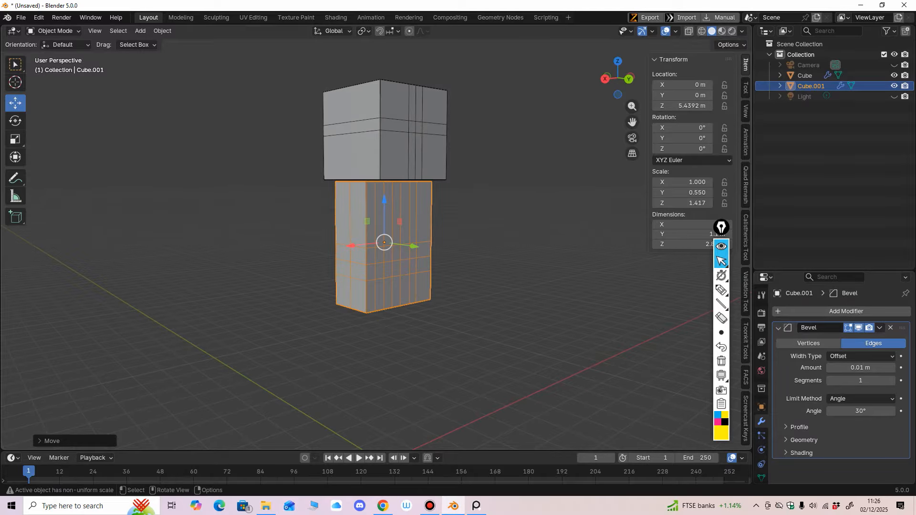
Fine-tune the torso block's height to a Z scale of about 1.376 and position it just under the head at Z about 5.48 m
{"action": "left_click", "coordinate": [15, 139]}
{"action": "left_click_drag", "start_coordinate": [384, 202], "coordinate": [384, 199]}
{"action": "left_click", "coordinate": [15, 103]}
{"action": "middle_click_drag", "start_coordinate": [430, 200], "coordinate": [389, 200], "text": "alt"}
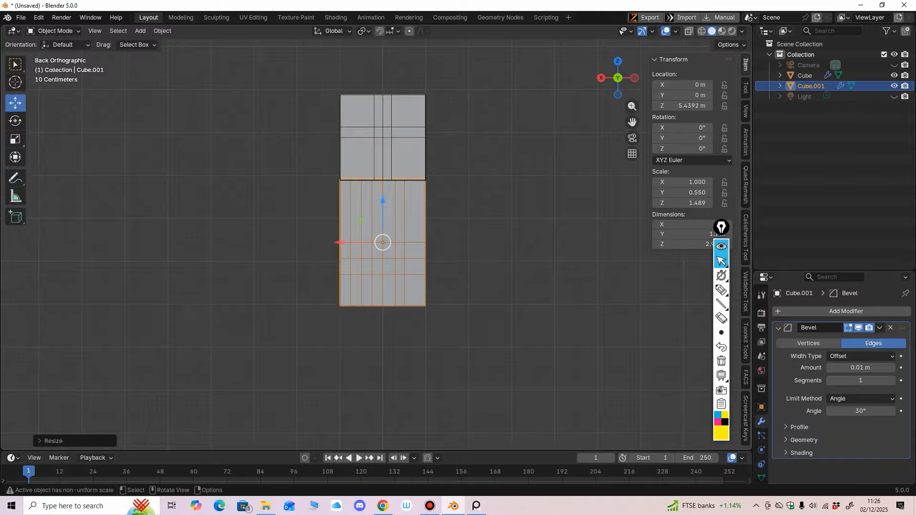
{"action": "left_click_drag", "start_coordinate": [383, 201], "coordinate": [382, 203]}
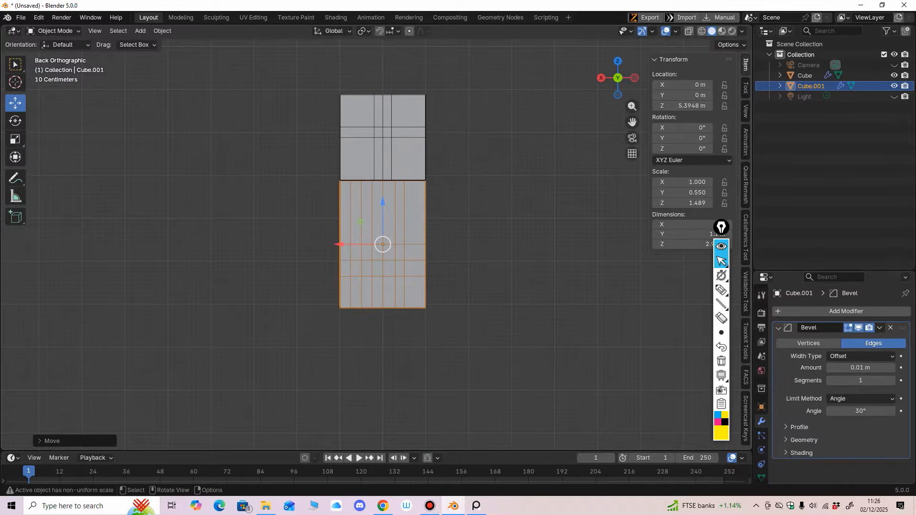
{"action": "middle_click_drag", "start_coordinate": [384, 205], "coordinate": [480, 203]}
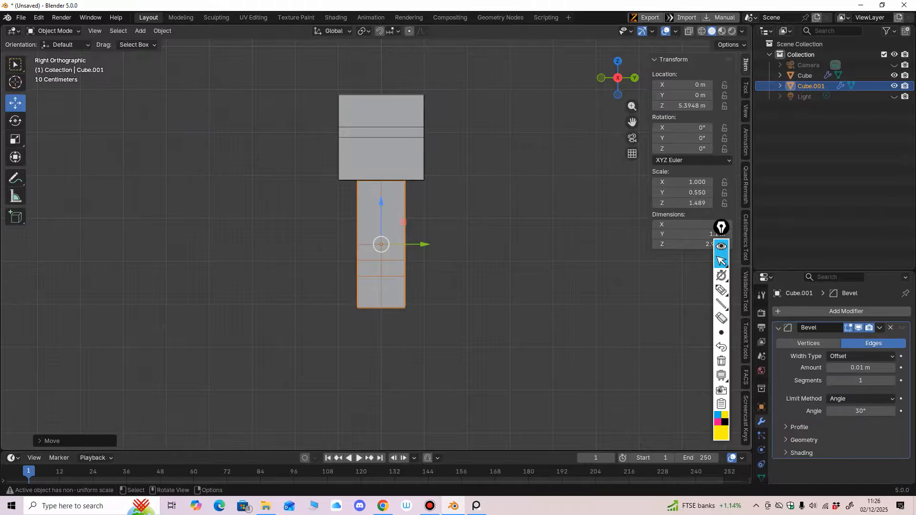
{"action": "middle_click_drag", "start_coordinate": [477, 204], "coordinate": [372, 199]}
{"action": "left_click", "coordinate": [16, 140]}
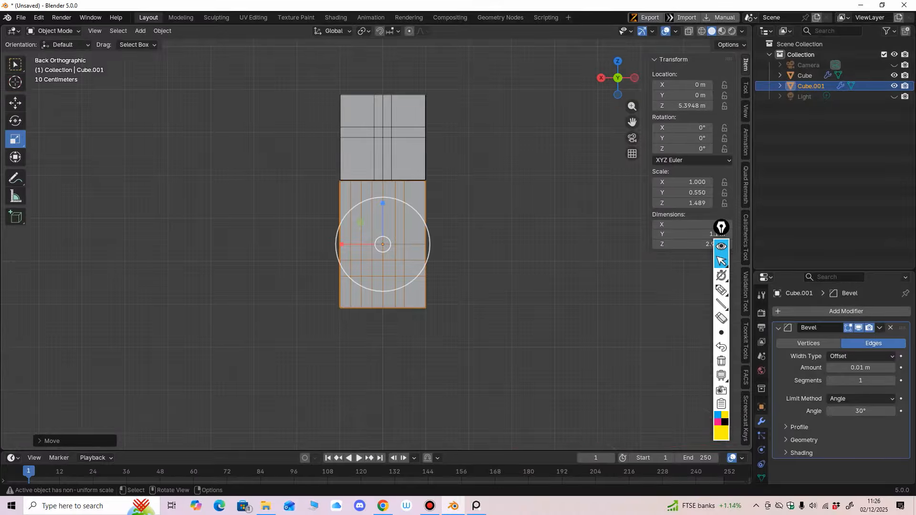
{"action": "left_click_drag", "start_coordinate": [383, 203], "coordinate": [383, 200]}
{"action": "left_click", "coordinate": [15, 103]}
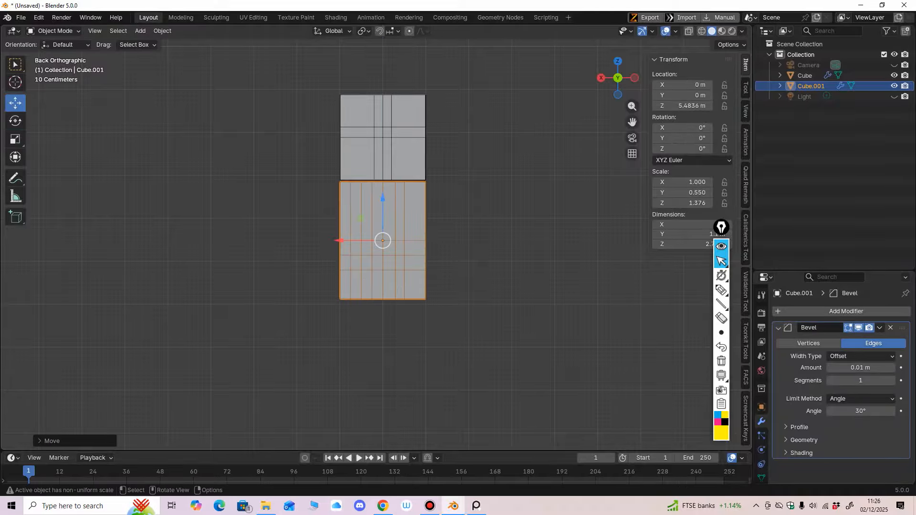
Convert all of the torso block's transforms to deltas
{"action": "middle_click_drag", "start_coordinate": [383, 200], "coordinate": [373, 448]}
{"action": "key", "text": "ctrl+a"}
{"action": "left_click", "coordinate": [343, 200]}
Add a cube for the arm and move it beside the torso at X about -2.03 m, Z about 5.89 m
{"action": "left_click", "coordinate": [140, 31]}
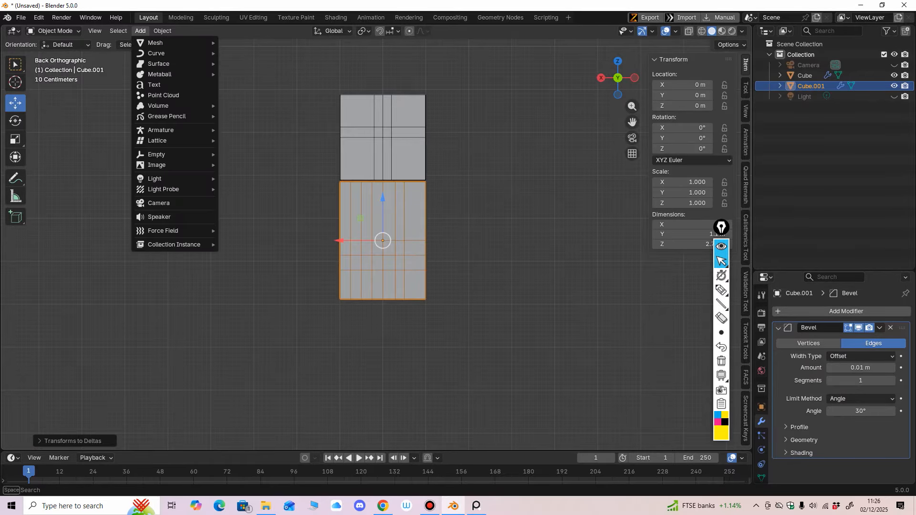
{"action": "mouse_move", "coordinate": [157, 42]}
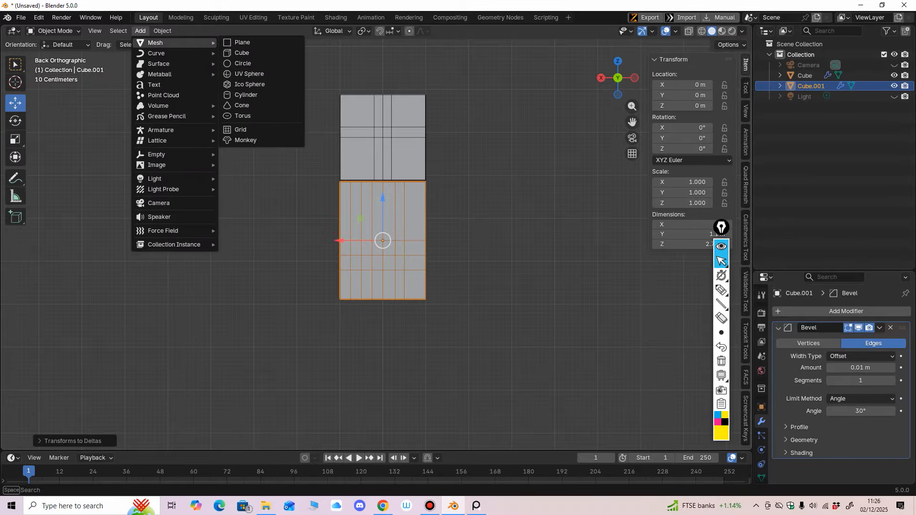
{"action": "left_click", "coordinate": [242, 52]}
{"action": "key", "text": "Home"}
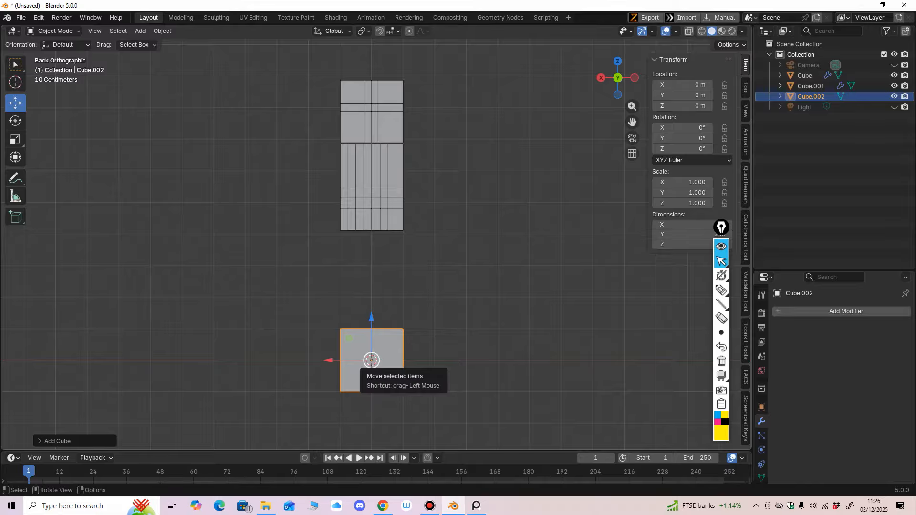
{"action": "left_click_drag", "start_coordinate": [371, 360], "coordinate": [384, 235]}
{"action": "scroll", "coordinate": [353, 235], "scroll_direction": "up", "scroll_amount": 1}
Narrow the arm cube to a Y scale of about 0.37 and an X scale of about 0.285
{"action": "middle_click_drag", "start_coordinate": [384, 236], "coordinate": [279, 241]}
{"action": "left_click", "coordinate": [15, 139]}
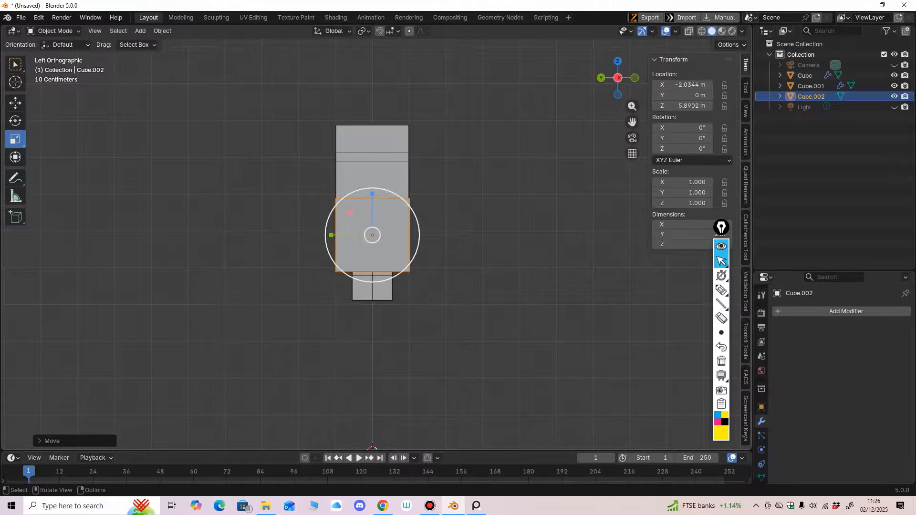
{"action": "left_click_drag", "start_coordinate": [331, 235], "coordinate": [357, 235]}
{"action": "middle_click_drag", "start_coordinate": [357, 235], "coordinate": [430, 236], "text": "alt"}
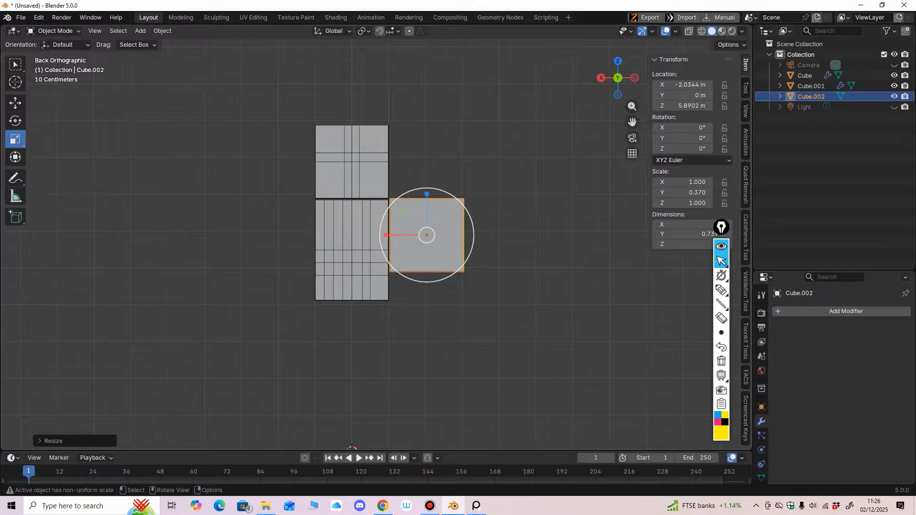
{"action": "left_click_drag", "start_coordinate": [385, 235], "coordinate": [359, 235]}
Move the arm block up against the torso's side at X about -1.33 m, Z about 5.96 m
{"action": "left_click", "coordinate": [16, 103]}
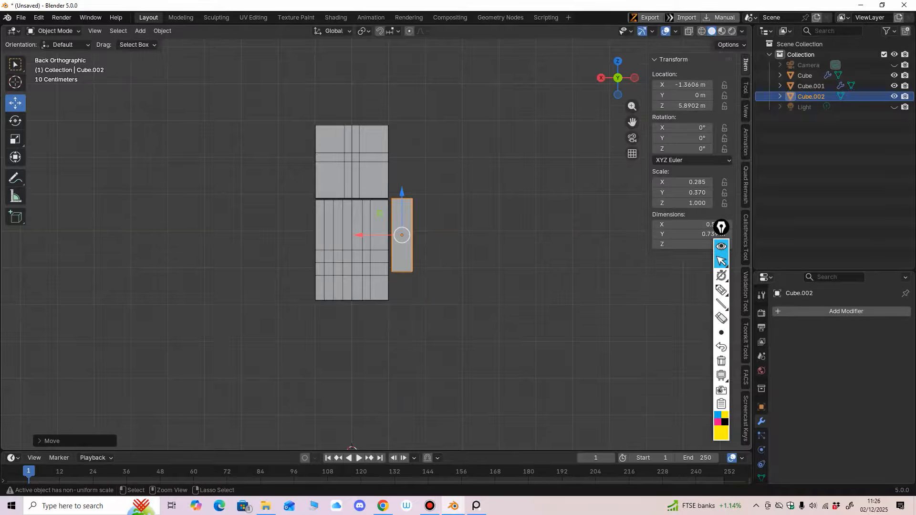
{"action": "scroll", "coordinate": [377, 238], "scroll_direction": "up", "scroll_amount": 1}
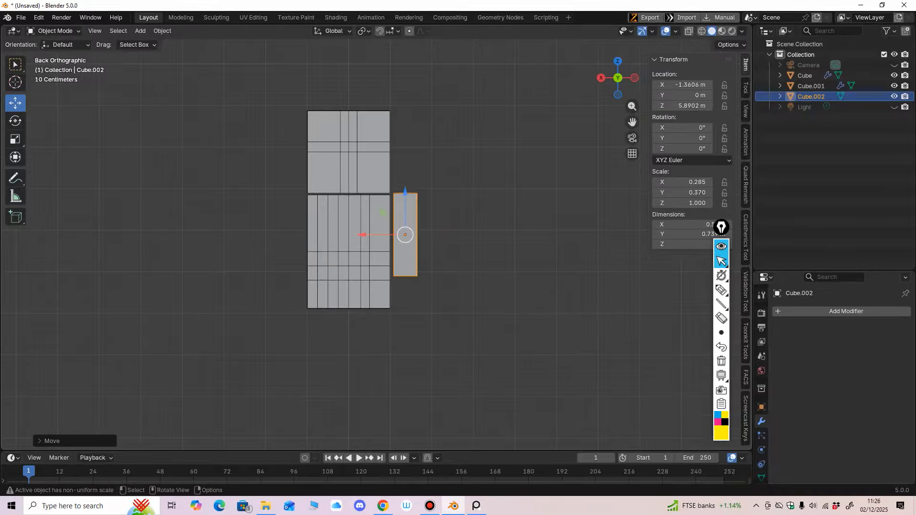
{"action": "left_click_drag", "start_coordinate": [405, 192], "coordinate": [404, 188]}
{"action": "left_click_drag", "start_coordinate": [362, 232], "coordinate": [361, 232]}
{"action": "scroll", "coordinate": [377, 236], "scroll_direction": "up", "scroll_amount": 1}
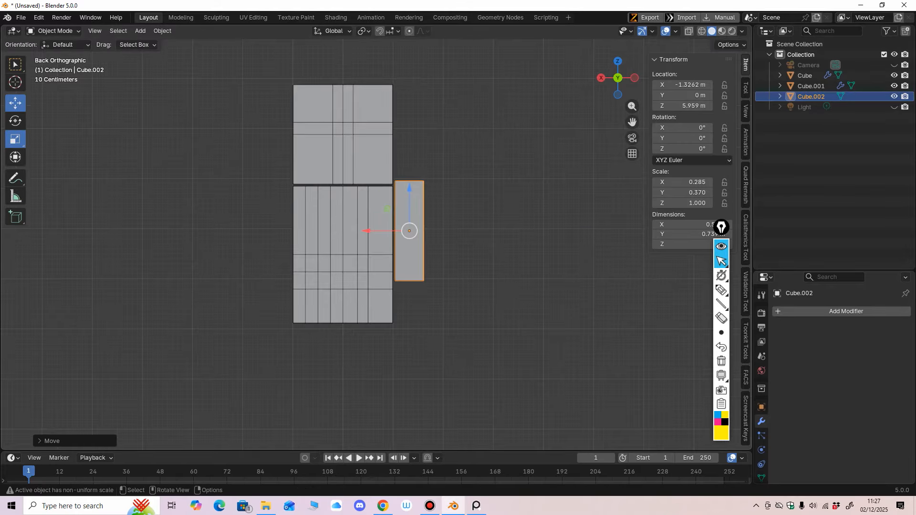
Stretch the arm vertically to a Z scale of about 2.37 and lower it to Z about 4.70 m
{"action": "left_click", "coordinate": [15, 138]}
{"action": "scroll", "coordinate": [377, 236], "scroll_direction": "down", "scroll_amount": 1}
{"action": "left_click_drag", "start_coordinate": [402, 189], "coordinate": [409, 129]}
{"action": "left_click", "coordinate": [15, 103]}
{"action": "left_click_drag", "start_coordinate": [402, 190], "coordinate": [402, 239]}
{"action": "middle_click_drag", "start_coordinate": [401, 238], "coordinate": [394, 216], "text": "shift"}
Lengthen the arm to a Z scale of about 3.305 and reposition it at Z about 3.80 m
{"action": "left_click", "coordinate": [14, 139]}
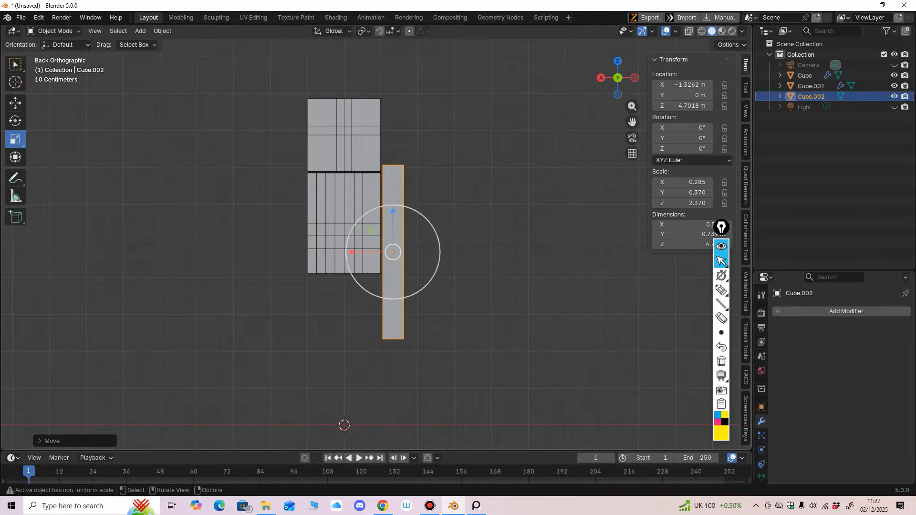
{"action": "left_click_drag", "start_coordinate": [393, 211], "coordinate": [393, 255]}
{"action": "left_click", "coordinate": [15, 103]}
{"action": "middle_click_drag", "start_coordinate": [393, 255], "coordinate": [393, 271], "text": "ctrl"}
{"action": "left_click_drag", "start_coordinate": [391, 247], "coordinate": [391, 240]}
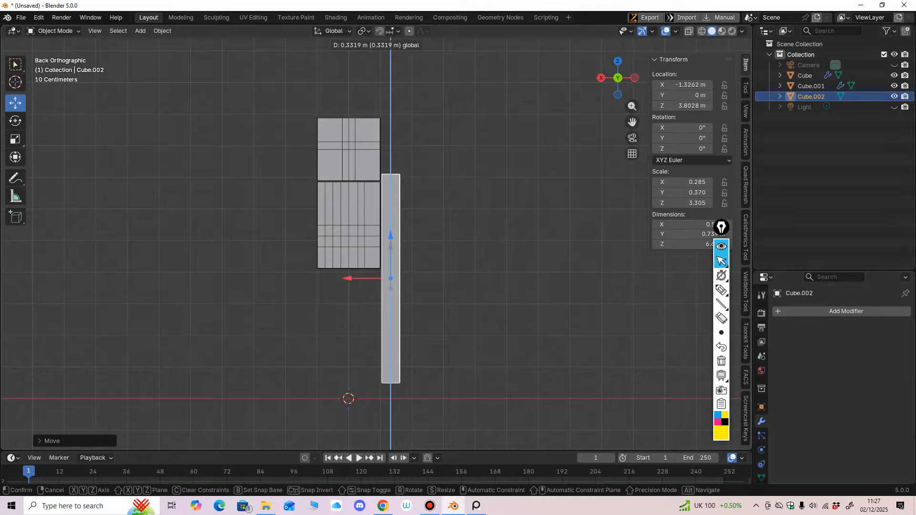
{"action": "left_click_drag", "start_coordinate": [391, 236], "coordinate": [390, 236]}
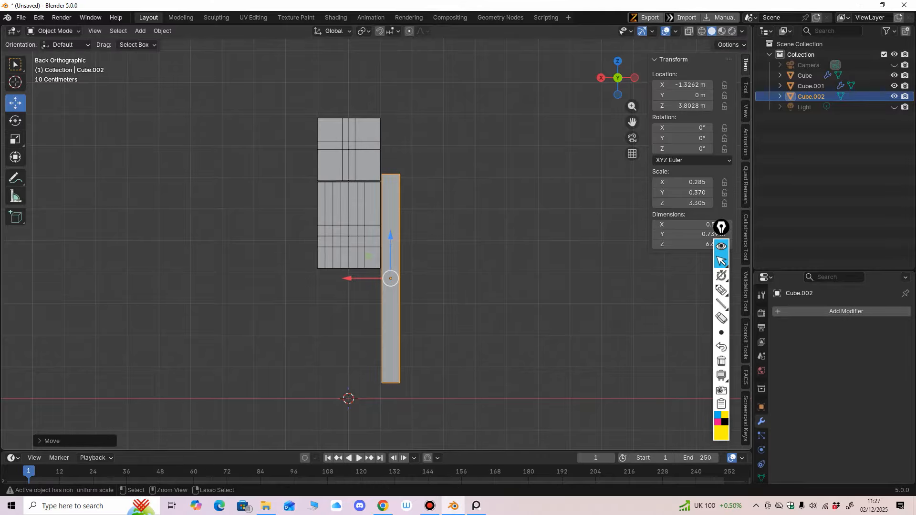
Duplicate the arm along X as a leg at X about -0.57 m, and lower the copy to Z about 3.36 m
{"action": "middle_click_drag", "start_coordinate": [396, 239], "coordinate": [448, 266], "text": "ctrl"}
{"action": "middle_click_drag", "start_coordinate": [449, 265], "coordinate": [463, 243], "text": "shift"}
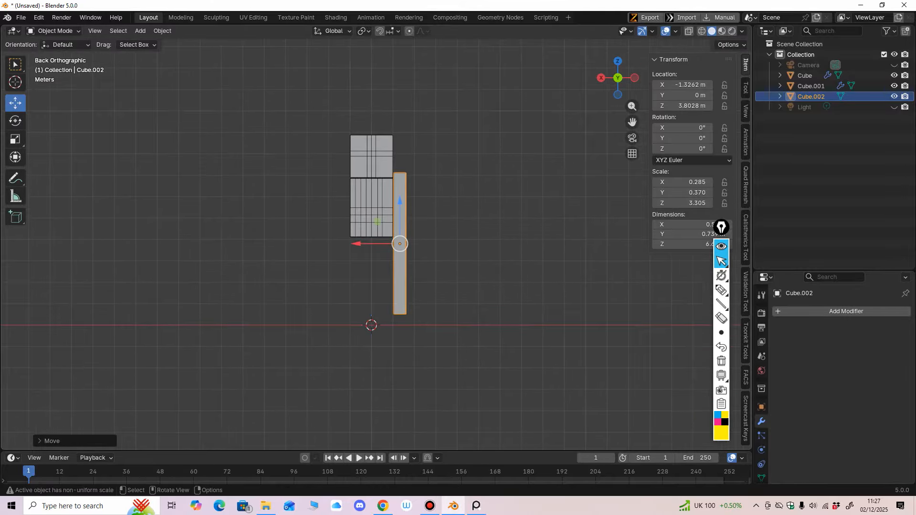
{"action": "key", "text": "shift+d"}
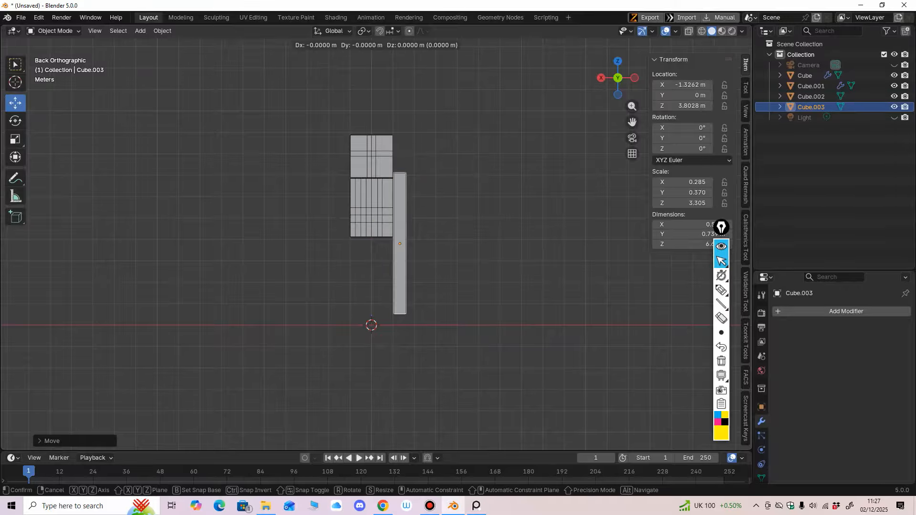
{"action": "key", "text": "x"}
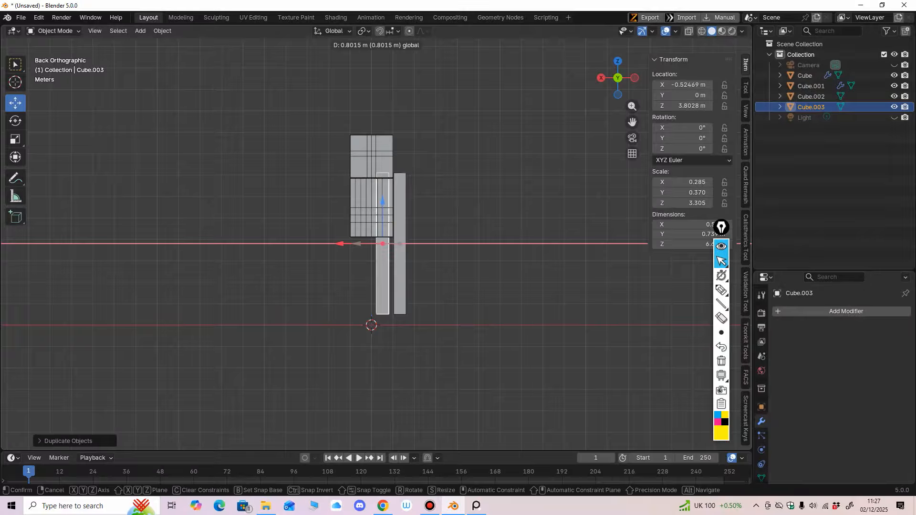
{"action": "left_click_drag", "start_coordinate": [339, 243], "coordinate": [341, 244]}
{"action": "mouse_move", "coordinate": [410, 248]}
{"action": "middle_mouse_down"}
{"action": "mouse_move", "coordinate": [303, 248]}
{"action": "mouse_move", "coordinate": [396, 249]}
{"action": "middle_mouse_up"}
{"action": "scroll", "coordinate": [389, 239], "scroll_direction": "up", "scroll_amount": 2}
{"action": "left_click_drag", "start_coordinate": [384, 202], "coordinate": [384, 211]}
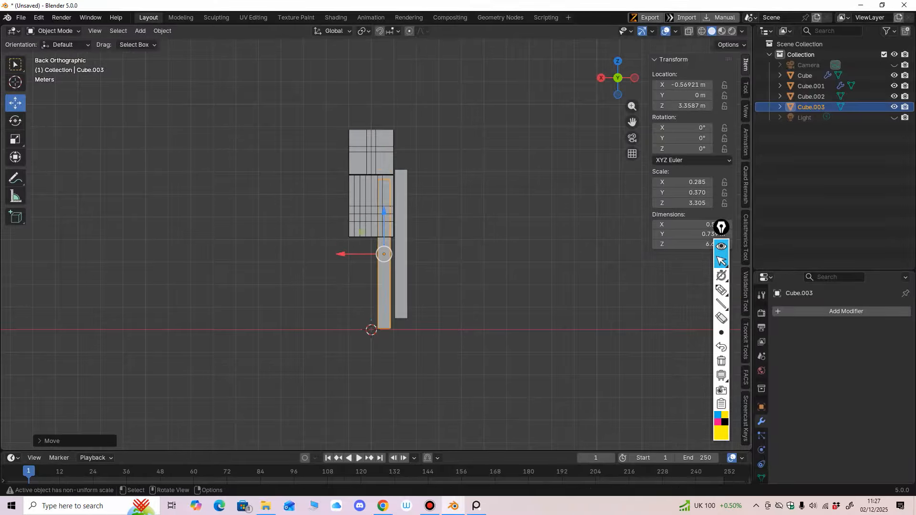
Raise the head and torso together onto the top of the leg, with the torso at Z about 2.56 m
{"action": "middle_click_drag", "start_coordinate": [384, 219], "coordinate": [346, 233]}
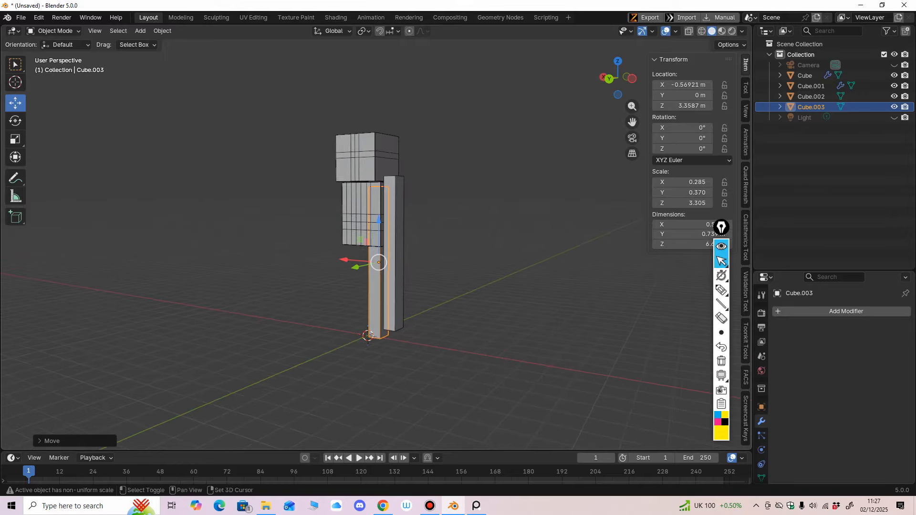
{"action": "left_click", "coordinate": [365, 160]}
{"action": "left_click", "coordinate": [365, 205], "text": "shift"}
{"action": "left_click_drag", "start_coordinate": [368, 155], "coordinate": [368, 95]}
{"action": "key", "text": "ctrl+KP_1"}
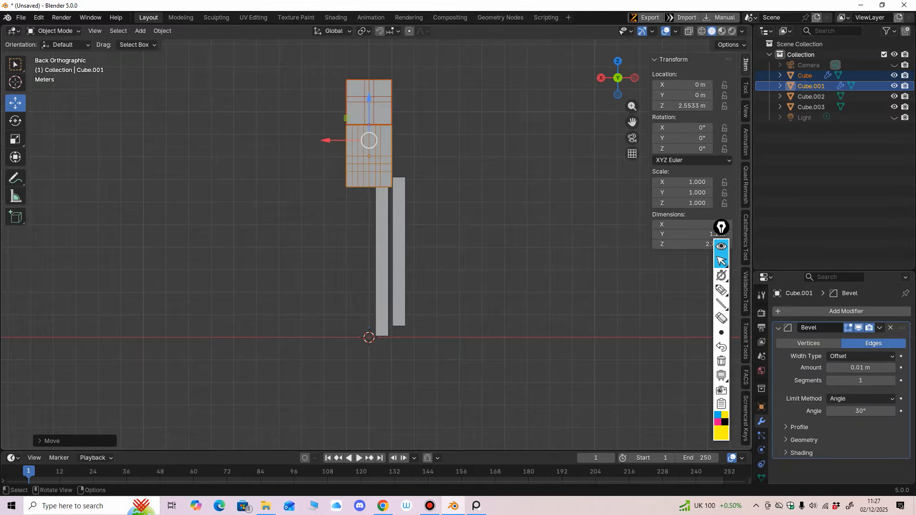
{"action": "middle_click_drag", "start_coordinate": [382, 220], "coordinate": [376, 249]}
{"action": "scroll", "coordinate": [375, 248], "scroll_direction": "down", "scroll_amount": 1}
{"action": "scroll", "coordinate": [376, 248], "scroll_direction": "up", "scroll_amount": 3}
{"action": "key", "text": "ctrl+KP_1"}
{"action": "scroll", "coordinate": [375, 248], "scroll_direction": "up", "scroll_amount": 1}
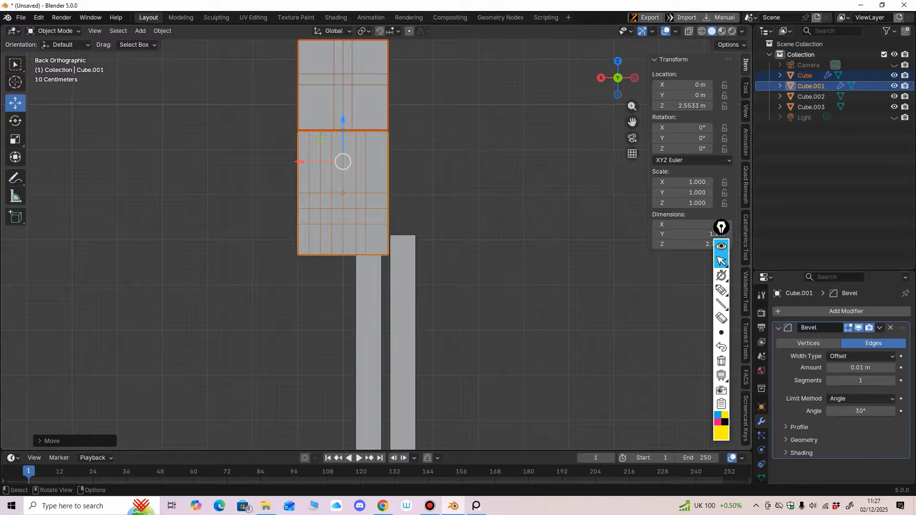
{"action": "left_click_drag", "start_coordinate": [343, 119], "coordinate": [343, 119]}
Raise the arm beside the torso to shoulder height, at Z about 6.07 m
{"action": "scroll", "coordinate": [376, 236], "scroll_direction": "down", "scroll_amount": 2}
{"action": "left_click", "coordinate": [395, 281]}
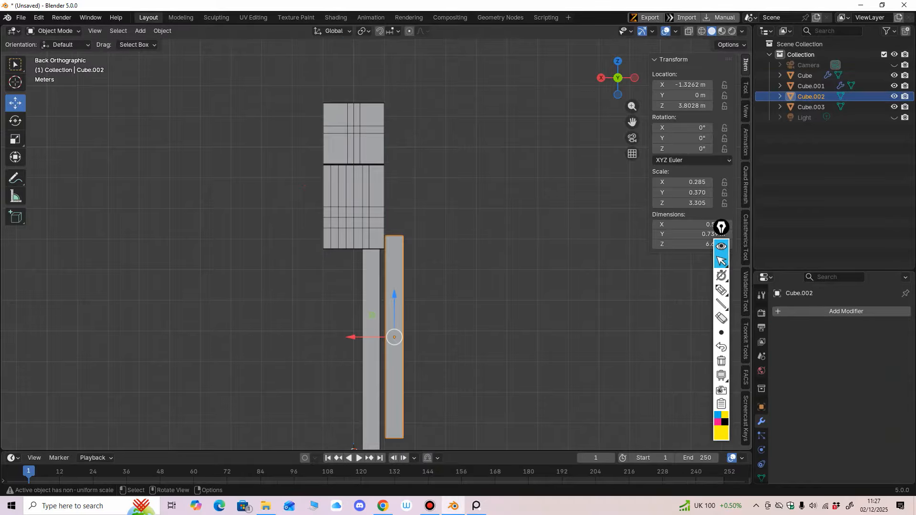
{"action": "left_click_drag", "start_coordinate": [394, 297], "coordinate": [394, 227]}
{"action": "middle_click_drag", "start_coordinate": [394, 227], "coordinate": [280, 239]}
{"action": "key", "text": "ctrl+KP_1"}
{"action": "scroll", "coordinate": [358, 243], "scroll_direction": "up", "scroll_amount": 1}
{"action": "scroll", "coordinate": [359, 245], "scroll_direction": "down", "scroll_amount": 2}
{"action": "key", "text": "ctrl+KP_1"}
{"action": "scroll", "coordinate": [280, 239], "scroll_direction": "up", "scroll_amount": 1}
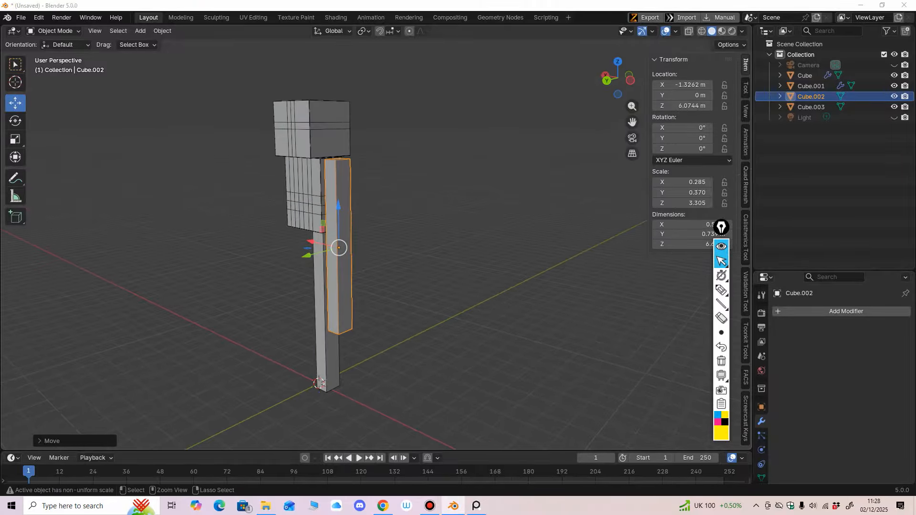
Save the scene as enderman.blend in the Blender Fundamentals Course folder
{"action": "key", "text": "ctrl+s"}
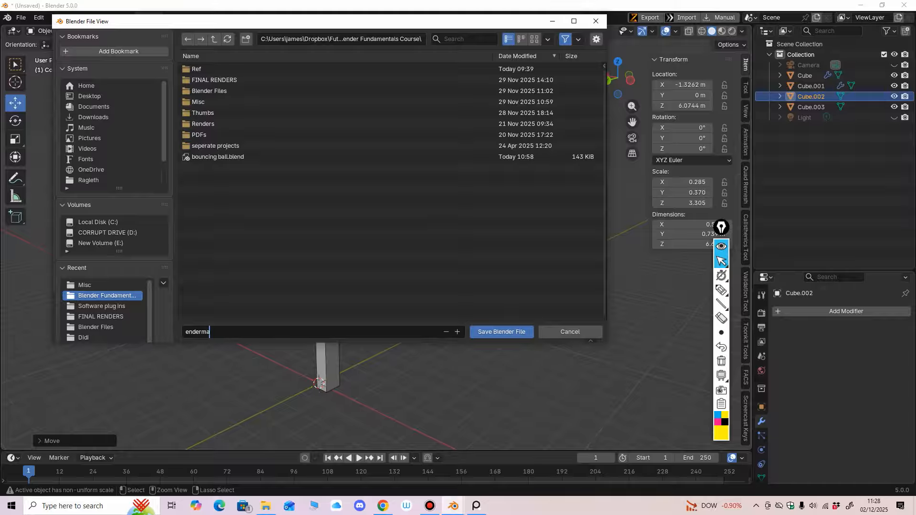
{"action": "key", "text": "Return"}
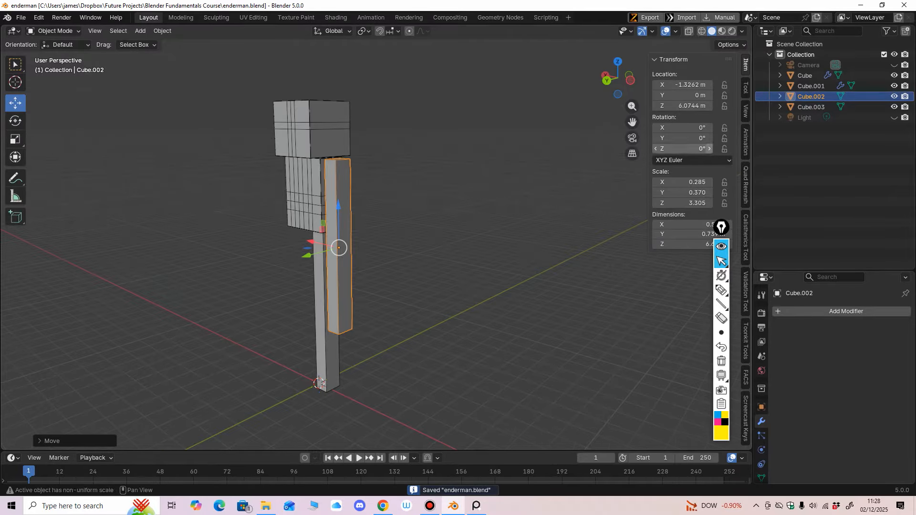
Select the torso and stretch it slightly in height to a Z scale of about 1.043
{"action": "middle_click_drag", "start_coordinate": [477, 205], "coordinate": [526, 203]}
{"action": "mouse_move", "coordinate": [362, 257]}
{"action": "middle_mouse_down"}
{"action": "mouse_move", "coordinate": [403, 247]}
{"action": "mouse_move", "coordinate": [368, 250]}
{"action": "mouse_move", "coordinate": [368, 236]}
{"action": "mouse_move", "coordinate": [362, 263]}
{"action": "middle_mouse_up"}
{"action": "scroll", "coordinate": [366, 266], "scroll_direction": "up", "scroll_amount": 1}
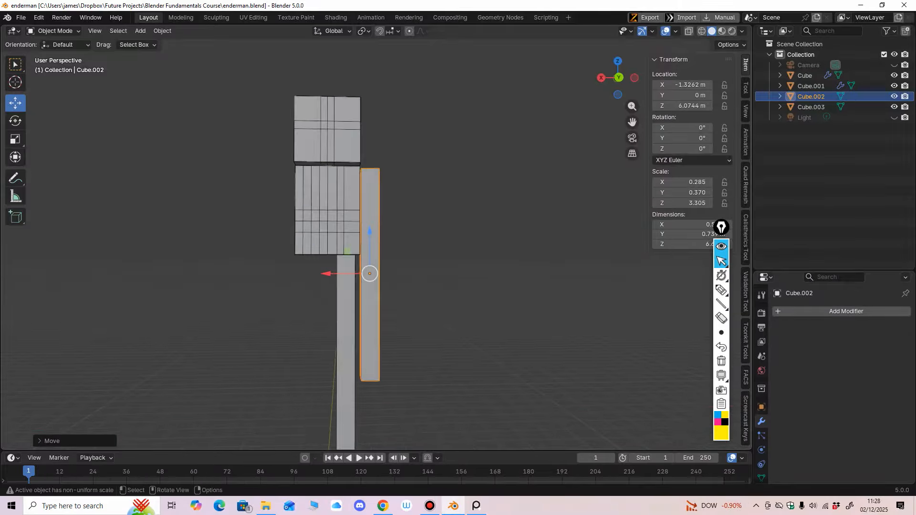
{"action": "left_click", "coordinate": [334, 215]}
{"action": "left_click", "coordinate": [15, 139]}
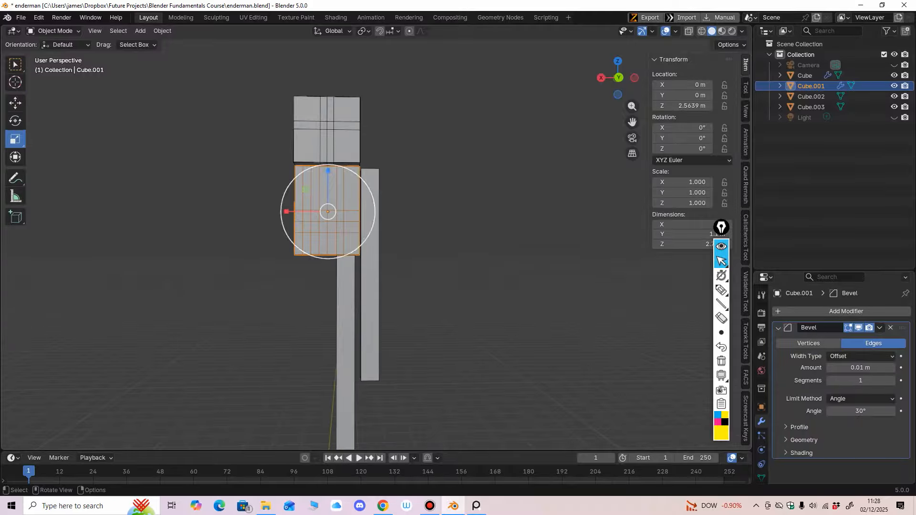
{"action": "left_click_drag", "start_coordinate": [327, 171], "coordinate": [330, 165]}
{"action": "left_click", "coordinate": [15, 103]}
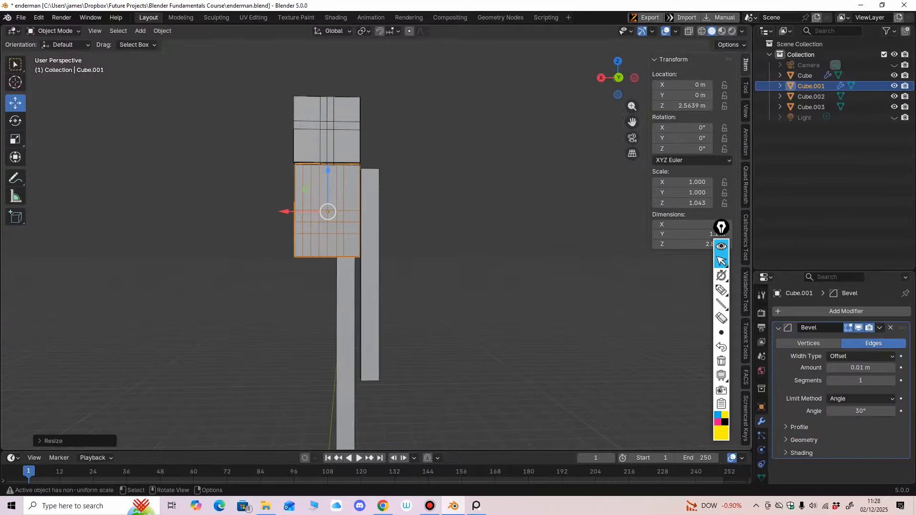
Raise the head slightly so it clears the top of the torso, and reselect the torso
{"action": "left_click", "coordinate": [330, 138]}
{"action": "left_click_drag", "start_coordinate": [327, 126], "coordinate": [327, 122]}
{"action": "middle_click_drag", "start_coordinate": [330, 128], "coordinate": [393, 239]}
{"action": "scroll", "coordinate": [433, 126], "scroll_direction": "up", "scroll_amount": 5}
{"action": "left_click", "coordinate": [393, 229]}
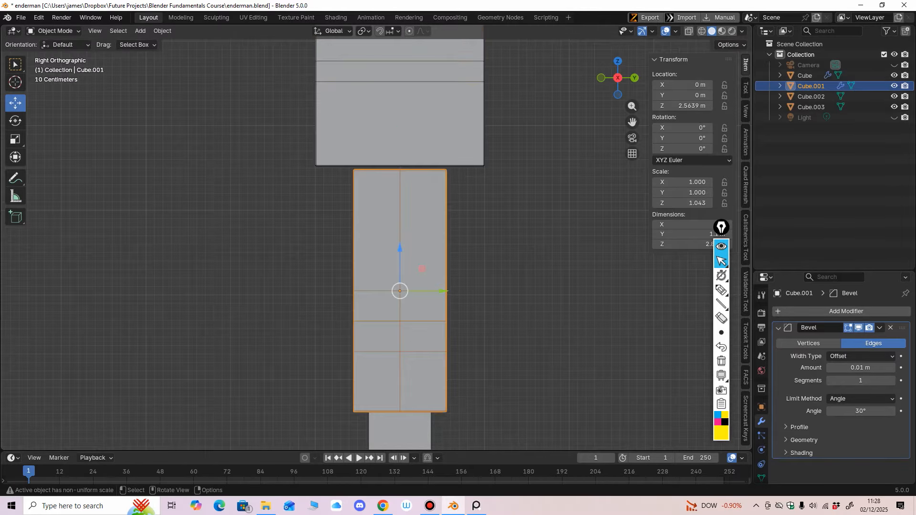
Nudge the torso up slightly toward the head, to Z about 2.57 m
{"action": "left_click_drag", "start_coordinate": [400, 248], "coordinate": [400, 248]}
{"action": "scroll", "coordinate": [400, 247], "scroll_direction": "down", "scroll_amount": 4}
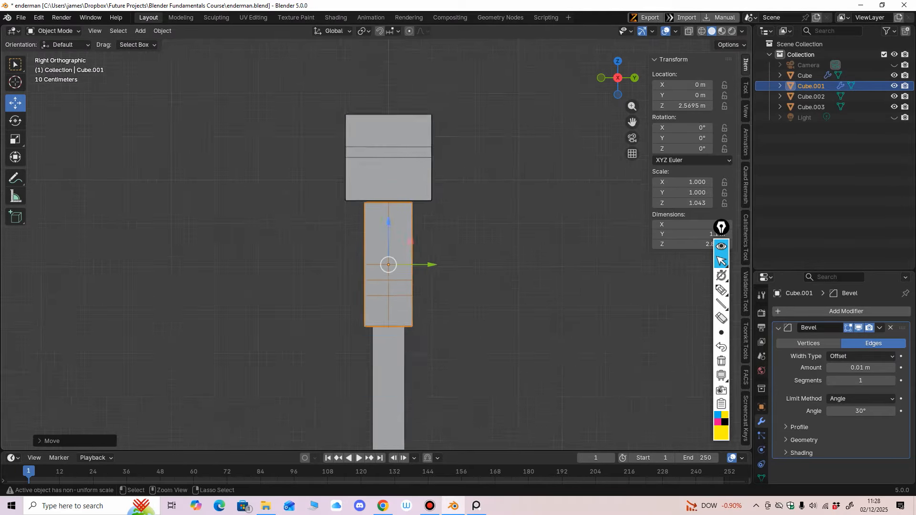
{"action": "middle_click_drag", "start_coordinate": [400, 247], "coordinate": [293, 250]}
{"action": "middle_click_drag", "start_coordinate": [293, 251], "coordinate": [313, 176], "text": "shift"}
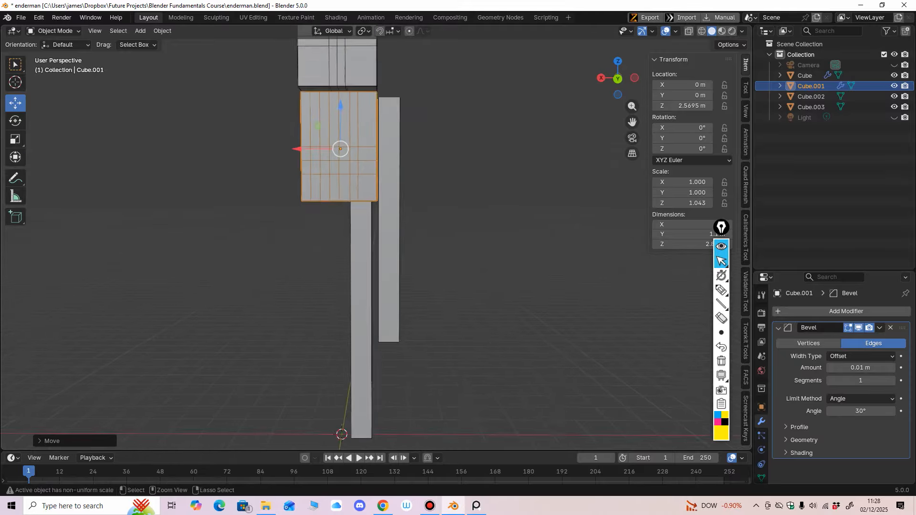
Select the leg under the torso and lower it slightly to Z about 3.34 m
{"action": "scroll", "coordinate": [324, 191], "scroll_direction": "up", "scroll_amount": 3}
{"action": "left_click", "coordinate": [351, 229]}
{"action": "mouse_move", "coordinate": [353, 229]}
{"action": "middle_mouse_down"}
{"action": "mouse_move", "coordinate": [348, 272]}
{"action": "mouse_move", "coordinate": [348, 246]}
{"action": "middle_mouse_up"}
{"action": "middle_click_drag", "start_coordinate": [348, 246], "coordinate": [370, 136], "text": "shift"}
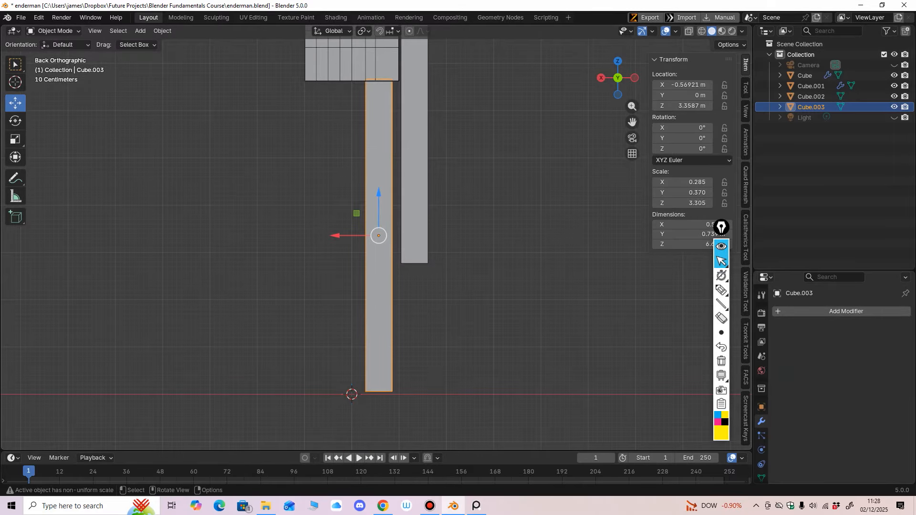
{"action": "left_click_drag", "start_coordinate": [379, 193], "coordinate": [379, 195]}
Select the torso and head together and nudge both upward, putting the head at Z about 2.68 m
{"action": "middle_click_drag", "start_coordinate": [367, 153], "coordinate": [356, 281], "text": "shift"}
{"action": "left_click", "coordinate": [350, 191]}
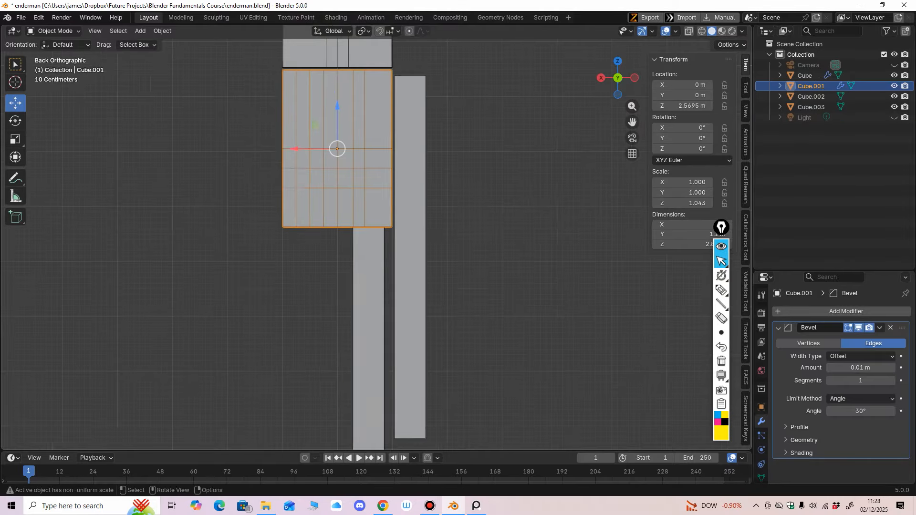
{"action": "middle_click_drag", "start_coordinate": [351, 186], "coordinate": [340, 281], "text": "shift"}
{"action": "left_click", "coordinate": [334, 142], "text": "shift"}
{"action": "left_click_drag", "start_coordinate": [326, 160], "coordinate": [327, 159]}
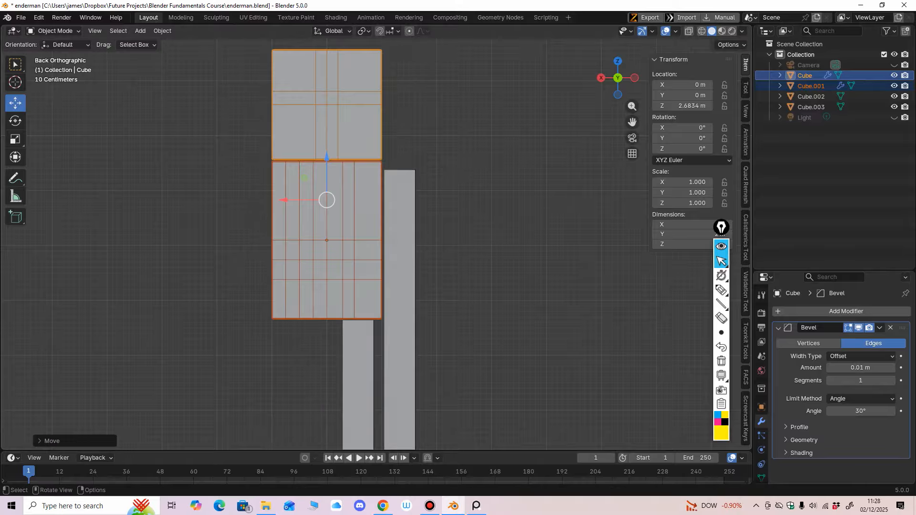
Raise the arm beside the torso to Z about 6.16 m
{"action": "left_click", "coordinate": [399, 214]}
{"action": "left_click_drag", "start_coordinate": [399, 310], "coordinate": [400, 305]}
{"action": "middle_click_drag", "start_coordinate": [399, 306], "coordinate": [371, 307], "text": "shift"}
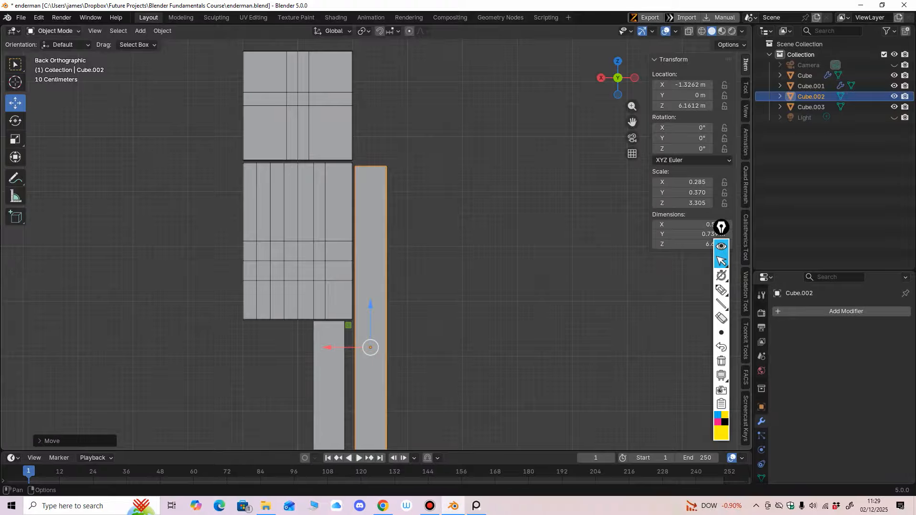
Enter Edit Mode on the arm and add loop cuts across its middle, across its upper half, and lengthwise
{"action": "left_click", "coordinate": [52, 31]}
{"action": "left_click", "coordinate": [54, 54]}
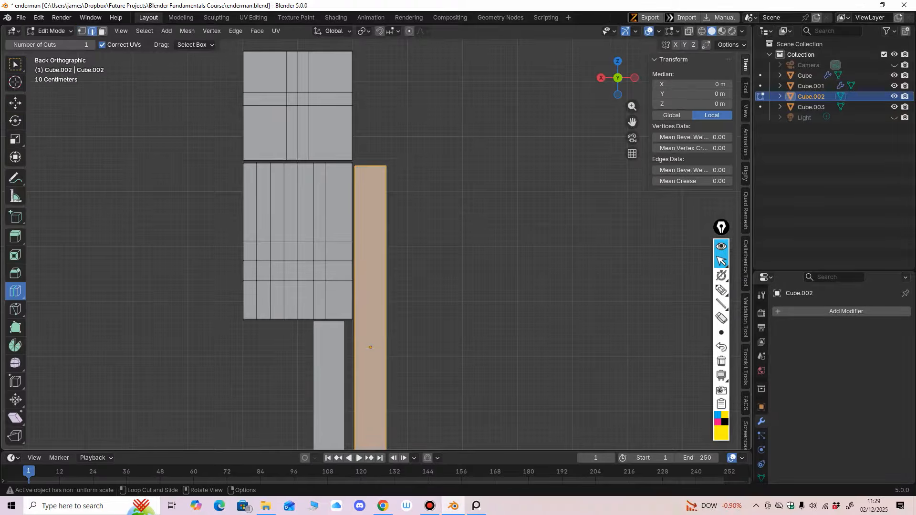
{"action": "left_click", "coordinate": [371, 347]}
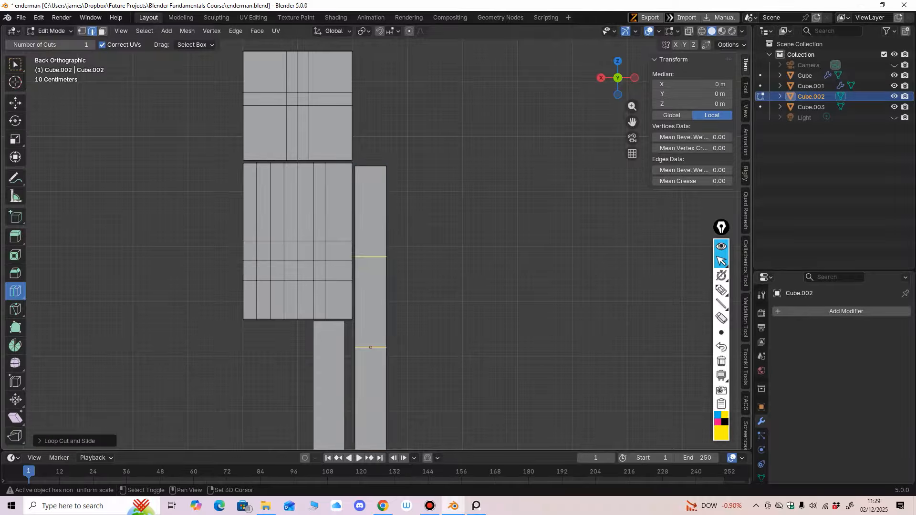
{"action": "middle_click_drag", "start_coordinate": [370, 347], "coordinate": [375, 314], "text": "shift"}
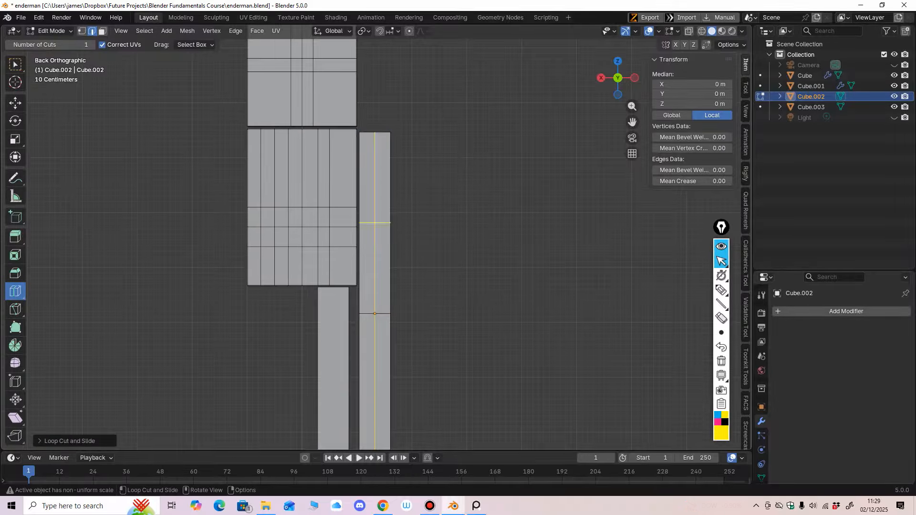
{"action": "middle_click_drag", "start_coordinate": [382, 267], "coordinate": [306, 267]}
{"action": "left_click", "coordinate": [388, 281]}
{"action": "middle_click_drag", "start_coordinate": [389, 281], "coordinate": [463, 281], "text": "alt"}
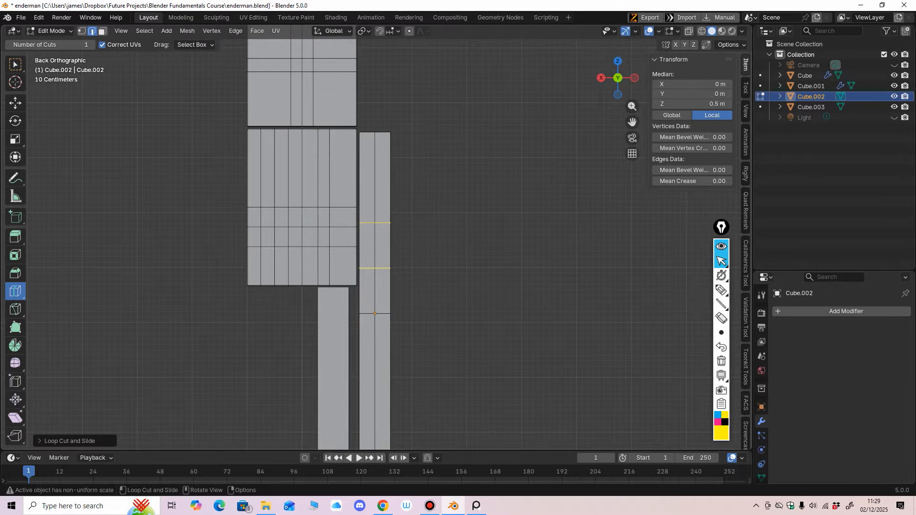
Add more crosswise loop cuts along the arm, including ones at local Z about 0.41, -0.08 and -0.54 m
{"action": "left_click_drag", "start_coordinate": [385, 267], "coordinate": [389, 205]}
{"action": "middle_click_drag", "start_coordinate": [389, 206], "coordinate": [395, 139], "text": "shift"}
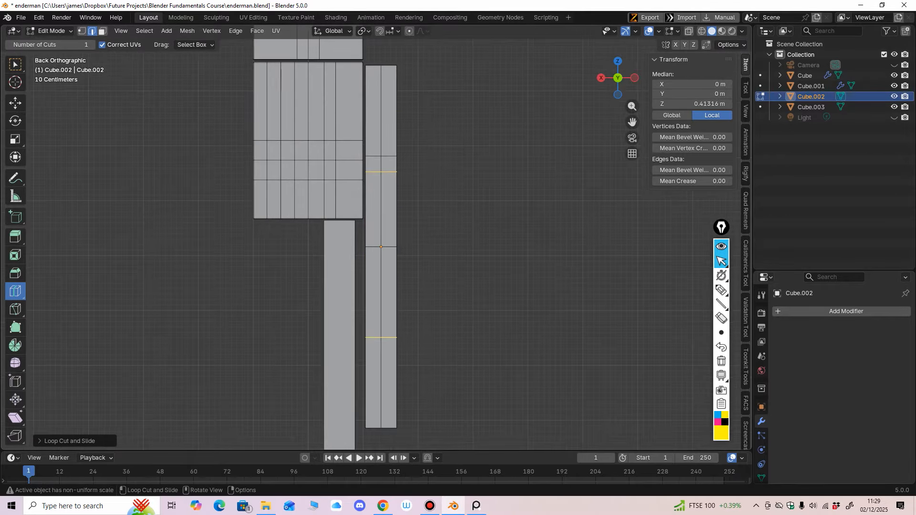
{"action": "left_click_drag", "start_coordinate": [395, 229], "coordinate": [395, 222]}
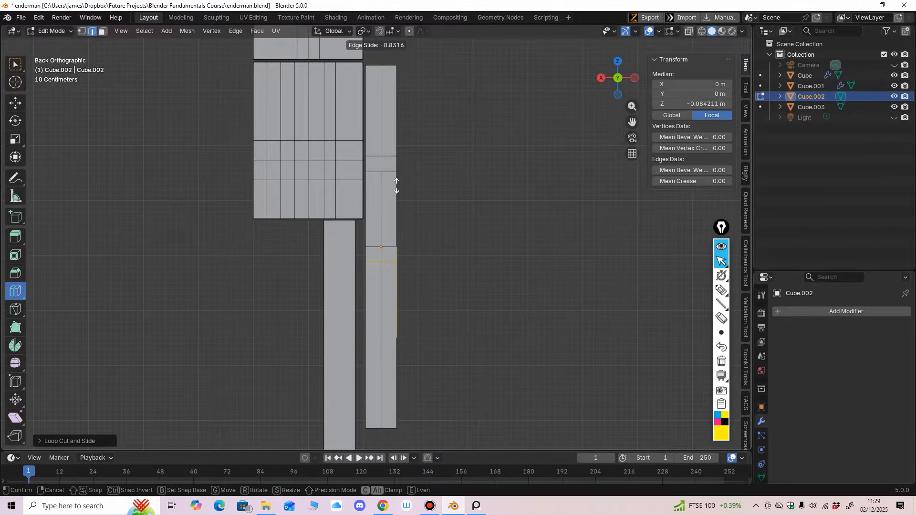
{"action": "left_click_drag", "start_coordinate": [396, 186], "coordinate": [396, 186]}
{"action": "middle_click_drag", "start_coordinate": [397, 185], "coordinate": [357, 181]}
{"action": "left_click", "coordinate": [387, 315]}
{"action": "middle_click_drag", "start_coordinate": [387, 315], "coordinate": [429, 315]}
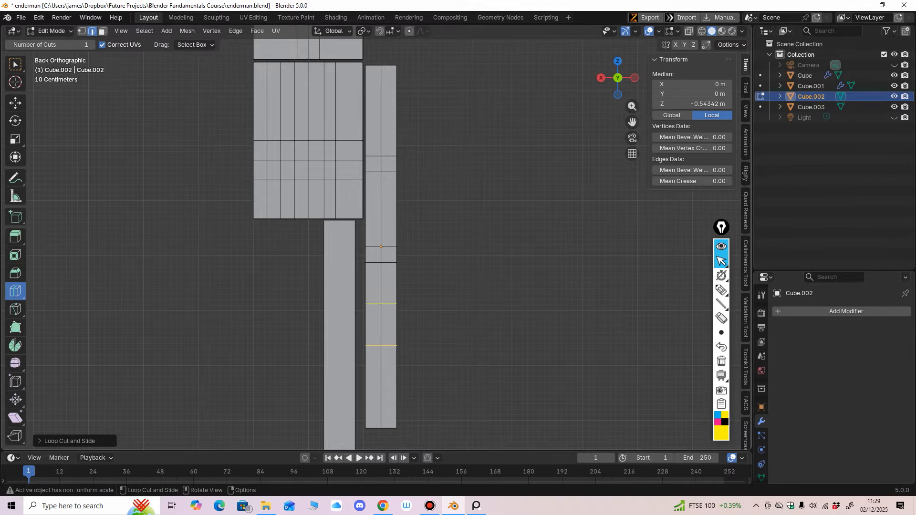
Finish the arm's crosswise loop cuts near the shoulder, below the middle and close to the hand, and return to Object Mode
{"action": "scroll", "coordinate": [406, 267], "scroll_direction": "down", "scroll_amount": 1}
{"action": "middle_click_drag", "start_coordinate": [405, 267], "coordinate": [365, 255]}
{"action": "left_click", "coordinate": [387, 140]}
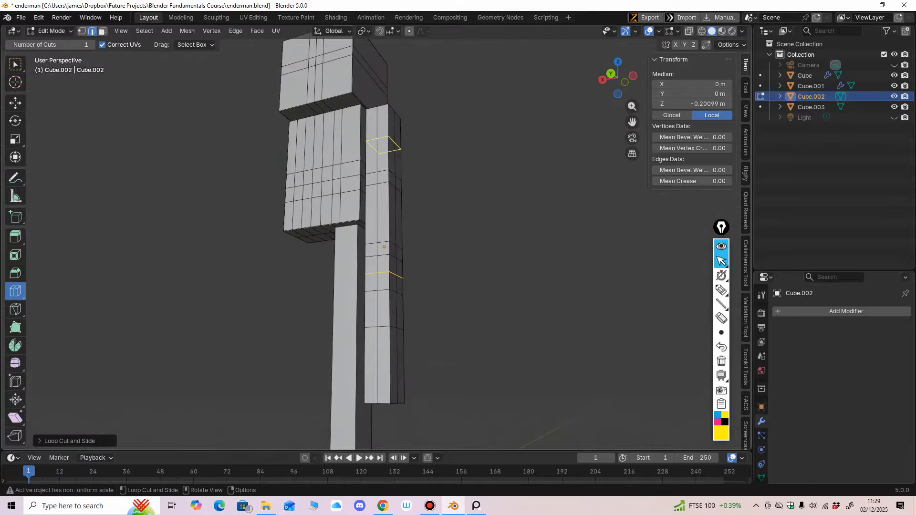
{"action": "middle_click_drag", "start_coordinate": [387, 139], "coordinate": [427, 150]}
{"action": "middle_click_drag", "start_coordinate": [398, 330], "coordinate": [419, 240], "text": "shift"}
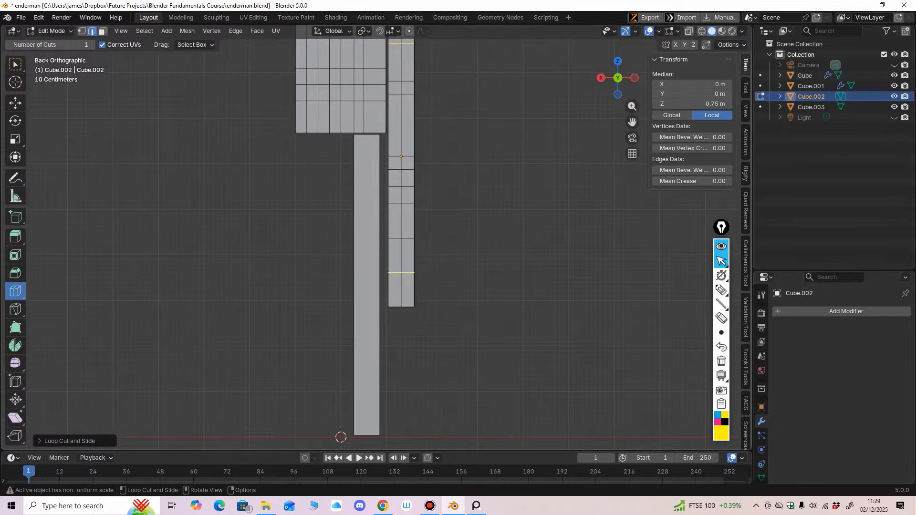
{"action": "left_click", "coordinate": [406, 286]}
{"action": "middle_click_drag", "start_coordinate": [405, 287], "coordinate": [410, 317]}
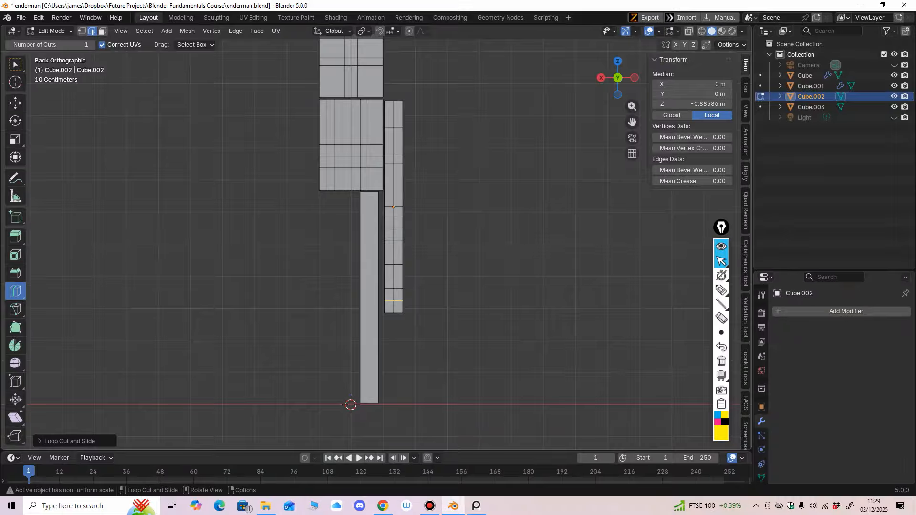
{"action": "left_click", "coordinate": [51, 31]}
{"action": "left_click", "coordinate": [40, 35]}
{"action": "middle_click_drag", "start_coordinate": [410, 239], "coordinate": [436, 311], "text": "shift"}
{"action": "middle_click_drag", "start_coordinate": [436, 311], "coordinate": [436, 292], "text": "ctrl"}
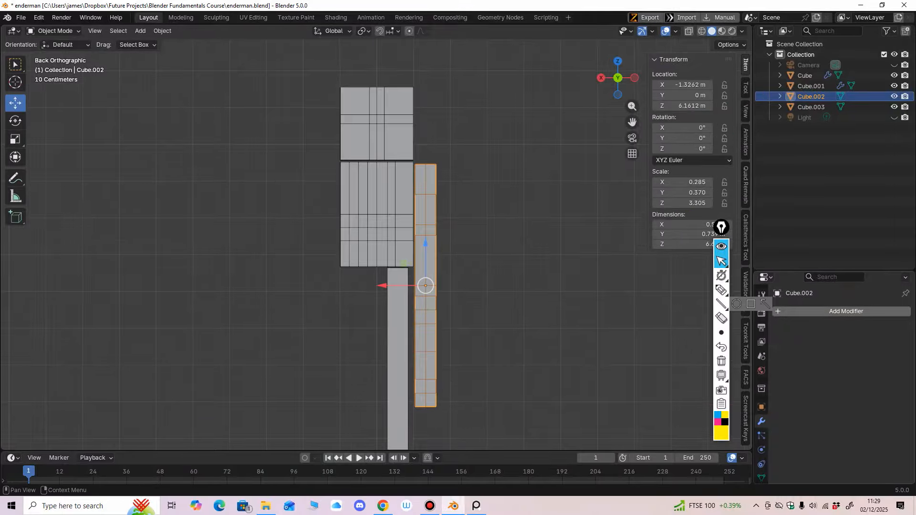
Add a Bevel modifier to the arm with an amount of 0.01 m
{"action": "left_click", "coordinate": [791, 311]}
{"action": "mouse_move", "coordinate": [792, 313]}
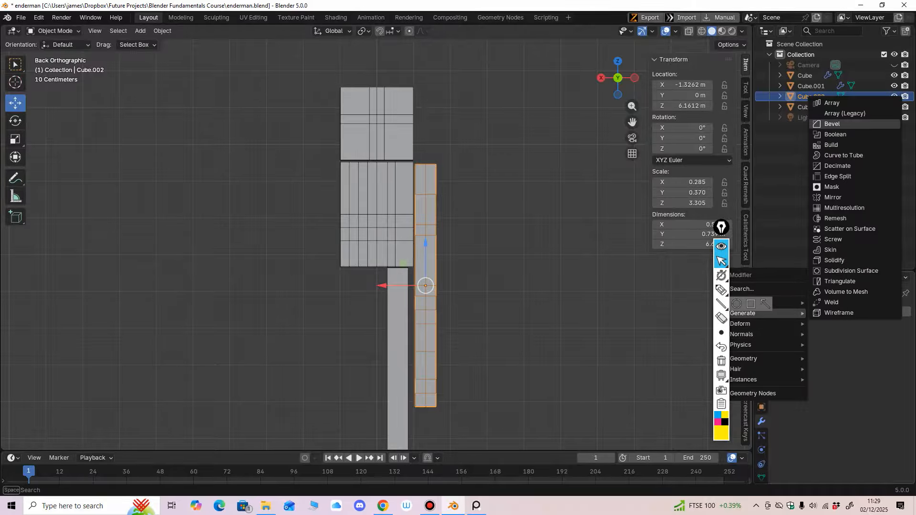
{"action": "left_click", "coordinate": [832, 124]}
{"action": "left_click", "coordinate": [860, 368]}
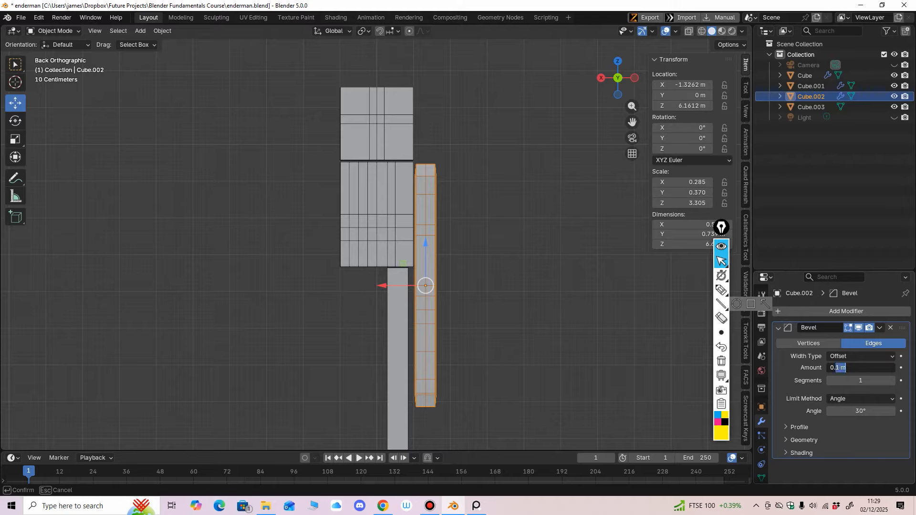
{"action": "key", "text": "Return"}
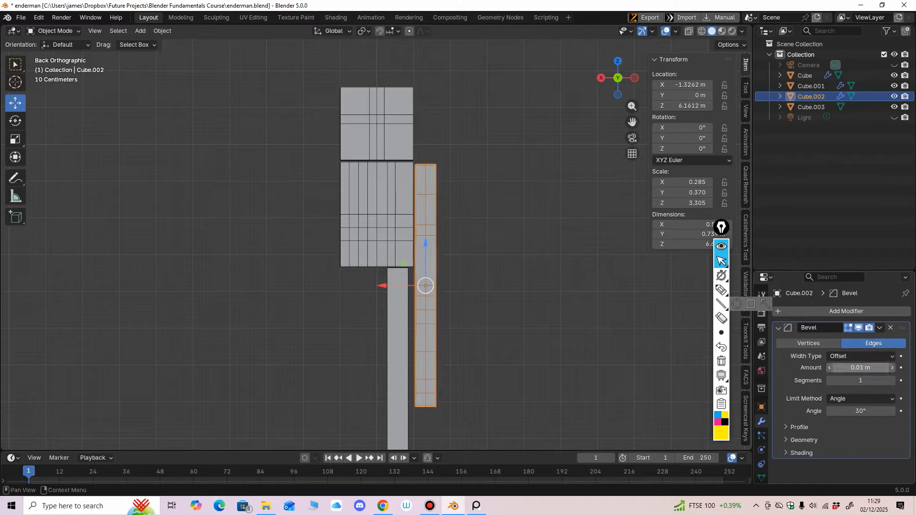
Duplicate the arm and move the copy to the torso's opposite side, at X about 1.32 m
{"action": "key", "text": "shift+d"}
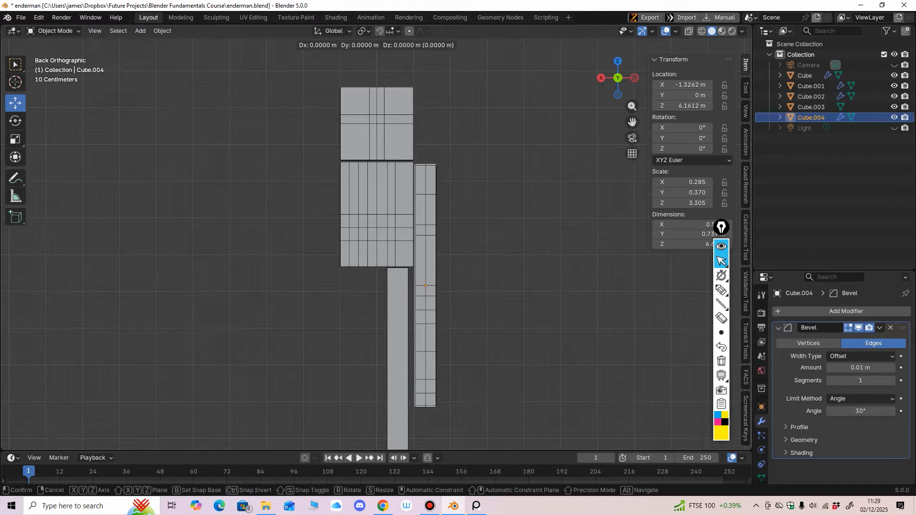
{"action": "key", "text": "Escape"}
{"action": "left_click_drag", "start_coordinate": [382, 286], "coordinate": [284, 285]}
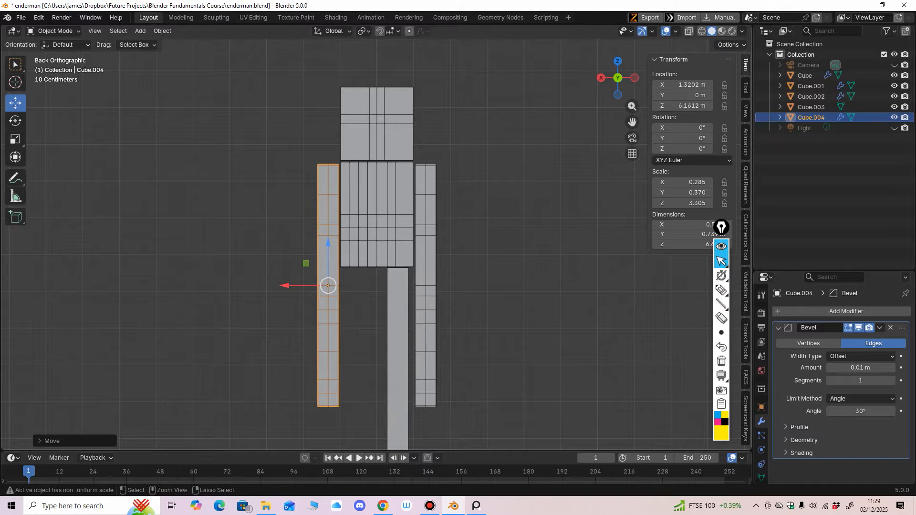
Enter Edit Mode on the leg and add crosswise loop cuts at its middle, upper quarter and lower quarter
{"action": "middle_click_drag", "start_coordinate": [377, 267], "coordinate": [377, 301]}
{"action": "middle_click_drag", "start_coordinate": [377, 301], "coordinate": [385, 254], "text": "shift"}
{"action": "left_click", "coordinate": [399, 248]}
{"action": "middle_click_drag", "start_coordinate": [385, 254], "coordinate": [385, 221], "text": "ctrl"}
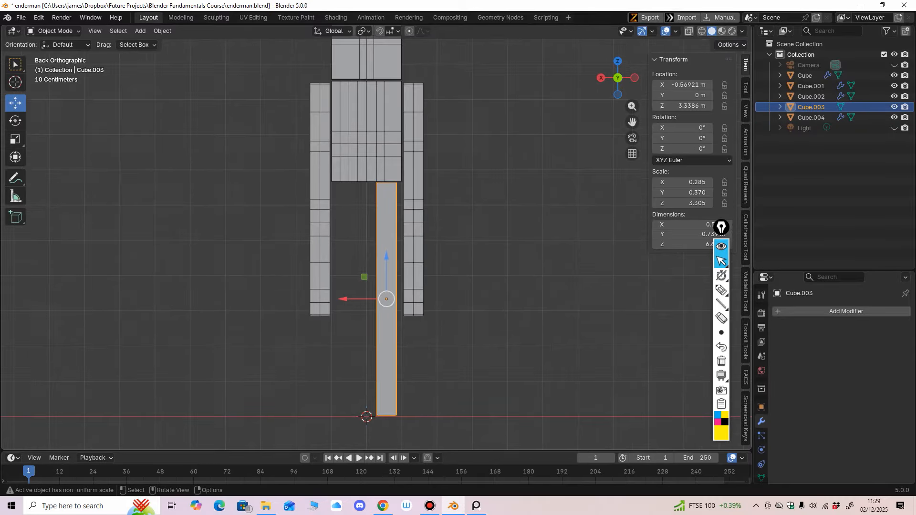
{"action": "left_click", "coordinate": [55, 31]}
{"action": "left_click", "coordinate": [55, 54]}
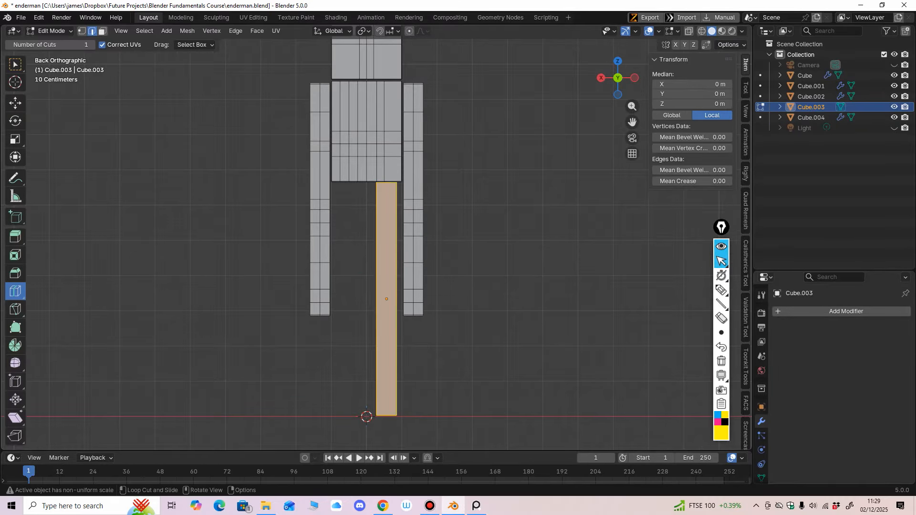
{"action": "left_click_drag", "start_coordinate": [386, 299], "coordinate": [386, 240]}
{"action": "left_click", "coordinate": [395, 338]}
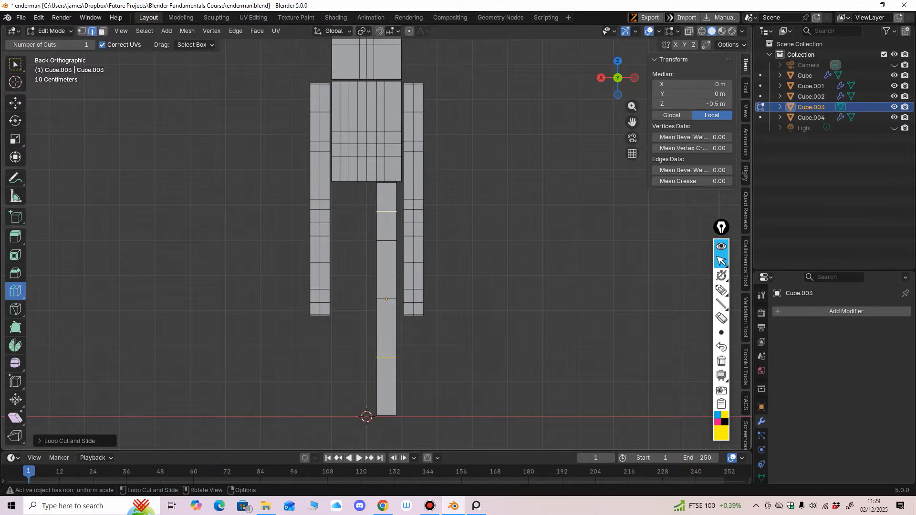
Add lengthwise and further crosswise loop cuts to the leg, including ones at local Z about 0.75, -0.71 and 0.30 m
{"action": "left_click", "coordinate": [395, 211]}
{"action": "middle_click_drag", "start_coordinate": [395, 224], "coordinate": [424, 238]}
{"action": "left_click", "coordinate": [373, 238]}
{"action": "left_click_drag", "start_coordinate": [390, 288], "coordinate": [393, 405]}
{"action": "left_click", "coordinate": [393, 384]}
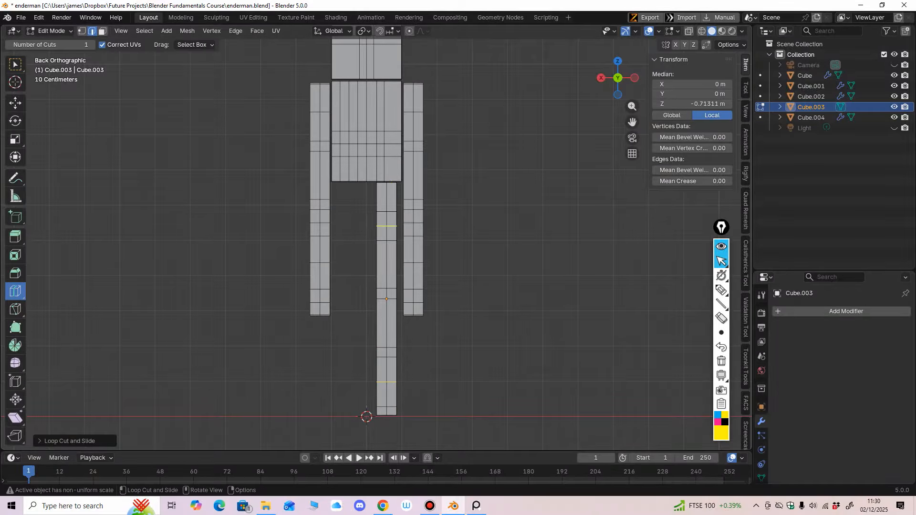
{"action": "left_click", "coordinate": [392, 266]}
{"action": "mouse_move", "coordinate": [392, 265]}
{"action": "middle_mouse_down"}
{"action": "mouse_move", "coordinate": [431, 272]}
{"action": "mouse_move", "coordinate": [398, 267]}
{"action": "mouse_move", "coordinate": [426, 283]}
{"action": "mouse_move", "coordinate": [470, 282]}
{"action": "mouse_move", "coordinate": [398, 274]}
{"action": "middle_mouse_up"}
{"action": "middle_click_drag", "start_coordinate": [391, 205], "coordinate": [378, 275], "text": "shift"}
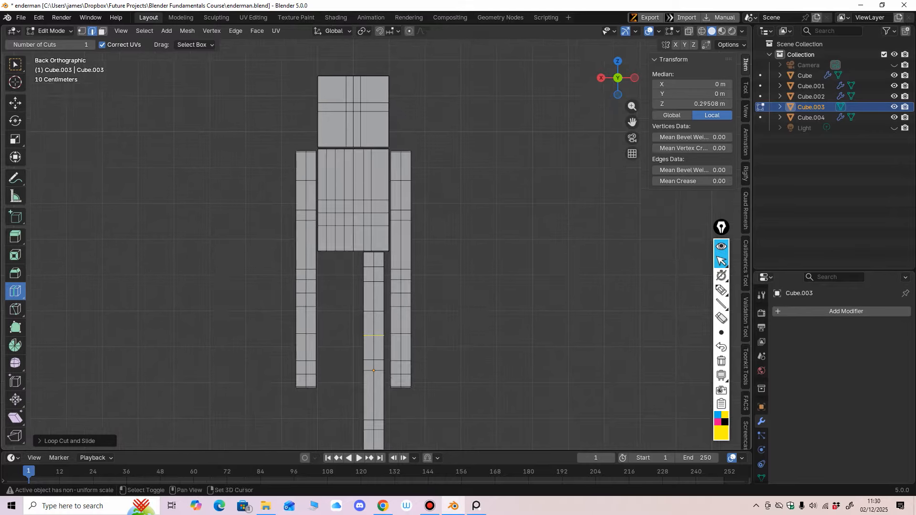
Return to Object Mode and save the enderman.blend scene
{"action": "left_click", "coordinate": [51, 31]}
{"action": "left_click", "coordinate": [47, 43]}
{"action": "scroll", "coordinate": [376, 239], "scroll_direction": "down", "scroll_amount": 3}
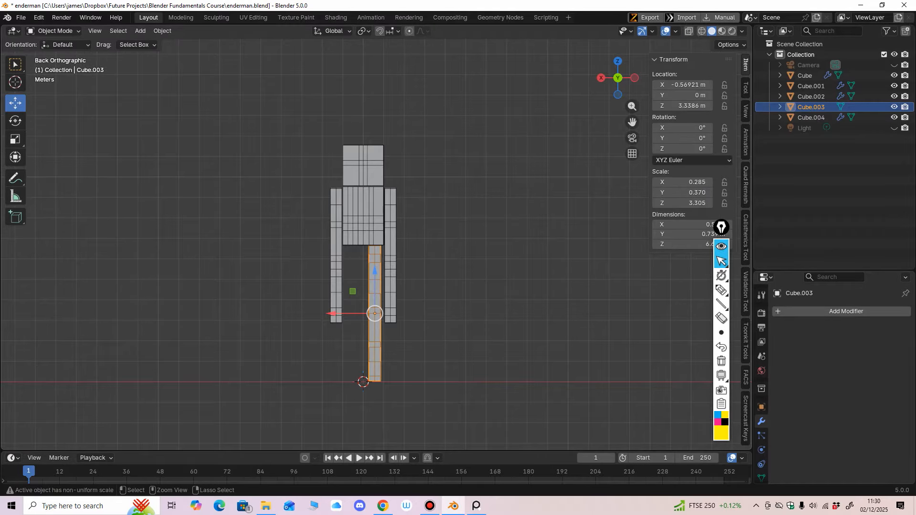
{"action": "key", "text": "ctrl+s"}
Duplicate the leg and move the copy under the other side of the torso, at X about 0.46 m
{"action": "key", "text": "shift+d"}
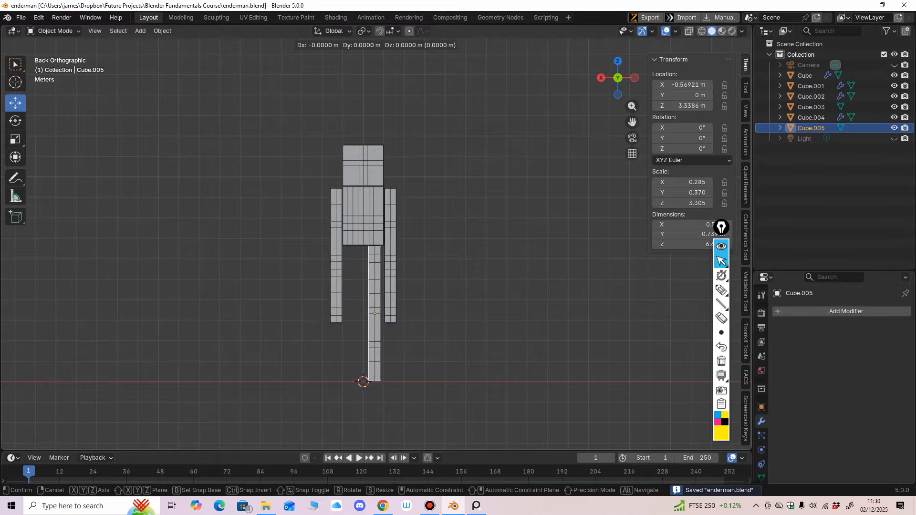
{"action": "key", "text": "Escape"}
{"action": "scroll", "coordinate": [330, 280], "scroll_direction": "up", "scroll_amount": 3}
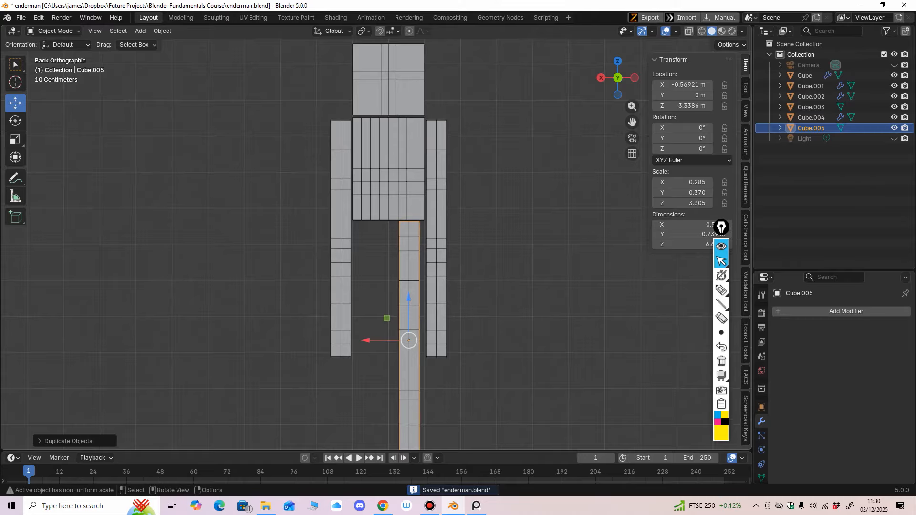
{"action": "left_click_drag", "start_coordinate": [366, 340], "coordinate": [329, 340]}
{"action": "scroll", "coordinate": [330, 340], "scroll_direction": "down", "scroll_amount": 2}
{"action": "middle_click_drag", "start_coordinate": [330, 340], "coordinate": [304, 309]}
{"action": "scroll", "coordinate": [279, 299], "scroll_direction": "down", "scroll_amount": 1}
{"action": "scroll", "coordinate": [337, 285], "scroll_direction": "down", "scroll_amount": 1}
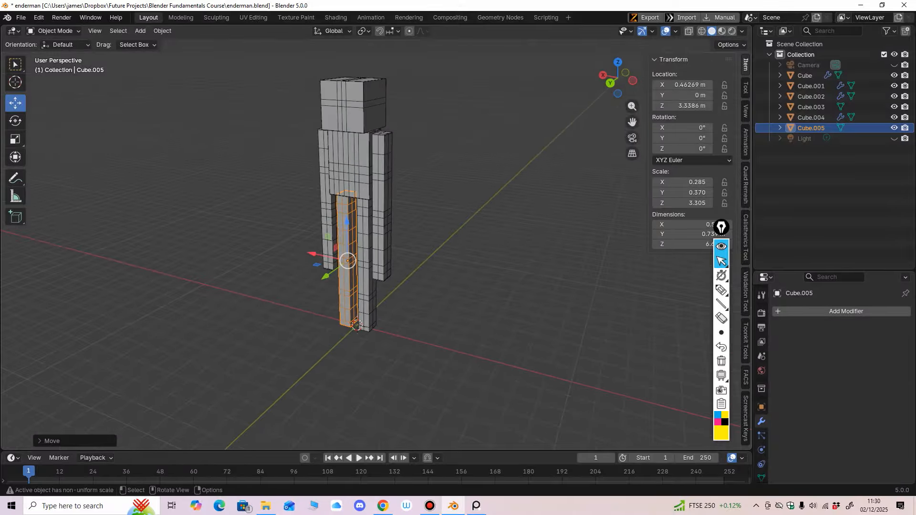
Add a cylinder mesh at the figure's feet and view the model from the back
{"action": "left_click", "coordinate": [140, 31]}
{"action": "mouse_move", "coordinate": [155, 43]}
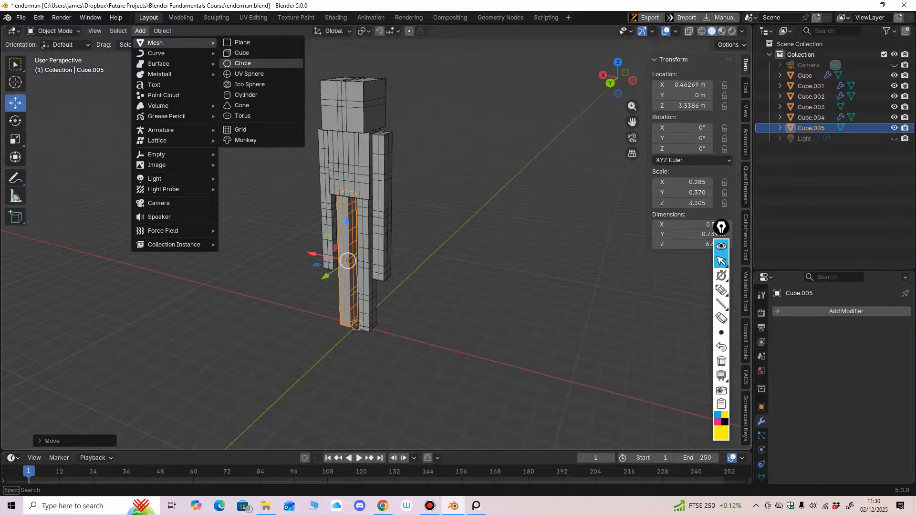
{"action": "left_click", "coordinate": [246, 95]}
{"action": "key", "text": "ctrl+KP_1"}
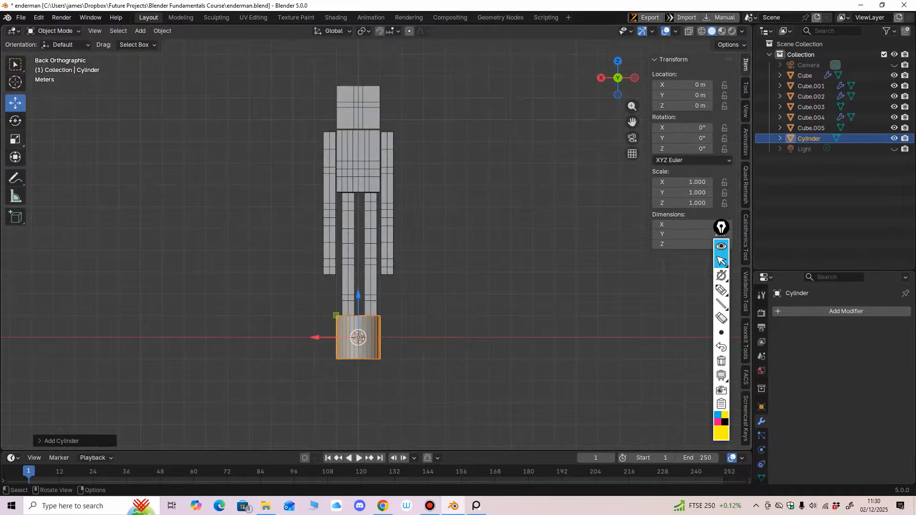
Scale the cylinder up uniformly to about 2.85, wider than the whole figure
{"action": "left_click", "coordinate": [15, 140]}
{"action": "middle_click_drag", "start_coordinate": [387, 210], "coordinate": [395, 282]}
{"action": "left_click_drag", "start_coordinate": [396, 288], "coordinate": [433, 319]}
{"action": "middle_click_drag", "start_coordinate": [432, 318], "coordinate": [423, 256]}
{"action": "left_click_drag", "start_coordinate": [403, 343], "coordinate": [415, 350]}
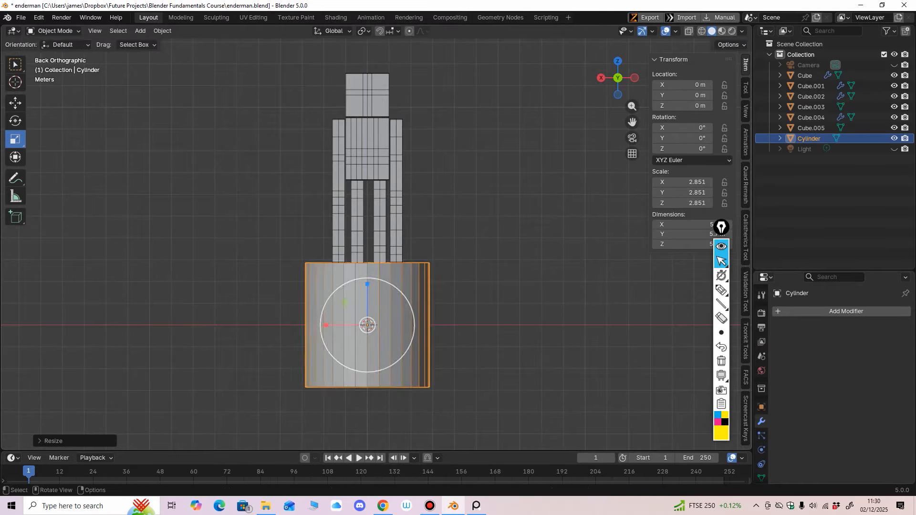
Flatten the cylinder into a low round base with a Z scale of about 0.627
{"action": "left_click_drag", "start_coordinate": [367, 284], "coordinate": [368, 315]}
{"action": "mouse_move", "coordinate": [368, 315]}
{"action": "middle_mouse_down"}
{"action": "mouse_move", "coordinate": [370, 334]}
{"action": "mouse_move", "coordinate": [405, 329]}
{"action": "mouse_move", "coordinate": [381, 317]}
{"action": "middle_mouse_up"}
{"action": "left_click_drag", "start_coordinate": [407, 270], "coordinate": [407, 276]}
{"action": "middle_click_drag", "start_coordinate": [407, 277], "coordinate": [451, 300]}
Enter Edit Mode on the cylinder base and add one horizontal loop cut around the middle of its side
{"action": "left_click", "coordinate": [53, 31]}
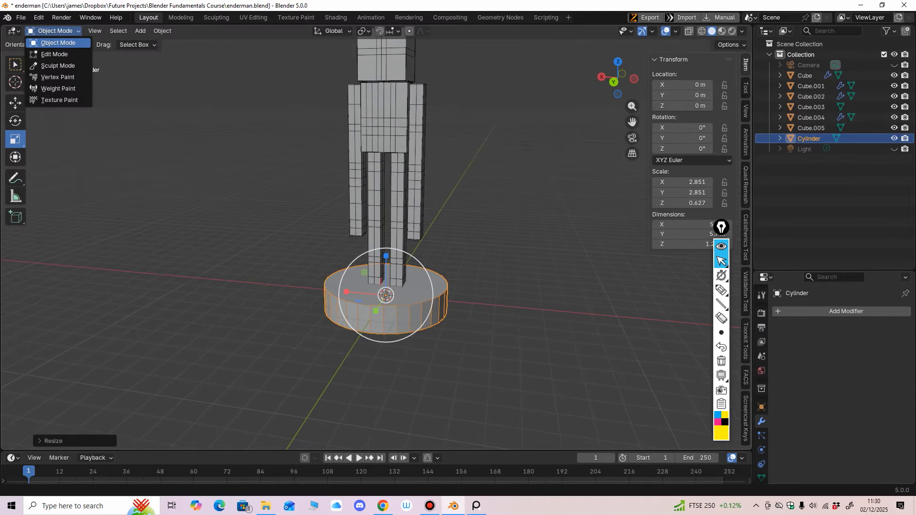
{"action": "left_click", "coordinate": [54, 54]}
{"action": "left_click", "coordinate": [377, 319]}
{"action": "middle_click_drag", "start_coordinate": [377, 318], "coordinate": [370, 318]}
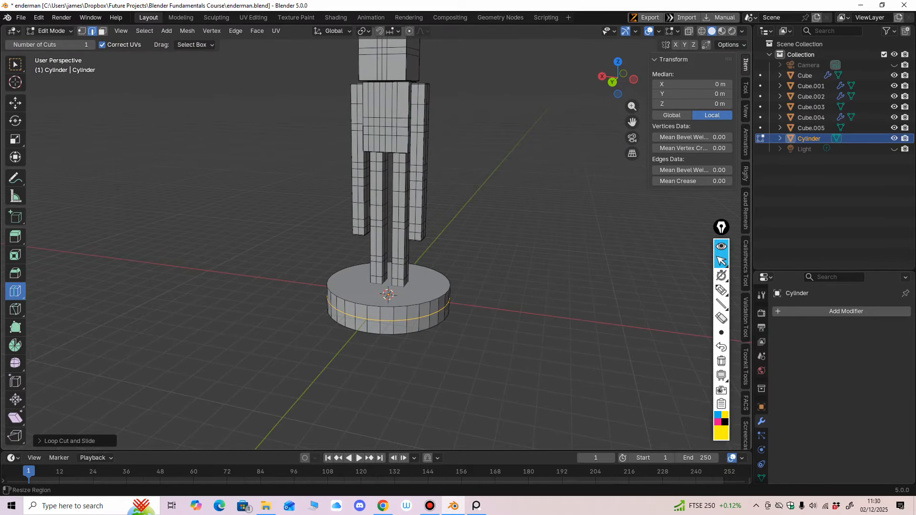
{"action": "left_click", "coordinate": [15, 103]}
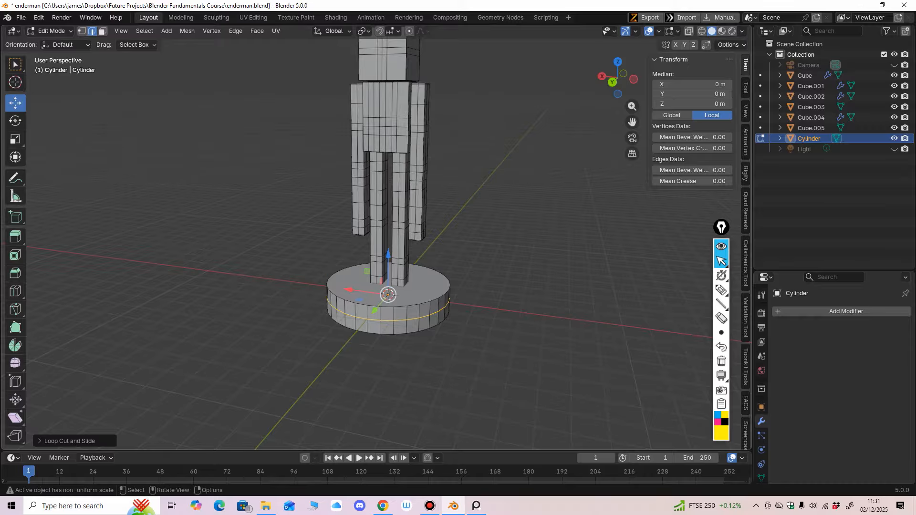
Select the base's top edge loop, scale it slightly inward and lower it to a local Z of about 0.167 m
{"action": "left_click", "coordinate": [350, 301]}
{"action": "left_click", "coordinate": [145, 30]}
{"action": "mouse_move", "coordinate": [191, 192]}
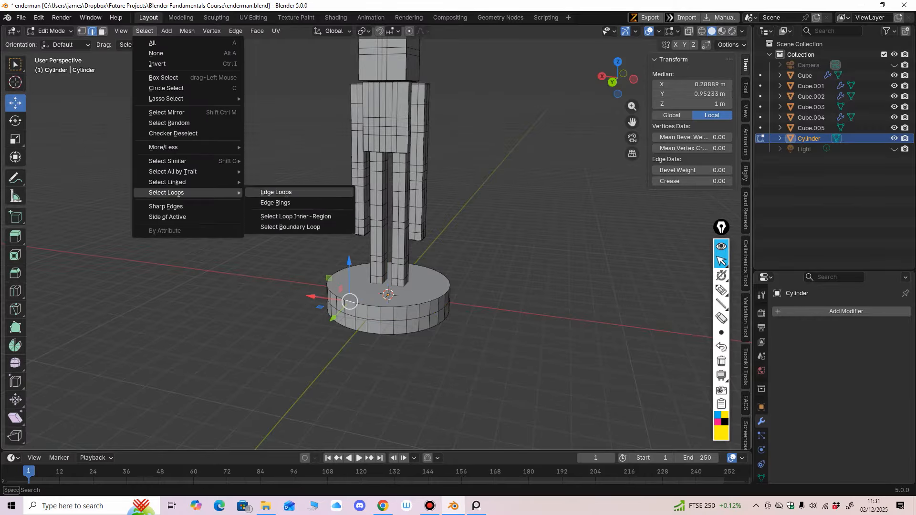
{"action": "left_click", "coordinate": [277, 192]}
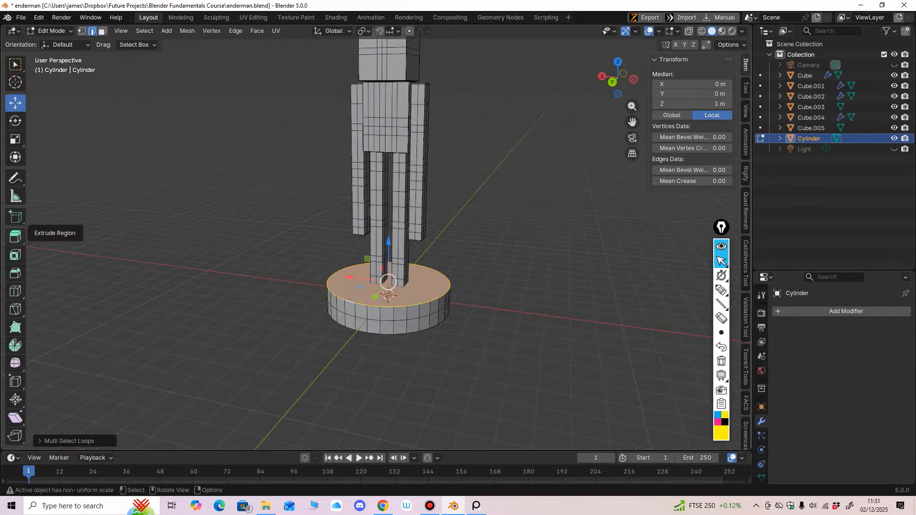
{"action": "left_click", "coordinate": [16, 139]}
{"action": "left_click_drag", "start_coordinate": [416, 319], "coordinate": [413, 316]}
{"action": "left_click", "coordinate": [16, 103]}
{"action": "left_click_drag", "start_coordinate": [389, 243], "coordinate": [393, 275]}
{"action": "scroll", "coordinate": [389, 254], "scroll_direction": "up", "scroll_amount": 3}
{"action": "left_click_drag", "start_coordinate": [392, 316], "coordinate": [392, 314]}
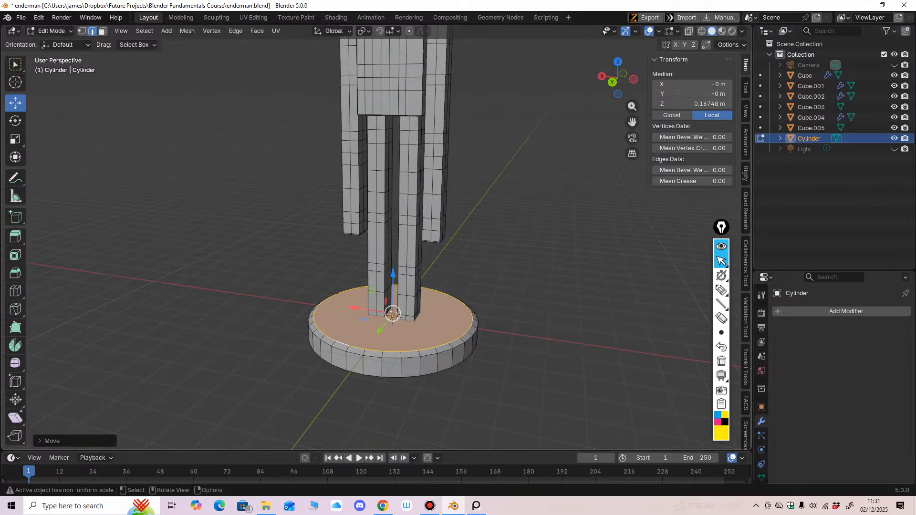
Inset the base's top face, raise the inner face slightly and return to Object Mode
{"action": "left_click", "coordinate": [16, 255]}
{"action": "left_click_drag", "start_coordinate": [354, 308], "coordinate": [366, 309]}
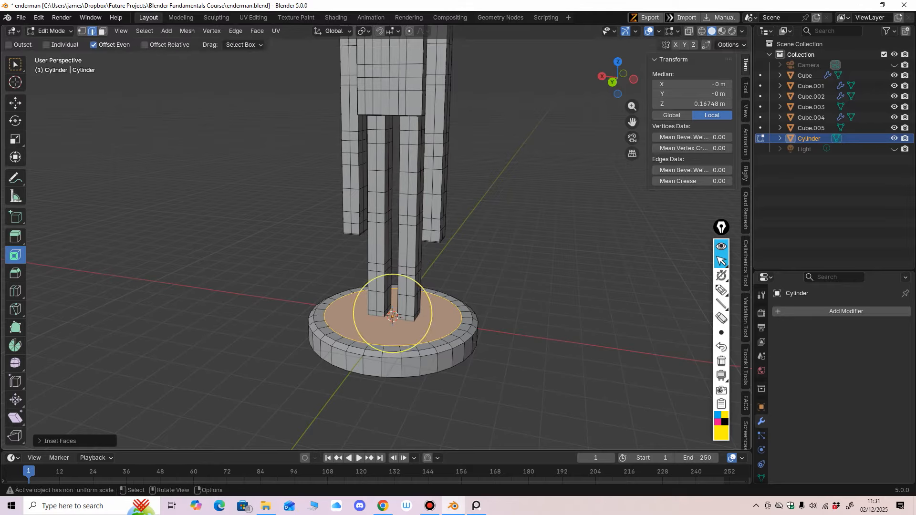
{"action": "left_click", "coordinate": [15, 103]}
{"action": "middle_click_drag", "start_coordinate": [353, 282], "coordinate": [335, 259]}
{"action": "left_click_drag", "start_coordinate": [402, 293], "coordinate": [401, 288]}
{"action": "scroll", "coordinate": [401, 289], "scroll_direction": "down", "scroll_amount": 3}
{"action": "key", "text": "Tab"}
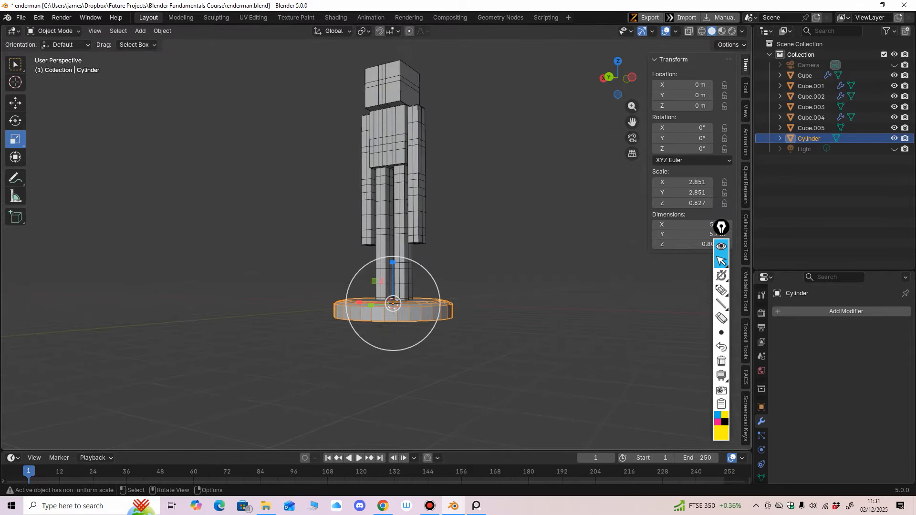
Rename the cylinder object to base and hide it from the viewport
{"action": "middle_click_drag", "start_coordinate": [401, 288], "coordinate": [382, 286]}
{"action": "key", "text": "F2"}
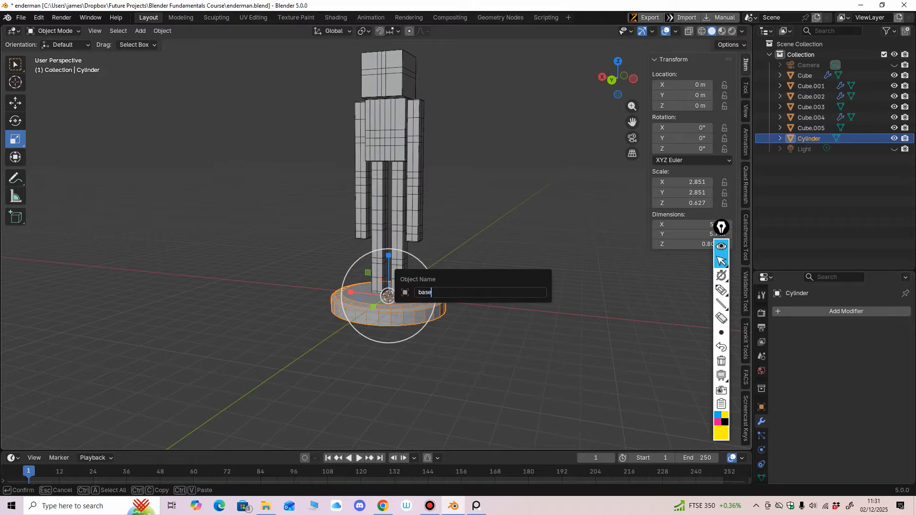
{"action": "key", "text": "Return"}
{"action": "key", "text": "h"}
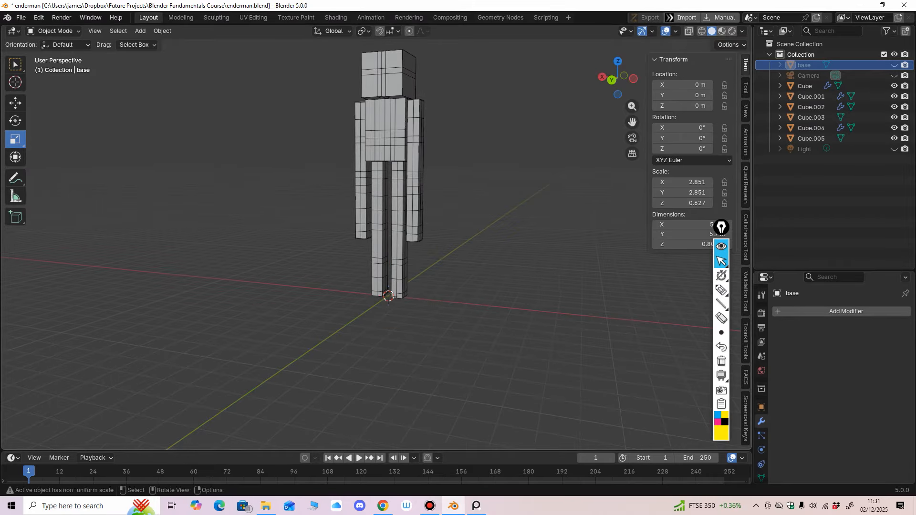
Apply All Transforms to Deltas to the head and then to all six body cubes together
{"action": "middle_click_drag", "start_coordinate": [401, 238], "coordinate": [361, 235]}
{"action": "middle_click_drag", "start_coordinate": [361, 234], "coordinate": [344, 324], "text": "shift"}
{"action": "middle_click_drag", "start_coordinate": [344, 295], "coordinate": [439, 275]}
{"action": "scroll", "coordinate": [442, 300], "scroll_direction": "up", "scroll_amount": 1}
{"action": "middle_click_drag", "start_coordinate": [439, 274], "coordinate": [412, 275]}
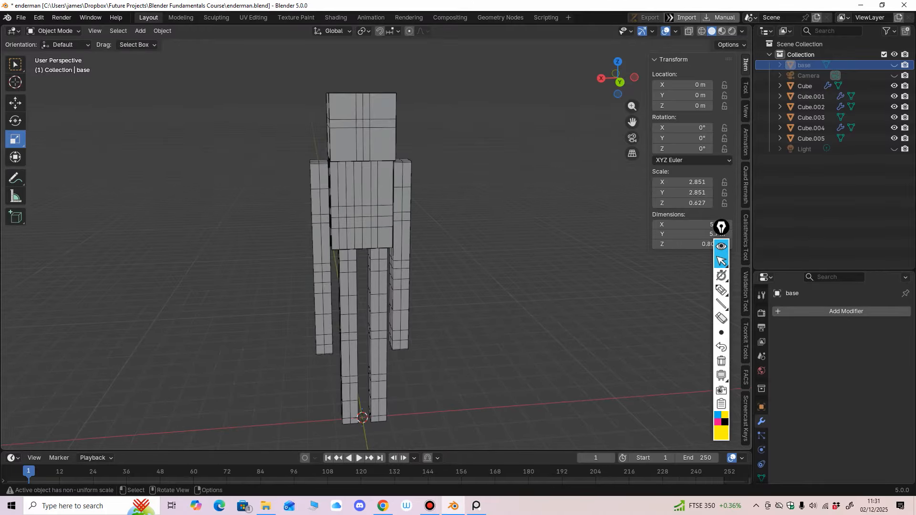
{"action": "left_click", "coordinate": [366, 125]}
{"action": "middle_click_drag", "start_coordinate": [366, 125], "coordinate": [358, 119]}
{"action": "key", "text": "ctrl+a"}
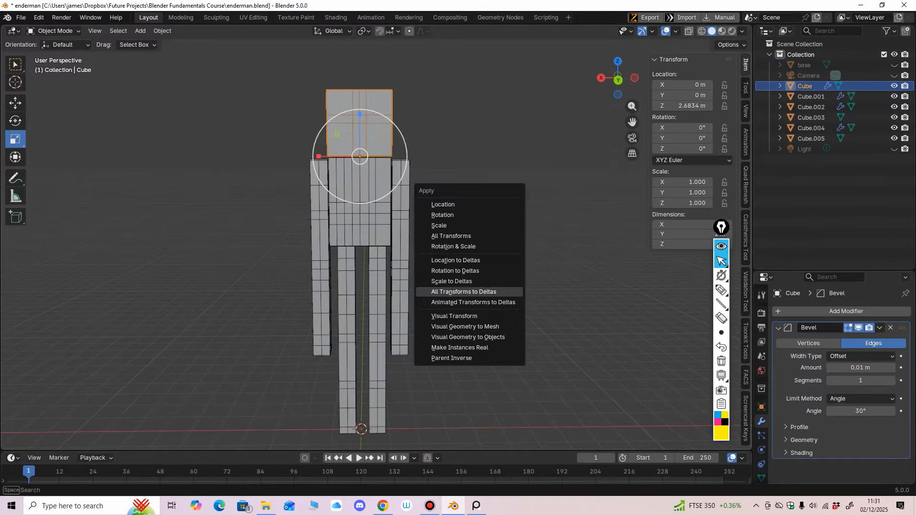
{"action": "key", "text": "Return"}
{"action": "left_click_drag", "start_coordinate": [219, 117], "coordinate": [486, 434]}
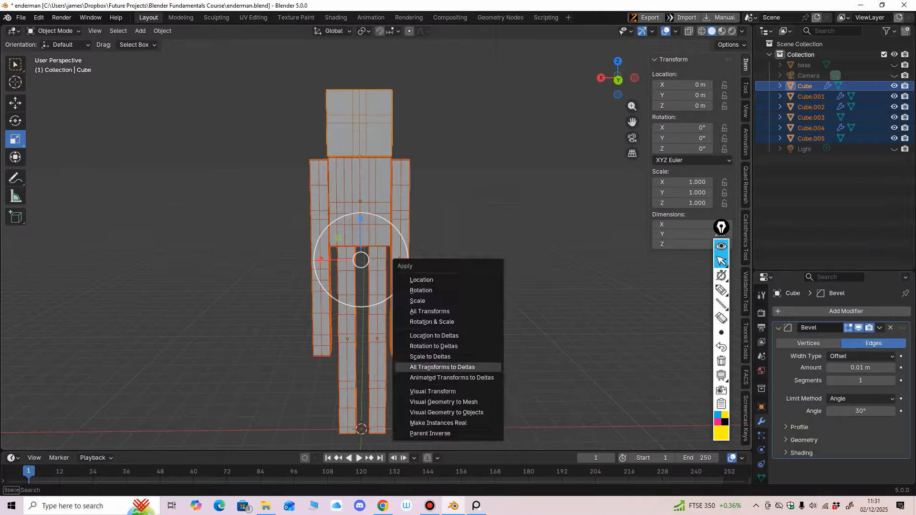
{"action": "left_click", "coordinate": [443, 366]}
Select the top vertices of the arm Cube.002 in Edit Mode with X-ray on, and snap the 3D cursor to them
{"action": "left_click", "coordinate": [15, 103]}
{"action": "left_click", "coordinate": [399, 260]}
{"action": "middle_click_drag", "start_coordinate": [400, 260], "coordinate": [357, 260]}
{"action": "scroll", "coordinate": [365, 260], "scroll_direction": "up", "scroll_amount": 1}
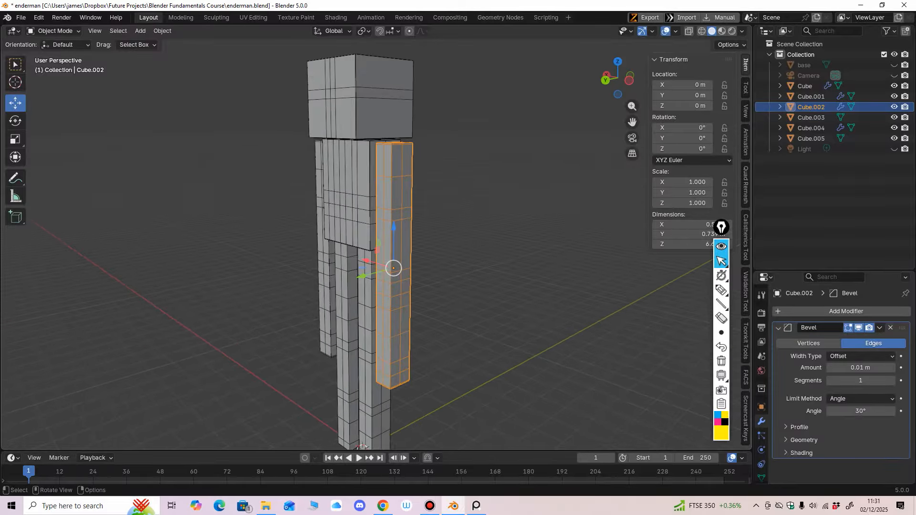
{"action": "left_click", "coordinate": [55, 31]}
{"action": "left_click", "coordinate": [52, 53]}
{"action": "middle_click_drag", "start_coordinate": [365, 101], "coordinate": [352, 162]}
{"action": "scroll", "coordinate": [374, 129], "scroll_direction": "up", "scroll_amount": 3}
{"action": "key", "text": "3"}
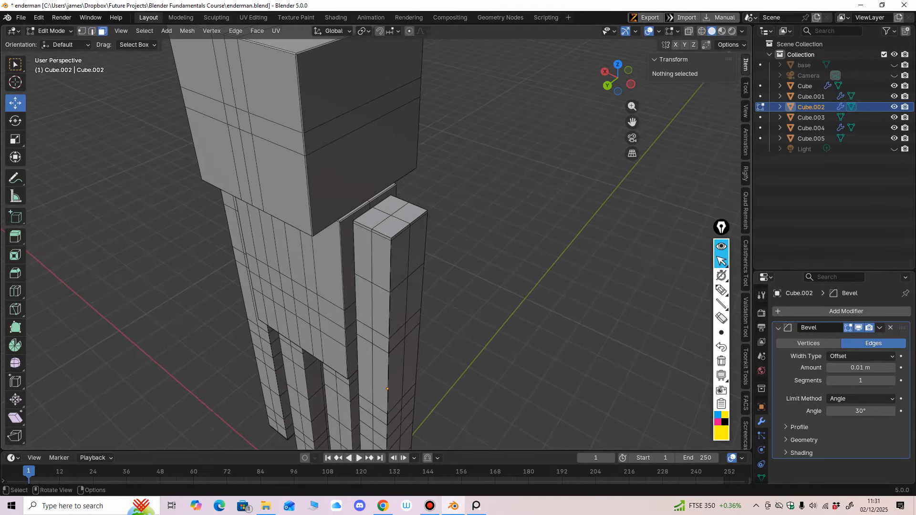
{"action": "key", "text": "1"}
{"action": "key", "text": "ctrl+KP_1"}
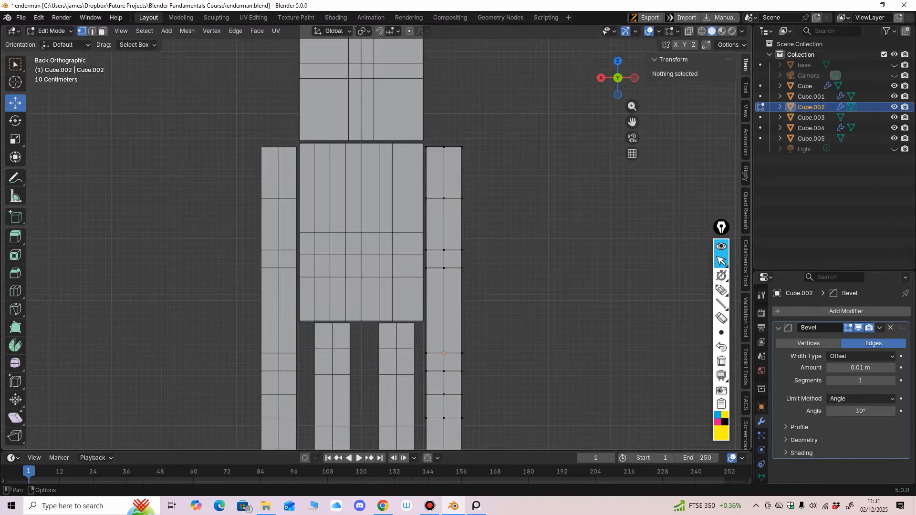
{"action": "key", "text": "alt+z"}
{"action": "left_click_drag", "start_coordinate": [508, 111], "coordinate": [420, 162]}
{"action": "middle_click_drag", "start_coordinate": [420, 162], "coordinate": [376, 180]}
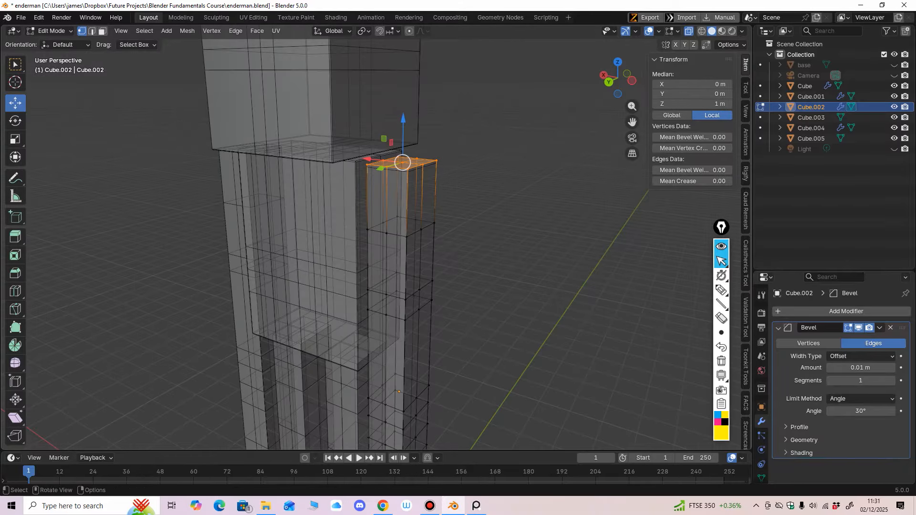
{"action": "key", "text": "shift+s"}
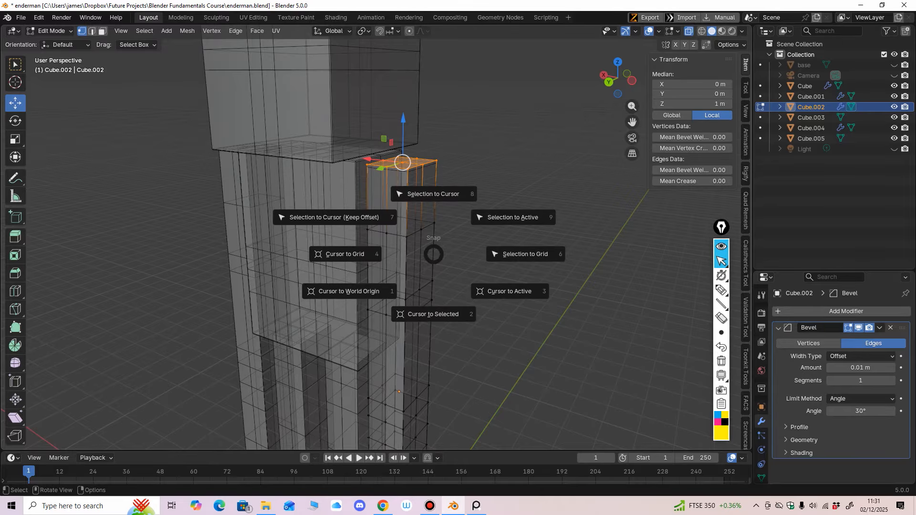
{"action": "left_click", "coordinate": [433, 311]}
{"action": "scroll", "coordinate": [433, 306], "scroll_direction": "down", "scroll_amount": 3}
{"action": "middle_click_drag", "start_coordinate": [433, 305], "coordinate": [410, 304]}
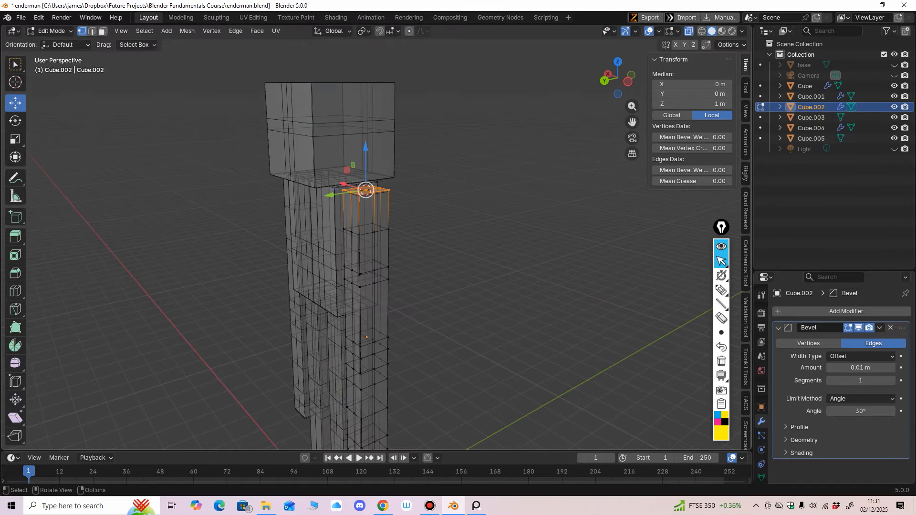
Return to Object Mode and set the origin of the arm Cube.002 to the 3D cursor at its shoulder
{"action": "left_click", "coordinate": [50, 30]}
{"action": "left_click", "coordinate": [58, 43]}
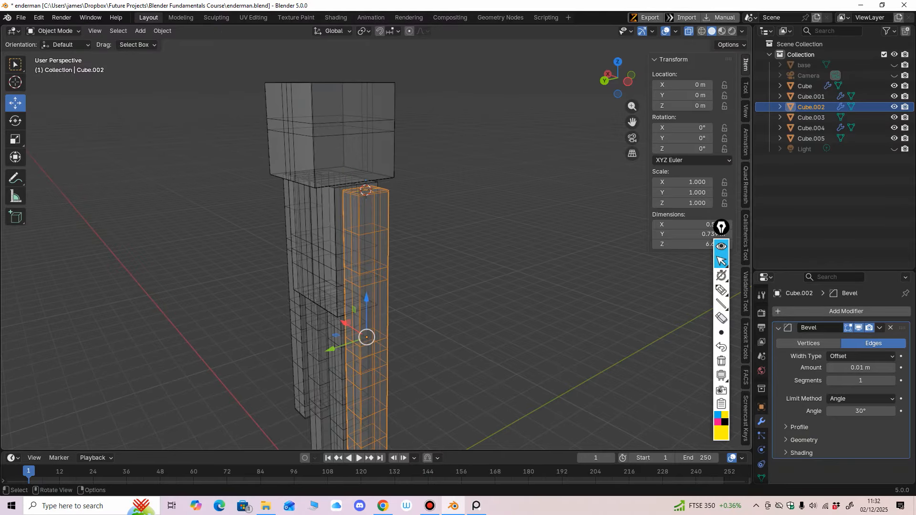
{"action": "left_click", "coordinate": [162, 30]}
{"action": "mouse_move", "coordinate": [180, 53]}
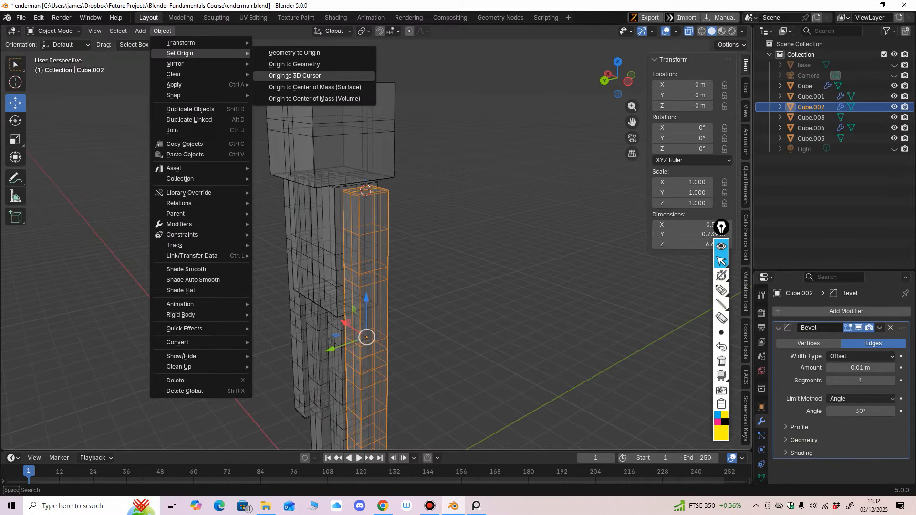
{"action": "left_click", "coordinate": [294, 75]}
Test-rotate the arm about its shoulder origin in the left side view and undo the rotation
{"action": "key", "text": "ctrl+KP_3"}
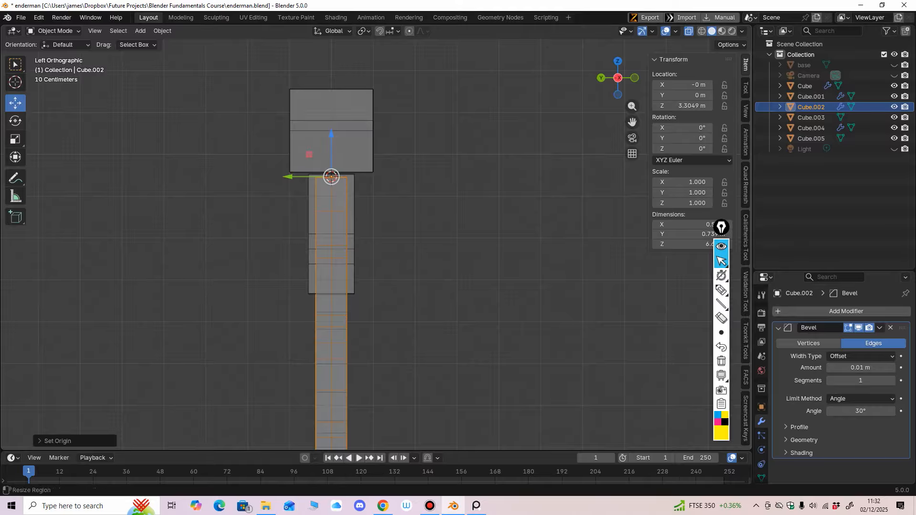
{"action": "left_click", "coordinate": [16, 121]}
{"action": "middle_click_drag", "start_coordinate": [286, 158], "coordinate": [291, 190], "text": "ctrl"}
{"action": "left_click_drag", "start_coordinate": [383, 180], "coordinate": [385, 197]}
{"action": "key", "text": "ctrl+z"}
Enter Edit Mode on the opposite arm, Cube.004, and box-select its top vertices from the back view
{"action": "middle_click_drag", "start_coordinate": [376, 210], "coordinate": [501, 167]}
{"action": "left_click", "coordinate": [323, 224]}
{"action": "middle_click_drag", "start_coordinate": [323, 224], "coordinate": [309, 225]}
{"action": "left_click", "coordinate": [54, 31]}
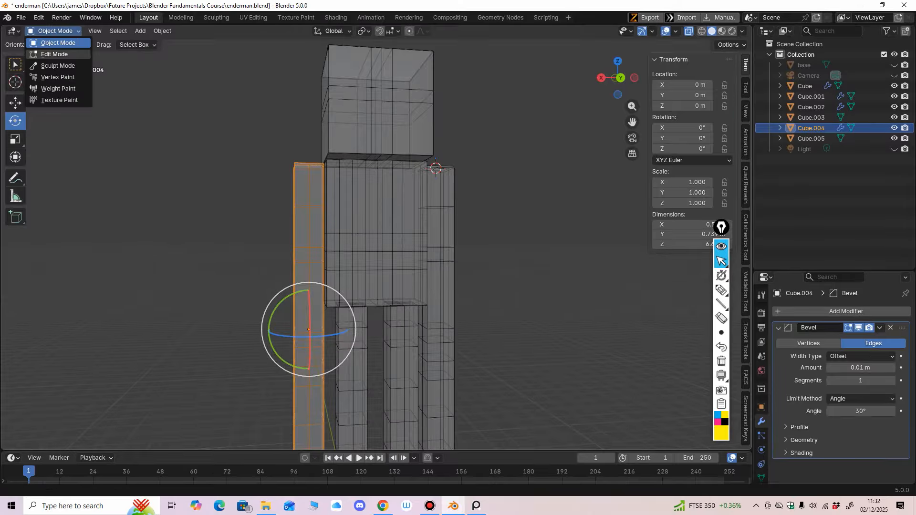
{"action": "left_click", "coordinate": [55, 55]}
{"action": "mouse_move", "coordinate": [215, 158]}
{"action": "middle_mouse_down"}
{"action": "mouse_move", "coordinate": [217, 189]}
{"action": "mouse_move", "coordinate": [222, 165]}
{"action": "middle_mouse_up"}
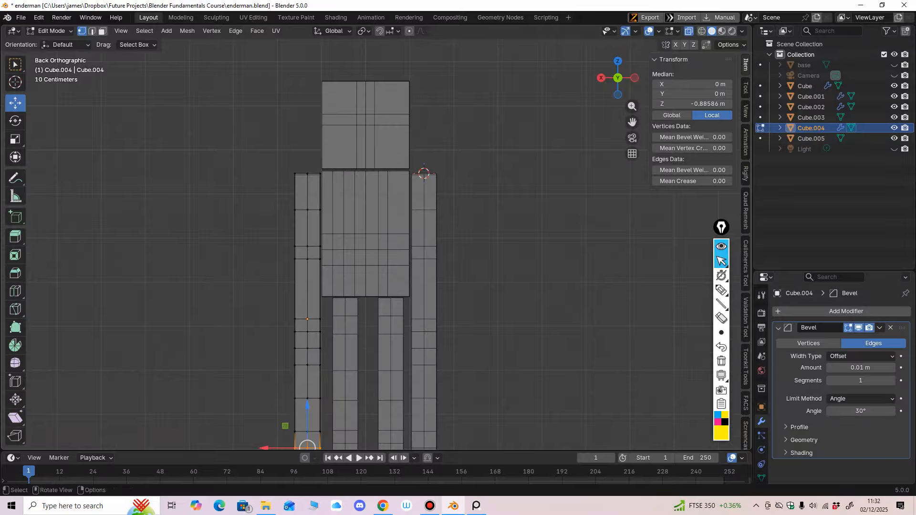
{"action": "left_click_drag", "start_coordinate": [280, 160], "coordinate": [334, 186]}
{"action": "middle_click_drag", "start_coordinate": [334, 186], "coordinate": [429, 189]}
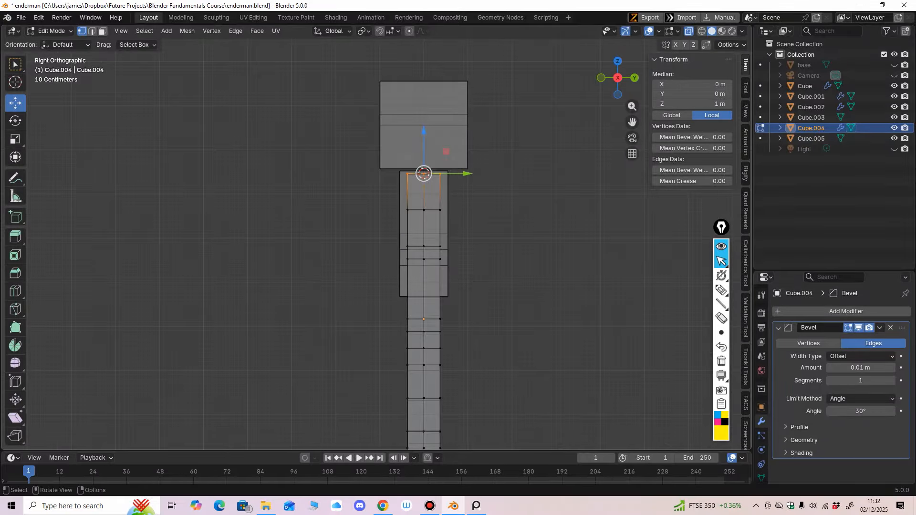
Try snapping the selected top vertices of Cube.004 to the 3D cursor and undo it
{"action": "key", "text": "shift+s"}
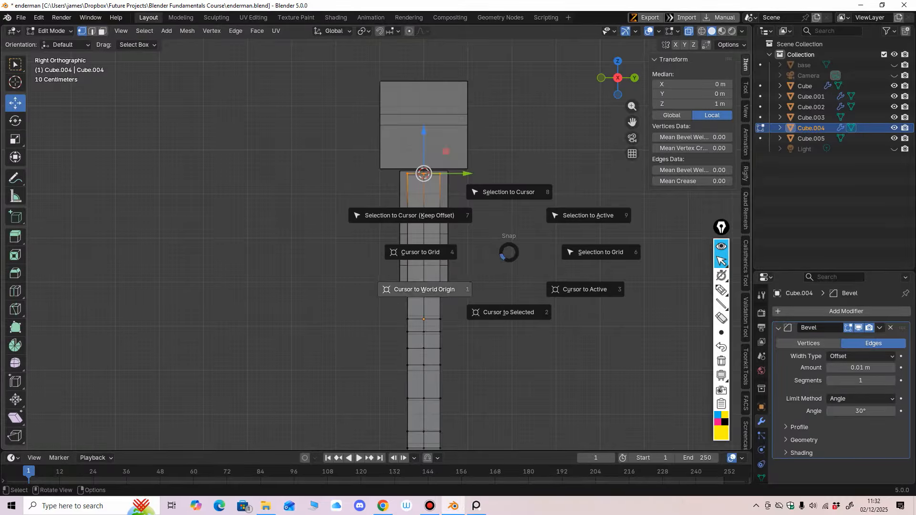
{"action": "left_click", "coordinate": [509, 192]}
{"action": "middle_click_drag", "start_coordinate": [509, 193], "coordinate": [408, 210]}
{"action": "key", "text": "ctrl+z"}
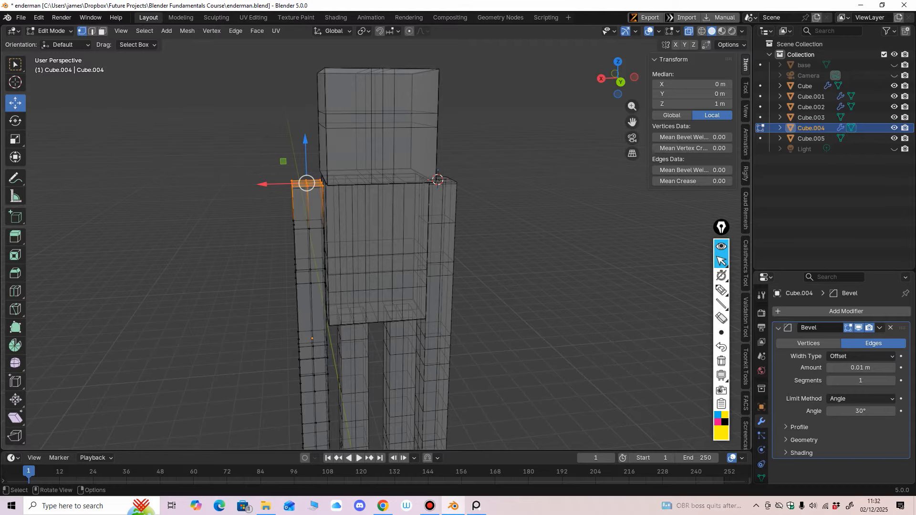
Snap the 3D cursor to the selected top vertices of the arm Cube.004
{"action": "key", "text": "shift+s"}
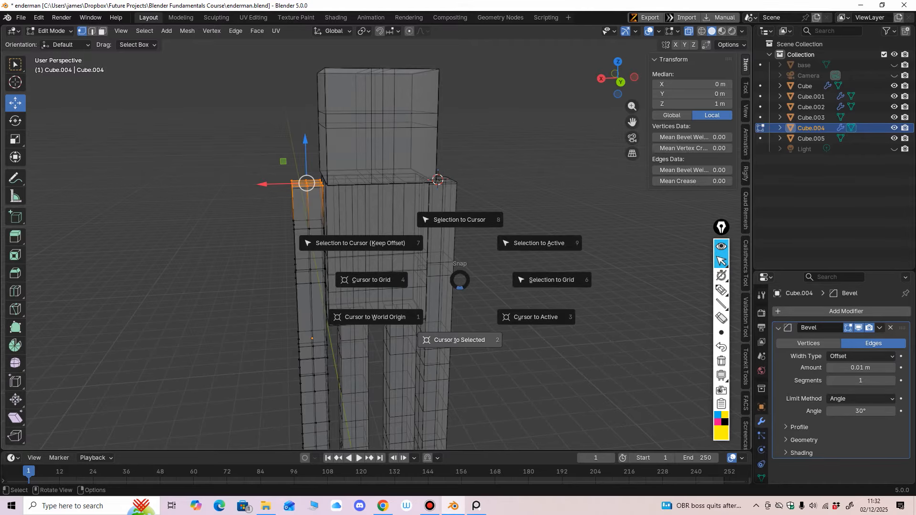
{"action": "left_click", "coordinate": [460, 340]}
{"action": "middle_click_drag", "start_coordinate": [459, 340], "coordinate": [455, 368]}
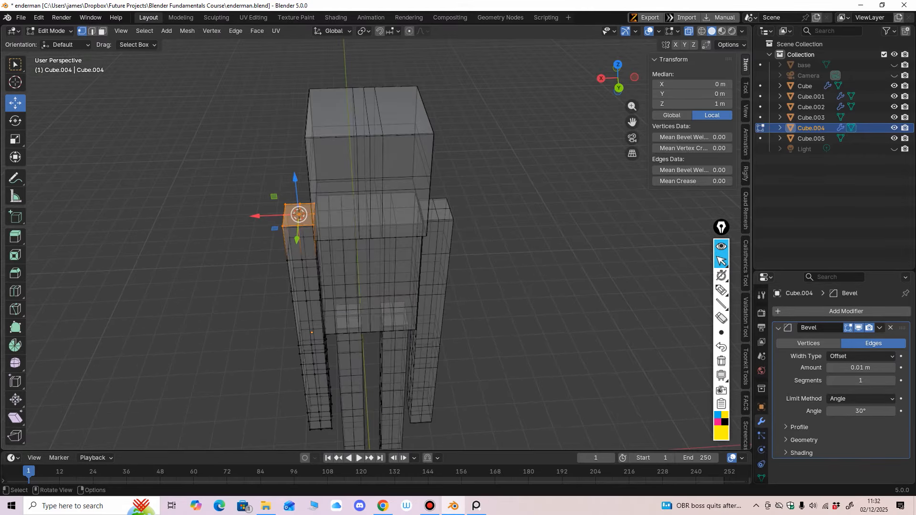
Return to Object Mode and snap the 3D cursor to the active arm's origin
{"action": "left_click", "coordinate": [50, 31]}
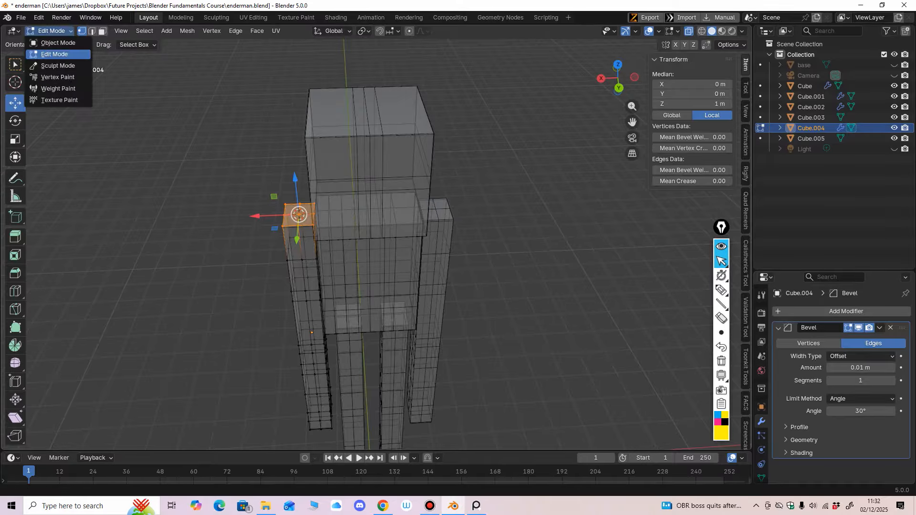
{"action": "left_click", "coordinate": [53, 43]}
{"action": "middle_click_drag", "start_coordinate": [229, 191], "coordinate": [242, 184]}
{"action": "key", "text": "shift+s"}
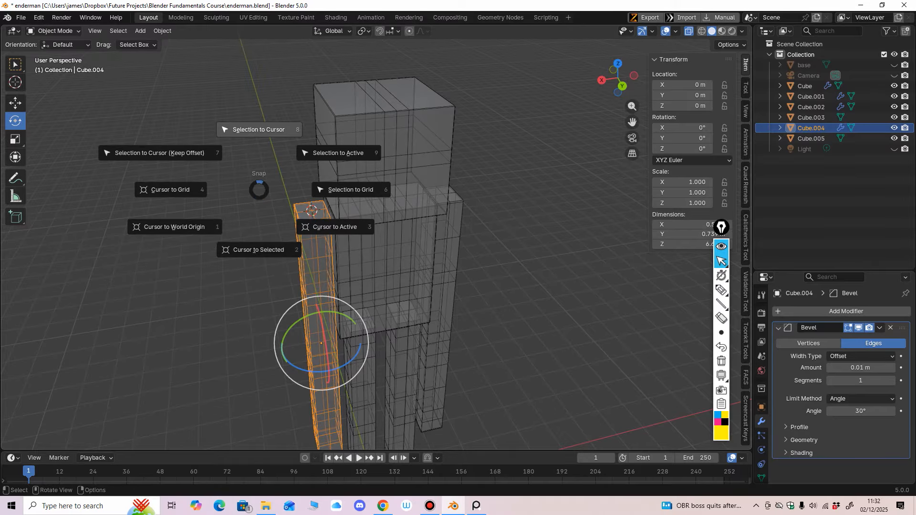
{"action": "left_click", "coordinate": [335, 227]}
{"action": "middle_click_drag", "start_coordinate": [335, 227], "coordinate": [329, 198]}
Reopen the arm Cube.004 in Edit Mode and snap the 3D cursor back to its selected top vertices
{"action": "key", "text": "Tab"}
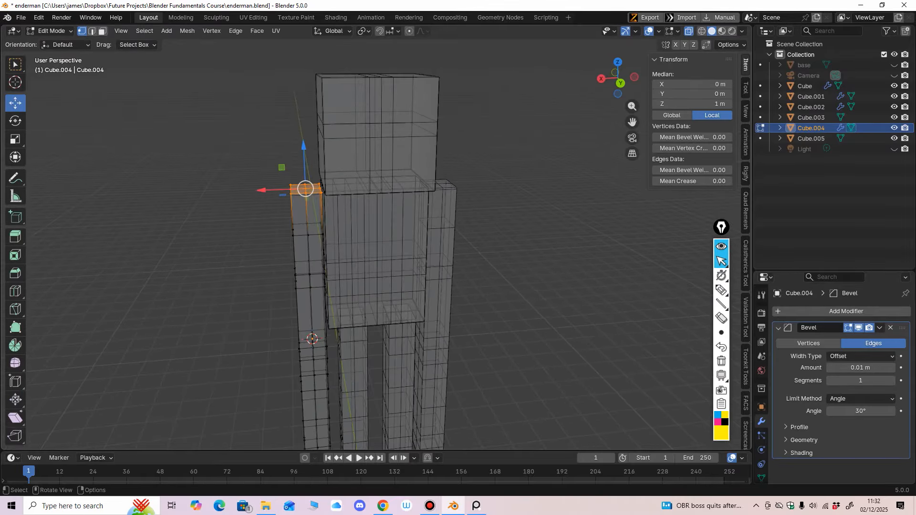
{"action": "key", "text": "shift+s"}
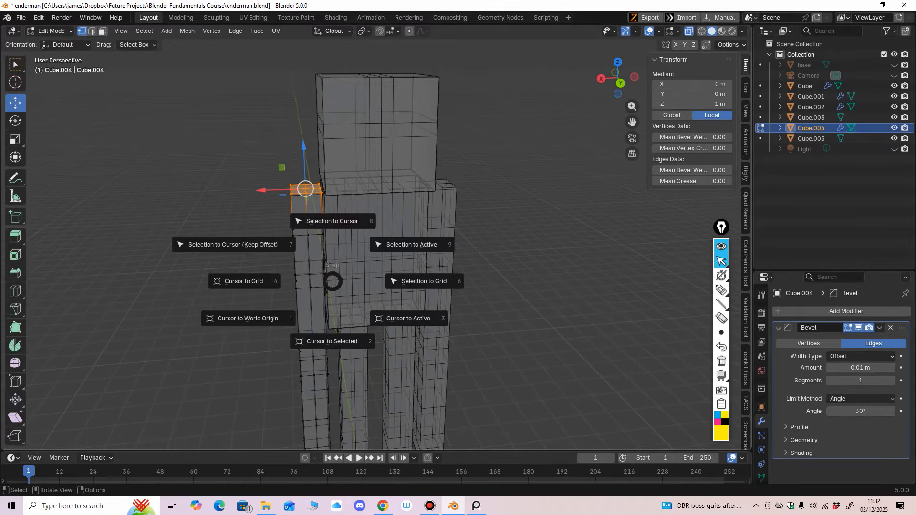
{"action": "left_click", "coordinate": [329, 341]}
{"action": "middle_click_drag", "start_coordinate": [329, 334], "coordinate": [336, 328]}
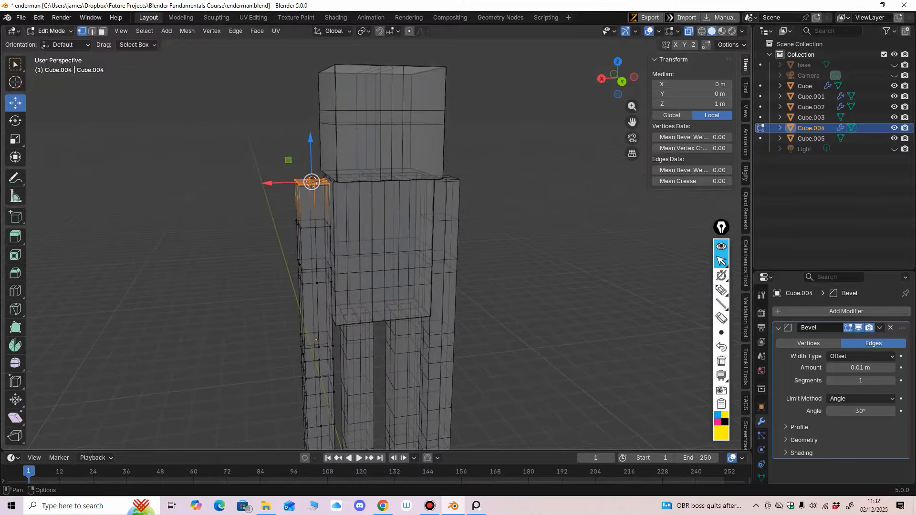
Return to Object Mode and set the arm Cube.004's origin to the 3D cursor
{"action": "key", "text": "Tab"}
{"action": "left_click", "coordinate": [162, 30]}
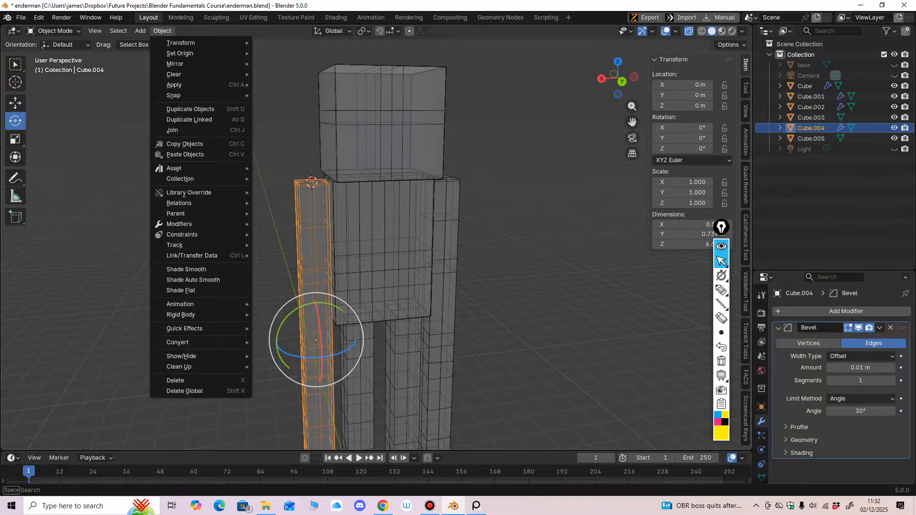
{"action": "mouse_move", "coordinate": [191, 53]}
{"action": "left_click", "coordinate": [295, 75]}
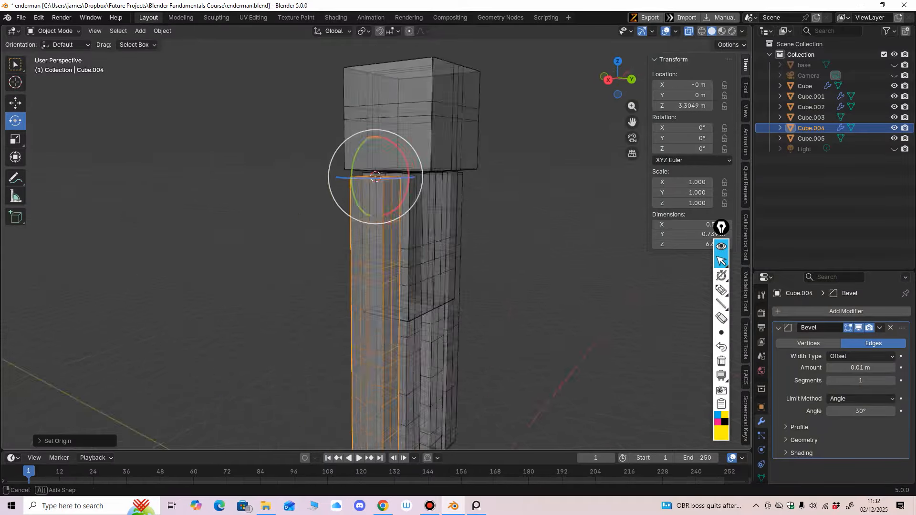
Test-rotate the arm Cube.004 about -7° around X in the right side view and undo the rotation
{"action": "key", "text": "KP_3"}
{"action": "left_click_drag", "start_coordinate": [456, 152], "coordinate": [459, 156]}
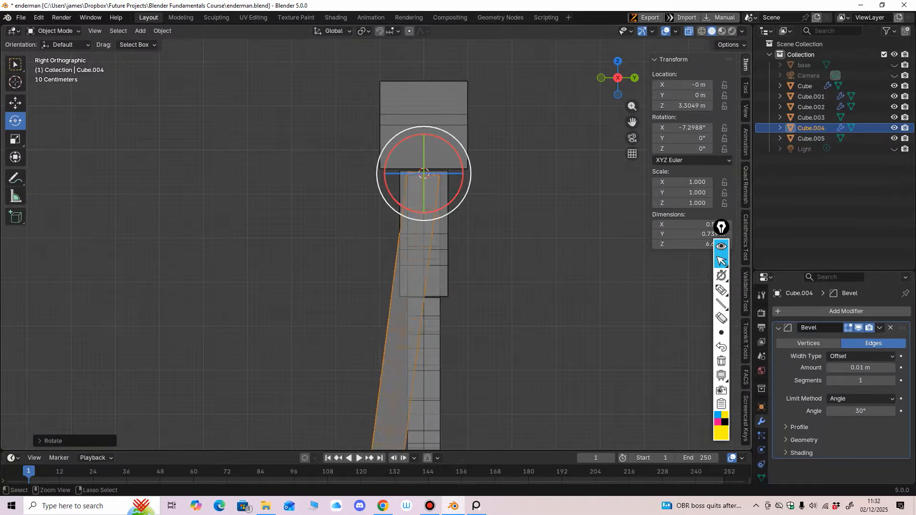
{"action": "key", "text": "ctrl+z"}
Select the leg Cube.003 and open it in Edit Mode
{"action": "middle_click_drag", "start_coordinate": [460, 157], "coordinate": [305, 165]}
{"action": "scroll", "coordinate": [353, 151], "scroll_direction": "down", "scroll_amount": 2}
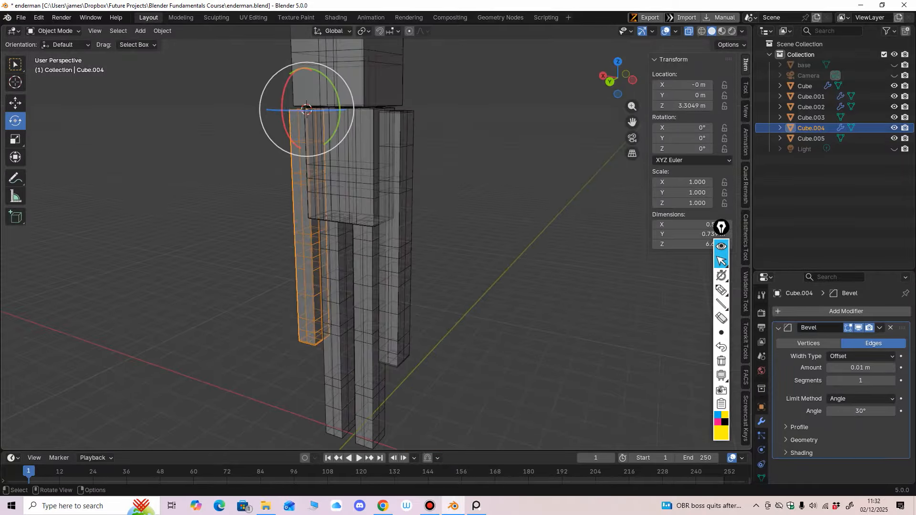
{"action": "left_click", "coordinate": [389, 286]}
{"action": "middle_click_drag", "start_coordinate": [388, 287], "coordinate": [416, 280]}
{"action": "scroll", "coordinate": [431, 272], "scroll_direction": "up", "scroll_amount": 1}
{"action": "scroll", "coordinate": [423, 278], "scroll_direction": "up", "scroll_amount": 1}
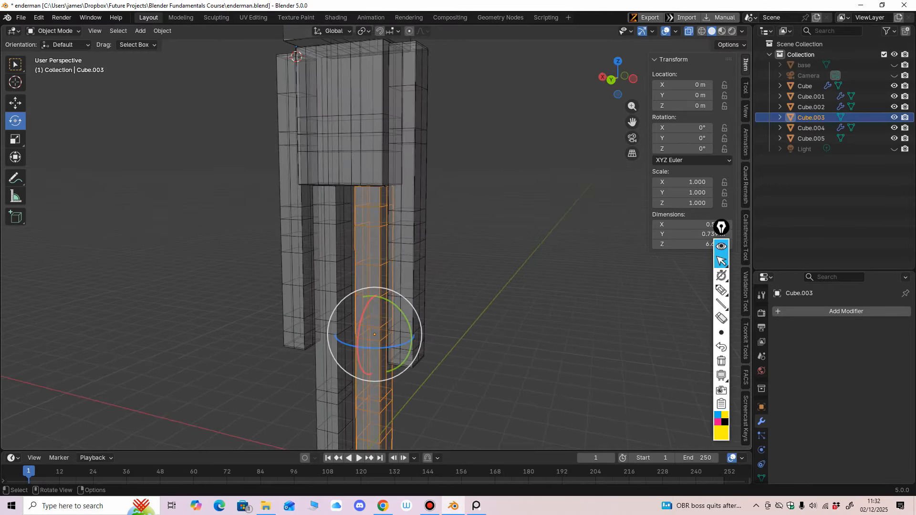
{"action": "left_click", "coordinate": [52, 31]}
{"action": "left_click", "coordinate": [55, 54]}
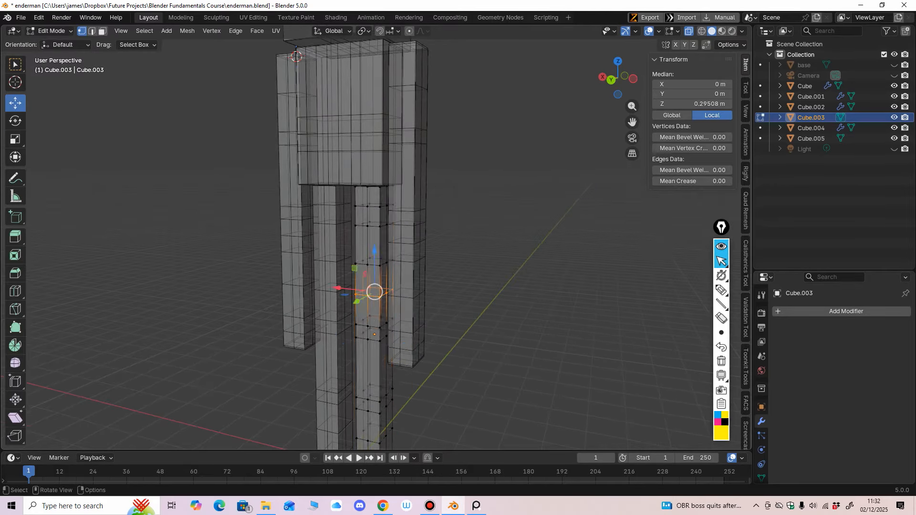
Box-select the top vertices of the leg Cube.003 and snap the 3D cursor to them
{"action": "key", "text": "ctrl+KP_1"}
{"action": "scroll", "coordinate": [485, 112], "scroll_direction": "up", "scroll_amount": 1}
{"action": "key", "text": "b"}
{"action": "left_click_drag", "start_coordinate": [478, 116], "coordinate": [361, 186]}
{"action": "middle_click_drag", "start_coordinate": [360, 186], "coordinate": [293, 199]}
{"action": "key", "text": "shift+s"}
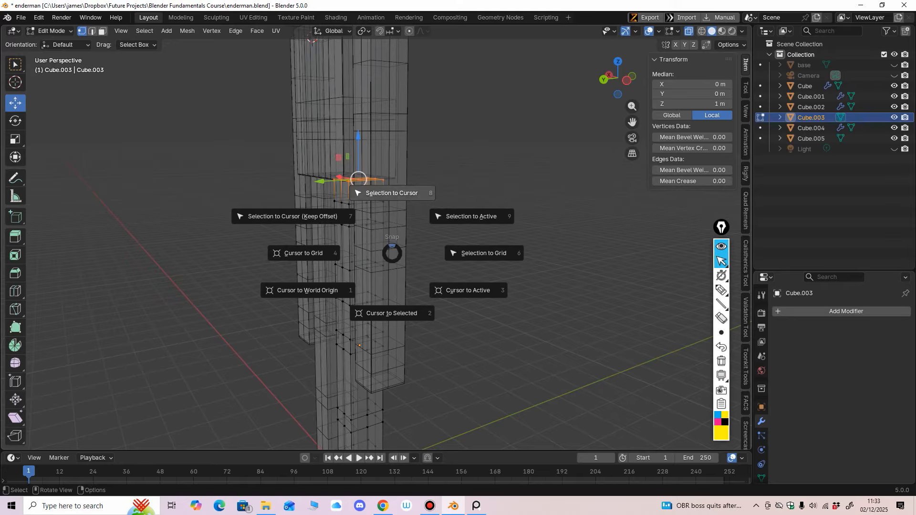
{"action": "left_click", "coordinate": [392, 312]}
{"action": "middle_click_drag", "start_coordinate": [392, 313], "coordinate": [439, 306]}
Return to Object Mode and set the leg Cube.003's origin to the 3D cursor
{"action": "left_click", "coordinate": [51, 30]}
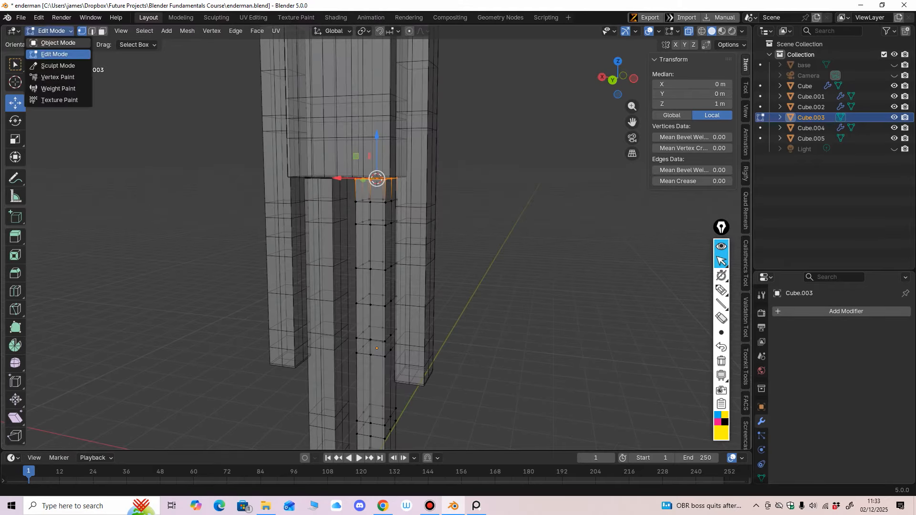
{"action": "left_click", "coordinate": [52, 55]}
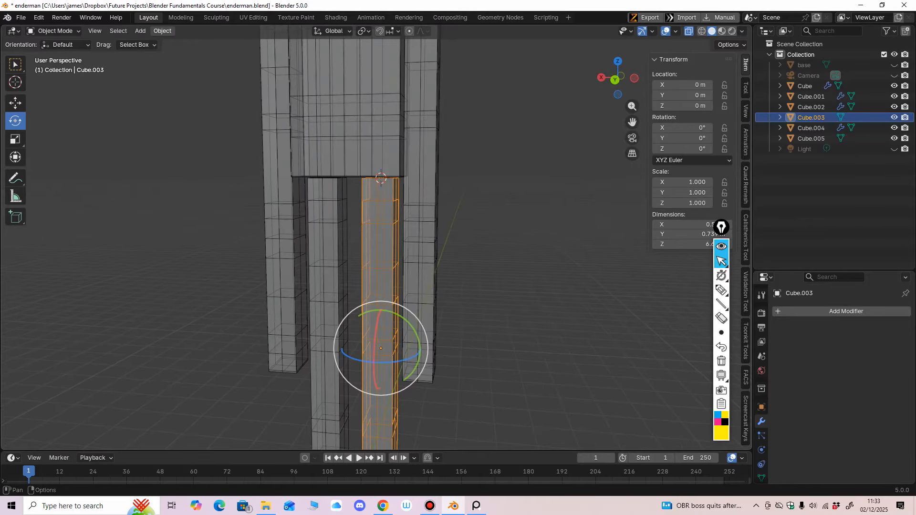
{"action": "left_click", "coordinate": [162, 30]}
{"action": "mouse_move", "coordinate": [191, 53]}
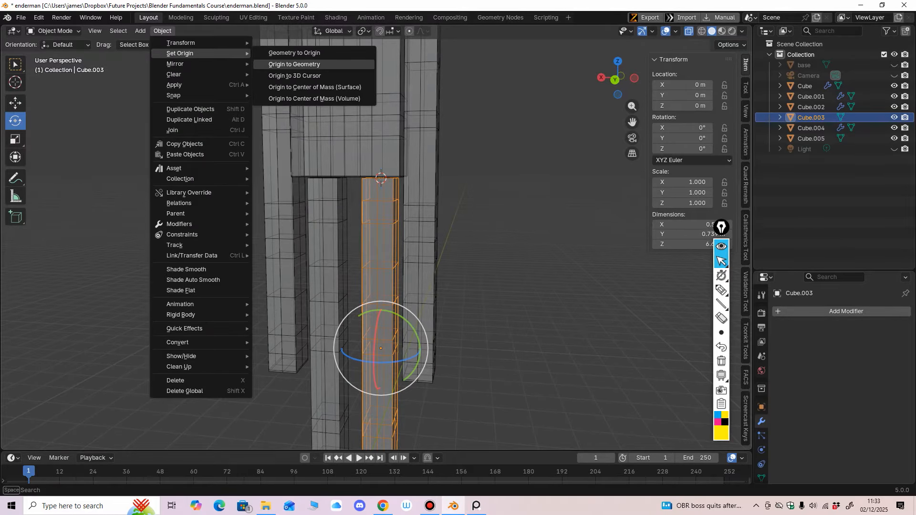
{"action": "left_click", "coordinate": [295, 75]}
Select the top vertices of the other leg, Cube.005, in Edit Mode and snap the 3D cursor to them
{"action": "middle_click_drag", "start_coordinate": [334, 239], "coordinate": [348, 239]}
{"action": "left_click", "coordinate": [340, 248]}
{"action": "left_click", "coordinate": [51, 30]}
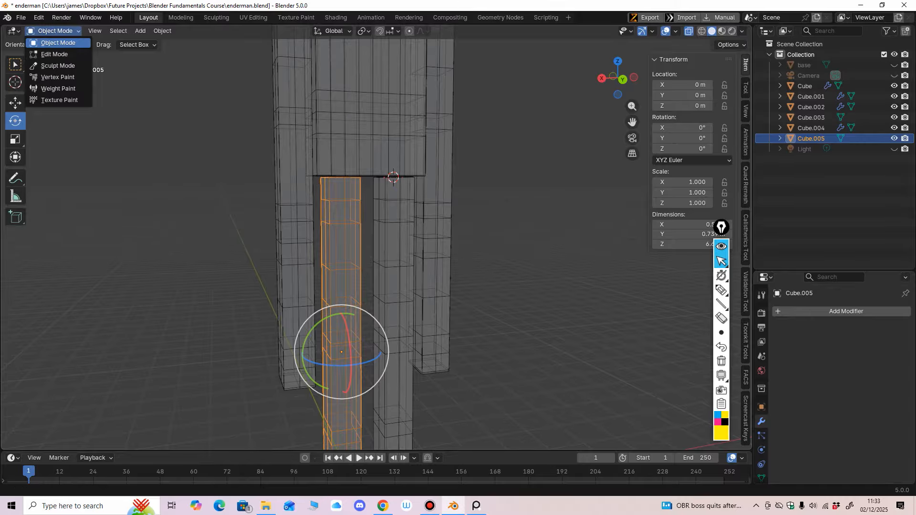
{"action": "left_click", "coordinate": [54, 55]}
{"action": "left_click_drag", "start_coordinate": [242, 135], "coordinate": [388, 181]}
{"action": "middle_click_drag", "start_coordinate": [388, 181], "coordinate": [461, 291]}
{"action": "key", "text": "shift+s"}
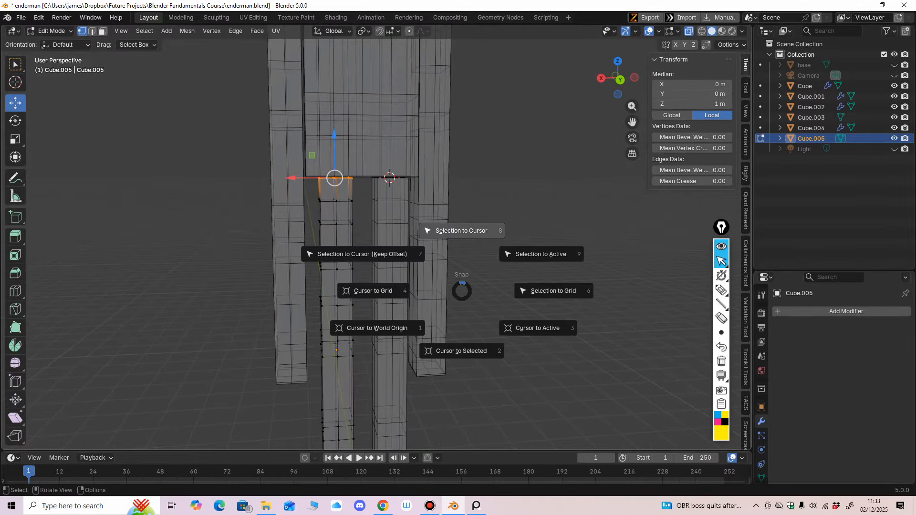
{"action": "left_click", "coordinate": [462, 351]}
{"action": "middle_click_drag", "start_coordinate": [461, 351], "coordinate": [454, 355]}
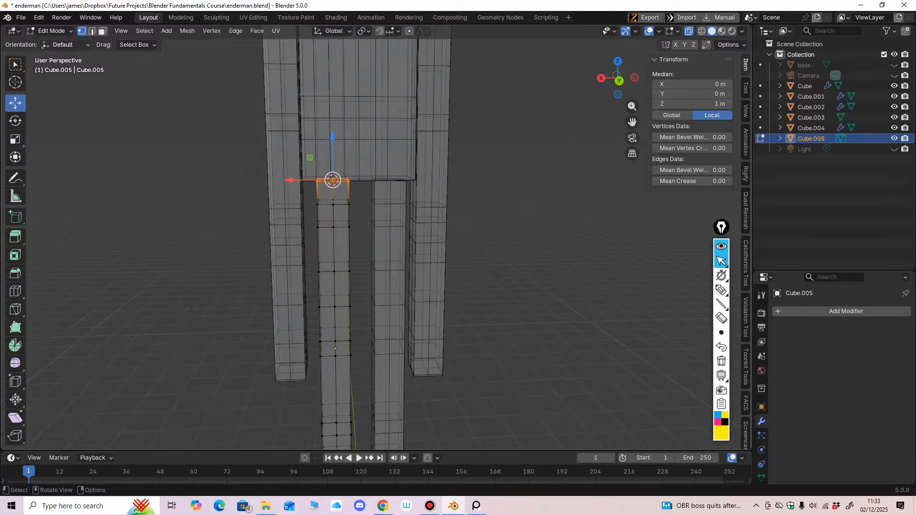
Return to Object Mode and set the leg Cube.005's origin to the 3D cursor
{"action": "key", "text": "Tab"}
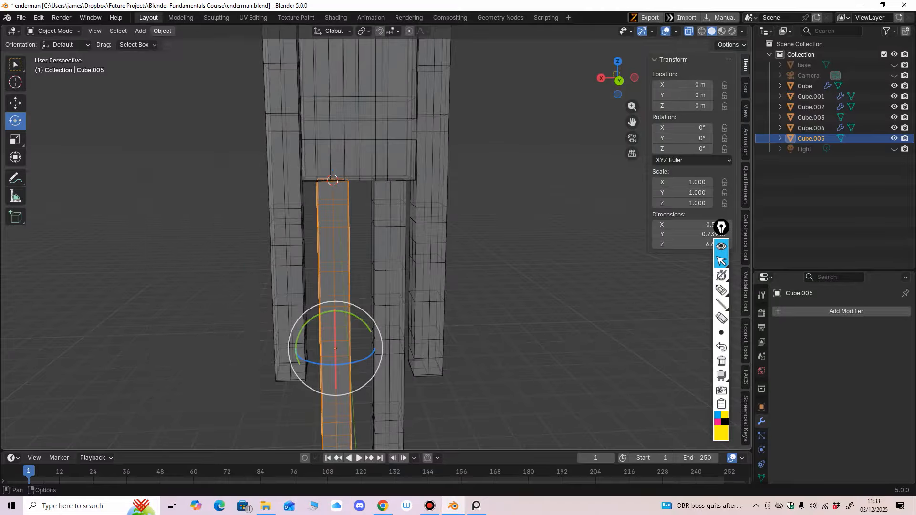
{"action": "left_click", "coordinate": [162, 30]}
{"action": "mouse_move", "coordinate": [191, 53]}
{"action": "left_click", "coordinate": [295, 76]}
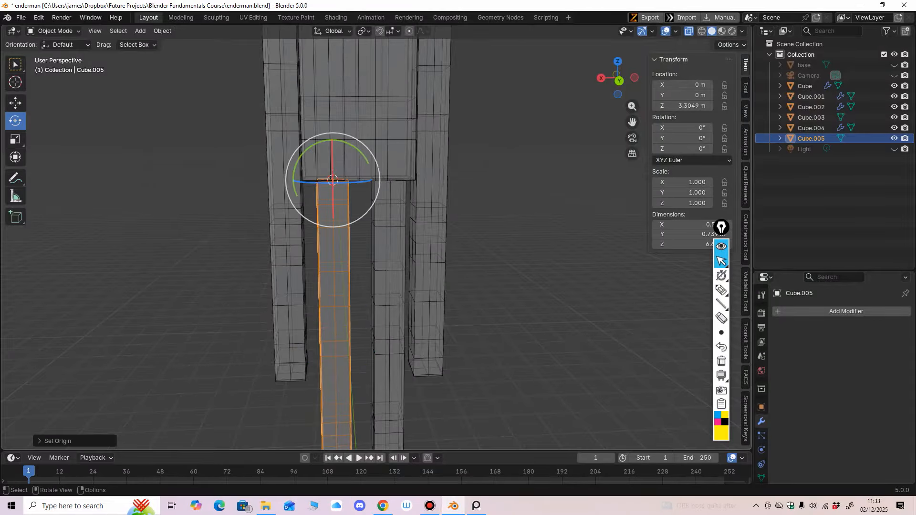
Test-rotate the leg Cube.005 around X in the right side view and undo the rotation
{"action": "key", "text": "KP_3"}
{"action": "left_click_drag", "start_coordinate": [437, 161], "coordinate": [441, 172]}
{"action": "key", "text": "ctrl+z"}
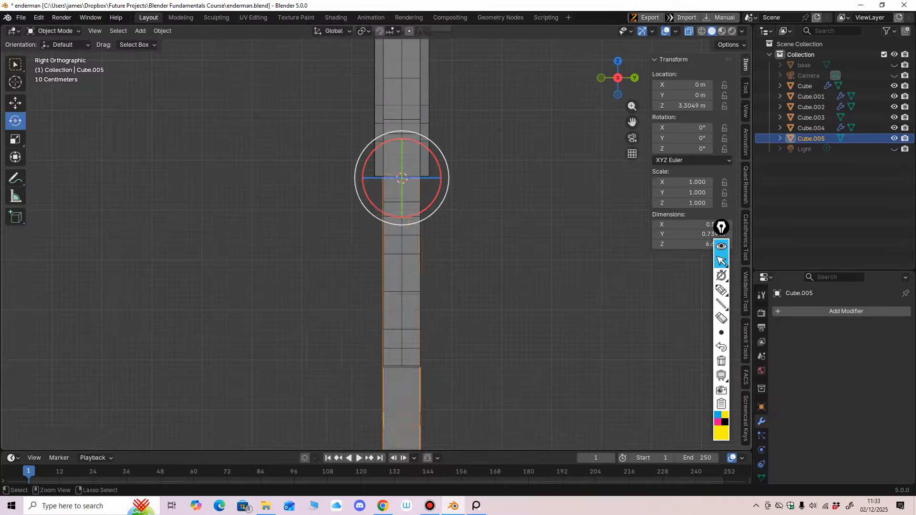
Test-rotate the leg Cube.003 about 25° around X, saving the file before undoing the rotation
{"action": "middle_click_drag", "start_coordinate": [482, 224], "coordinate": [326, 249]}
{"action": "left_click", "coordinate": [379, 248]}
{"action": "left_click_drag", "start_coordinate": [329, 150], "coordinate": [346, 136]}
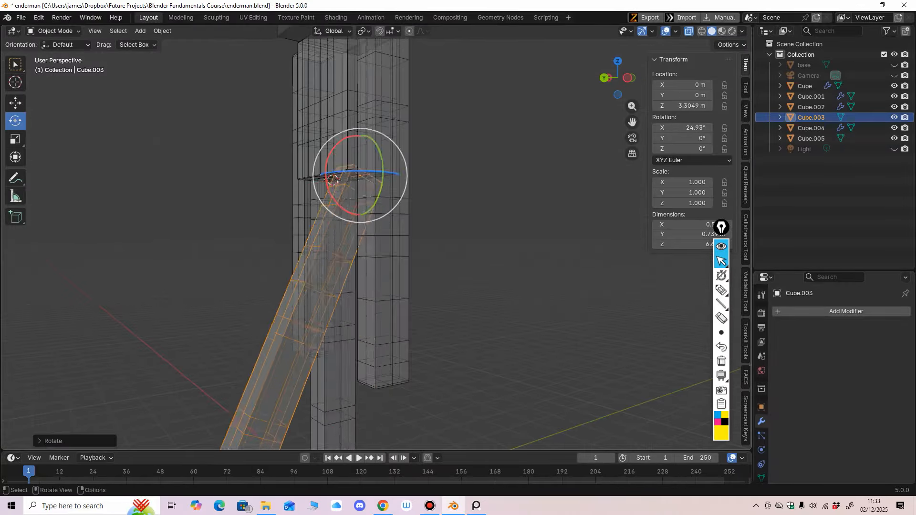
{"action": "middle_click_drag", "start_coordinate": [398, 258], "coordinate": [372, 260]}
{"action": "middle_click_drag", "start_coordinate": [372, 260], "coordinate": [391, 128], "text": "shift"}
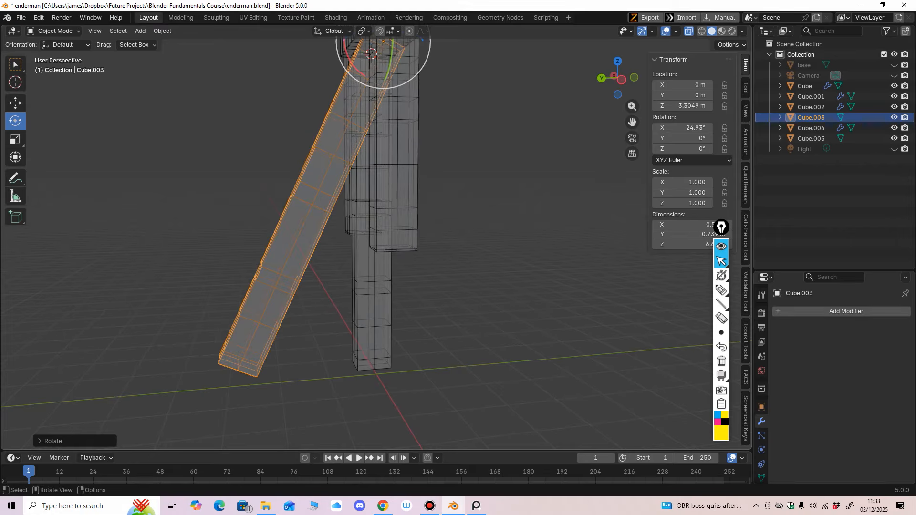
{"action": "middle_click_drag", "start_coordinate": [391, 127], "coordinate": [408, 188]}
{"action": "key", "text": "ctrl+s"}
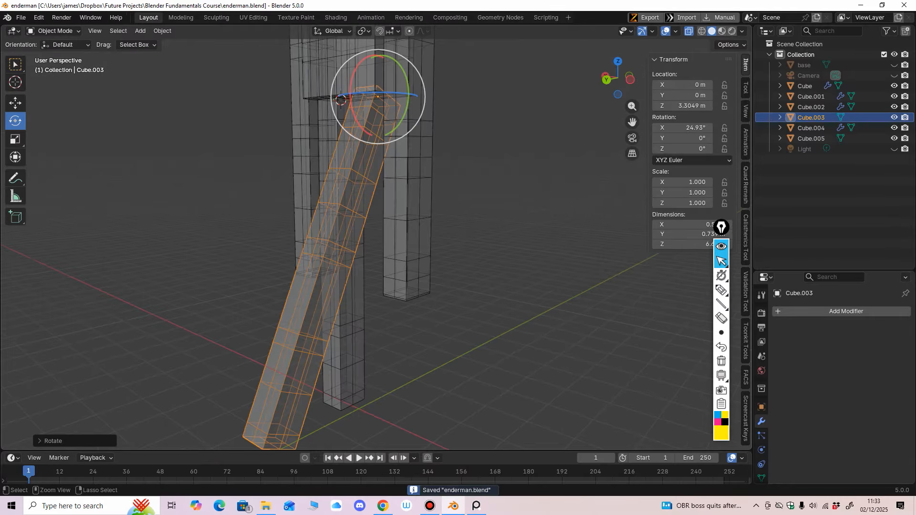
{"action": "key", "text": "ctrl+z"}
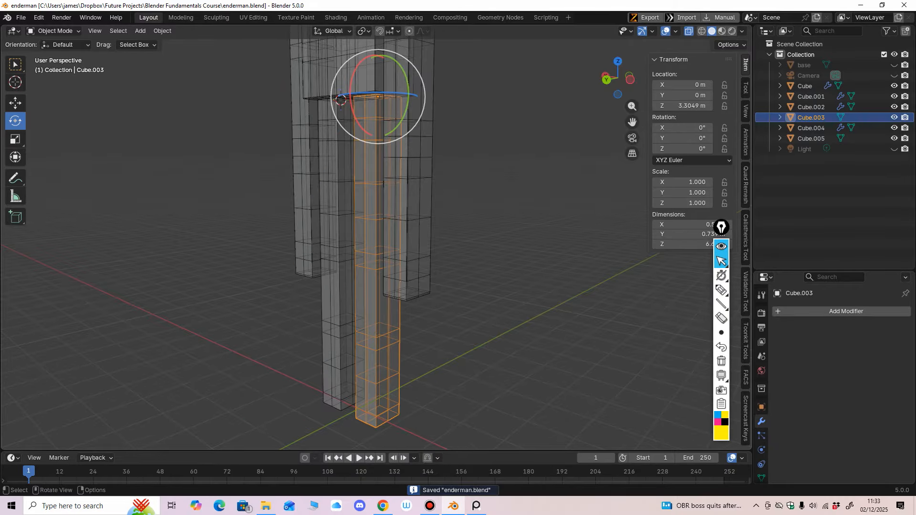
Turn off X-ray, select all visible body parts and apply All Transforms to Deltas
{"action": "middle_click_drag", "start_coordinate": [341, 99], "coordinate": [353, 98]}
{"action": "key", "text": "alt+z"}
{"action": "middle_click_drag", "start_coordinate": [353, 143], "coordinate": [430, 175]}
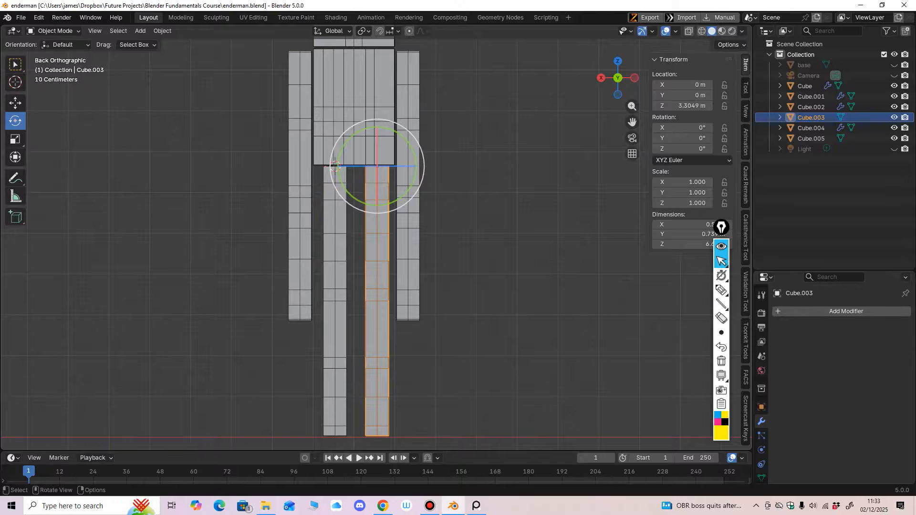
{"action": "scroll", "coordinate": [371, 404], "scroll_direction": "down", "scroll_amount": 1}
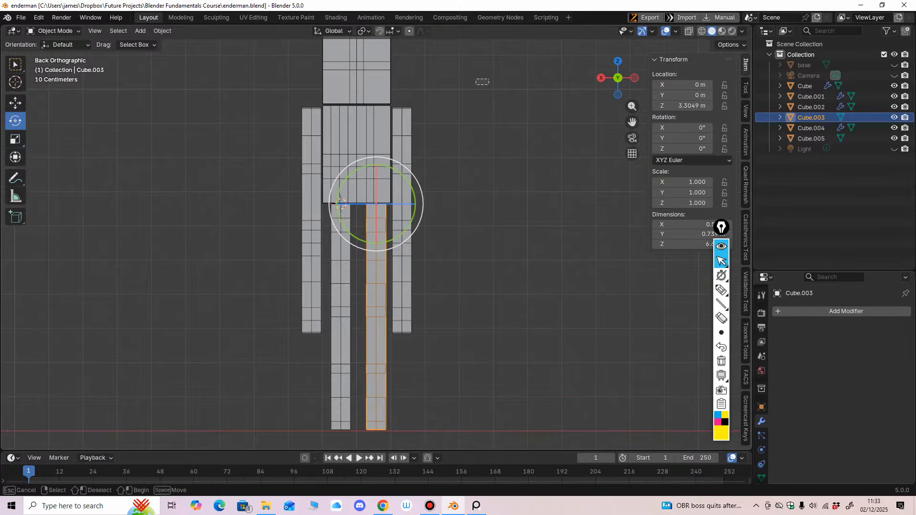
{"action": "key", "text": "a"}
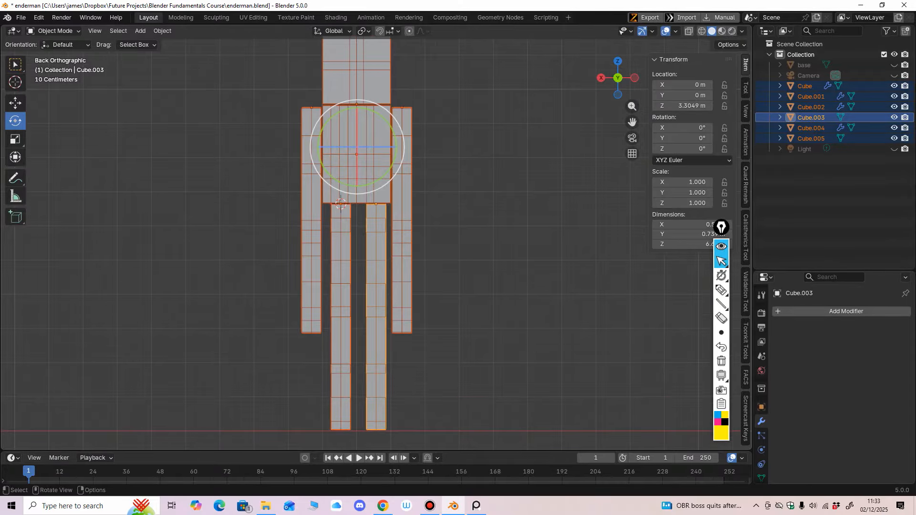
{"action": "key", "text": "ctrl+a"}
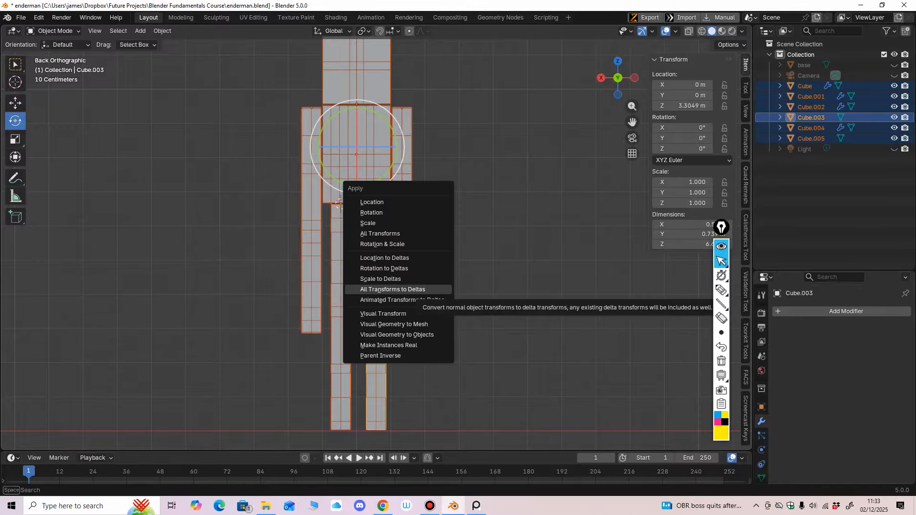
{"action": "left_click", "coordinate": [402, 297]}
Select the arms, legs and torso one after another to check where their origins sit
{"action": "left_click", "coordinate": [402, 296]}
{"action": "left_click", "coordinate": [312, 269]}
{"action": "left_click", "coordinate": [341, 291]}
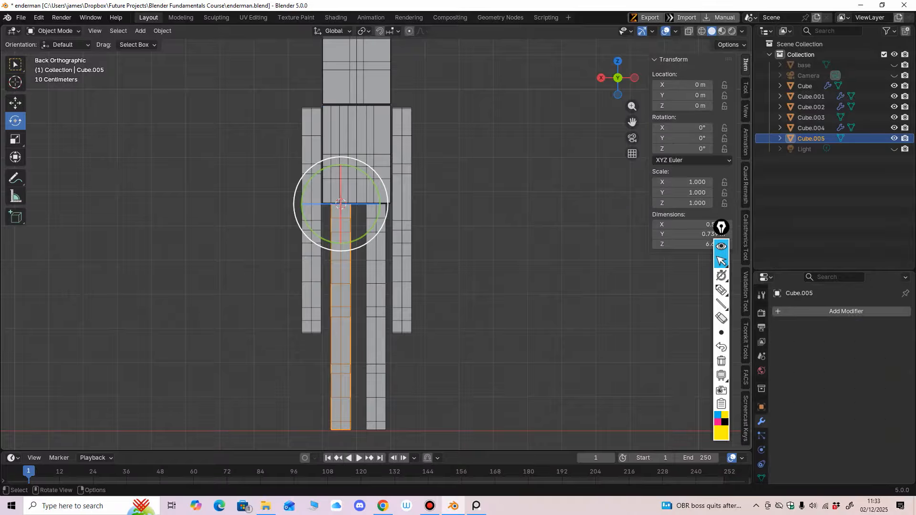
{"action": "left_click", "coordinate": [376, 286]}
{"action": "left_click", "coordinate": [356, 143]}
Set the head Cube's origin to its geometry and apply its transforms to deltas
{"action": "middle_click_drag", "start_coordinate": [405, 167], "coordinate": [315, 241], "text": "shift"}
{"action": "left_click", "coordinate": [350, 138]}
{"action": "middle_click_drag", "start_coordinate": [351, 138], "coordinate": [419, 153]}
{"action": "left_click", "coordinate": [162, 31]}
{"action": "mouse_move", "coordinate": [191, 53]}
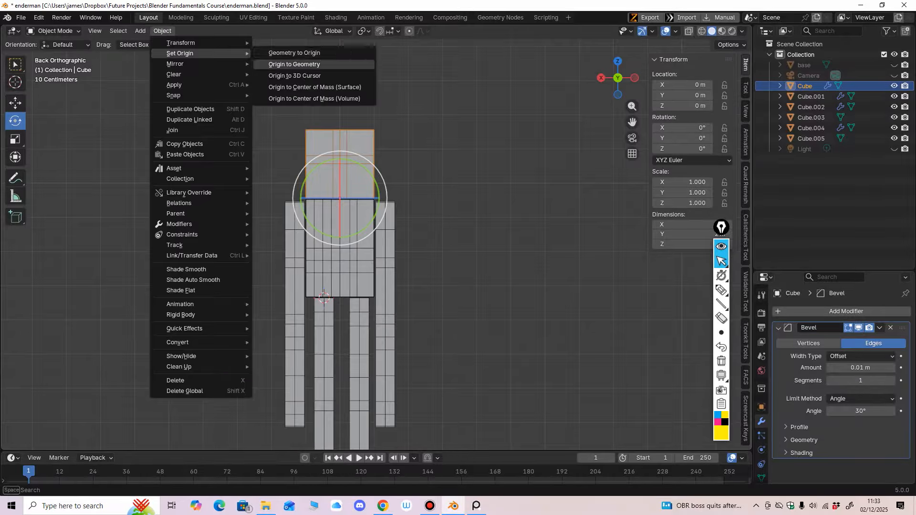
{"action": "left_click", "coordinate": [286, 64]}
{"action": "middle_click_drag", "start_coordinate": [286, 65], "coordinate": [326, 71]}
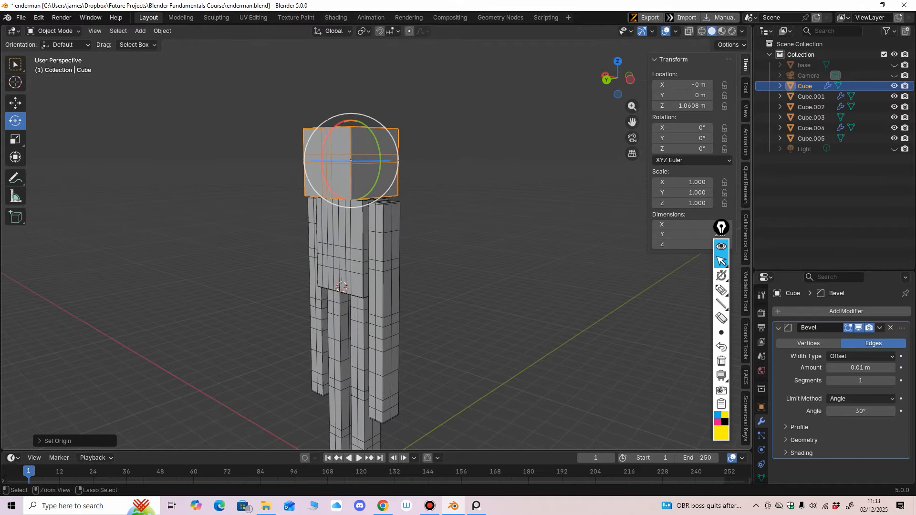
{"action": "key", "text": "ctrl+a"}
{"action": "left_click", "coordinate": [342, 228]}
Test-rotate the torso Cube.001 and the head Cube about their origins, undoing each rotation
{"action": "left_click", "coordinate": [343, 230]}
{"action": "middle_click_drag", "start_coordinate": [343, 230], "coordinate": [355, 230]}
{"action": "left_click_drag", "start_coordinate": [365, 219], "coordinate": [371, 225]}
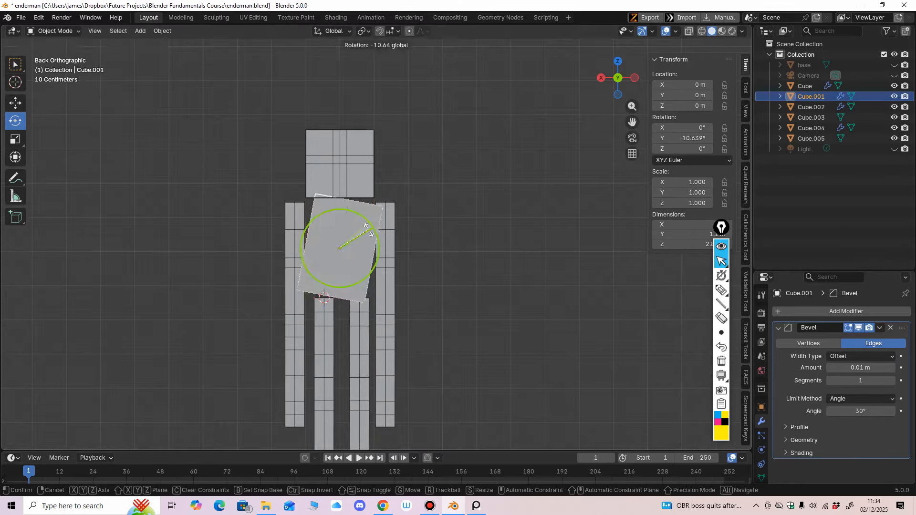
{"action": "key", "text": "ctrl+z"}
{"action": "left_click", "coordinate": [350, 186]}
{"action": "left_click_drag", "start_coordinate": [340, 184], "coordinate": [340, 180]}
{"action": "key", "text": "ctrl+z"}
Save the file with the adjusted origins
{"action": "middle_click_drag", "start_coordinate": [341, 191], "coordinate": [381, 177]}
{"action": "scroll", "coordinate": [351, 193], "scroll_direction": "down", "scroll_amount": 2}
{"action": "key", "text": "ctrl+s"}
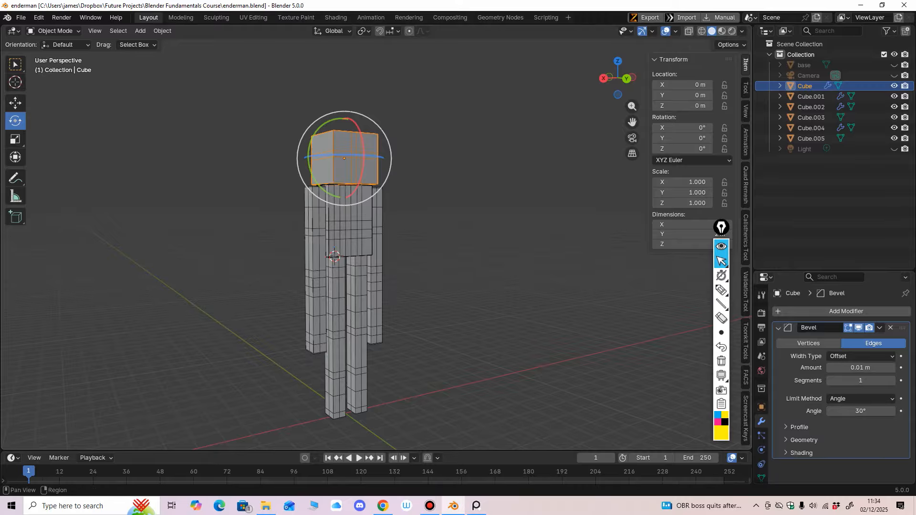
Rename the head Cube's material to "black material"
{"action": "scroll", "coordinate": [762, 381], "scroll_direction": "down", "scroll_amount": 2}
{"action": "middle_click_drag", "start_coordinate": [525, 286], "coordinate": [486, 285]}
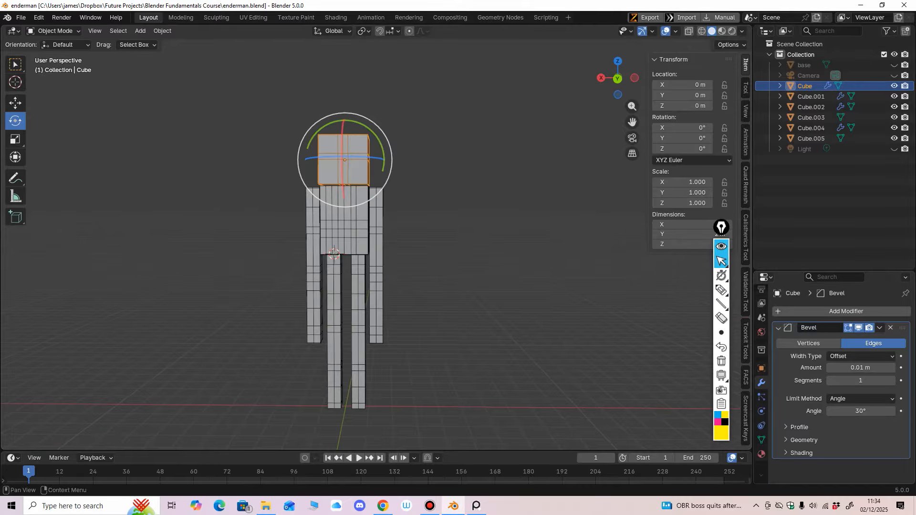
{"action": "left_click", "coordinate": [761, 454]}
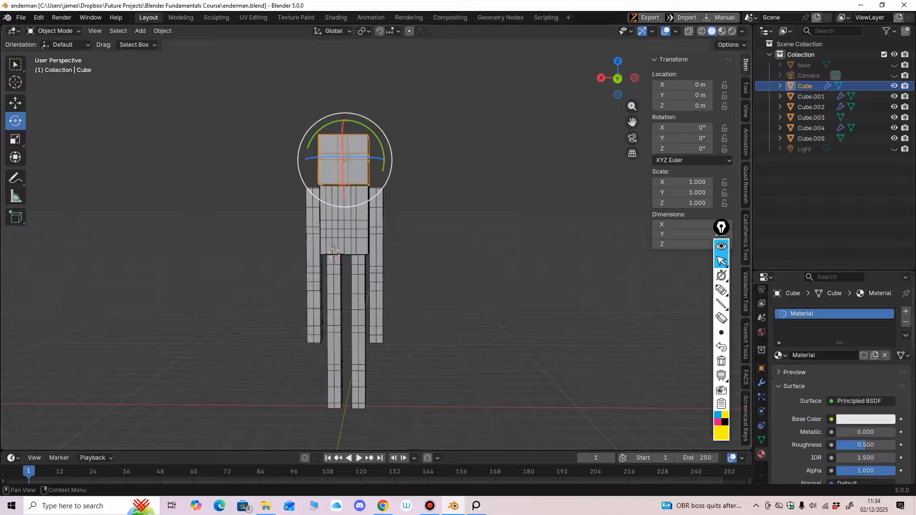
{"action": "double_click", "coordinate": [811, 356]}
{"action": "type", "text": "black mae"}
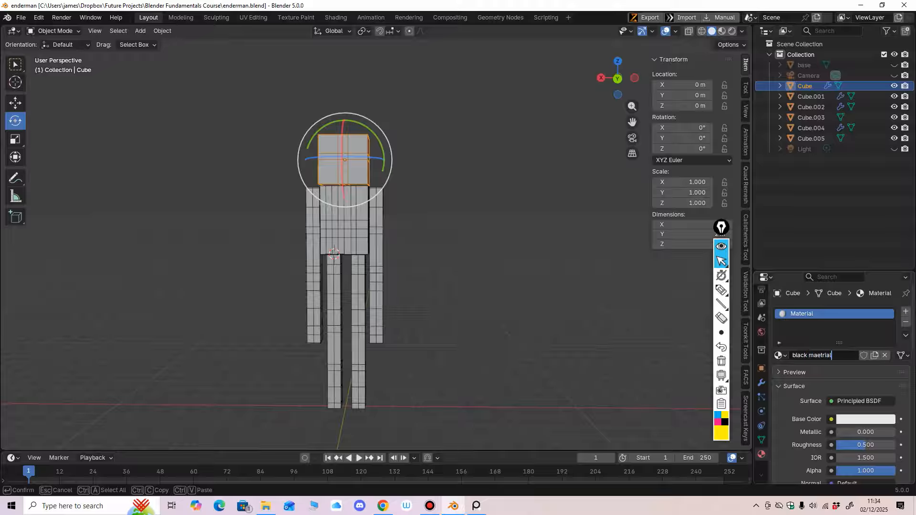
{"action": "key", "text": "Return"}
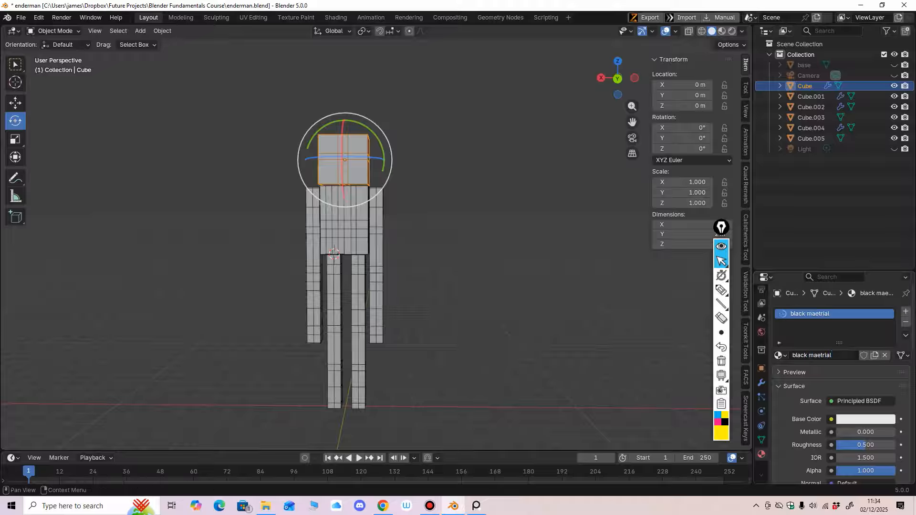
{"action": "double_click", "coordinate": [822, 355]}
{"action": "left_click", "coordinate": [832, 355]}
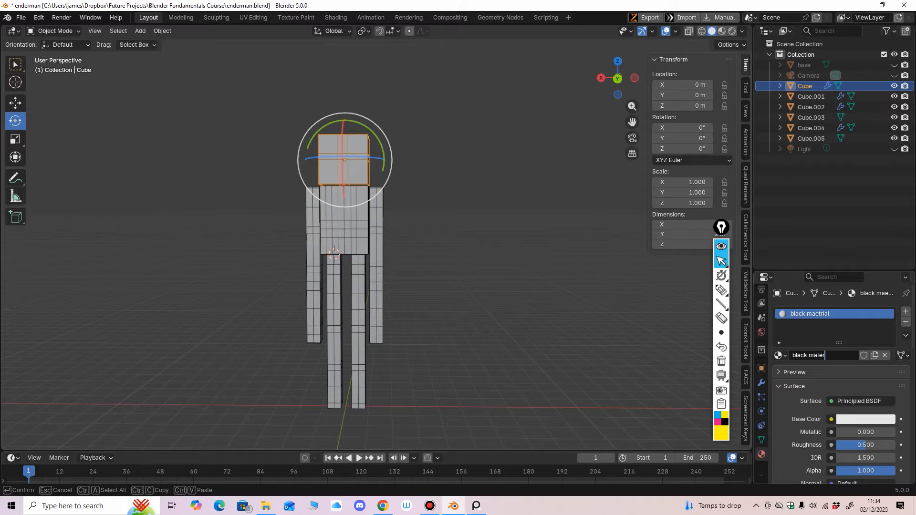
{"action": "key", "text": "Return"}
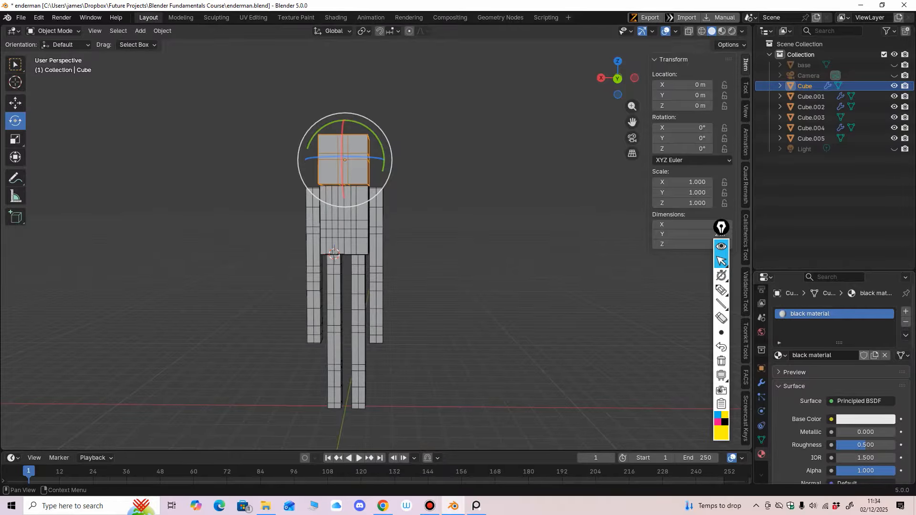
Darken the base color of the head's black material to dark grey #232323
{"action": "mouse_move", "coordinate": [411, 238]}
{"action": "middle_mouse_down"}
{"action": "mouse_move", "coordinate": [463, 272]}
{"action": "mouse_move", "coordinate": [448, 250]}
{"action": "mouse_move", "coordinate": [410, 239]}
{"action": "mouse_move", "coordinate": [458, 230]}
{"action": "middle_mouse_up"}
{"action": "middle_click_drag", "start_coordinate": [457, 230], "coordinate": [464, 254], "text": "shift"}
{"action": "scroll", "coordinate": [429, 248], "scroll_direction": "up", "scroll_amount": 2}
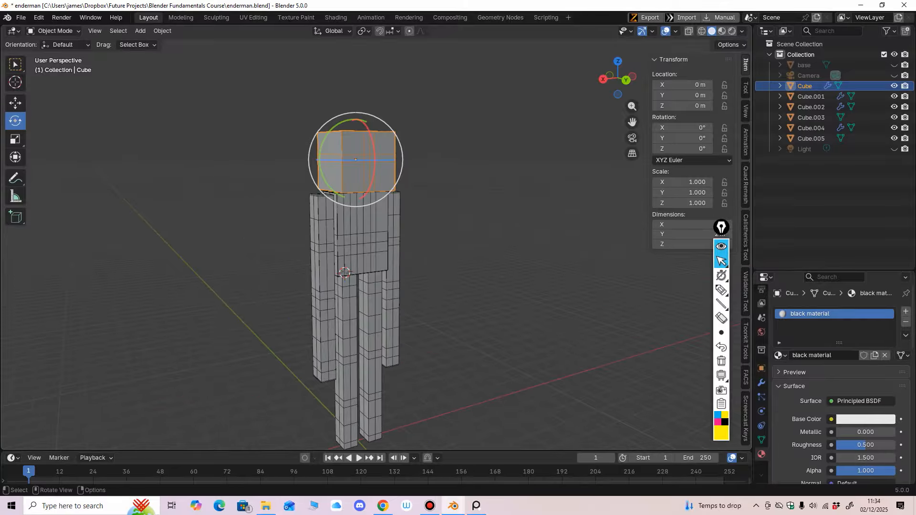
{"action": "left_click", "coordinate": [865, 419]}
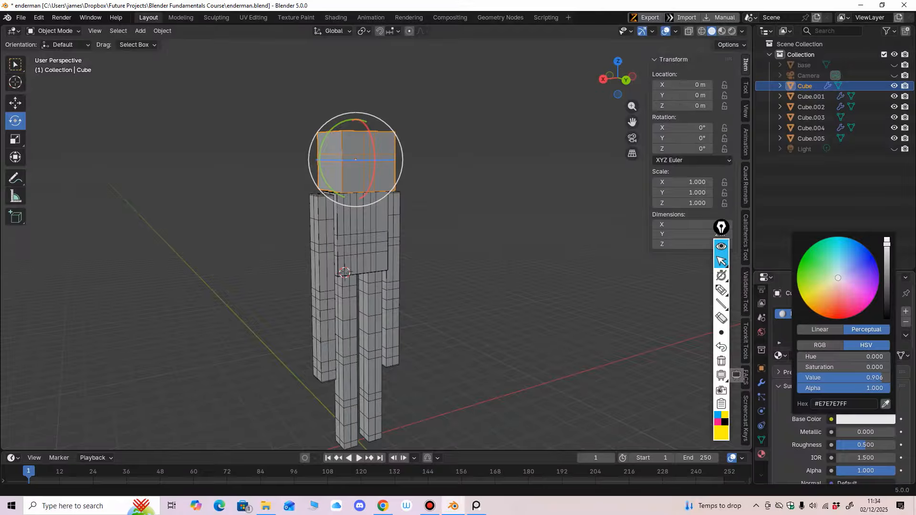
{"action": "left_click_drag", "start_coordinate": [887, 250], "coordinate": [886, 305]}
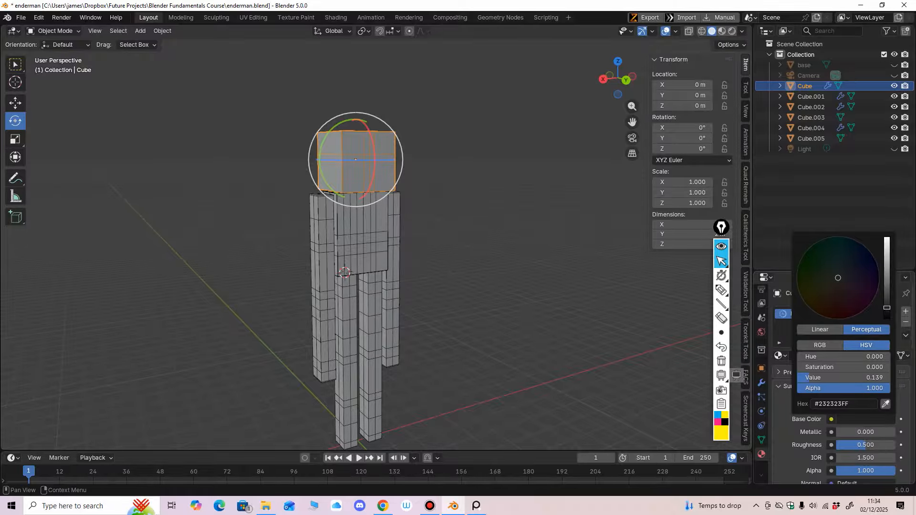
Show the model in Material Preview shading and darken the black material's base color slightly more
{"action": "middle_click_drag", "start_coordinate": [449, 238], "coordinate": [425, 241]}
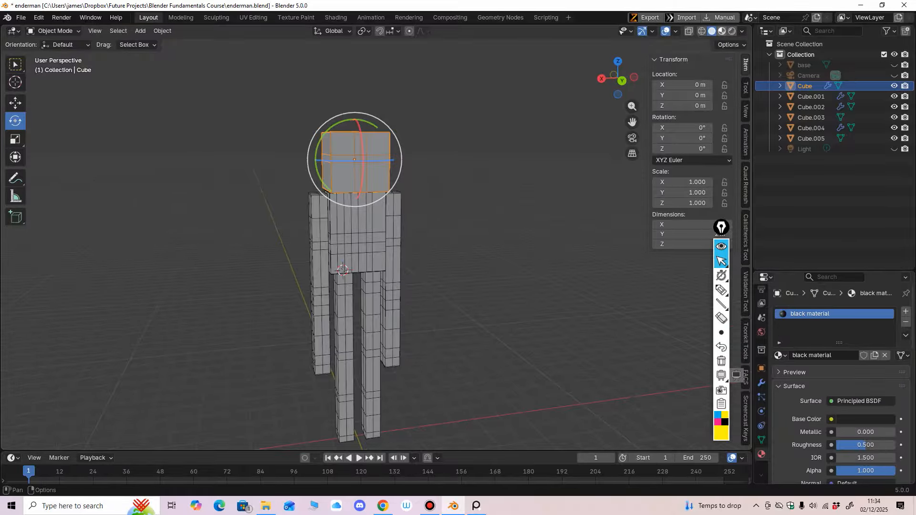
{"action": "left_click", "coordinate": [722, 31]}
{"action": "middle_click_drag", "start_coordinate": [572, 167], "coordinate": [549, 169]}
{"action": "middle_click_drag", "start_coordinate": [363, 238], "coordinate": [430, 243]}
{"action": "mouse_move", "coordinate": [734, 329]}
{"action": "middle_mouse_down"}
{"action": "mouse_move", "coordinate": [749, 337]}
{"action": "mouse_move", "coordinate": [720, 333]}
{"action": "middle_mouse_up"}
{"action": "left_click", "coordinate": [865, 419]}
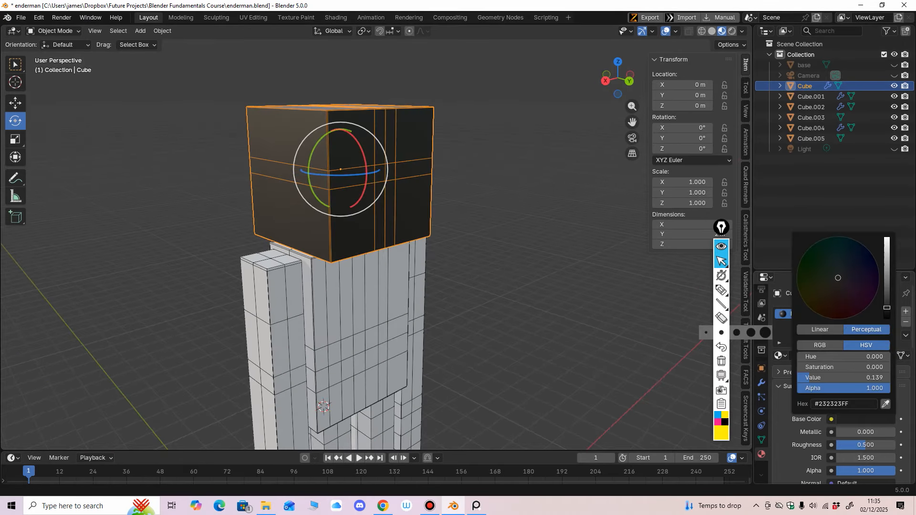
{"action": "left_click_drag", "start_coordinate": [887, 308], "coordinate": [887, 311]}
{"action": "middle_click_drag", "start_coordinate": [563, 305], "coordinate": [517, 296]}
{"action": "scroll", "coordinate": [525, 297], "scroll_direction": "down", "scroll_amount": 2}
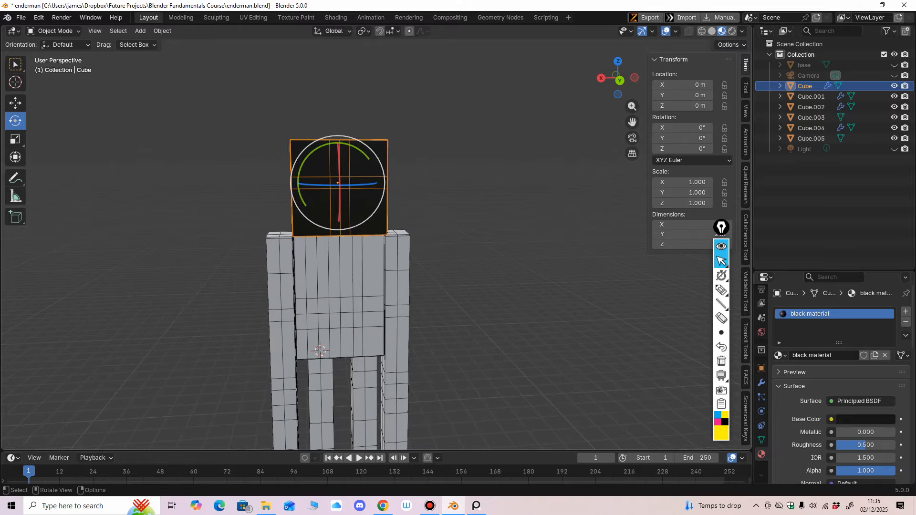
Add a second material slot to the head with a new material named "blacker"
{"action": "left_click", "coordinate": [905, 311]}
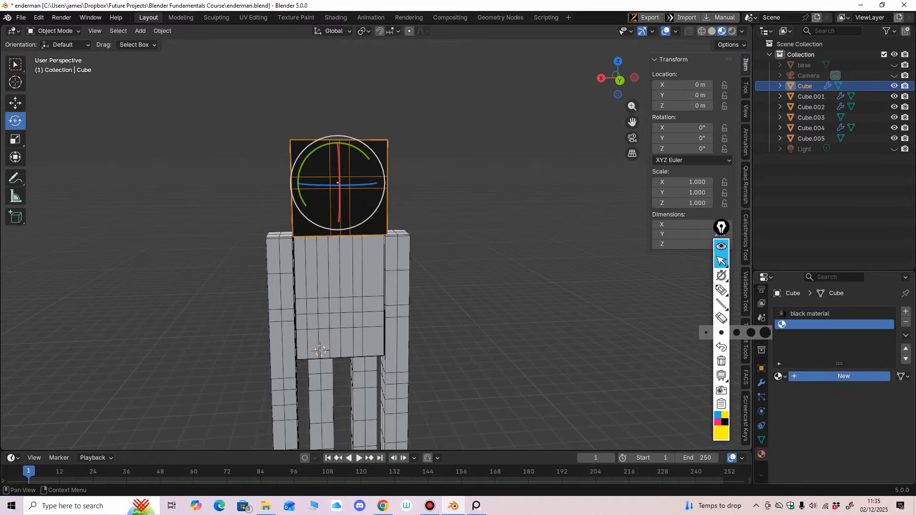
{"action": "left_click", "coordinate": [843, 377]}
{"action": "double_click", "coordinate": [811, 324]}
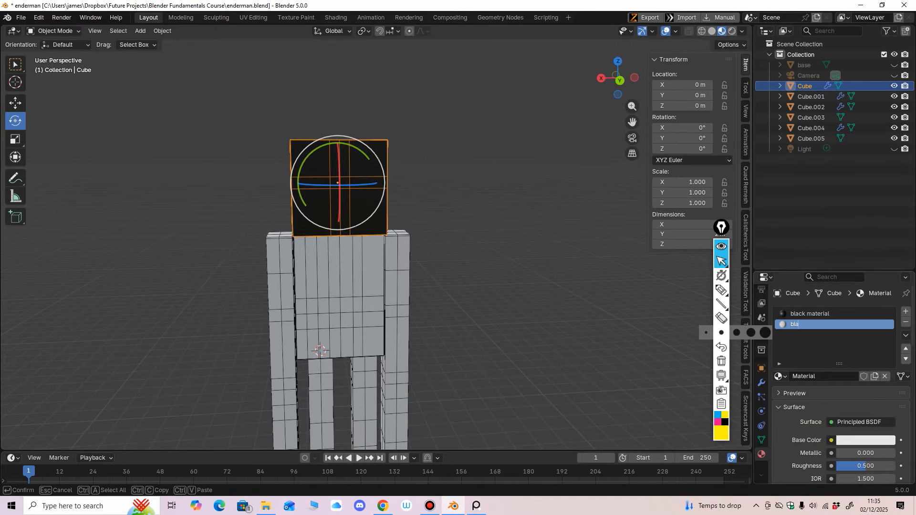
{"action": "key", "text": "Return"}
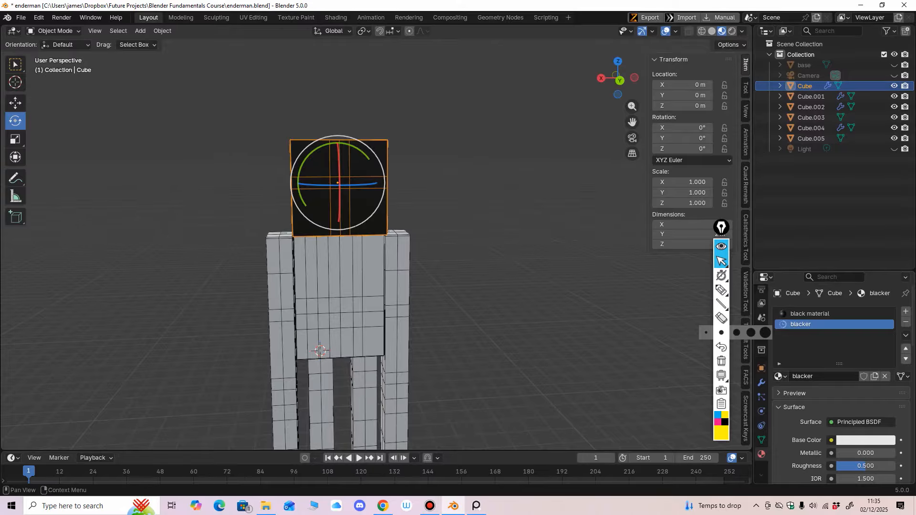
Set the blacker material's base color to near-black, about #060606
{"action": "left_click", "coordinate": [865, 440]}
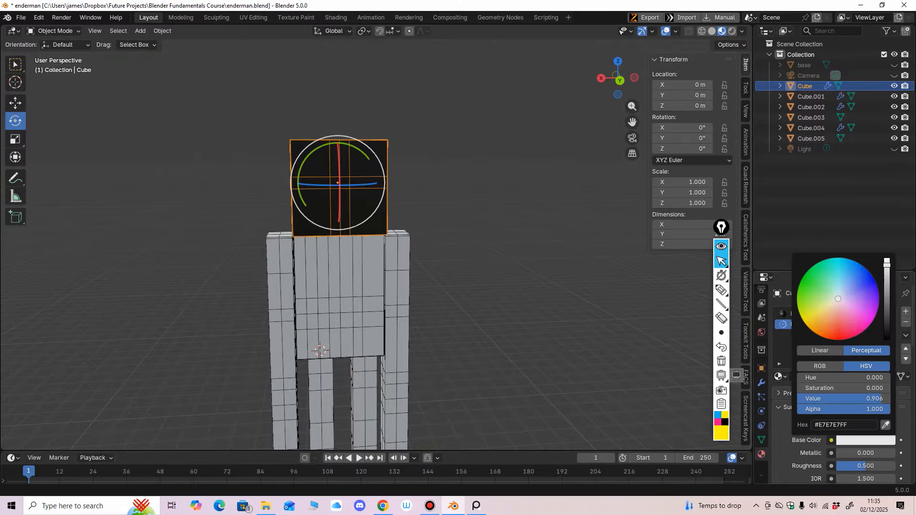
{"action": "left_click_drag", "start_coordinate": [886, 326], "coordinate": [887, 339]}
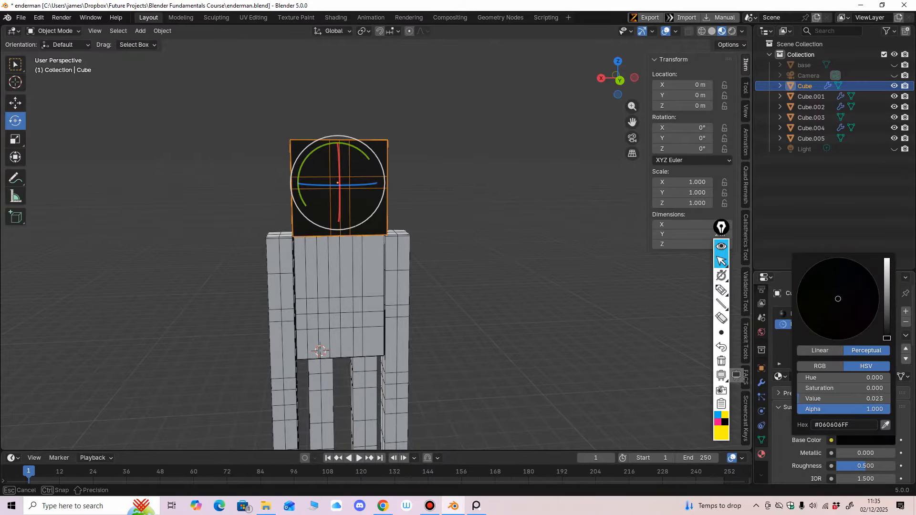
{"action": "middle_click_drag", "start_coordinate": [429, 239], "coordinate": [451, 267]}
{"action": "scroll", "coordinate": [438, 266], "scroll_direction": "up", "scroll_amount": 3}
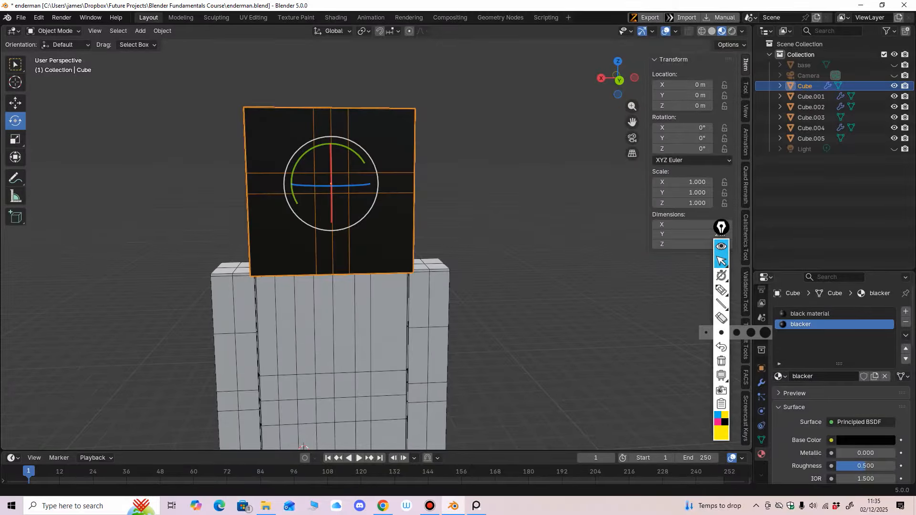
{"action": "left_click", "coordinate": [721, 290]}
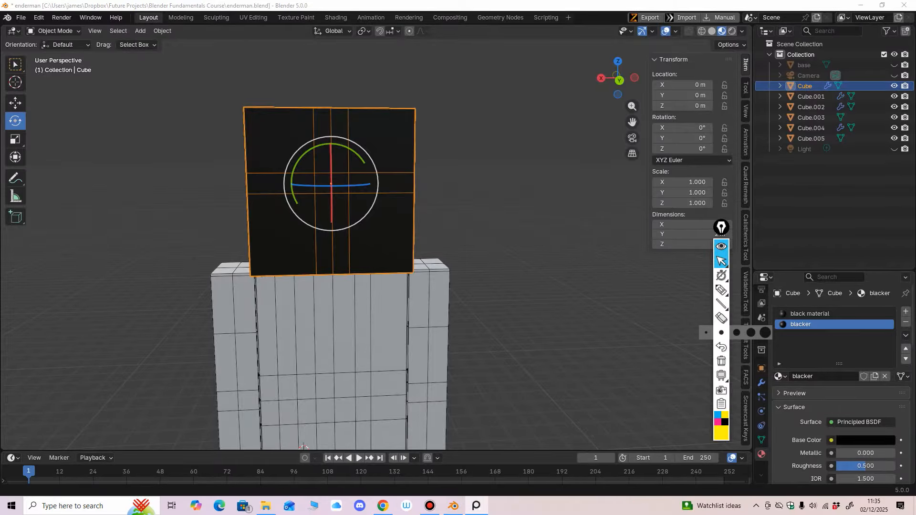
In Edit Mode with Solid shading, loop-cut the head with two horizontal cuts near its top and one vertical cut through each outer column
{"action": "left_click", "coordinate": [53, 30]}
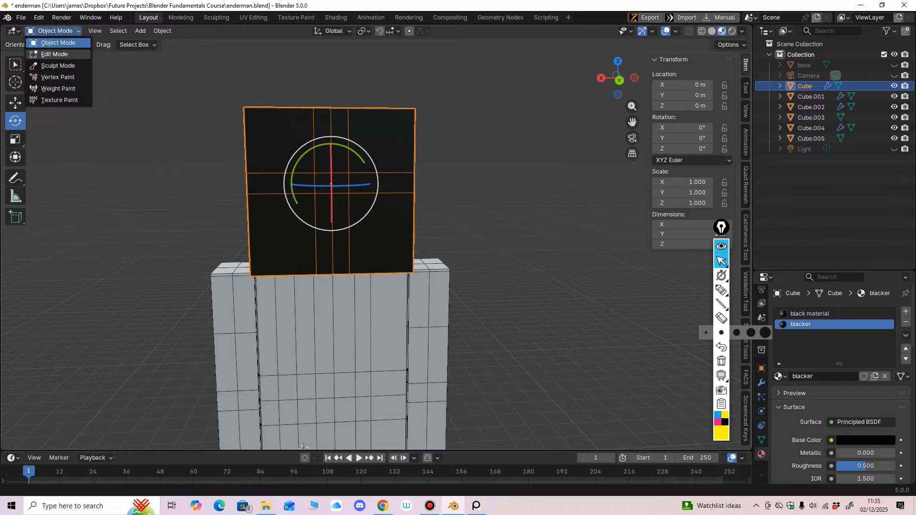
{"action": "left_click", "coordinate": [47, 52]}
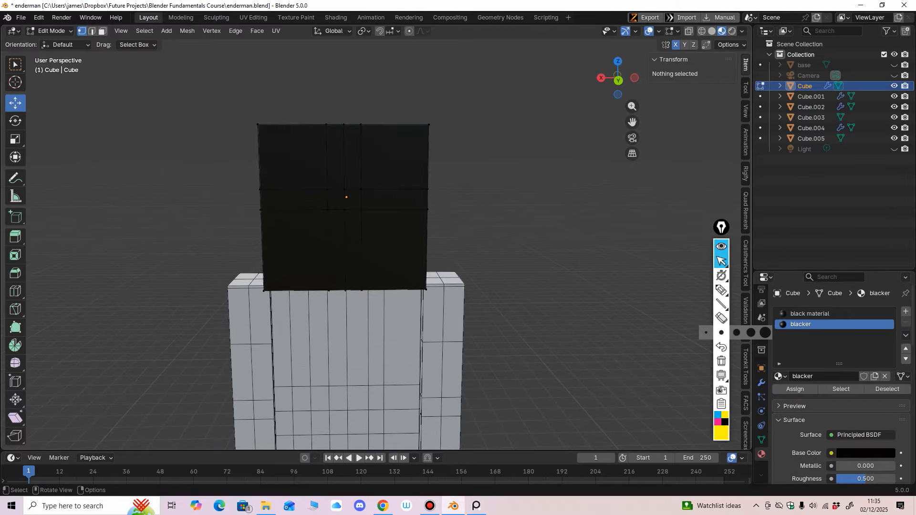
{"action": "left_click", "coordinate": [711, 30]}
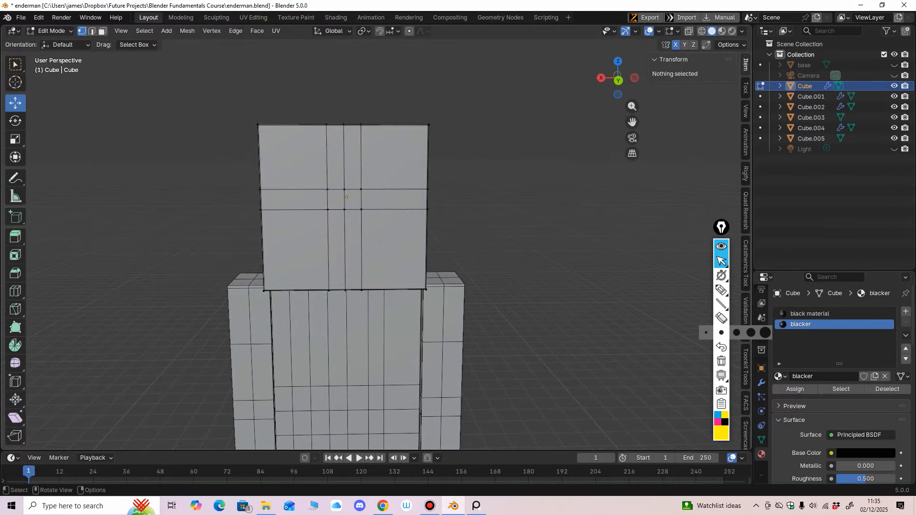
{"action": "left_click", "coordinate": [15, 291]}
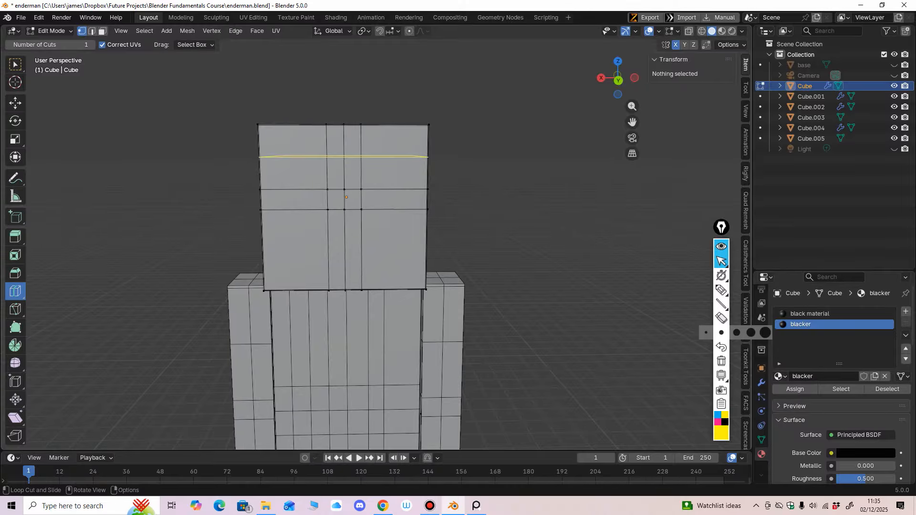
{"action": "left_click", "coordinate": [344, 157]}
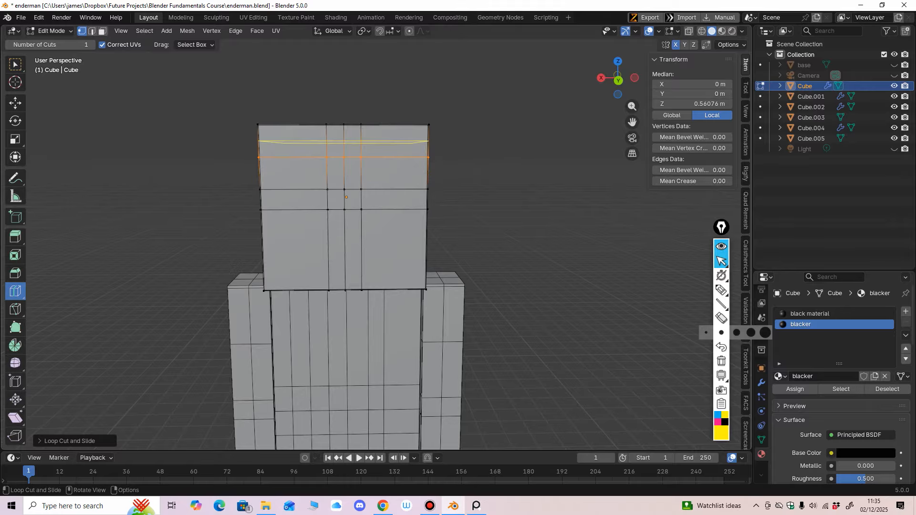
{"action": "left_click", "coordinate": [361, 140]}
{"action": "middle_click_drag", "start_coordinate": [351, 174], "coordinate": [369, 165]}
{"action": "left_click", "coordinate": [304, 170]}
{"action": "left_click", "coordinate": [380, 168]}
Add three horizontal loop cuts across the lower half of the head
{"action": "middle_click_drag", "start_coordinate": [364, 245], "coordinate": [368, 229], "text": "shift"}
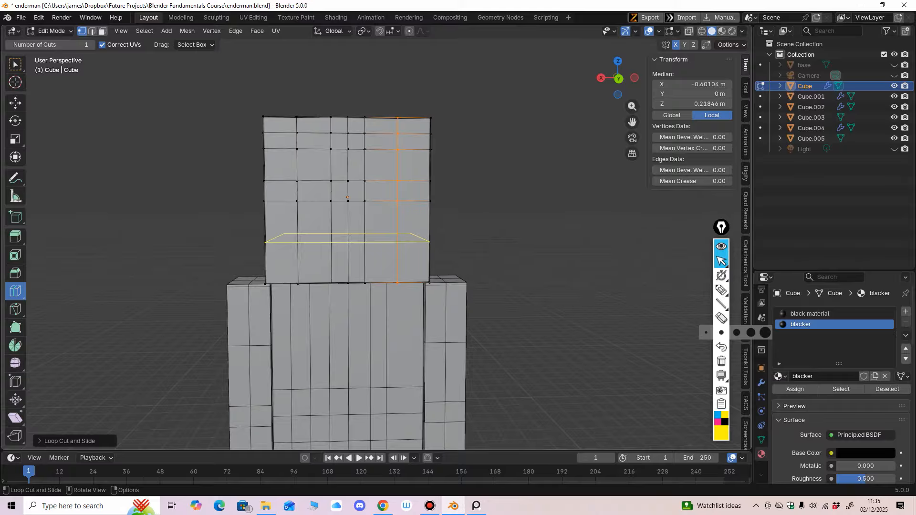
{"action": "left_click", "coordinate": [365, 241]}
{"action": "left_click", "coordinate": [368, 262]}
{"action": "middle_click_drag", "start_coordinate": [403, 258], "coordinate": [400, 262]}
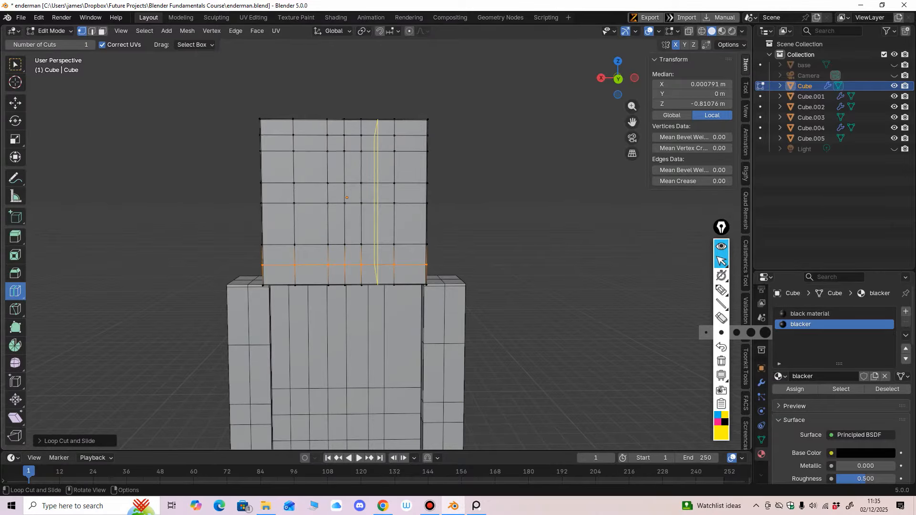
{"action": "left_click", "coordinate": [363, 225]}
Divide the side faces of the head into narrower columns with vertical loop cuts
{"action": "middle_click_drag", "start_coordinate": [363, 225], "coordinate": [444, 226]}
{"action": "left_click", "coordinate": [356, 213]}
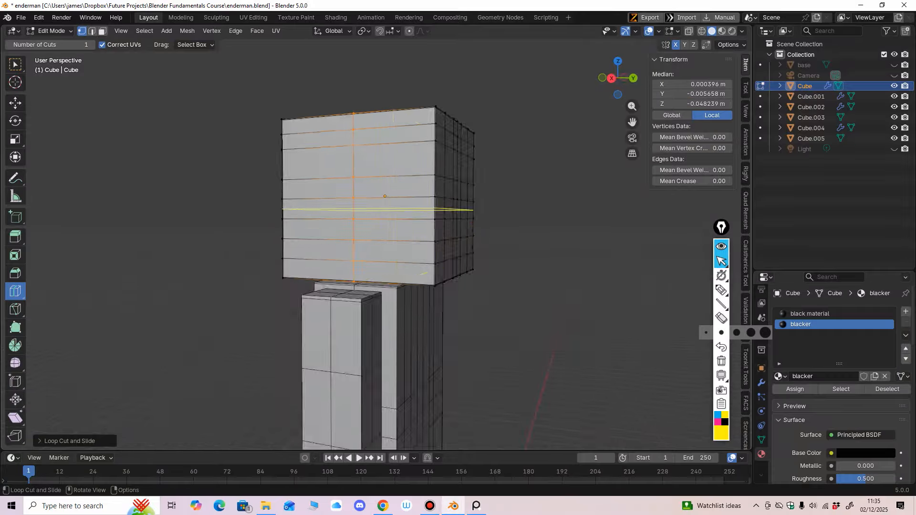
{"action": "mouse_move", "coordinate": [365, 212]}
{"action": "middle_mouse_down"}
{"action": "mouse_move", "coordinate": [385, 212]}
{"action": "mouse_move", "coordinate": [355, 220]}
{"action": "middle_mouse_up"}
{"action": "left_click", "coordinate": [341, 218]}
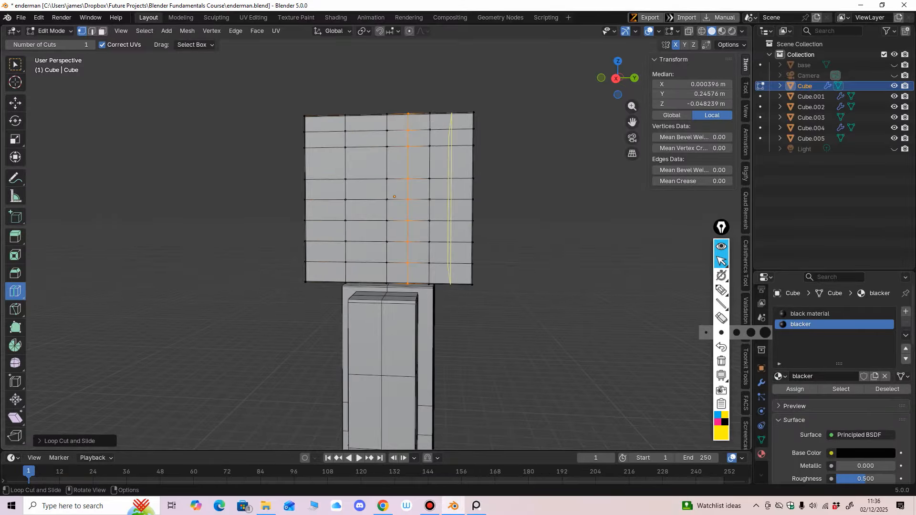
{"action": "left_click", "coordinate": [330, 220]}
{"action": "middle_click_drag", "start_coordinate": [329, 219], "coordinate": [238, 216]}
{"action": "middle_click_drag", "start_coordinate": [392, 210], "coordinate": [387, 218]}
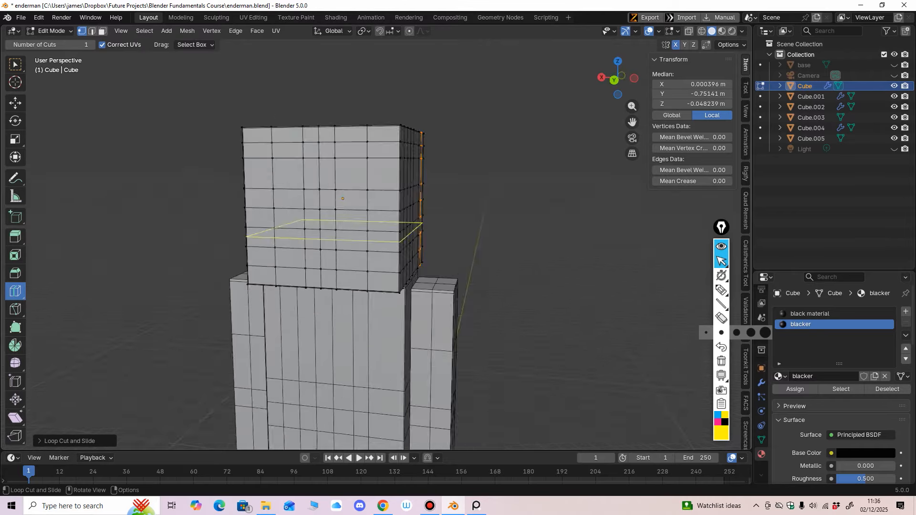
Return to Object Mode and examine the head's grid of cuts from the back and from other angles
{"action": "left_click", "coordinate": [52, 31]}
{"action": "left_click", "coordinate": [56, 42]}
{"action": "middle_click_drag", "start_coordinate": [238, 157], "coordinate": [251, 220]}
{"action": "middle_click_drag", "start_coordinate": [251, 220], "coordinate": [251, 159], "text": "ctrl"}
{"action": "key", "text": "ctrl+KP_1"}
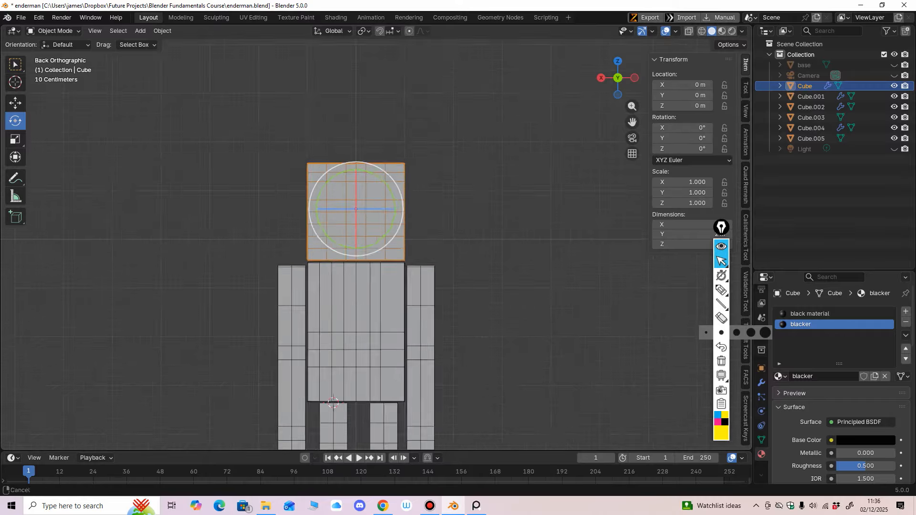
{"action": "middle_click_drag", "start_coordinate": [251, 191], "coordinate": [252, 126], "text": "ctrl"}
{"action": "middle_click_drag", "start_coordinate": [252, 127], "coordinate": [310, 157]}
{"action": "mouse_move", "coordinate": [310, 158]}
{"action": "middle_mouse_down", "text": "ctrl"}
{"action": "mouse_move", "coordinate": [311, 243]}
{"action": "mouse_move", "coordinate": [310, 144]}
{"action": "middle_mouse_up", "text": "ctrl"}
{"action": "middle_click_drag", "start_coordinate": [310, 143], "coordinate": [325, 133]}
{"action": "left_click", "coordinate": [321, 224]}
{"action": "middle_click_drag", "start_coordinate": [322, 224], "coordinate": [302, 267]}
{"action": "middle_click_drag", "start_coordinate": [301, 267], "coordinate": [485, 265], "text": "ctrl"}
{"action": "mouse_move", "coordinate": [485, 264]}
{"action": "middle_mouse_down"}
{"action": "mouse_move", "coordinate": [394, 271]}
{"action": "mouse_move", "coordinate": [489, 272]}
{"action": "mouse_move", "coordinate": [488, 250]}
{"action": "middle_mouse_up"}
{"action": "middle_click_drag", "start_coordinate": [458, 210], "coordinate": [451, 238], "text": "shift"}
{"action": "left_click", "coordinate": [439, 224]}
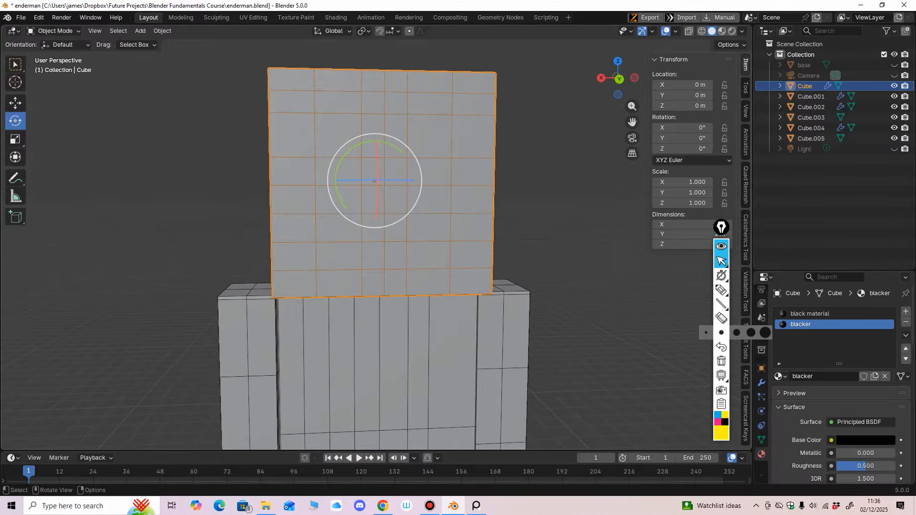
Add a third material slot to the head with a new material named "eyes"
{"action": "left_click", "coordinate": [906, 312]}
{"action": "left_click", "coordinate": [840, 376]}
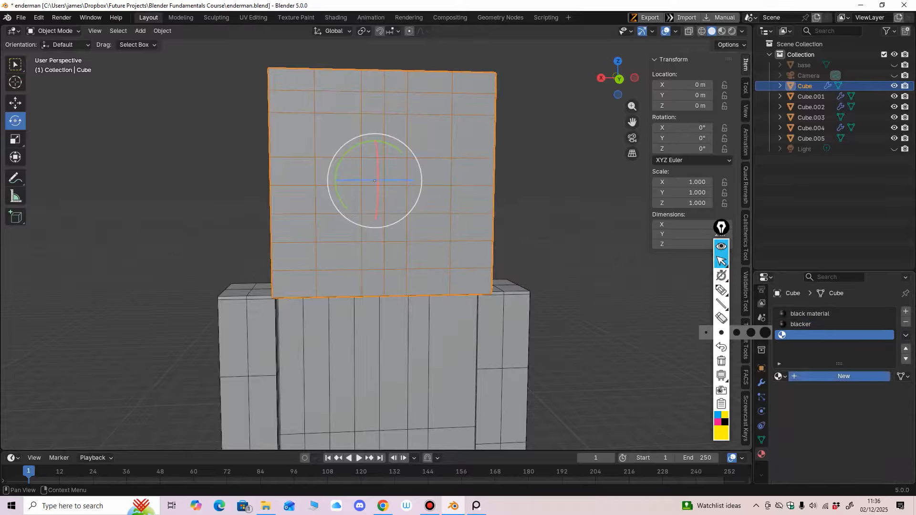
{"action": "double_click", "coordinate": [811, 335]}
{"action": "type", "text": "e"}
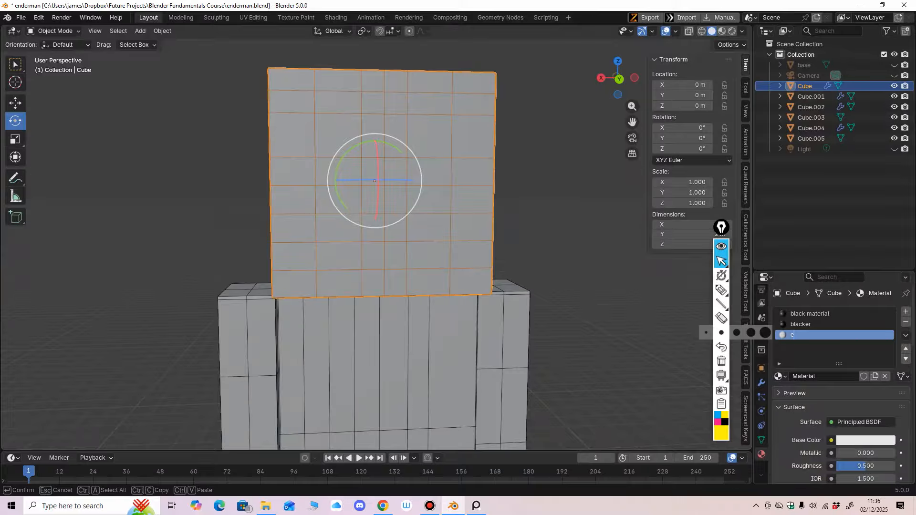
{"action": "type", "text": "ye"}
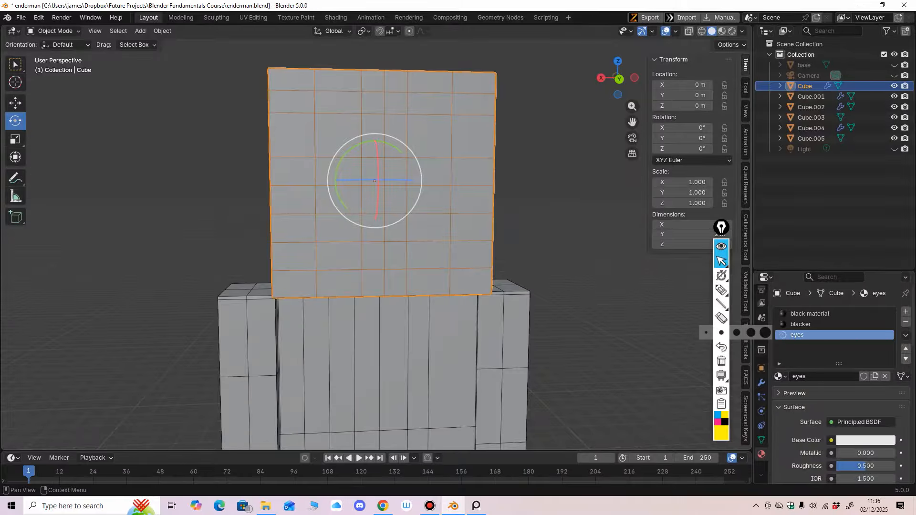
{"action": "type", "text": "s"}
{"action": "key", "text": "Return"}
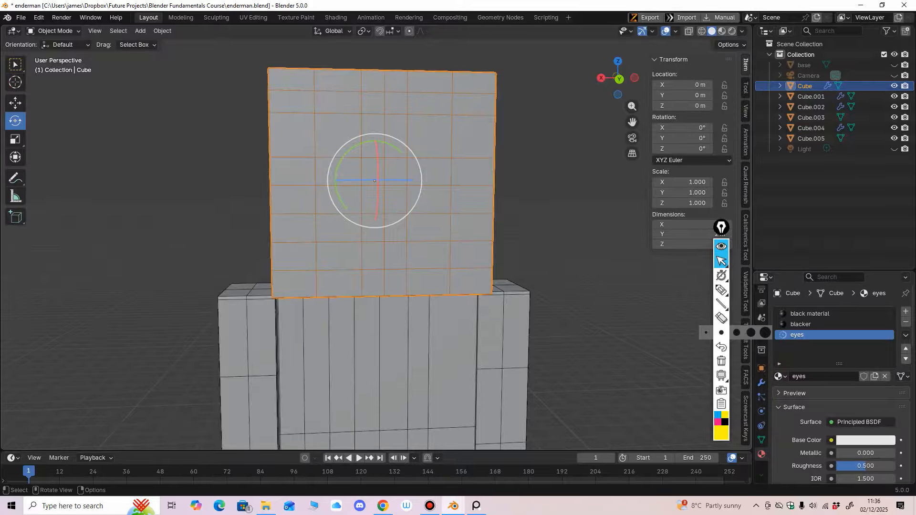
Preview the materials, make blacker the active slot, and set the head up in Edit Mode with face selection and Solid shading
{"action": "left_click", "coordinate": [721, 31]}
{"action": "middle_click_drag", "start_coordinate": [568, 190], "coordinate": [564, 192]}
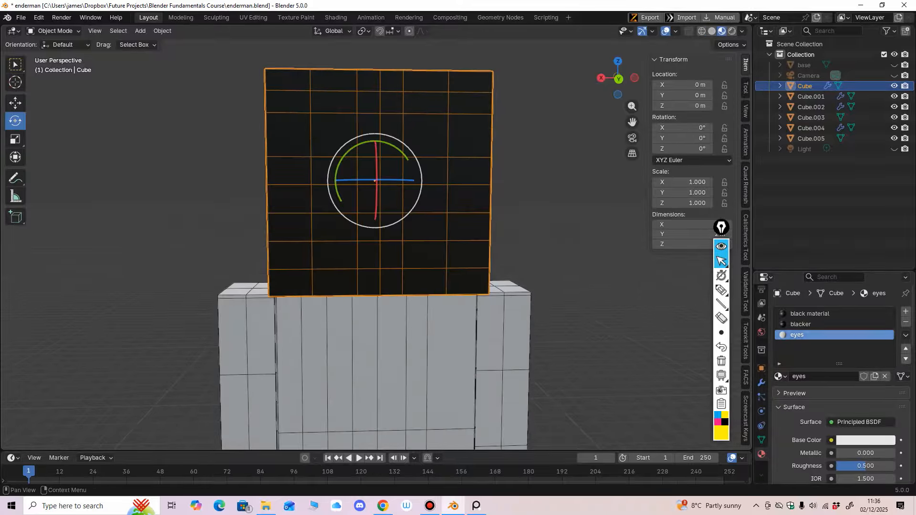
{"action": "left_click", "coordinate": [811, 324]}
{"action": "left_click", "coordinate": [55, 31]}
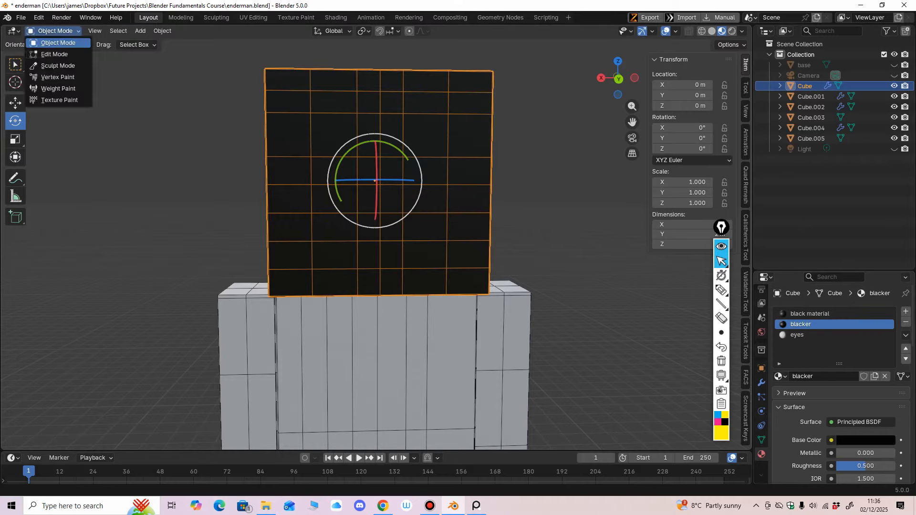
{"action": "left_click", "coordinate": [55, 54]}
{"action": "left_click", "coordinate": [712, 32]}
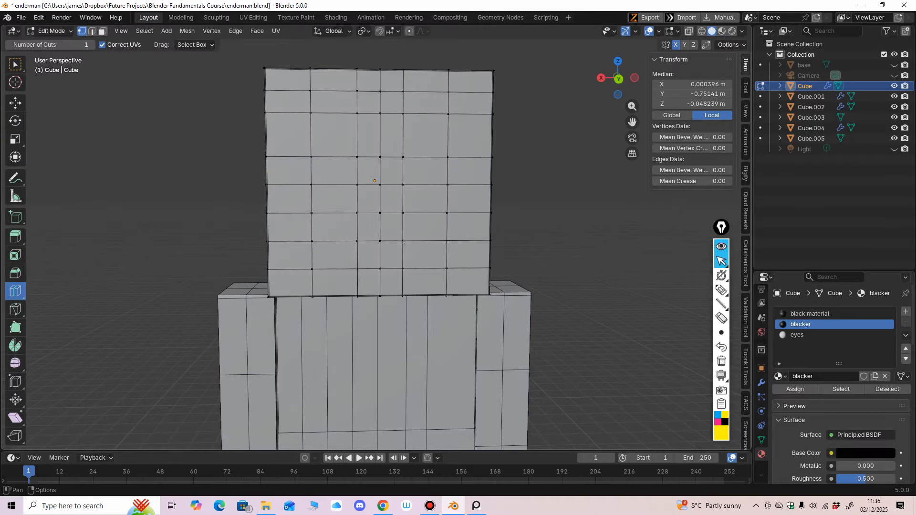
{"action": "left_click", "coordinate": [103, 31]}
{"action": "middle_click_drag", "start_coordinate": [373, 138], "coordinate": [365, 189], "text": "shift"}
{"action": "scroll", "coordinate": [365, 189], "scroll_direction": "up", "scroll_amount": 1}
{"action": "left_click", "coordinate": [16, 103]}
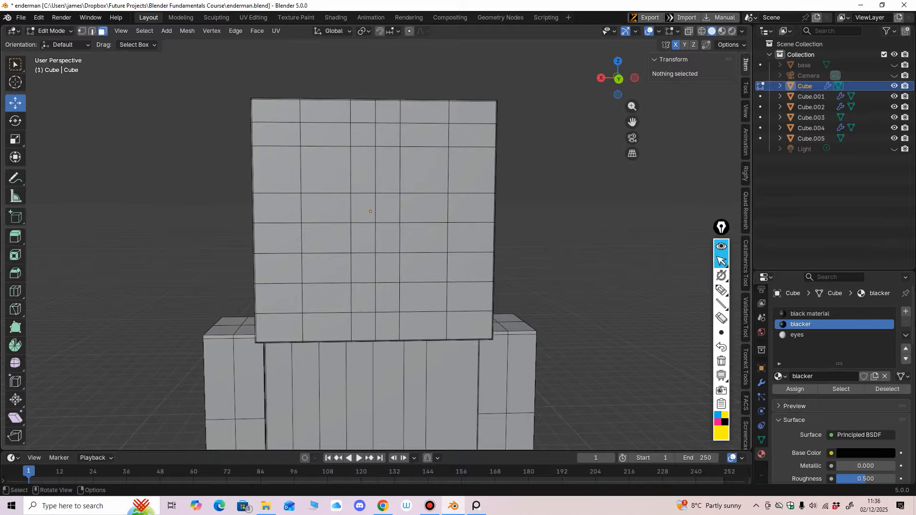
Select the four middle faces of the top row on the head's face side and the two central faces beneath them
{"action": "left_click", "coordinate": [326, 111]}
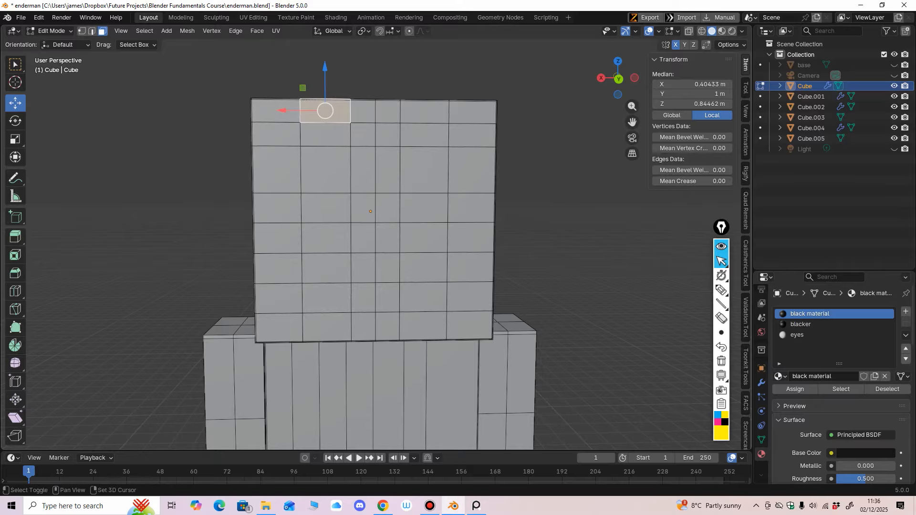
{"action": "left_click", "coordinate": [362, 111], "text": "shift"}
{"action": "left_click", "coordinate": [387, 111], "text": "shift"}
{"action": "left_click", "coordinate": [425, 110], "text": "shift"}
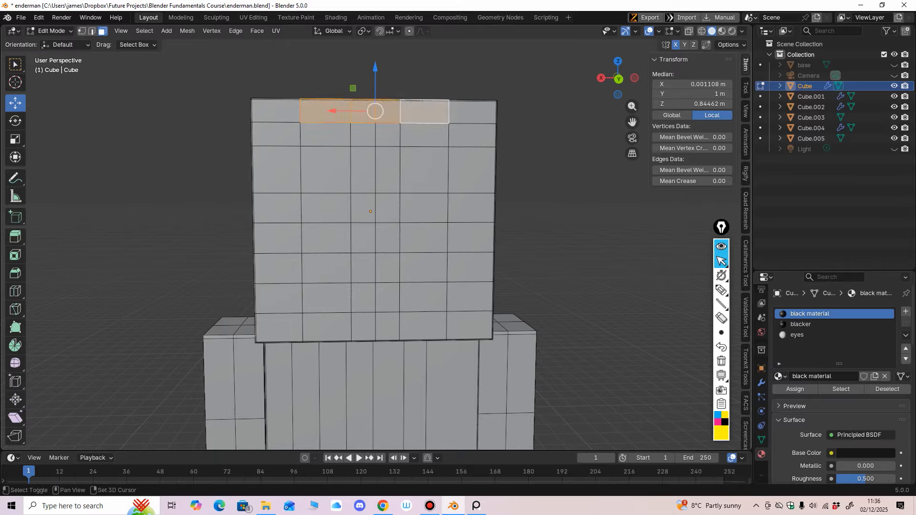
{"action": "left_click", "coordinate": [388, 134], "text": "shift"}
{"action": "left_click", "coordinate": [363, 134], "text": "shift"}
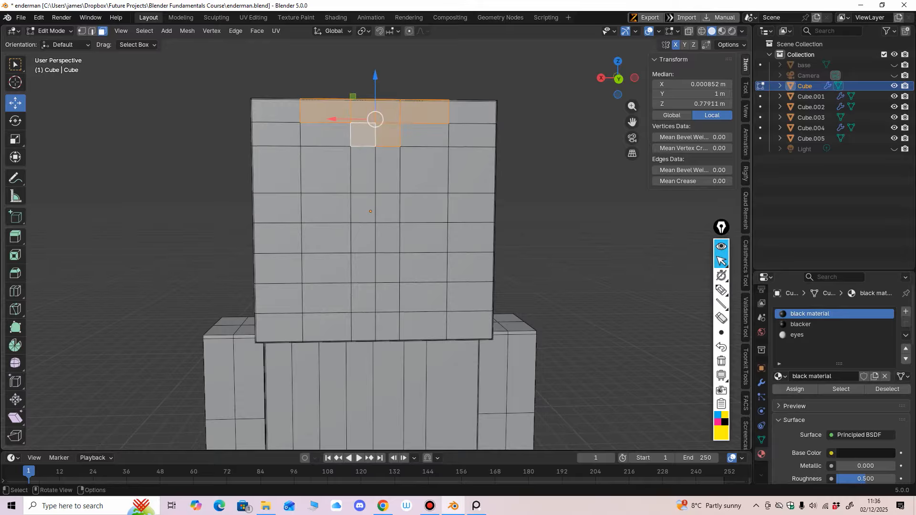
Add every face of the bottom row on the head's face side to the selection
{"action": "left_click", "coordinate": [364, 326], "text": "shift"}
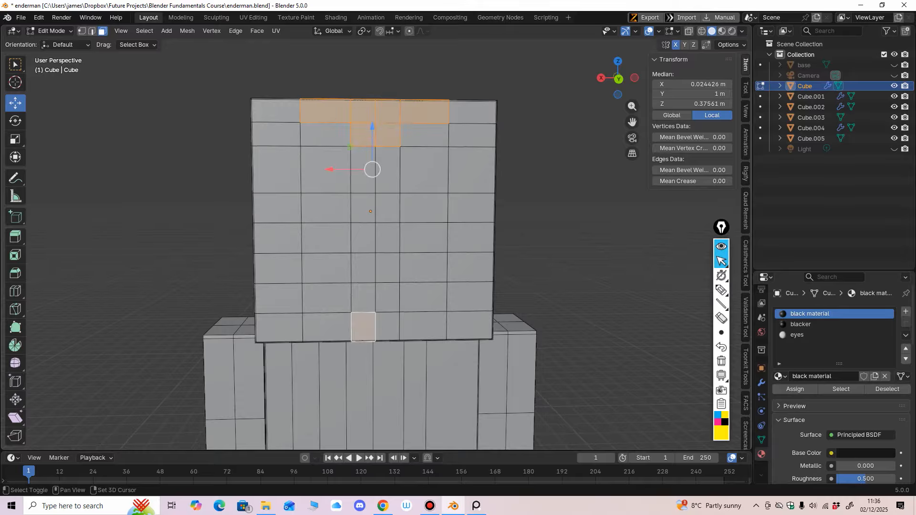
{"action": "left_click", "coordinate": [387, 326], "text": "shift"}
{"action": "left_click", "coordinate": [423, 327], "text": "shift"}
{"action": "left_click", "coordinate": [327, 327], "text": "shift"}
{"action": "left_click", "coordinate": [278, 326], "text": "shift"}
{"action": "left_click", "coordinate": [470, 327], "text": "shift"}
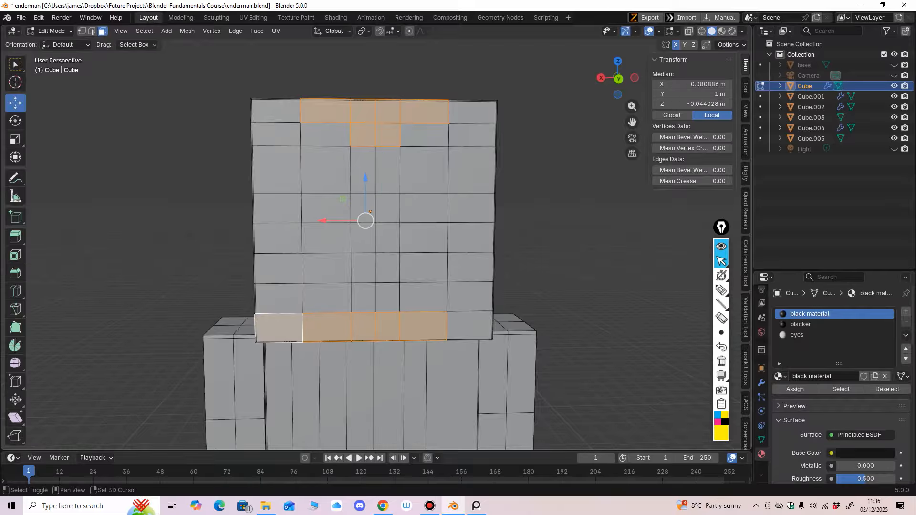
Extend the selection with the two outer and two central faces of the second-lowest row
{"action": "left_click", "coordinate": [278, 297], "text": "shift"}
{"action": "left_click", "coordinate": [470, 297], "text": "shift"}
{"action": "middle_click_drag", "start_coordinate": [465, 299], "coordinate": [465, 296]}
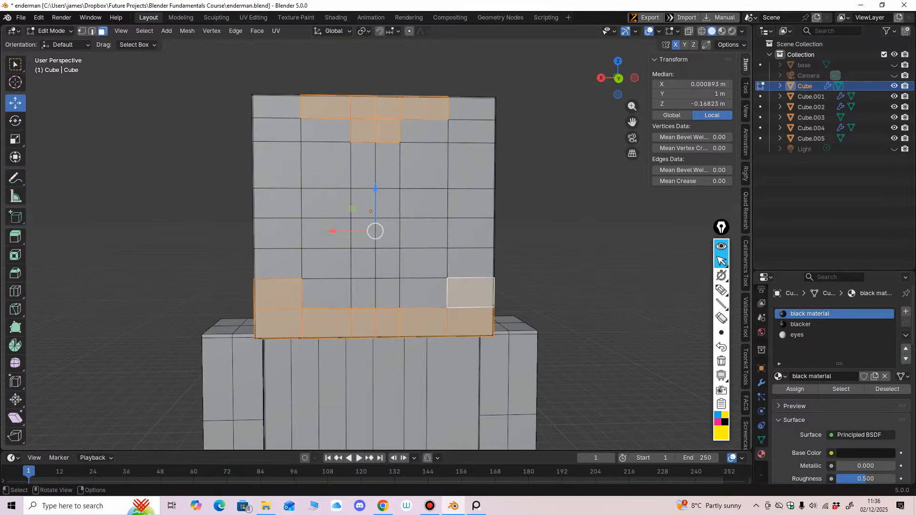
{"action": "left_click", "coordinate": [363, 293], "text": "shift"}
{"action": "left_click", "coordinate": [387, 293], "text": "shift"}
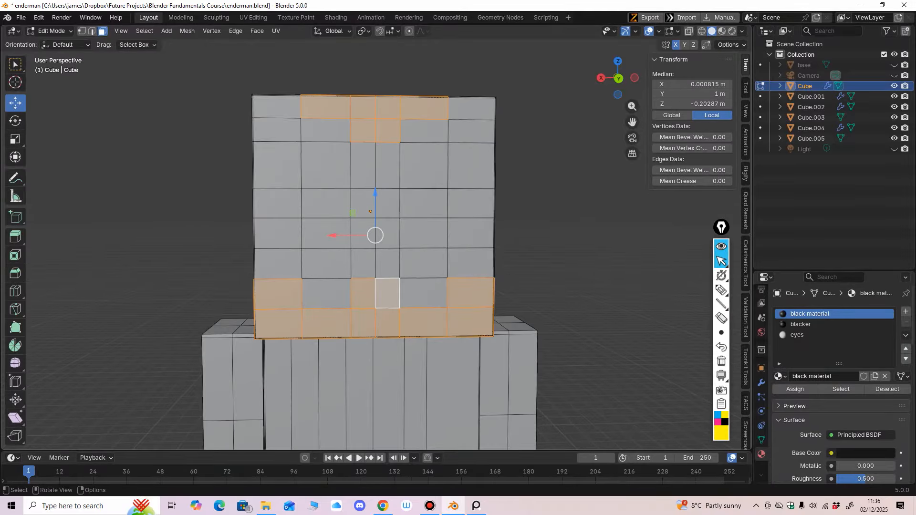
Add the two tall faces in the third row, assign blacker to the selection, and check it deselected in Material Preview
{"action": "left_click", "coordinate": [424, 165], "text": "shift"}
{"action": "left_click", "coordinate": [326, 165], "text": "shift"}
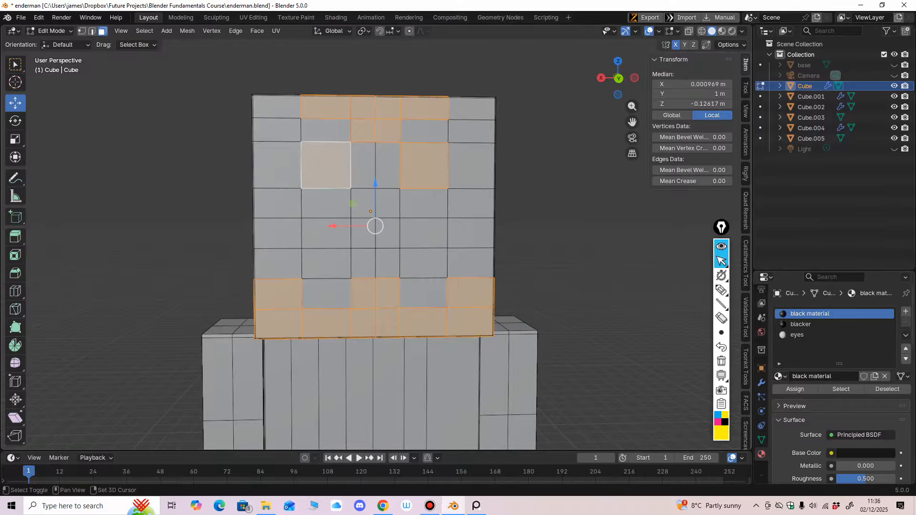
{"action": "left_click", "coordinate": [800, 324]}
{"action": "left_click", "coordinate": [794, 389]}
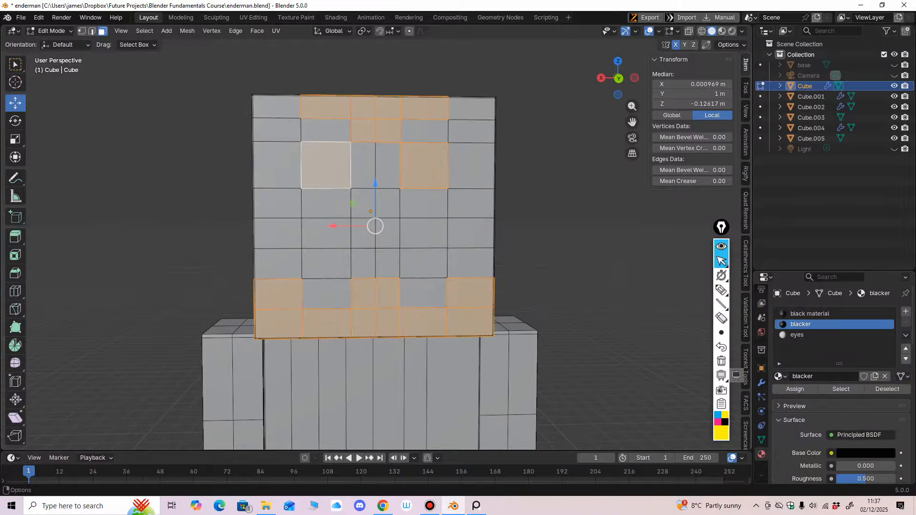
{"action": "left_click", "coordinate": [722, 31]}
{"action": "left_click", "coordinate": [634, 286]}
{"action": "middle_click_drag", "start_coordinate": [467, 210], "coordinate": [481, 217]}
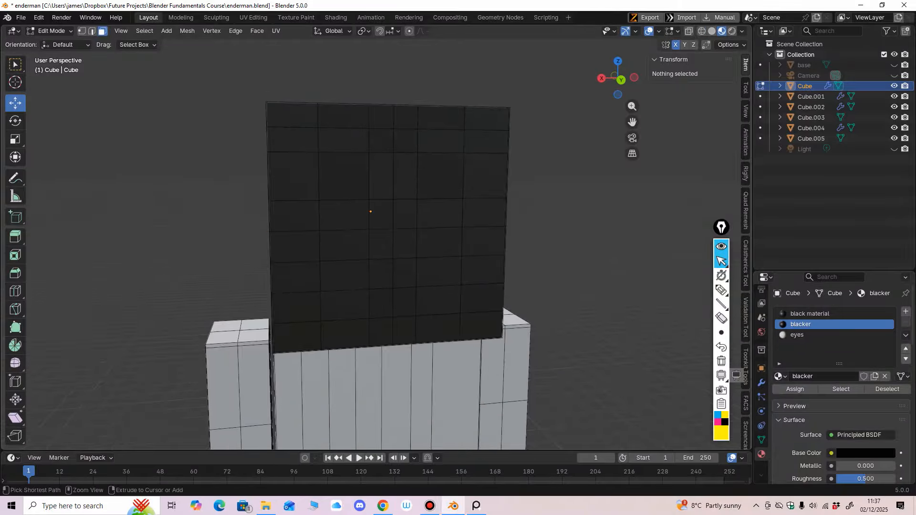
Set the blacker material's base color to pure black, #000000
{"action": "scroll", "coordinate": [470, 200], "scroll_direction": "up", "scroll_amount": 1}
{"action": "left_click", "coordinate": [455, 162]}
{"action": "middle_click_drag", "start_coordinate": [456, 162], "coordinate": [448, 166]}
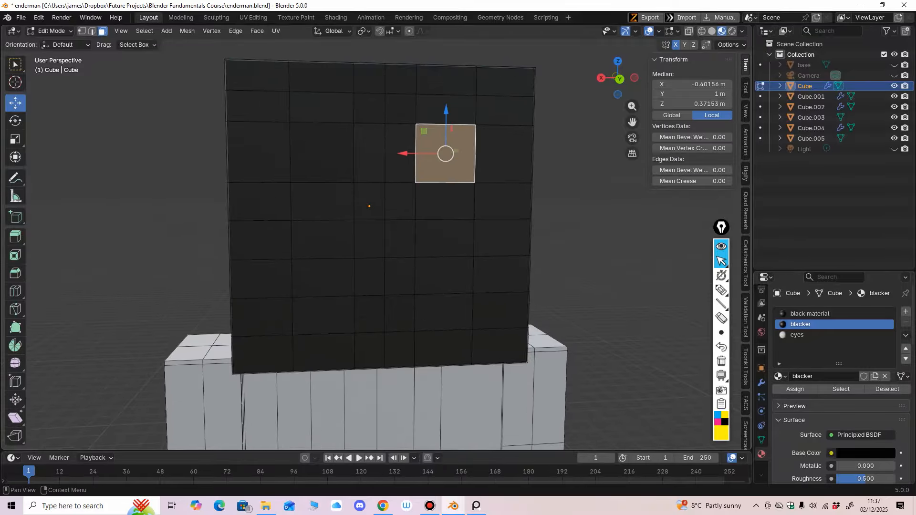
{"action": "left_click", "coordinate": [866, 453]}
{"action": "left_click_drag", "start_coordinate": [887, 351], "coordinate": [887, 352]}
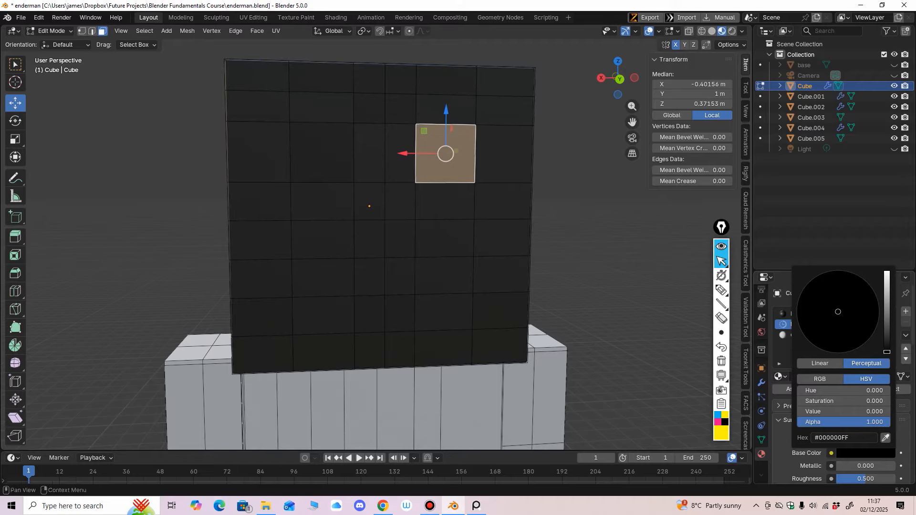
Lighten the black material's base color to a dark grey with a value of about 0.21
{"action": "left_click", "coordinate": [815, 314]}
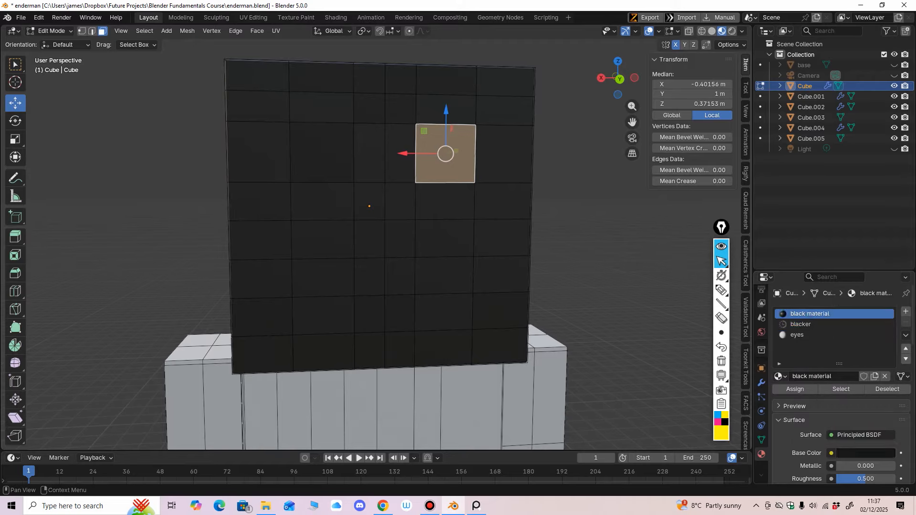
{"action": "left_click", "coordinate": [865, 452]}
{"action": "left_click_drag", "start_coordinate": [887, 346], "coordinate": [887, 339]}
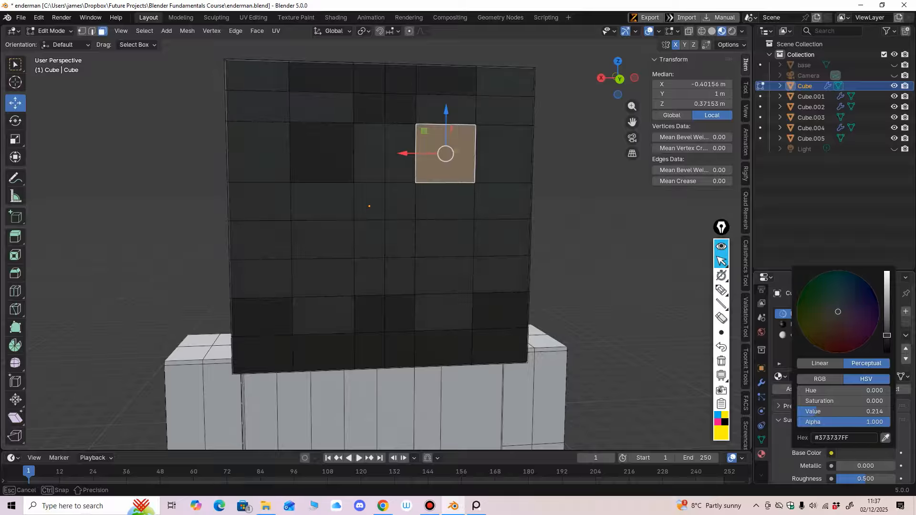
{"action": "left_click_drag", "start_coordinate": [887, 335], "coordinate": [887, 335]}
Select the bottom-row faces on the head's +X side, leaving out the two corner faces
{"action": "middle_click_drag", "start_coordinate": [549, 301], "coordinate": [591, 289]}
{"action": "middle_click_drag", "start_coordinate": [592, 289], "coordinate": [630, 305], "text": "ctrl"}
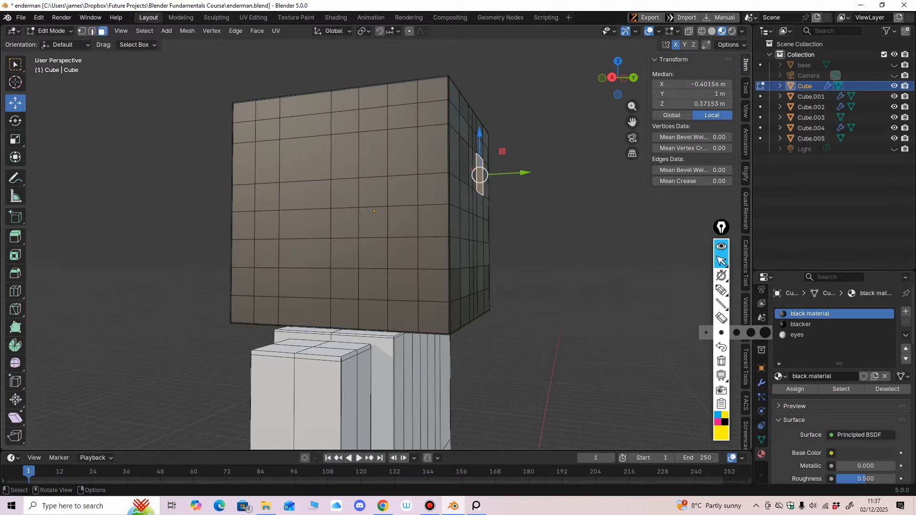
{"action": "left_click", "coordinate": [266, 311]}
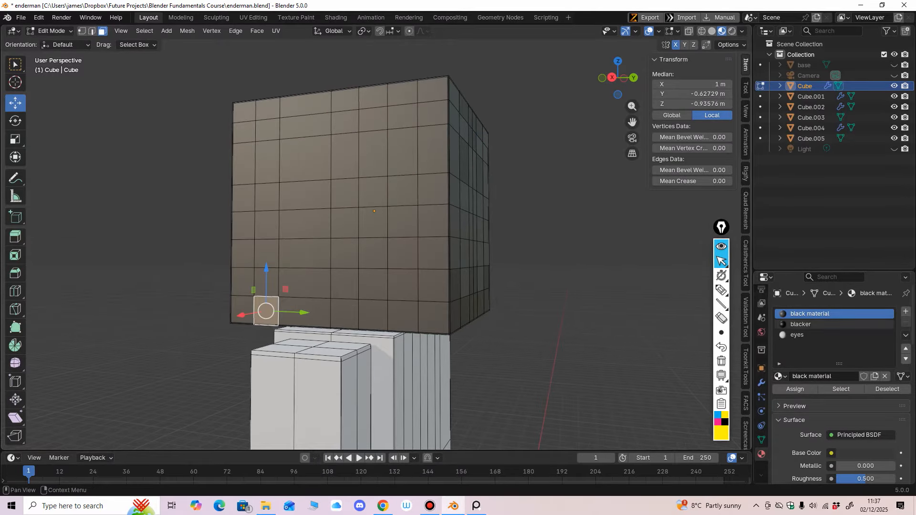
{"action": "left_click", "coordinate": [806, 324]}
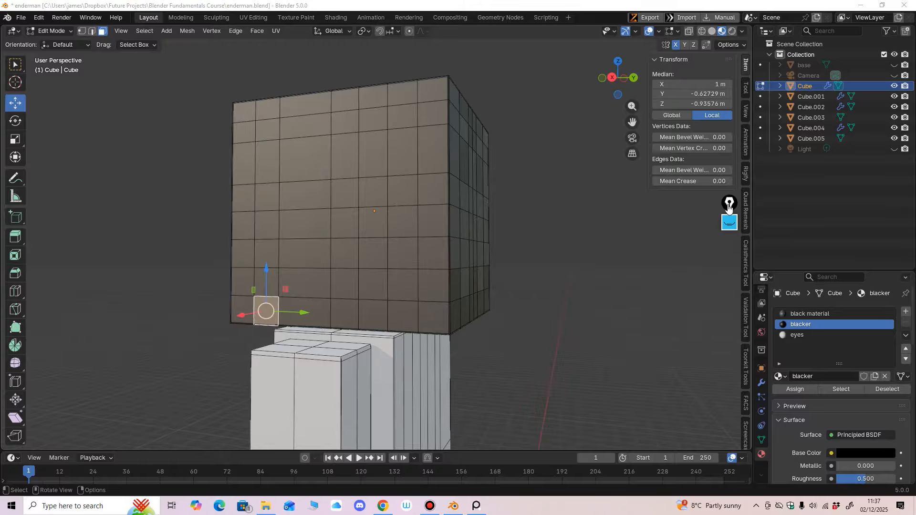
{"action": "left_click", "coordinate": [305, 313], "text": "shift"}
{"action": "left_click", "coordinate": [345, 313], "text": "shift"}
{"action": "left_click", "coordinate": [373, 315], "text": "shift"}
{"action": "left_click", "coordinate": [402, 317], "text": "shift"}
On the head's -X side, add the three central bottom-row faces and an L-shaped group of three at the edge
{"action": "middle_click_drag", "start_coordinate": [402, 317], "coordinate": [215, 311]}
{"action": "left_click", "coordinate": [326, 310], "text": "shift"}
{"action": "left_click", "coordinate": [355, 313], "text": "shift"}
{"action": "left_click", "coordinate": [393, 313], "text": "shift"}
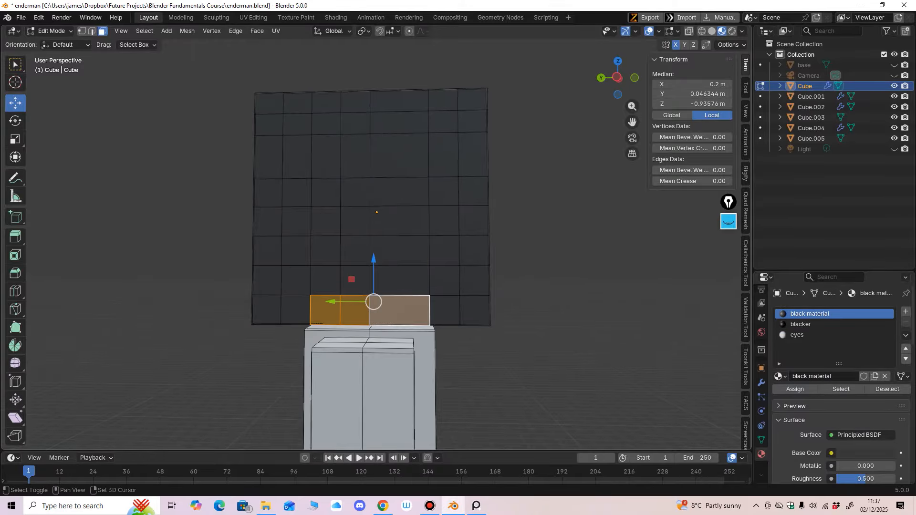
{"action": "left_click", "coordinate": [444, 251], "text": "shift"}
{"action": "left_click", "coordinate": [475, 251], "text": "shift"}
{"action": "left_click", "coordinate": [474, 220], "text": "shift"}
Add the tall upper-centre face on the -X side, the face below it and the one adjoining that towards +Y
{"action": "middle_click_drag", "start_coordinate": [474, 219], "coordinate": [506, 217]}
{"action": "left_click", "coordinate": [387, 161], "text": "shift"}
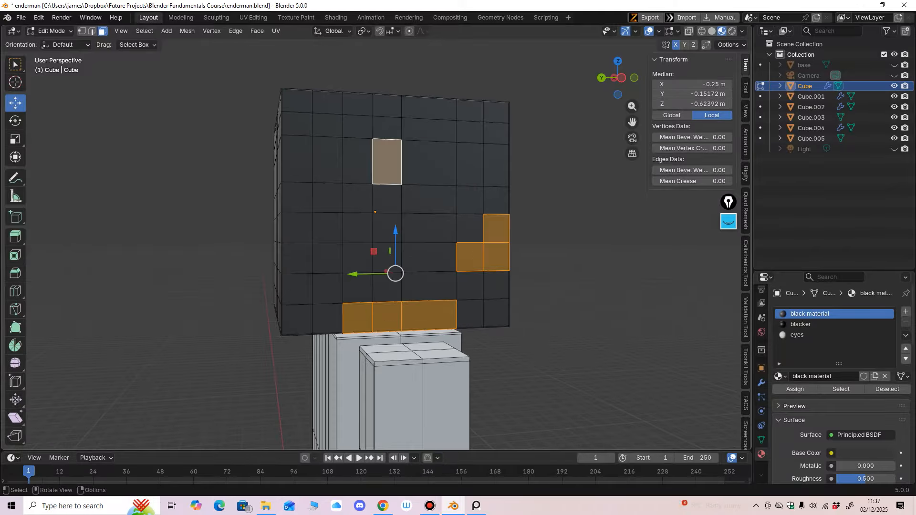
{"action": "left_click", "coordinate": [386, 199], "text": "shift"}
{"action": "left_click", "coordinate": [359, 198], "text": "shift"}
Add four adjacent fourth-row faces, the tall face above the end one, and an upper edge face on the +X side
{"action": "middle_click_drag", "start_coordinate": [359, 198], "coordinate": [371, 211]}
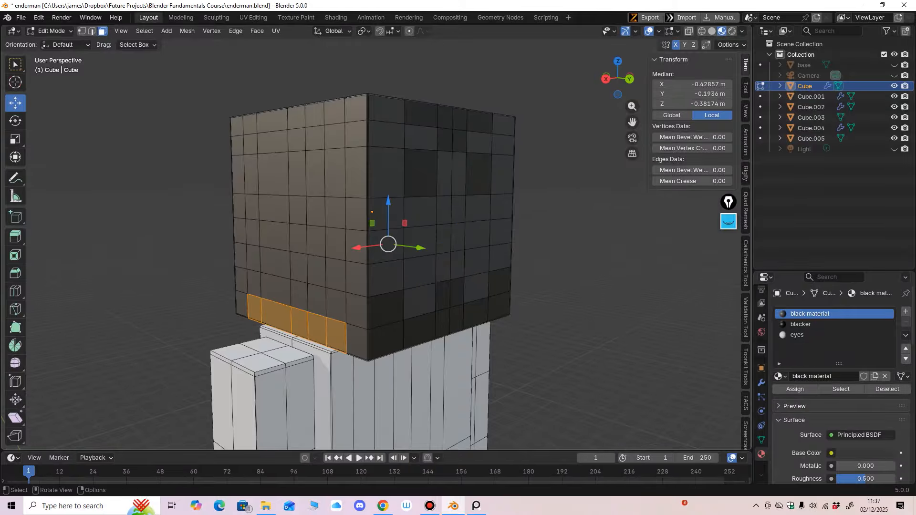
{"action": "middle_click_drag", "start_coordinate": [315, 210], "coordinate": [353, 208]}
{"action": "left_click", "coordinate": [312, 204], "text": "shift"}
{"action": "left_click", "coordinate": [354, 203], "text": "shift"}
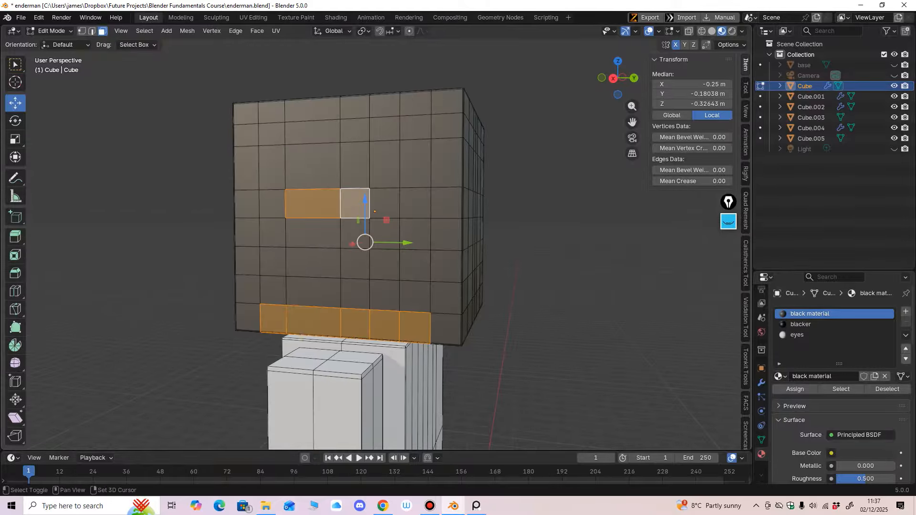
{"action": "left_click", "coordinate": [385, 203], "text": "shift"}
{"action": "left_click", "coordinate": [413, 179], "text": "shift"}
{"action": "left_click", "coordinate": [414, 200], "text": "shift"}
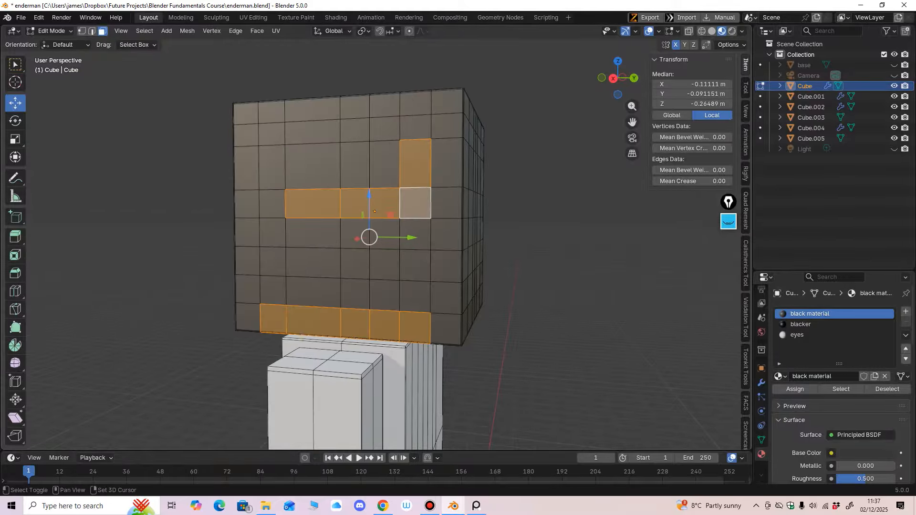
{"action": "left_click", "coordinate": [271, 134], "text": "shift"}
{"action": "middle_click_drag", "start_coordinate": [286, 143], "coordinate": [86, 193]}
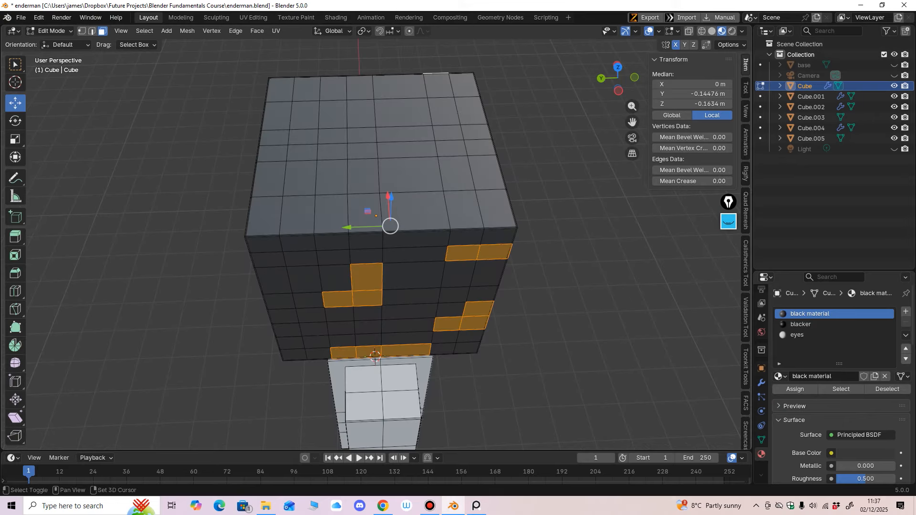
Add a strip of three faces and an L-shaped group of three on top of the head to the selection
{"action": "left_click", "coordinate": [363, 177], "text": "shift"}
{"action": "left_click", "coordinate": [363, 152], "text": "shift"}
{"action": "left_click", "coordinate": [361, 135], "text": "shift"}
{"action": "left_click", "coordinate": [447, 134], "text": "shift"}
{"action": "left_click", "coordinate": [476, 133], "text": "shift"}
{"action": "left_click", "coordinate": [479, 148], "text": "shift"}
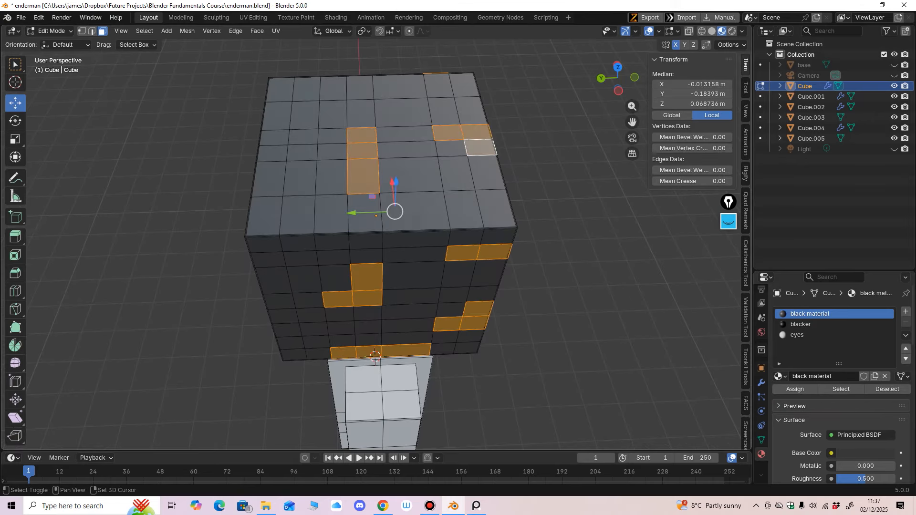
Assign the blacker material to the selected side and top faces, and clear the selection
{"action": "middle_click_drag", "start_coordinate": [479, 157], "coordinate": [595, 92]}
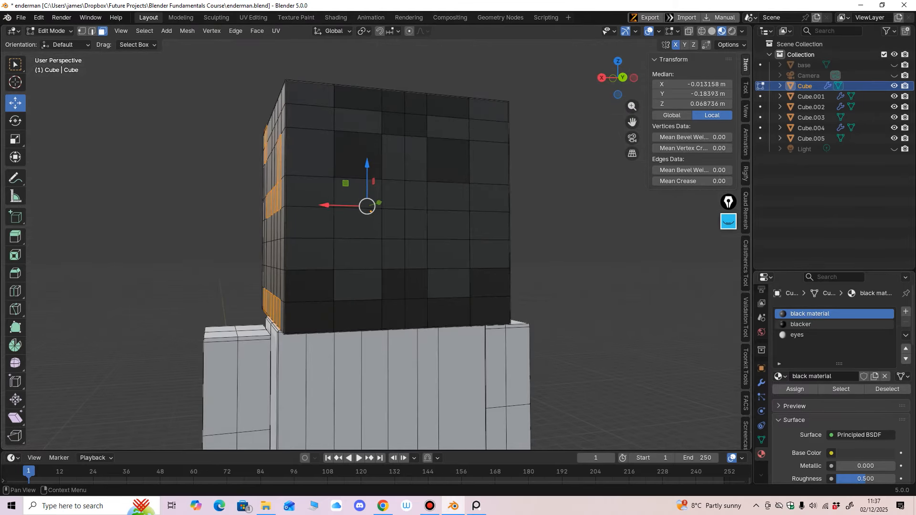
{"action": "left_click", "coordinate": [801, 324]}
{"action": "left_click", "coordinate": [795, 389]}
{"action": "middle_click_drag", "start_coordinate": [487, 234], "coordinate": [462, 217]}
{"action": "key", "text": "alt+a"}
In back view, select the two outer faces on each side of the fourth row and assign the eyes material
{"action": "key", "text": "ctrl+KP_1"}
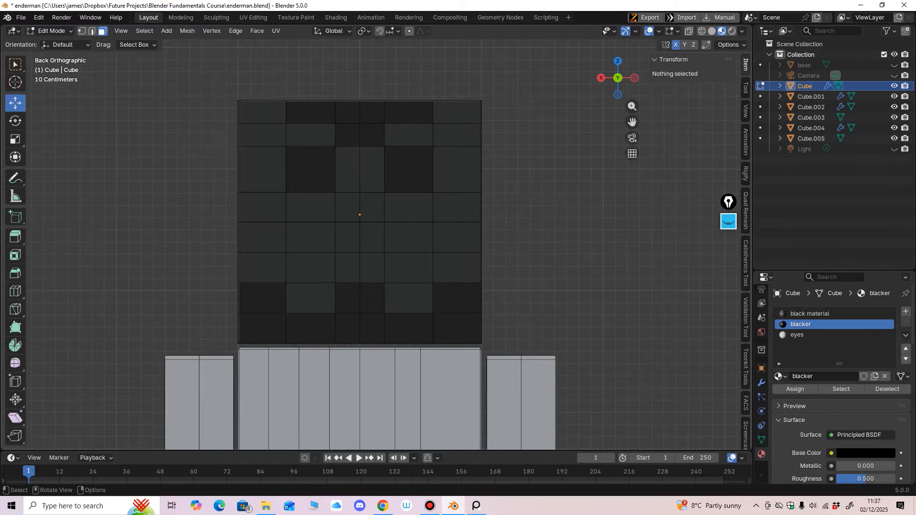
{"action": "left_click", "coordinate": [409, 207]}
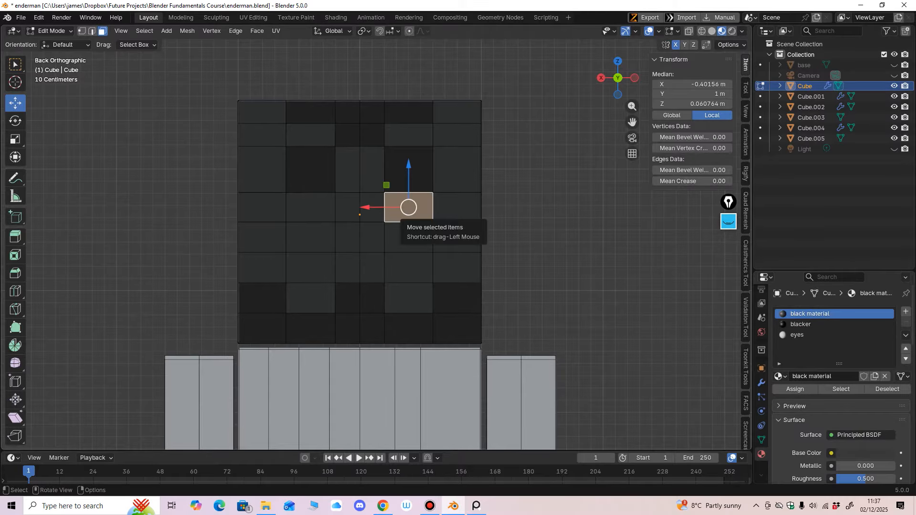
{"action": "left_click", "coordinate": [457, 207], "text": "shift"}
{"action": "left_click", "coordinate": [261, 207], "text": "shift"}
{"action": "left_click", "coordinate": [311, 207], "text": "shift"}
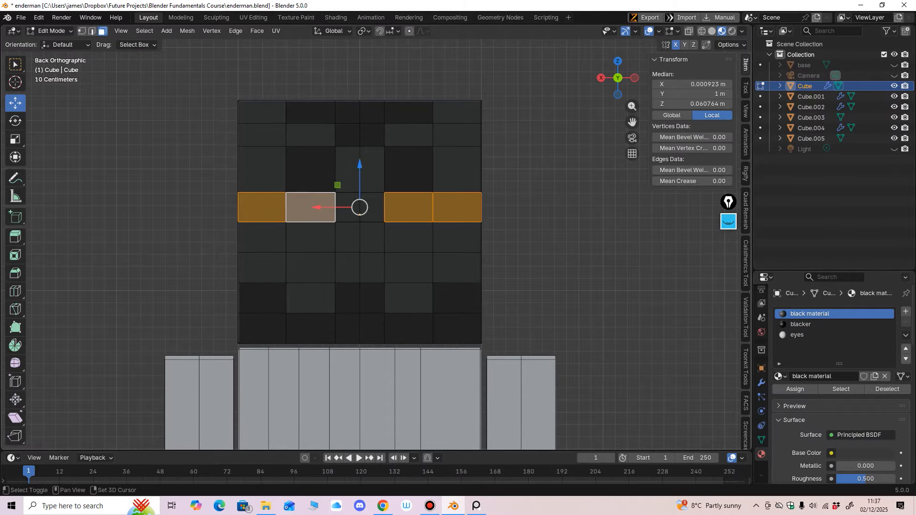
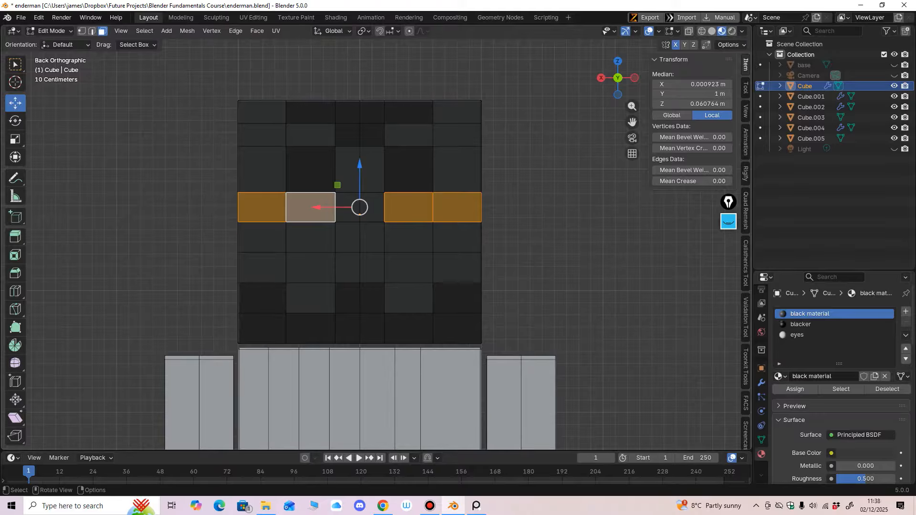
{"action": "left_click", "coordinate": [796, 334]}
{"action": "left_click", "coordinate": [794, 389]}
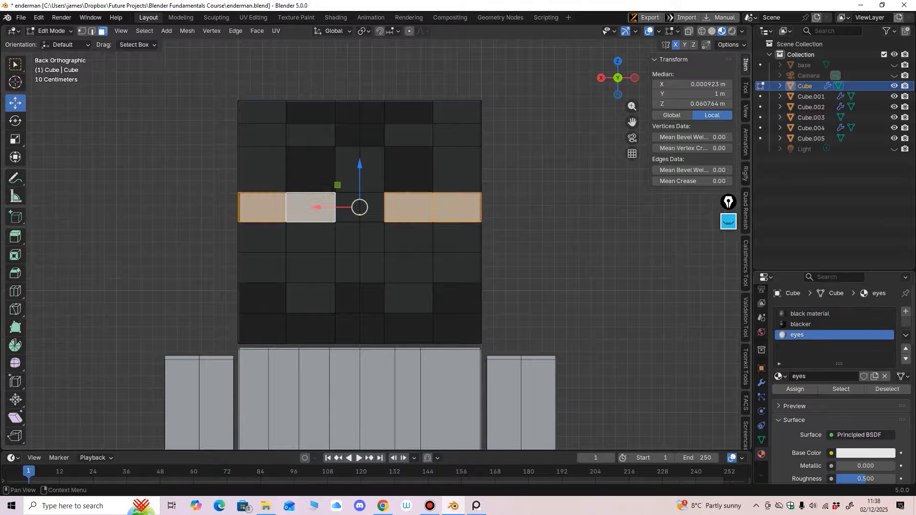
Change the eyes material's base color to a bright magenta purple
{"action": "left_click", "coordinate": [865, 453]}
{"action": "left_click_drag", "start_coordinate": [852, 327], "coordinate": [864, 328]}
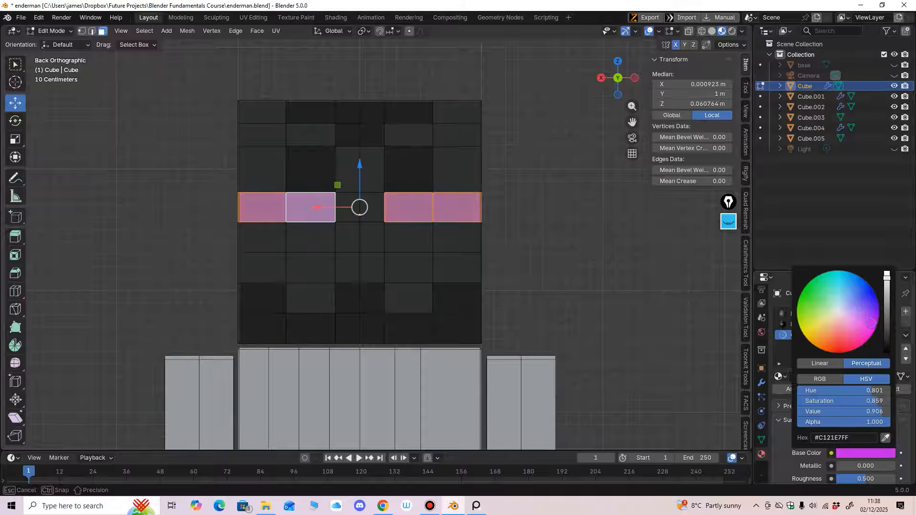
{"action": "left_click_drag", "start_coordinate": [870, 323], "coordinate": [875, 317]}
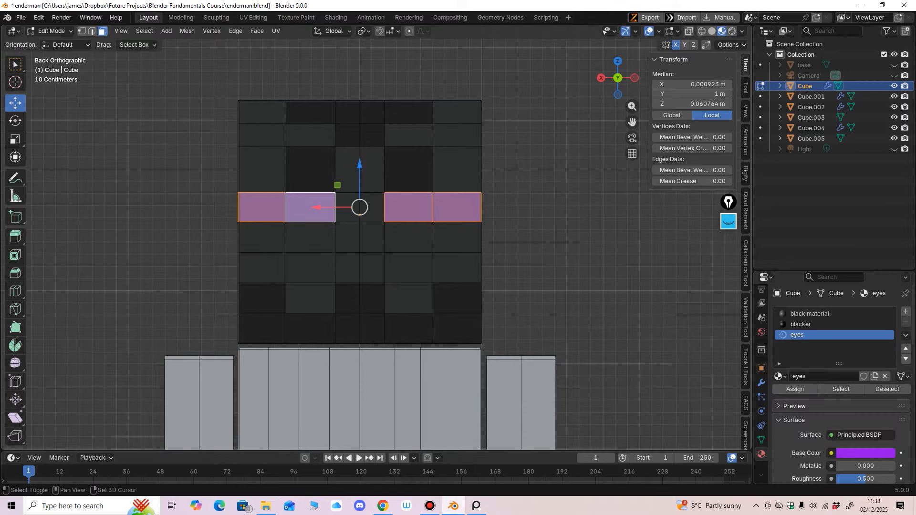
{"action": "scroll", "coordinate": [311, 207], "scroll_direction": "up", "scroll_amount": 1}
{"action": "left_click", "coordinate": [310, 207]}
{"action": "mouse_move", "coordinate": [310, 207]}
{"action": "middle_mouse_down"}
{"action": "mouse_move", "coordinate": [345, 217]}
{"action": "mouse_move", "coordinate": [315, 213]}
{"action": "middle_mouse_up"}
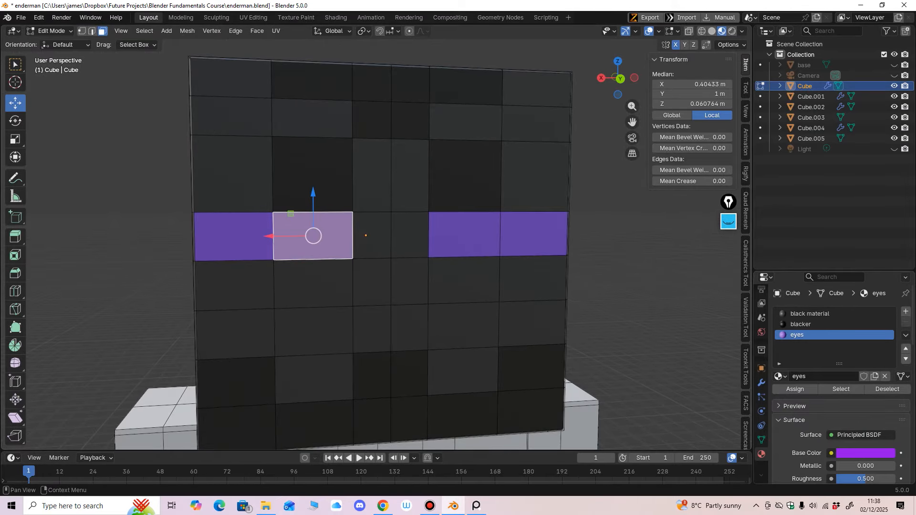
{"action": "left_click", "coordinate": [866, 452]}
{"action": "left_click_drag", "start_coordinate": [874, 316], "coordinate": [873, 318]}
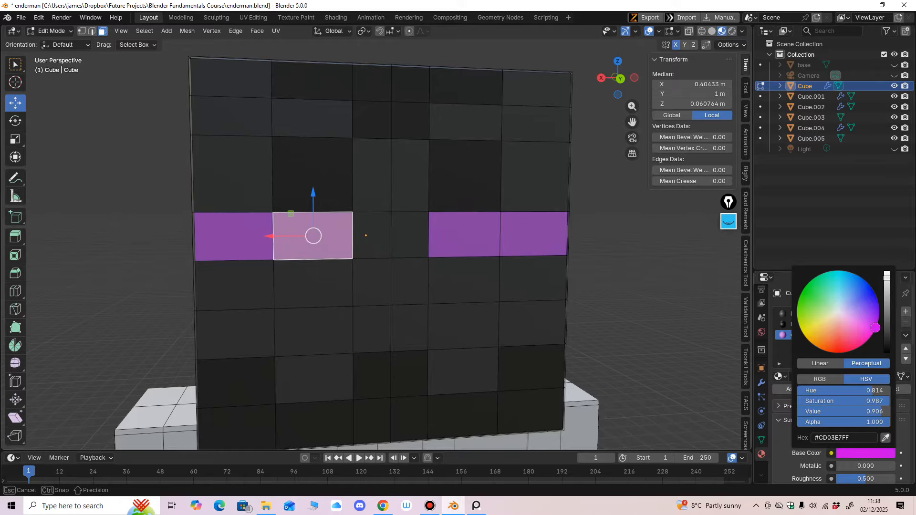
{"action": "middle_click_drag", "start_coordinate": [539, 286], "coordinate": [527, 282], "text": "alt"}
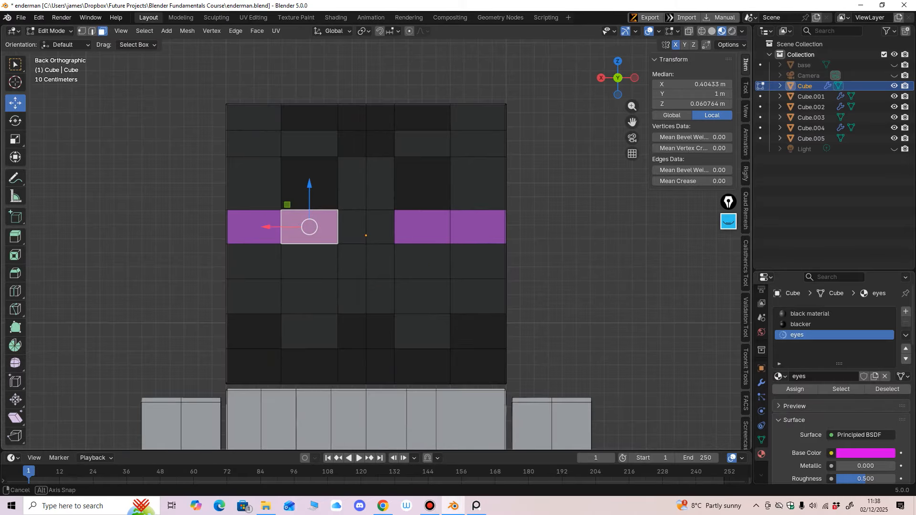
Check the head's coloring in Object Mode and return to Edit Mode
{"action": "left_click", "coordinate": [51, 31]}
{"action": "left_click", "coordinate": [58, 43]}
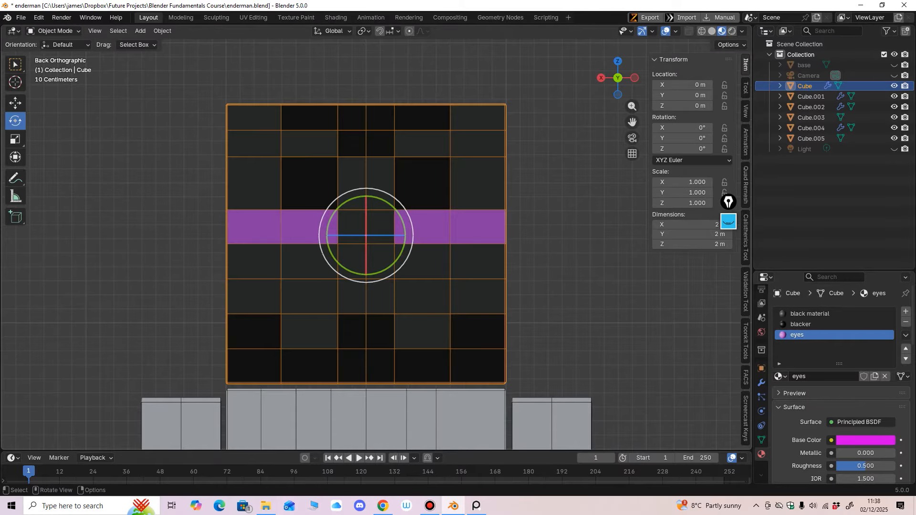
{"action": "left_click", "coordinate": [53, 30]}
{"action": "left_click", "coordinate": [54, 54]}
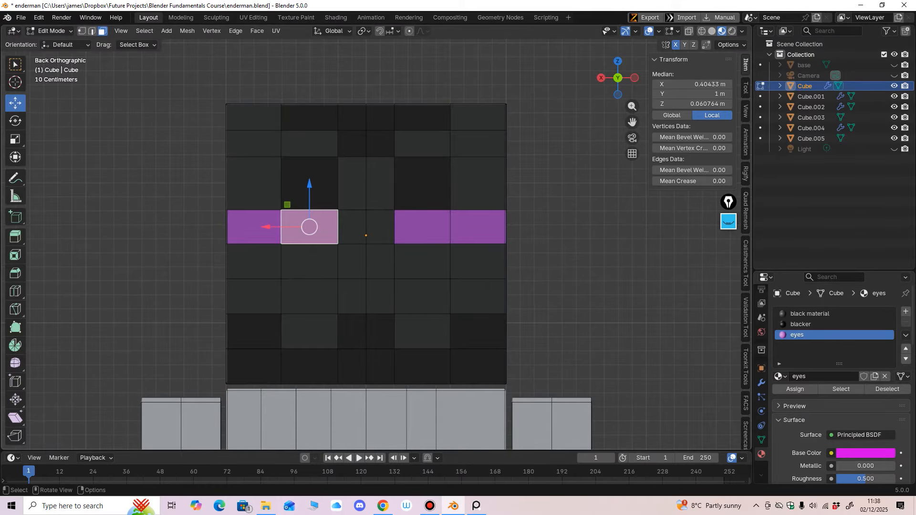
Add a vertical loop cut through the inner section of each purple eye on the head
{"action": "key", "text": "ctrl+r"}
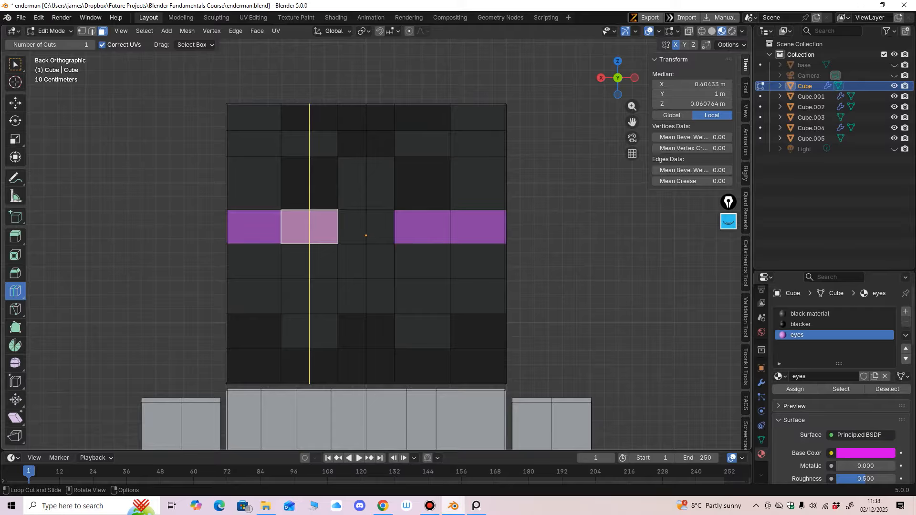
{"action": "left_click", "coordinate": [309, 216]}
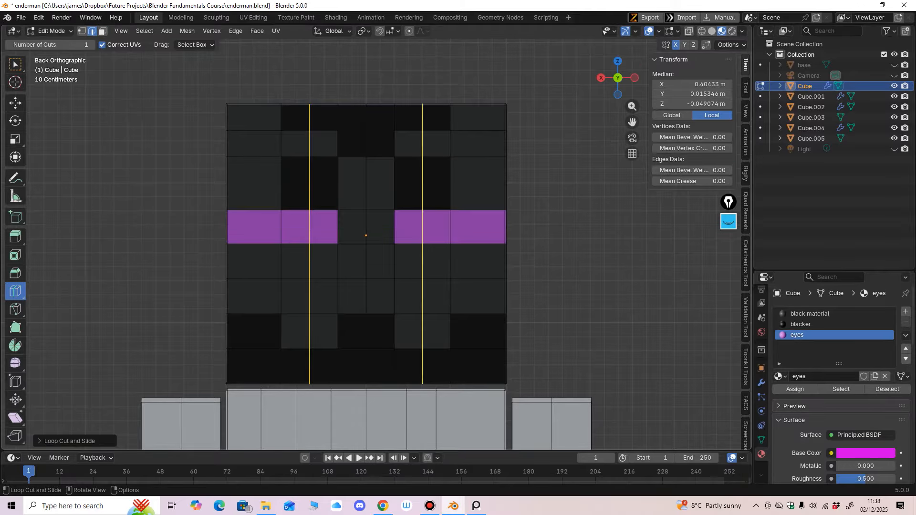
{"action": "left_click", "coordinate": [422, 215]}
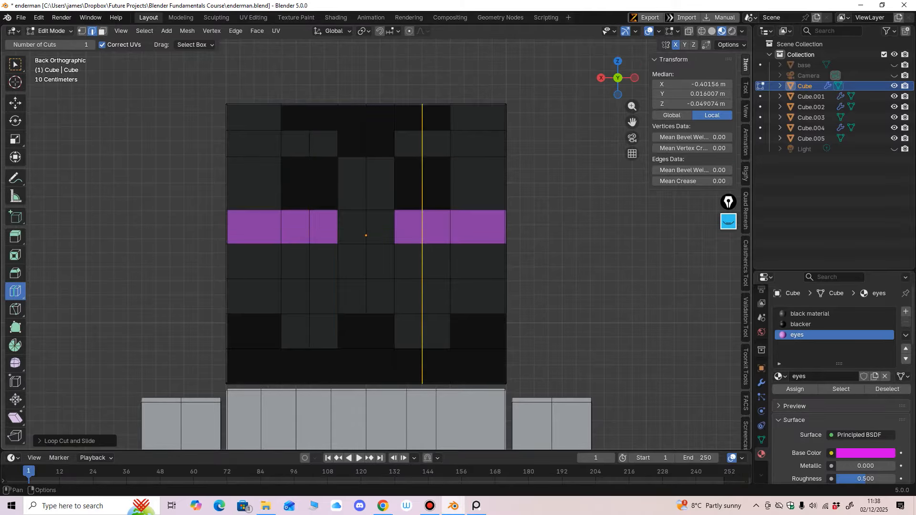
Add a new material slot to the head in Object Mode with a new material named "eyes darker"
{"action": "key", "text": "Tab"}
{"action": "left_click", "coordinate": [905, 311]}
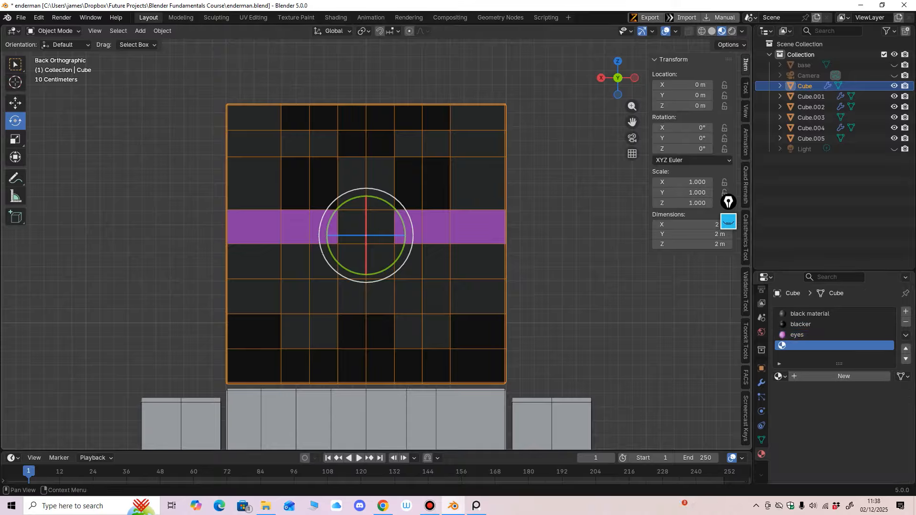
{"action": "left_click", "coordinate": [839, 376]}
{"action": "double_click", "coordinate": [810, 345]}
{"action": "type", "text": "eyes darke"}
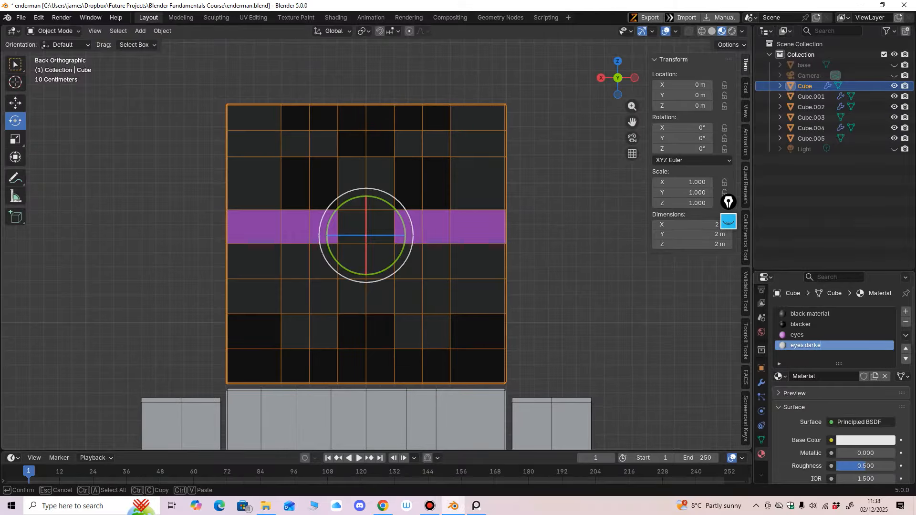
{"action": "type", "text": "r"}
{"action": "key", "text": "Return"}
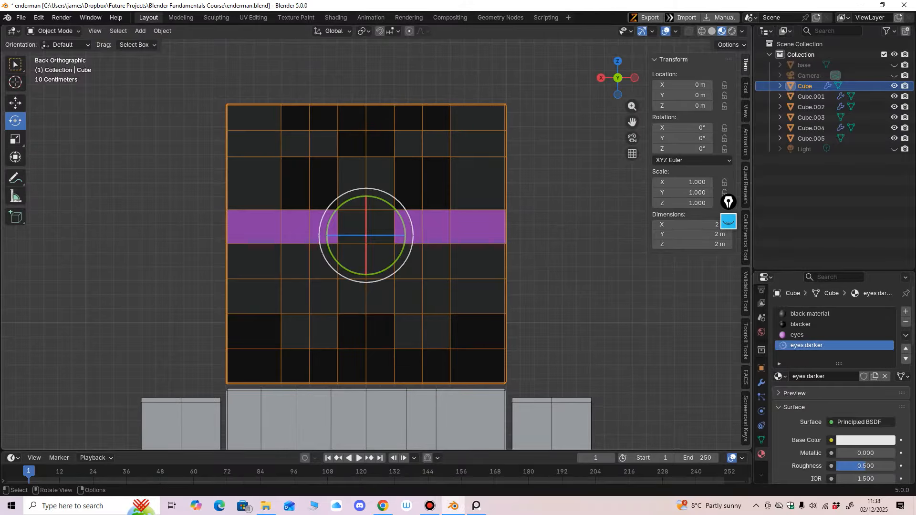
Return to Edit Mode and select the middle face of each purple eye with face selection
{"action": "left_click", "coordinate": [53, 31]}
{"action": "left_click", "coordinate": [53, 49]}
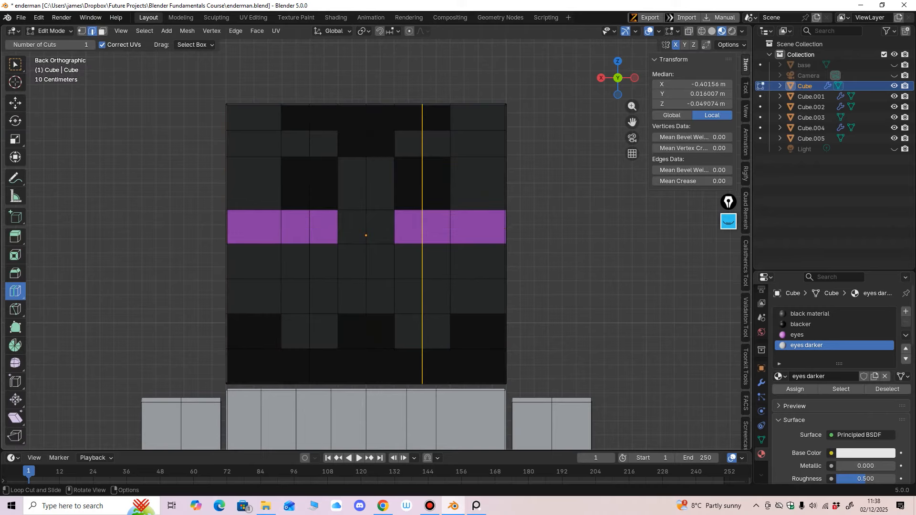
{"action": "left_click", "coordinate": [15, 103]}
{"action": "left_click", "coordinate": [309, 227]}
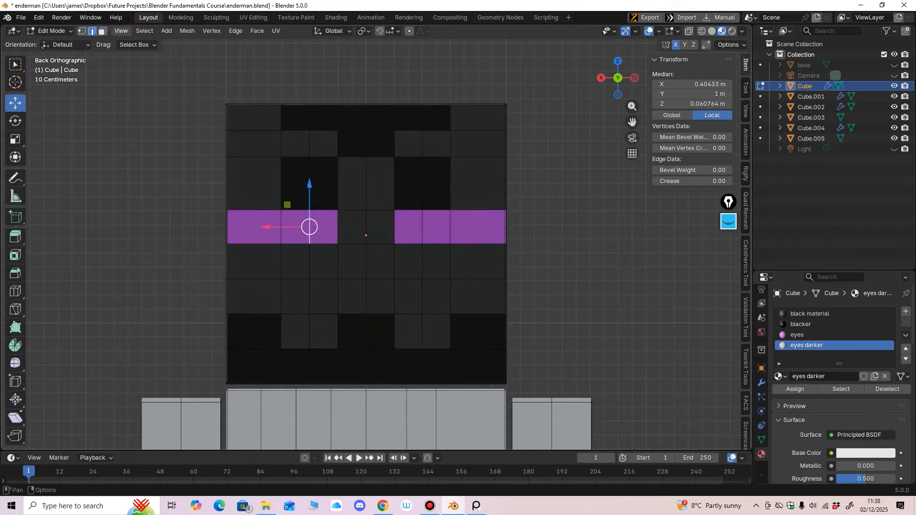
{"action": "key", "text": "3"}
{"action": "left_click", "coordinate": [295, 227]}
{"action": "left_click", "coordinate": [436, 227], "text": "shift"}
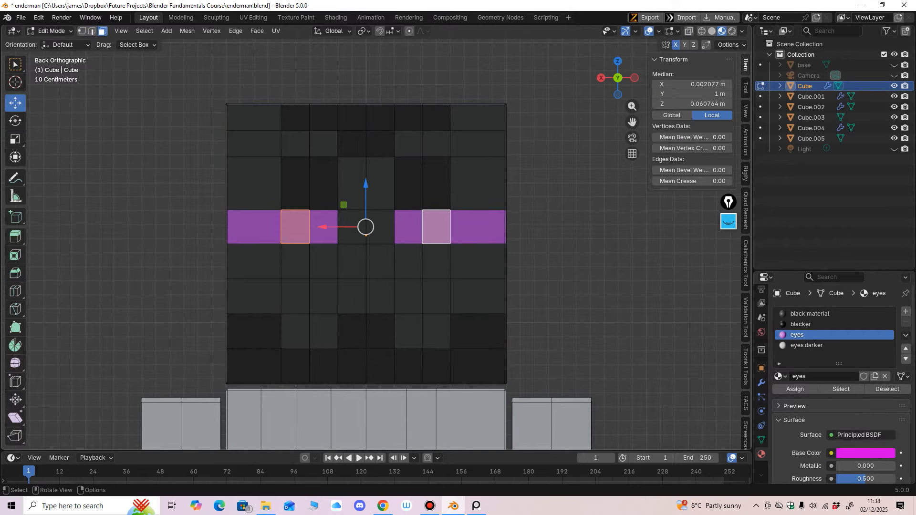
Copy the eyes material's base color #D300E7FF to the eyes darker material and darken it to a deep purple
{"action": "left_click", "coordinate": [807, 346]}
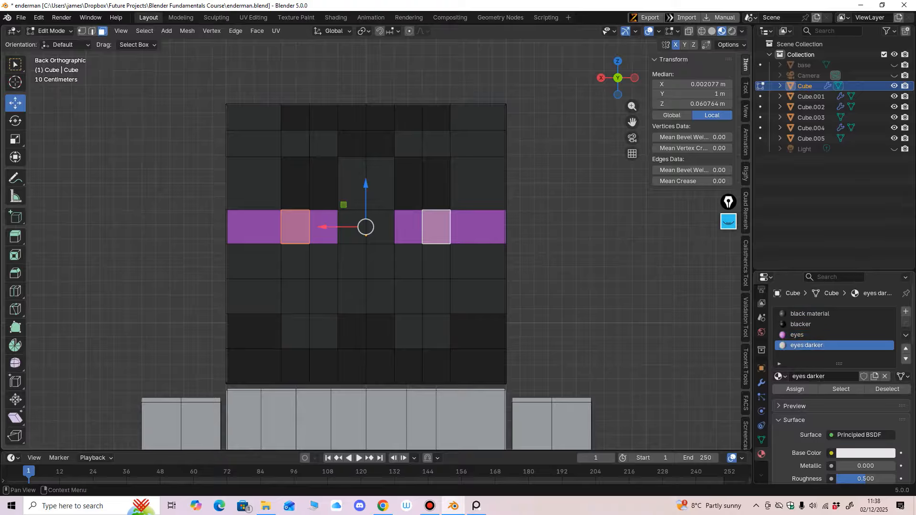
{"action": "scroll", "coordinate": [807, 345], "scroll_direction": "down", "scroll_amount": 1}
{"action": "left_click", "coordinate": [804, 314]}
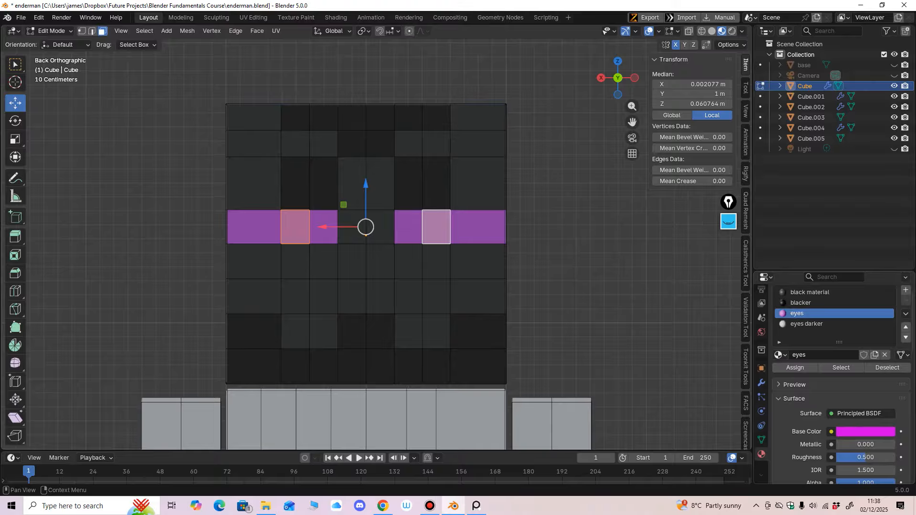
{"action": "left_click", "coordinate": [865, 432]}
{"action": "left_click", "coordinate": [844, 416]}
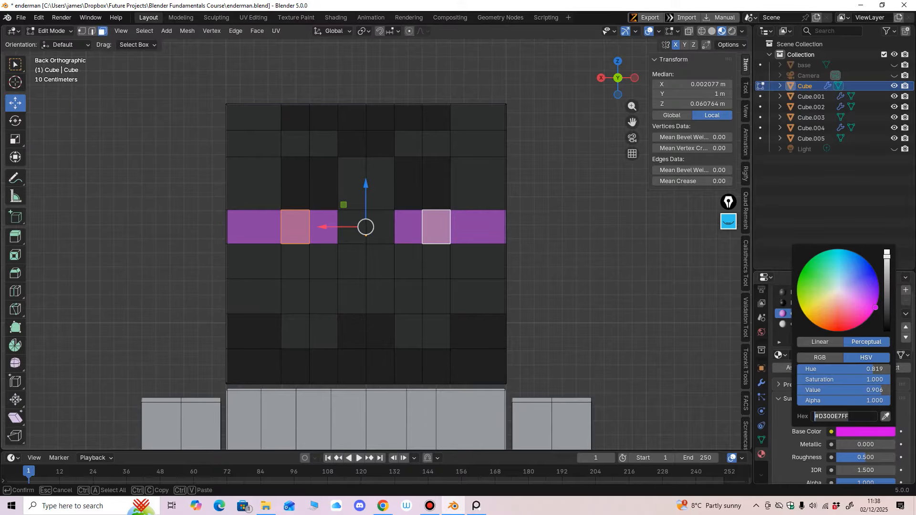
{"action": "key", "text": "Return"}
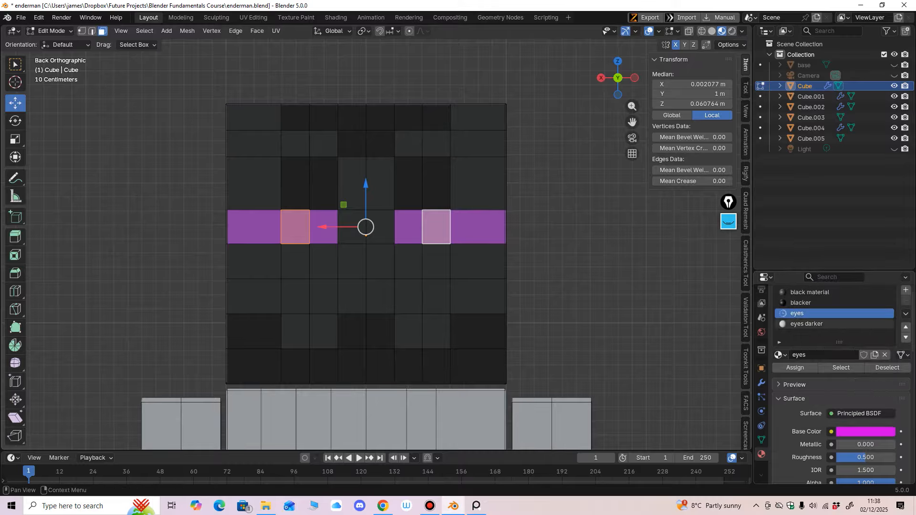
{"action": "left_click", "coordinate": [807, 323]}
{"action": "left_click", "coordinate": [865, 431]}
{"action": "left_click", "coordinate": [844, 416]}
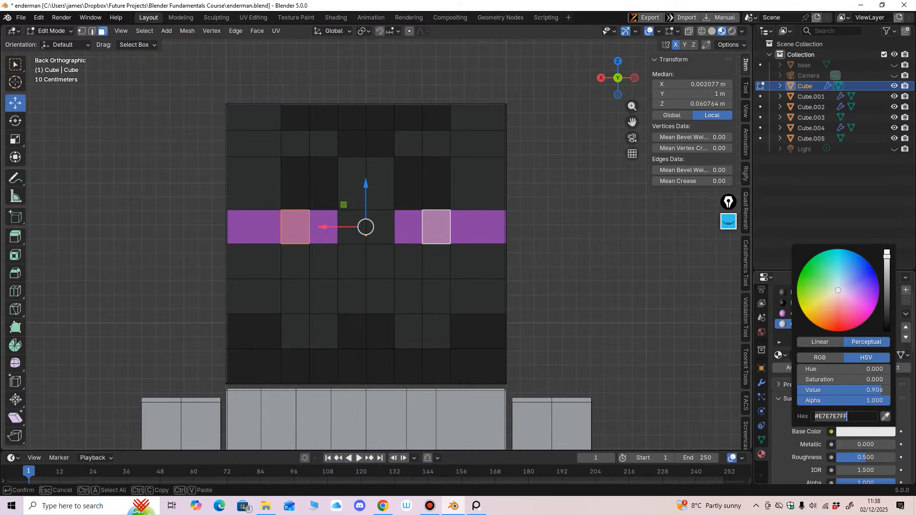
{"action": "key", "text": "Return"}
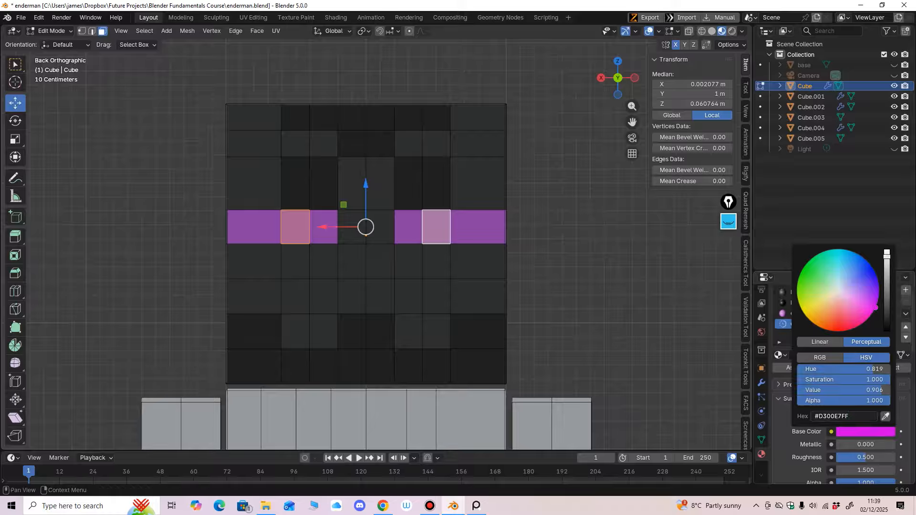
{"action": "left_click", "coordinate": [866, 432]}
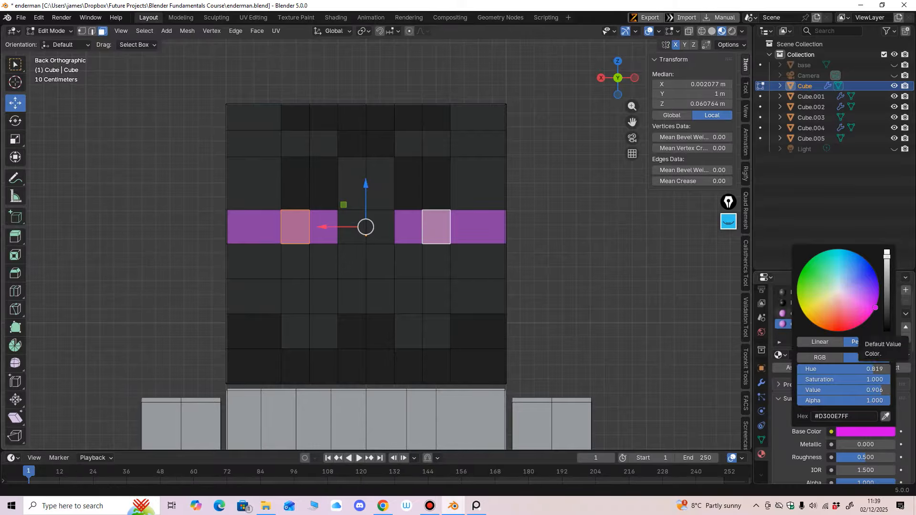
{"action": "left_click_drag", "start_coordinate": [887, 258], "coordinate": [887, 289]}
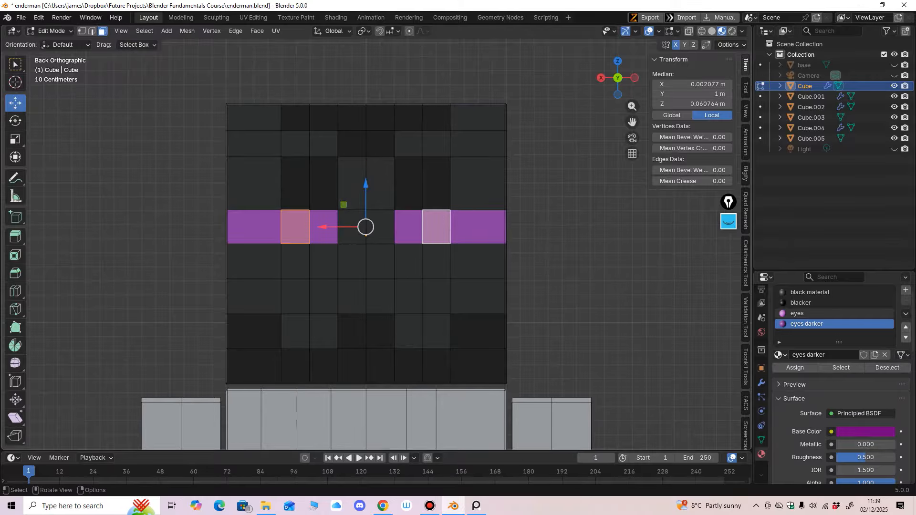
Assign the eyes darker material to the middle face of each eye, and clear the selection
{"action": "key", "text": "alt+a"}
{"action": "left_click", "coordinate": [295, 226]}
{"action": "left_click", "coordinate": [436, 227], "text": "shift"}
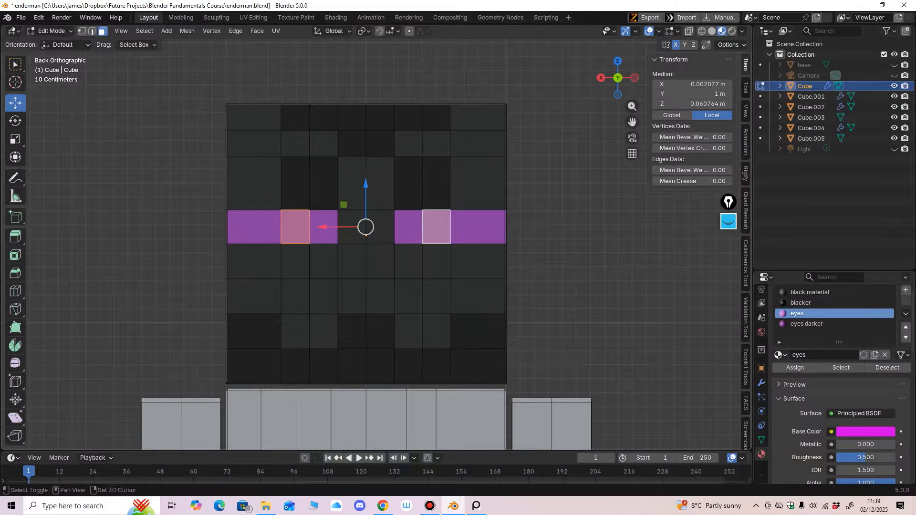
{"action": "left_click", "coordinate": [806, 323]}
{"action": "left_click", "coordinate": [795, 367]}
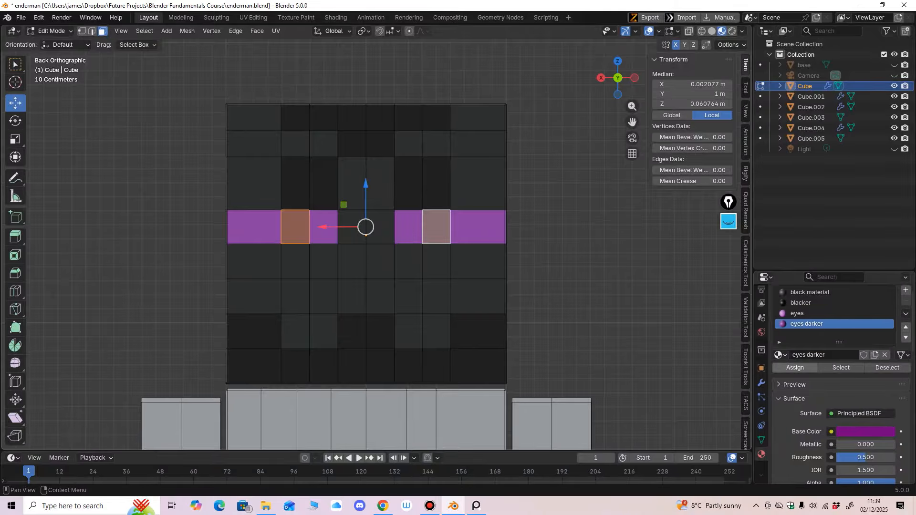
{"action": "key", "text": "alt+a"}
Select all vertices in the head's lower rows, including hidden ones, and raise them to narrow the row just below the eyes
{"action": "middle_click_drag", "start_coordinate": [548, 229], "coordinate": [597, 329]}
{"action": "middle_click_drag", "start_coordinate": [597, 329], "coordinate": [549, 341]}
{"action": "middle_click_drag", "start_coordinate": [549, 341], "coordinate": [551, 306], "text": "ctrl"}
{"action": "key", "text": "ctrl+KP_1"}
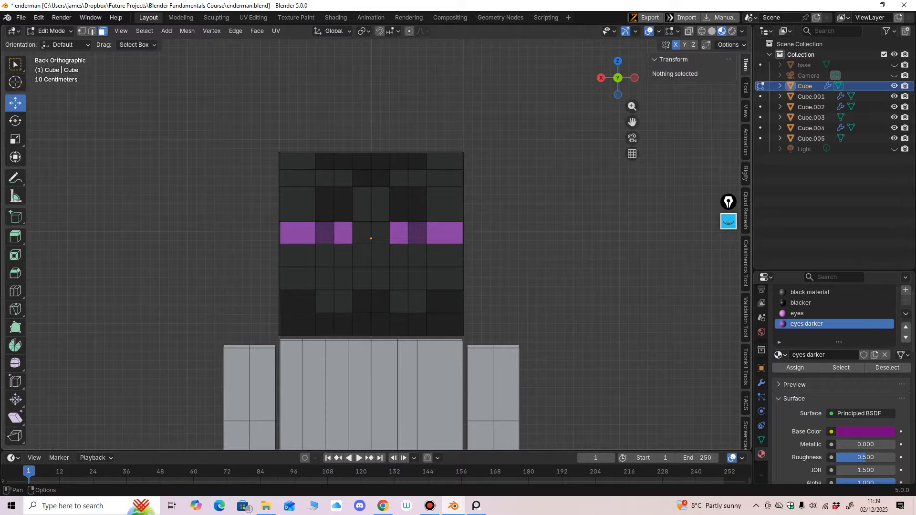
{"action": "left_click", "coordinate": [712, 31]}
{"action": "left_click", "coordinate": [721, 31]}
{"action": "key", "text": "1"}
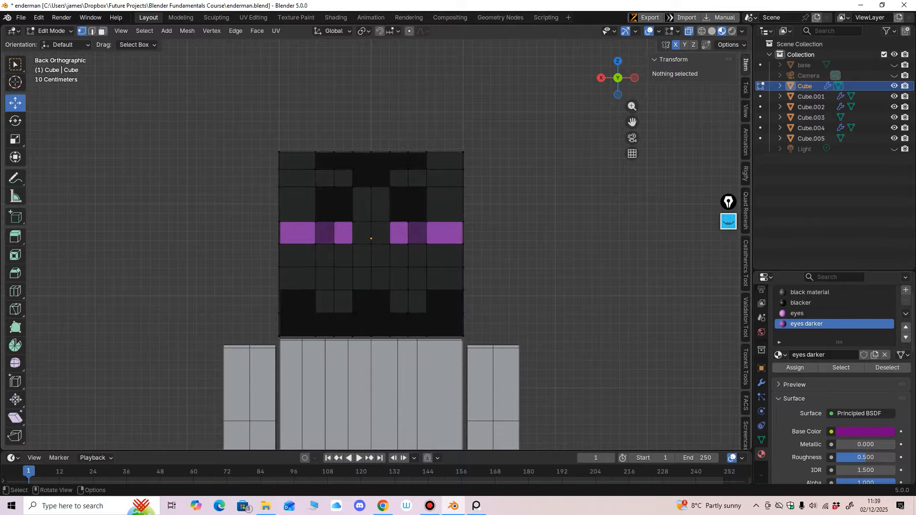
{"action": "left_click_drag", "start_coordinate": [246, 256], "coordinate": [527, 362]}
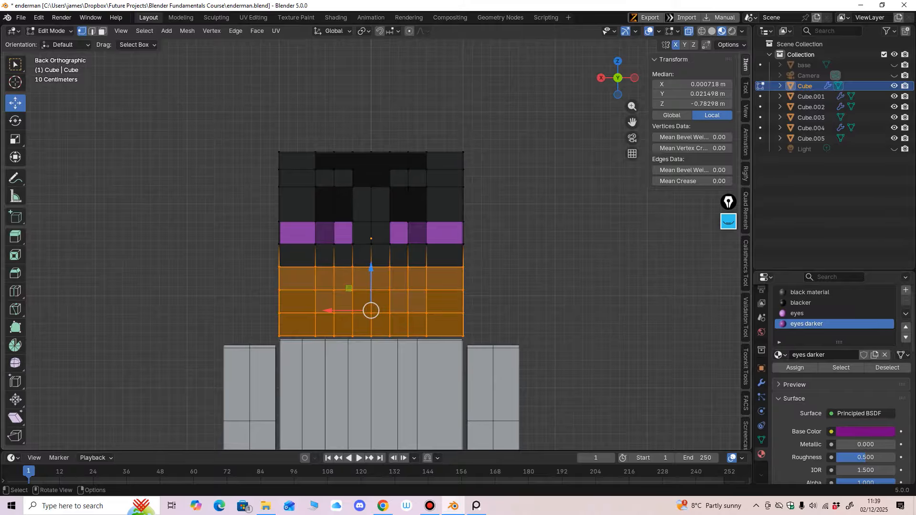
{"action": "left_click_drag", "start_coordinate": [371, 286], "coordinate": [371, 279]}
{"action": "mouse_move", "coordinate": [371, 278]}
{"action": "middle_mouse_down"}
{"action": "mouse_move", "coordinate": [405, 281]}
{"action": "mouse_move", "coordinate": [381, 281]}
{"action": "middle_mouse_up"}
Raise the head's lowest vertex rows further, shortening the head to about 1.7 m tall
{"action": "left_click_drag", "start_coordinate": [371, 263], "coordinate": [371, 259]}
{"action": "middle_click_drag", "start_coordinate": [374, 256], "coordinate": [401, 220], "text": "shift"}
{"action": "left_click_drag", "start_coordinate": [394, 260], "coordinate": [394, 248]}
{"action": "key", "text": "ctrl+z"}
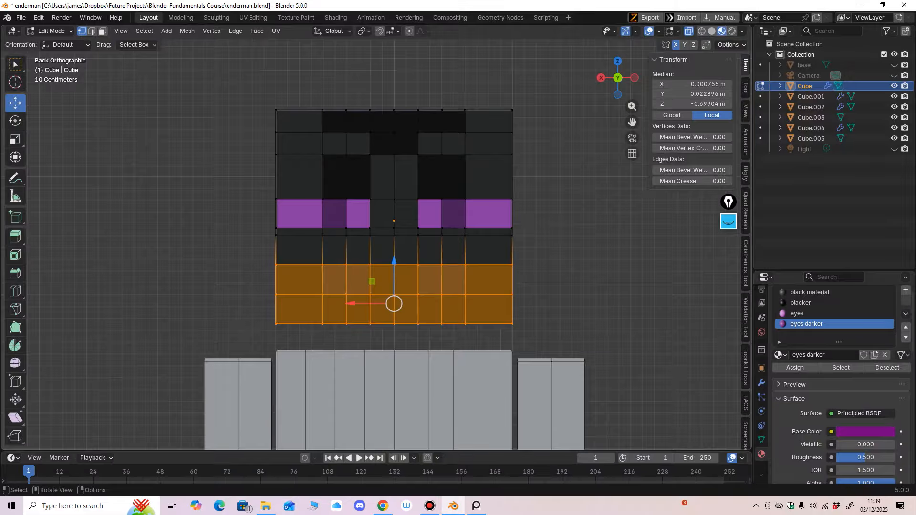
{"action": "left_click_drag", "start_coordinate": [245, 275], "coordinate": [561, 348]}
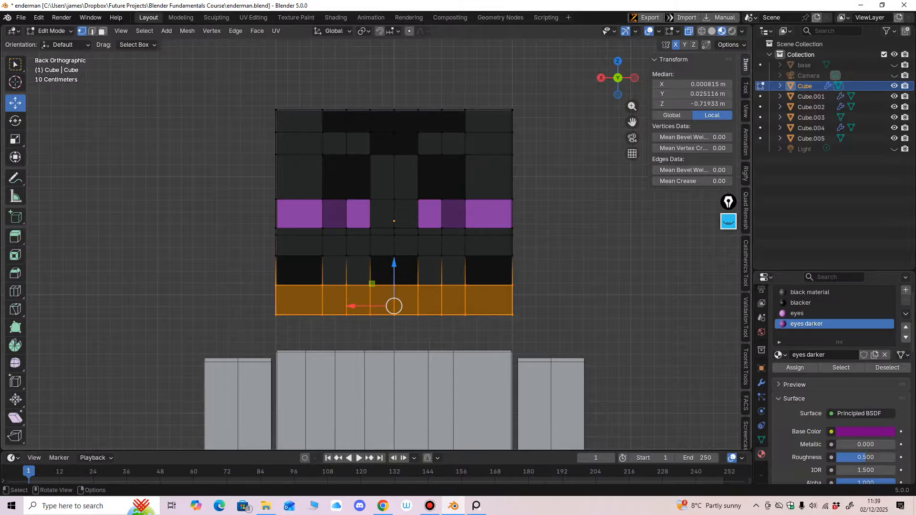
{"action": "left_click_drag", "start_coordinate": [394, 265], "coordinate": [394, 252]}
Move the whole head down about 0.32 m in Object Mode so it sits on the torso
{"action": "key", "text": "Tab"}
{"action": "scroll", "coordinate": [394, 252], "scroll_direction": "down", "scroll_amount": 4}
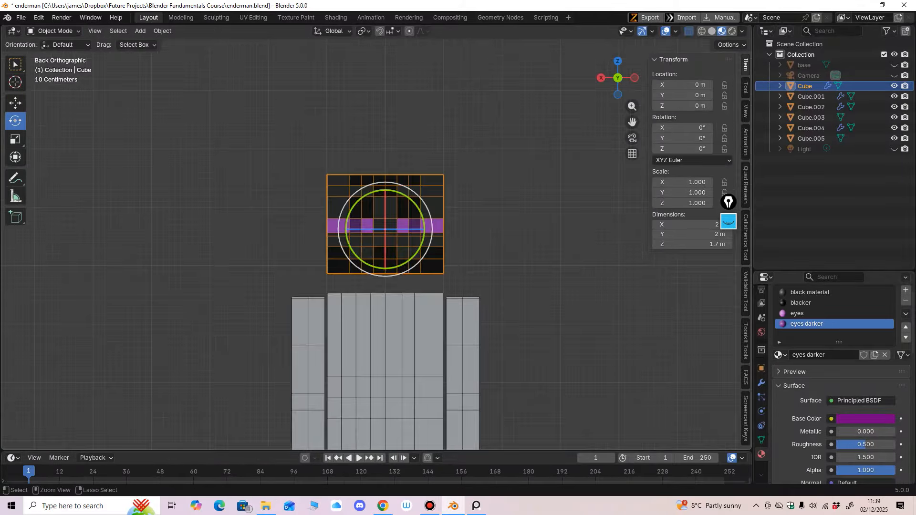
{"action": "left_click", "coordinate": [16, 103]}
{"action": "left_click_drag", "start_coordinate": [385, 187], "coordinate": [385, 206]}
{"action": "middle_click_drag", "start_coordinate": [385, 206], "coordinate": [498, 200]}
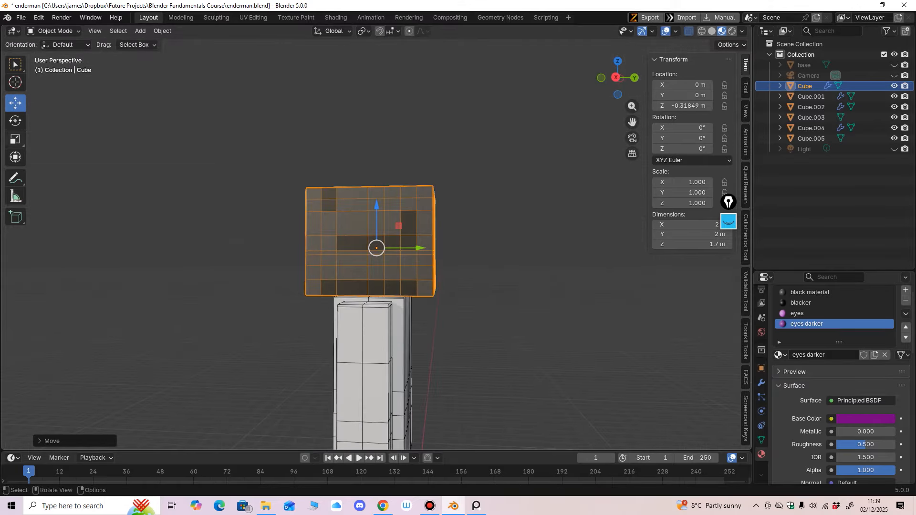
Scale the head along the Y axis to about 0.936
{"action": "left_click", "coordinate": [16, 140]}
{"action": "key", "text": "KP_3"}
{"action": "left_click_drag", "start_coordinate": [413, 248], "coordinate": [410, 248]}
{"action": "middle_click_drag", "start_coordinate": [410, 249], "coordinate": [441, 248]}
{"action": "left_click", "coordinate": [53, 31]}
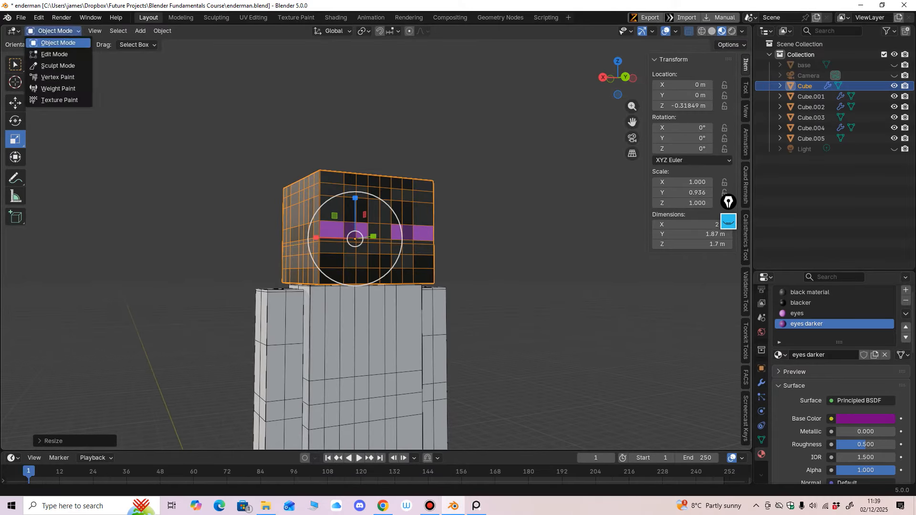
{"action": "middle_click_drag", "start_coordinate": [296, 200], "coordinate": [296, 205]}
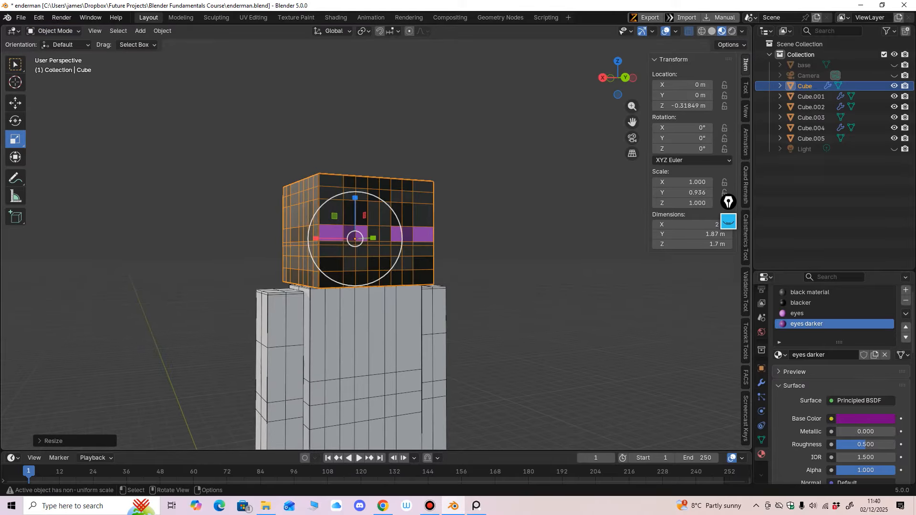
Deselect the head and examine its face up close from the front
{"action": "left_click", "coordinate": [15, 103]}
{"action": "middle_click_drag", "start_coordinate": [210, 158], "coordinate": [179, 120]}
{"action": "left_click", "coordinate": [196, 165]}
{"action": "scroll", "coordinate": [195, 157], "scroll_direction": "up", "scroll_amount": 1}
{"action": "scroll", "coordinate": [184, 119], "scroll_direction": "up", "scroll_amount": 1}
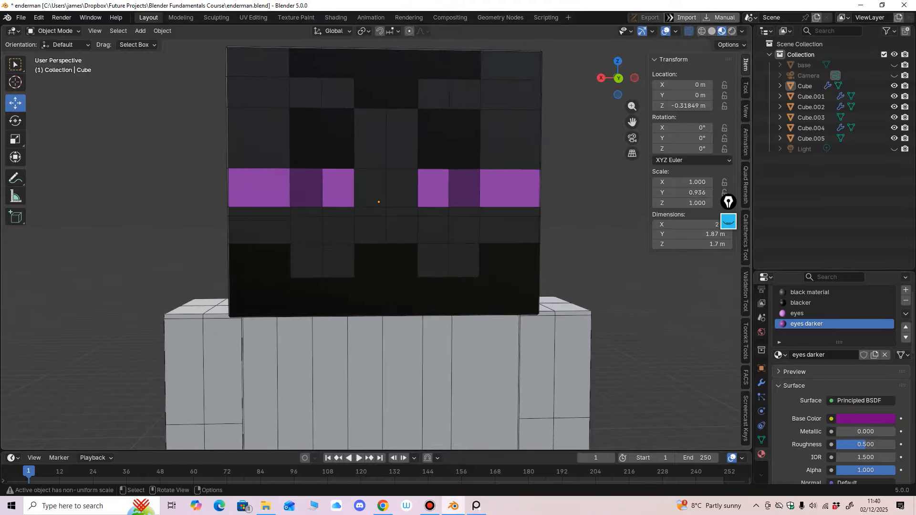
{"action": "scroll", "coordinate": [179, 119], "scroll_direction": "up", "scroll_amount": 1}
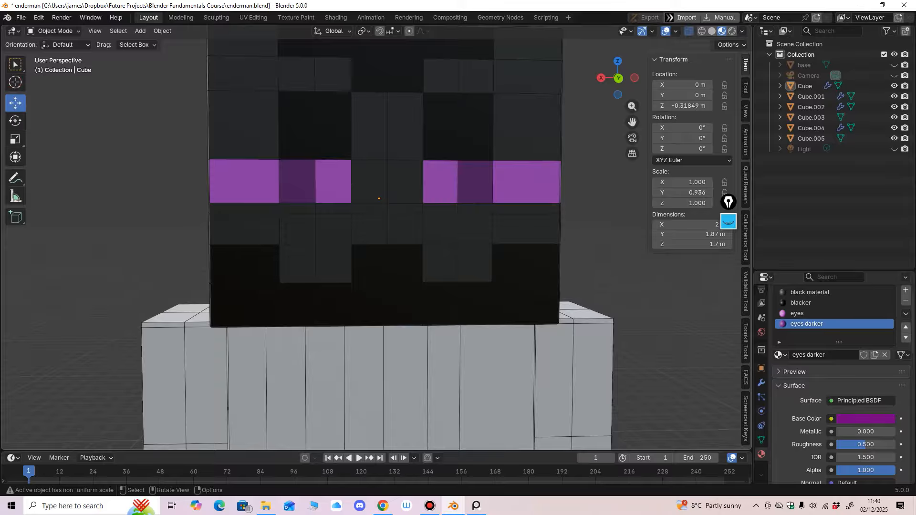
Assign the blacker material to the two faces below each eye in the second row down
{"action": "left_click", "coordinate": [55, 31]}
{"action": "left_click", "coordinate": [53, 54]}
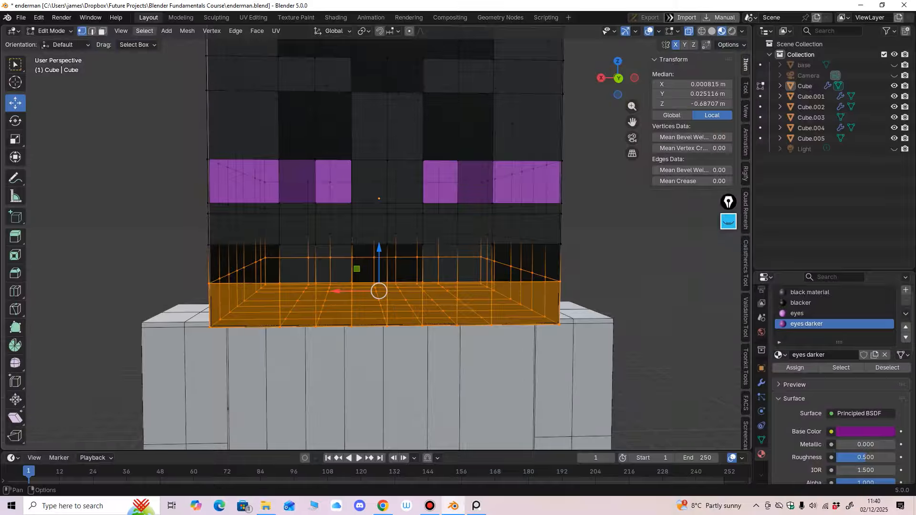
{"action": "left_click", "coordinate": [102, 31]}
{"action": "mouse_move", "coordinate": [181, 138]}
{"action": "middle_mouse_down"}
{"action": "mouse_move", "coordinate": [199, 134]}
{"action": "mouse_move", "coordinate": [181, 125]}
{"action": "middle_mouse_up"}
{"action": "left_click", "coordinate": [293, 216]}
{"action": "left_click", "coordinate": [330, 216], "text": "shift"}
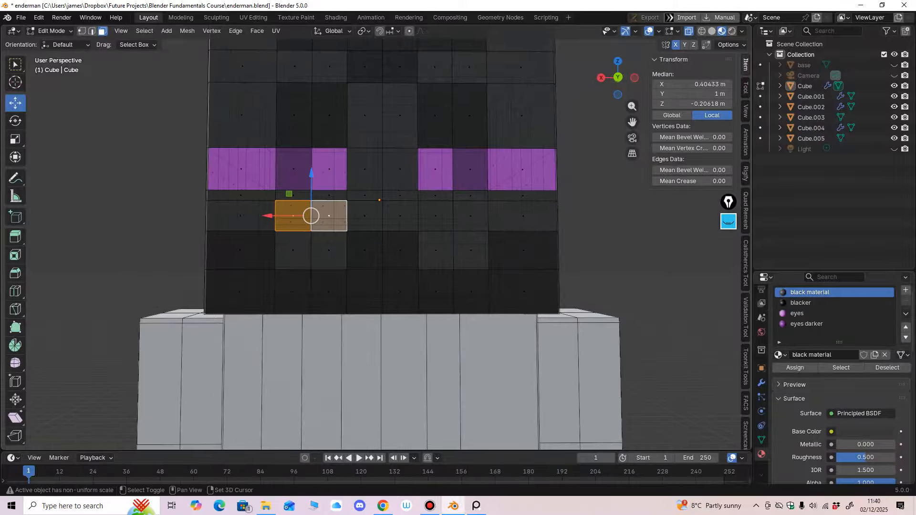
{"action": "left_click", "coordinate": [435, 215], "text": "shift"}
{"action": "left_click", "coordinate": [471, 216], "text": "shift"}
{"action": "left_click", "coordinate": [800, 302]}
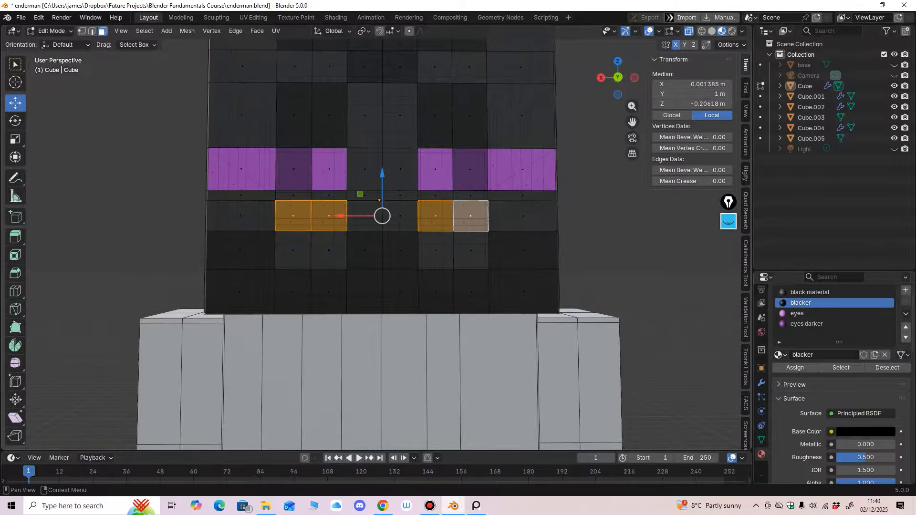
{"action": "left_click", "coordinate": [795, 367]}
Return to Object Mode and inspect the face up close in the orthographic back view
{"action": "scroll", "coordinate": [477, 210], "scroll_direction": "down", "scroll_amount": 3}
{"action": "middle_click_drag", "start_coordinate": [477, 209], "coordinate": [489, 213]}
{"action": "left_click", "coordinate": [52, 31]}
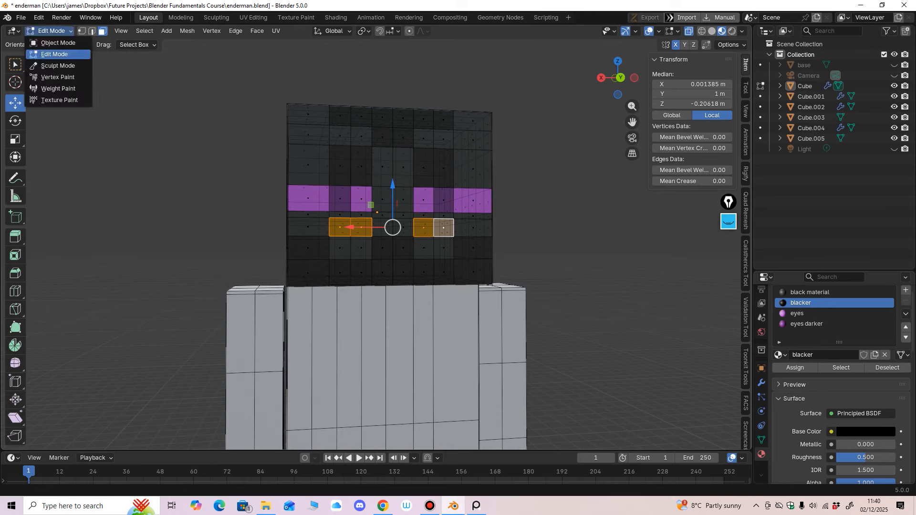
{"action": "left_click", "coordinate": [53, 42]}
{"action": "mouse_move", "coordinate": [429, 214]}
{"action": "middle_mouse_down"}
{"action": "mouse_move", "coordinate": [460, 222]}
{"action": "mouse_move", "coordinate": [441, 230]}
{"action": "mouse_move", "coordinate": [429, 219]}
{"action": "middle_mouse_up"}
{"action": "scroll", "coordinate": [442, 230], "scroll_direction": "up", "scroll_amount": 2}
{"action": "scroll", "coordinate": [429, 220], "scroll_direction": "up", "scroll_amount": 3}
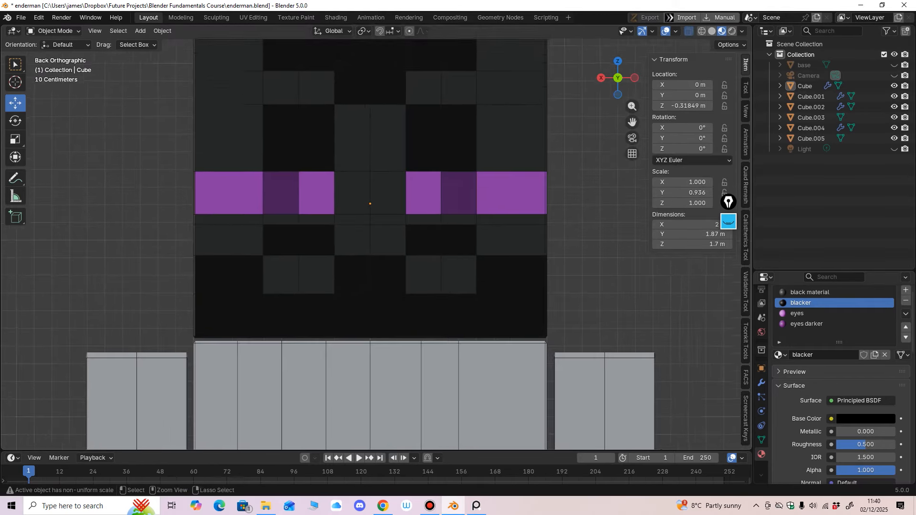
In Edit Mode, select the horizontal edge loop just below the head's eyes and dissolve its edges
{"action": "left_click", "coordinate": [54, 32]}
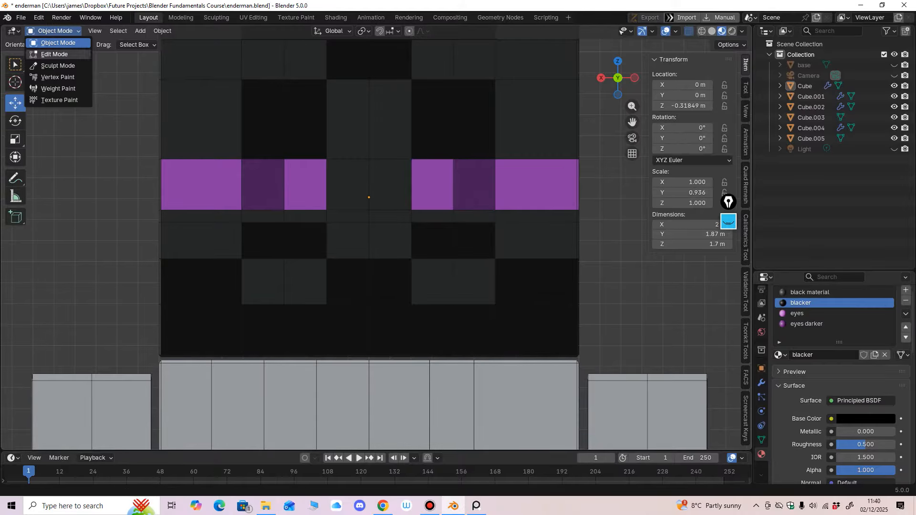
{"action": "left_click", "coordinate": [52, 54]}
{"action": "left_click", "coordinate": [53, 31]}
{"action": "left_click", "coordinate": [53, 55]}
{"action": "left_click", "coordinate": [92, 31]}
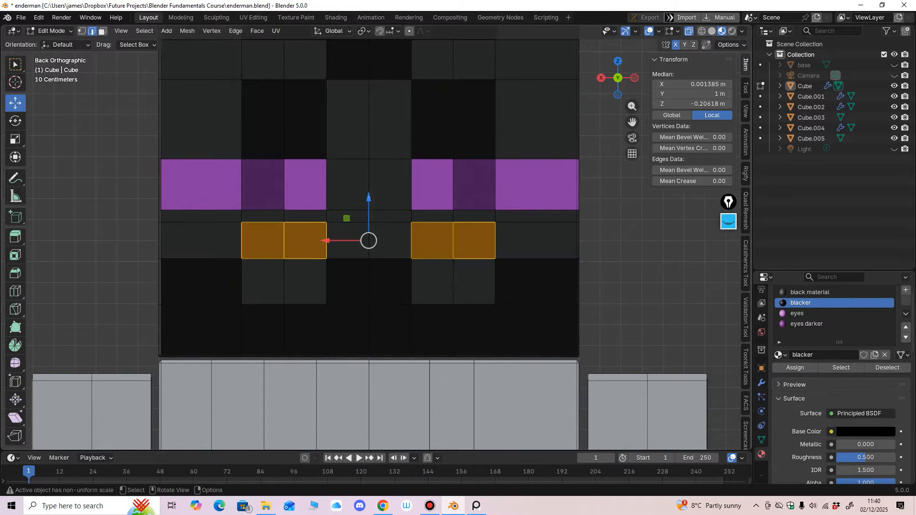
{"action": "left_click", "coordinate": [201, 223]}
{"action": "left_click", "coordinate": [144, 31]}
{"action": "mouse_move", "coordinate": [164, 193]}
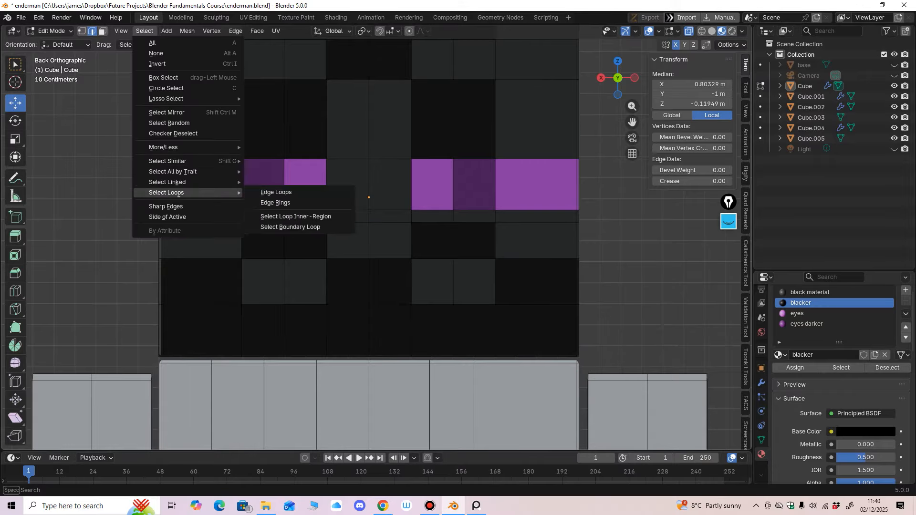
{"action": "left_click", "coordinate": [286, 192]}
{"action": "scroll", "coordinate": [370, 225], "scroll_direction": "down", "scroll_amount": 1}
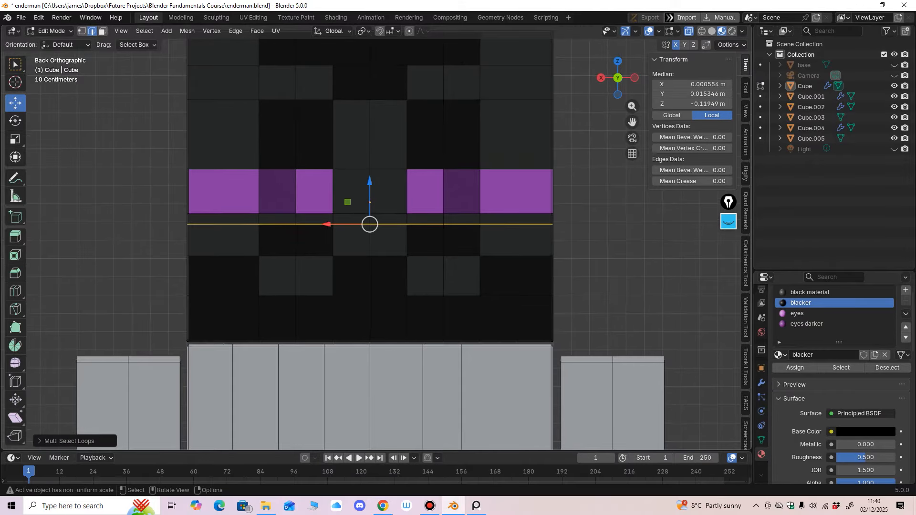
{"action": "key", "text": "x"}
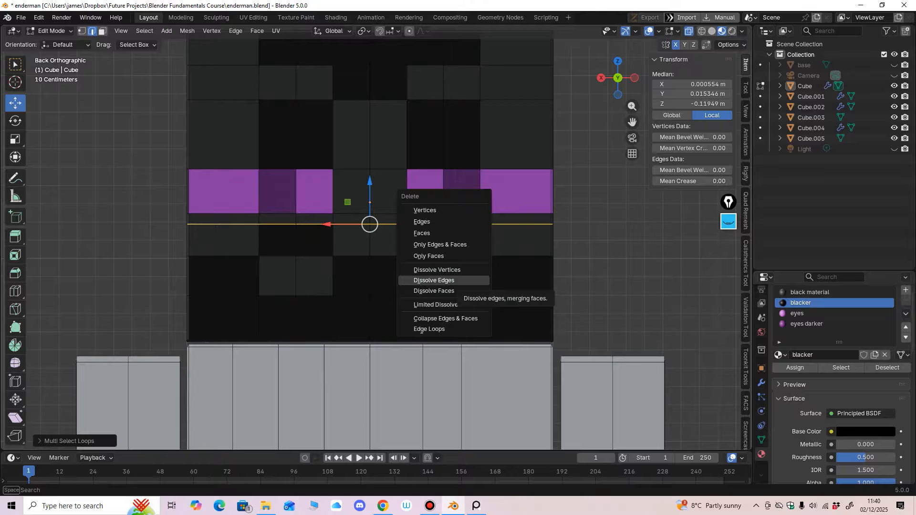
{"action": "key", "text": "Return"}
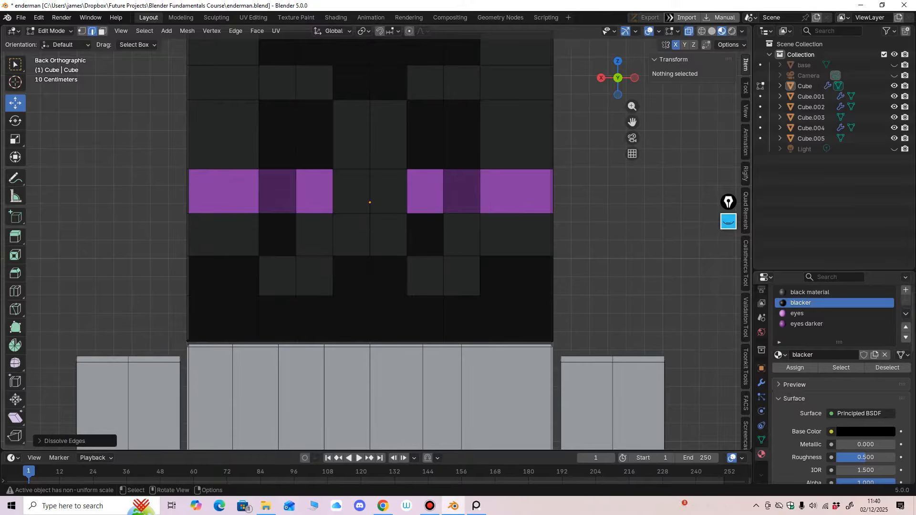
Assign the blacker material to the outstanding dark-grey face in each two-face block directly below the eyes
{"action": "key", "text": "3"}
{"action": "left_click", "coordinate": [314, 234]}
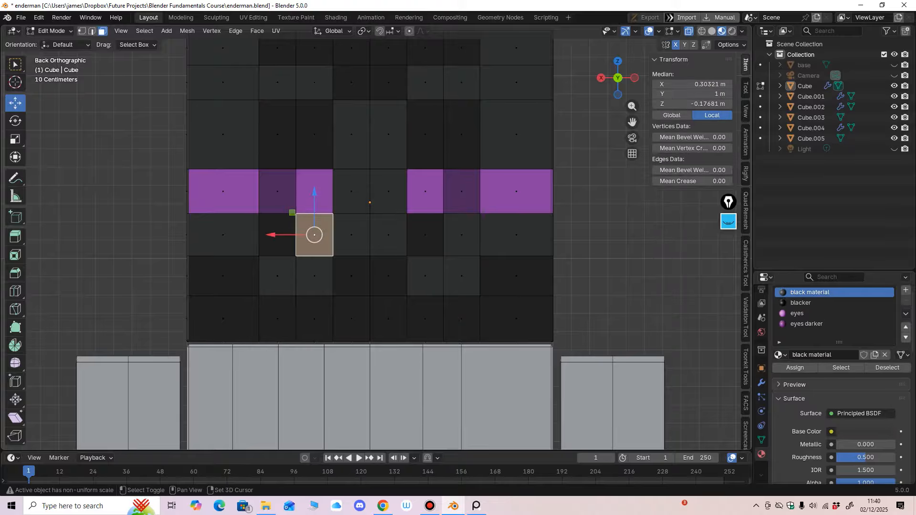
{"action": "left_click", "coordinate": [462, 235], "text": "shift"}
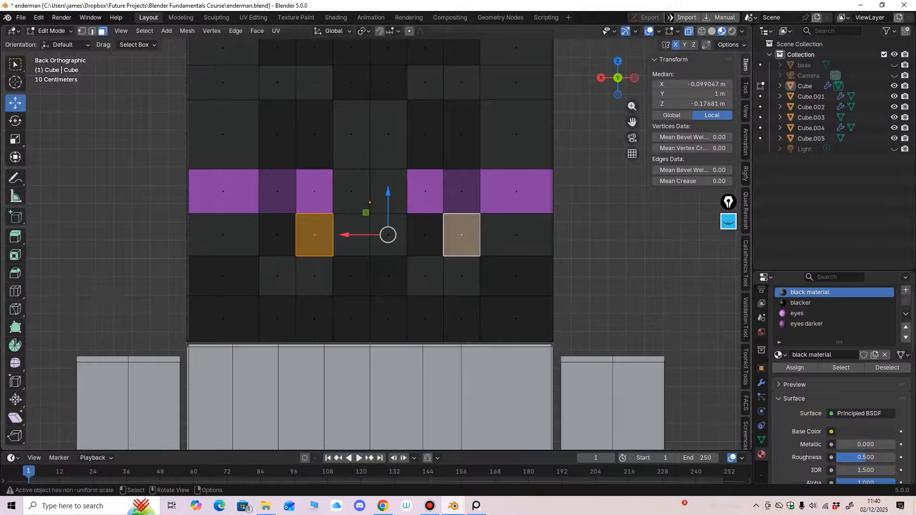
{"action": "key", "text": "alt+a"}
{"action": "left_click", "coordinate": [461, 235]}
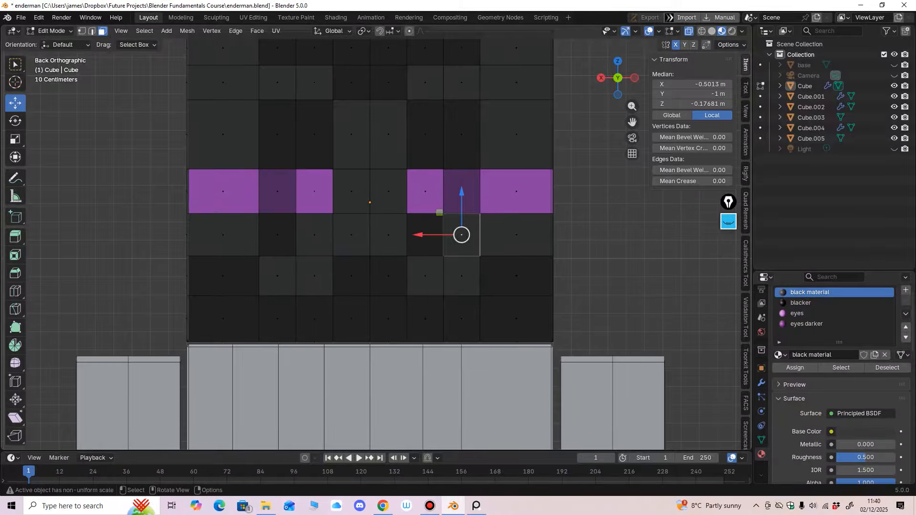
{"action": "left_click", "coordinate": [314, 235], "text": "shift"}
{"action": "left_click", "coordinate": [461, 234]}
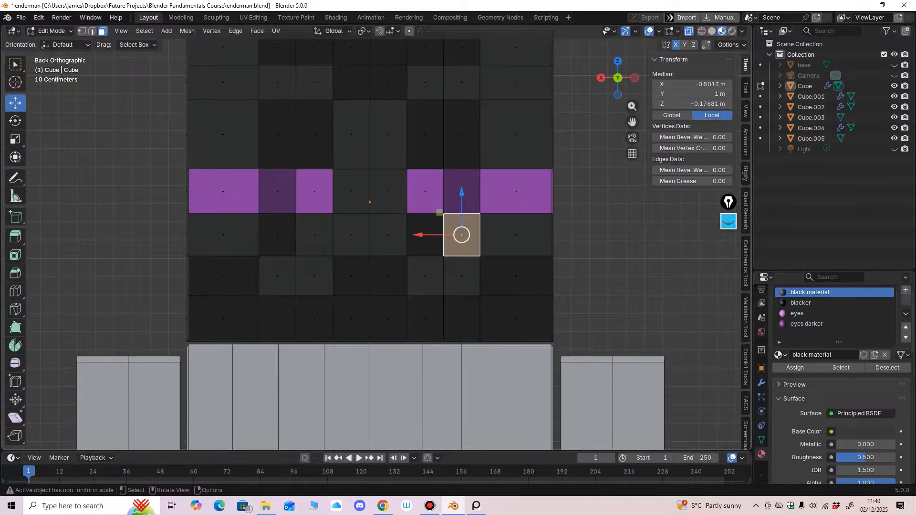
{"action": "middle_click_drag", "start_coordinate": [461, 235], "coordinate": [451, 235]}
{"action": "left_click", "coordinate": [263, 235], "text": "shift"}
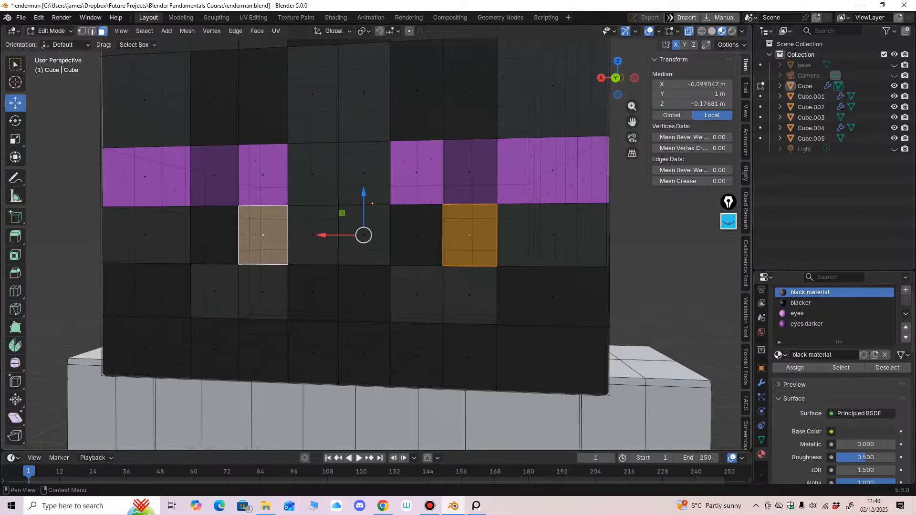
{"action": "left_click", "coordinate": [806, 303]}
{"action": "scroll", "coordinate": [375, 238], "scroll_direction": "down", "scroll_amount": 2}
{"action": "key", "text": "alt+a"}
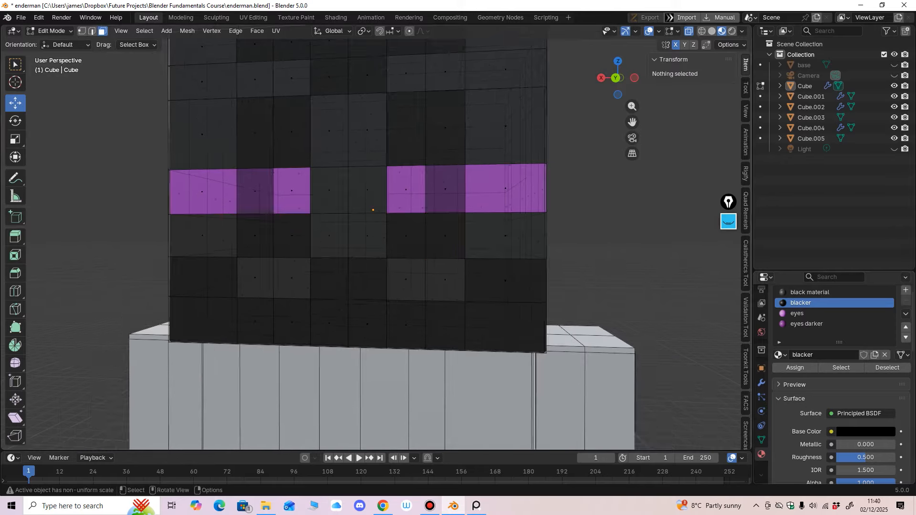
Return the head to Object Mode and save the file
{"action": "middle_click_drag", "start_coordinate": [429, 239], "coordinate": [446, 239]}
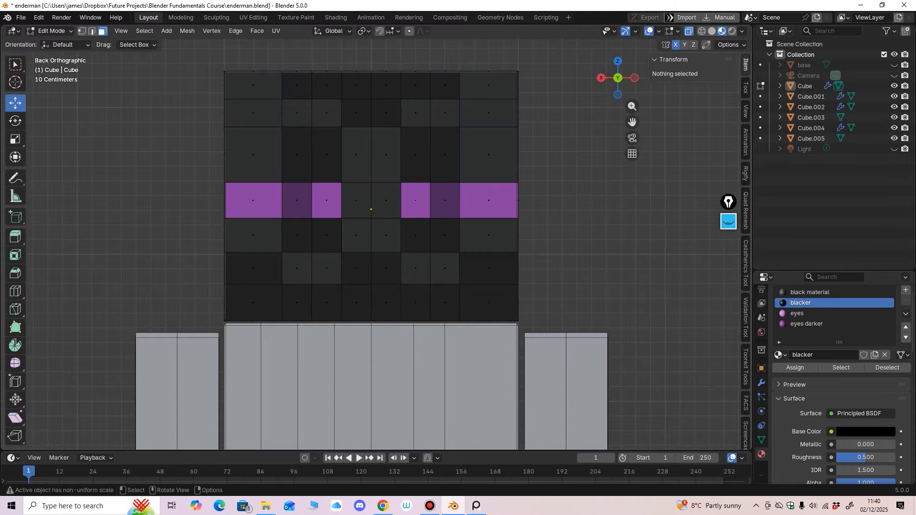
{"action": "middle_click_drag", "start_coordinate": [382, 239], "coordinate": [401, 270], "text": "ctrl"}
{"action": "middle_click_drag", "start_coordinate": [401, 270], "coordinate": [402, 305], "text": "ctrl"}
{"action": "key", "text": "Tab"}
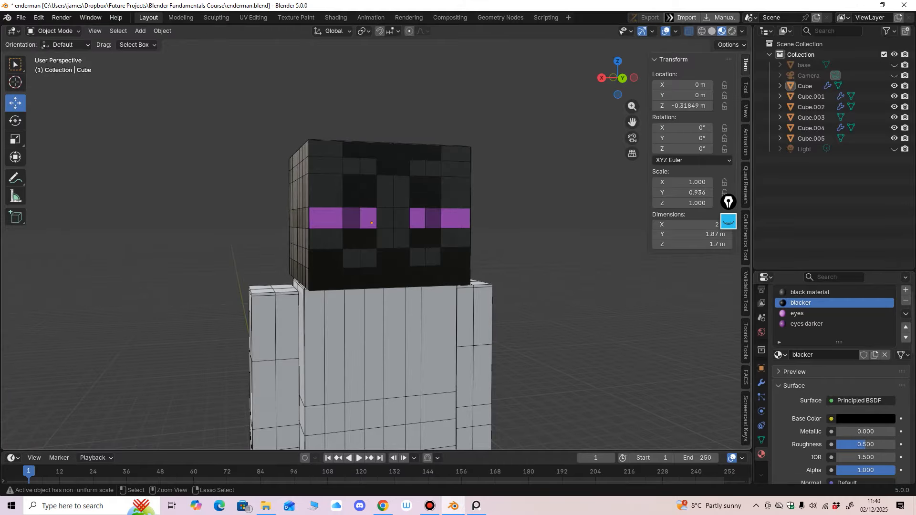
{"action": "key", "text": "ctrl+s"}
{"action": "middle_click_drag", "start_coordinate": [382, 267], "coordinate": [385, 249], "text": "ctrl"}
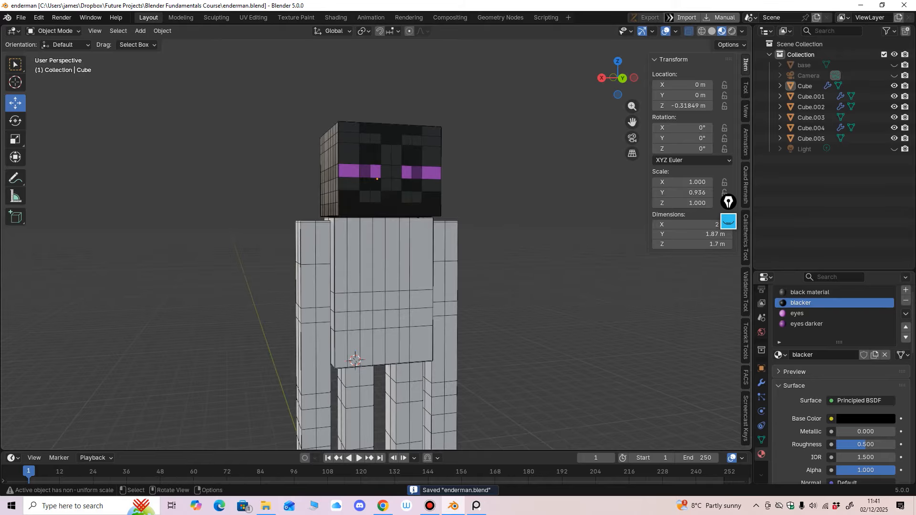
Deselect the torso and examine the colored head, torso and arms from the face side
{"action": "middle_click_drag", "start_coordinate": [384, 286], "coordinate": [384, 253], "text": "shift"}
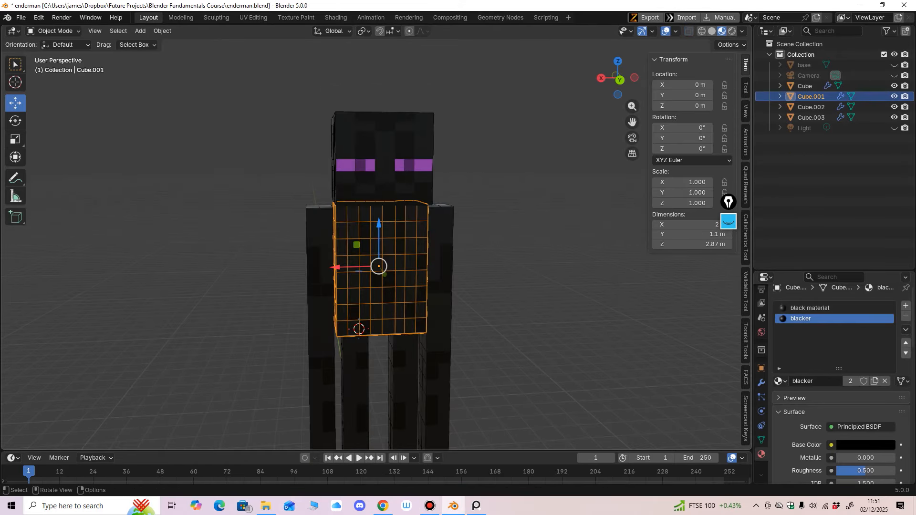
{"action": "middle_click_drag", "start_coordinate": [410, 267], "coordinate": [387, 258], "text": "shift"}
{"action": "key", "text": "alt+a"}
{"action": "middle_click_drag", "start_coordinate": [388, 258], "coordinate": [412, 220], "text": "shift"}
{"action": "scroll", "coordinate": [389, 304], "scroll_direction": "down", "scroll_amount": 2}
{"action": "mouse_move", "coordinate": [412, 220]}
{"action": "middle_mouse_down"}
{"action": "mouse_move", "coordinate": [445, 205]}
{"action": "mouse_move", "coordinate": [373, 213]}
{"action": "mouse_move", "coordinate": [409, 216]}
{"action": "middle_mouse_up"}
{"action": "middle_click_drag", "start_coordinate": [408, 217], "coordinate": [402, 324], "text": "shift"}
{"action": "scroll", "coordinate": [416, 323], "scroll_direction": "up", "scroll_amount": 3}
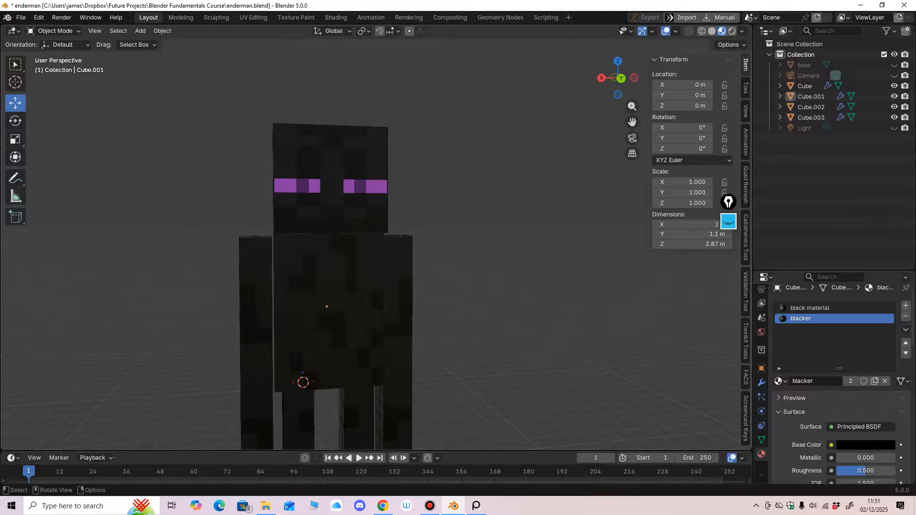
Mark the head's width with a yellow bracket and arrow using the screen annotation pen, and erase the drawing
{"action": "left_click", "coordinate": [728, 222]}
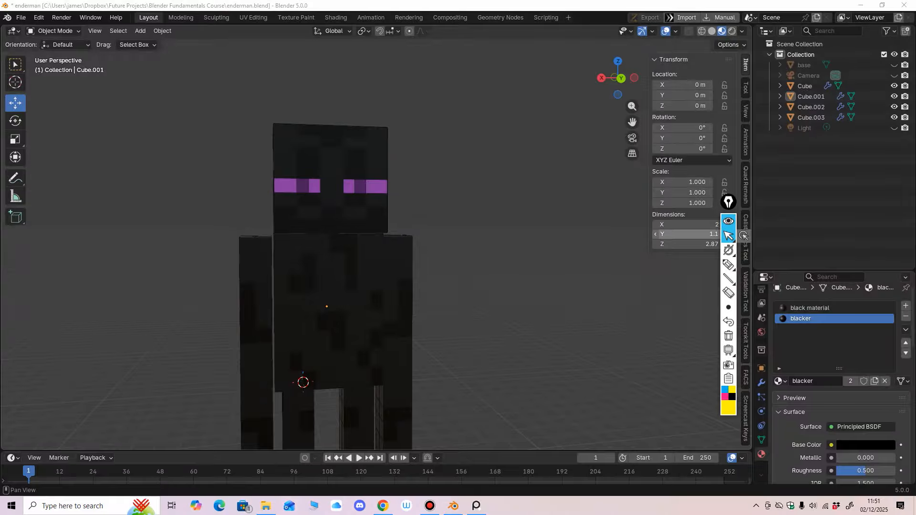
{"action": "left_click", "coordinate": [728, 264]}
{"action": "left_click_drag", "start_coordinate": [274, 104], "coordinate": [343, 101]}
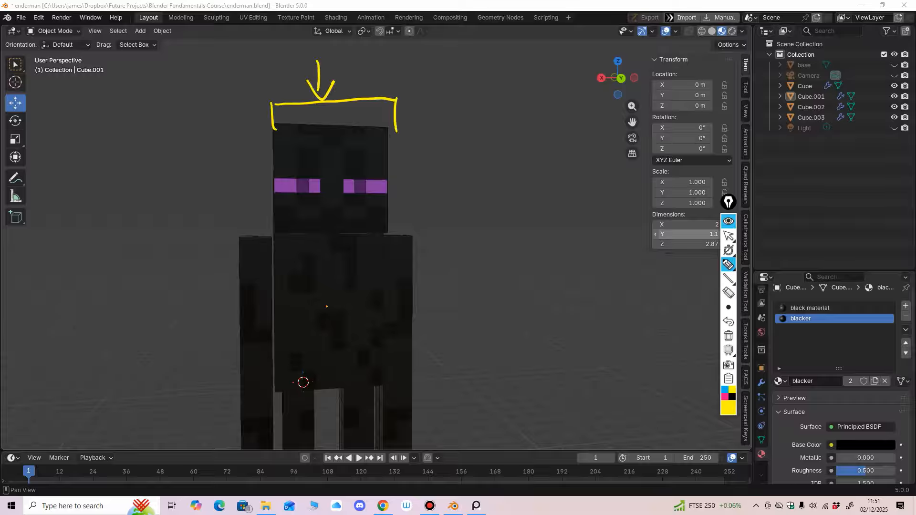
{"action": "left_click", "coordinate": [728, 235]}
{"action": "left_click_drag", "start_coordinate": [396, 112], "coordinate": [382, 99]}
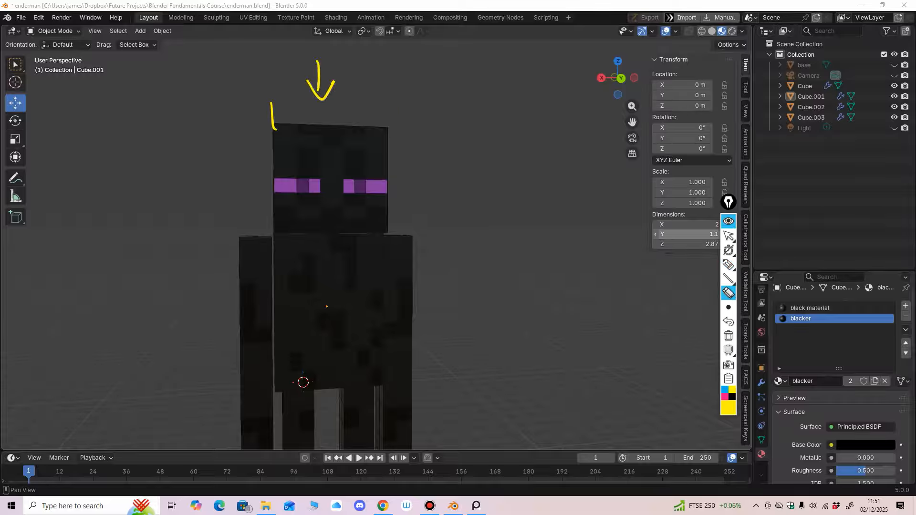
{"action": "left_click", "coordinate": [728, 235]}
Examine the whole character from several angles and in the orthographic back view
{"action": "mouse_move", "coordinate": [420, 267]}
{"action": "middle_mouse_down"}
{"action": "mouse_move", "coordinate": [446, 267]}
{"action": "mouse_move", "coordinate": [458, 234]}
{"action": "mouse_move", "coordinate": [444, 258]}
{"action": "mouse_move", "coordinate": [444, 213]}
{"action": "middle_mouse_up"}
{"action": "scroll", "coordinate": [446, 267], "scroll_direction": "down", "scroll_amount": 3}
{"action": "mouse_move", "coordinate": [444, 213]}
{"action": "middle_mouse_down"}
{"action": "mouse_move", "coordinate": [357, 231]}
{"action": "mouse_move", "coordinate": [420, 226]}
{"action": "mouse_move", "coordinate": [324, 231]}
{"action": "mouse_move", "coordinate": [455, 222]}
{"action": "mouse_move", "coordinate": [438, 219]}
{"action": "mouse_move", "coordinate": [445, 274]}
{"action": "mouse_move", "coordinate": [436, 211]}
{"action": "middle_mouse_up"}
{"action": "scroll", "coordinate": [420, 227], "scroll_direction": "up", "scroll_amount": 2}
{"action": "scroll", "coordinate": [384, 233], "scroll_direction": "down", "scroll_amount": 2}
{"action": "scroll", "coordinate": [456, 227], "scroll_direction": "up", "scroll_amount": 1}
{"action": "scroll", "coordinate": [432, 225], "scroll_direction": "down", "scroll_amount": 2}
{"action": "scroll", "coordinate": [455, 222], "scroll_direction": "up", "scroll_amount": 1}
{"action": "scroll", "coordinate": [438, 219], "scroll_direction": "up", "scroll_amount": 1}
{"action": "middle_click_drag", "start_coordinate": [436, 211], "coordinate": [420, 213]}
{"action": "key", "text": "ctrl+KP_1"}
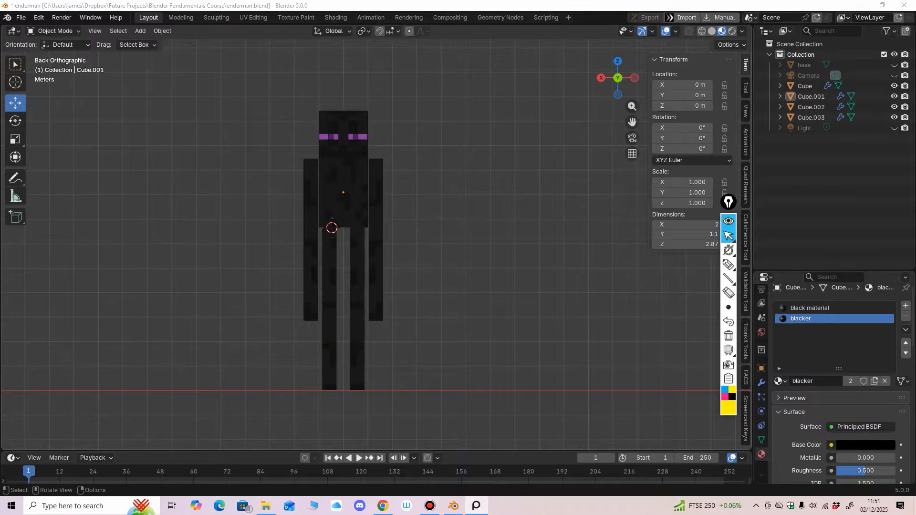
Apply the Bevel and Mirror modifiers on the arms
{"action": "middle_click_drag", "start_coordinate": [430, 229], "coordinate": [375, 241]}
{"action": "scroll", "coordinate": [362, 241], "scroll_direction": "up", "scroll_amount": 1}
{"action": "middle_click_drag", "start_coordinate": [375, 241], "coordinate": [388, 270], "text": "shift"}
{"action": "scroll", "coordinate": [374, 259], "scroll_direction": "down", "scroll_amount": 1}
{"action": "left_click", "coordinate": [382, 260]}
{"action": "scroll", "coordinate": [365, 260], "scroll_direction": "up", "scroll_amount": 2}
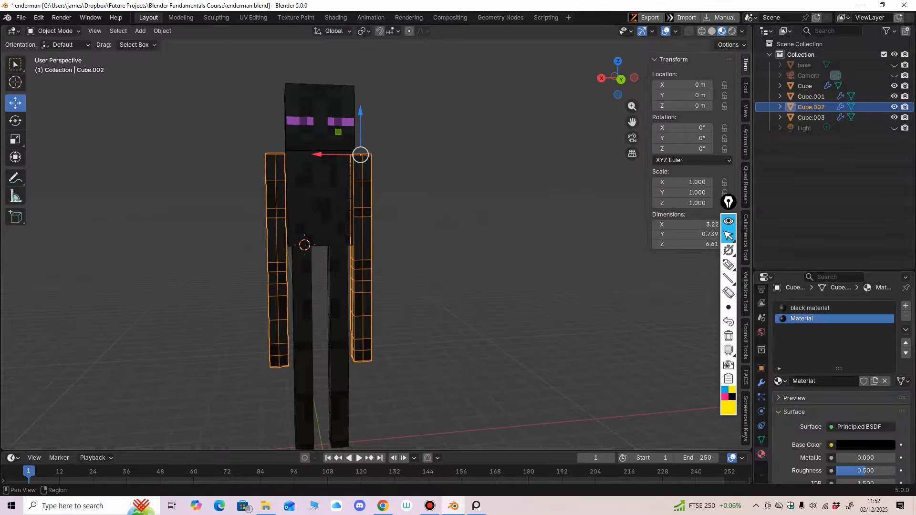
{"action": "left_click", "coordinate": [762, 383]}
{"action": "scroll", "coordinate": [807, 346], "scroll_direction": "up", "scroll_amount": 1}
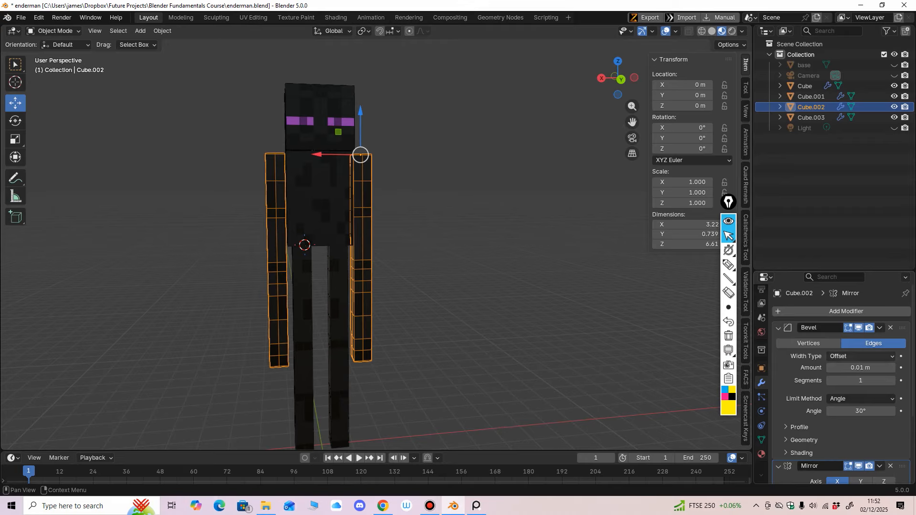
{"action": "left_click", "coordinate": [879, 328]}
{"action": "left_click", "coordinate": [860, 340]}
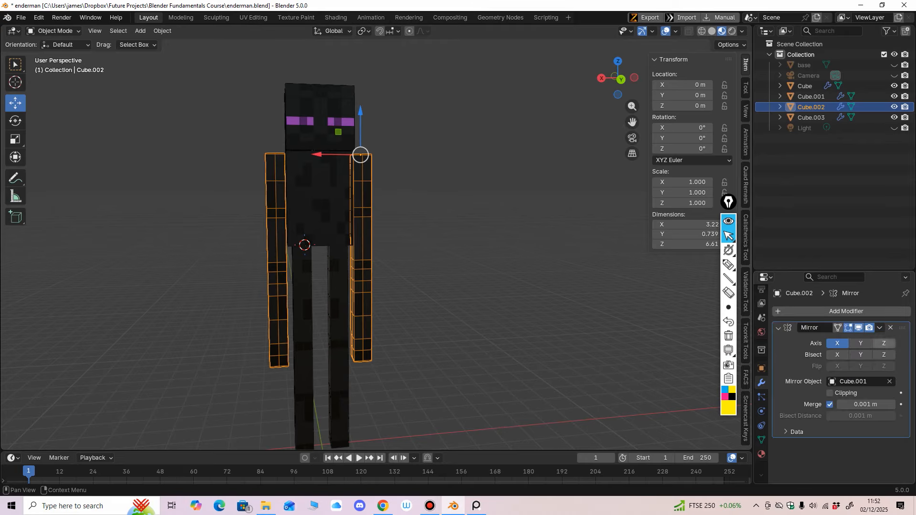
{"action": "left_click", "coordinate": [879, 328]}
{"action": "left_click", "coordinate": [832, 340]}
Apply the Mirror modifier on the legs
{"action": "left_click", "coordinate": [329, 334]}
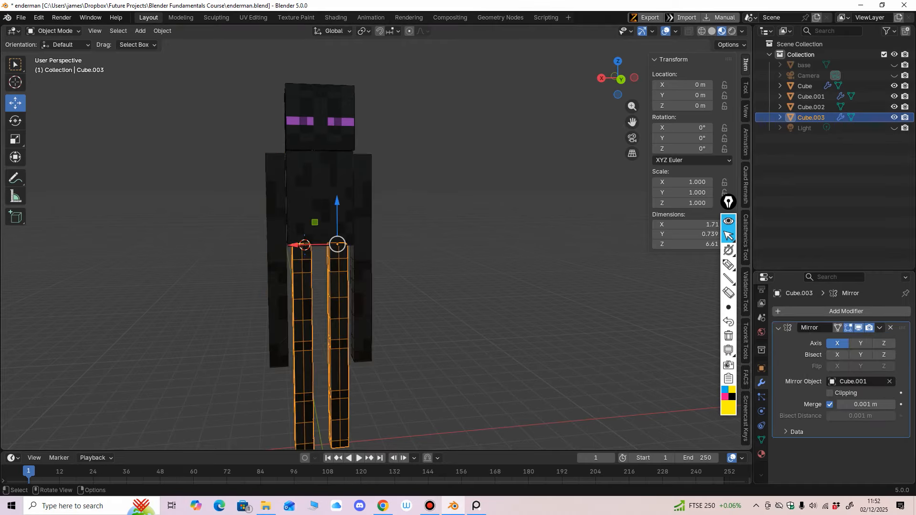
{"action": "left_click", "coordinate": [879, 328]}
{"action": "left_click", "coordinate": [832, 340]}
{"action": "scroll", "coordinate": [333, 238], "scroll_direction": "up", "scroll_amount": 4}
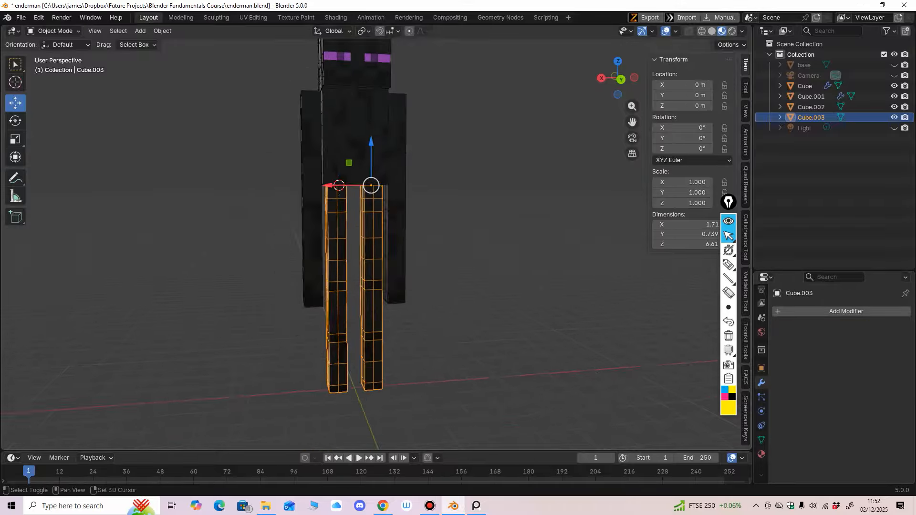
Add a Bevel modifier with an amount of 0.01 m to the legs and apply it
{"action": "middle_click_drag", "start_coordinate": [353, 229], "coordinate": [325, 267]}
{"action": "scroll", "coordinate": [305, 241], "scroll_direction": "up", "scroll_amount": 2}
{"action": "scroll", "coordinate": [305, 262], "scroll_direction": "down", "scroll_amount": 2}
{"action": "left_click", "coordinate": [381, 201]}
{"action": "mouse_move", "coordinate": [381, 200]}
{"action": "middle_mouse_down"}
{"action": "mouse_move", "coordinate": [377, 267]}
{"action": "mouse_move", "coordinate": [384, 191]}
{"action": "middle_mouse_up"}
{"action": "middle_click_drag", "start_coordinate": [384, 238], "coordinate": [354, 205], "text": "ctrl"}
{"action": "left_click", "coordinate": [364, 205]}
{"action": "left_click", "coordinate": [803, 311]}
{"action": "mouse_move", "coordinate": [803, 311]}
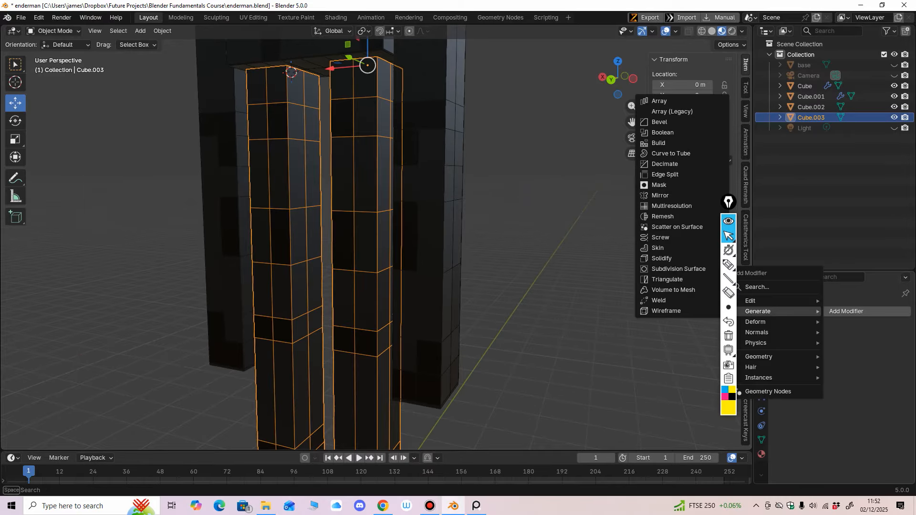
{"action": "left_click", "coordinate": [663, 122]}
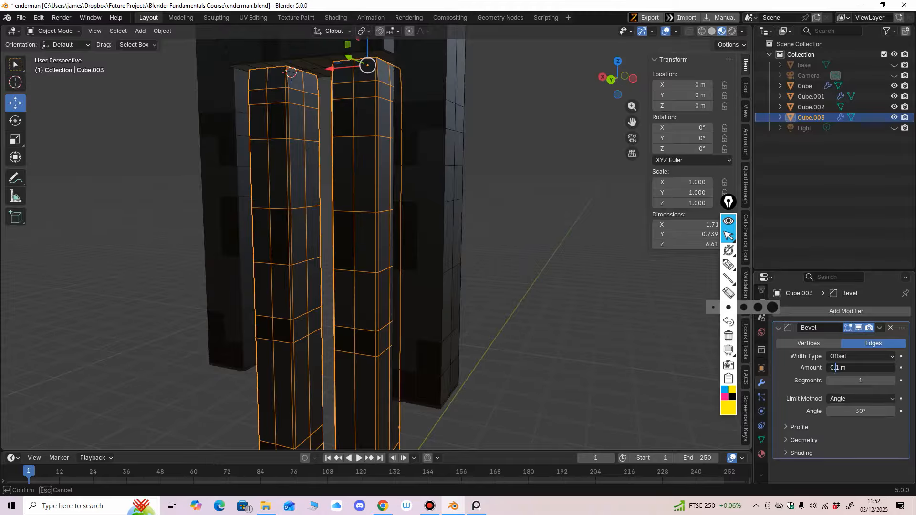
{"action": "key", "text": "Return"}
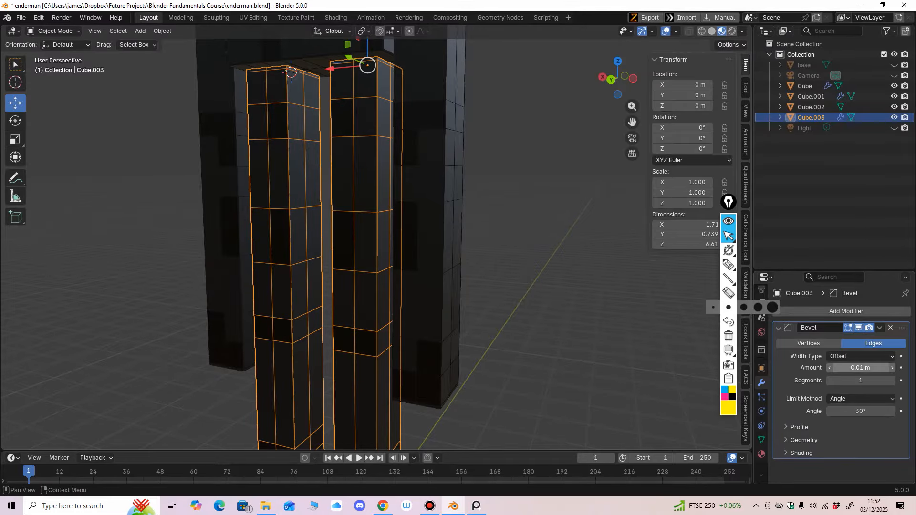
{"action": "left_click", "coordinate": [879, 328]}
{"action": "left_click", "coordinate": [858, 340]}
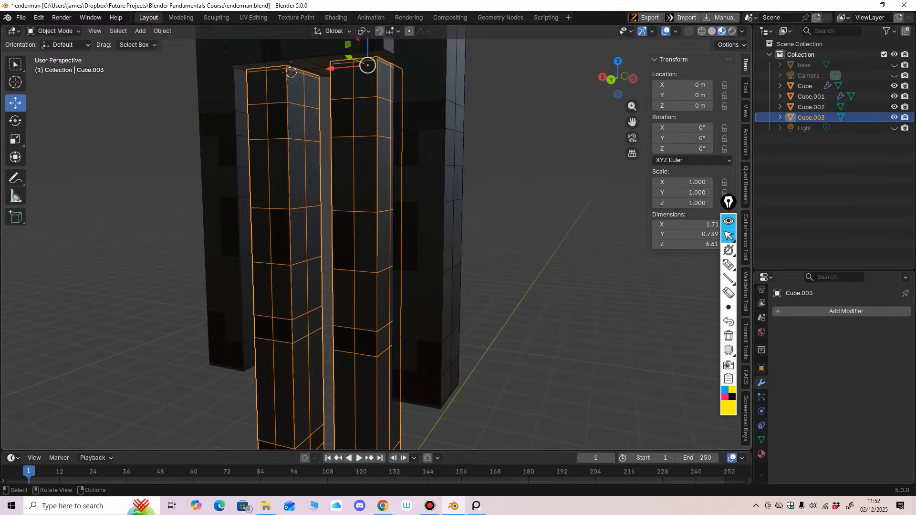
Deselect the legs, inspect the whole character in Solid shading, and return to Material Preview
{"action": "scroll", "coordinate": [501, 229], "scroll_direction": "down", "scroll_amount": 4}
{"action": "left_click", "coordinate": [501, 229]}
{"action": "middle_click_drag", "start_coordinate": [501, 229], "coordinate": [529, 229]}
{"action": "left_click", "coordinate": [711, 31]}
{"action": "mouse_move", "coordinate": [534, 157]}
{"action": "middle_mouse_down"}
{"action": "mouse_move", "coordinate": [556, 162]}
{"action": "mouse_move", "coordinate": [535, 257]}
{"action": "mouse_move", "coordinate": [573, 250]}
{"action": "mouse_move", "coordinate": [516, 253]}
{"action": "mouse_move", "coordinate": [587, 260]}
{"action": "mouse_move", "coordinate": [501, 255]}
{"action": "mouse_move", "coordinate": [523, 250]}
{"action": "middle_mouse_up"}
{"action": "scroll", "coordinate": [534, 257], "scroll_direction": "down", "scroll_amount": 3}
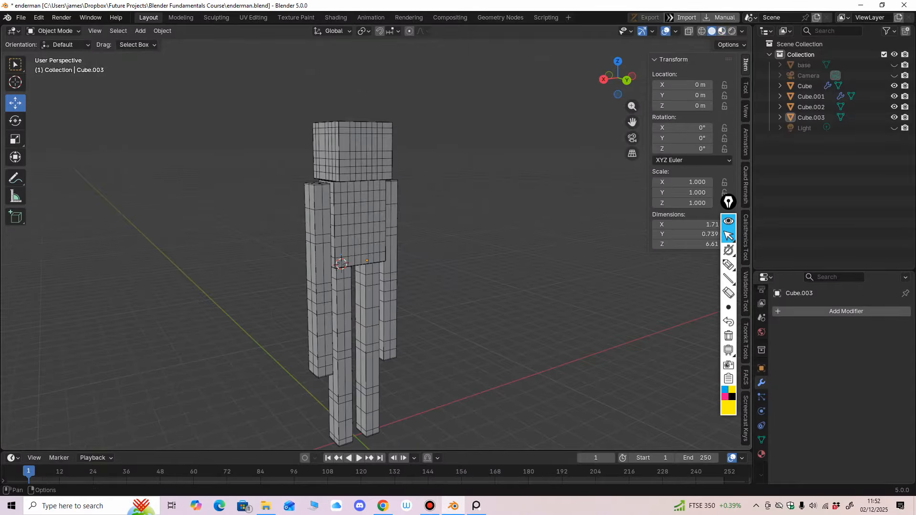
{"action": "left_click", "coordinate": [722, 31]}
{"action": "mouse_move", "coordinate": [534, 210]}
{"action": "middle_mouse_down"}
{"action": "mouse_move", "coordinate": [563, 207]}
{"action": "mouse_move", "coordinate": [525, 212]}
{"action": "middle_mouse_up"}
{"action": "mouse_move", "coordinate": [525, 248]}
{"action": "middle_mouse_down", "text": "shift"}
{"action": "mouse_move", "coordinate": [520, 184]}
{"action": "mouse_move", "coordinate": [498, 191]}
{"action": "mouse_move", "coordinate": [663, 194]}
{"action": "middle_mouse_up", "text": "shift"}
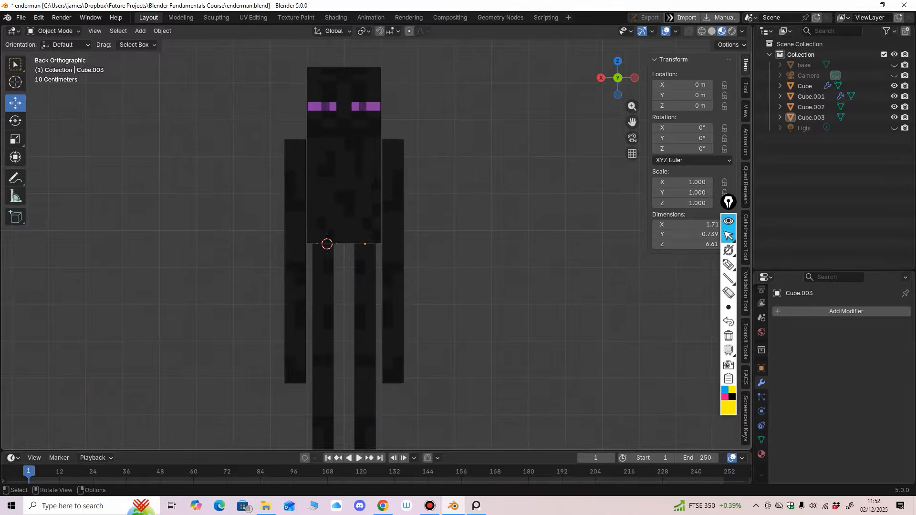
Select the head, torso, arms and legs and apply All Transforms to Deltas to them
{"action": "middle_click_drag", "start_coordinate": [362, 143], "coordinate": [363, 191], "text": "ctrl"}
{"action": "left_click", "coordinate": [357, 155]}
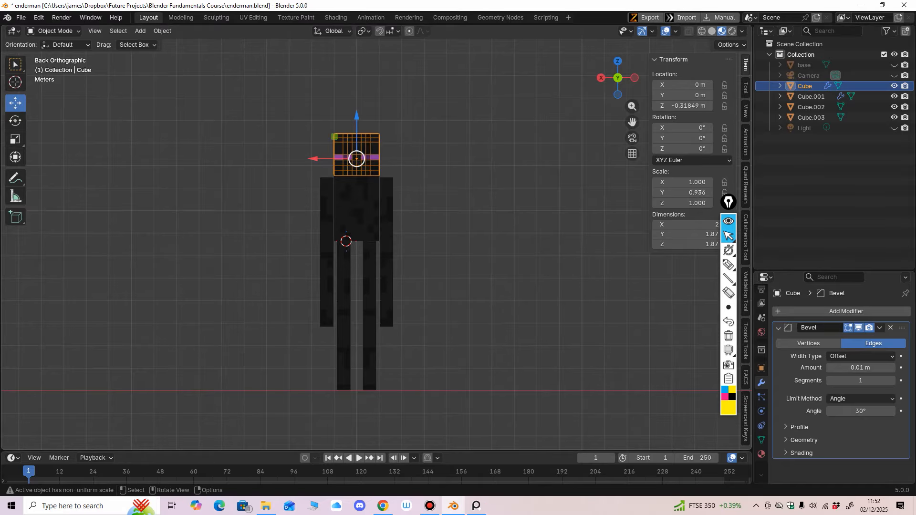
{"action": "key", "text": "ctrl+a"}
{"action": "key", "text": "Escape"}
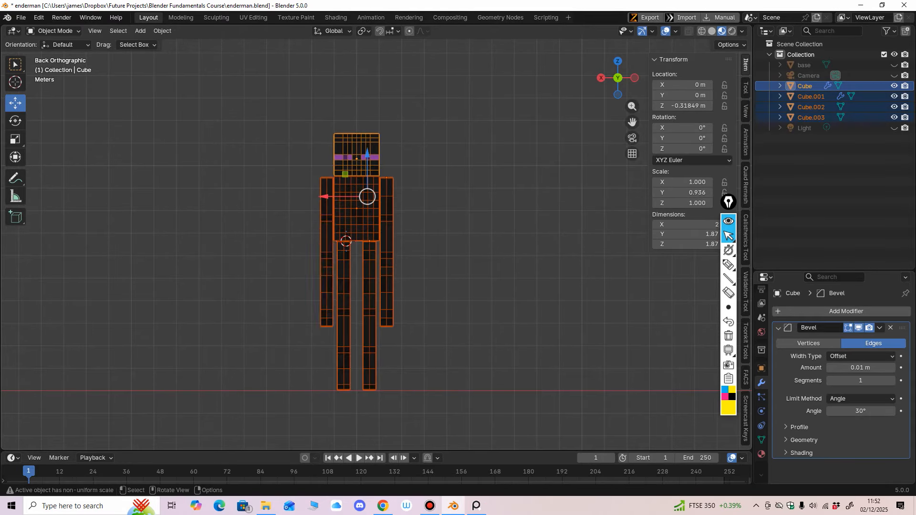
{"action": "key", "text": "ctrl+a"}
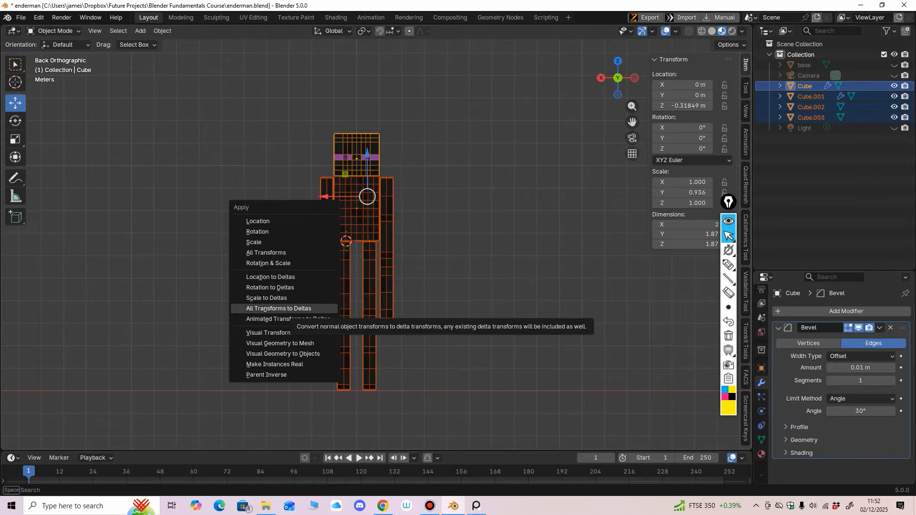
{"action": "left_click", "coordinate": [279, 308]}
{"action": "middle_click_drag", "start_coordinate": [278, 308], "coordinate": [288, 304]}
Test-rotate the joined arms about the X axis with the Rotate tool, and undo the rotation
{"action": "left_click", "coordinate": [352, 143]}
{"action": "left_click", "coordinate": [380, 212]}
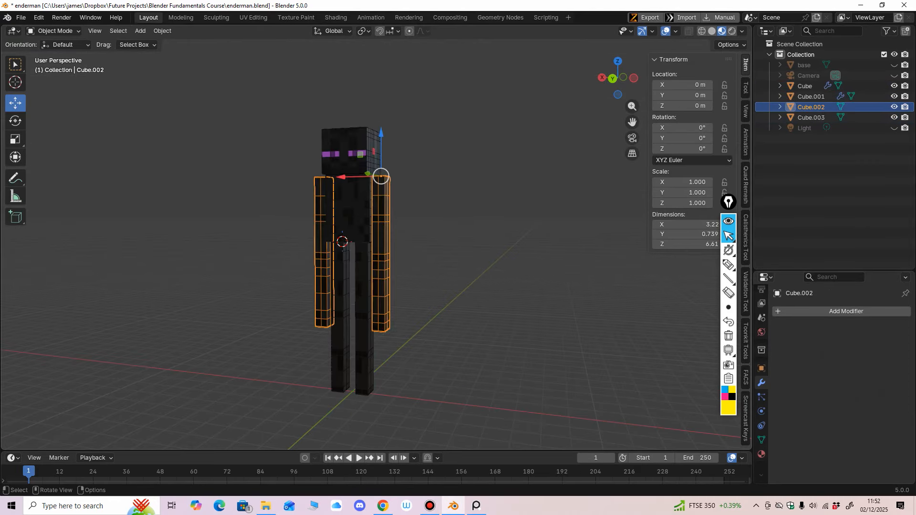
{"action": "left_click", "coordinate": [350, 215]}
{"action": "left_click", "coordinate": [383, 215]}
{"action": "key", "text": "ctrl+KP_1"}
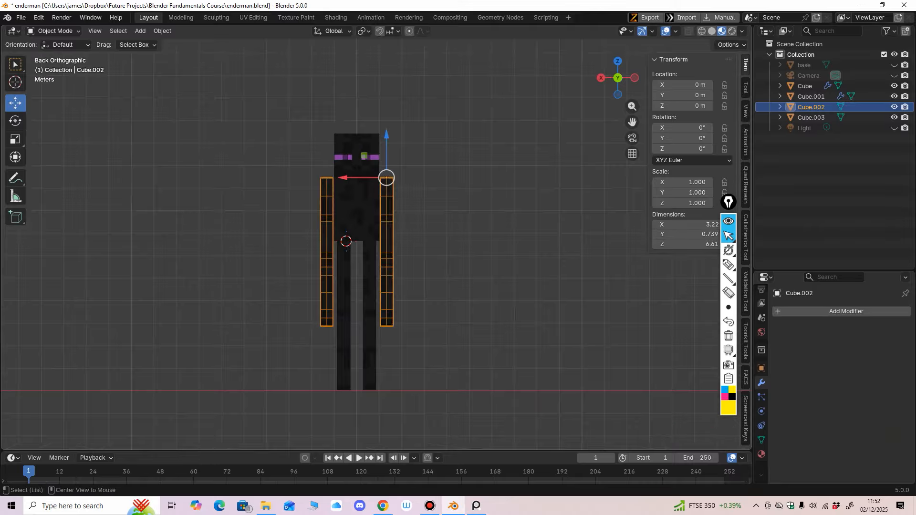
{"action": "scroll", "coordinate": [383, 215], "scroll_direction": "up", "scroll_amount": 3}
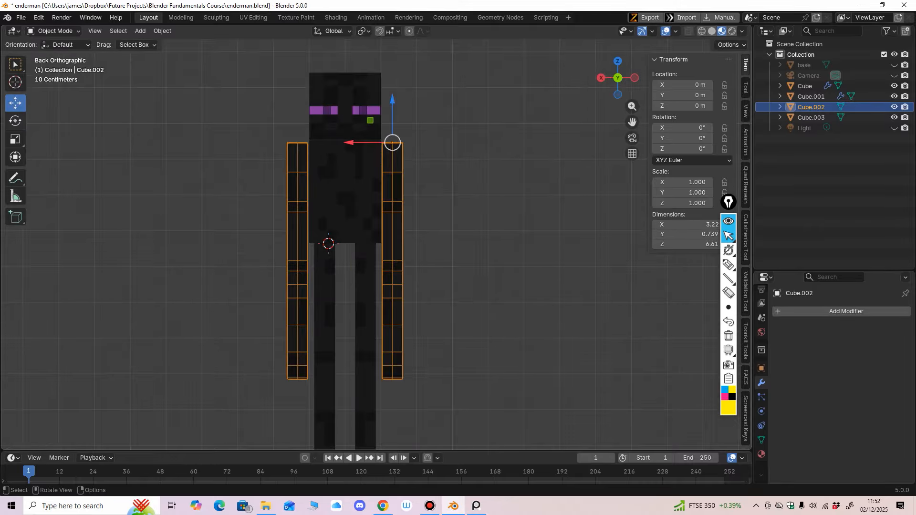
{"action": "left_click", "coordinate": [16, 121]}
{"action": "middle_click_drag", "start_coordinate": [305, 200], "coordinate": [213, 216]}
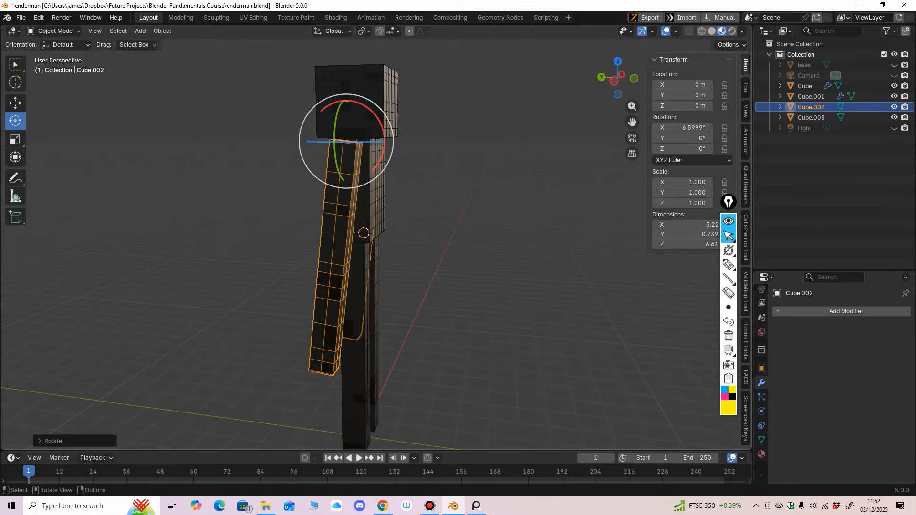
{"action": "key", "text": "ctrl+KP_3"}
{"action": "left_click_drag", "start_coordinate": [384, 122], "coordinate": [388, 131]}
{"action": "key", "text": "ctrl+z"}
Open the joined legs mesh in Edit Mode in the back orthographic view
{"action": "left_click", "coordinate": [352, 410]}
{"action": "middle_click_drag", "start_coordinate": [352, 410], "coordinate": [404, 410]}
{"action": "middle_click_drag", "start_coordinate": [337, 242], "coordinate": [362, 237], "text": "alt"}
{"action": "left_click", "coordinate": [53, 30]}
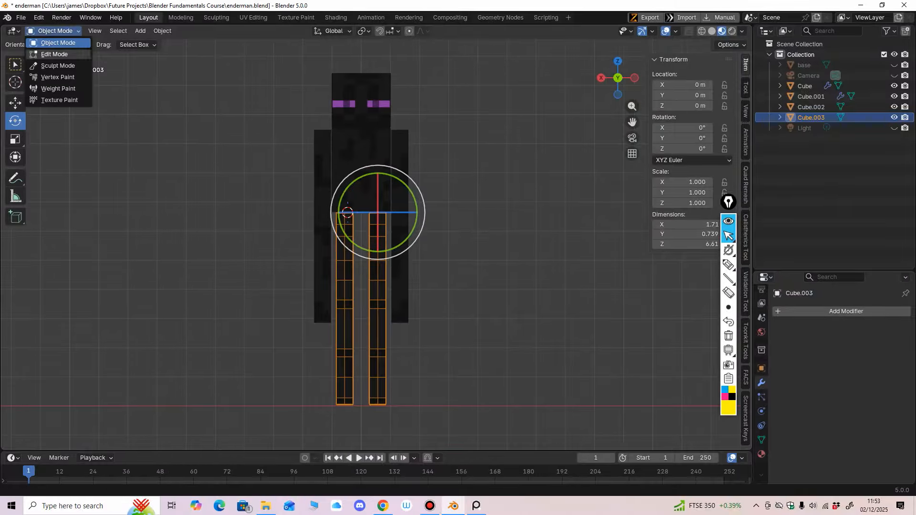
{"action": "left_click", "coordinate": [55, 52]}
{"action": "middle_click_drag", "start_coordinate": [361, 318], "coordinate": [366, 295], "text": "shift"}
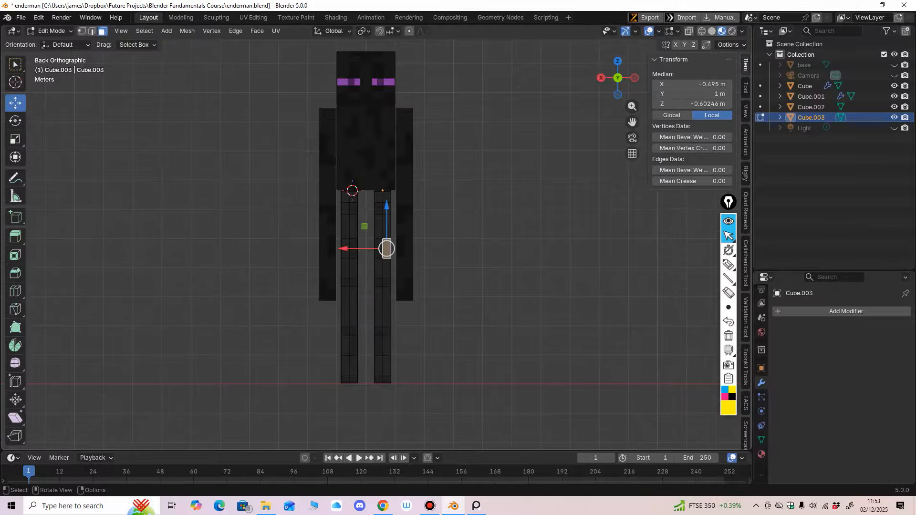
{"action": "key", "text": "a"}
{"action": "scroll", "coordinate": [474, 116], "scroll_direction": "up", "scroll_amount": 1}
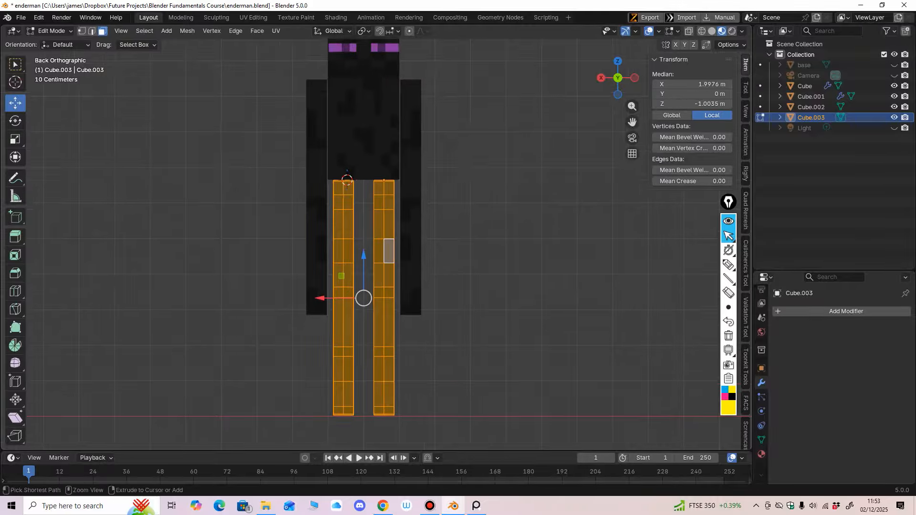
Separate all linked geometry of the -X side leg into its own object and select it in Object Mode
{"action": "left_click_drag", "start_coordinate": [473, 116], "coordinate": [370, 448]}
{"action": "middle_click_drag", "start_coordinate": [382, 372], "coordinate": [221, 383]}
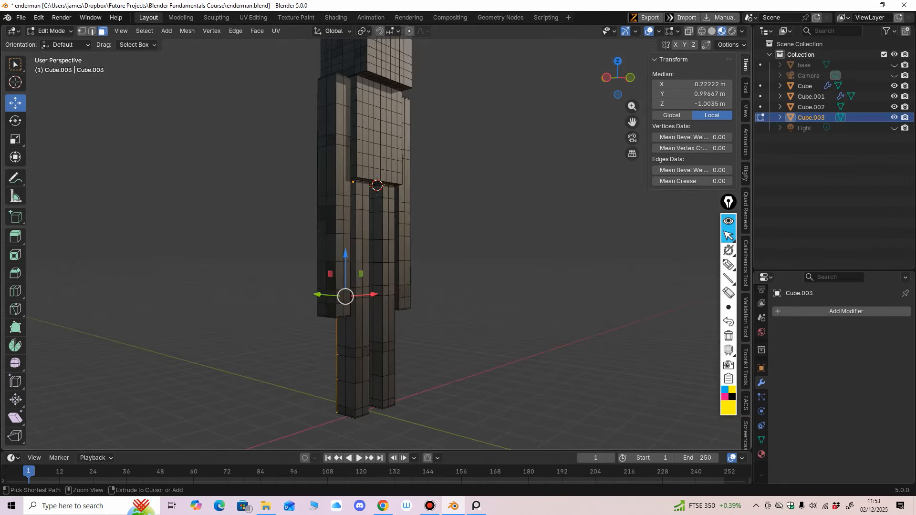
{"action": "key", "text": "ctrl+l"}
{"action": "key", "text": "ctrl+KP_1"}
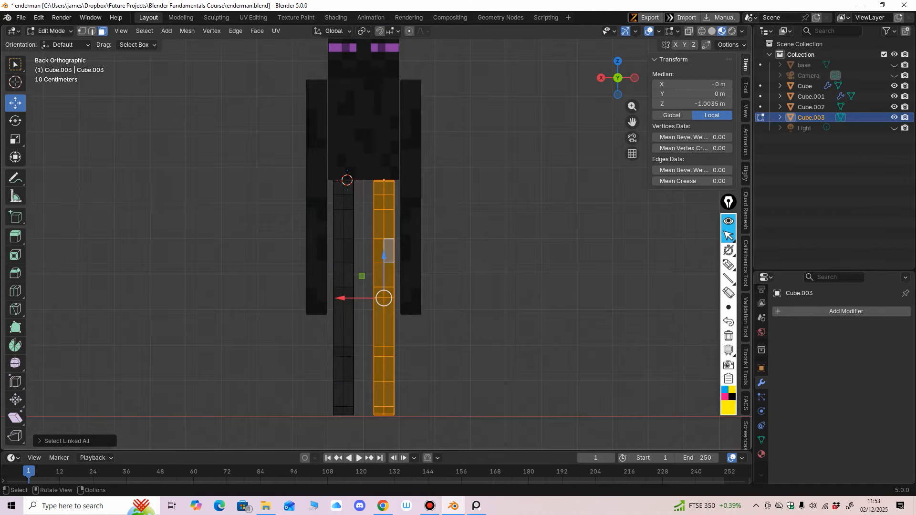
{"action": "key", "text": "p"}
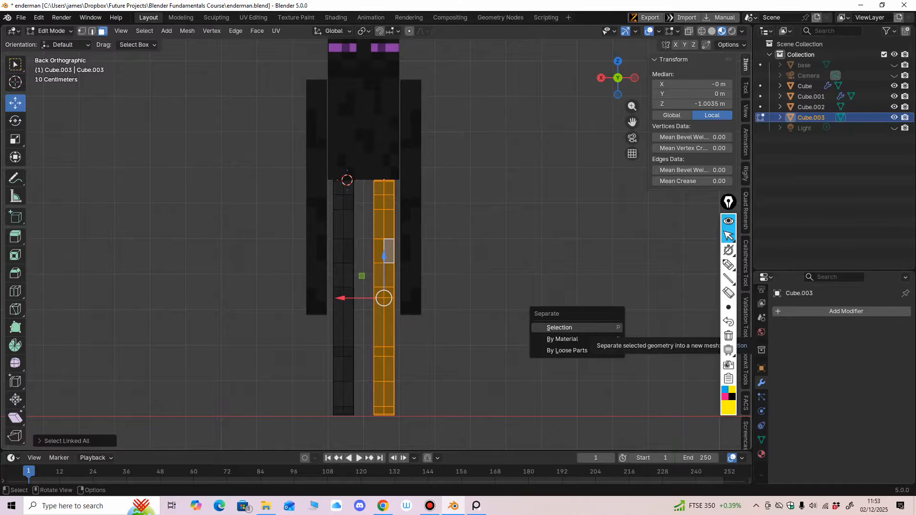
{"action": "key", "text": "Return"}
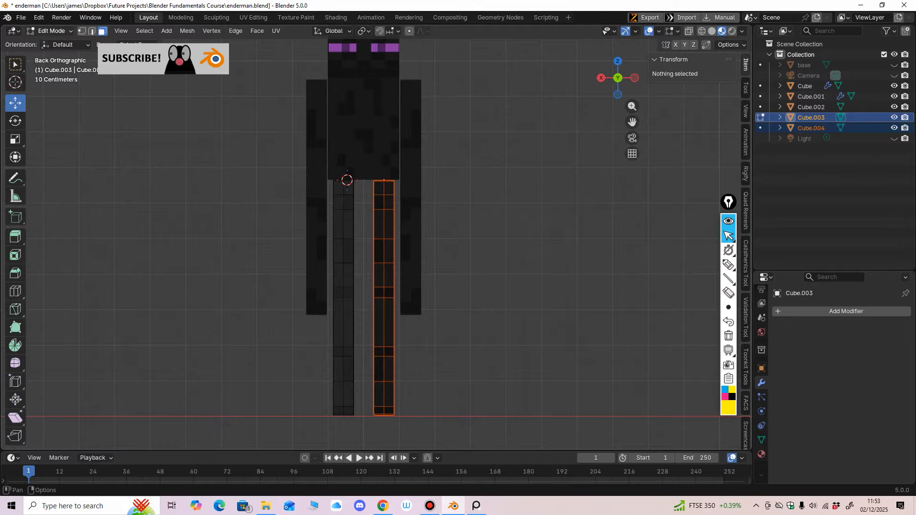
{"action": "key", "text": "Tab"}
{"action": "left_click", "coordinate": [410, 260]}
{"action": "middle_click_drag", "start_coordinate": [410, 260], "coordinate": [401, 285], "text": "shift"}
{"action": "left_click", "coordinate": [375, 301]}
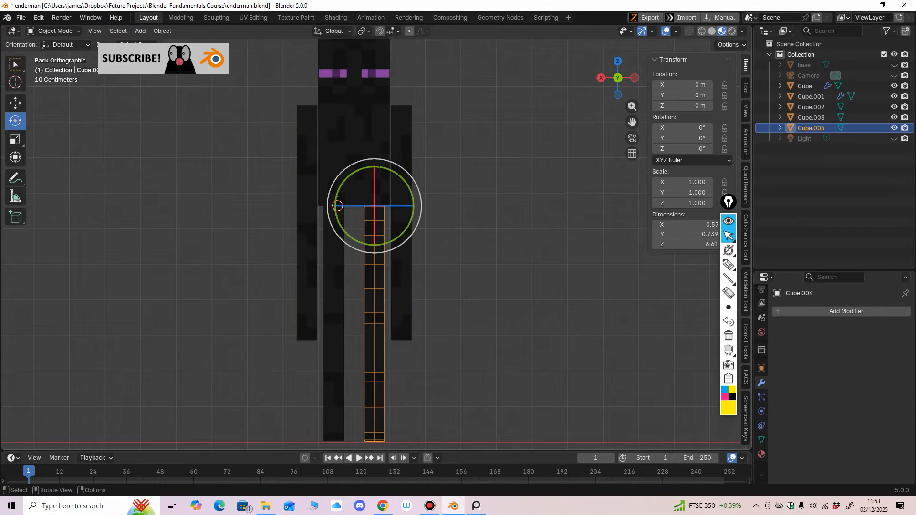
Separate all linked geometry of the -X side arm into its own object and return to Object Mode
{"action": "left_click", "coordinate": [402, 142]}
{"action": "left_click", "coordinate": [53, 30]}
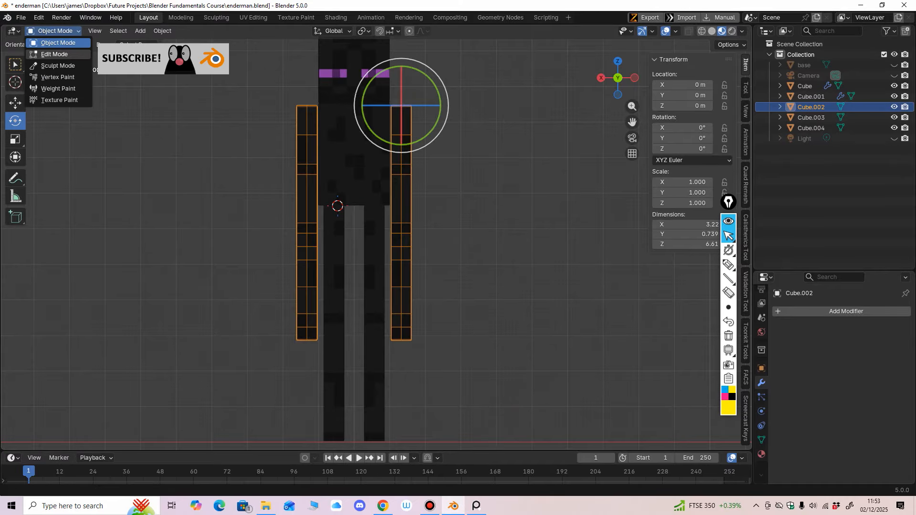
{"action": "left_click", "coordinate": [52, 54]}
{"action": "left_click_drag", "start_coordinate": [468, 98], "coordinate": [386, 405]}
{"action": "key", "text": "ctrl+l"}
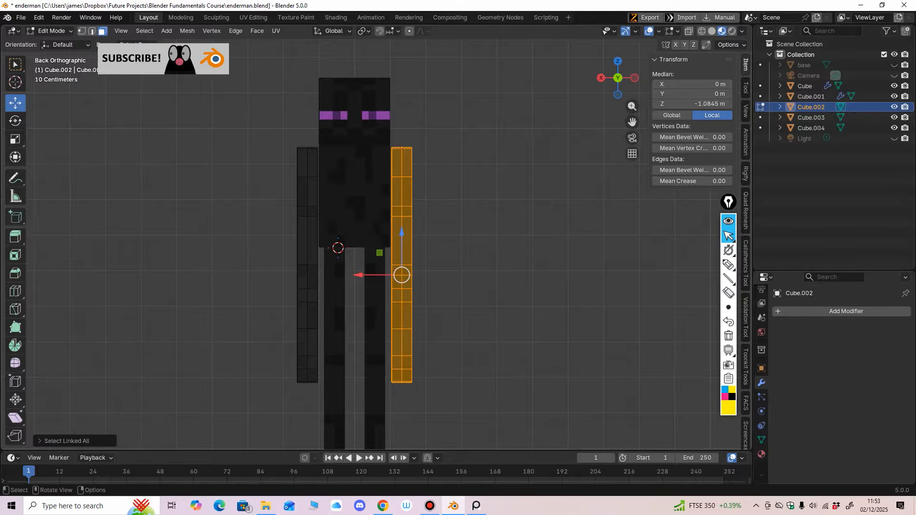
{"action": "key", "text": "p"}
{"action": "left_click", "coordinate": [437, 296]}
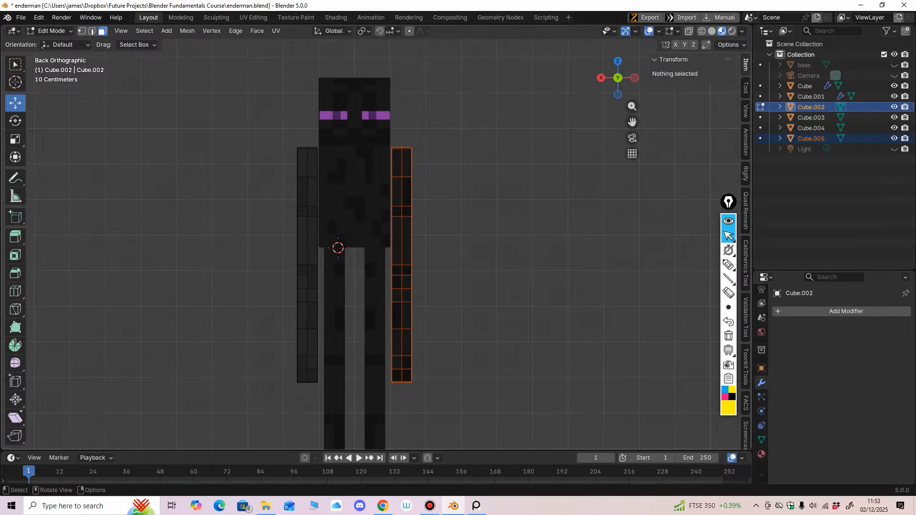
{"action": "left_click", "coordinate": [51, 30]}
{"action": "left_click", "coordinate": [56, 43]}
Test-rotate the separated -X side arm about the X axis in the side view, and undo the rotation
{"action": "middle_click_drag", "start_coordinate": [429, 267], "coordinate": [305, 260]}
{"action": "left_click", "coordinate": [402, 260]}
{"action": "left_click_drag", "start_coordinate": [376, 178], "coordinate": [361, 187]}
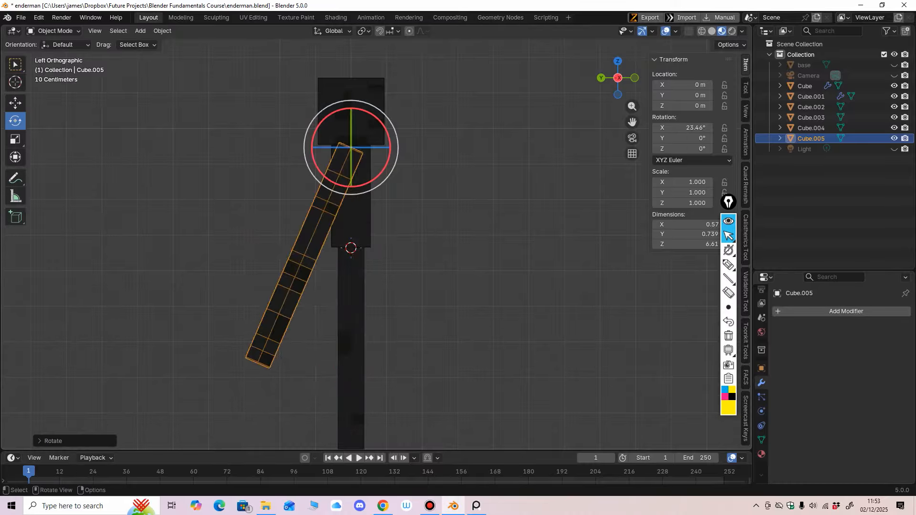
{"action": "middle_click_drag", "start_coordinate": [361, 187], "coordinate": [473, 190]}
{"action": "key", "text": "ctrl+z"}
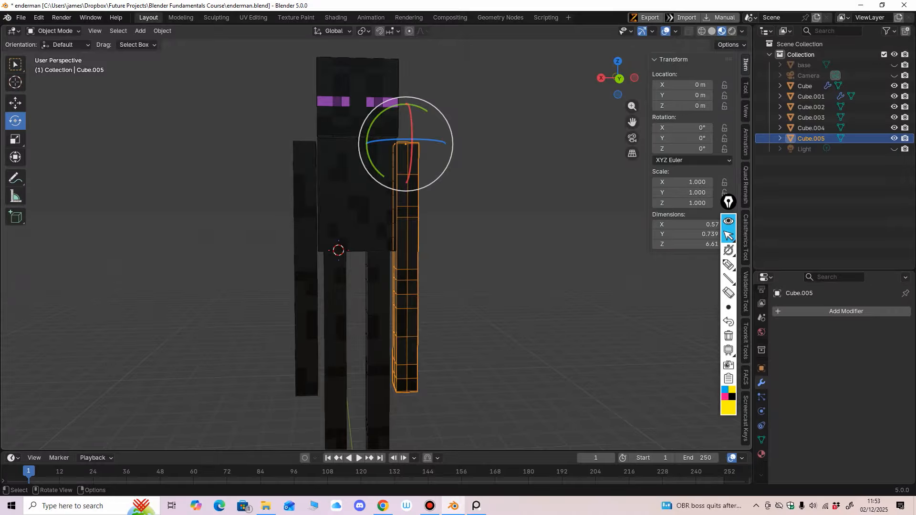
Check that the arms, legs and torso can each be selected as separate objects
{"action": "left_click", "coordinate": [307, 257]}
{"action": "left_click", "coordinate": [407, 267]}
{"action": "middle_click_drag", "start_coordinate": [406, 305], "coordinate": [416, 225], "text": "shift"}
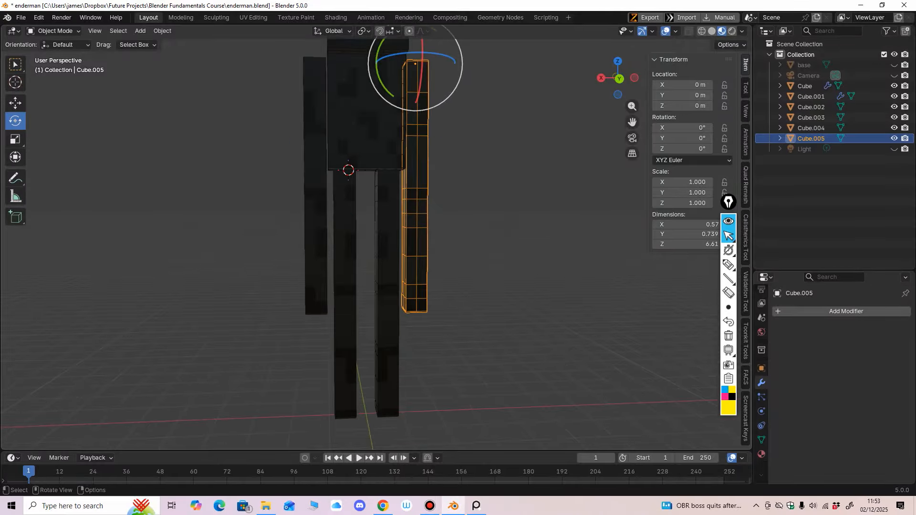
{"action": "left_click", "coordinate": [388, 258]}
{"action": "left_click", "coordinate": [344, 260]}
{"action": "mouse_move", "coordinate": [345, 260]}
{"action": "middle_mouse_down"}
{"action": "mouse_move", "coordinate": [288, 265]}
{"action": "mouse_move", "coordinate": [389, 269]}
{"action": "mouse_move", "coordinate": [348, 268]}
{"action": "middle_mouse_up"}
{"action": "left_click", "coordinate": [411, 267]}
{"action": "left_click", "coordinate": [364, 176]}
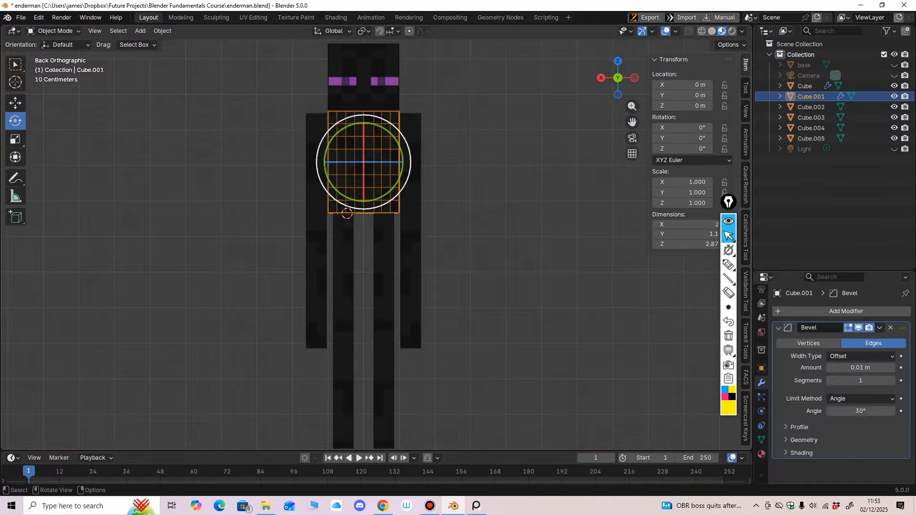
Open the +X side arm in Edit Mode with the top of its shoulder in view
{"action": "left_click", "coordinate": [334, 239]}
{"action": "middle_click_drag", "start_coordinate": [345, 200], "coordinate": [326, 286], "text": "shift"}
{"action": "key", "text": "Tab"}
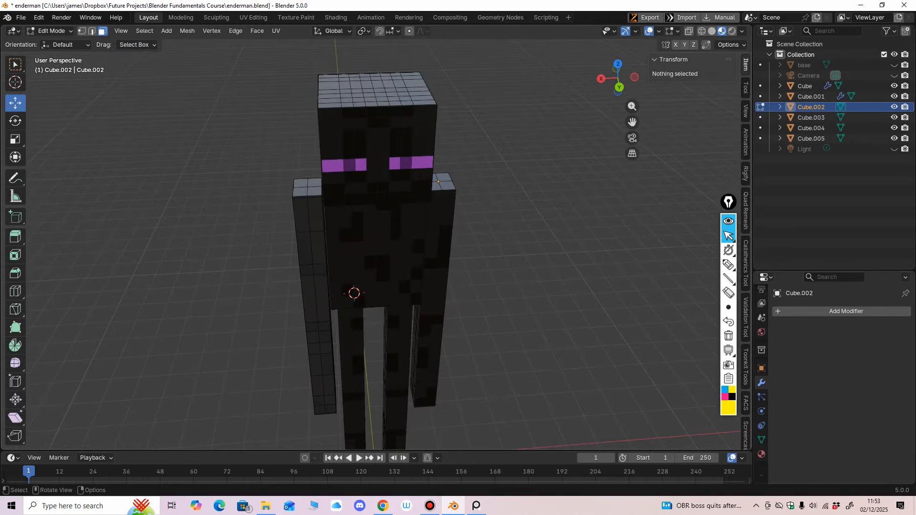
{"action": "key", "text": "Tab"}
{"action": "left_click", "coordinate": [54, 31]}
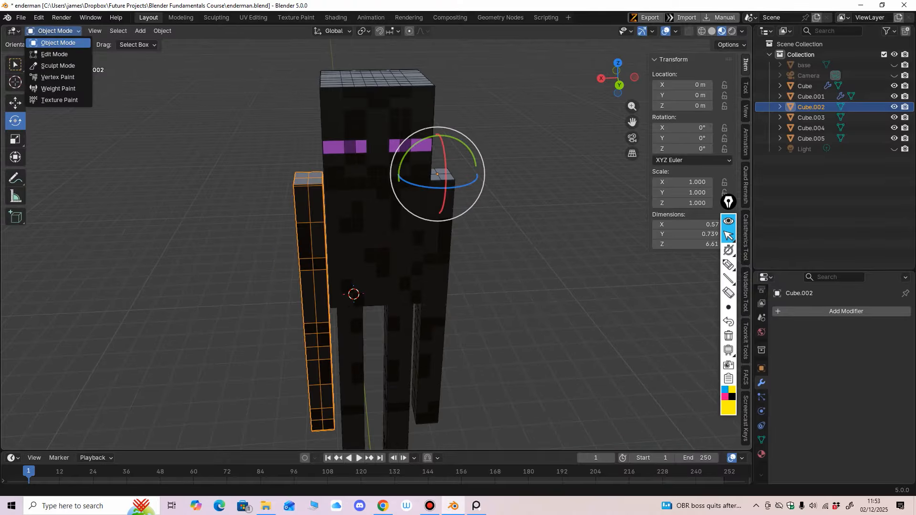
{"action": "left_click", "coordinate": [47, 54]}
{"action": "middle_click_drag", "start_coordinate": [368, 267], "coordinate": [368, 233], "text": "ctrl"}
{"action": "middle_click_drag", "start_coordinate": [369, 234], "coordinate": [369, 229]}
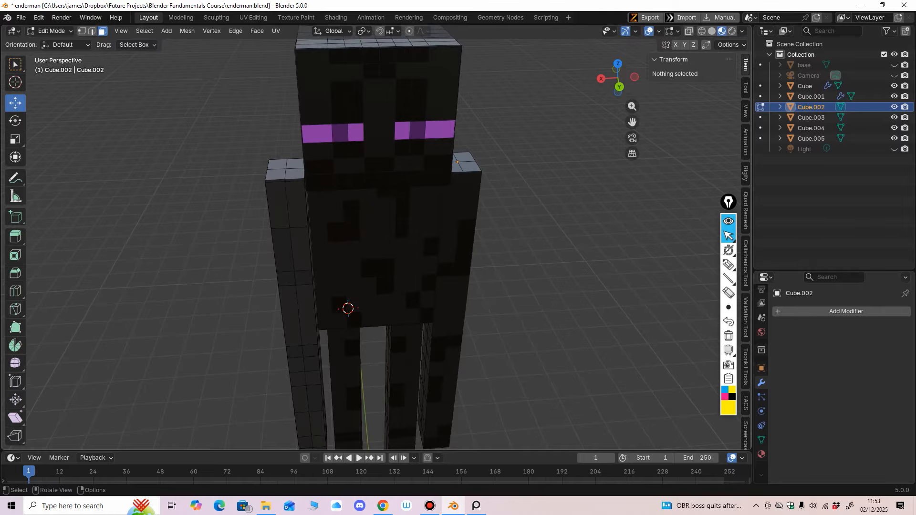
Select the top faces of the +X side arm and snap the 3D cursor to the selection
{"action": "left_click", "coordinate": [277, 164]}
{"action": "left_click", "coordinate": [285, 170], "text": "shift"}
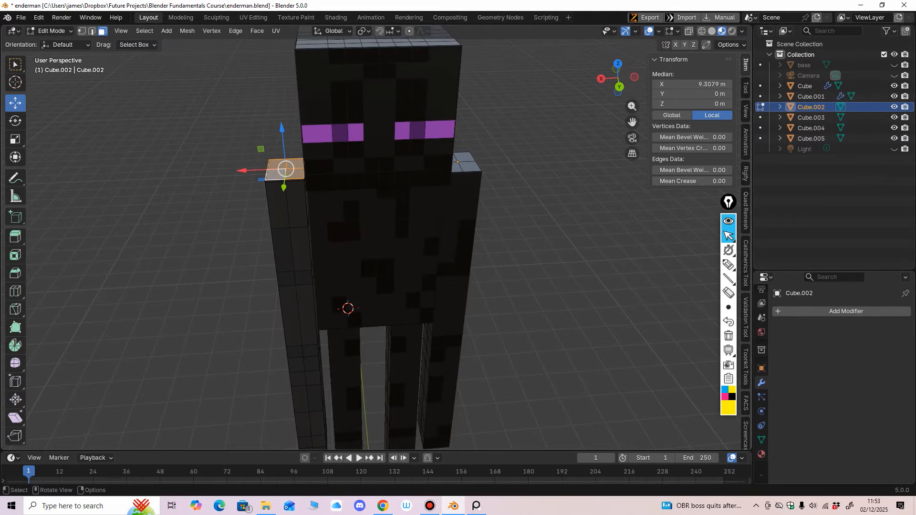
{"action": "key", "text": "shift+s"}
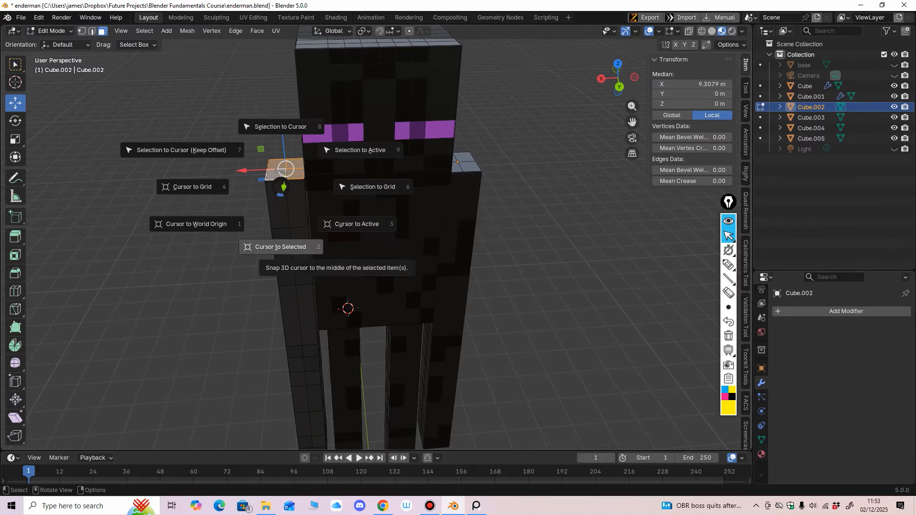
{"action": "left_click", "coordinate": [280, 247]}
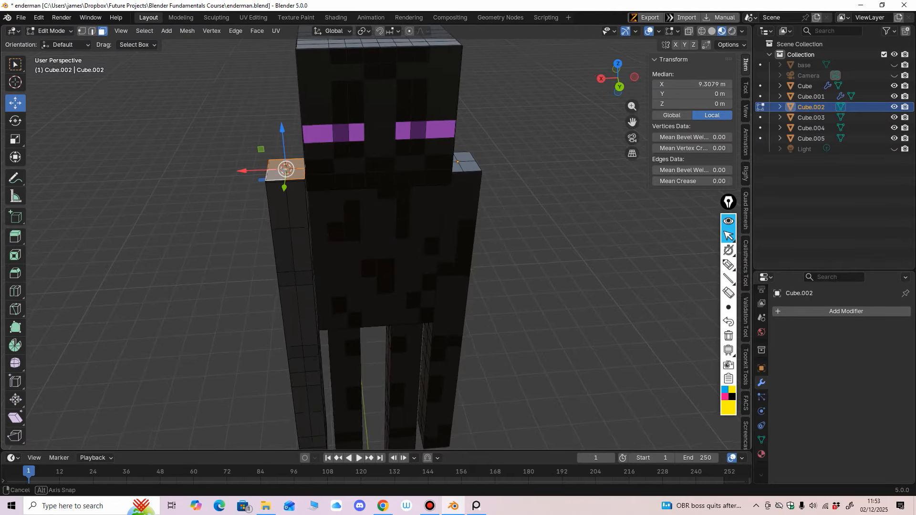
{"action": "middle_click_drag", "start_coordinate": [281, 247], "coordinate": [286, 244]}
Return to Object Mode and set the +X side arm's origin to the 3D cursor
{"action": "key", "text": "Tab"}
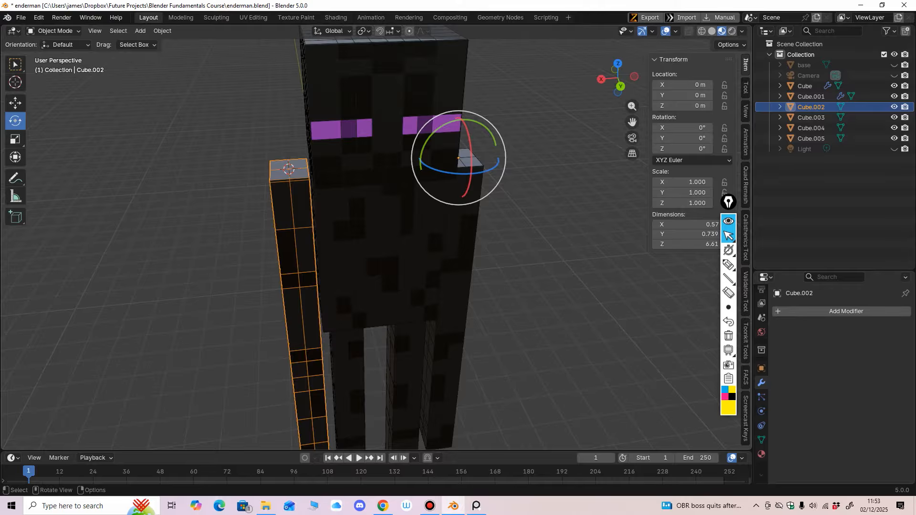
{"action": "left_click", "coordinate": [162, 31]}
{"action": "mouse_move", "coordinate": [180, 53]}
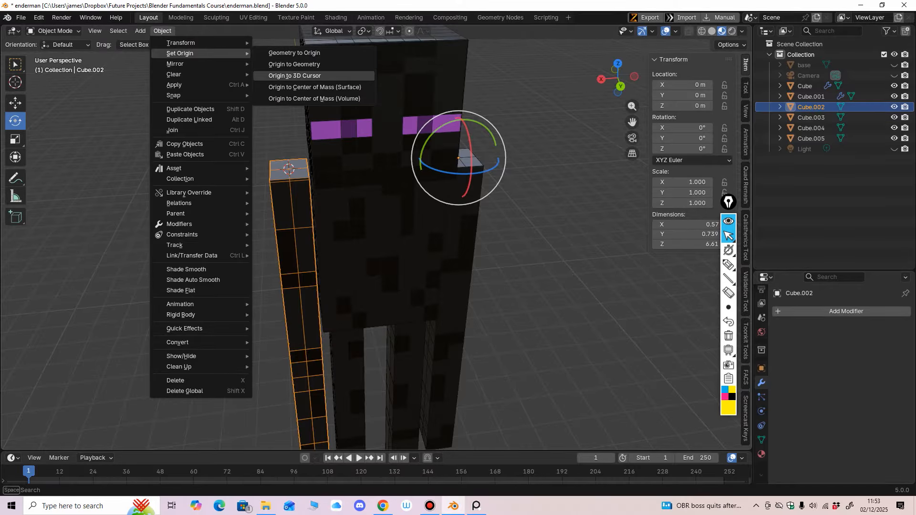
{"action": "left_click", "coordinate": [294, 76]}
Test-rotate each arm about the X axis at its shoulder, and undo both rotations
{"action": "left_click_drag", "start_coordinate": [266, 125], "coordinate": [274, 109]}
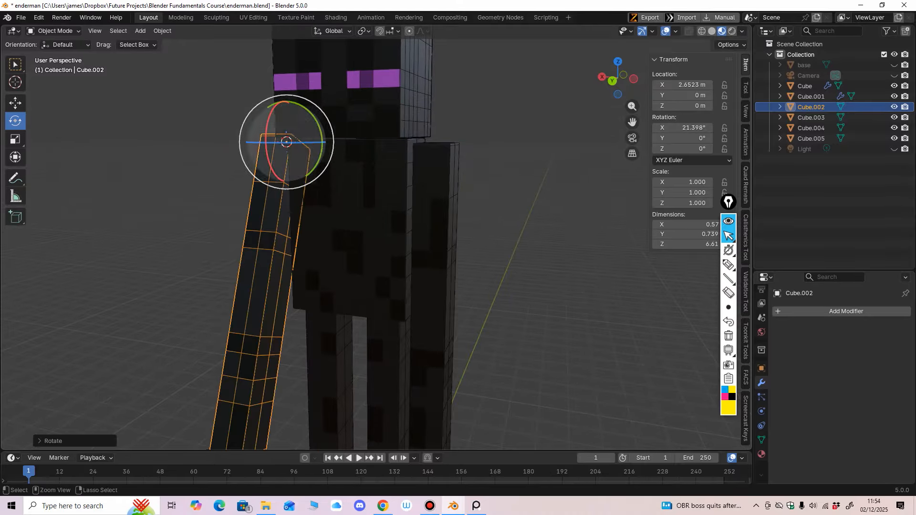
{"action": "key", "text": "ctrl+z"}
{"action": "left_click", "coordinate": [432, 210]}
{"action": "middle_click_drag", "start_coordinate": [431, 210], "coordinate": [448, 231]}
{"action": "left_click_drag", "start_coordinate": [449, 132], "coordinate": [448, 138]}
{"action": "key", "text": "ctrl+z"}
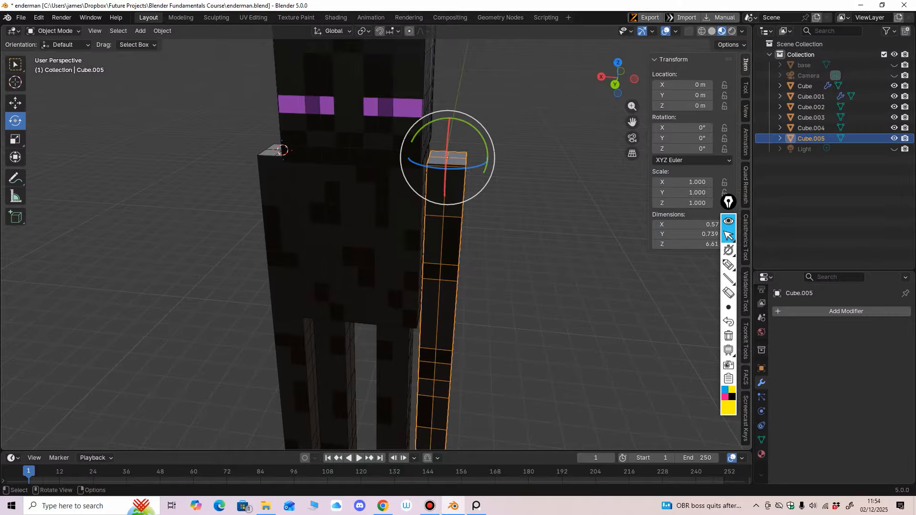
Select the +X side leg and open it in Edit Mode with the hip area in view
{"action": "middle_click_drag", "start_coordinate": [447, 137], "coordinate": [468, 108]}
{"action": "left_click", "coordinate": [407, 281]}
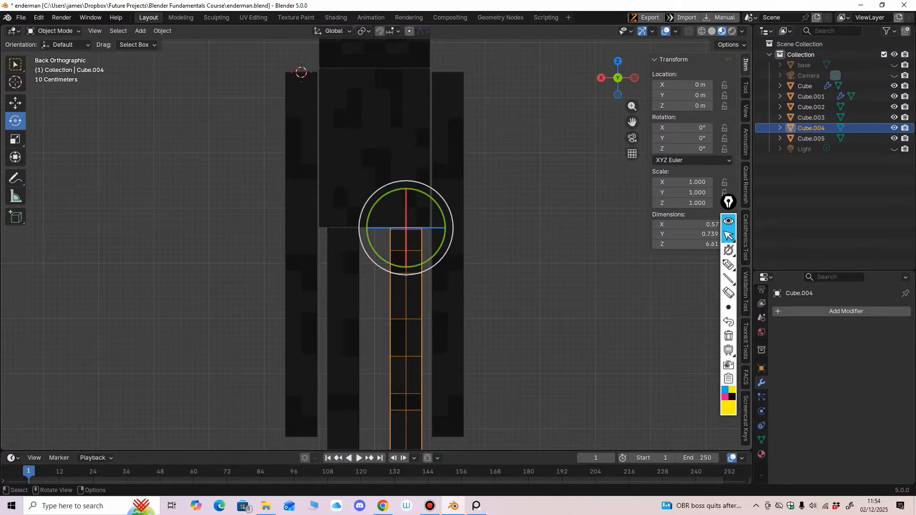
{"action": "left_click", "coordinate": [345, 282]}
{"action": "left_click", "coordinate": [406, 284]}
{"action": "left_click", "coordinate": [344, 281]}
{"action": "middle_click_drag", "start_coordinate": [344, 281], "coordinate": [345, 290]}
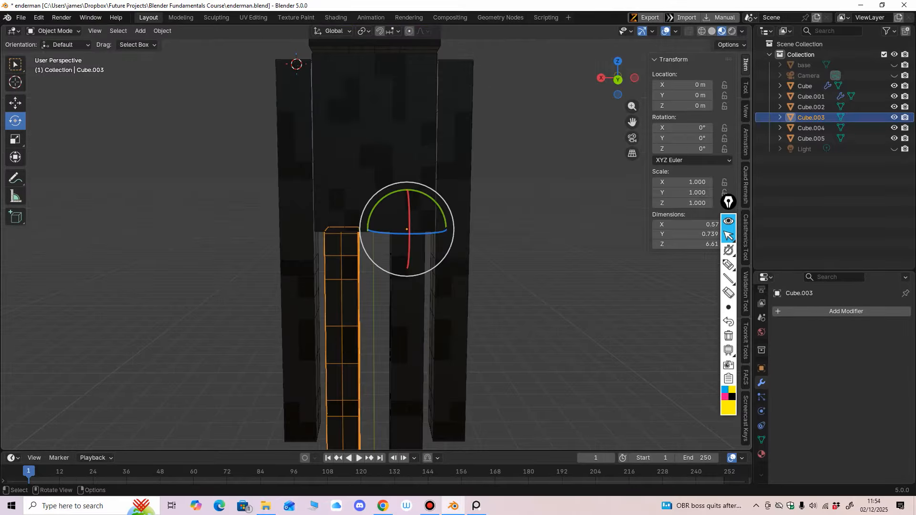
{"action": "left_click", "coordinate": [53, 31]}
{"action": "left_click", "coordinate": [53, 49]}
{"action": "scroll", "coordinate": [413, 229], "scroll_direction": "up", "scroll_amount": 5}
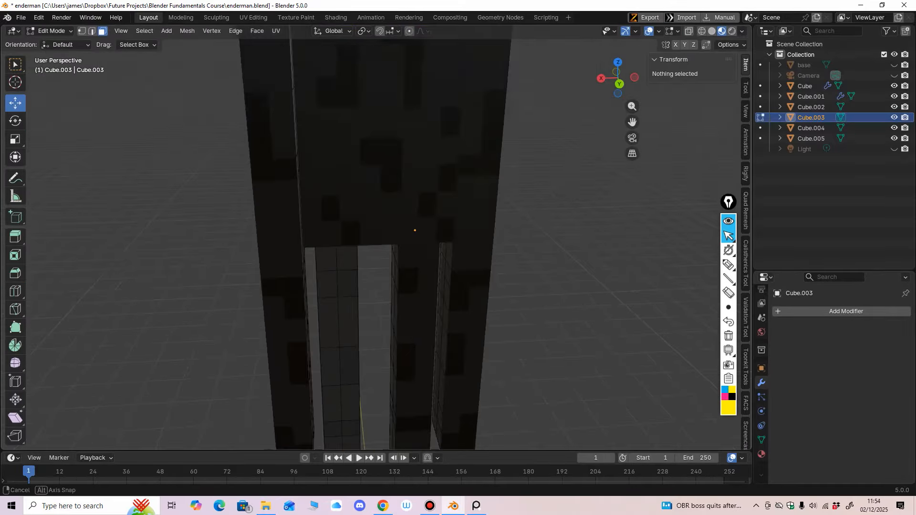
{"action": "middle_click_drag", "start_coordinate": [413, 229], "coordinate": [447, 224]}
Turn on X-ray and hide the head, body and +X side arm to expose the top of the +X side leg
{"action": "left_click", "coordinate": [689, 31]}
{"action": "mouse_move", "coordinate": [477, 186]}
{"action": "middle_mouse_down"}
{"action": "mouse_move", "coordinate": [470, 209]}
{"action": "mouse_move", "coordinate": [496, 189]}
{"action": "mouse_move", "coordinate": [485, 184]}
{"action": "middle_mouse_up"}
{"action": "scroll", "coordinate": [496, 189], "scroll_direction": "down", "scroll_amount": 2}
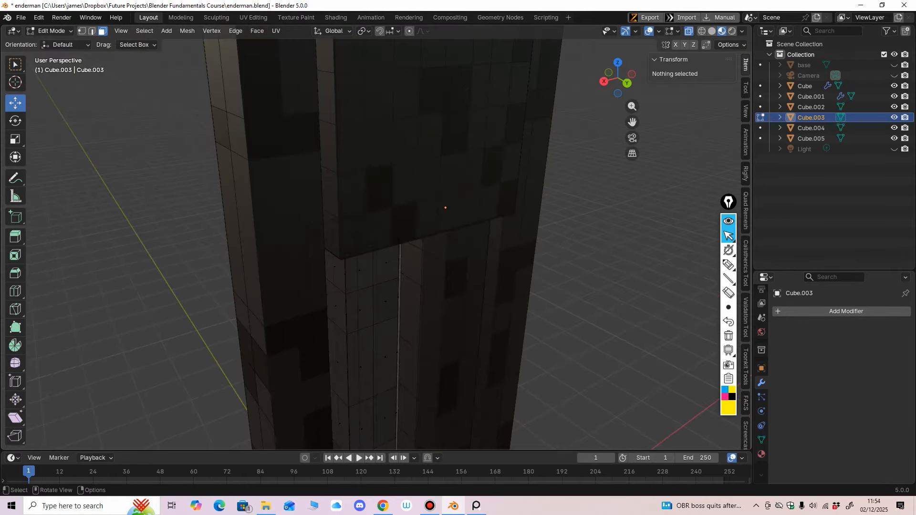
{"action": "left_click", "coordinate": [894, 107]}
{"action": "left_click", "coordinate": [893, 117]}
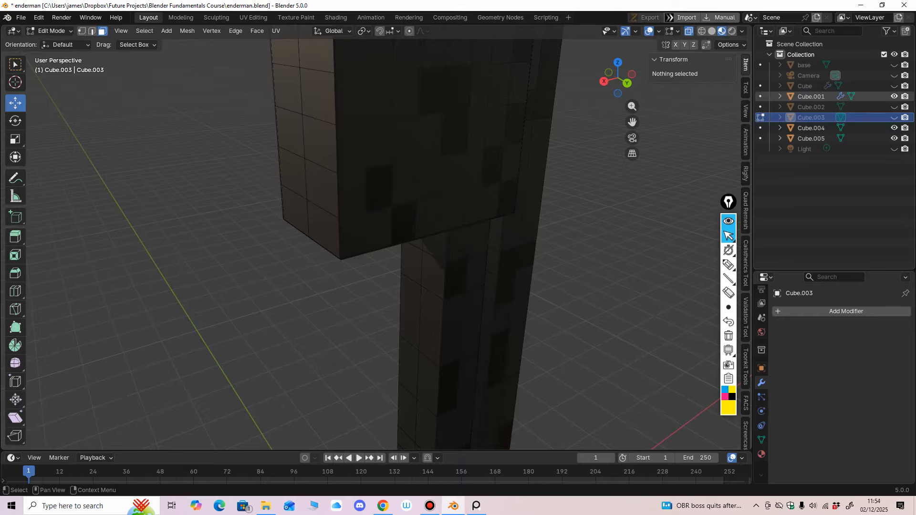
{"action": "left_click", "coordinate": [893, 86]}
{"action": "left_click", "coordinate": [894, 118]}
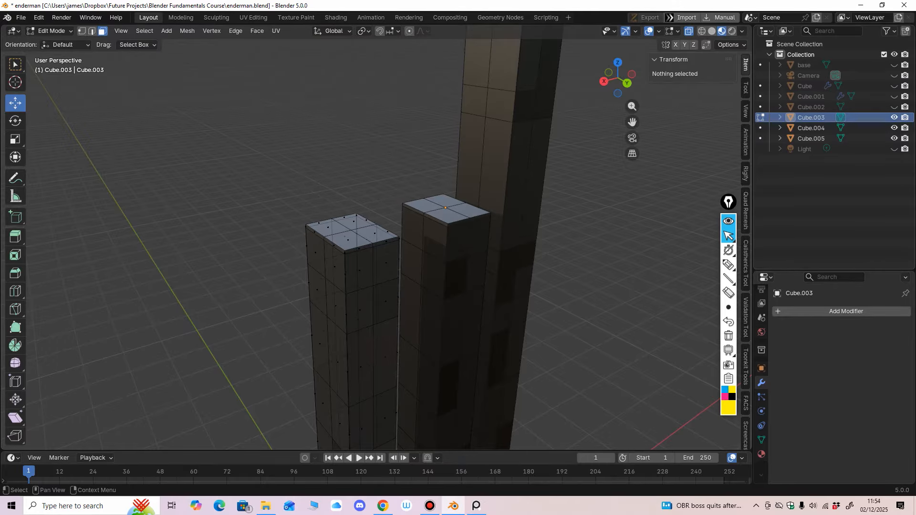
Select the four top faces of the +X side leg and snap the 3D cursor to the selection
{"action": "left_click", "coordinate": [347, 240]}
{"action": "middle_click_drag", "start_coordinate": [348, 240], "coordinate": [349, 265]}
{"action": "left_click", "coordinate": [323, 236], "text": "shift"}
{"action": "left_click", "coordinate": [350, 231], "text": "shift"}
{"action": "left_click", "coordinate": [366, 252], "text": "shift"}
{"action": "key", "text": "shift+s"}
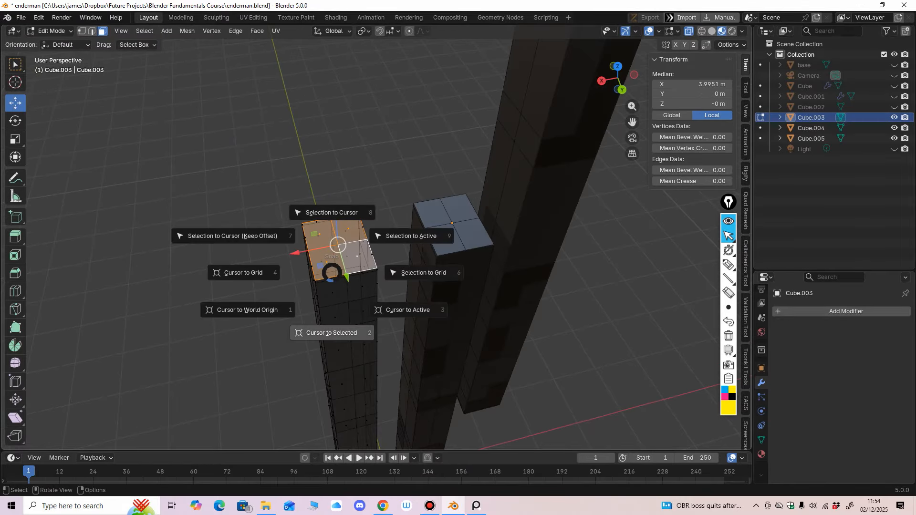
{"action": "left_click", "coordinate": [332, 332]}
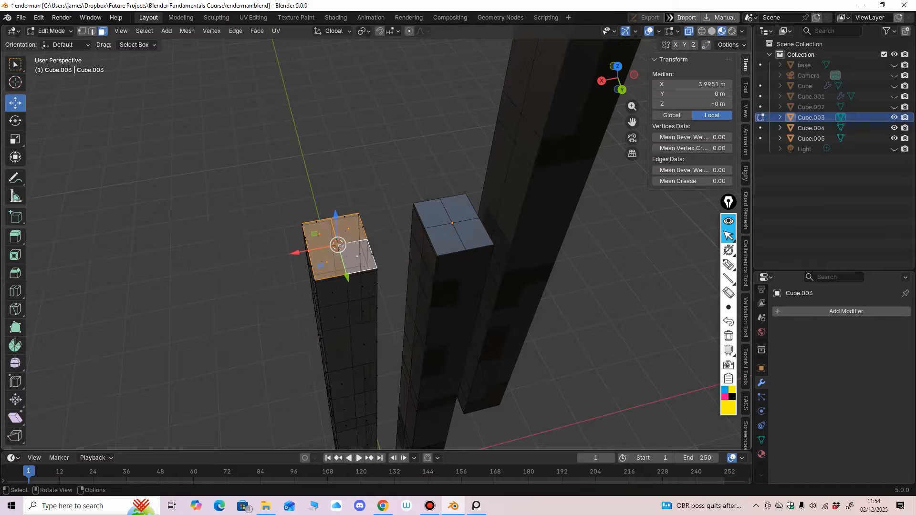
Return to Object Mode and set the +X side leg's origin to the 3D cursor
{"action": "left_click", "coordinate": [51, 31]}
{"action": "left_click", "coordinate": [48, 42]}
{"action": "left_click", "coordinate": [339, 306]}
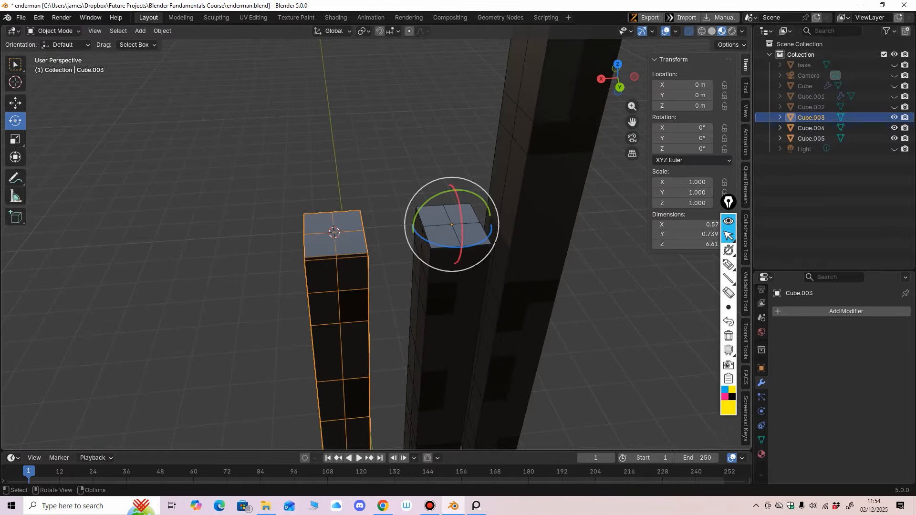
{"action": "left_click", "coordinate": [162, 31]}
{"action": "mouse_move", "coordinate": [191, 53]}
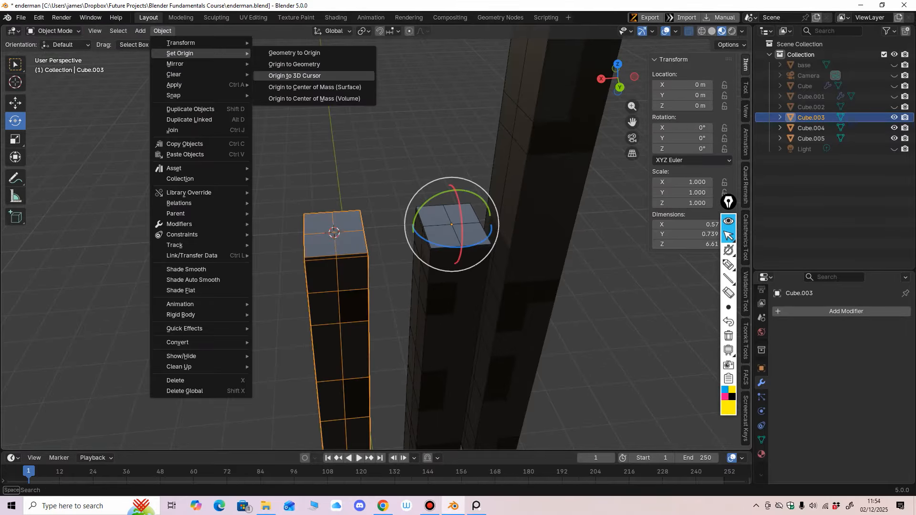
{"action": "left_click", "coordinate": [296, 76]}
Test-rotate the +X side leg about the X axis at its hip, and undo the rotation
{"action": "middle_click_drag", "start_coordinate": [346, 207], "coordinate": [307, 187]}
{"action": "left_click_drag", "start_coordinate": [308, 192], "coordinate": [317, 167]}
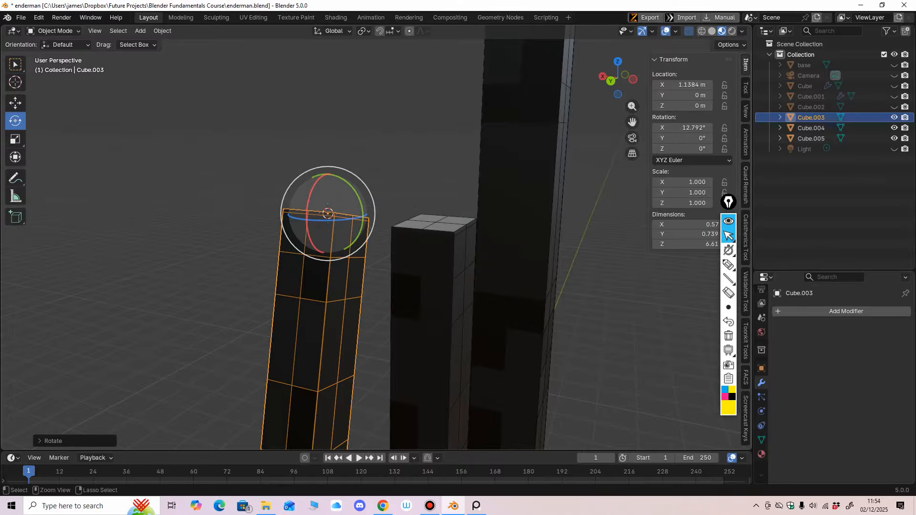
{"action": "key", "text": "ctrl+z"}
{"action": "left_click", "coordinate": [55, 31]}
{"action": "middle_click_drag", "start_coordinate": [334, 191], "coordinate": [334, 248], "text": "ctrl"}
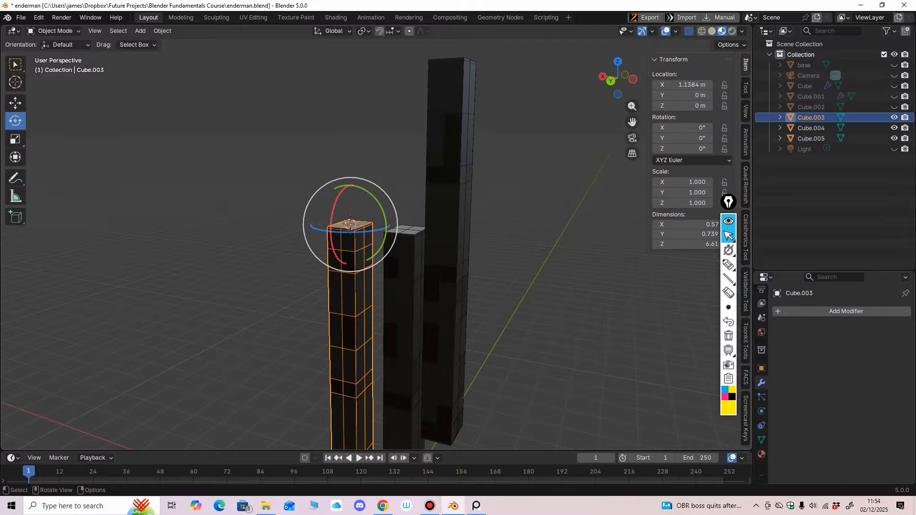
Convert the +X side leg's transforms to deltas and unhide the head, body and +X side arm
{"action": "key", "text": "ctrl+a"}
{"action": "left_click", "coordinate": [444, 235]}
{"action": "scroll", "coordinate": [443, 235], "scroll_direction": "down", "scroll_amount": 3}
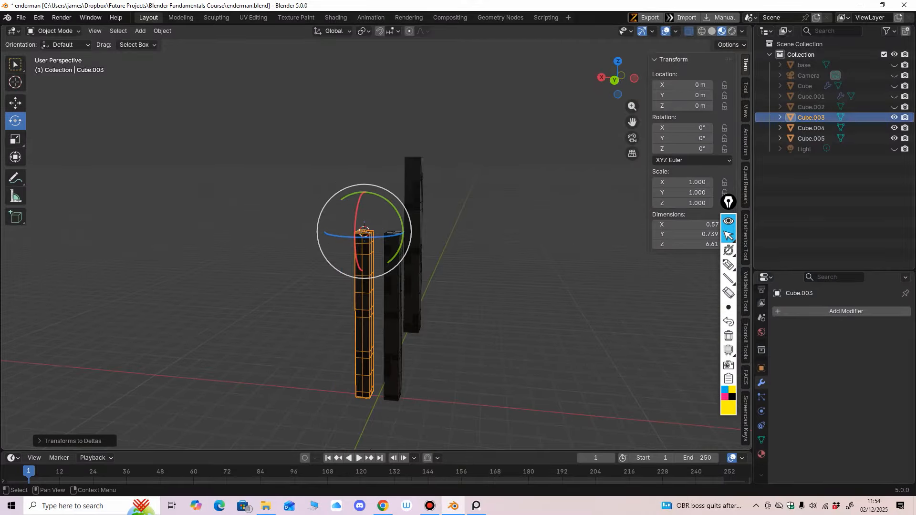
{"action": "left_click_drag", "start_coordinate": [894, 86], "coordinate": [893, 107]}
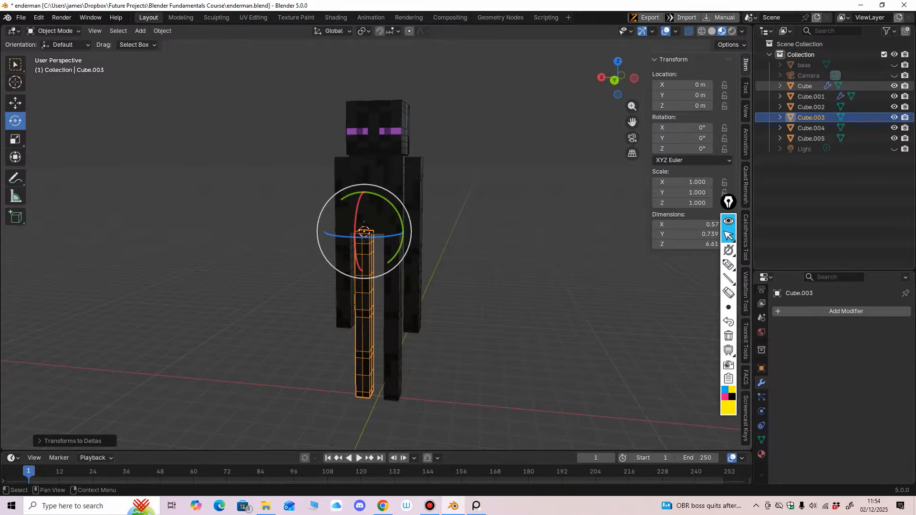
Select all the Enderman's parts and convert all their transforms to deltas
{"action": "middle_click_drag", "start_coordinate": [372, 229], "coordinate": [394, 234]}
{"action": "middle_click_drag", "start_coordinate": [393, 235], "coordinate": [395, 200], "text": "ctrl"}
{"action": "left_click_drag", "start_coordinate": [514, 79], "coordinate": [296, 374]}
{"action": "key", "text": "ctrl+a"}
{"action": "left_click", "coordinate": [390, 304]}
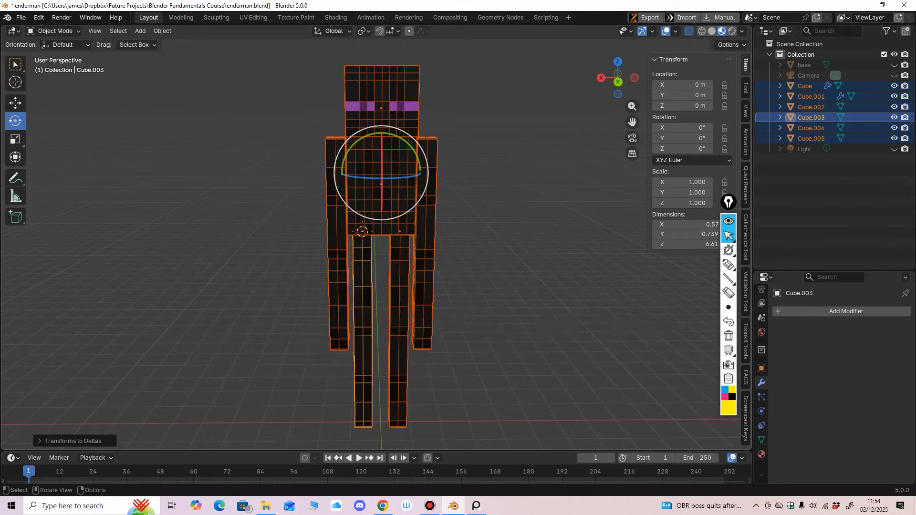
Select the limbs in turn and test-rotate a leg at its hip, undoing each rotation
{"action": "left_click", "coordinate": [396, 95]}
{"action": "middle_click_drag", "start_coordinate": [391, 304], "coordinate": [415, 280]}
{"action": "left_click", "coordinate": [398, 196]}
{"action": "left_click", "coordinate": [426, 214]}
{"action": "left_click", "coordinate": [400, 296]}
{"action": "left_click", "coordinate": [369, 296]}
{"action": "left_click_drag", "start_coordinate": [412, 213], "coordinate": [411, 242]}
{"action": "key", "text": "ctrl+z"}
{"action": "middle_click_drag", "start_coordinate": [470, 250], "coordinate": [341, 251]}
{"action": "left_click_drag", "start_coordinate": [332, 208], "coordinate": [329, 223]}
{"action": "key", "text": "ctrl+z"}
Test-rotate the upper parts, finishing with the head in back view, and undo each rotation
{"action": "left_click", "coordinate": [399, 191]}
{"action": "left_click_drag", "start_coordinate": [367, 139], "coordinate": [365, 125]}
{"action": "key", "text": "ctrl+z"}
{"action": "middle_click_drag", "start_coordinate": [366, 143], "coordinate": [421, 195]}
{"action": "scroll", "coordinate": [422, 195], "scroll_direction": "up", "scroll_amount": 1}
{"action": "left_click", "coordinate": [366, 142]}
{"action": "middle_click_drag", "start_coordinate": [366, 157], "coordinate": [382, 114], "text": "ctrl"}
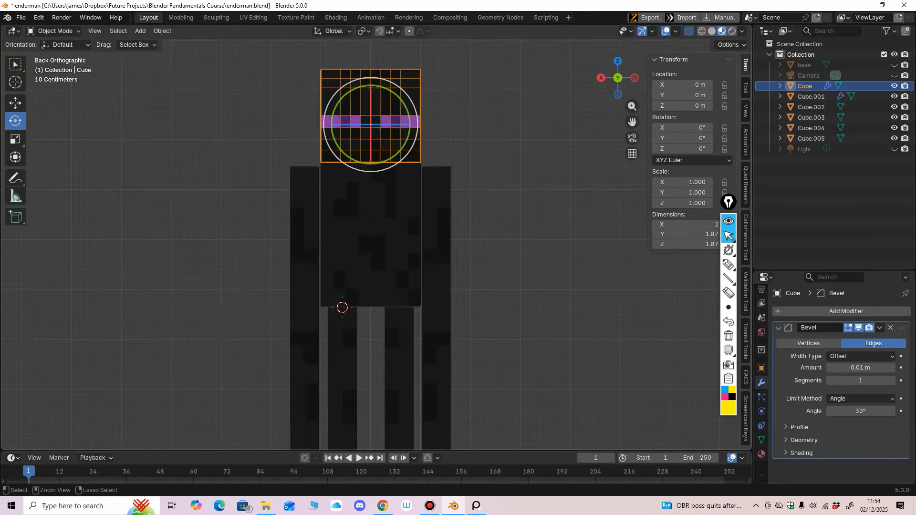
{"action": "left_click_drag", "start_coordinate": [384, 136], "coordinate": [398, 143]}
{"action": "key", "text": "ctrl+z"}
Tilt both arms outward about the Y axis, the -X side arm about 6.55° and the +X side arm about -5.72°
{"action": "middle_click_drag", "start_coordinate": [398, 143], "coordinate": [393, 176], "text": "ctrl"}
{"action": "middle_click_drag", "start_coordinate": [422, 226], "coordinate": [410, 207], "text": "shift"}
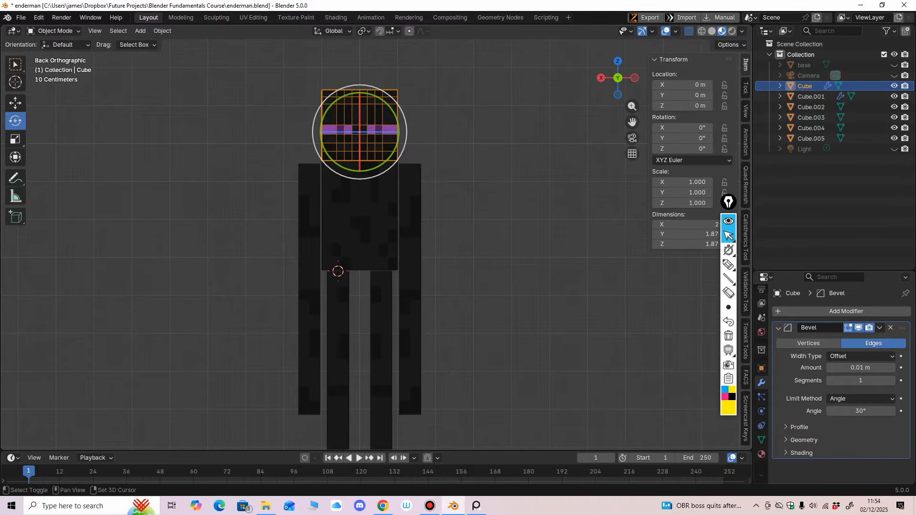
{"action": "left_click", "coordinate": [410, 210]}
{"action": "left_click_drag", "start_coordinate": [441, 137], "coordinate": [439, 133]}
{"action": "left_click", "coordinate": [311, 198]}
{"action": "left_click_drag", "start_coordinate": [344, 146], "coordinate": [347, 149]}
{"action": "middle_click_drag", "start_coordinate": [346, 148], "coordinate": [355, 143]}
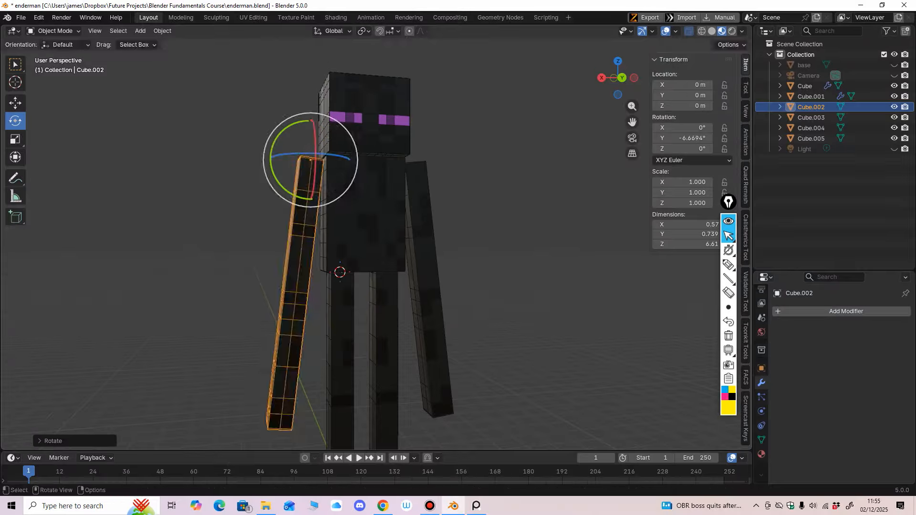
{"action": "left_click_drag", "start_coordinate": [275, 139], "coordinate": [272, 143]}
Reduce the -X side arm's outward tilt slightly, rotate the +X side arm to about -5.57° in Y, and deselect it
{"action": "left_click", "coordinate": [431, 286]}
{"action": "middle_click_drag", "start_coordinate": [329, 307], "coordinate": [304, 315], "text": "alt"}
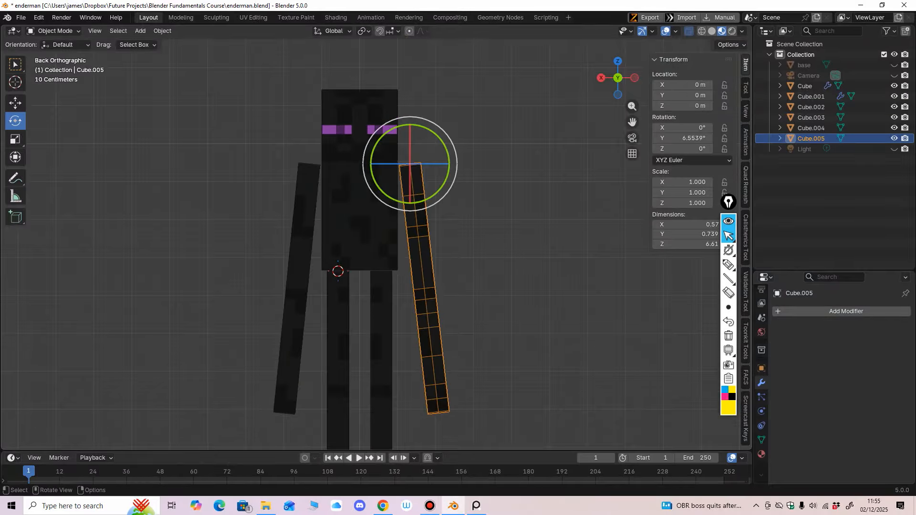
{"action": "left_click_drag", "start_coordinate": [443, 146], "coordinate": [444, 150]}
{"action": "left_click", "coordinate": [372, 240]}
{"action": "left_click", "coordinate": [299, 253]}
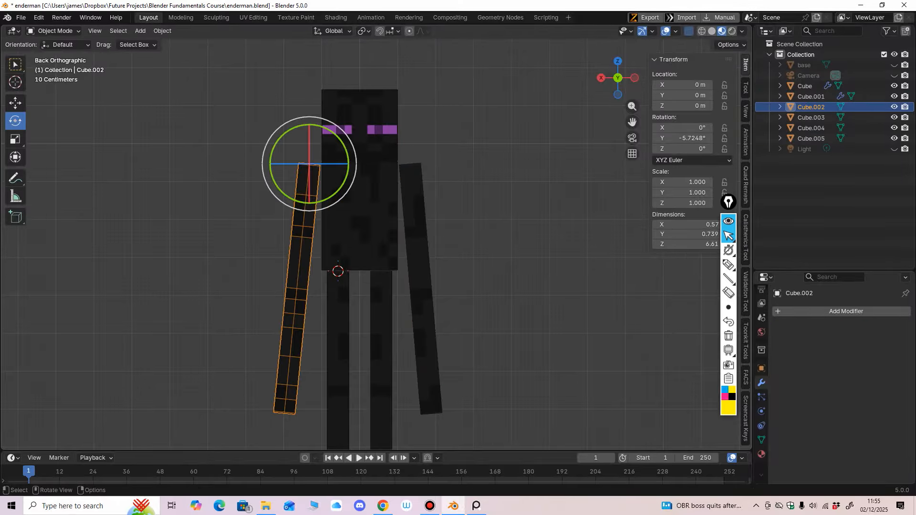
{"action": "left_click_drag", "start_coordinate": [339, 141], "coordinate": [342, 143]}
{"action": "scroll", "coordinate": [394, 205], "scroll_direction": "down", "scroll_amount": 3}
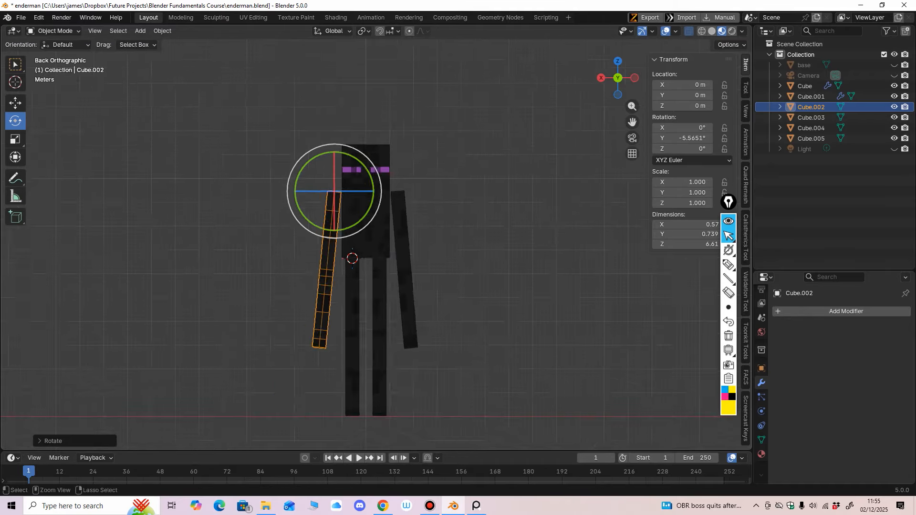
{"action": "middle_click_drag", "start_coordinate": [394, 205], "coordinate": [241, 165]}
{"action": "scroll", "coordinate": [223, 209], "scroll_direction": "up", "scroll_amount": 3}
{"action": "middle_click_drag", "start_coordinate": [458, 323], "coordinate": [371, 330]}
{"action": "scroll", "coordinate": [455, 316], "scroll_direction": "down", "scroll_amount": 3}
{"action": "left_click", "coordinate": [489, 317]}
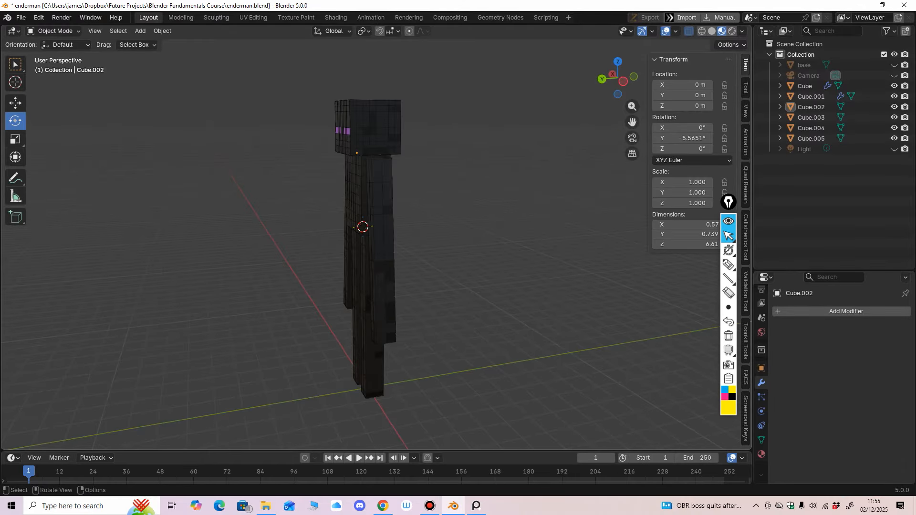
Enlarge the timeline, set the end frame to 25, and fit the frame range in view
{"action": "left_click_drag", "start_coordinate": [375, 450], "coordinate": [375, 334]}
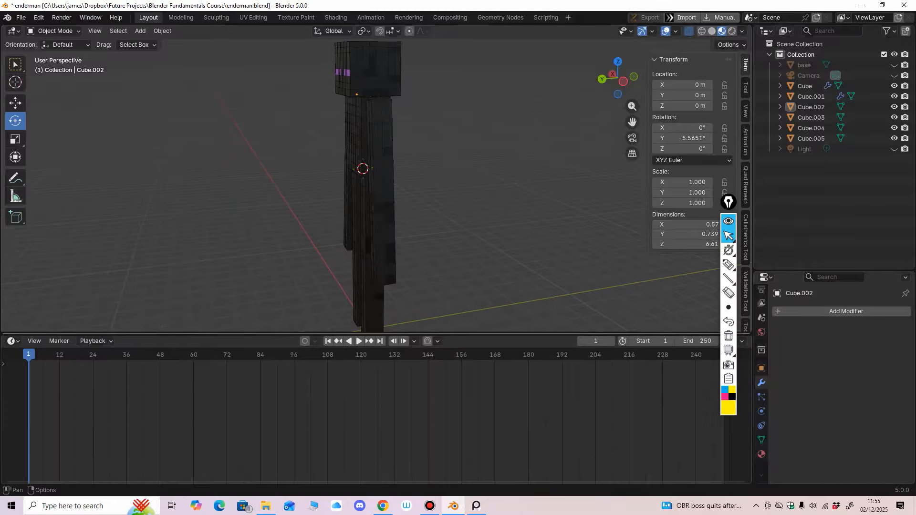
{"action": "scroll", "coordinate": [375, 386], "scroll_direction": "down", "scroll_amount": 10}
{"action": "left_click", "coordinate": [697, 341]}
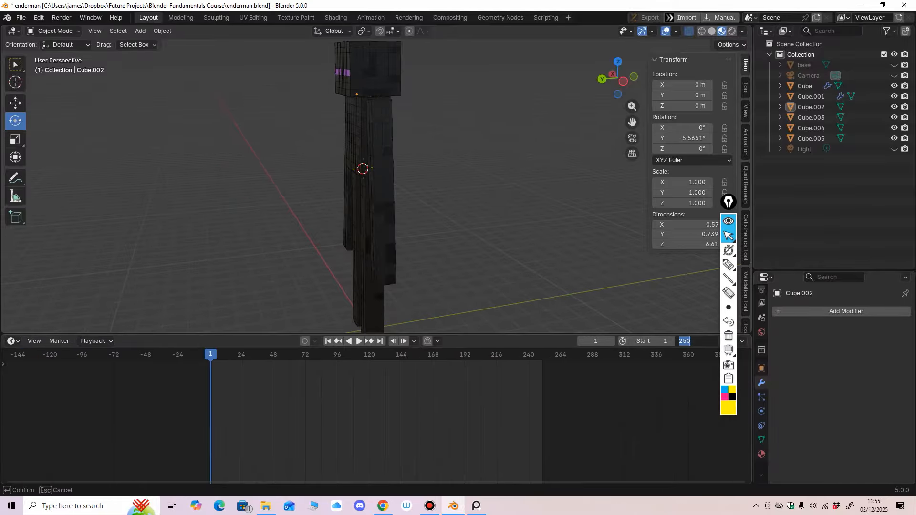
{"action": "type", "text": "25"}
{"action": "key", "text": "Return"}
{"action": "scroll", "coordinate": [225, 415], "scroll_direction": "up", "scroll_amount": 10}
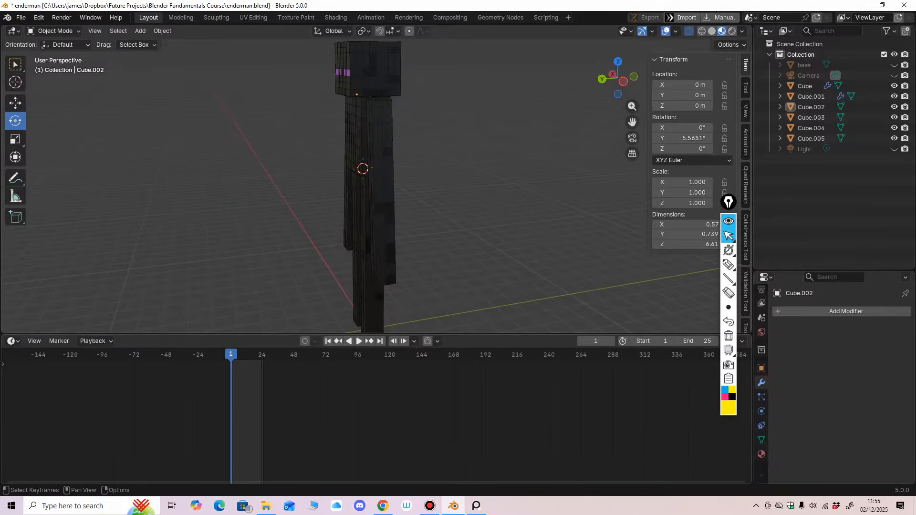
{"action": "middle_click_drag", "start_coordinate": [265, 415], "coordinate": [385, 415]}
{"action": "middle_click_drag", "start_coordinate": [385, 415], "coordinate": [334, 415], "text": "ctrl"}
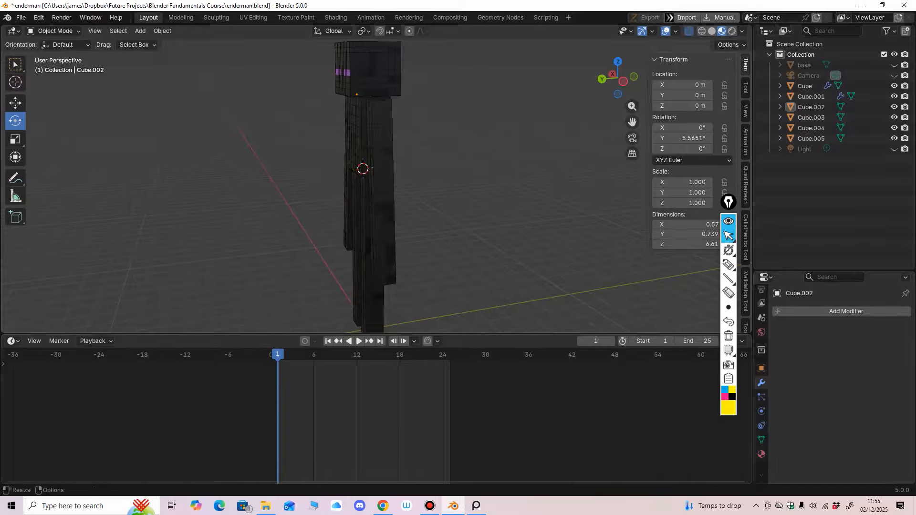
Shrink the timeline again and, in back orthographic view, rotate the +X side arm to about -4.75° in Y
{"action": "middle_click_drag", "start_coordinate": [372, 200], "coordinate": [458, 191], "text": "ctrl"}
{"action": "middle_click_drag", "start_coordinate": [458, 191], "coordinate": [427, 178]}
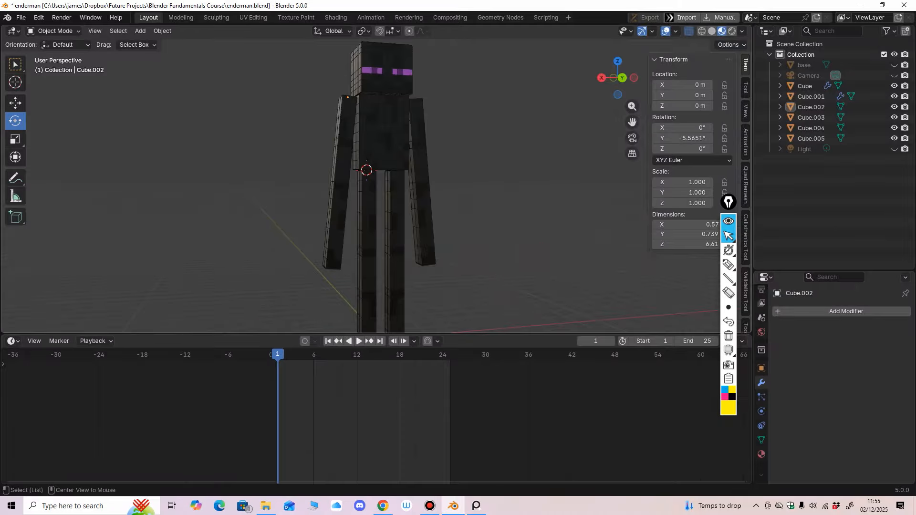
{"action": "left_click_drag", "start_coordinate": [427, 334], "coordinate": [427, 395]}
{"action": "key", "text": "ctrl+KP_1"}
{"action": "middle_click_drag", "start_coordinate": [427, 238], "coordinate": [404, 258], "text": "shift"}
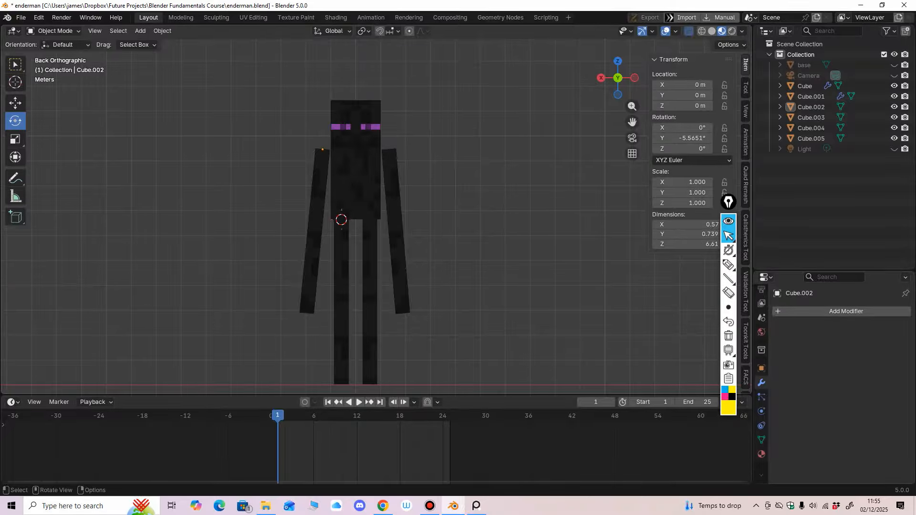
{"action": "left_click", "coordinate": [314, 234]}
{"action": "left_click_drag", "start_coordinate": [353, 120], "coordinate": [353, 120]}
Select every Enderman part, convert all transforms to deltas, and check the arms and the -X side leg individually
{"action": "left_click_drag", "start_coordinate": [487, 90], "coordinate": [306, 287]}
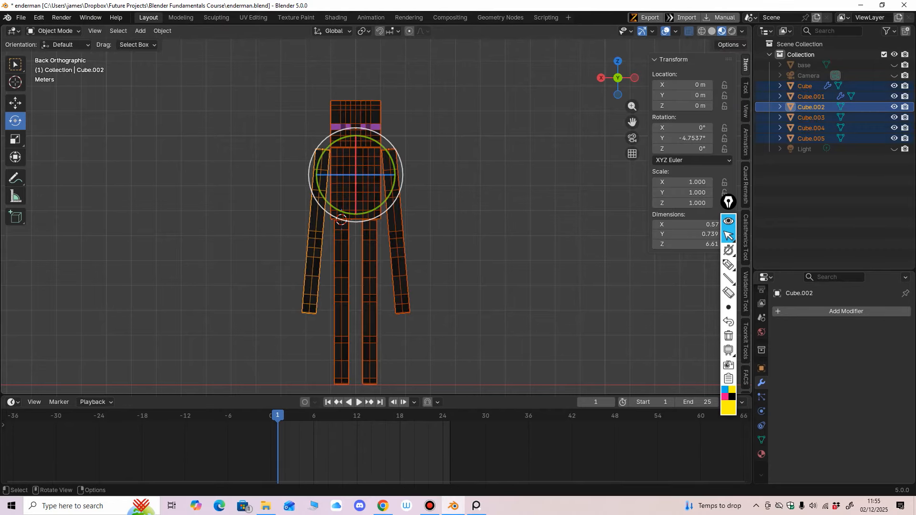
{"action": "key", "text": "ctrl+a"}
{"action": "left_click", "coordinate": [357, 296]}
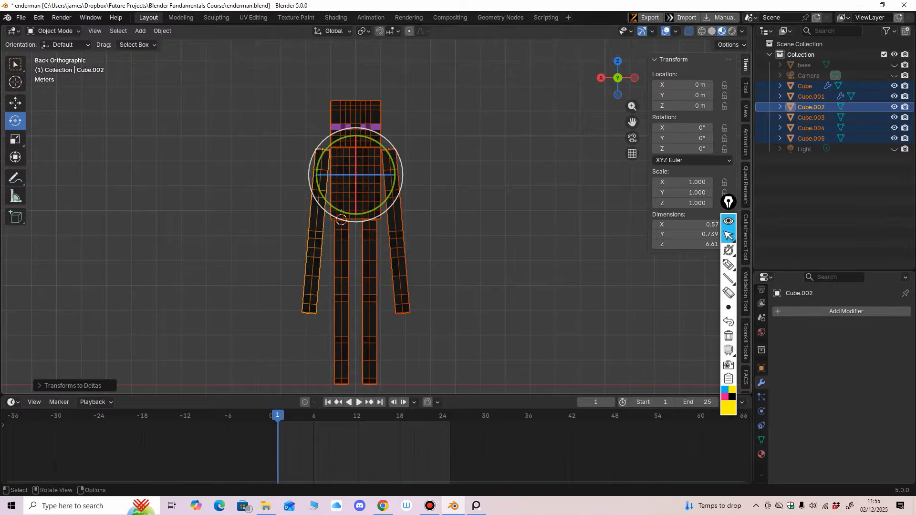
{"action": "left_click", "coordinate": [443, 248]}
{"action": "left_click", "coordinate": [399, 253]}
{"action": "left_click", "coordinate": [315, 238]}
{"action": "left_click", "coordinate": [369, 277]}
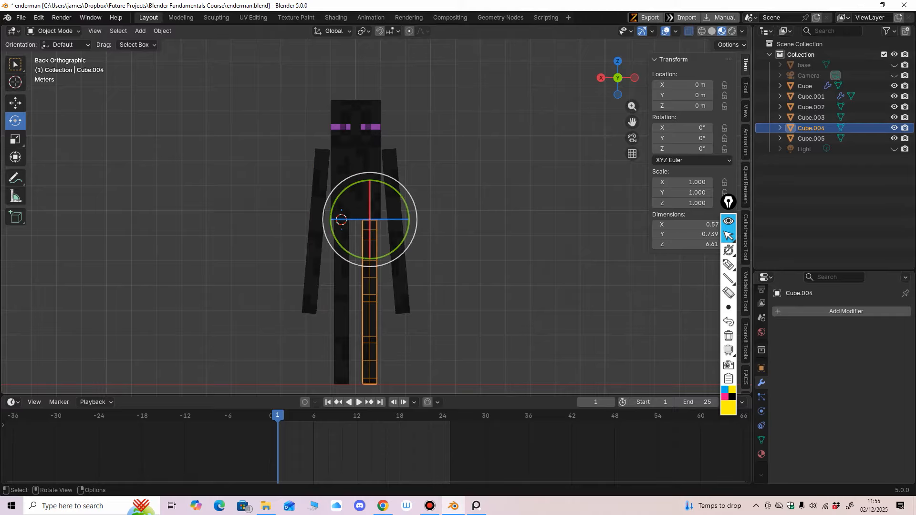
{"action": "scroll", "coordinate": [372, 272], "scroll_direction": "down", "scroll_amount": 2}
{"action": "key", "text": "shift+a"}
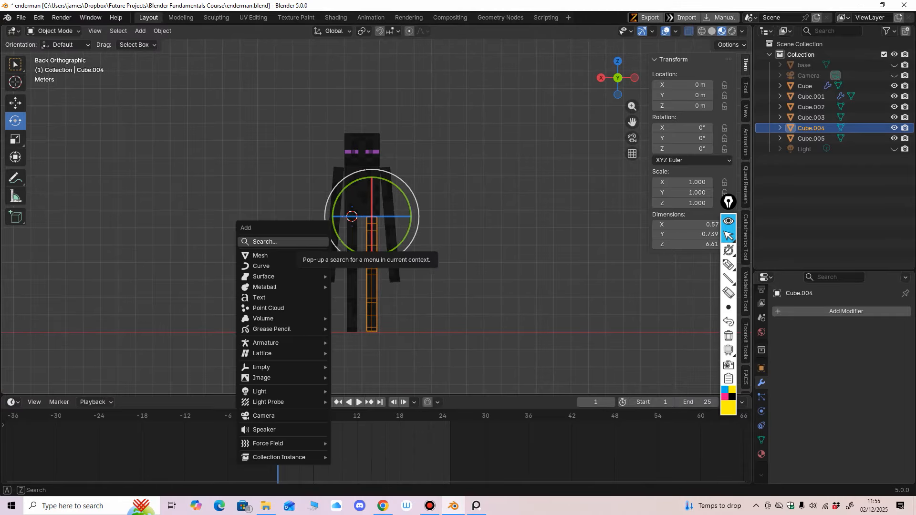
{"action": "key", "text": "Escape"}
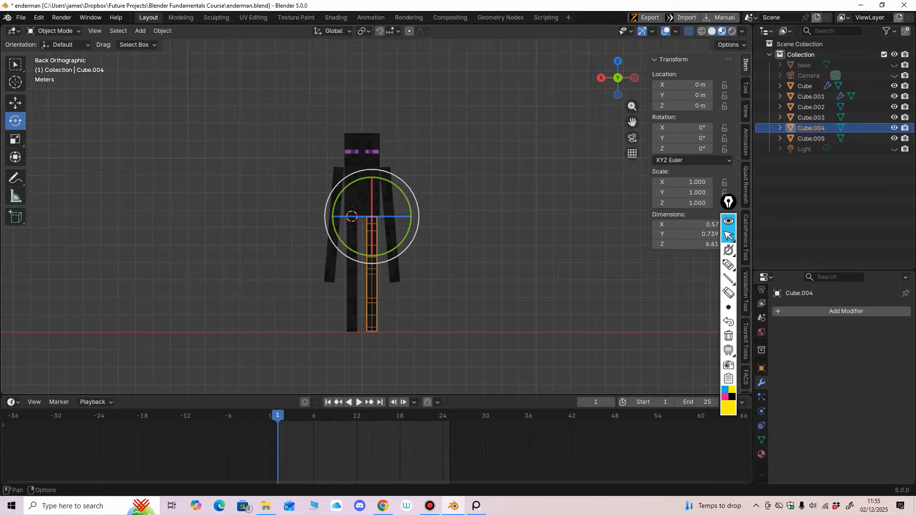
Switch the viewport to solid shading and add a single-bone armature at the 3D cursor by the +X side hip
{"action": "left_click", "coordinate": [712, 31]}
{"action": "middle_click_drag", "start_coordinate": [402, 155], "coordinate": [407, 103], "text": "shift"}
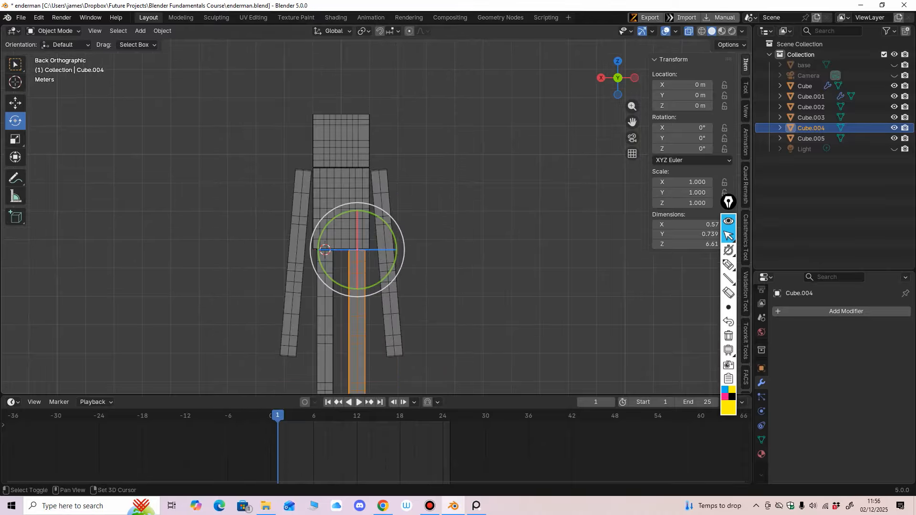
{"action": "key", "text": "shift+a"}
{"action": "mouse_move", "coordinate": [448, 355]}
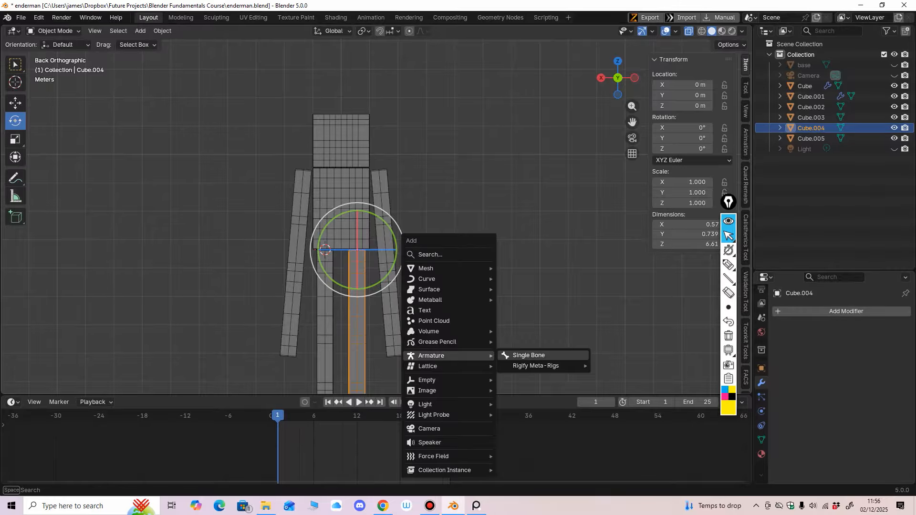
{"action": "left_click", "coordinate": [528, 355]}
{"action": "scroll", "coordinate": [477, 296], "scroll_direction": "down", "scroll_amount": 1}
{"action": "middle_click_drag", "start_coordinate": [458, 272], "coordinate": [471, 252]}
{"action": "key", "text": "ctrl+KP_1"}
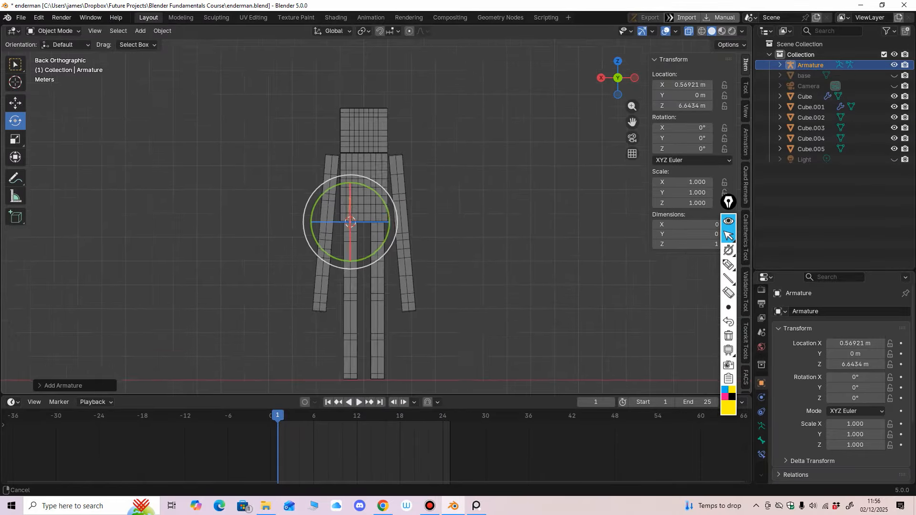
{"action": "scroll", "coordinate": [377, 210], "scroll_direction": "up", "scroll_amount": 2}
Set the new armature's viewport display to In Front so its bone shows through the mesh
{"action": "left_click", "coordinate": [761, 426]}
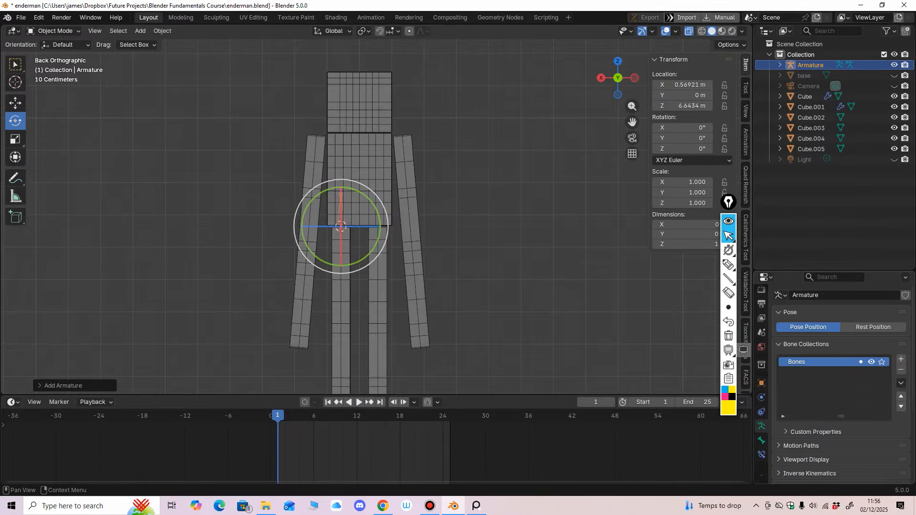
{"action": "scroll", "coordinate": [840, 381], "scroll_direction": "down", "scroll_amount": 2}
{"action": "scroll", "coordinate": [840, 382], "scroll_direction": "down", "scroll_amount": 2}
{"action": "left_click", "coordinate": [806, 364]}
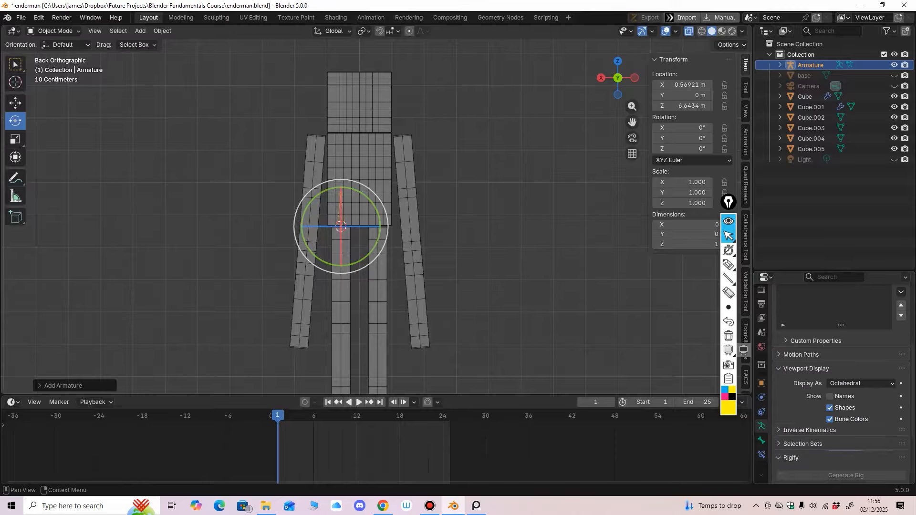
{"action": "scroll", "coordinate": [806, 364], "scroll_direction": "down", "scroll_amount": 2}
{"action": "left_click", "coordinate": [830, 383]}
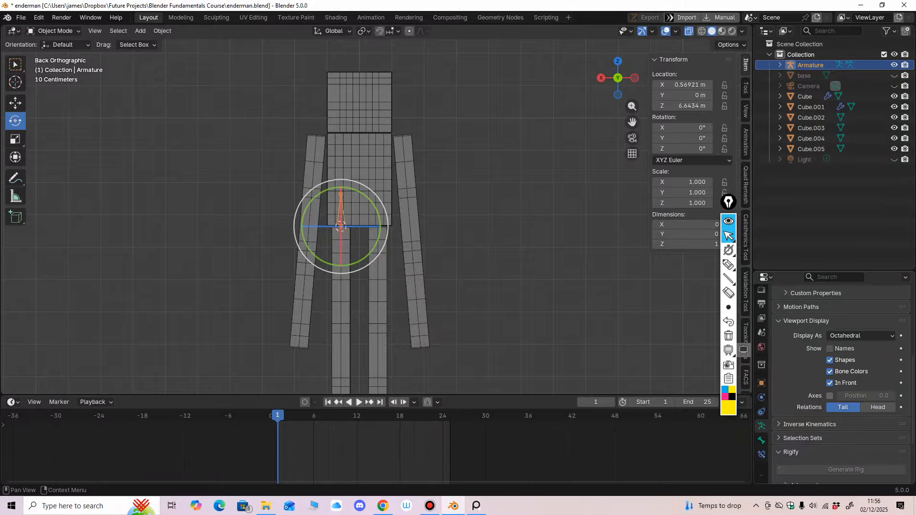
{"action": "scroll", "coordinate": [375, 208], "scroll_direction": "up", "scroll_amount": 3}
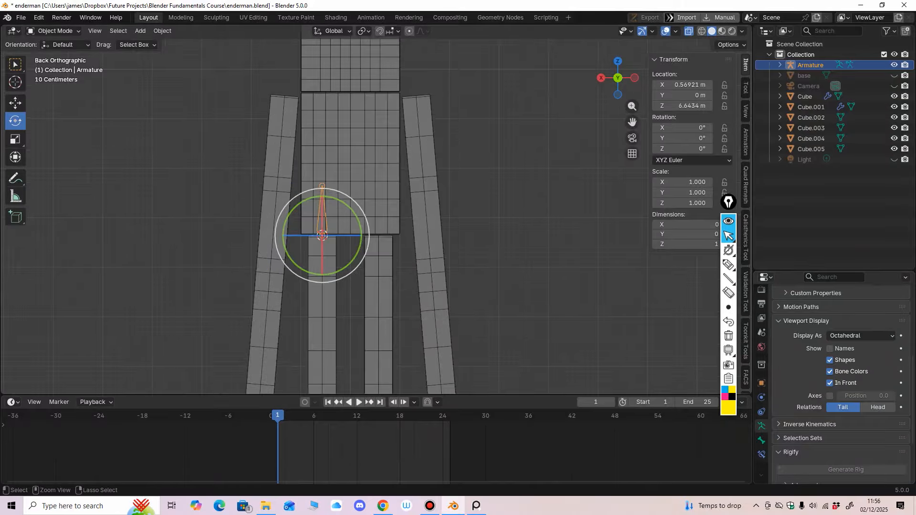
Reset the 3D cursor to the world origin
{"action": "scroll", "coordinate": [336, 196], "scroll_direction": "down", "scroll_amount": 2}
{"action": "middle_click_drag", "start_coordinate": [353, 200], "coordinate": [332, 253], "text": "shift"}
{"action": "middle_click_drag", "start_coordinate": [332, 253], "coordinate": [337, 171], "text": "ctrl"}
{"action": "middle_click_drag", "start_coordinate": [336, 172], "coordinate": [353, 130], "text": "shift"}
{"action": "middle_click_drag", "start_coordinate": [412, 292], "coordinate": [412, 255], "text": "ctrl"}
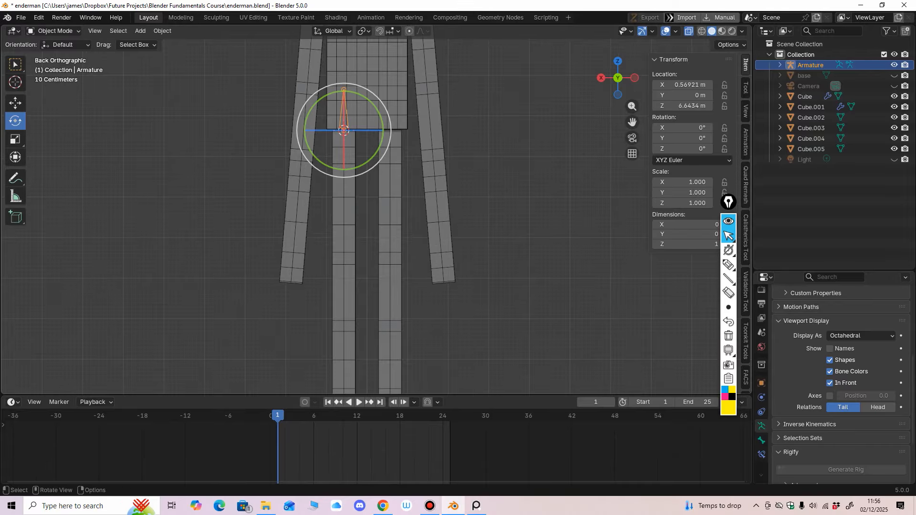
{"action": "middle_click_drag", "start_coordinate": [358, 157], "coordinate": [353, 165], "text": "shift"}
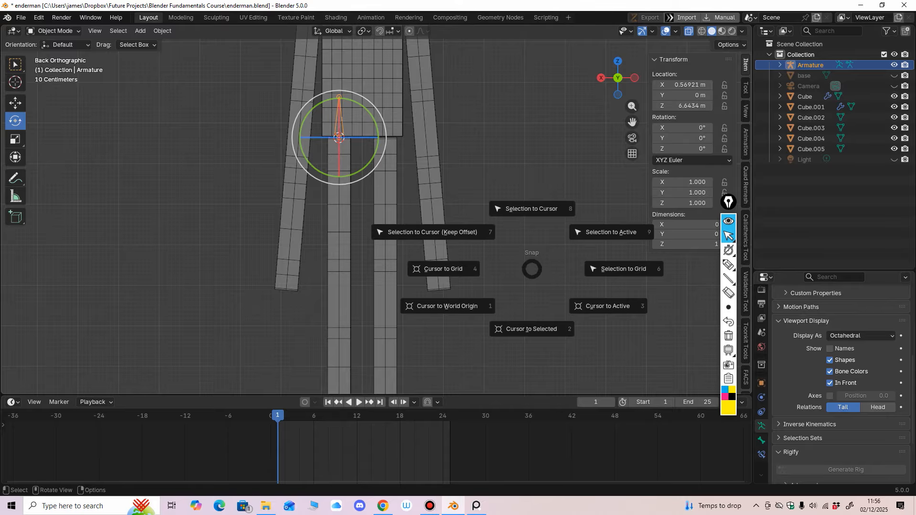
{"action": "left_click", "coordinate": [449, 306]}
{"action": "middle_click_drag", "start_coordinate": [450, 307], "coordinate": [461, 289], "text": "shift"}
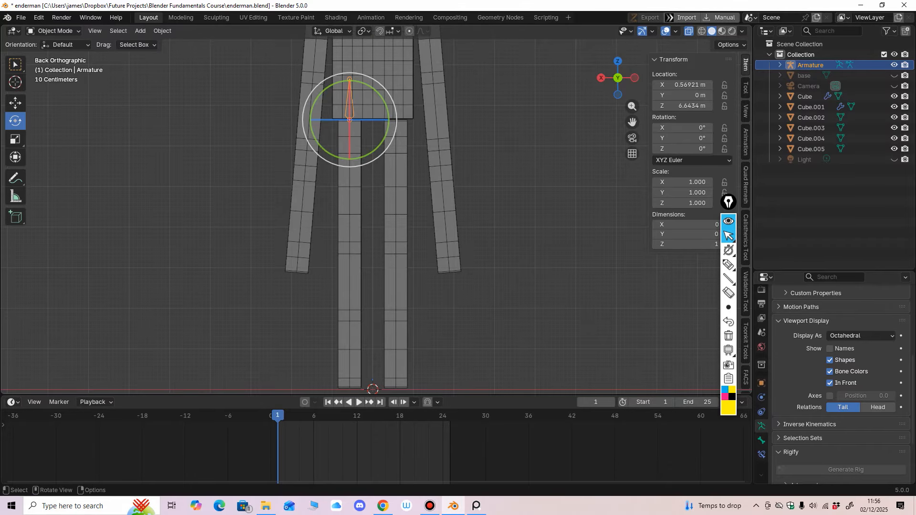
Enter Edit Mode on the armature and move the bone to the -X side shoulder, head at about X -1.95 m, Z 2.68 m
{"action": "middle_click_drag", "start_coordinate": [405, 191], "coordinate": [385, 312], "text": "shift"}
{"action": "middle_click_drag", "start_coordinate": [385, 312], "coordinate": [385, 282], "text": "ctrl"}
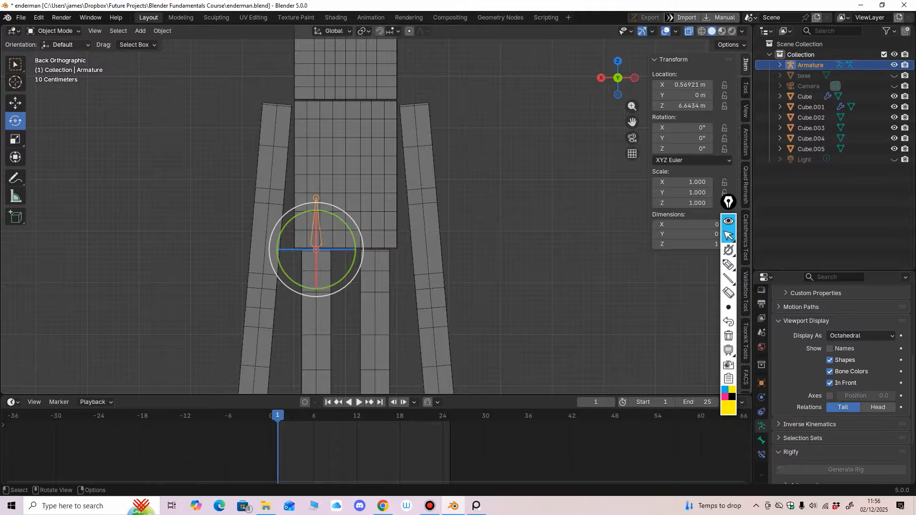
{"action": "left_click", "coordinate": [54, 30]}
{"action": "left_click", "coordinate": [54, 54]}
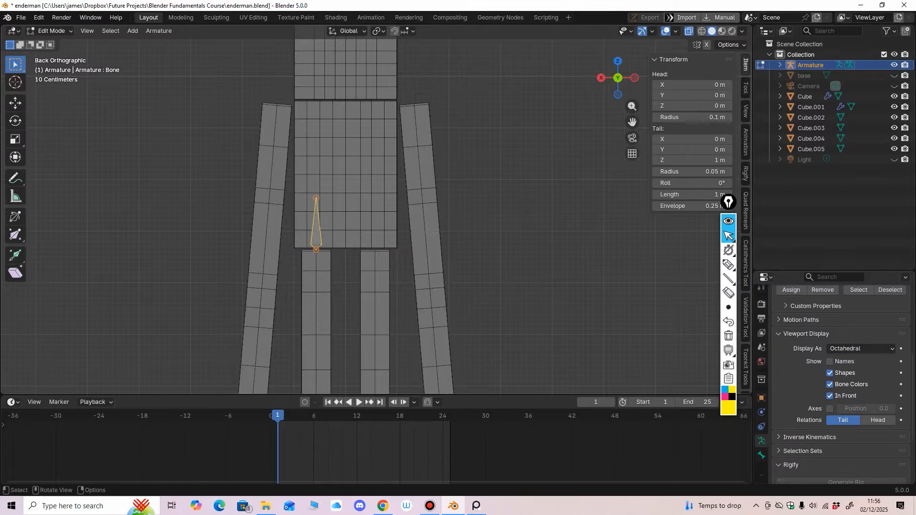
{"action": "left_click", "coordinate": [15, 103]}
{"action": "left_click_drag", "start_coordinate": [315, 224], "coordinate": [417, 85]}
{"action": "scroll", "coordinate": [416, 85], "scroll_direction": "down", "scroll_amount": 4}
{"action": "middle_click_drag", "start_coordinate": [416, 86], "coordinate": [329, 91]}
Move the bone's tail down to the lower end of the -X side arm, at about X -2.46 m, Z -3.54 m
{"action": "left_click", "coordinate": [366, 134]}
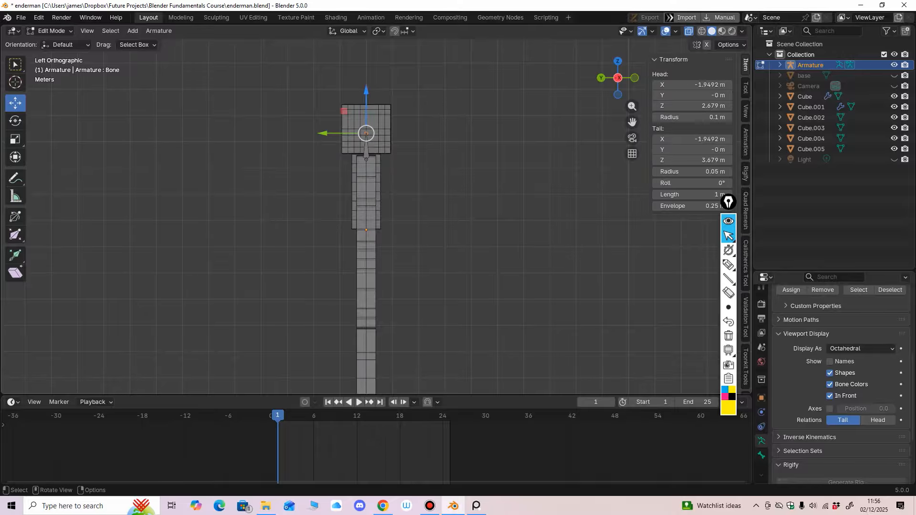
{"action": "left_click_drag", "start_coordinate": [366, 91], "coordinate": [366, 297]}
{"action": "middle_click_drag", "start_coordinate": [366, 298], "coordinate": [471, 262]}
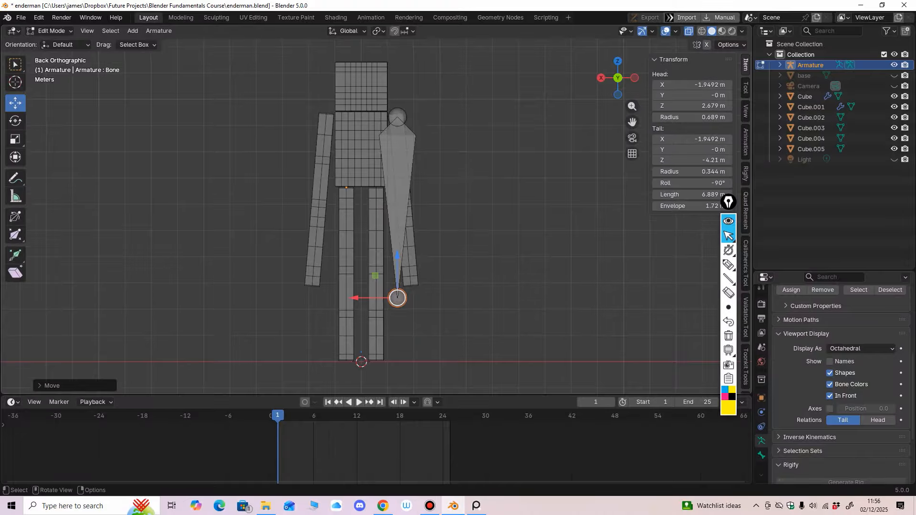
{"action": "left_click_drag", "start_coordinate": [355, 298], "coordinate": [372, 298]}
{"action": "left_click_drag", "start_coordinate": [413, 257], "coordinate": [413, 230]}
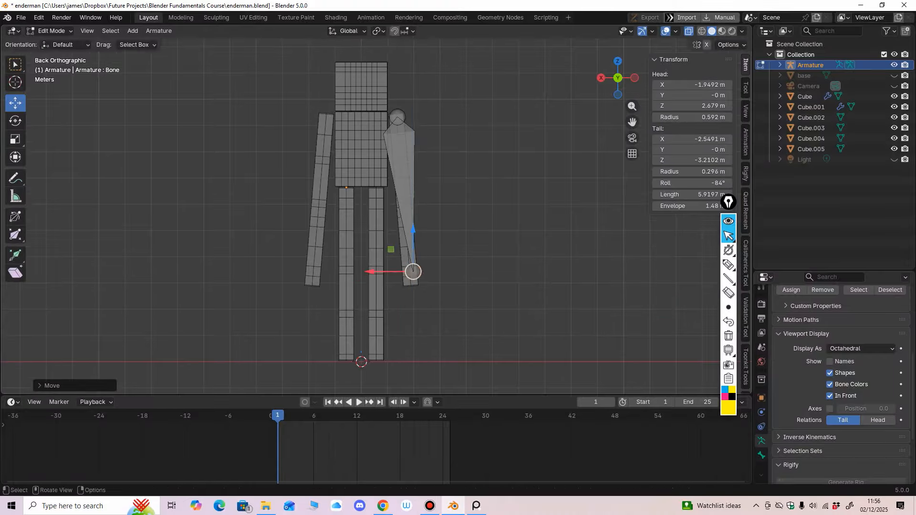
{"action": "left_click_drag", "start_coordinate": [370, 271], "coordinate": [368, 270]}
{"action": "left_click_drag", "start_coordinate": [410, 230], "coordinate": [411, 239]}
Check the arm bone from the side, and fine-tune its tail to about Z -3.55 m and its head to about Z 2.57 m
{"action": "middle_click_drag", "start_coordinate": [411, 239], "coordinate": [296, 303], "text": "shift"}
{"action": "scroll", "coordinate": [334, 267], "scroll_direction": "up", "scroll_amount": 3}
{"action": "left_click", "coordinate": [361, 233]}
{"action": "middle_click_drag", "start_coordinate": [361, 233], "coordinate": [453, 187]}
{"action": "scroll", "coordinate": [444, 229], "scroll_direction": "down", "scroll_amount": 3}
{"action": "scroll", "coordinate": [453, 187], "scroll_direction": "up", "scroll_amount": 2}
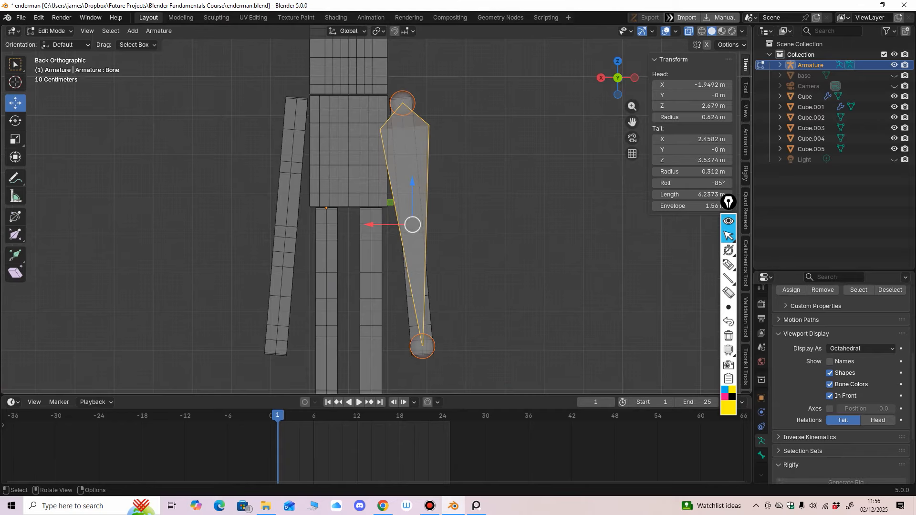
{"action": "left_click", "coordinate": [422, 347]}
{"action": "left_click_drag", "start_coordinate": [423, 304], "coordinate": [422, 305]}
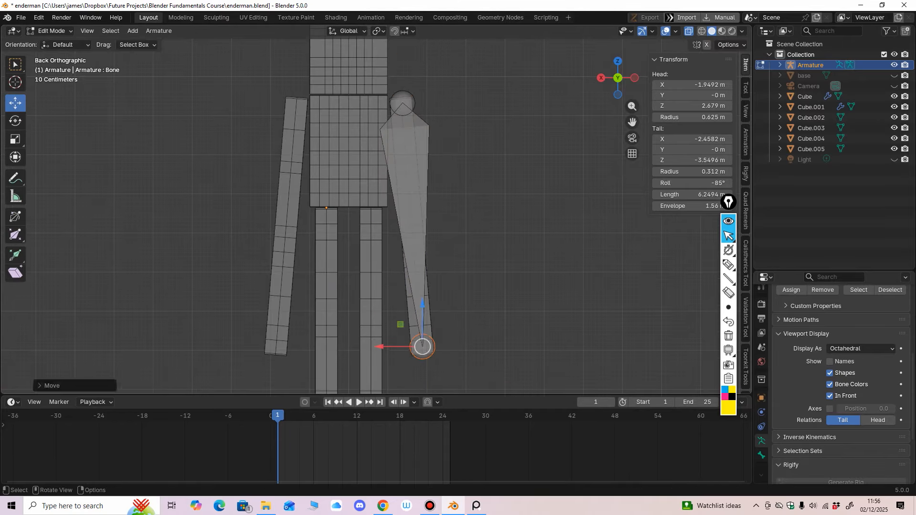
{"action": "left_click", "coordinate": [402, 103]}
{"action": "left_click_drag", "start_coordinate": [403, 61], "coordinate": [402, 66]}
{"action": "scroll", "coordinate": [376, 210], "scroll_direction": "down", "scroll_amount": 1}
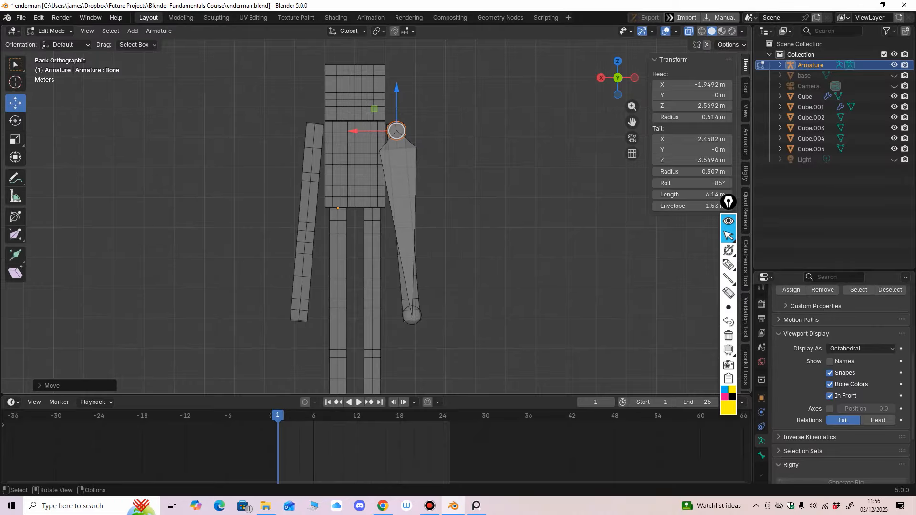
Duplicate the arm bone, shift the copy in X over the -X side leg, and align its tail vertically beneath its head
{"action": "left_click", "coordinate": [403, 195]}
{"action": "key", "text": "shift+d"}
{"action": "right_click", "coordinate": [403, 196]}
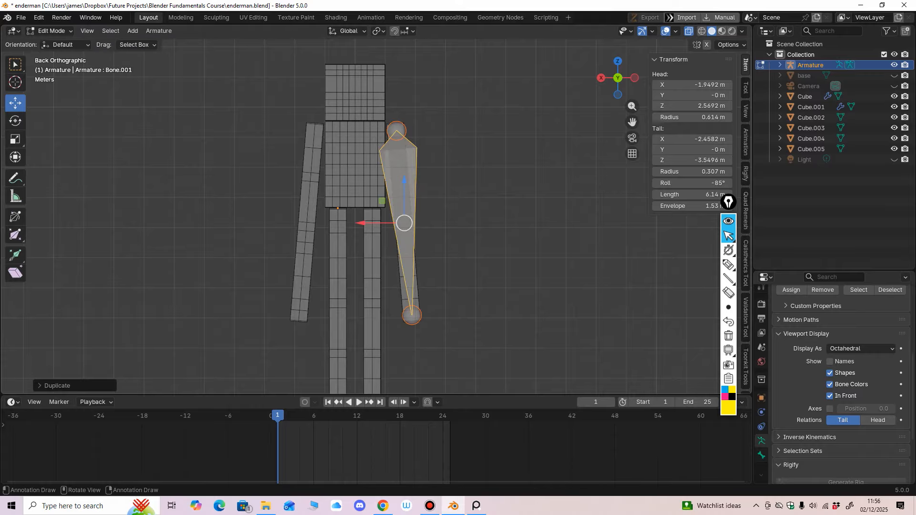
{"action": "left_click_drag", "start_coordinate": [362, 223], "coordinate": [338, 223]}
{"action": "middle_click_drag", "start_coordinate": [338, 223], "coordinate": [349, 172], "text": "shift"}
{"action": "left_click", "coordinate": [398, 265]}
{"action": "left_click_drag", "start_coordinate": [355, 265], "coordinate": [340, 265]}
Lower the duplicated bone onto the -X side leg, head at about Z -0.17 m, and adjust its tail at the foot to about Z -6.41 m
{"action": "left_click", "coordinate": [384, 188]}
{"action": "left_click_drag", "start_coordinate": [384, 135], "coordinate": [383, 217]}
{"action": "middle_click_drag", "start_coordinate": [383, 217], "coordinate": [305, 223]}
{"action": "left_click", "coordinate": [365, 350]}
{"action": "middle_click_drag", "start_coordinate": [365, 349], "coordinate": [429, 345]}
{"action": "left_click_drag", "start_coordinate": [383, 306], "coordinate": [383, 309]}
{"action": "left_click", "coordinate": [383, 162]}
{"action": "mouse_move", "coordinate": [383, 309]}
{"action": "middle_mouse_down"}
{"action": "mouse_move", "coordinate": [329, 319]}
{"action": "mouse_move", "coordinate": [284, 310]}
{"action": "mouse_move", "coordinate": [372, 310]}
{"action": "middle_mouse_up"}
{"action": "middle_click_drag", "start_coordinate": [372, 267], "coordinate": [386, 336], "text": "shift"}
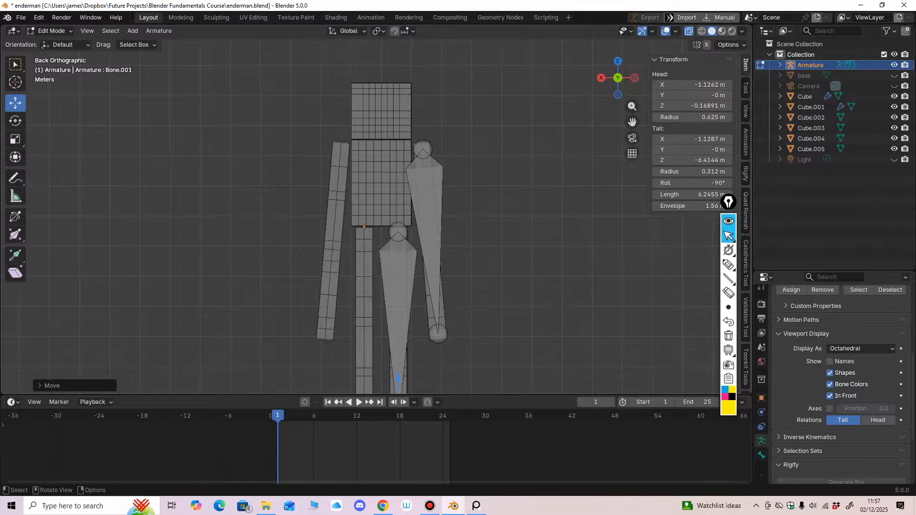
Duplicate the leg bone, move the copy beside the body, and pull its tail above its head for a length of about 2.52 m
{"action": "left_click", "coordinate": [398, 281]}
{"action": "key", "text": "shift+d"}
{"action": "key", "text": "Escape"}
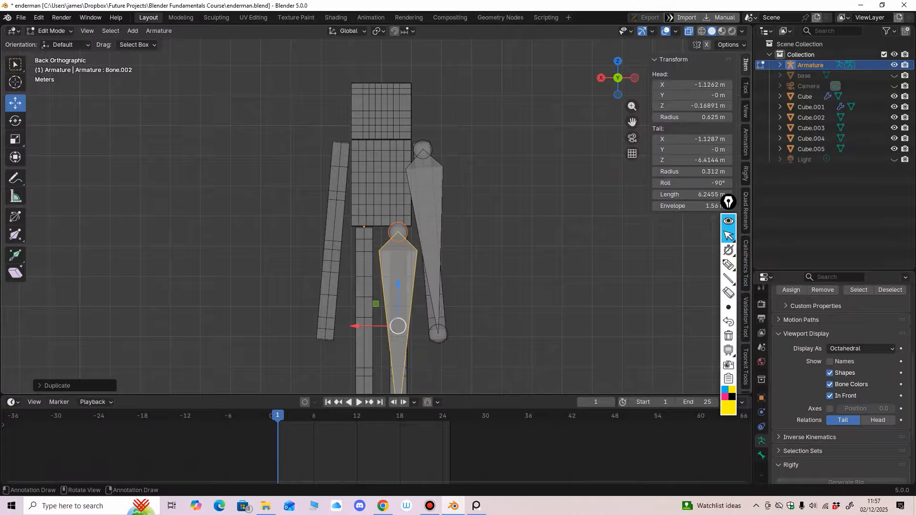
{"action": "key", "text": "g"}
{"action": "left_click", "coordinate": [331, 257]}
{"action": "left_click", "coordinate": [331, 361]}
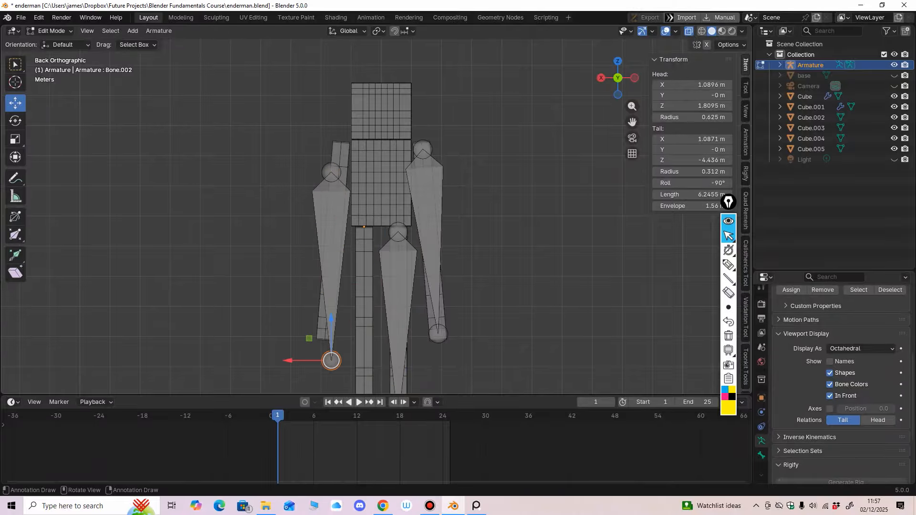
{"action": "left_click_drag", "start_coordinate": [331, 318], "coordinate": [331, 54]}
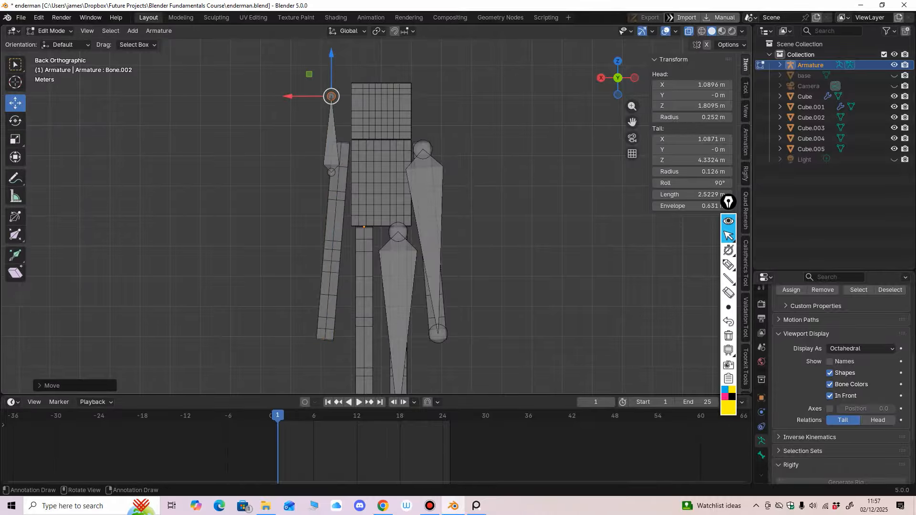
Move the short upright bone into the middle of the torso, head at about X -0.67 m, Z 0.12 m, and check it from the side
{"action": "left_click", "coordinate": [331, 143]}
{"action": "left_click_drag", "start_coordinate": [331, 135], "coordinate": [384, 183]}
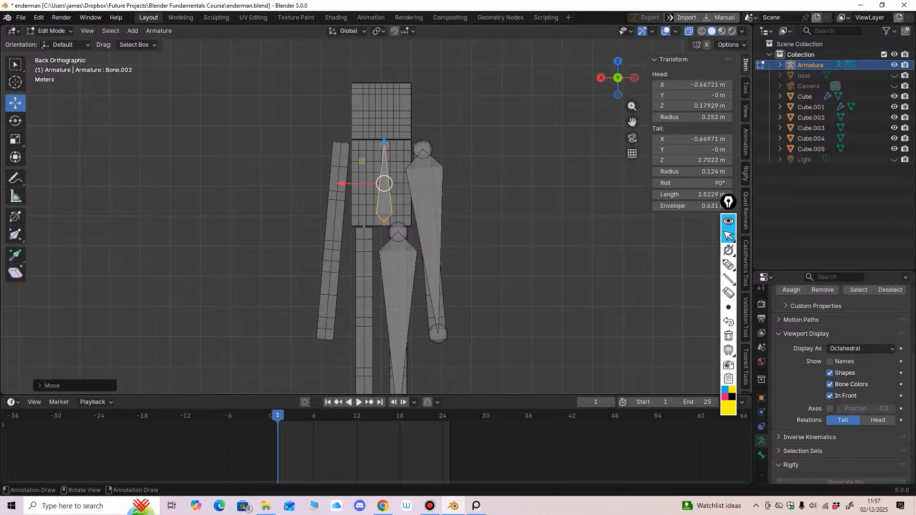
{"action": "middle_click_drag", "start_coordinate": [384, 184], "coordinate": [389, 253], "text": "shift"}
{"action": "middle_click_drag", "start_coordinate": [389, 253], "coordinate": [388, 234], "text": "ctrl"}
{"action": "left_click_drag", "start_coordinate": [389, 211], "coordinate": [389, 213]}
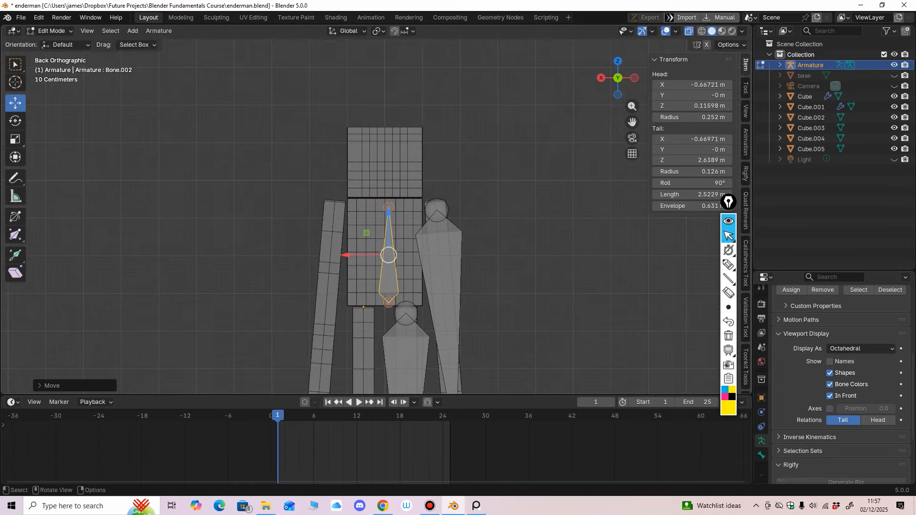
{"action": "left_click", "coordinate": [388, 207]}
{"action": "middle_click_drag", "start_coordinate": [389, 208], "coordinate": [284, 213]}
{"action": "left_click", "coordinate": [361, 234]}
{"action": "middle_click_drag", "start_coordinate": [362, 234], "coordinate": [455, 237]}
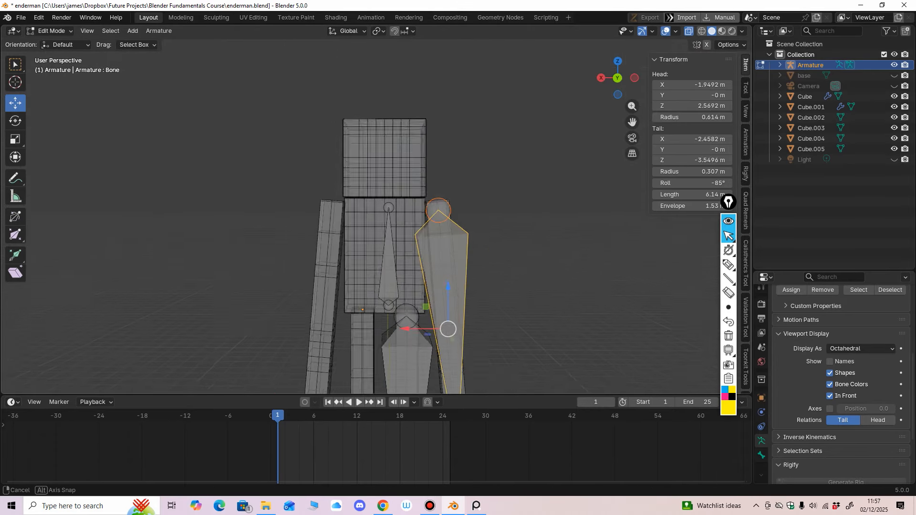
{"action": "left_click", "coordinate": [388, 272]}
{"action": "middle_click_drag", "start_coordinate": [389, 267], "coordinate": [391, 246], "text": "alt"}
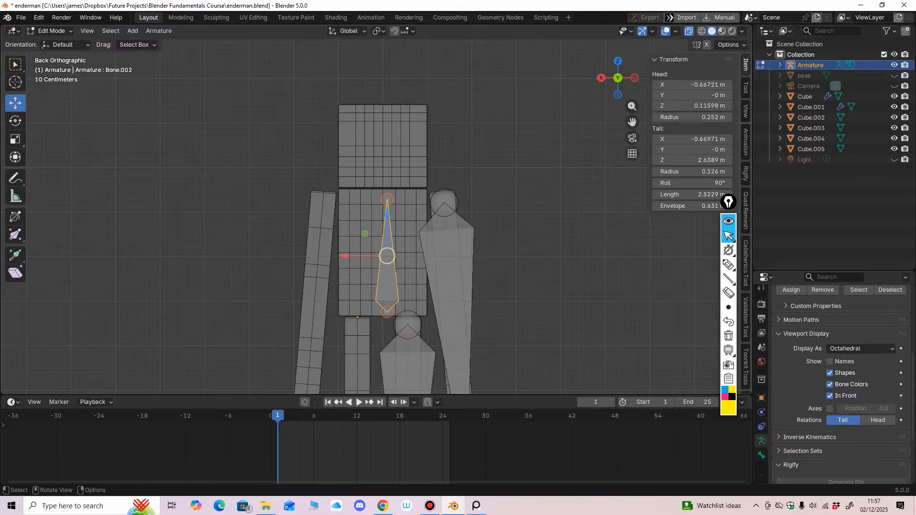
Extrude a connected bone from the torso bone's tail up through the head, ending at about Z 4.56 m
{"action": "left_click", "coordinate": [387, 199]}
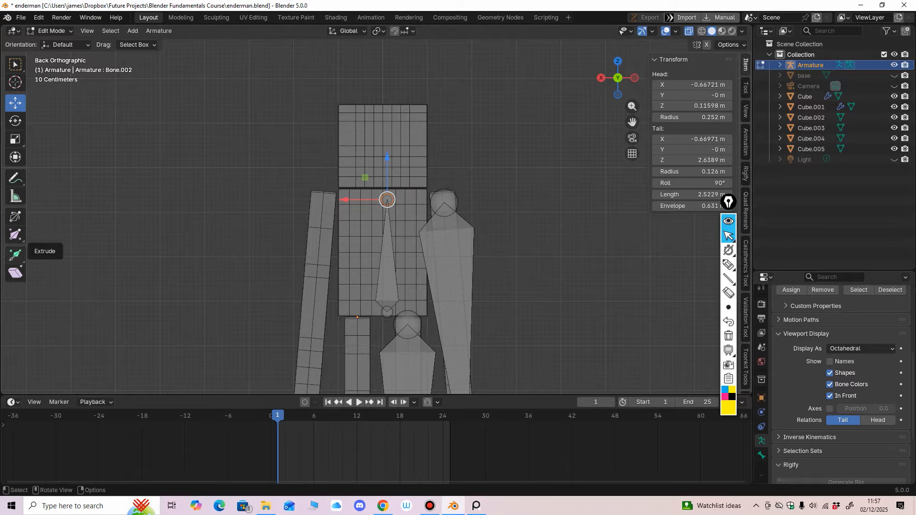
{"action": "left_click", "coordinate": [15, 254]}
{"action": "left_click_drag", "start_coordinate": [387, 199], "coordinate": [387, 182]}
{"action": "left_click_drag", "start_coordinate": [387, 143], "coordinate": [387, 73]}
{"action": "left_click", "coordinate": [14, 103]}
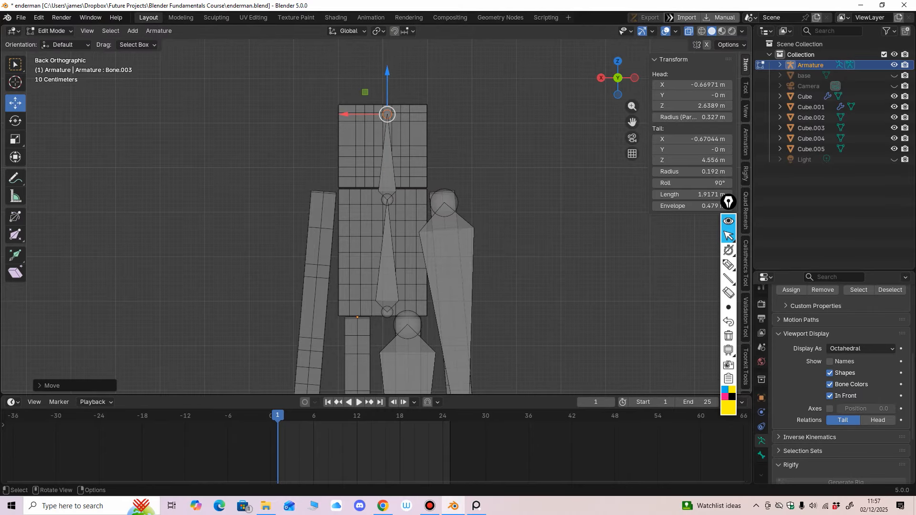
Raise the joint between the torso and head bones to about Z 2.89 m and the head bone's tail to about Z 4.76 m
{"action": "middle_click_drag", "start_coordinate": [386, 76], "coordinate": [341, 74]}
{"action": "key", "text": "ctrl+KP_1"}
{"action": "middle_click_drag", "start_coordinate": [341, 74], "coordinate": [348, 91], "text": "shift"}
{"action": "left_click", "coordinate": [397, 214]}
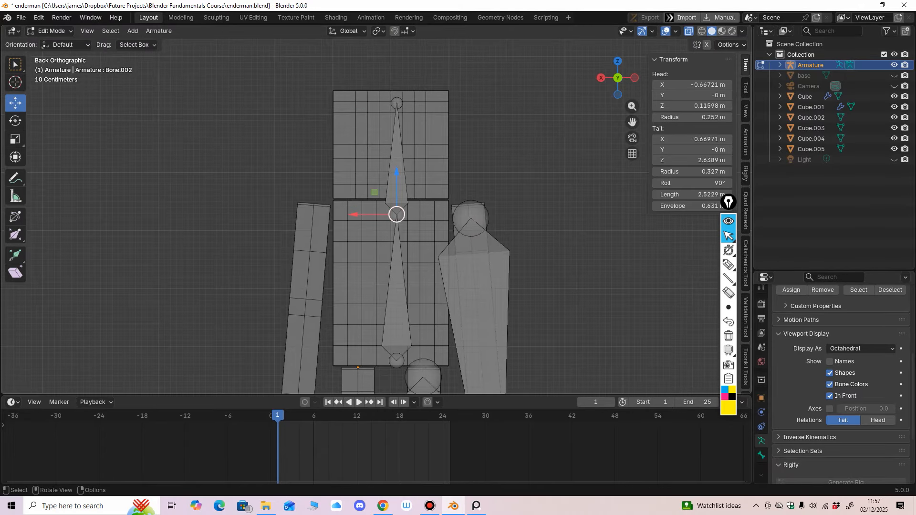
{"action": "left_click_drag", "start_coordinate": [397, 170], "coordinate": [397, 157]}
{"action": "left_click", "coordinate": [396, 104]}
{"action": "left_click_drag", "start_coordinate": [396, 61], "coordinate": [396, 49]}
{"action": "middle_click_drag", "start_coordinate": [396, 51], "coordinate": [395, 67], "text": "ctrl"}
{"action": "middle_click_drag", "start_coordinate": [395, 67], "coordinate": [390, 30], "text": "shift"}
Rename the -X side arm bone to Arm.R
{"action": "middle_click_drag", "start_coordinate": [411, 224], "coordinate": [412, 180], "text": "shift"}
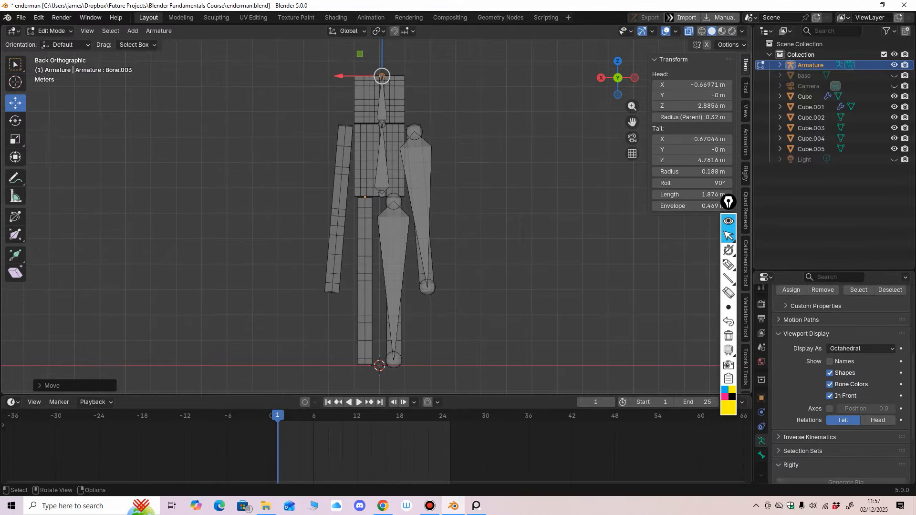
{"action": "left_click", "coordinate": [419, 186]}
{"action": "left_click", "coordinate": [394, 248], "text": "shift"}
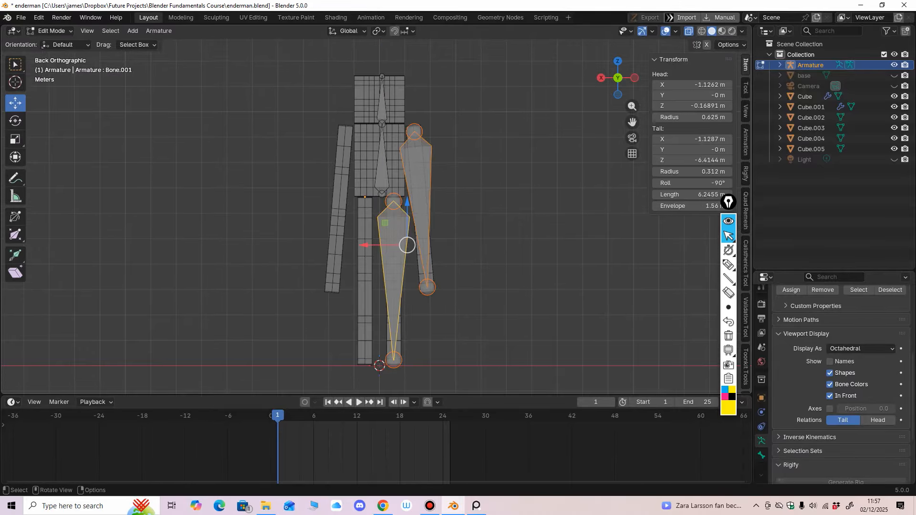
{"action": "middle_click_drag", "start_coordinate": [400, 229], "coordinate": [395, 250], "text": "shift"}
{"action": "left_click", "coordinate": [456, 220]}
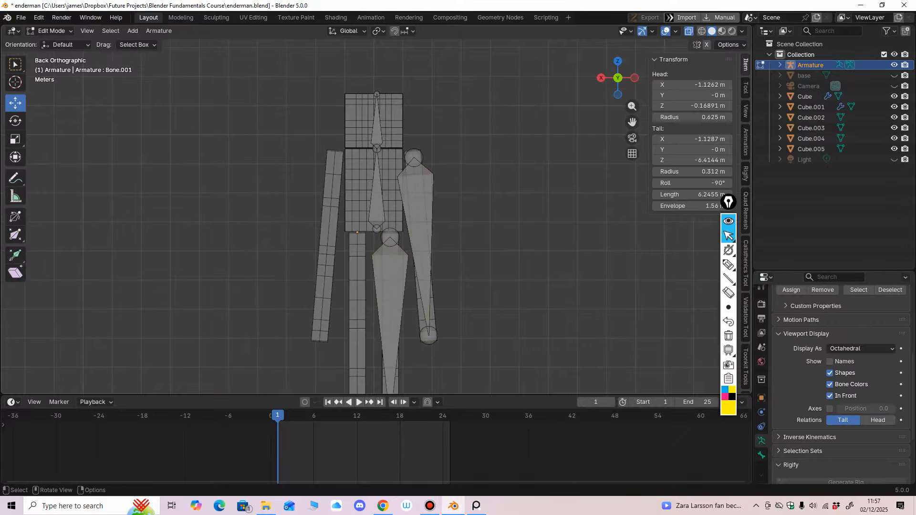
{"action": "left_click", "coordinate": [419, 201]}
{"action": "key", "text": "F2"}
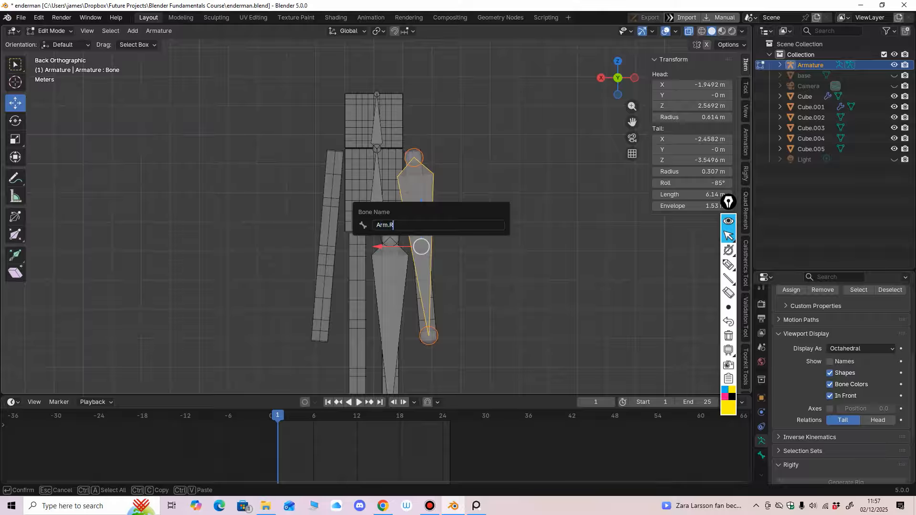
{"action": "type", "text": "Arm.R"}
{"action": "key", "text": "Return"}
Rename the -X side leg bone to Leg.R
{"action": "left_click", "coordinate": [390, 285]}
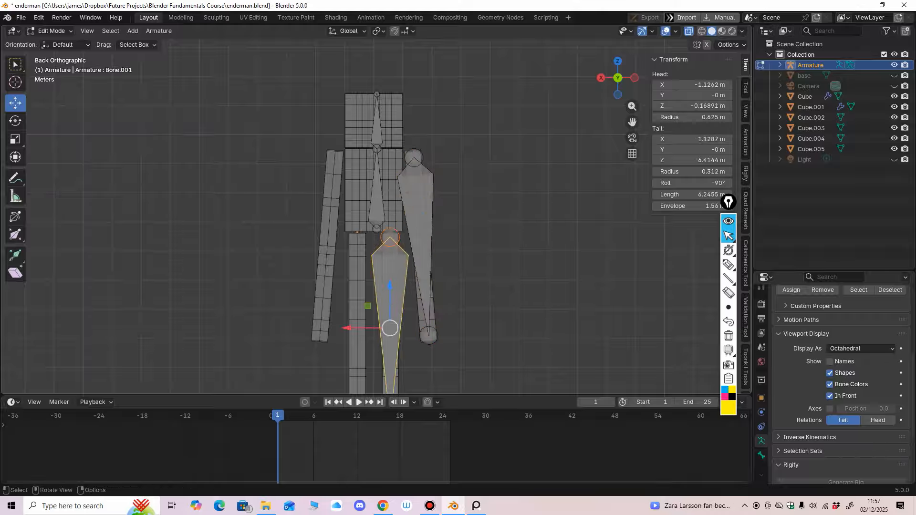
{"action": "key", "text": "F2"}
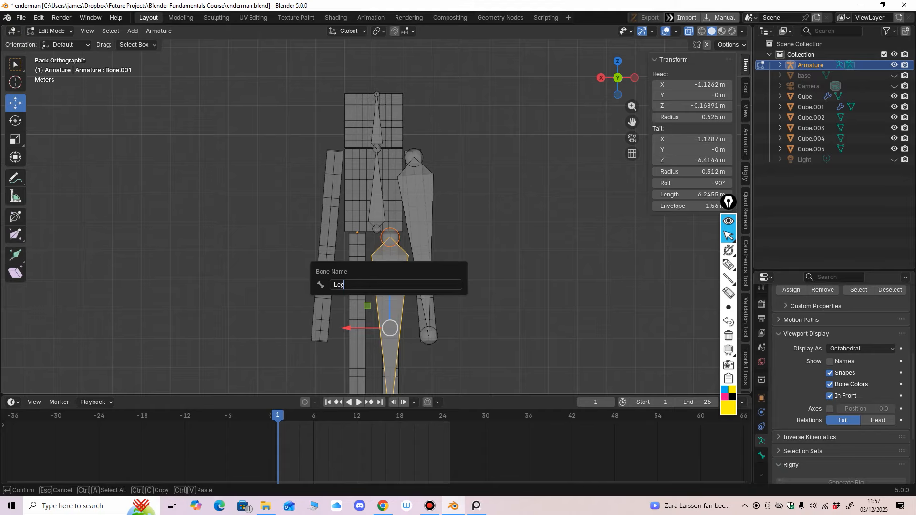
{"action": "key", "text": "Return"}
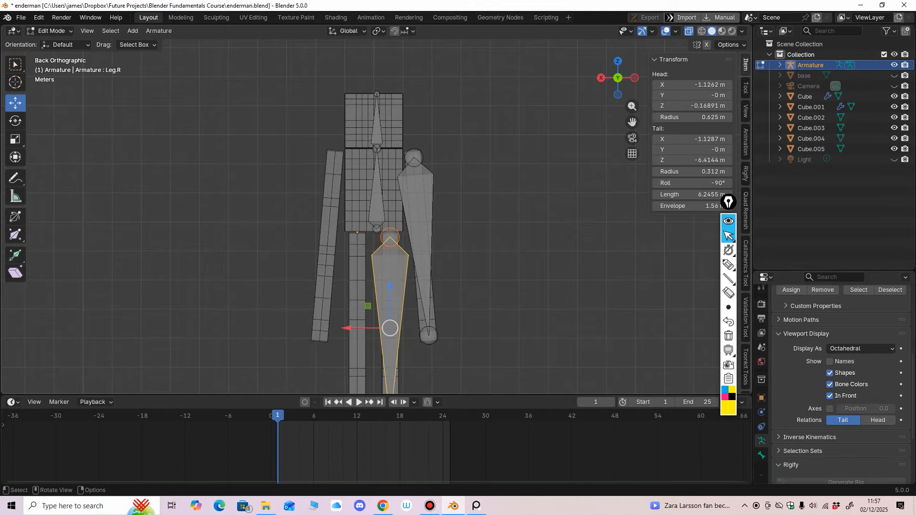
Symmetrize the Arm.R and Leg.R bones to create their opposite-side counterparts
{"action": "left_click", "coordinate": [420, 224], "text": "shift"}
{"action": "left_click", "coordinate": [391, 306], "text": "shift"}
{"action": "left_click", "coordinate": [159, 31]}
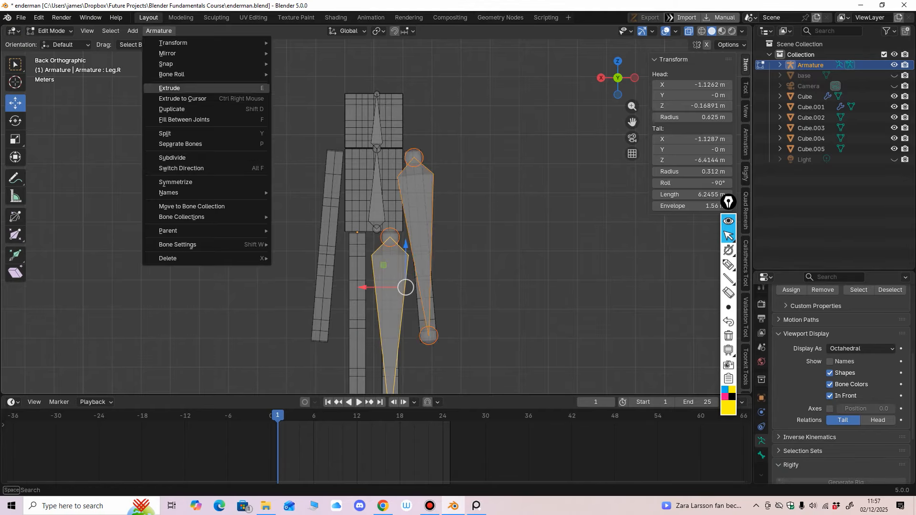
{"action": "left_click", "coordinate": [191, 180]}
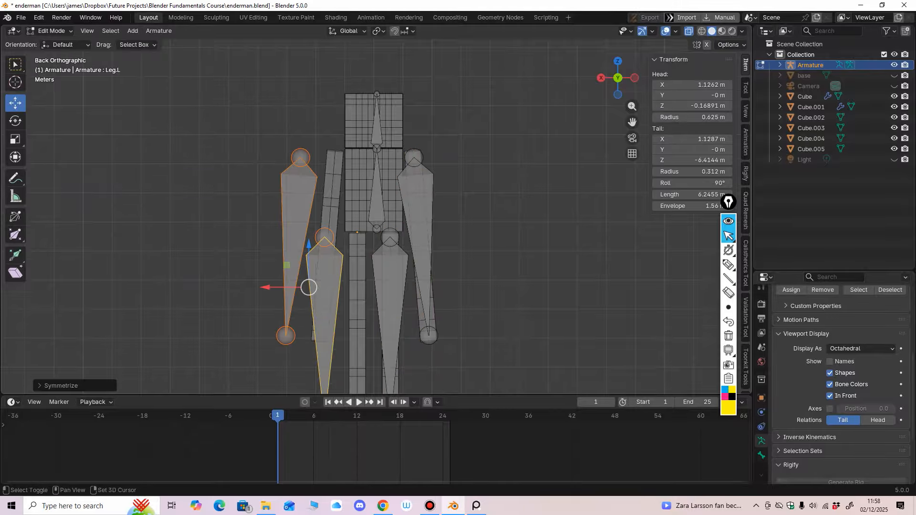
Move the mirrored Leg.L bone along X into the unrigged leg mesh
{"action": "scroll", "coordinate": [401, 213], "scroll_direction": "up", "scroll_amount": 1}
{"action": "middle_click_drag", "start_coordinate": [382, 238], "coordinate": [398, 173], "text": "shift"}
{"action": "scroll", "coordinate": [373, 248], "scroll_direction": "down", "scroll_amount": 1}
{"action": "key", "text": "ctrl+KP_1"}
{"action": "scroll", "coordinate": [398, 217], "scroll_direction": "up", "scroll_amount": 1}
{"action": "key", "text": "ctrl+KP_1"}
{"action": "left_click", "coordinate": [330, 259]}
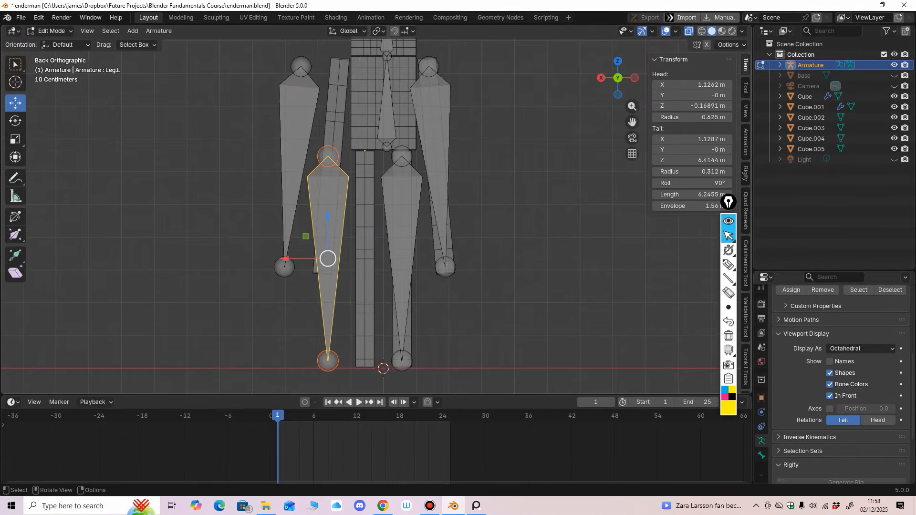
{"action": "left_click_drag", "start_coordinate": [286, 259], "coordinate": [321, 258]}
Move the Arm.L bone along X into its arm mesh, with its head at about X 0.77 m
{"action": "left_click", "coordinate": [292, 184]}
{"action": "left_click_drag", "start_coordinate": [251, 167], "coordinate": [290, 167]}
{"action": "middle_click_drag", "start_coordinate": [290, 167], "coordinate": [401, 165]}
{"action": "key", "text": "ctrl+KP_1"}
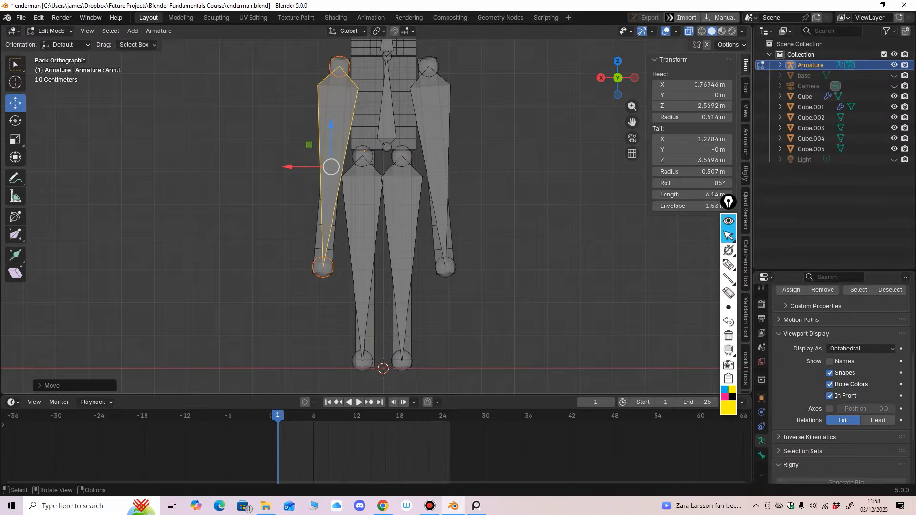
Nudge the Leg.L bone along X to center it in the leg, head at about X 0.034 m
{"action": "left_click", "coordinate": [357, 210]}
{"action": "middle_click_drag", "start_coordinate": [356, 210], "coordinate": [342, 244], "text": "shift"}
{"action": "left_click_drag", "start_coordinate": [307, 293], "coordinate": [309, 293]}
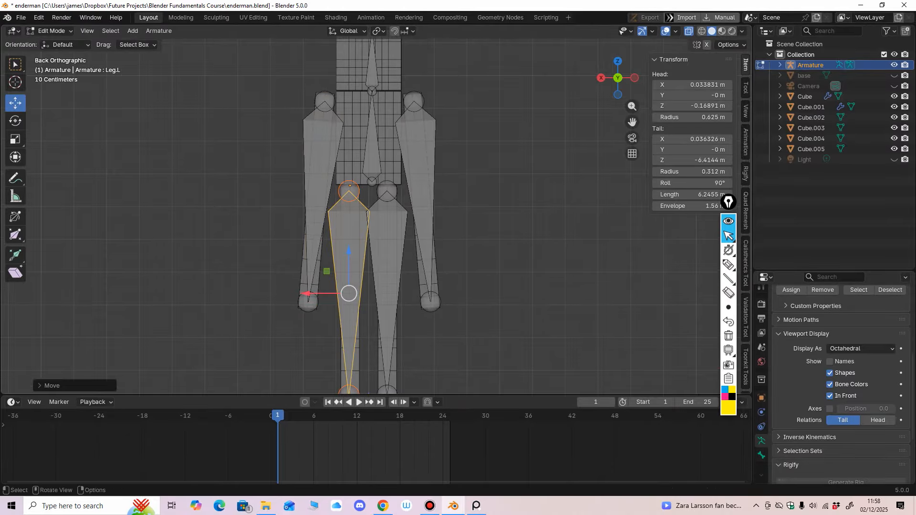
{"action": "middle_click_drag", "start_coordinate": [308, 293], "coordinate": [302, 321], "text": "shift"}
{"action": "left_click", "coordinate": [304, 319]}
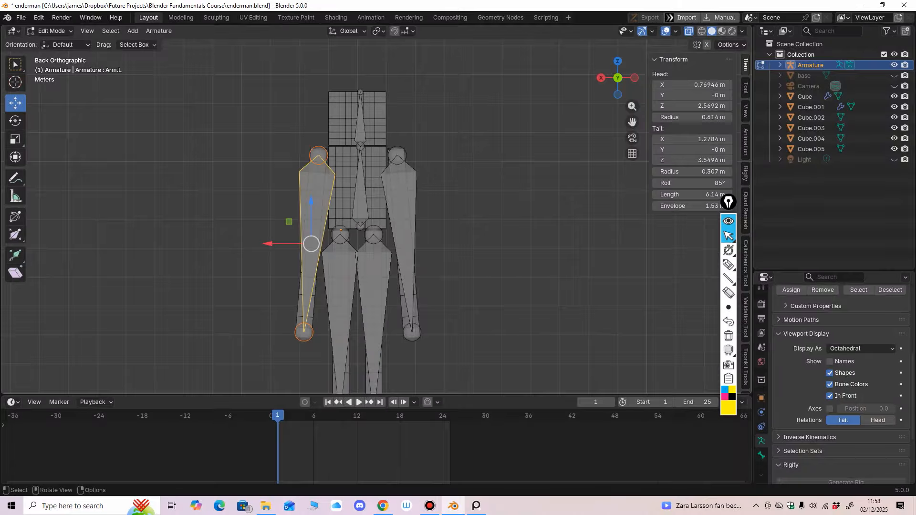
Parent both arm bones and both leg bones to the torso bone with Keep Offset
{"action": "middle_click_drag", "start_coordinate": [374, 291], "coordinate": [394, 316]}
{"action": "key", "text": "ctrl+KP_1"}
{"action": "middle_click_drag", "start_coordinate": [393, 317], "coordinate": [394, 267], "text": "ctrl"}
{"action": "middle_click_drag", "start_coordinate": [394, 267], "coordinate": [399, 208], "text": "shift"}
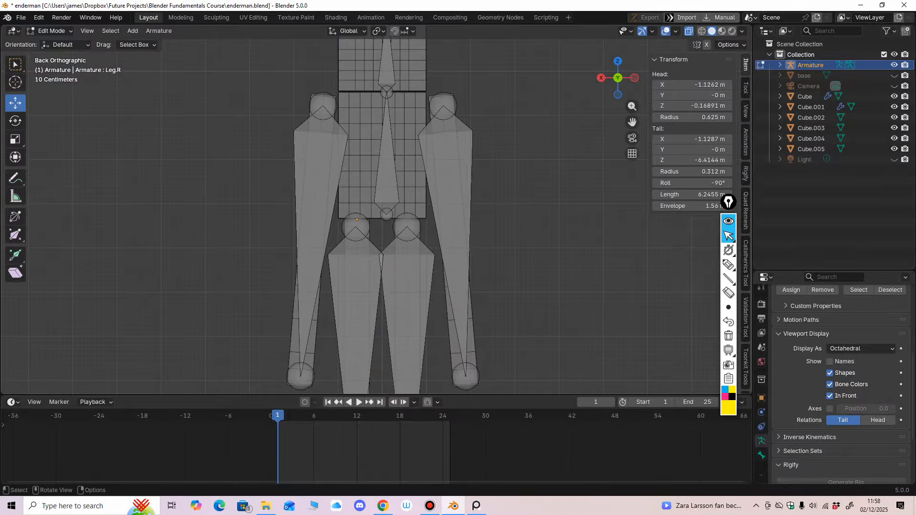
{"action": "left_click", "coordinate": [313, 210]}
{"action": "left_click", "coordinate": [450, 210], "text": "shift"}
{"action": "left_click", "coordinate": [405, 292], "text": "shift"}
{"action": "left_click", "coordinate": [356, 291], "text": "shift"}
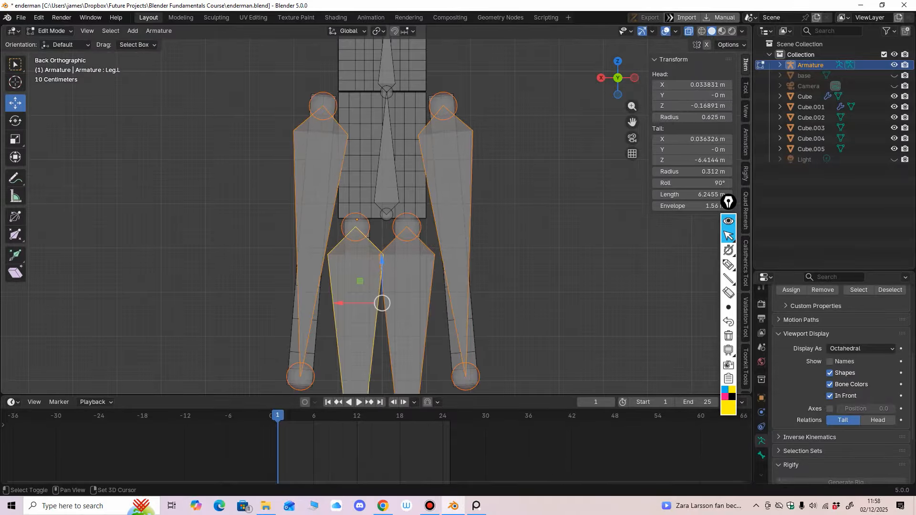
{"action": "middle_click_drag", "start_coordinate": [356, 292], "coordinate": [351, 353], "text": "shift"}
{"action": "left_click", "coordinate": [382, 234], "text": "shift"}
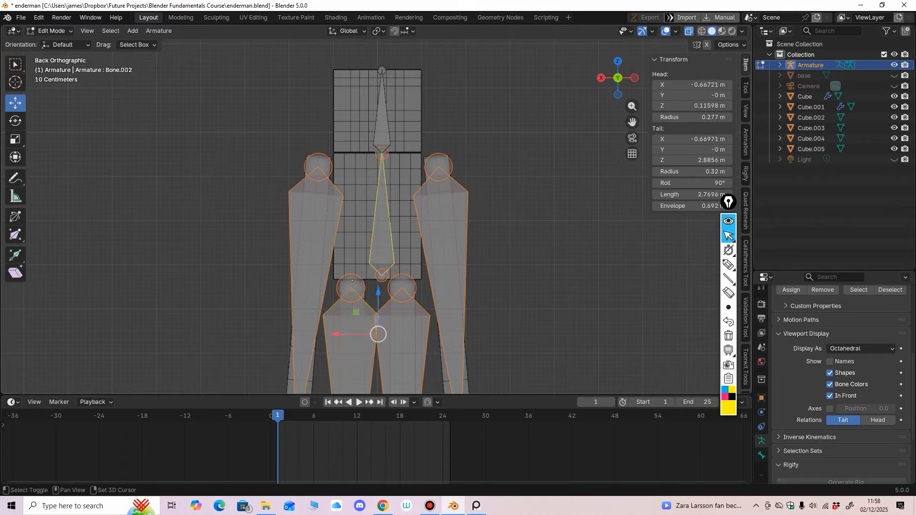
{"action": "key", "text": "ctrl+p"}
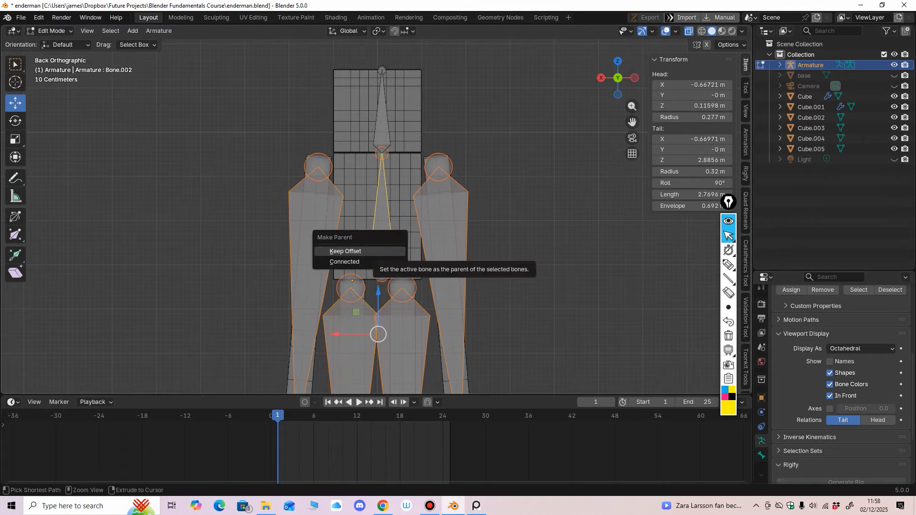
{"action": "left_click", "coordinate": [375, 251]}
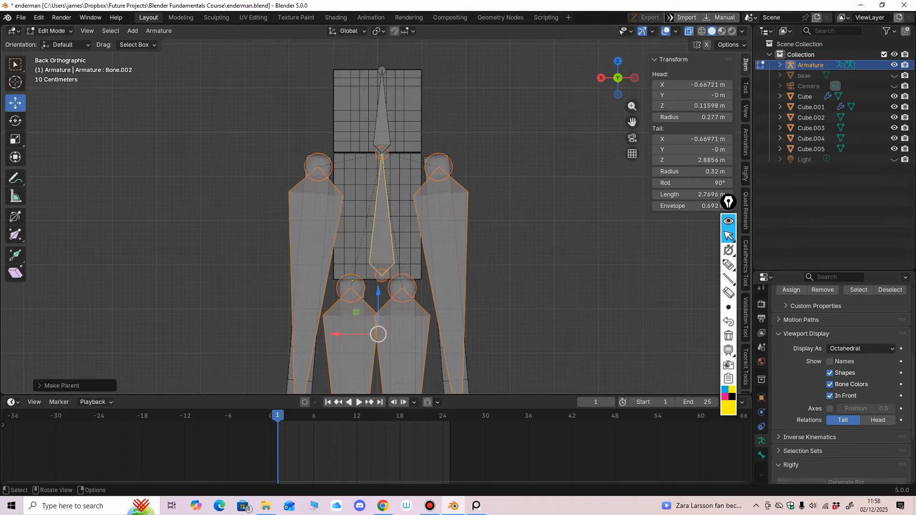
Try rotating the torso bone in Pose Mode from the back and side views, undoing each test rotation
{"action": "scroll", "coordinate": [377, 215], "scroll_direction": "down", "scroll_amount": 3}
{"action": "left_click", "coordinate": [50, 30]}
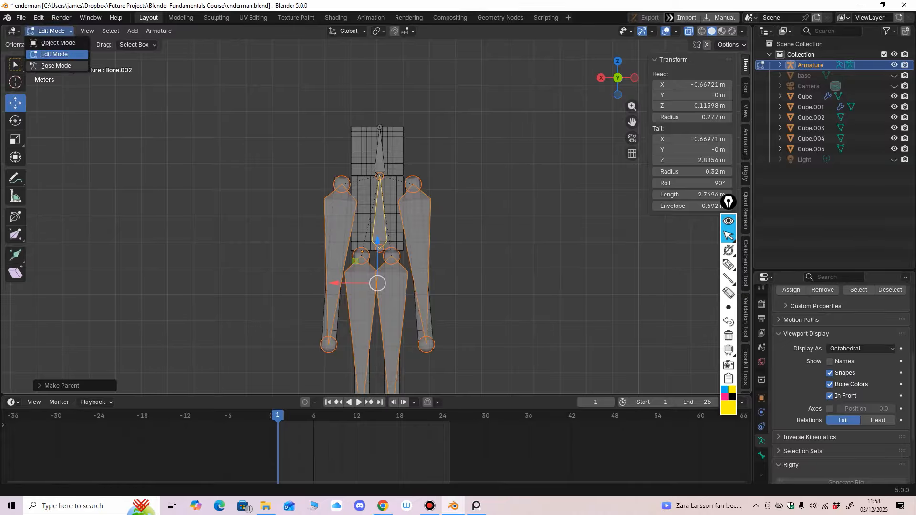
{"action": "left_click", "coordinate": [47, 53]}
{"action": "key", "text": "shift+space"}
{"action": "key", "text": "r"}
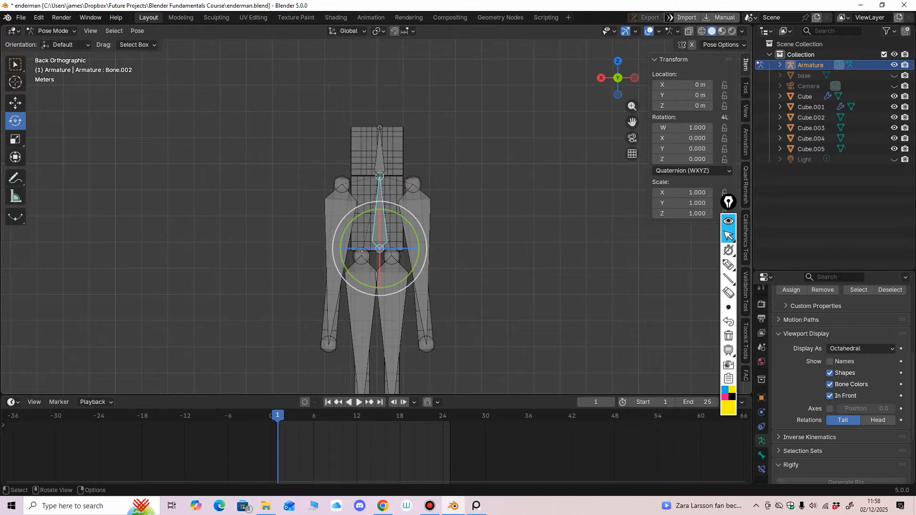
{"action": "left_click_drag", "start_coordinate": [409, 221], "coordinate": [413, 232]}
{"action": "key", "text": "ctrl+z"}
{"action": "middle_click_drag", "start_coordinate": [412, 233], "coordinate": [329, 239]}
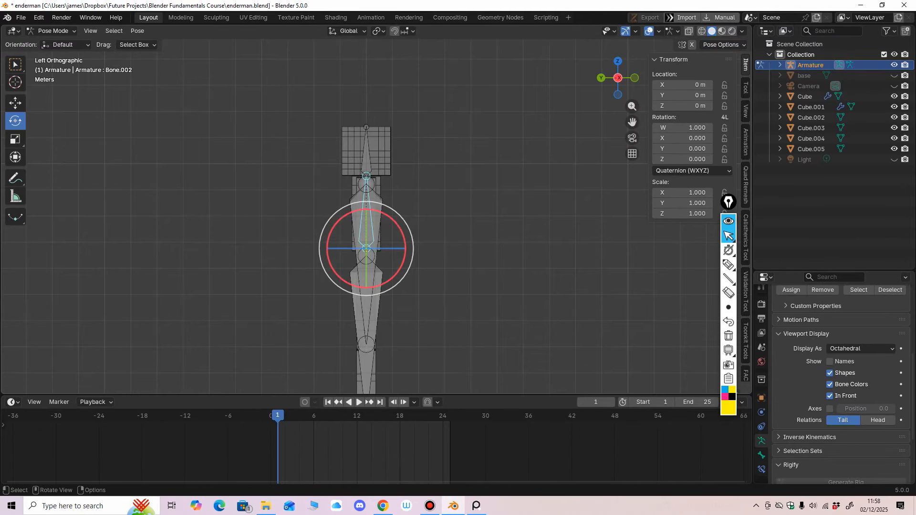
{"action": "left_click_drag", "start_coordinate": [401, 231], "coordinate": [405, 251]}
{"action": "key", "text": "ctrl+z"}
{"action": "middle_click_drag", "start_coordinate": [405, 251], "coordinate": [490, 204]}
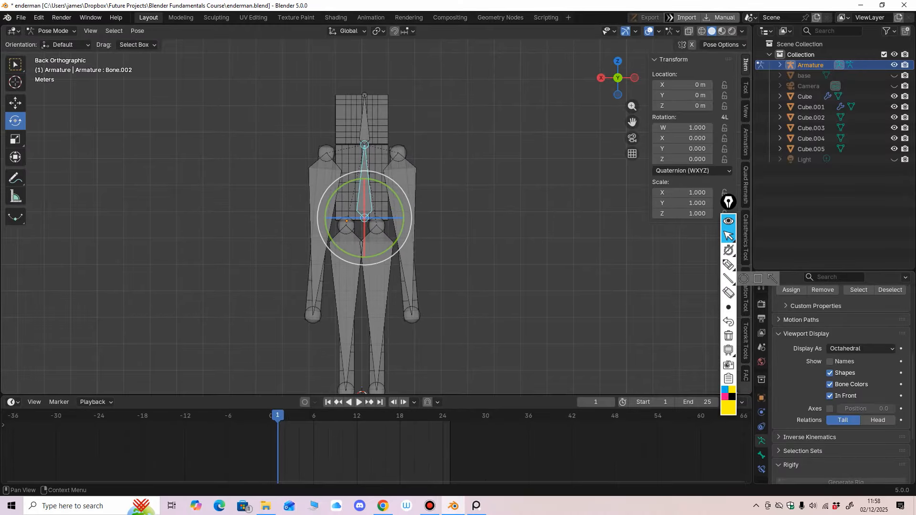
Display the armature's bones as Stick
{"action": "left_click", "coordinate": [861, 348]}
{"action": "left_click", "coordinate": [837, 372]}
{"action": "scroll", "coordinate": [423, 172], "scroll_direction": "up", "scroll_amount": 3}
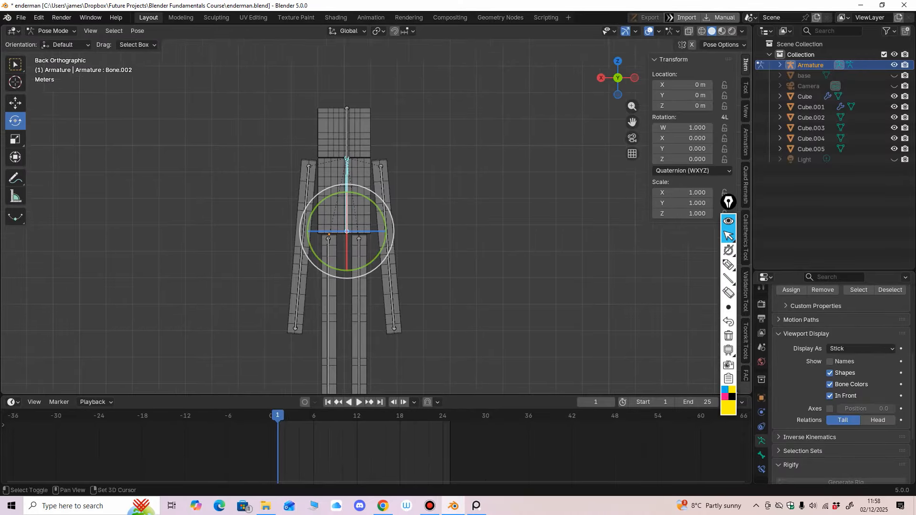
{"action": "mouse_move", "coordinate": [423, 173]}
{"action": "middle_mouse_down", "text": "ctrl"}
{"action": "mouse_move", "coordinate": [423, 209]}
{"action": "mouse_move", "coordinate": [370, 220]}
{"action": "mouse_move", "coordinate": [405, 215]}
{"action": "middle_mouse_up", "text": "ctrl"}
Return to Object Mode and apply all transforms to the armature
{"action": "left_click", "coordinate": [52, 31]}
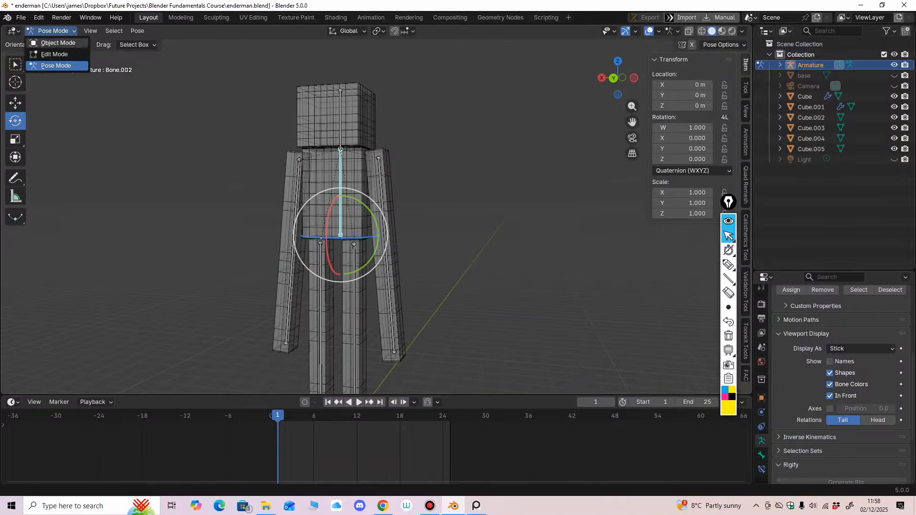
{"action": "left_click", "coordinate": [56, 43]}
{"action": "middle_click_drag", "start_coordinate": [229, 138], "coordinate": [258, 142]}
{"action": "left_click", "coordinate": [353, 123]}
{"action": "left_click", "coordinate": [388, 229]}
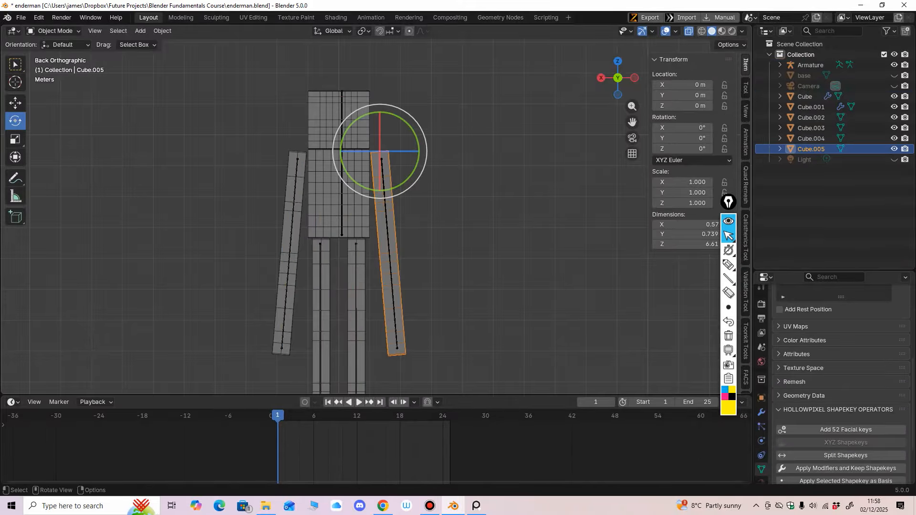
{"action": "left_click", "coordinate": [388, 239]}
{"action": "key", "text": "ctrl+a"}
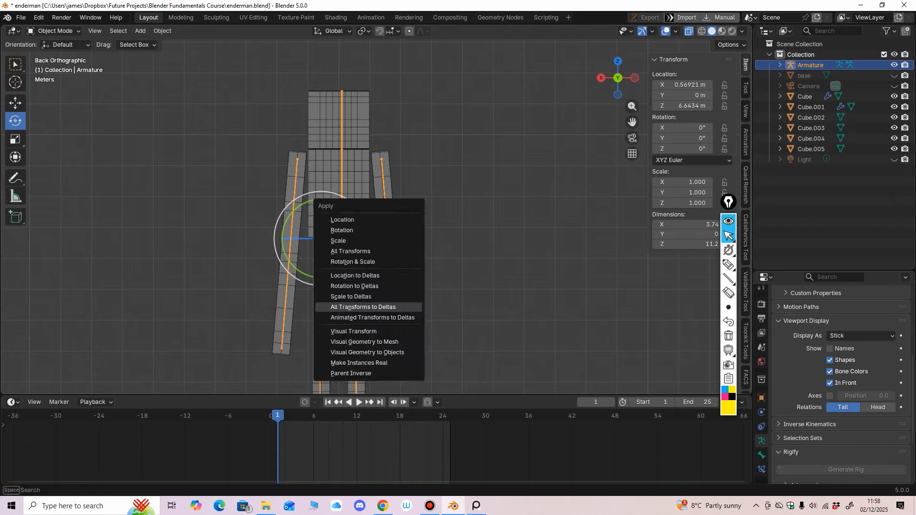
{"action": "left_click", "coordinate": [350, 251]}
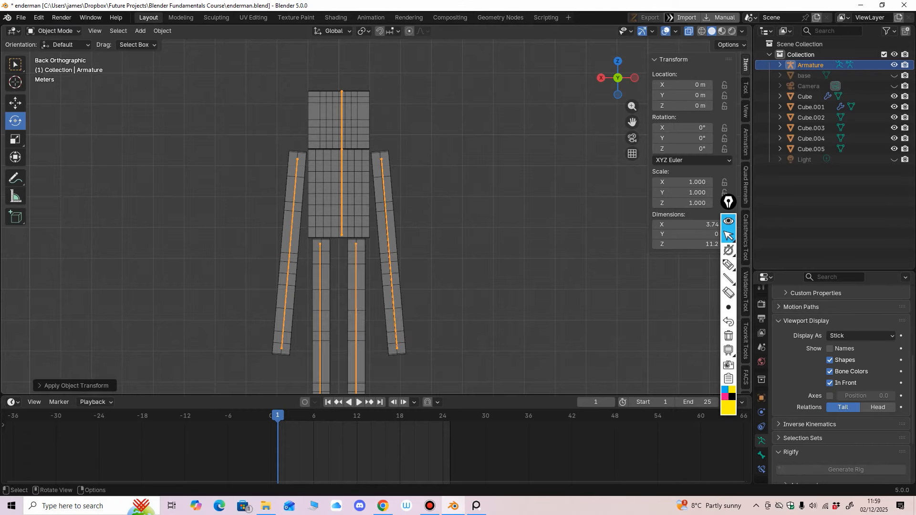
{"action": "mouse_move", "coordinate": [350, 251]}
{"action": "middle_mouse_down", "text": "shift"}
{"action": "mouse_move", "coordinate": [344, 256]}
{"action": "mouse_move", "coordinate": [362, 169]}
{"action": "mouse_move", "coordinate": [372, 262]}
{"action": "mouse_move", "coordinate": [366, 241]}
{"action": "middle_mouse_up", "text": "shift"}
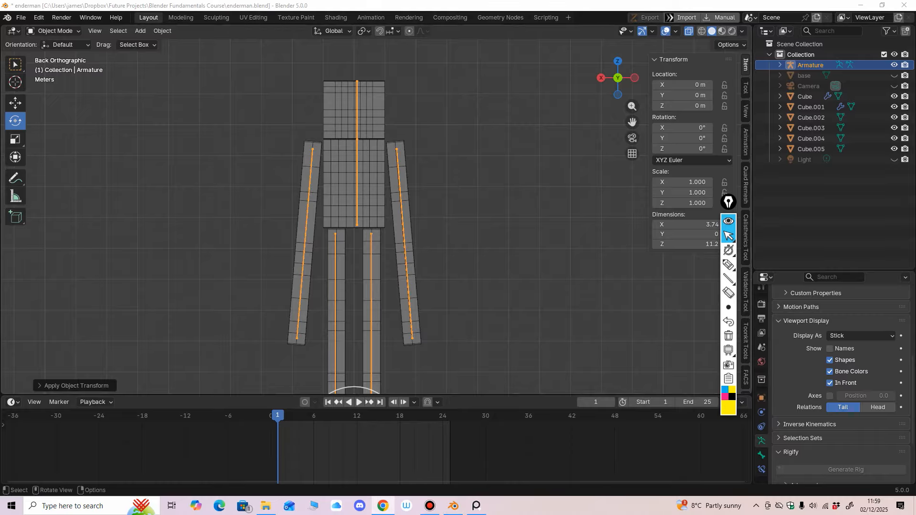
Parent the head, torso, arm and leg meshes to the armature using Armature Deform With Empty Groups
{"action": "left_click", "coordinate": [339, 108]}
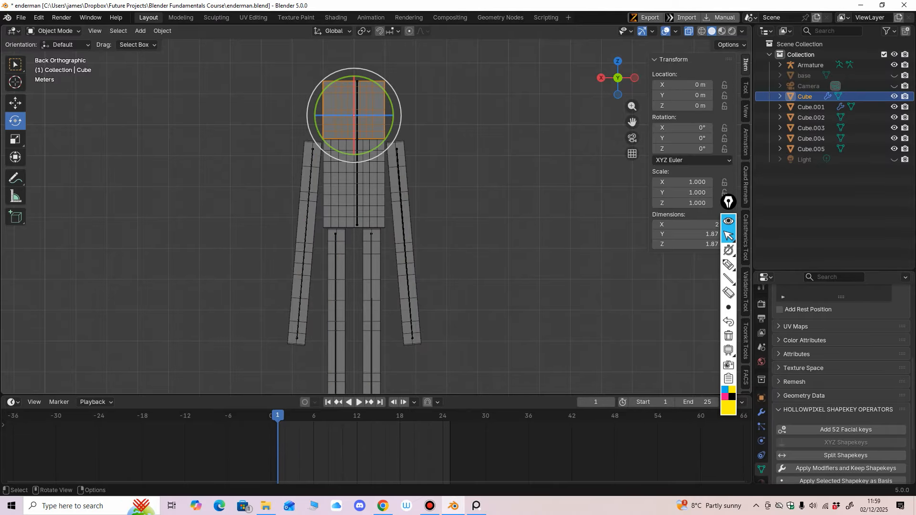
{"action": "left_click", "coordinate": [15, 103]}
{"action": "left_click", "coordinate": [308, 191], "text": "shift"}
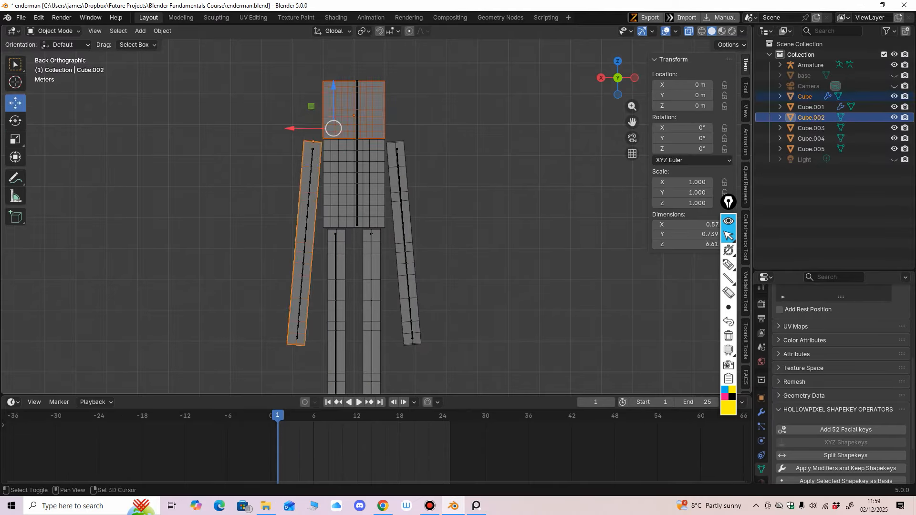
{"action": "left_click", "coordinate": [340, 190], "text": "shift"}
{"action": "left_click", "coordinate": [404, 238], "text": "shift"}
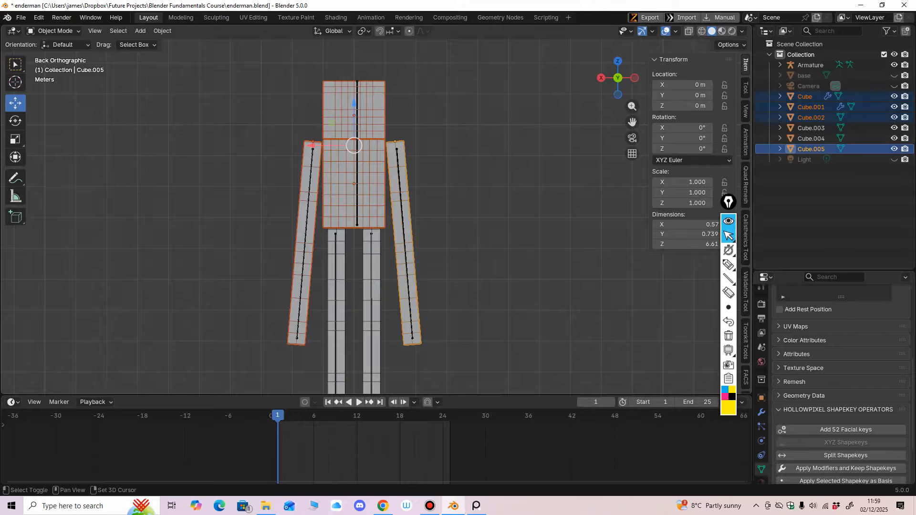
{"action": "left_click", "coordinate": [372, 286], "text": "shift"}
{"action": "left_click", "coordinate": [336, 287], "text": "shift"}
{"action": "mouse_move", "coordinate": [336, 287]}
{"action": "middle_mouse_down"}
{"action": "mouse_move", "coordinate": [293, 289]}
{"action": "mouse_move", "coordinate": [337, 288]}
{"action": "middle_mouse_up"}
{"action": "left_click", "coordinate": [311, 290], "text": "shift"}
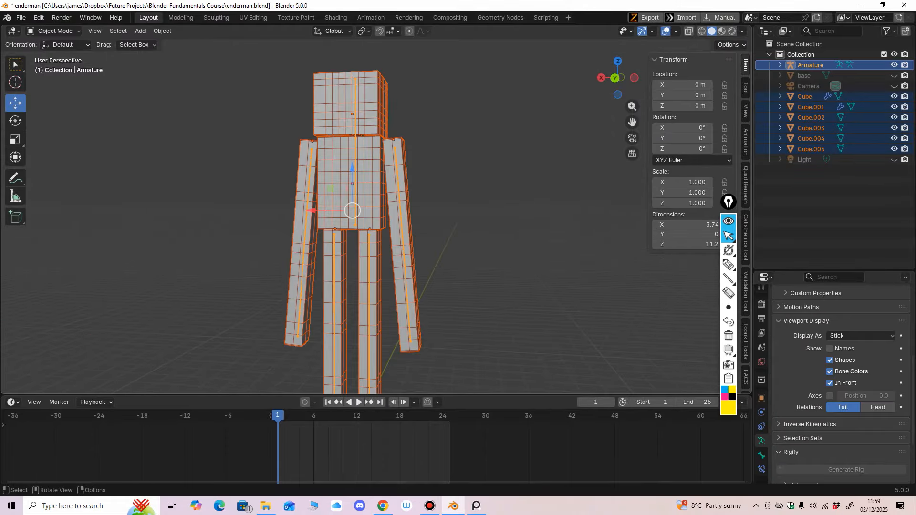
{"action": "key", "text": "ctrl+p"}
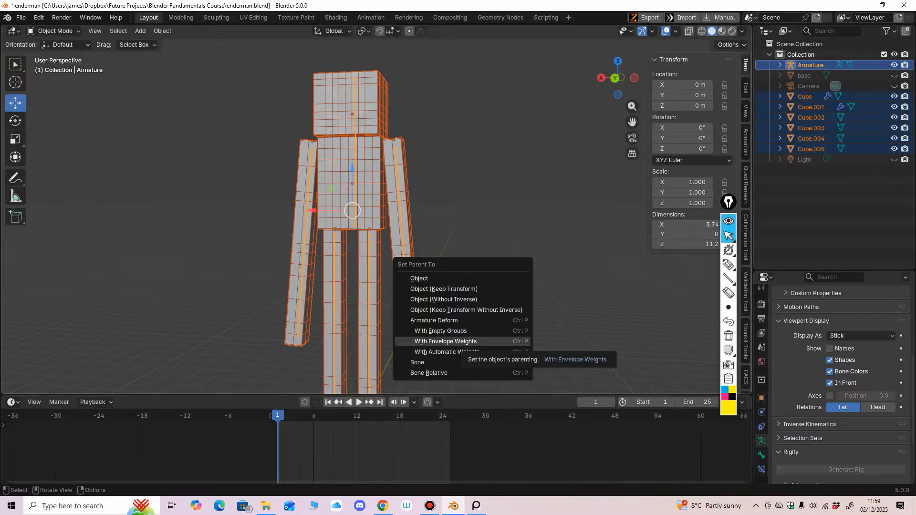
{"action": "left_click", "coordinate": [461, 331]}
Select the armature together with the -X side arm mesh and enter Weight Paint mode
{"action": "middle_click_drag", "start_coordinate": [461, 330], "coordinate": [458, 352], "text": "alt"}
{"action": "middle_click_drag", "start_coordinate": [459, 352], "coordinate": [459, 336], "text": "ctrl"}
{"action": "left_click", "coordinate": [458, 329]}
{"action": "left_click", "coordinate": [399, 329]}
{"action": "left_click", "coordinate": [400, 329], "text": "shift"}
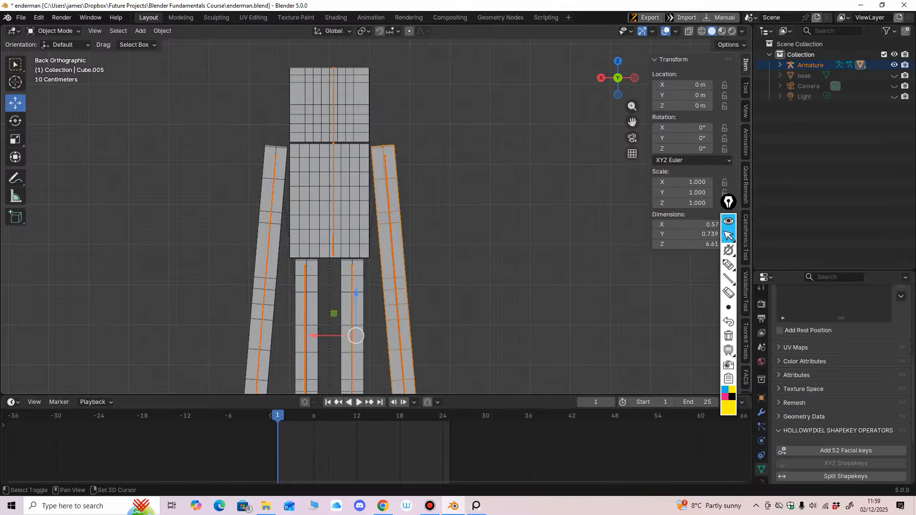
{"action": "left_click", "coordinate": [55, 31]}
{"action": "left_click", "coordinate": [53, 78]}
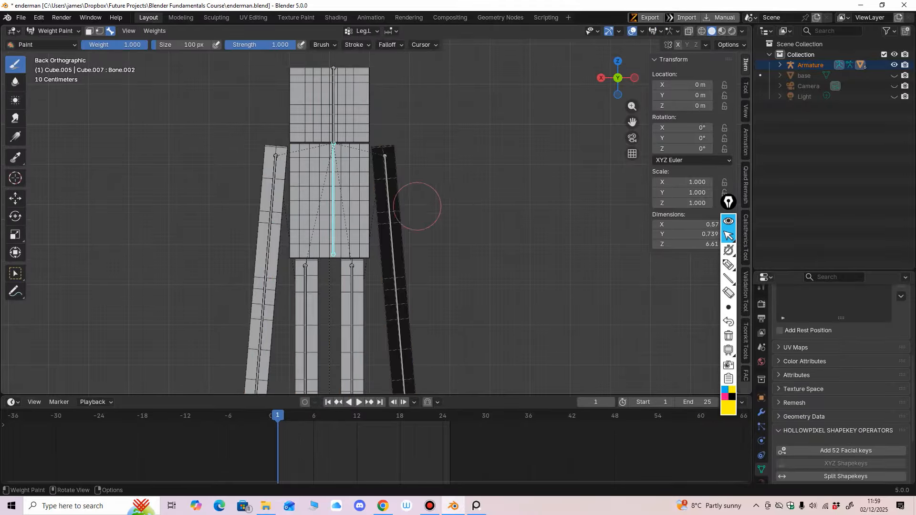
Enlarge the weight brush to 193 px and make Arm.R the active bone for painting
{"action": "middle_click_drag", "start_coordinate": [417, 206], "coordinate": [405, 174], "text": "shift"}
{"action": "key", "text": "f"}
{"action": "left_click", "coordinate": [423, 221]}
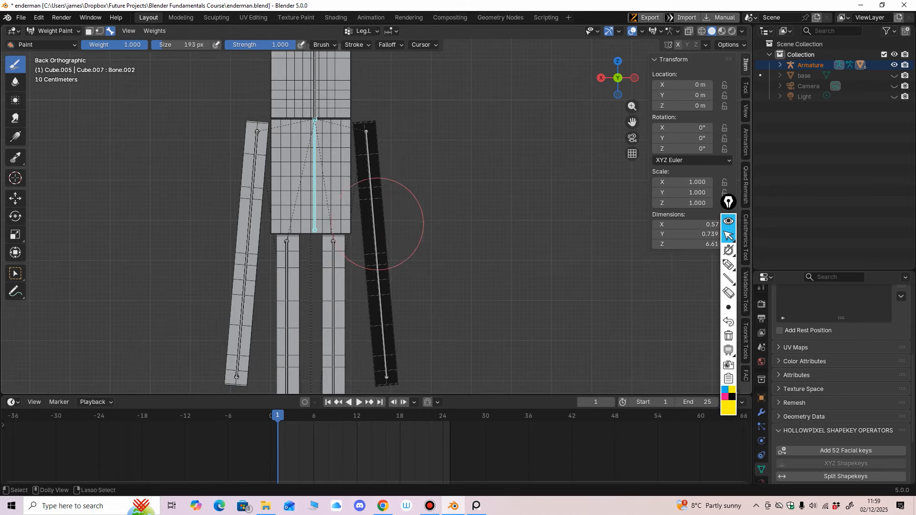
{"action": "left_click", "coordinate": [377, 222], "text": "alt"}
Paint Arm.R weight at 1.000 along the outer and rear faces of the -X side arm
{"action": "middle_click_drag", "start_coordinate": [411, 262], "coordinate": [361, 261]}
{"action": "middle_click_drag", "start_coordinate": [364, 219], "coordinate": [416, 236]}
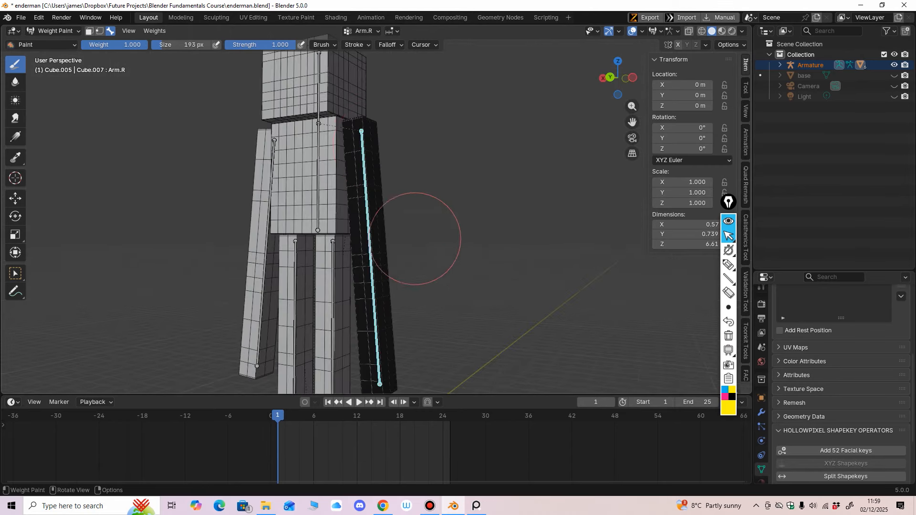
{"action": "mouse_move", "coordinate": [380, 135]}
{"action": "left_mouse_down"}
{"action": "mouse_move", "coordinate": [381, 119]}
{"action": "mouse_move", "coordinate": [367, 138]}
{"action": "mouse_move", "coordinate": [386, 234]}
{"action": "mouse_move", "coordinate": [386, 370]}
{"action": "left_mouse_up"}
{"action": "middle_click_drag", "start_coordinate": [386, 369], "coordinate": [378, 293]}
{"action": "mouse_move", "coordinate": [379, 292]}
{"action": "left_mouse_down"}
{"action": "mouse_move", "coordinate": [377, 320]}
{"action": "mouse_move", "coordinate": [371, 306]}
{"action": "left_mouse_up"}
{"action": "middle_click_drag", "start_coordinate": [371, 305], "coordinate": [382, 294]}
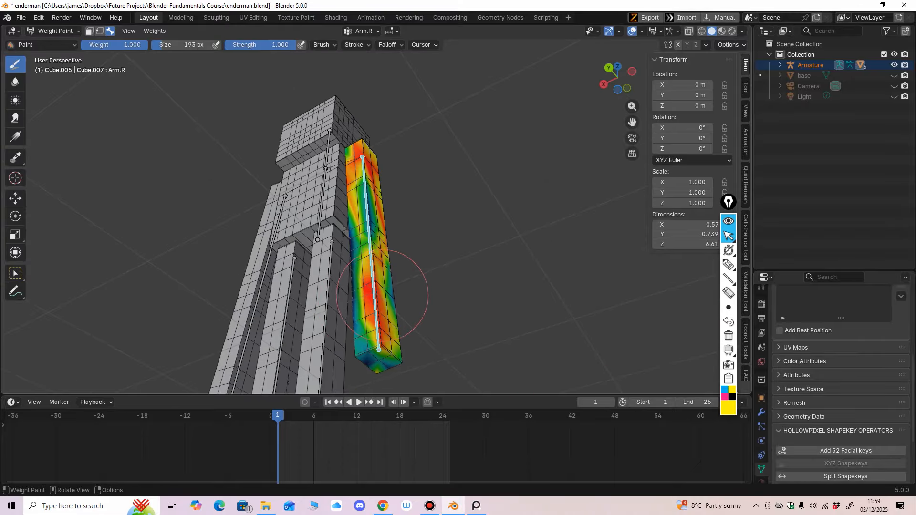
Enlarge the weight brush to 282 px and paint Arm.R weight over the -X side arm's outer and front sides
{"action": "left_click_drag", "start_coordinate": [381, 219], "coordinate": [302, 175]}
{"action": "middle_click_drag", "start_coordinate": [397, 229], "coordinate": [357, 255]}
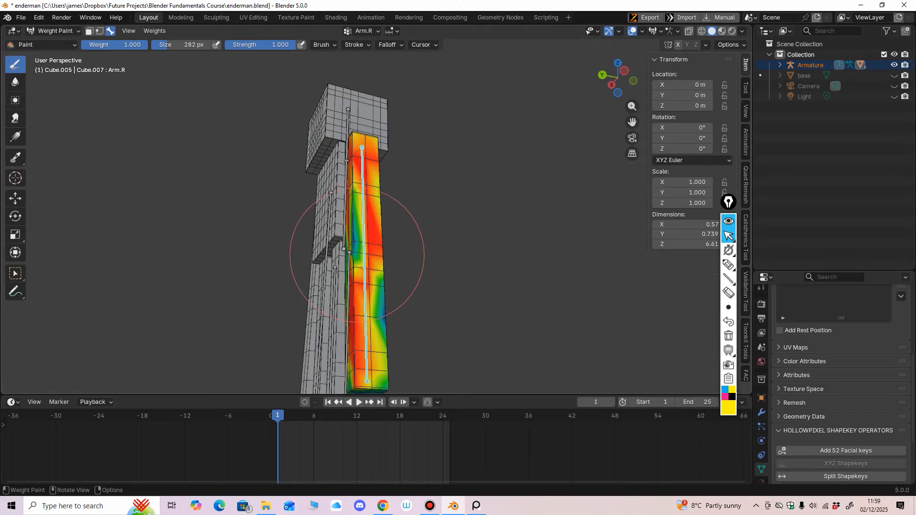
{"action": "mouse_move", "coordinate": [358, 133]}
{"action": "middle_mouse_down", "text": "shift"}
{"action": "mouse_move", "coordinate": [392, 79]}
{"action": "mouse_move", "coordinate": [408, 98]}
{"action": "middle_mouse_up", "text": "shift"}
{"action": "mouse_move", "coordinate": [437, 143]}
{"action": "left_mouse_down"}
{"action": "mouse_move", "coordinate": [405, 299]}
{"action": "mouse_move", "coordinate": [381, 348]}
{"action": "left_mouse_up"}
{"action": "middle_click_drag", "start_coordinate": [381, 349], "coordinate": [399, 190]}
{"action": "left_click_drag", "start_coordinate": [386, 140], "coordinate": [379, 98]}
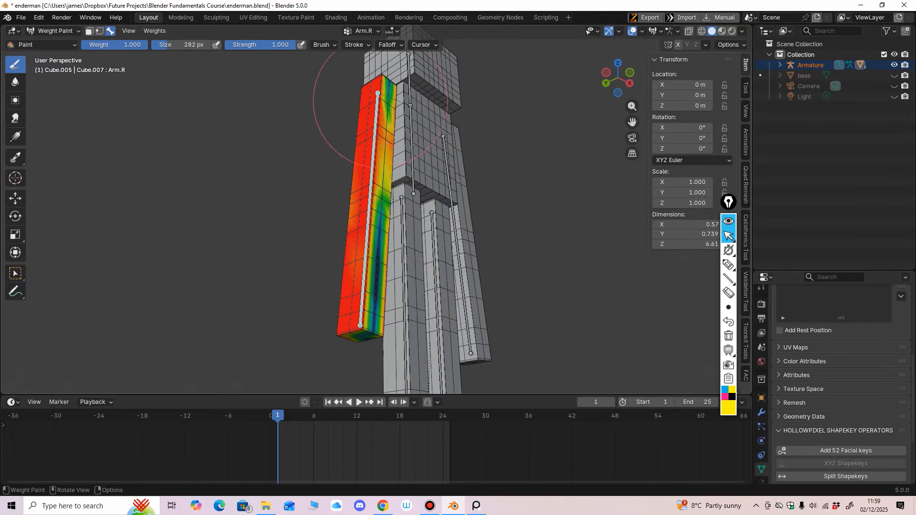
{"action": "middle_click_drag", "start_coordinate": [380, 99], "coordinate": [366, 108]}
{"action": "left_click_drag", "start_coordinate": [366, 107], "coordinate": [371, 103]}
{"action": "left_click_drag", "start_coordinate": [353, 247], "coordinate": [360, 291]}
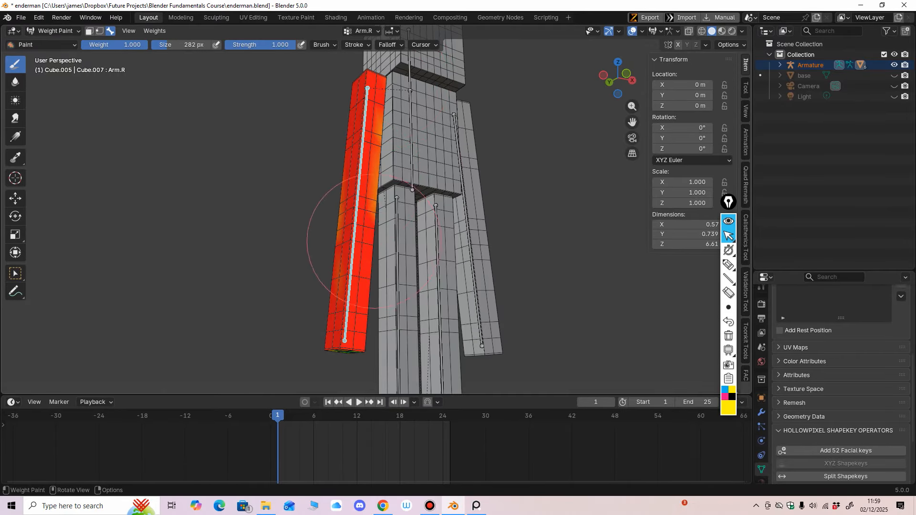
Extend the full Arm.R weight over the inner side and bottom end of the -X side arm
{"action": "left_click_drag", "start_coordinate": [622, 72], "coordinate": [575, 69]}
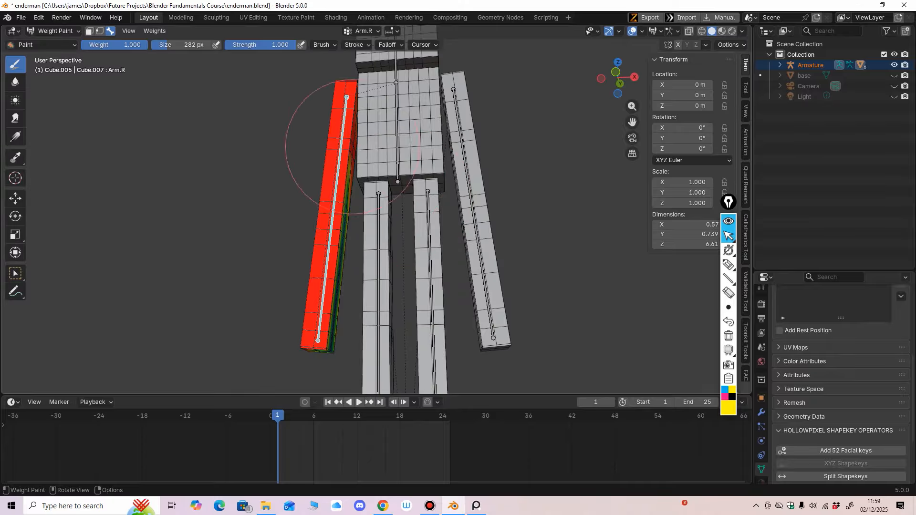
{"action": "middle_click_drag", "start_coordinate": [353, 147], "coordinate": [315, 119]}
{"action": "mouse_move", "coordinate": [317, 253]}
{"action": "left_mouse_down"}
{"action": "mouse_move", "coordinate": [324, 307]}
{"action": "mouse_move", "coordinate": [311, 329]}
{"action": "mouse_move", "coordinate": [331, 247]}
{"action": "left_mouse_up"}
{"action": "middle_click_drag", "start_coordinate": [331, 247], "coordinate": [319, 235]}
{"action": "mouse_move", "coordinate": [312, 305]}
{"action": "left_mouse_down"}
{"action": "mouse_move", "coordinate": [320, 321]}
{"action": "mouse_move", "coordinate": [307, 284]}
{"action": "left_mouse_up"}
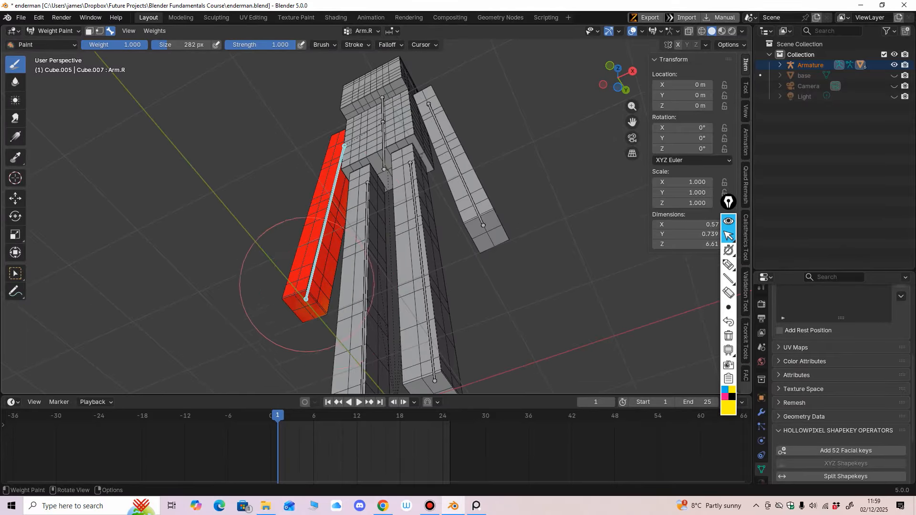
Fill the remaining patches on the -X side arm's rear and inner faces with full Arm.R weight
{"action": "middle_click_drag", "start_coordinate": [321, 195], "coordinate": [429, 135]}
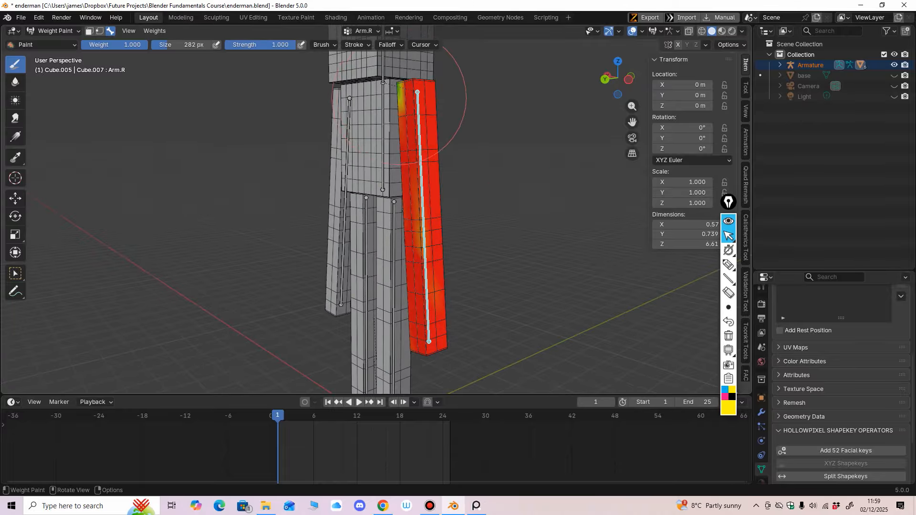
{"action": "left_click_drag", "start_coordinate": [399, 98], "coordinate": [424, 326]}
{"action": "middle_click_drag", "start_coordinate": [424, 326], "coordinate": [456, 245]}
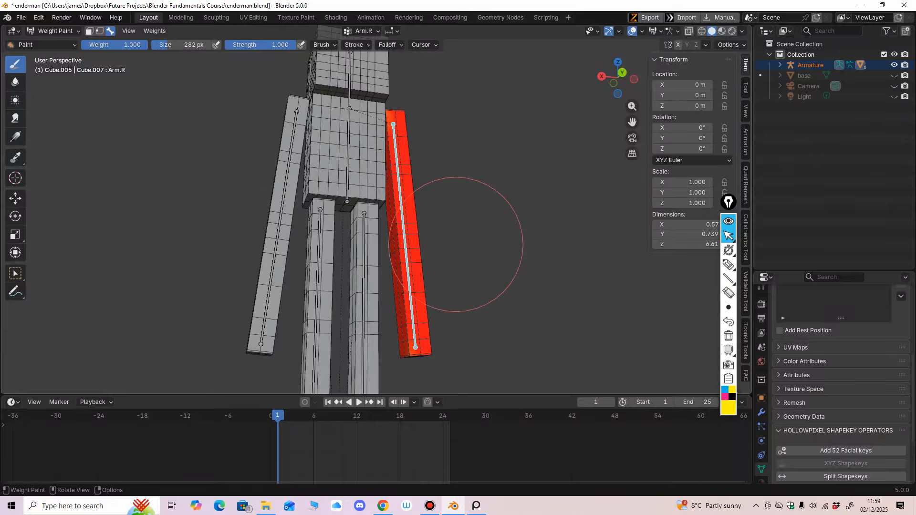
{"action": "left_click_drag", "start_coordinate": [410, 153], "coordinate": [418, 313]}
{"action": "key", "text": "ctrl+KP_1"}
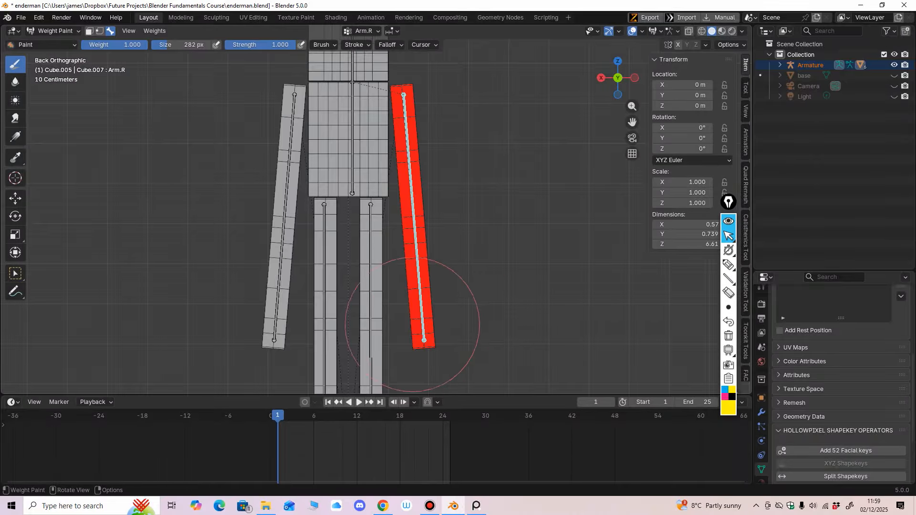
Return to Object Mode, select the armature together with the +X side arm mesh, and enter Weight Paint mode
{"action": "left_click", "coordinate": [53, 31]}
{"action": "left_click", "coordinate": [54, 42]}
{"action": "mouse_move", "coordinate": [210, 143]}
{"action": "middle_mouse_down", "text": "shift"}
{"action": "mouse_move", "coordinate": [248, 152]}
{"action": "mouse_move", "coordinate": [246, 159]}
{"action": "middle_mouse_up", "text": "shift"}
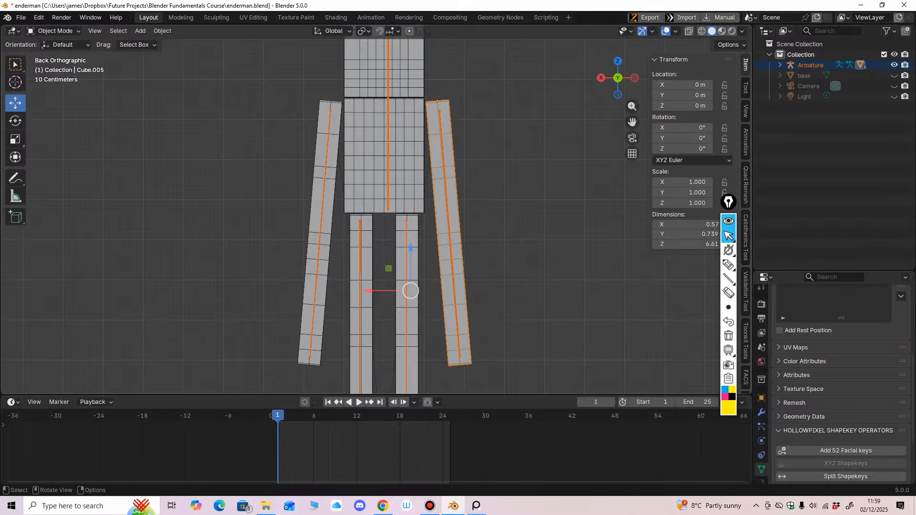
{"action": "left_click", "coordinate": [252, 167]}
{"action": "left_click", "coordinate": [320, 237]}
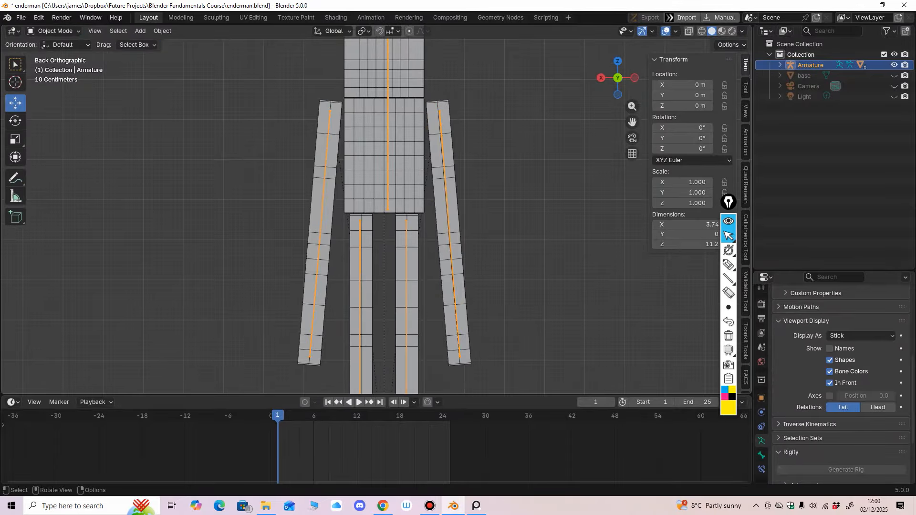
{"action": "left_click", "coordinate": [313, 239]}
{"action": "left_click", "coordinate": [320, 236]}
{"action": "left_click", "coordinate": [313, 239], "text": "shift"}
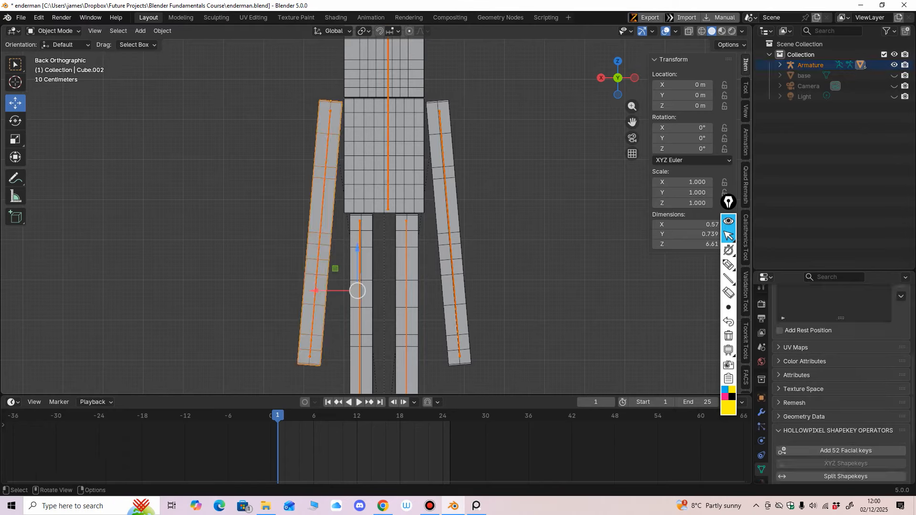
{"action": "left_click", "coordinate": [54, 31]}
{"action": "left_click", "coordinate": [58, 88]}
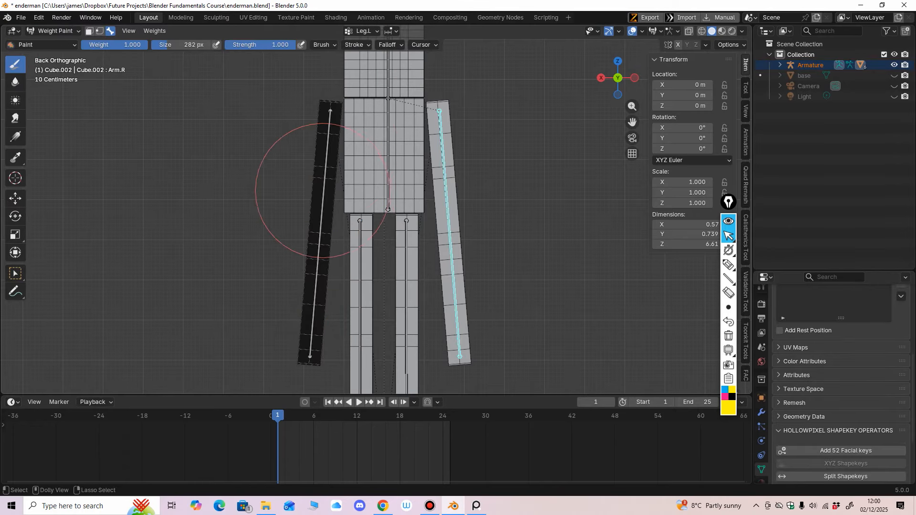
Make Arm.L the active bone and paint all faces of the +X side arm at weight 1.000
{"action": "left_click", "coordinate": [322, 191], "text": "alt"}
{"action": "mouse_move", "coordinate": [333, 121]}
{"action": "left_mouse_down"}
{"action": "mouse_move", "coordinate": [330, 85]}
{"action": "mouse_move", "coordinate": [308, 352]}
{"action": "mouse_move", "coordinate": [329, 156]}
{"action": "mouse_move", "coordinate": [317, 146]}
{"action": "mouse_move", "coordinate": [310, 329]}
{"action": "mouse_move", "coordinate": [299, 359]}
{"action": "left_mouse_up"}
{"action": "middle_click_drag", "start_coordinate": [276, 327], "coordinate": [388, 286]}
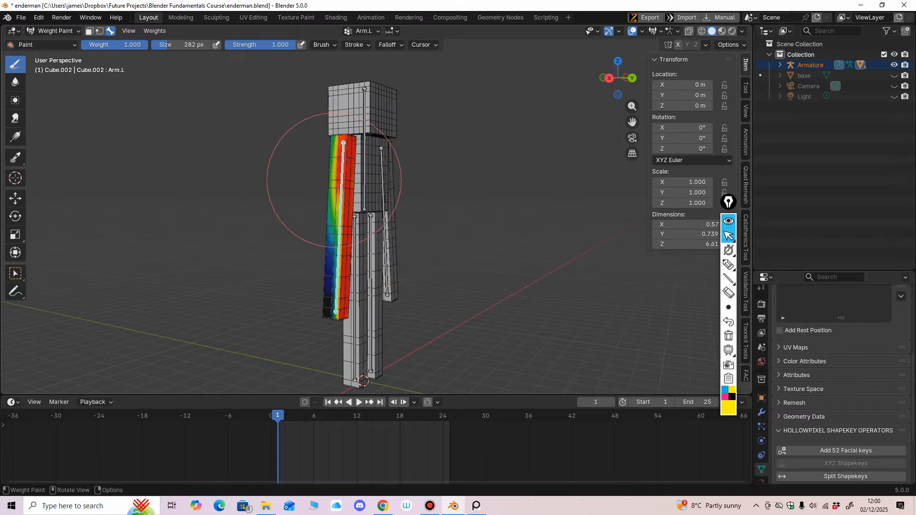
{"action": "middle_click_drag", "start_coordinate": [327, 179], "coordinate": [327, 174]}
{"action": "mouse_move", "coordinate": [327, 173]}
{"action": "left_mouse_down"}
{"action": "mouse_move", "coordinate": [368, 307]}
{"action": "mouse_move", "coordinate": [385, 325]}
{"action": "left_mouse_up"}
{"action": "middle_click_drag", "start_coordinate": [386, 325], "coordinate": [409, 83]}
{"action": "mouse_move", "coordinate": [408, 83]}
{"action": "left_mouse_down"}
{"action": "mouse_move", "coordinate": [419, 332]}
{"action": "mouse_move", "coordinate": [412, 311]}
{"action": "left_mouse_up"}
{"action": "mouse_move", "coordinate": [410, 311]}
{"action": "middle_mouse_down"}
{"action": "mouse_move", "coordinate": [425, 248]}
{"action": "mouse_move", "coordinate": [357, 205]}
{"action": "mouse_move", "coordinate": [347, 152]}
{"action": "middle_mouse_up"}
{"action": "mouse_move", "coordinate": [337, 229]}
{"action": "middle_mouse_down"}
{"action": "mouse_move", "coordinate": [334, 190]}
{"action": "mouse_move", "coordinate": [322, 235]}
{"action": "middle_mouse_up"}
Return to Object Mode, select the armature together with the head mesh, and enter Weight Paint mode
{"action": "left_click", "coordinate": [54, 31]}
{"action": "left_click", "coordinate": [58, 43]}
{"action": "middle_click_drag", "start_coordinate": [322, 234], "coordinate": [322, 222], "text": "ctrl"}
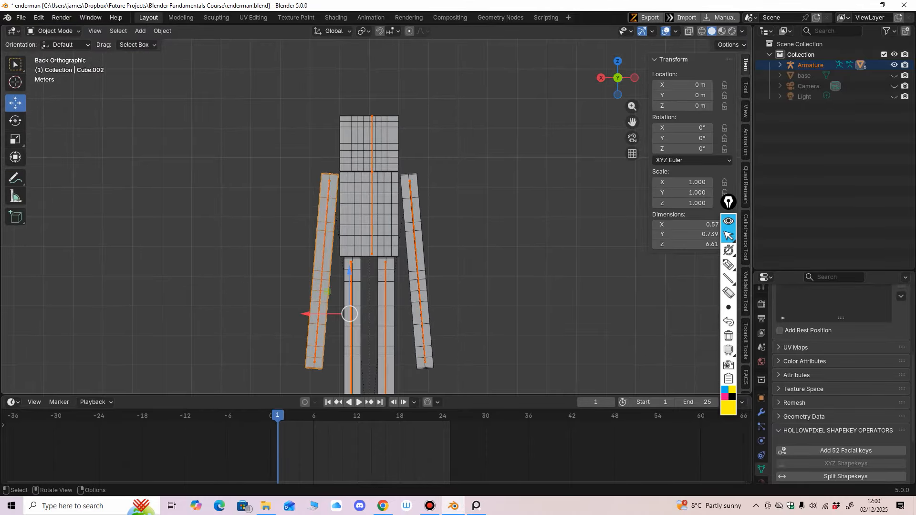
{"action": "left_click", "coordinate": [380, 155]}
{"action": "middle_click_drag", "start_coordinate": [379, 162], "coordinate": [380, 134], "text": "ctrl"}
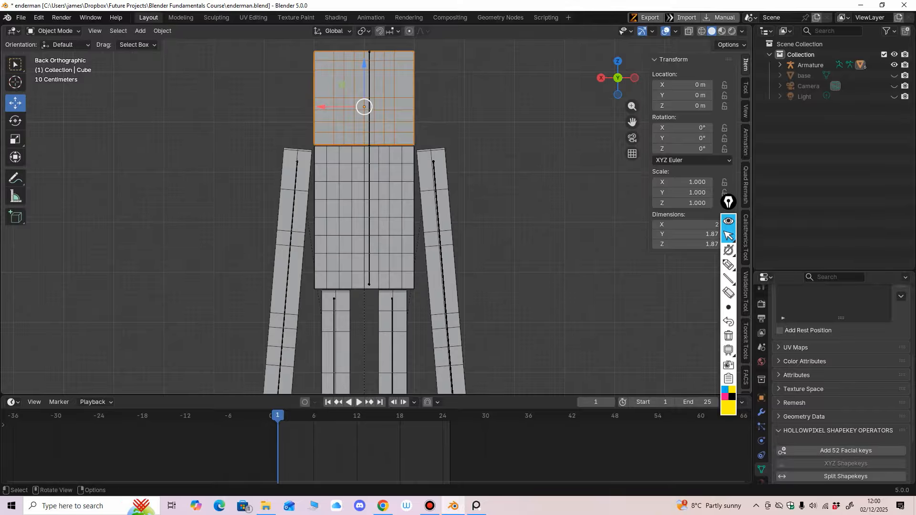
{"action": "left_click", "coordinate": [369, 167]}
{"action": "left_click", "coordinate": [386, 124], "text": "shift"}
{"action": "left_click", "coordinate": [53, 31]}
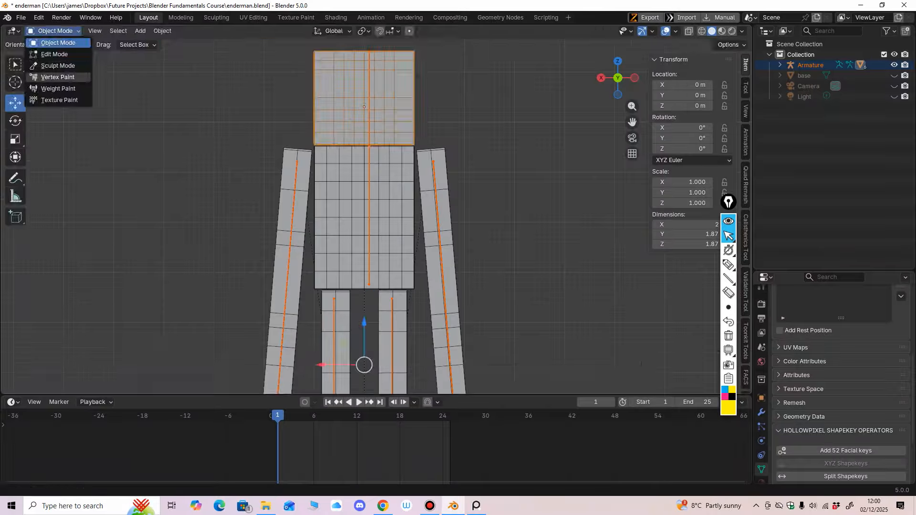
{"action": "left_click", "coordinate": [57, 77]}
{"action": "left_click", "coordinate": [53, 31]}
{"action": "left_click", "coordinate": [58, 88]}
Make Bone.003 the active bone and paint all sides of the head at weight 1.000
{"action": "scroll", "coordinate": [348, 163], "scroll_direction": "down", "scroll_amount": 2}
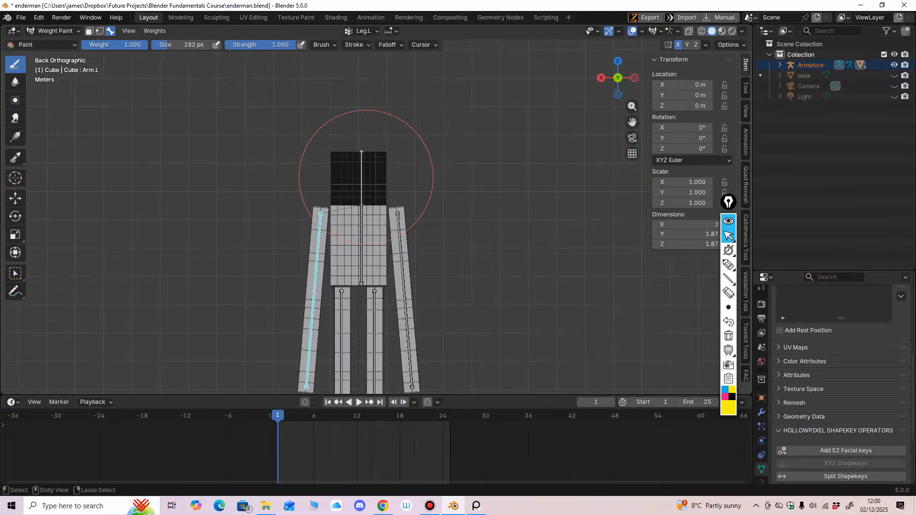
{"action": "scroll", "coordinate": [375, 146], "scroll_direction": "up", "scroll_amount": 3}
{"action": "mouse_move", "coordinate": [376, 146]}
{"action": "left_mouse_down"}
{"action": "mouse_move", "coordinate": [350, 114]}
{"action": "mouse_move", "coordinate": [344, 133]}
{"action": "mouse_move", "coordinate": [363, 181]}
{"action": "left_mouse_up"}
{"action": "middle_click_drag", "start_coordinate": [363, 181], "coordinate": [407, 117]}
{"action": "mouse_move", "coordinate": [407, 117]}
{"action": "left_mouse_down"}
{"action": "mouse_move", "coordinate": [454, 122]}
{"action": "mouse_move", "coordinate": [449, 113]}
{"action": "left_mouse_up"}
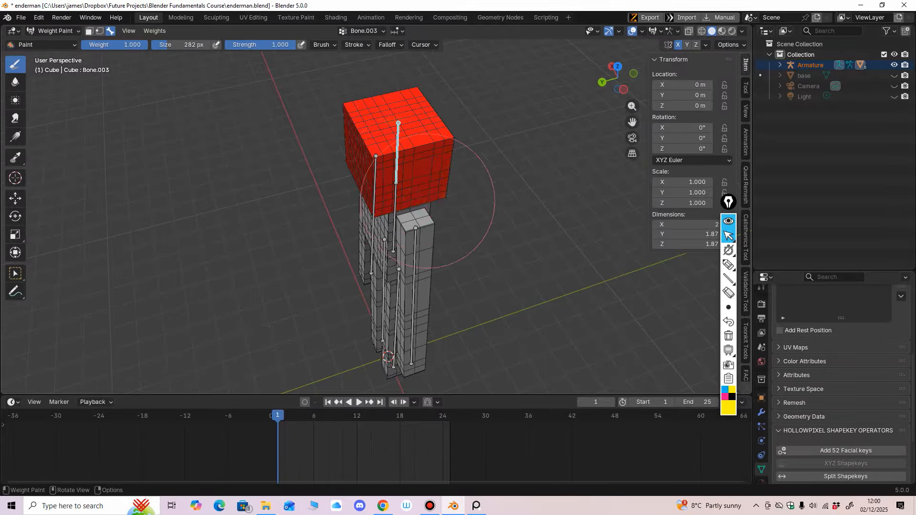
{"action": "middle_click_drag", "start_coordinate": [450, 113], "coordinate": [408, 143]}
{"action": "middle_click_drag", "start_coordinate": [457, 169], "coordinate": [374, 150]}
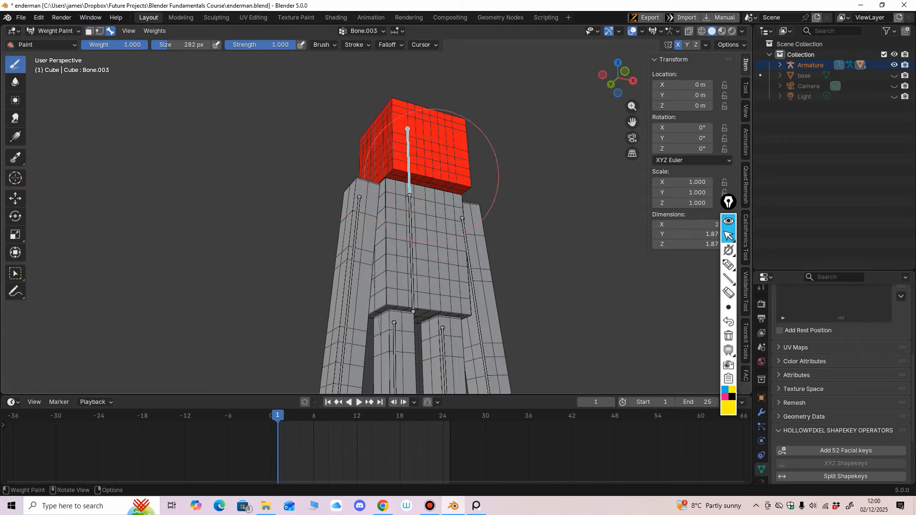
{"action": "mouse_move", "coordinate": [527, 179]}
{"action": "middle_mouse_down"}
{"action": "mouse_move", "coordinate": [483, 243]}
{"action": "mouse_move", "coordinate": [474, 286]}
{"action": "mouse_move", "coordinate": [473, 192]}
{"action": "middle_mouse_up"}
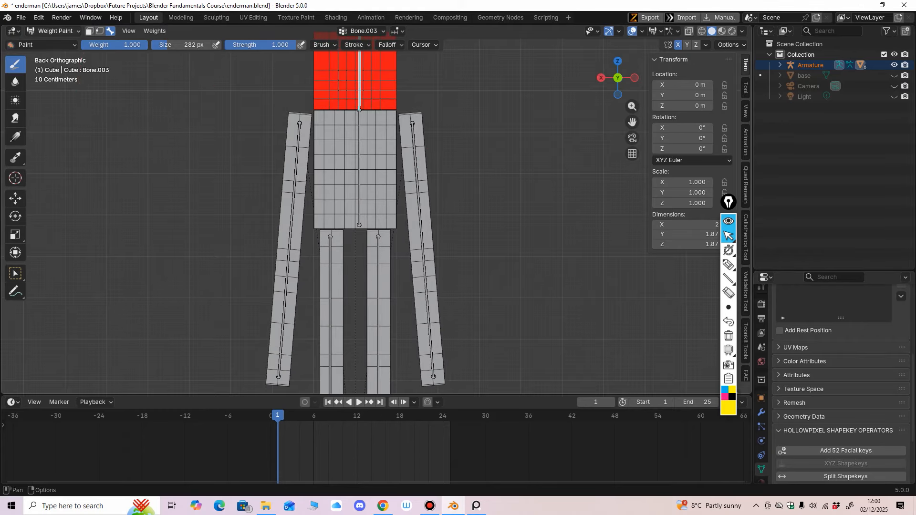
Return to Object Mode and enlarge the Properties editor and its vertex group list to show every group
{"action": "left_click", "coordinate": [55, 31]}
{"action": "left_click", "coordinate": [47, 41]}
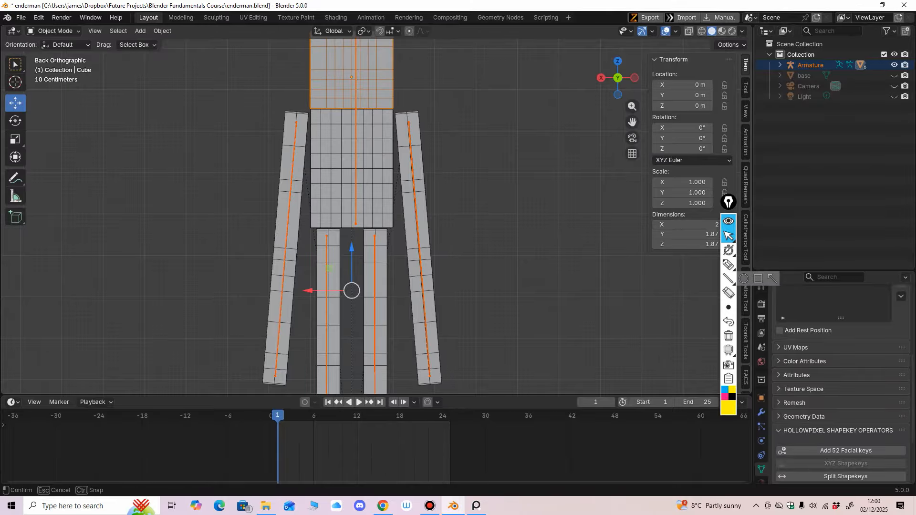
{"action": "left_click_drag", "start_coordinate": [772, 276], "coordinate": [772, 208]}
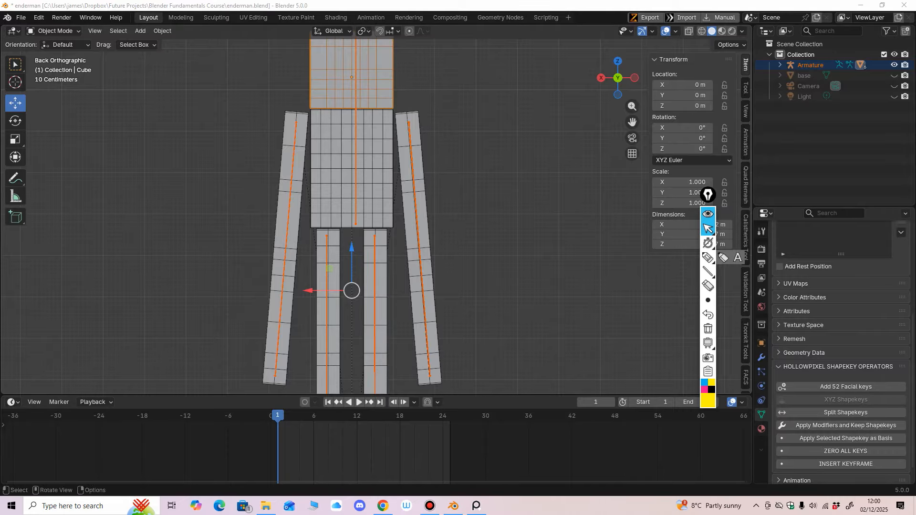
{"action": "scroll", "coordinate": [840, 334], "scroll_direction": "up", "scroll_amount": 6}
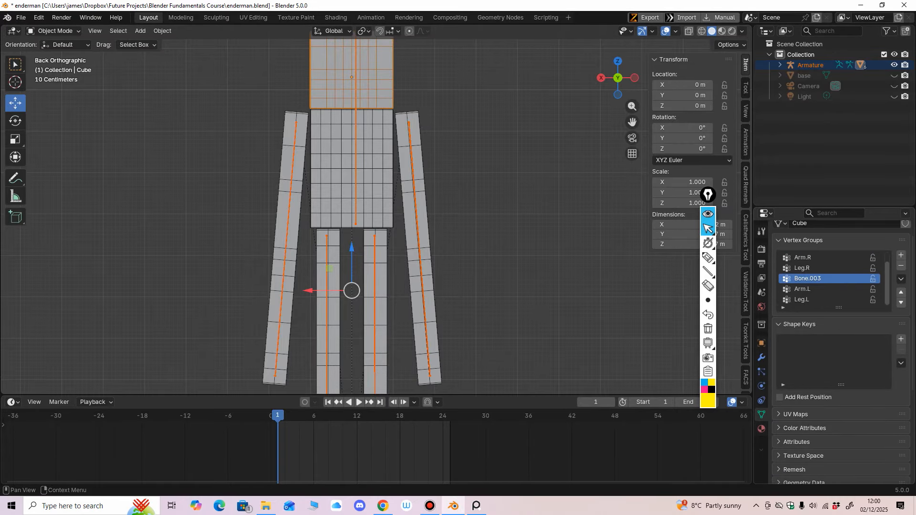
{"action": "left_click_drag", "start_coordinate": [838, 307], "coordinate": [838, 381]}
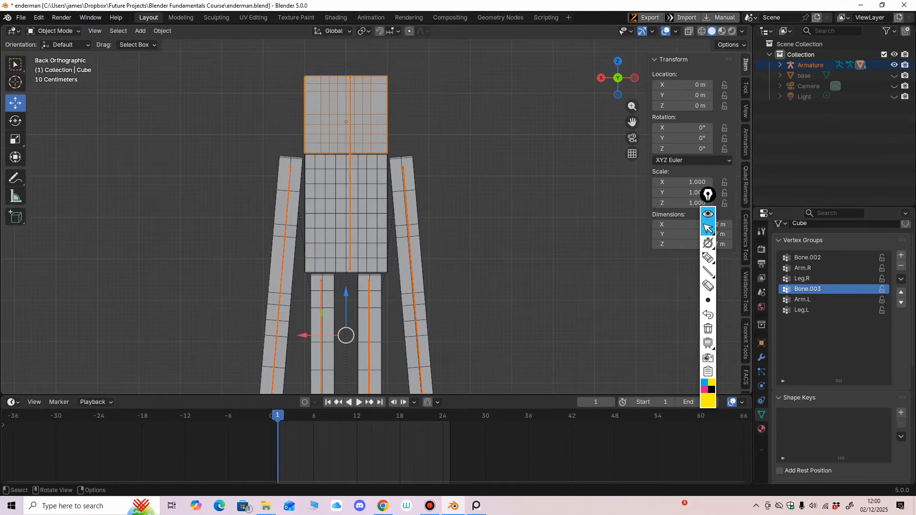
{"action": "left_click", "coordinate": [346, 213]}
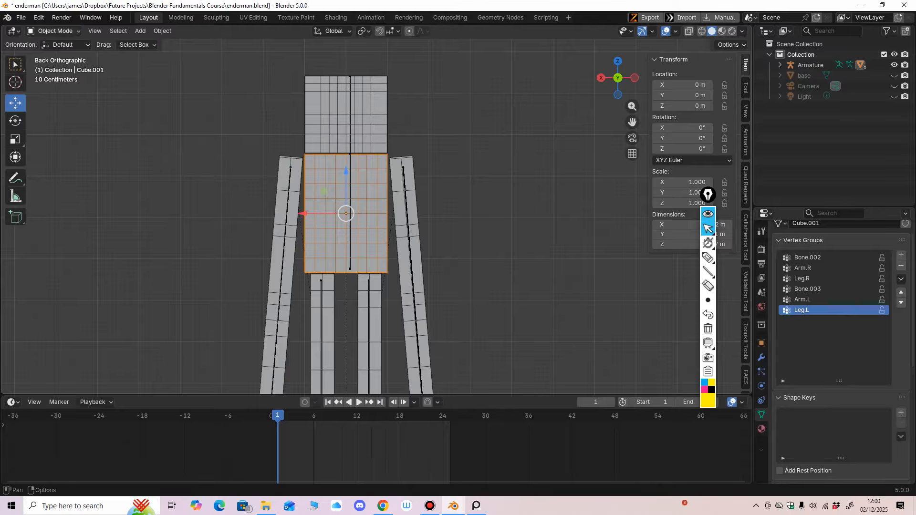
{"action": "left_click", "coordinate": [53, 31]}
{"action": "left_click", "coordinate": [48, 49]}
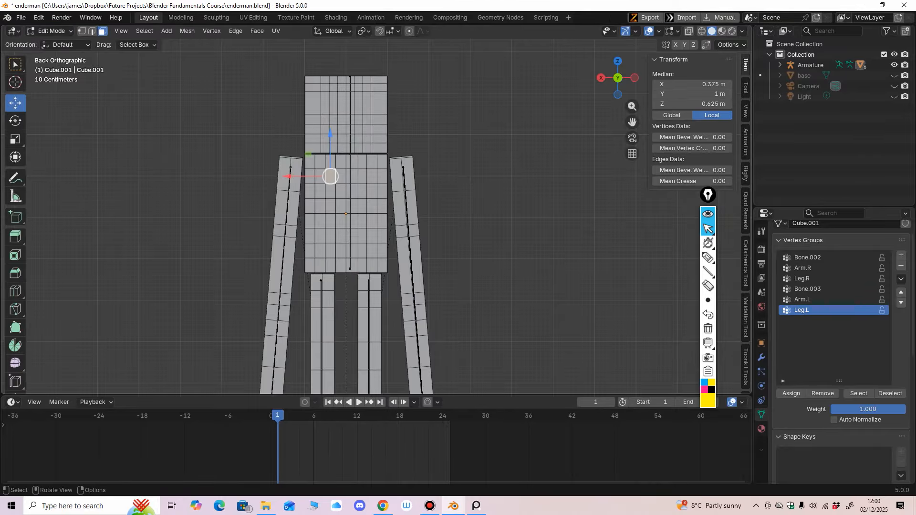
{"action": "key", "text": "a"}
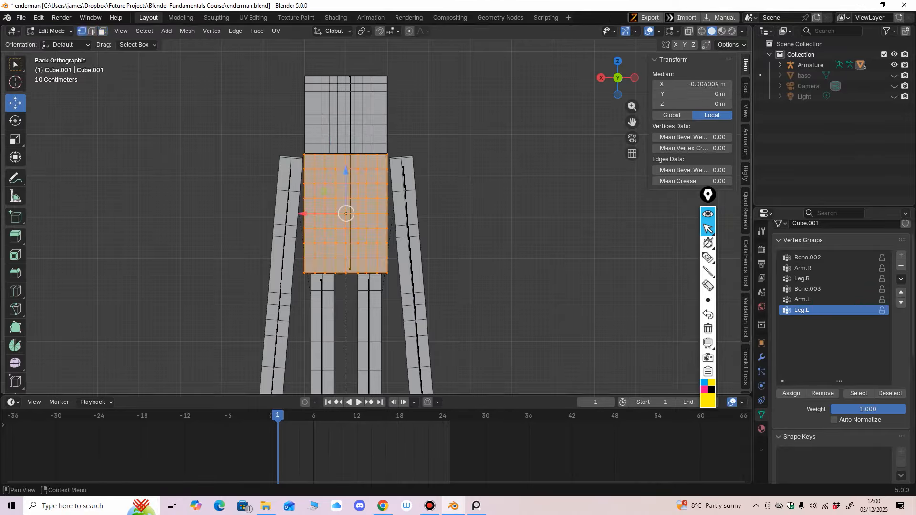
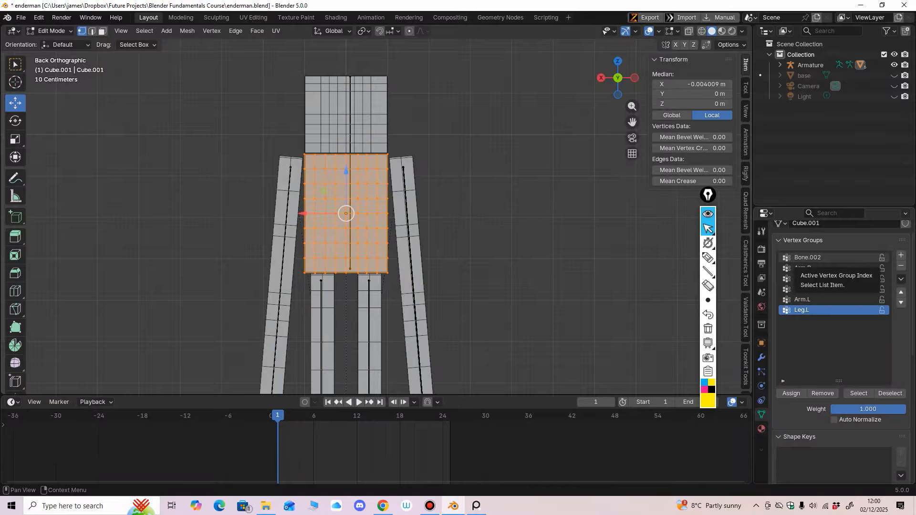
{"action": "key", "text": "Tab"}
Select the armature, enter Edit Mode and rename the head bone as Head
{"action": "scroll", "coordinate": [346, 214], "scroll_direction": "up", "scroll_amount": 1}
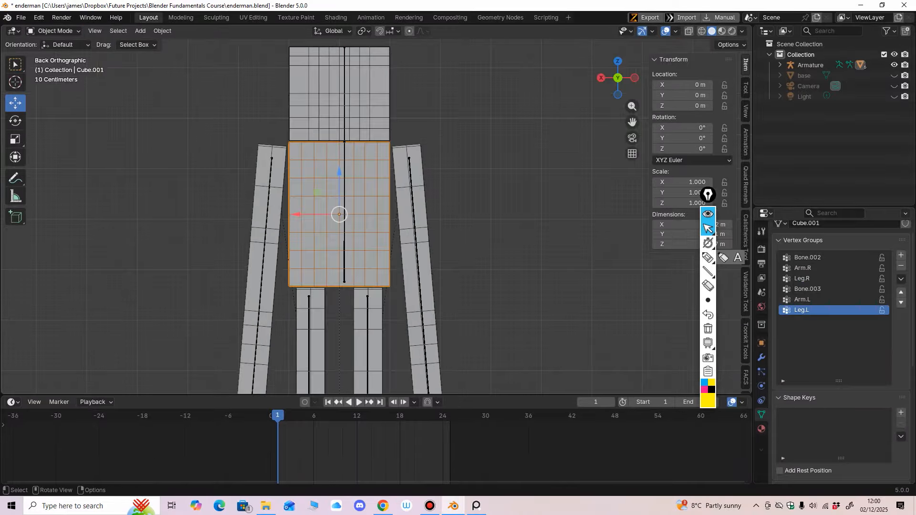
{"action": "left_click", "coordinate": [344, 213]}
{"action": "middle_click_drag", "start_coordinate": [344, 213], "coordinate": [347, 252], "text": "shift"}
{"action": "left_click", "coordinate": [53, 30]}
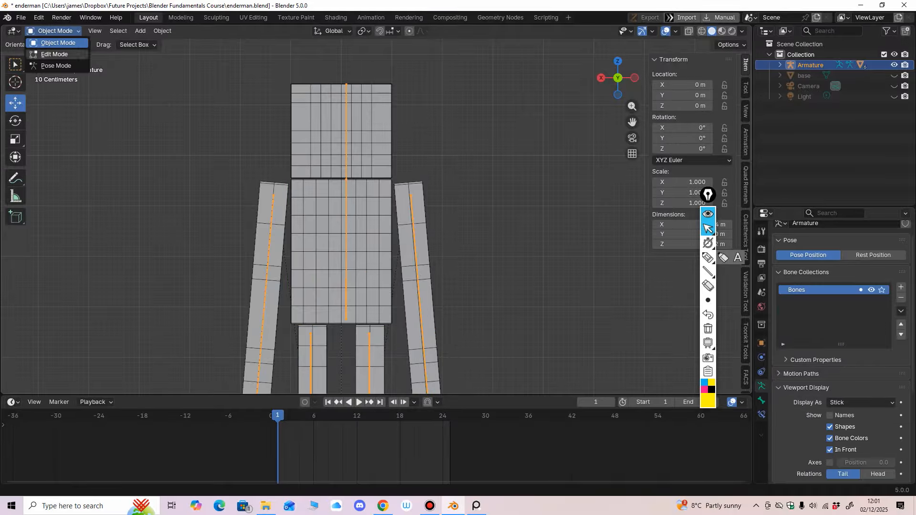
{"action": "left_click", "coordinate": [54, 54]}
{"action": "key", "text": "F2"}
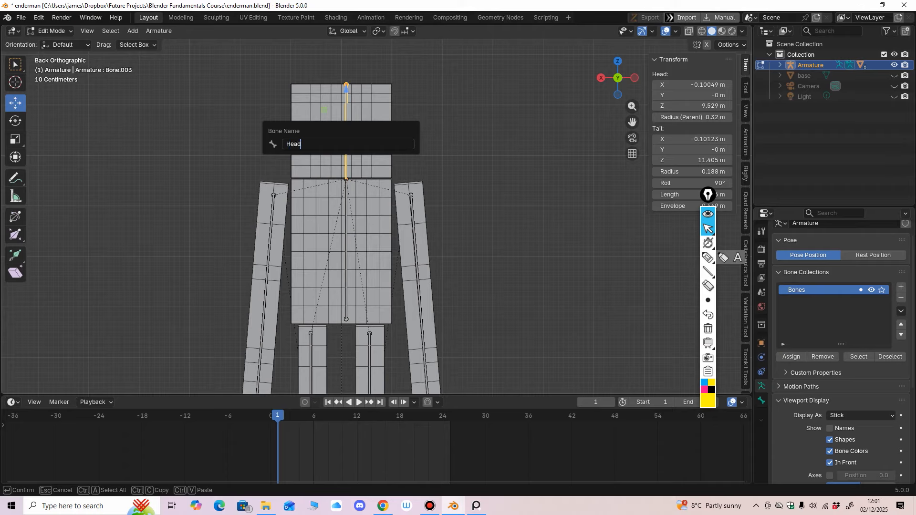
{"action": "key", "text": "Return"}
Rename the torso bone as Body
{"action": "left_click", "coordinate": [346, 202]}
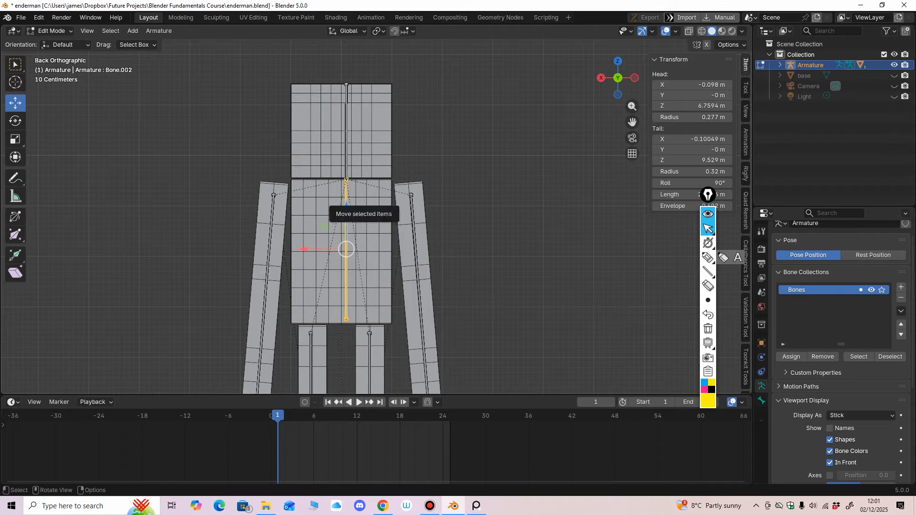
{"action": "key", "text": "F2"}
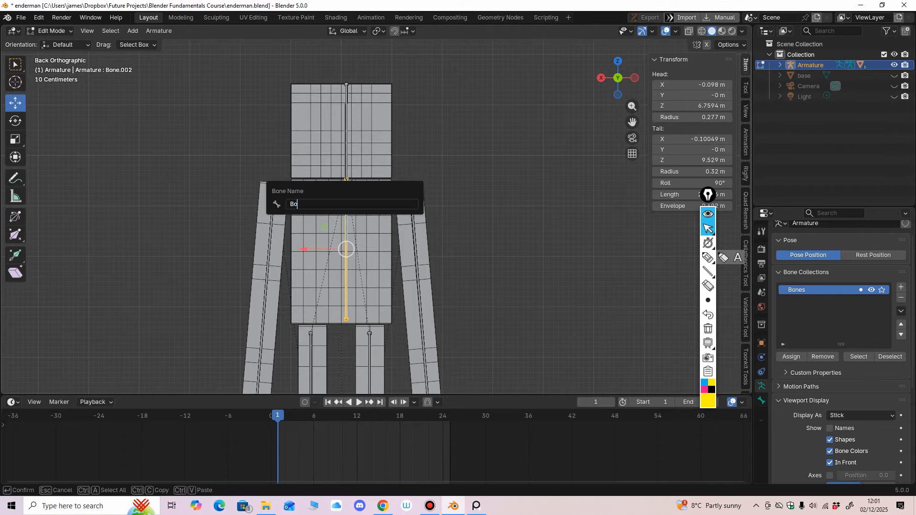
{"action": "key", "text": "Return"}
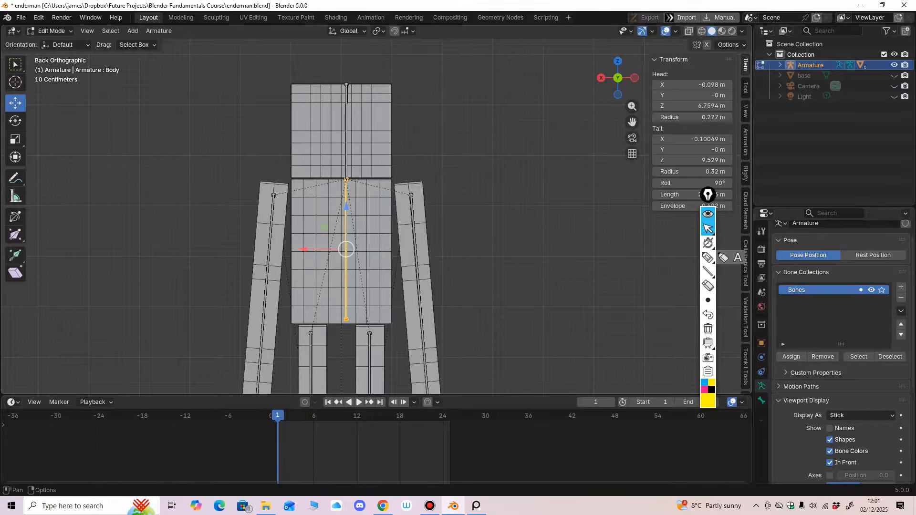
Return to Object Mode, select the torso mesh and enter Edit Mode on it
{"action": "left_click", "coordinate": [51, 31]}
{"action": "left_click", "coordinate": [53, 42]}
{"action": "middle_click_drag", "start_coordinate": [286, 191], "coordinate": [286, 203], "text": "ctrl"}
{"action": "middle_click_drag", "start_coordinate": [286, 204], "coordinate": [299, 164], "text": "shift"}
{"action": "middle_click_drag", "start_coordinate": [334, 267], "coordinate": [337, 174], "text": "shift"}
{"action": "middle_click_drag", "start_coordinate": [337, 174], "coordinate": [342, 200], "text": "shift"}
{"action": "left_click", "coordinate": [342, 178]}
{"action": "middle_click_drag", "start_coordinate": [342, 200], "coordinate": [333, 229], "text": "shift"}
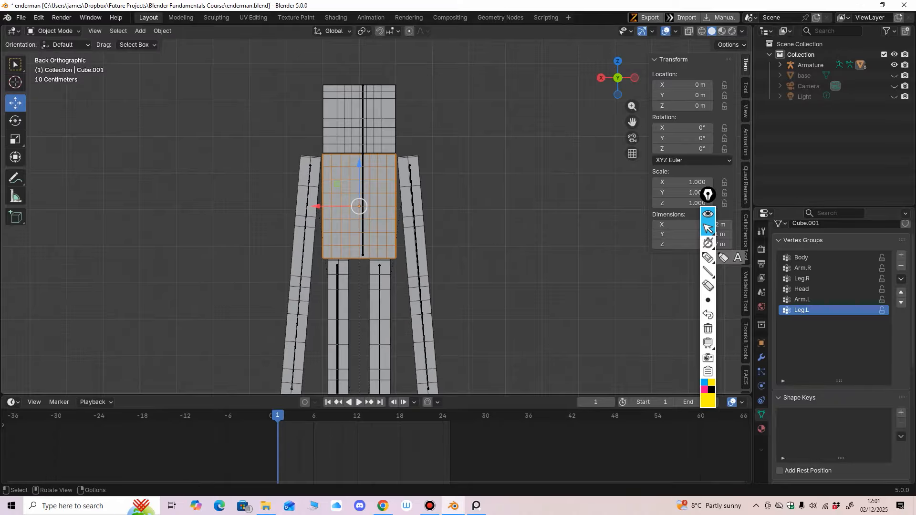
{"action": "left_click", "coordinate": [54, 31]}
{"action": "left_click", "coordinate": [54, 54]}
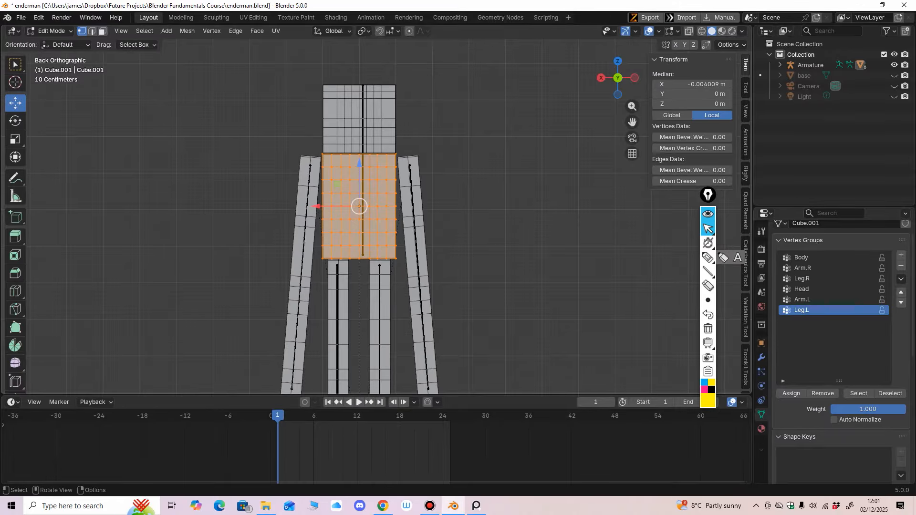
Select all of the torso's vertices and assign them to the Body vertex group at weight 1.000
{"action": "key", "text": "alt+a"}
{"action": "key", "text": "a"}
{"action": "left_click", "coordinate": [801, 258]}
{"action": "scroll", "coordinate": [811, 267], "scroll_direction": "down", "scroll_amount": 1}
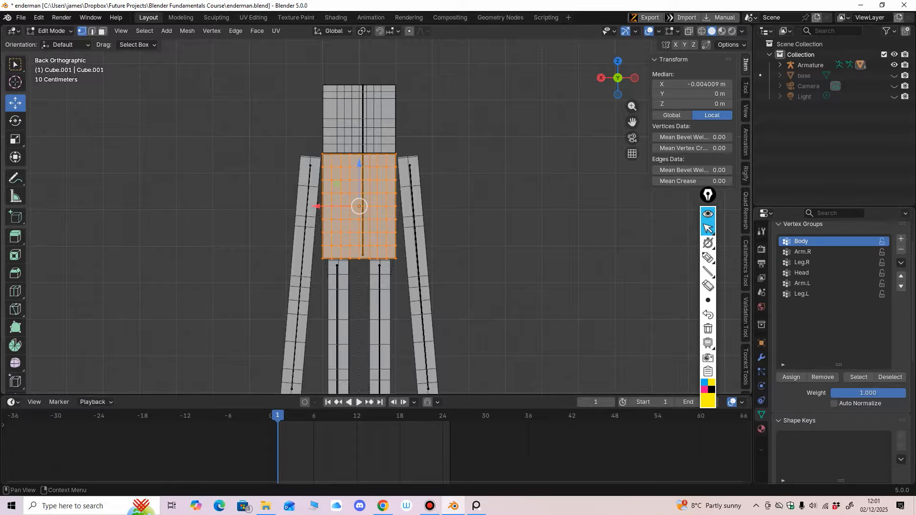
{"action": "scroll", "coordinate": [835, 286], "scroll_direction": "up", "scroll_amount": 1}
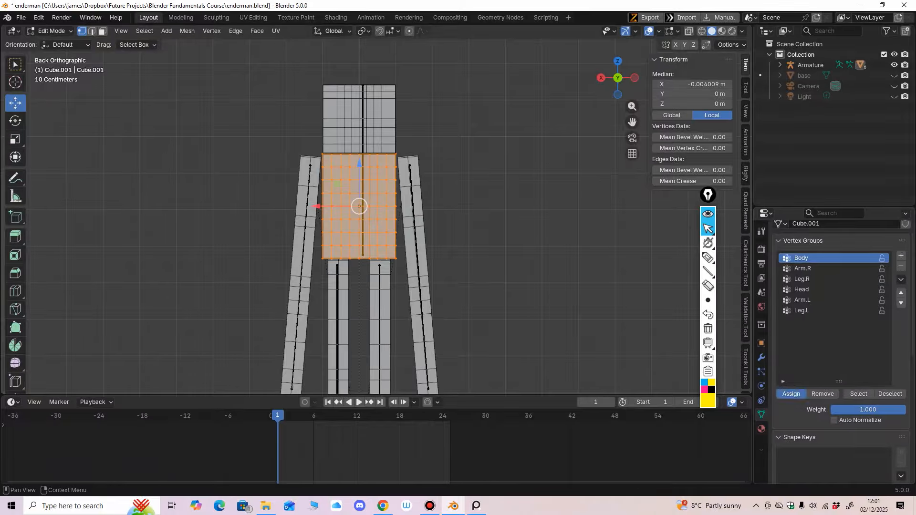
Switch to editing the head mesh and assign all of its vertices to the Head vertex group at weight 1.000
{"action": "middle_click_drag", "start_coordinate": [477, 229], "coordinate": [481, 296], "text": "shift"}
{"action": "left_click", "coordinate": [51, 31]}
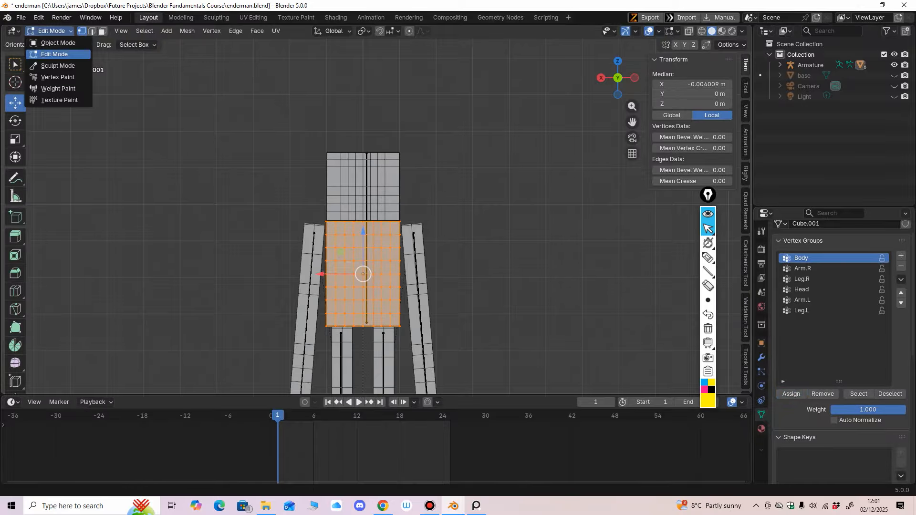
{"action": "left_click", "coordinate": [57, 44]}
{"action": "left_click", "coordinate": [363, 186]}
{"action": "left_click", "coordinate": [52, 31]}
{"action": "left_click", "coordinate": [53, 54]}
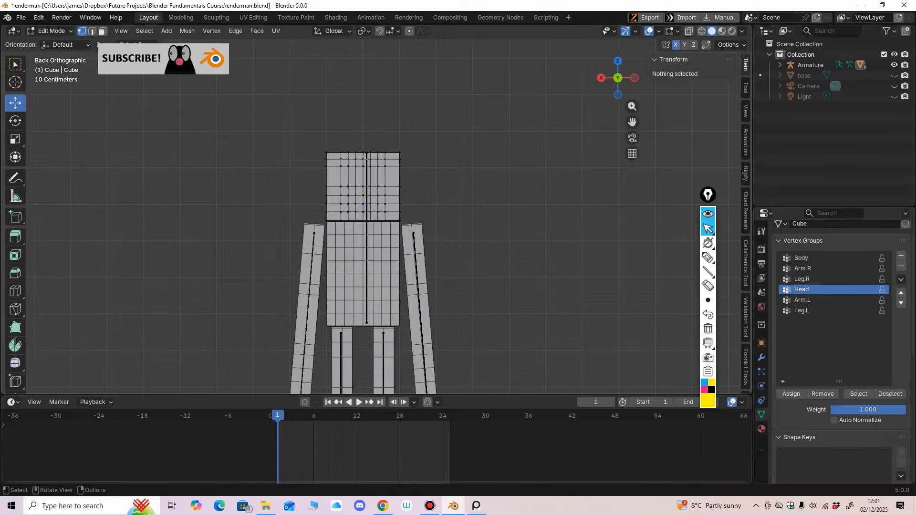
{"action": "key", "text": "a"}
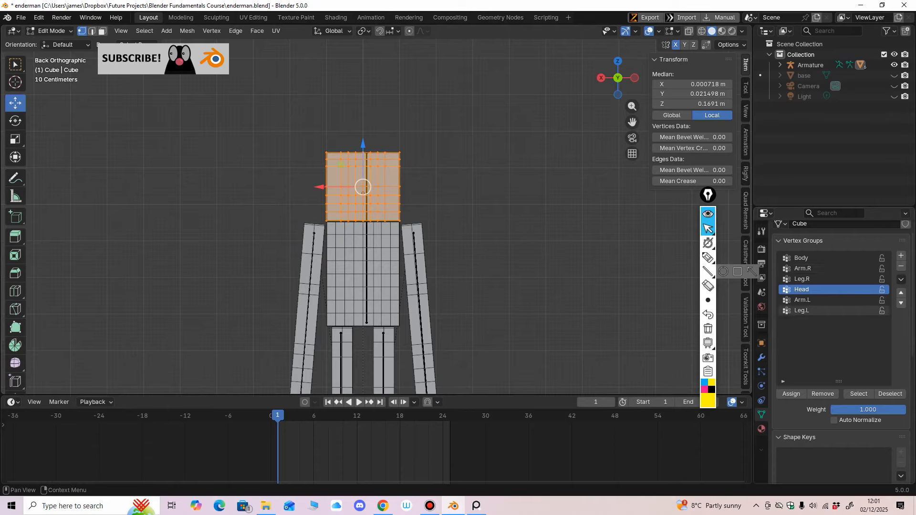
{"action": "left_click", "coordinate": [790, 394]}
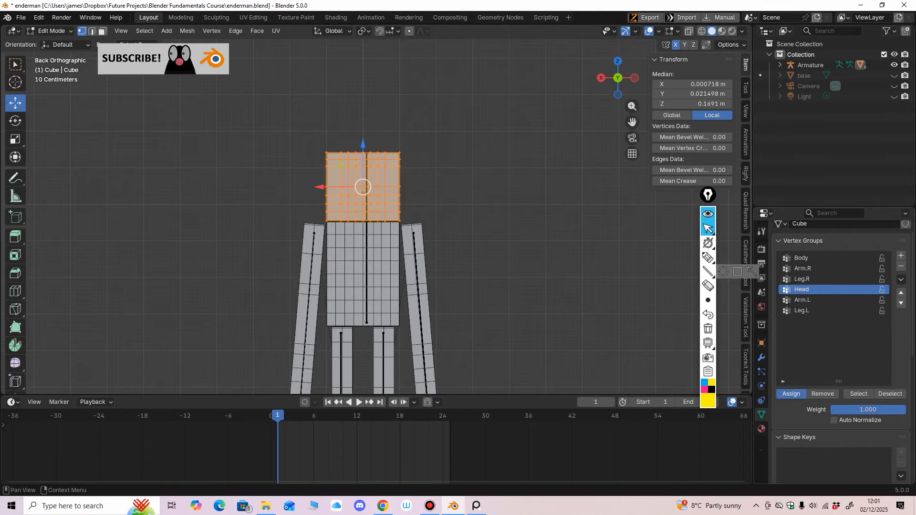
Switch to editing the right leg mesh and make Leg.R its active vertex group
{"action": "middle_click_drag", "start_coordinate": [491, 305], "coordinate": [495, 175], "text": "shift"}
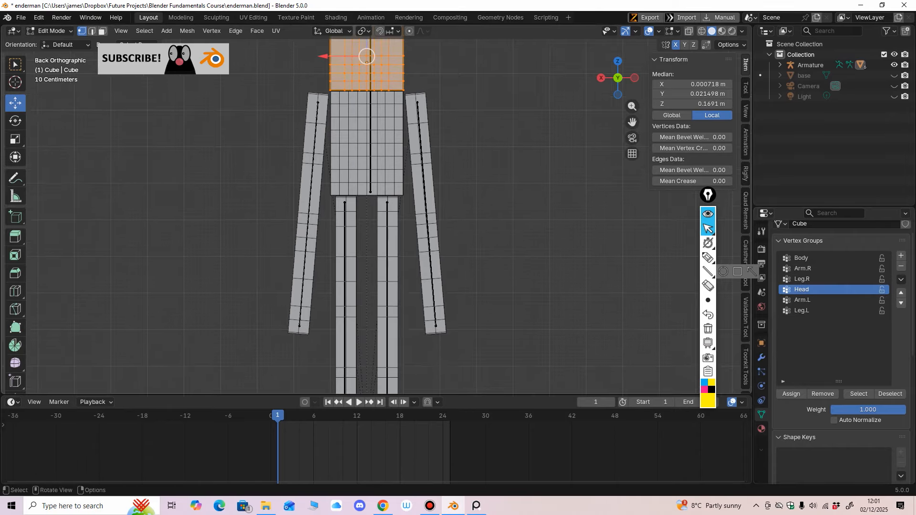
{"action": "key", "text": "Tab"}
{"action": "left_click", "coordinate": [388, 267]}
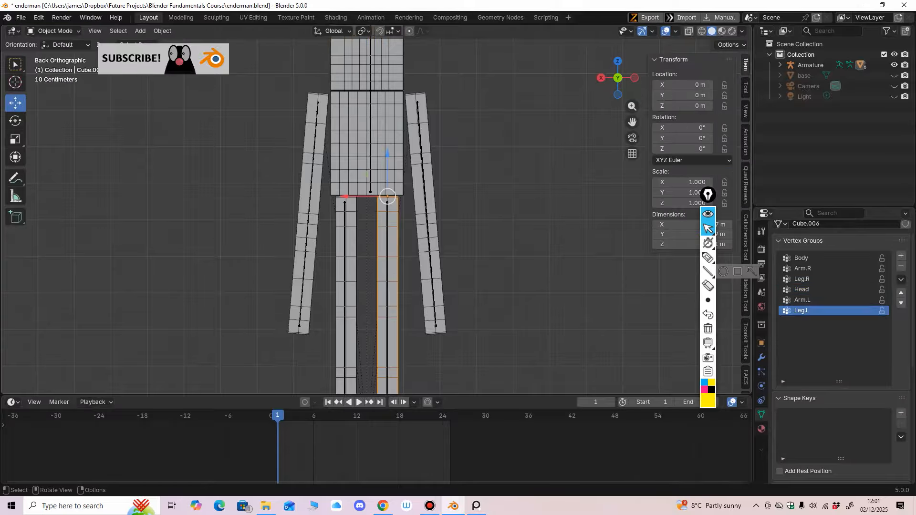
{"action": "left_click", "coordinate": [52, 31]}
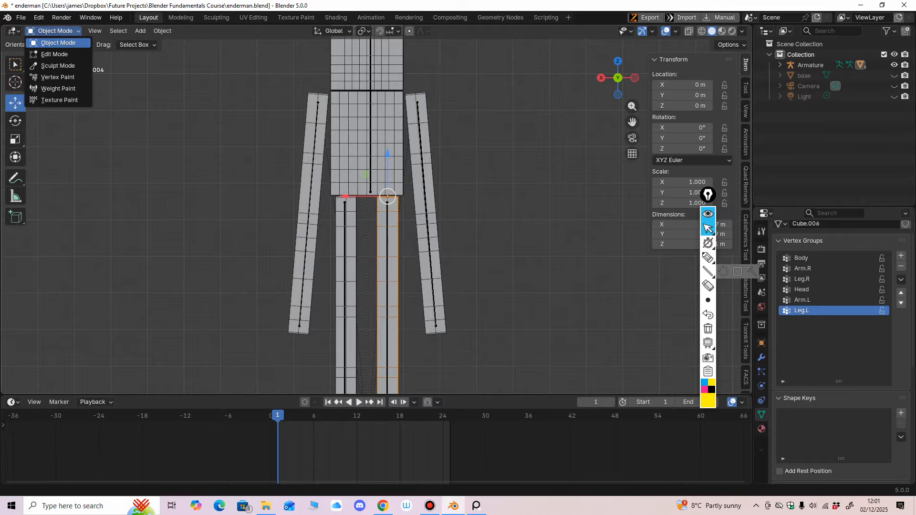
{"action": "left_click", "coordinate": [48, 41]}
{"action": "left_click", "coordinate": [858, 394]}
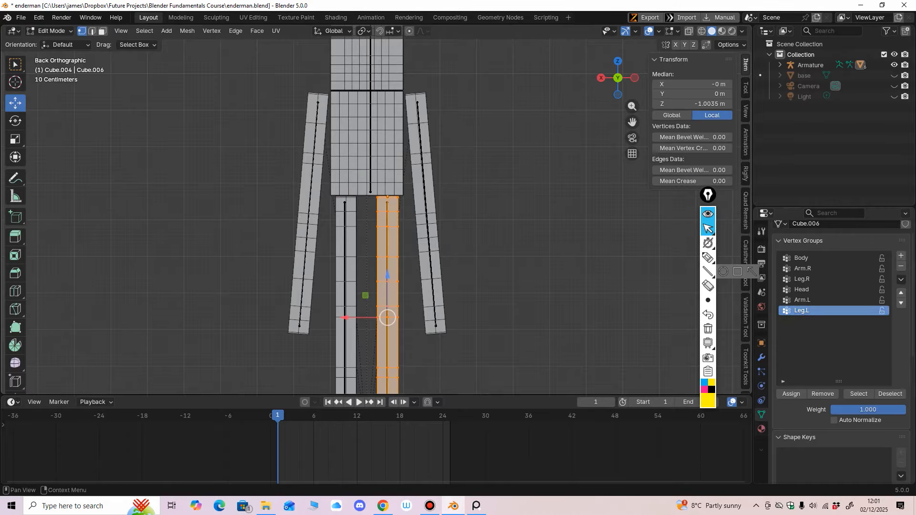
{"action": "left_click", "coordinate": [803, 279]}
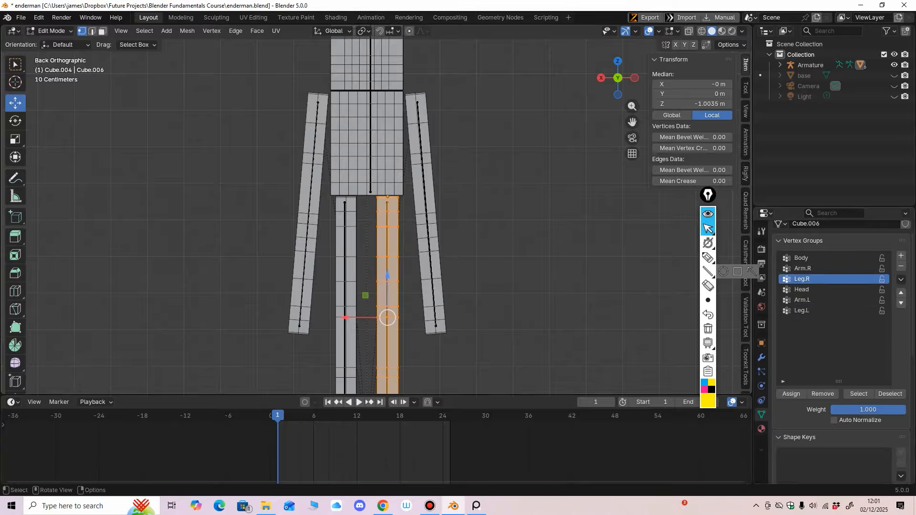
Return to Object Mode, select the armature together with the left leg mesh, and enter Weight Paint mode
{"action": "left_click", "coordinate": [53, 31]}
{"action": "left_click", "coordinate": [48, 42]}
{"action": "left_click", "coordinate": [810, 65]}
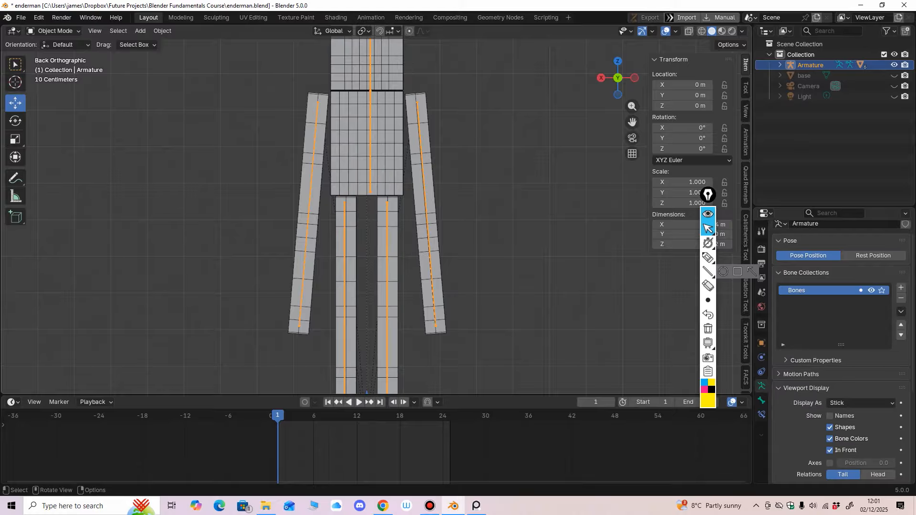
{"action": "left_click", "coordinate": [346, 287], "text": "shift"}
{"action": "left_click", "coordinate": [52, 30]}
{"action": "left_click", "coordinate": [48, 89]}
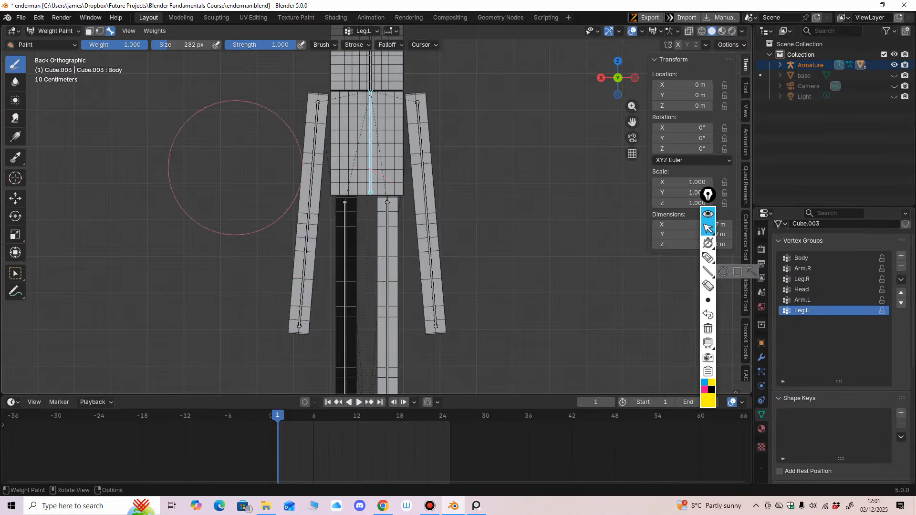
Make the Leg.L bone active and paint all sides and the underside of the left leg at weight 1.000
{"action": "left_click", "coordinate": [345, 229], "text": "ctrl"}
{"action": "left_click_drag", "start_coordinate": [347, 198], "coordinate": [347, 292]}
{"action": "middle_click_drag", "start_coordinate": [347, 292], "coordinate": [361, 209], "text": "shift"}
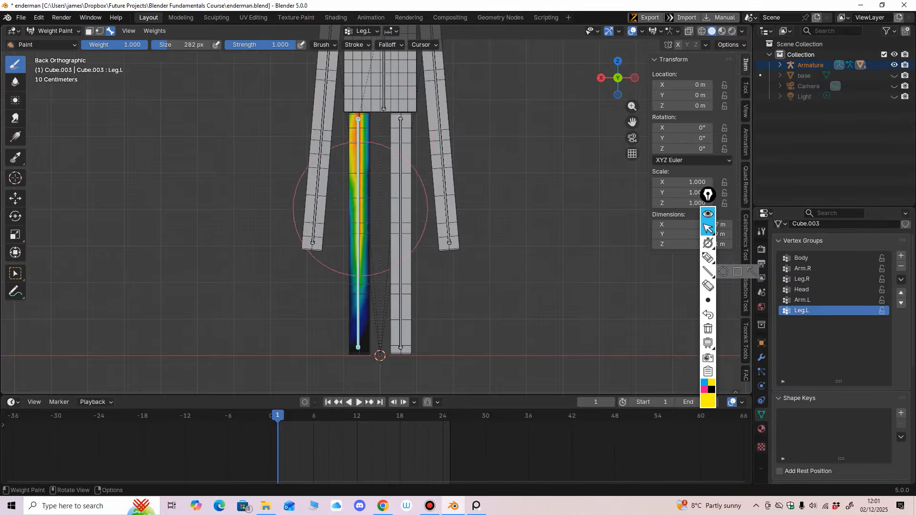
{"action": "mouse_move", "coordinate": [361, 207]}
{"action": "left_mouse_down"}
{"action": "mouse_move", "coordinate": [369, 114]}
{"action": "mouse_move", "coordinate": [358, 266]}
{"action": "mouse_move", "coordinate": [341, 307]}
{"action": "mouse_move", "coordinate": [372, 240]}
{"action": "mouse_move", "coordinate": [368, 351]}
{"action": "left_mouse_up"}
{"action": "mouse_move", "coordinate": [367, 350]}
{"action": "middle_mouse_down"}
{"action": "mouse_move", "coordinate": [331, 296]}
{"action": "mouse_move", "coordinate": [377, 300]}
{"action": "middle_mouse_up"}
{"action": "mouse_move", "coordinate": [376, 301]}
{"action": "left_mouse_down"}
{"action": "mouse_move", "coordinate": [364, 213]}
{"action": "mouse_move", "coordinate": [345, 217]}
{"action": "left_mouse_up"}
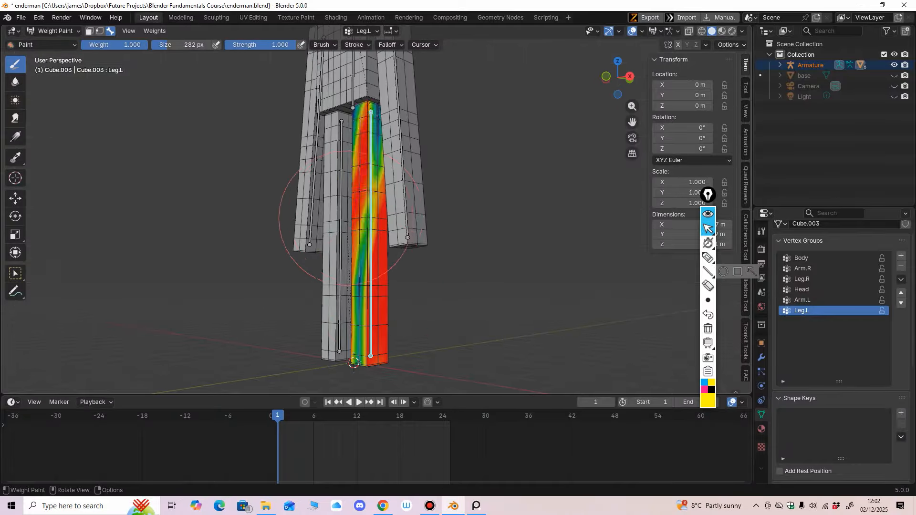
{"action": "middle_click_drag", "start_coordinate": [341, 203], "coordinate": [377, 153]}
{"action": "mouse_move", "coordinate": [400, 100]}
{"action": "left_mouse_down"}
{"action": "mouse_move", "coordinate": [374, 347]}
{"action": "mouse_move", "coordinate": [380, 301]}
{"action": "left_mouse_up"}
{"action": "middle_click_drag", "start_coordinate": [380, 300], "coordinate": [391, 285]}
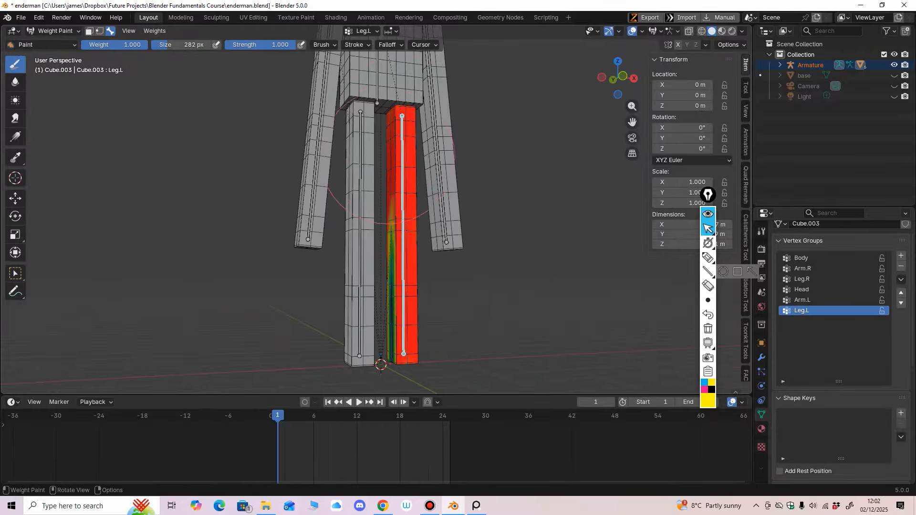
{"action": "left_click_drag", "start_coordinate": [398, 321], "coordinate": [397, 343]}
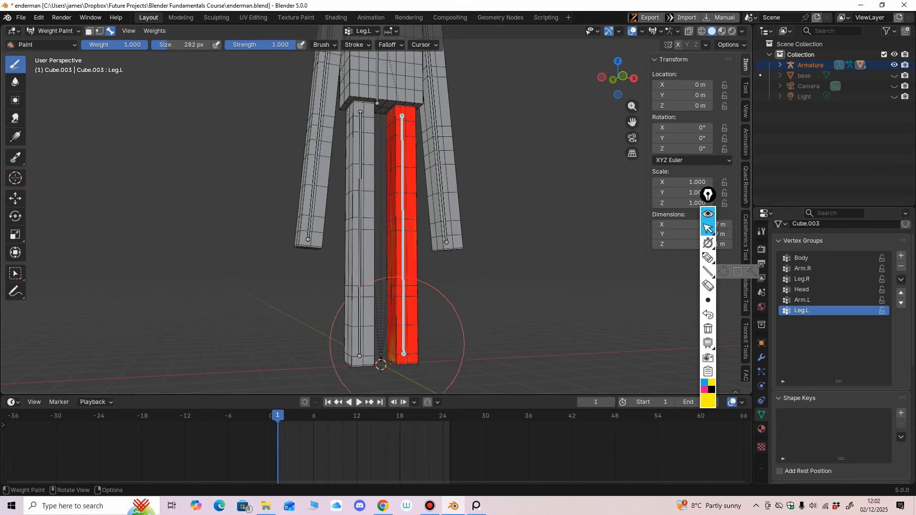
{"action": "middle_click_drag", "start_coordinate": [383, 362], "coordinate": [405, 291]}
{"action": "left_click_drag", "start_coordinate": [401, 295], "coordinate": [400, 284]}
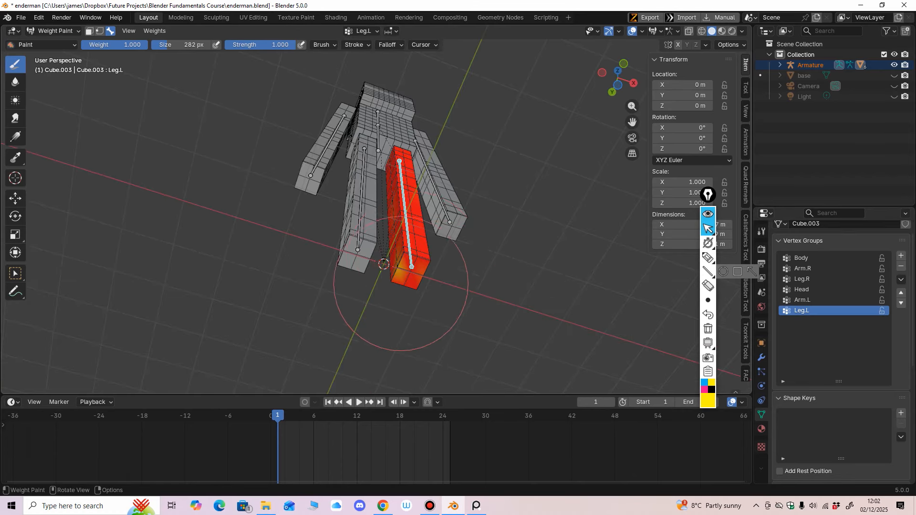
{"action": "mouse_move", "coordinate": [420, 267]}
{"action": "middle_mouse_down"}
{"action": "mouse_move", "coordinate": [392, 248]}
{"action": "mouse_move", "coordinate": [372, 200]}
{"action": "mouse_move", "coordinate": [383, 120]}
{"action": "middle_mouse_up"}
{"action": "left_click_drag", "start_coordinate": [381, 120], "coordinate": [380, 239]}
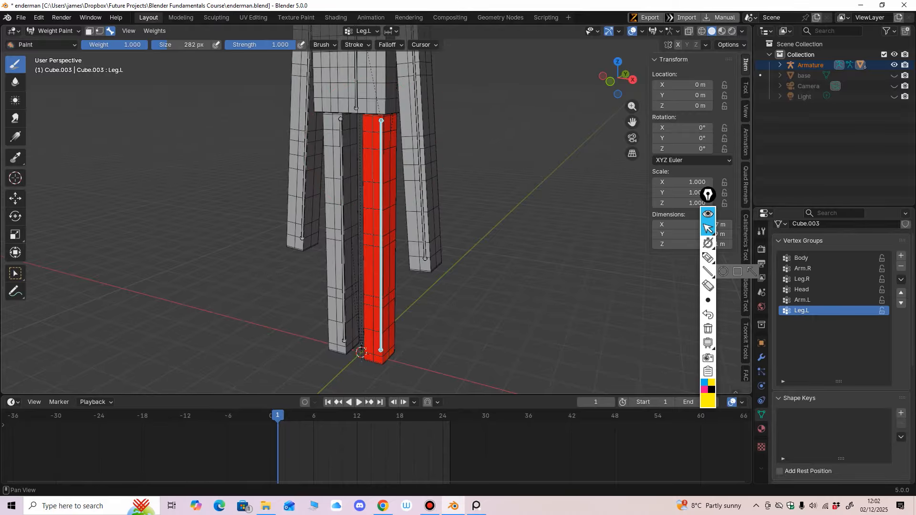
Switch to wireframe shading and examine the left leg's weights from several sides
{"action": "key", "text": "shift+z"}
{"action": "mouse_move", "coordinate": [491, 153]}
{"action": "middle_mouse_down"}
{"action": "mouse_move", "coordinate": [413, 174]}
{"action": "mouse_move", "coordinate": [378, 194]}
{"action": "mouse_move", "coordinate": [427, 196]}
{"action": "middle_mouse_up"}
{"action": "mouse_move", "coordinate": [133, 67]}
{"action": "middle_mouse_down"}
{"action": "mouse_move", "coordinate": [419, 302]}
{"action": "mouse_move", "coordinate": [347, 337]}
{"action": "mouse_move", "coordinate": [363, 309]}
{"action": "mouse_move", "coordinate": [418, 350]}
{"action": "middle_mouse_up"}
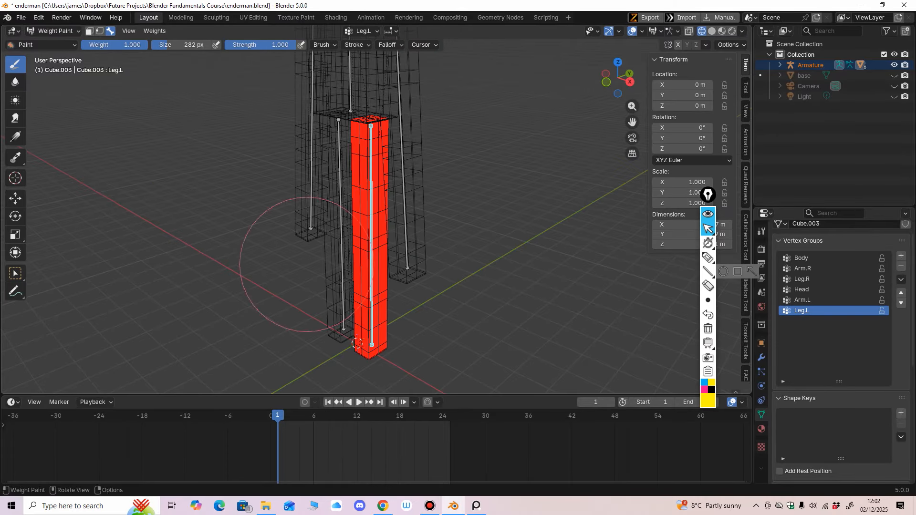
Return to Object Mode, select the right leg mesh with the armature, and examine its Leg.R weights in Weight Paint mode
{"action": "left_click", "coordinate": [55, 31]}
{"action": "left_click", "coordinate": [59, 44]}
{"action": "middle_click_drag", "start_coordinate": [238, 162], "coordinate": [267, 167]}
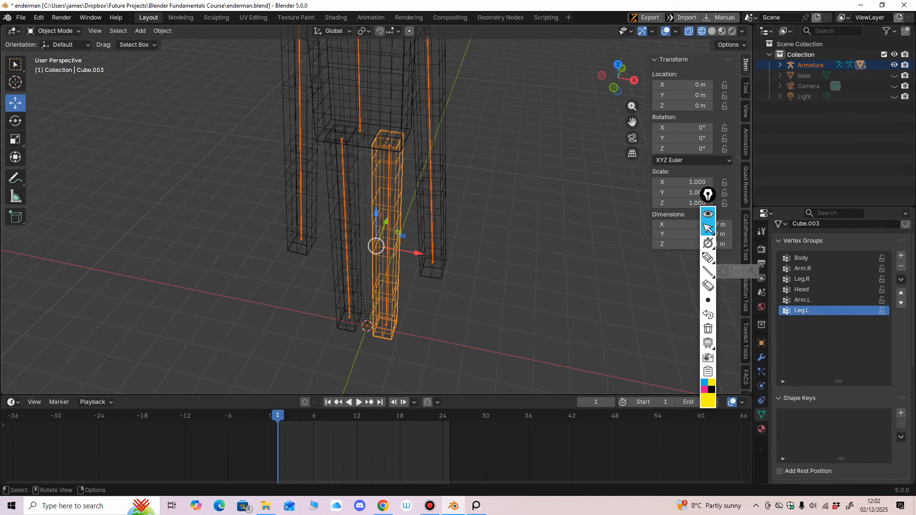
{"action": "left_click", "coordinate": [346, 253]}
{"action": "left_click", "coordinate": [358, 253], "text": "shift"}
{"action": "left_click", "coordinate": [55, 31]}
{"action": "left_click", "coordinate": [61, 88]}
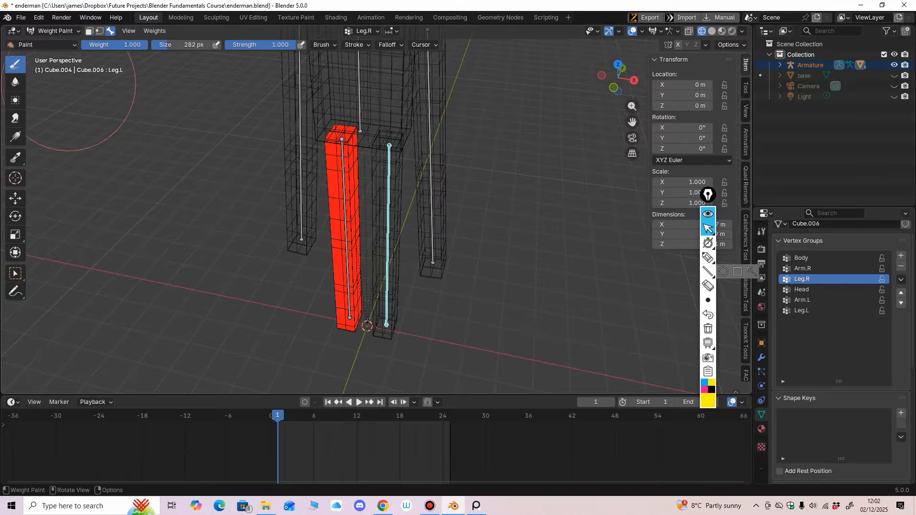
{"action": "mouse_move", "coordinate": [362, 186]}
{"action": "middle_mouse_down"}
{"action": "mouse_move", "coordinate": [382, 167]}
{"action": "mouse_move", "coordinate": [539, 148]}
{"action": "mouse_move", "coordinate": [482, 274]}
{"action": "middle_mouse_up"}
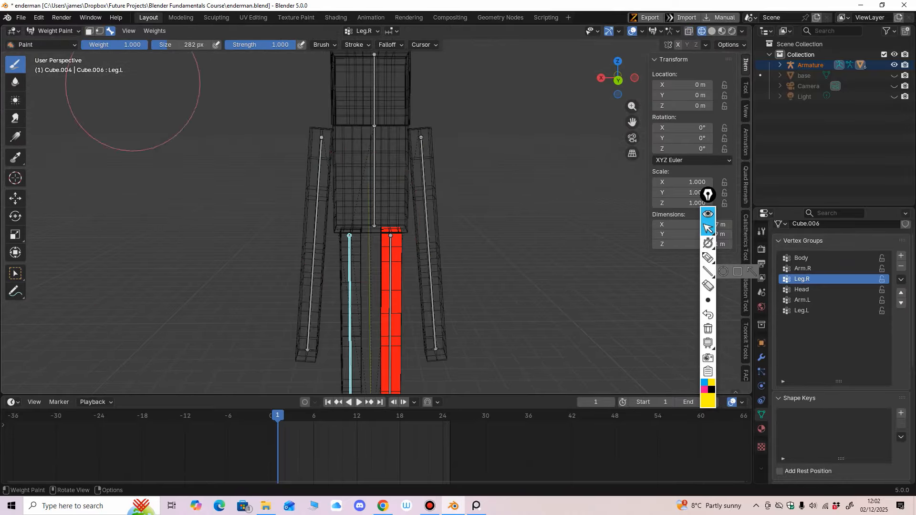
Return to Object Mode with solid shading and save the file
{"action": "left_click", "coordinate": [55, 31]}
{"action": "left_click", "coordinate": [60, 44]}
{"action": "scroll", "coordinate": [375, 214], "scroll_direction": "down", "scroll_amount": 4}
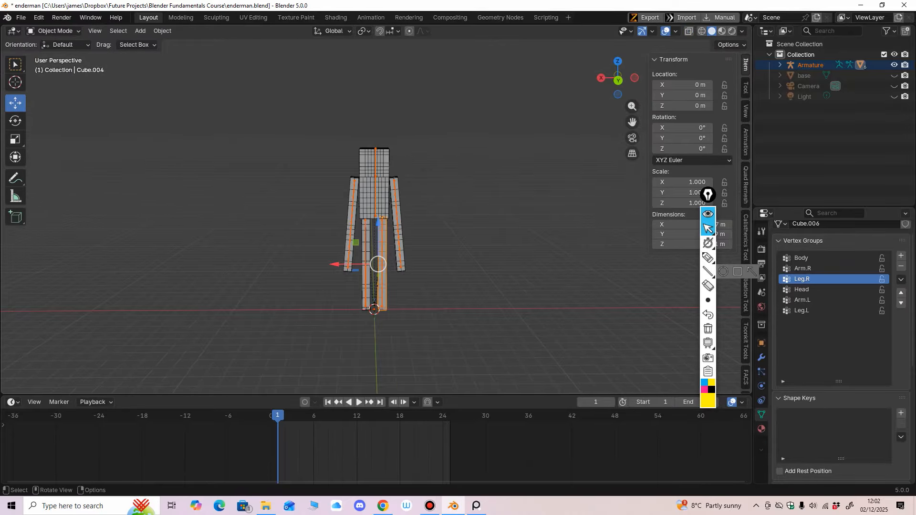
{"action": "key", "text": "ctrl+s"}
Select the armature in the back view and enter Pose Mode
{"action": "key", "text": "ctrl+KP_1"}
{"action": "scroll", "coordinate": [375, 214], "scroll_direction": "up", "scroll_amount": 3}
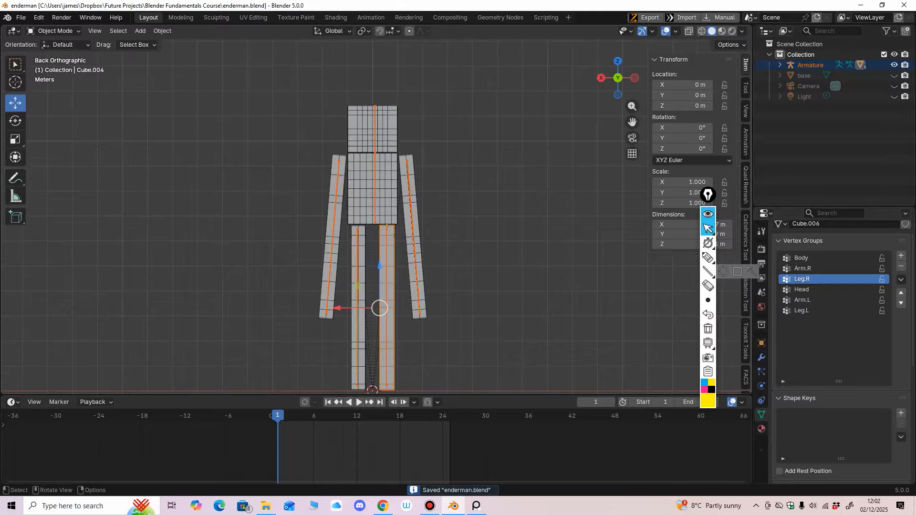
{"action": "left_click", "coordinate": [375, 188]}
{"action": "left_click", "coordinate": [55, 31]}
{"action": "left_click", "coordinate": [53, 64]}
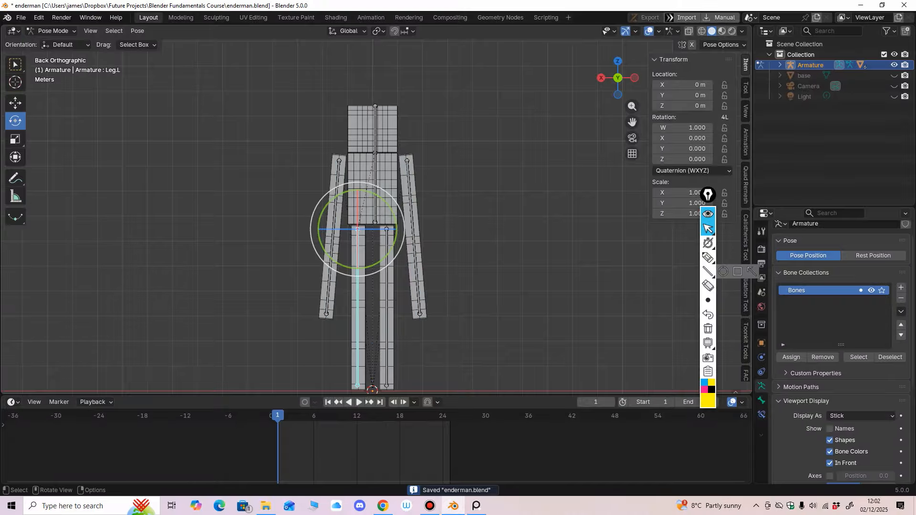
Test the rig by rotating the Body bone from two viewing angles, undo each rotation, and return to Object Mode
{"action": "left_click_drag", "start_coordinate": [399, 191], "coordinate": [406, 202]}
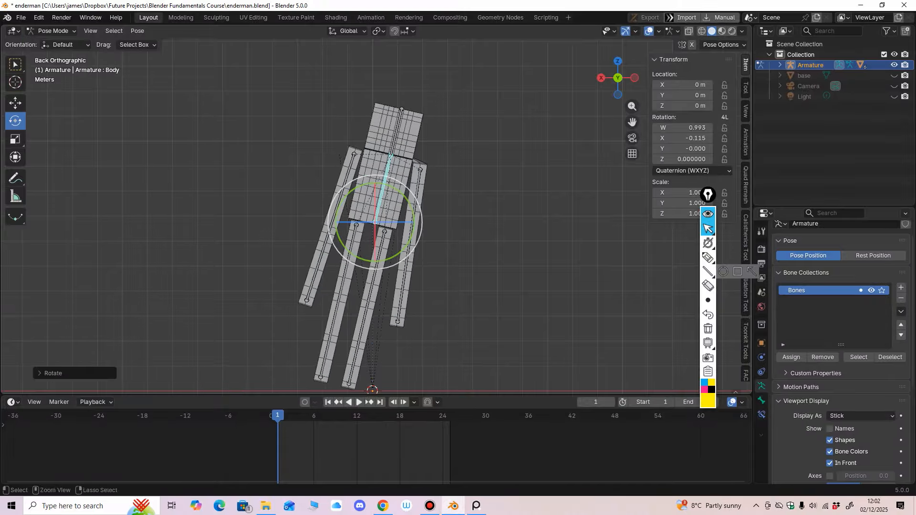
{"action": "key", "text": "ctrl+z"}
{"action": "middle_click_drag", "start_coordinate": [406, 202], "coordinate": [304, 205]}
{"action": "left_click_drag", "start_coordinate": [399, 187], "coordinate": [417, 216]}
{"action": "middle_click_drag", "start_coordinate": [418, 216], "coordinate": [455, 295], "text": "shift"}
{"action": "scroll", "coordinate": [395, 255], "scroll_direction": "up", "scroll_amount": 5}
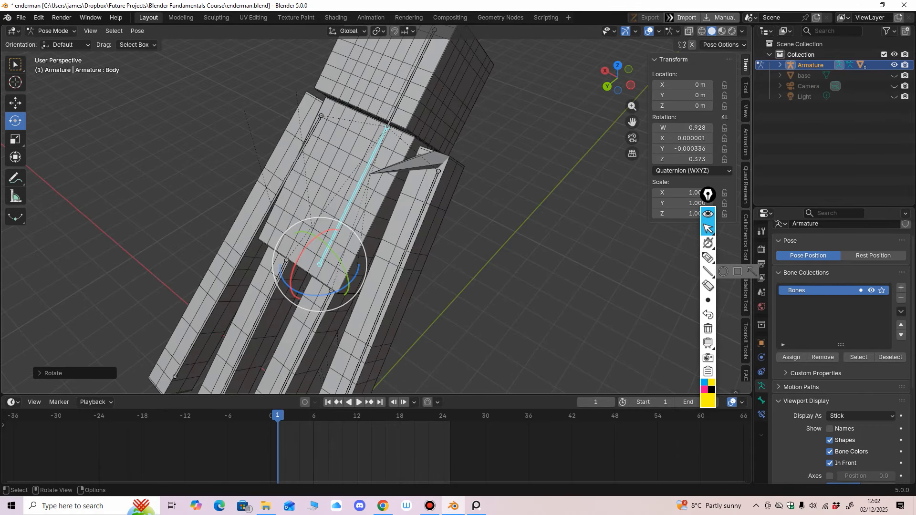
{"action": "middle_click_drag", "start_coordinate": [248, 182], "coordinate": [206, 164]}
{"action": "key", "text": "ctrl+z"}
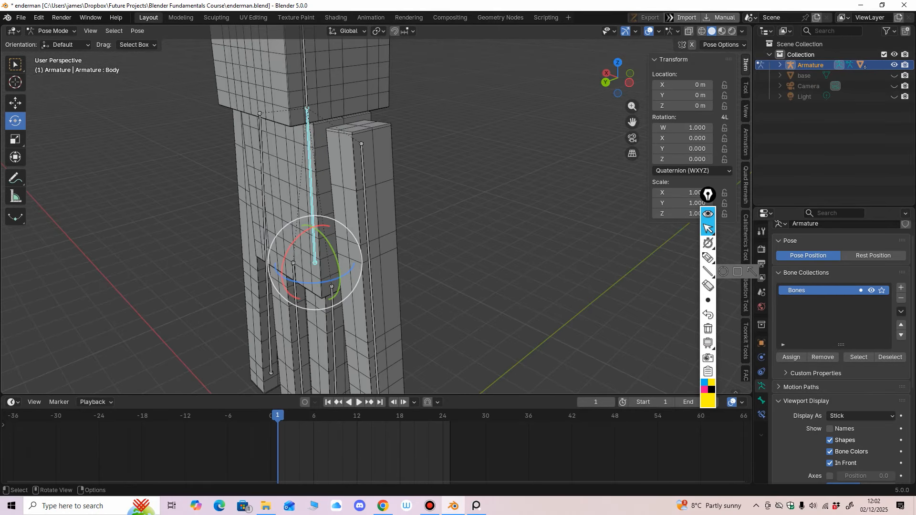
{"action": "key", "text": "ctrl+Tab"}
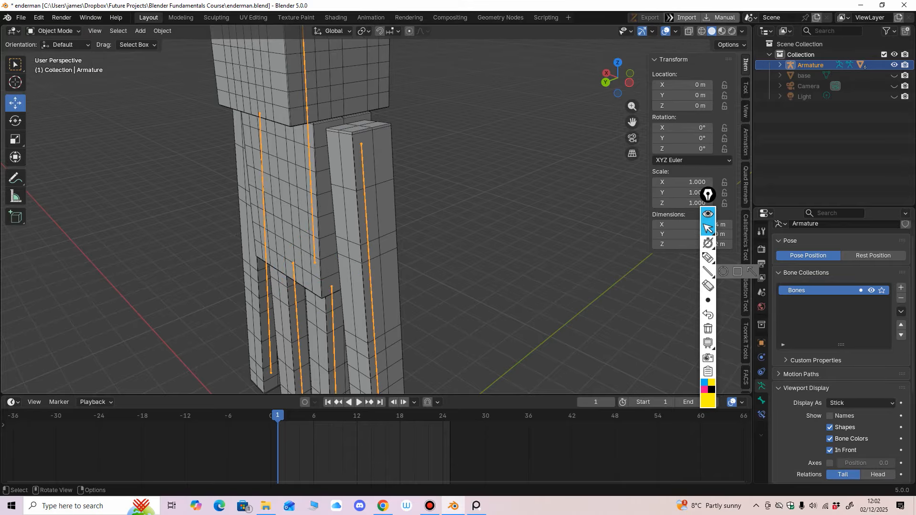
Add the right arm mesh to the armature selection, paint its top to full Arm.R weight in Weight Paint mode, and return to Object Mode
{"action": "left_click", "coordinate": [369, 223], "text": "shift"}
{"action": "left_click", "coordinate": [52, 30]}
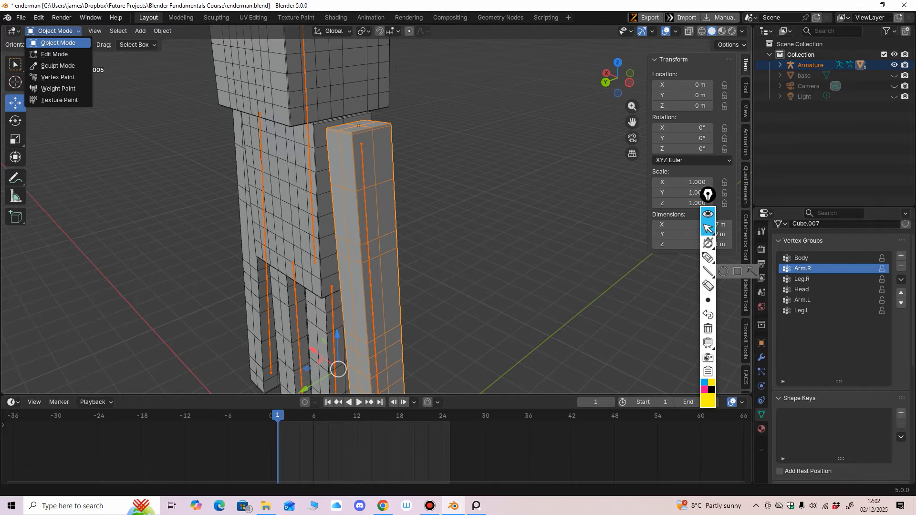
{"action": "left_click", "coordinate": [47, 88]}
{"action": "left_click", "coordinate": [387, 197], "text": "ctrl"}
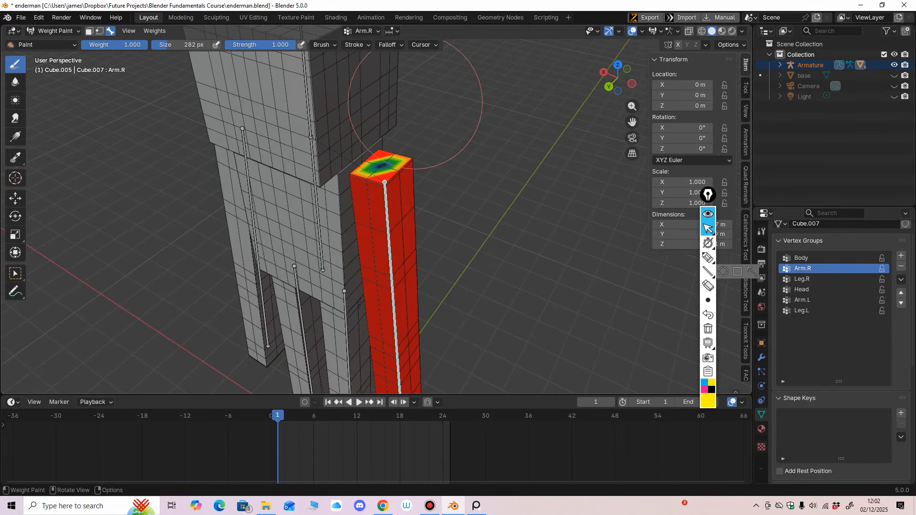
{"action": "middle_click_drag", "start_coordinate": [386, 197], "coordinate": [406, 219]}
{"action": "left_click_drag", "start_coordinate": [409, 195], "coordinate": [400, 176]}
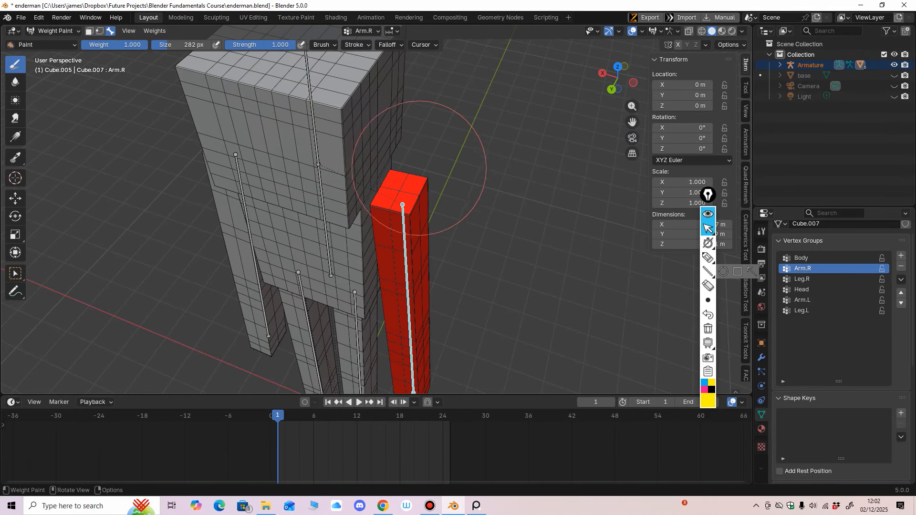
{"action": "scroll", "coordinate": [402, 199], "scroll_direction": "down", "scroll_amount": 5}
{"action": "middle_click_drag", "start_coordinate": [402, 199], "coordinate": [234, 149]}
{"action": "left_click", "coordinate": [54, 31]}
{"action": "left_click", "coordinate": [54, 43]}
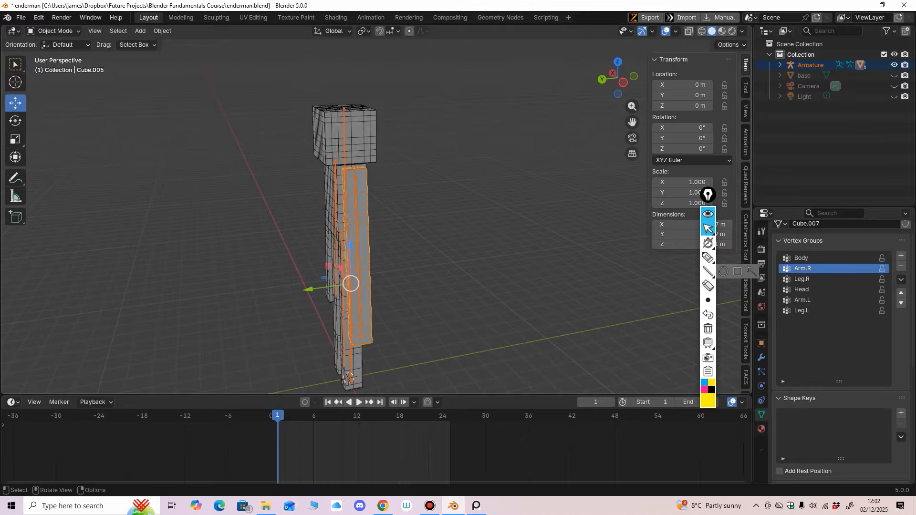
Select the armature, test the Arm.R bone's rotation in Pose Mode, undo it, and check the Body bone
{"action": "middle_click_drag", "start_coordinate": [330, 205], "coordinate": [359, 215]}
{"action": "left_click", "coordinate": [365, 219]}
{"action": "left_click", "coordinate": [54, 31]}
{"action": "left_click", "coordinate": [53, 65]}
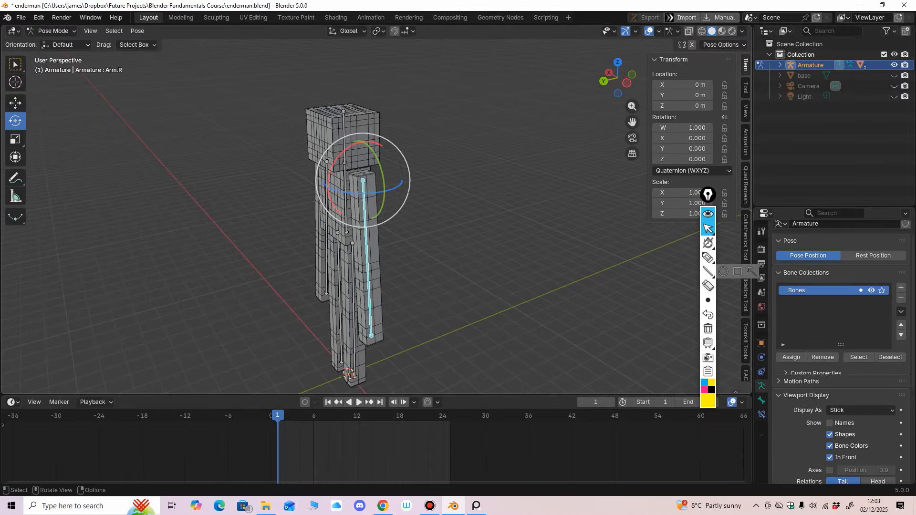
{"action": "left_click_drag", "start_coordinate": [335, 162], "coordinate": [315, 218]}
{"action": "key", "text": "ctrl+z"}
{"action": "left_click", "coordinate": [345, 200]}
{"action": "key", "text": "ctrl+z"}
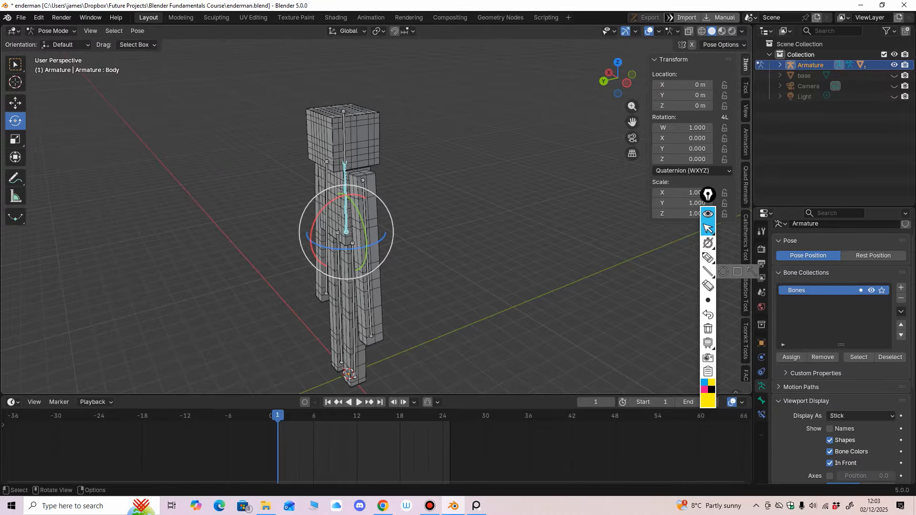
Return the armature to Object Mode and save the file
{"action": "middle_click_drag", "start_coordinate": [329, 220], "coordinate": [375, 151]}
{"action": "scroll", "coordinate": [353, 198], "scroll_direction": "down", "scroll_amount": 2}
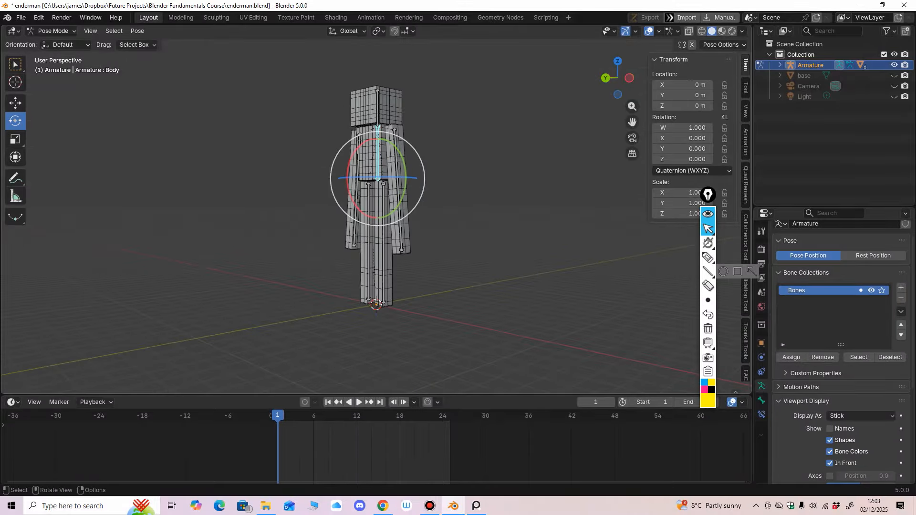
{"action": "key", "text": "ctrl+Tab"}
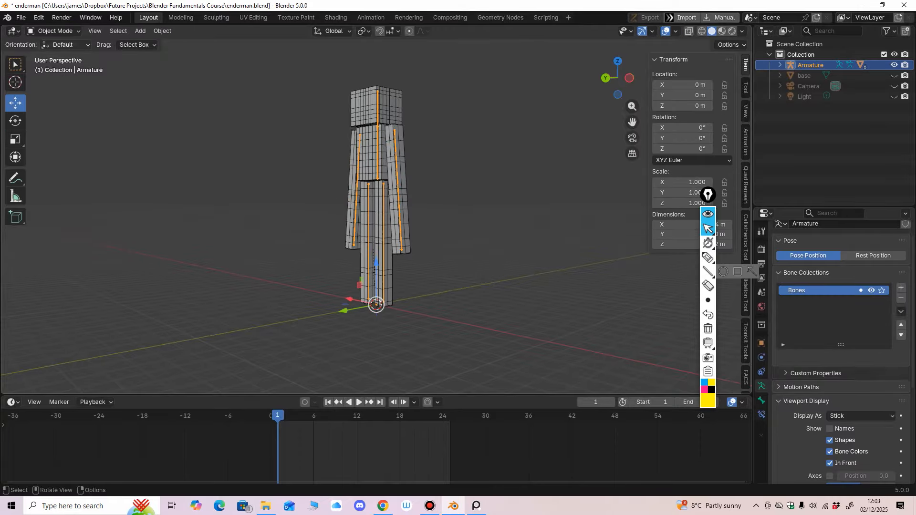
{"action": "key", "text": "ctrl+s"}
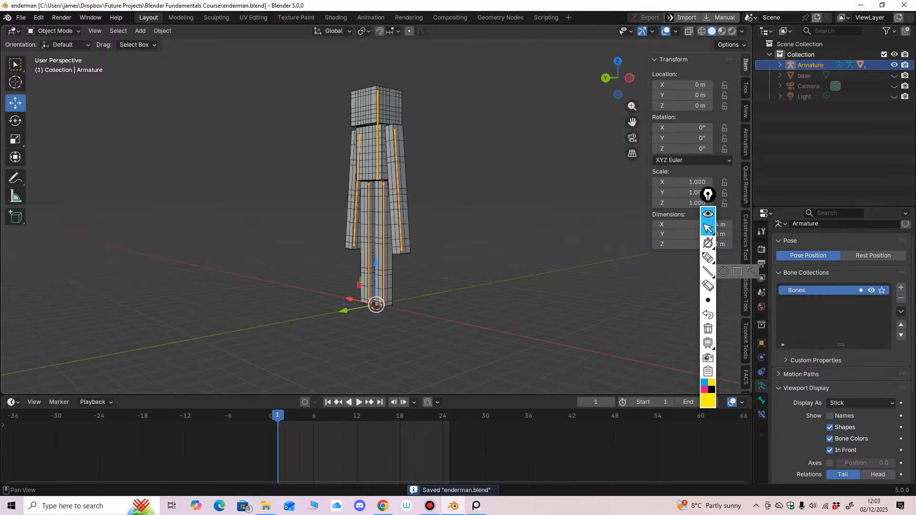
Unhide the base object and raise it about 0.64 m along Z in the back view
{"action": "mouse_move", "coordinate": [377, 191]}
{"action": "middle_mouse_down"}
{"action": "mouse_move", "coordinate": [422, 206]}
{"action": "mouse_move", "coordinate": [427, 199]}
{"action": "mouse_move", "coordinate": [388, 199]}
{"action": "middle_mouse_up"}
{"action": "left_click", "coordinate": [894, 75]}
{"action": "key", "text": "ctrl+KP_1"}
{"action": "middle_click_drag", "start_coordinate": [381, 239], "coordinate": [381, 188], "text": "shift"}
{"action": "middle_click_drag", "start_coordinate": [382, 188], "coordinate": [451, 193]}
{"action": "key", "text": "ctrl+KP_1"}
{"action": "scroll", "coordinate": [429, 201], "scroll_direction": "up", "scroll_amount": 2}
{"action": "left_click", "coordinate": [414, 283]}
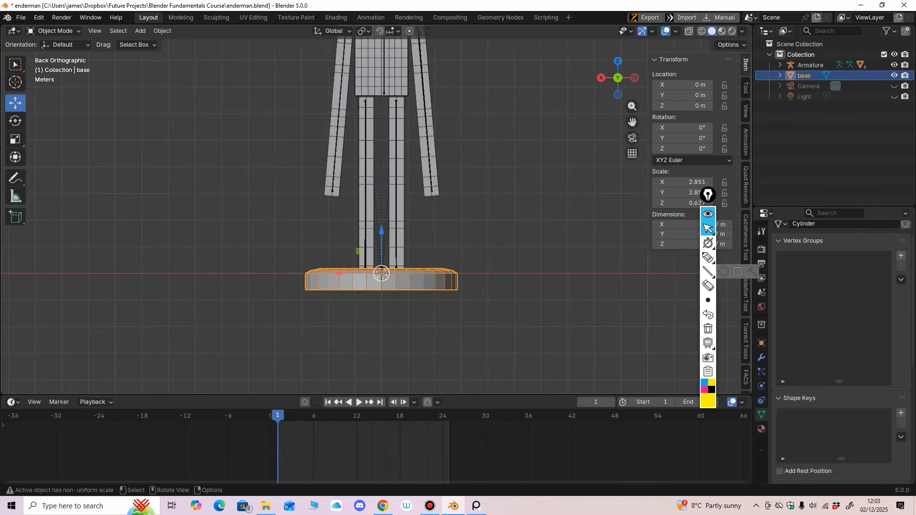
{"action": "left_click_drag", "start_coordinate": [381, 232], "coordinate": [381, 214]}
Apply the base object's transforms and select the armature
{"action": "middle_click_drag", "start_coordinate": [381, 214], "coordinate": [365, 205]}
{"action": "middle_click_drag", "start_coordinate": [436, 267], "coordinate": [460, 216]}
{"action": "key", "text": "ctrl+a"}
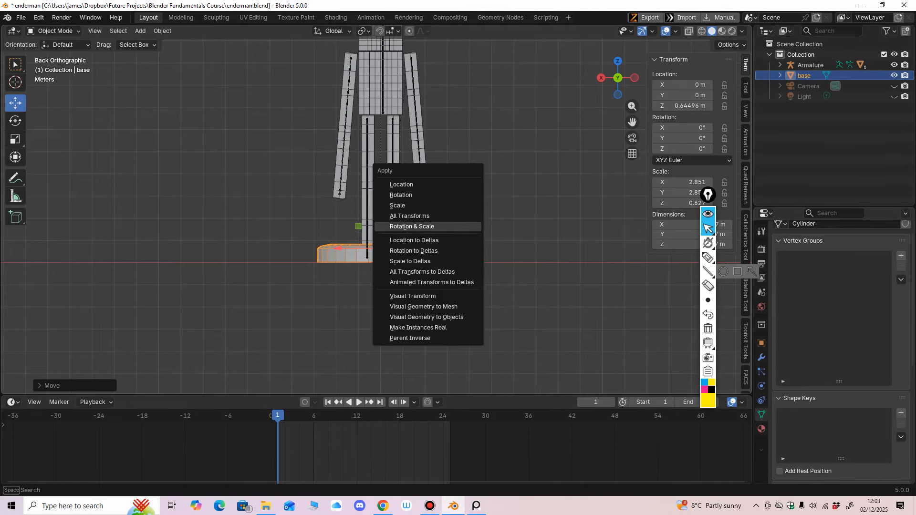
{"action": "left_click", "coordinate": [423, 272]}
{"action": "left_click", "coordinate": [392, 162]}
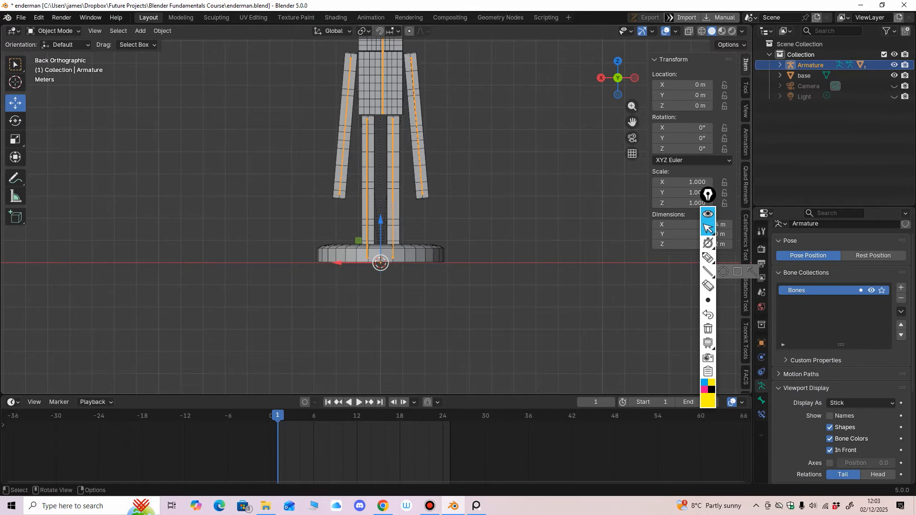
Raise the armature along Z to about 0.789 m so the figure's feet stand on top of the base
{"action": "middle_click_drag", "start_coordinate": [393, 162], "coordinate": [389, 270], "text": "shift"}
{"action": "left_click_drag", "start_coordinate": [376, 329], "coordinate": [377, 309]}
{"action": "middle_click_drag", "start_coordinate": [377, 309], "coordinate": [327, 230]}
{"action": "scroll", "coordinate": [327, 230], "scroll_direction": "up", "scroll_amount": 1}
{"action": "left_click_drag", "start_coordinate": [399, 265], "coordinate": [399, 256]}
{"action": "middle_click_drag", "start_coordinate": [399, 257], "coordinate": [329, 226]}
{"action": "scroll", "coordinate": [420, 253], "scroll_direction": "up", "scroll_amount": 2}
Apply all of the raised armature's transforms to deltas
{"action": "key", "text": "ctrl+a"}
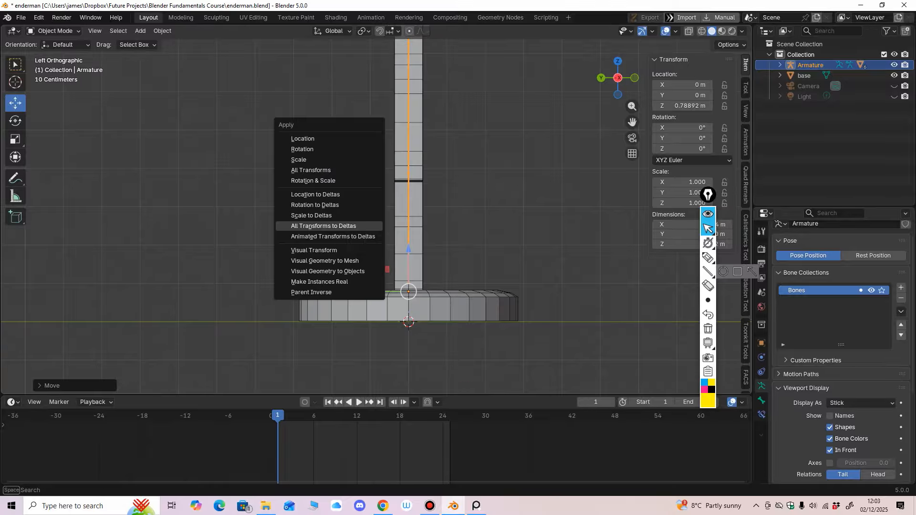
{"action": "left_click", "coordinate": [323, 226]}
{"action": "scroll", "coordinate": [375, 211], "scroll_direction": "down", "scroll_amount": 3}
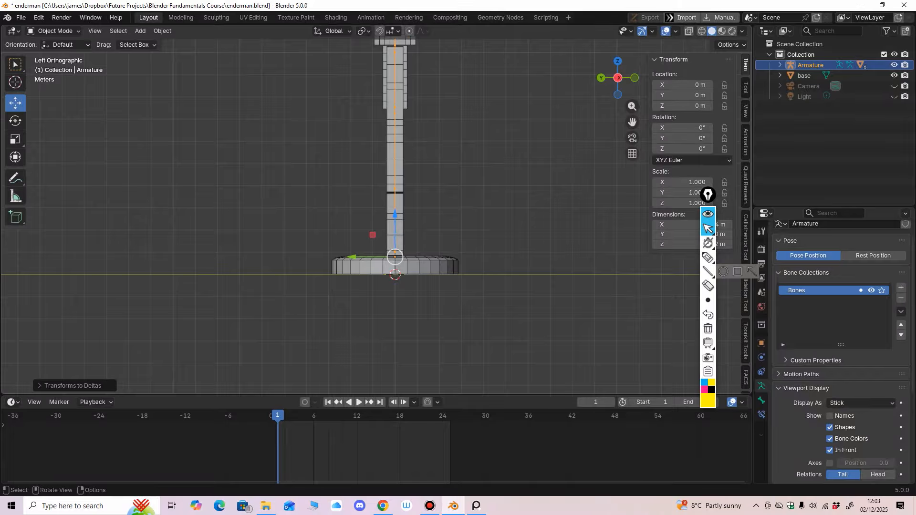
{"action": "key", "text": "ctrl+a"}
{"action": "left_click", "coordinate": [340, 177]}
{"action": "middle_click_drag", "start_coordinate": [340, 179], "coordinate": [322, 286]}
{"action": "key", "text": "ctrl+z"}
{"action": "middle_click_drag", "start_coordinate": [322, 285], "coordinate": [439, 252], "text": "shift"}
{"action": "key", "text": "g"}
{"action": "right_click", "coordinate": [397, 270]}
Select the round base and switch the viewport to material preview shading
{"action": "left_click", "coordinate": [392, 328]}
{"action": "middle_click_drag", "start_coordinate": [392, 328], "coordinate": [379, 342]}
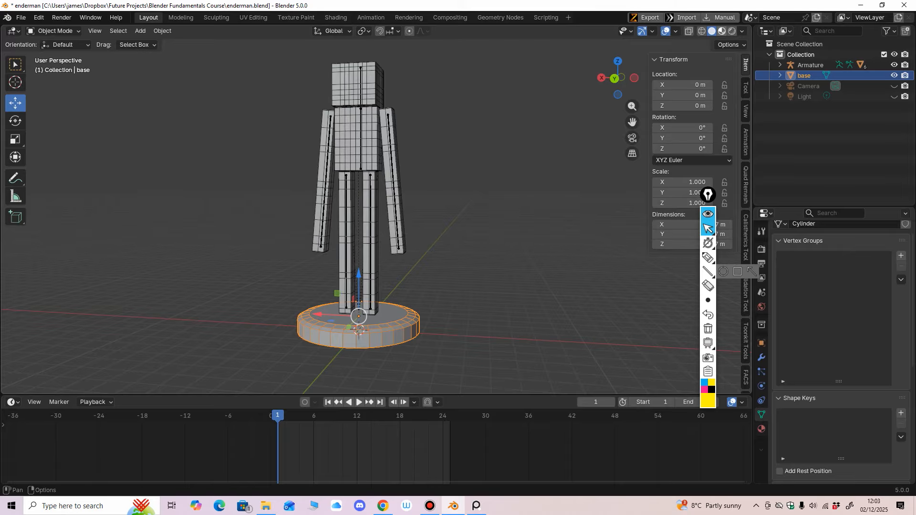
{"action": "left_click", "coordinate": [721, 31]}
{"action": "mouse_move", "coordinate": [477, 191]}
{"action": "middle_mouse_down"}
{"action": "mouse_move", "coordinate": [548, 201]}
{"action": "mouse_move", "coordinate": [508, 206]}
{"action": "mouse_move", "coordinate": [499, 203]}
{"action": "mouse_move", "coordinate": [500, 189]}
{"action": "middle_mouse_up"}
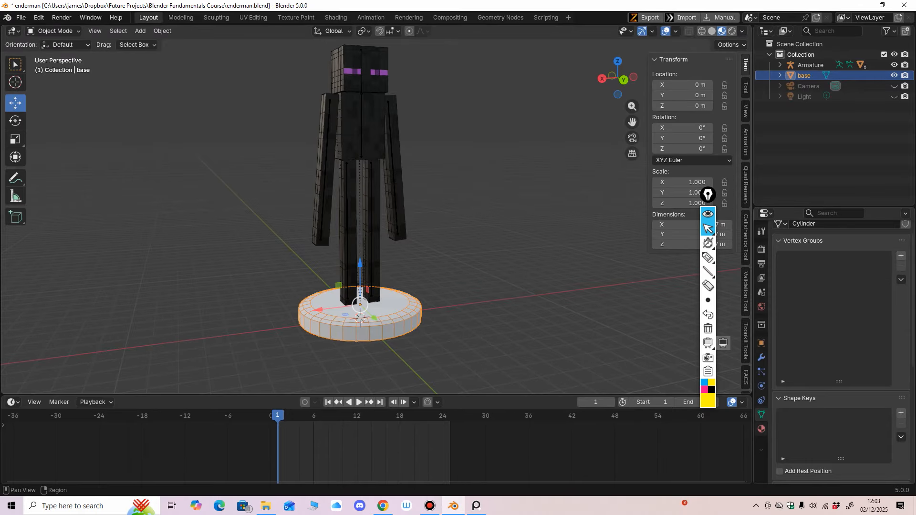
Replace the base's material with the existing "eyes darker" material
{"action": "left_click", "coordinate": [761, 428]}
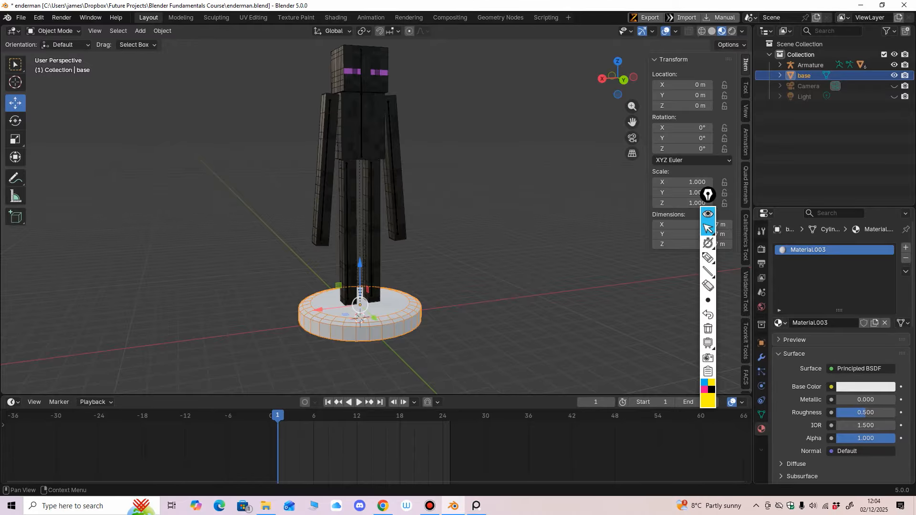
{"action": "left_click", "coordinate": [779, 323]}
{"action": "left_click", "coordinate": [737, 385]}
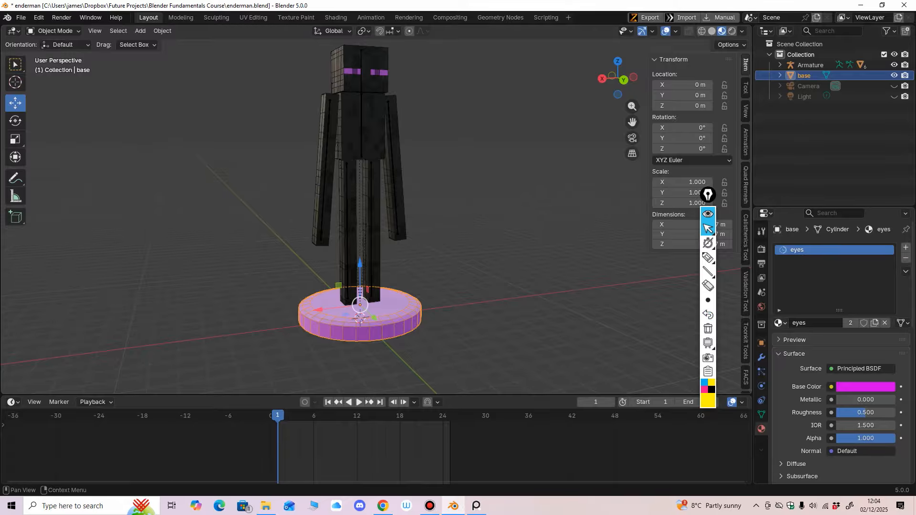
{"action": "left_click", "coordinate": [780, 323]}
{"action": "left_click", "coordinate": [738, 370]}
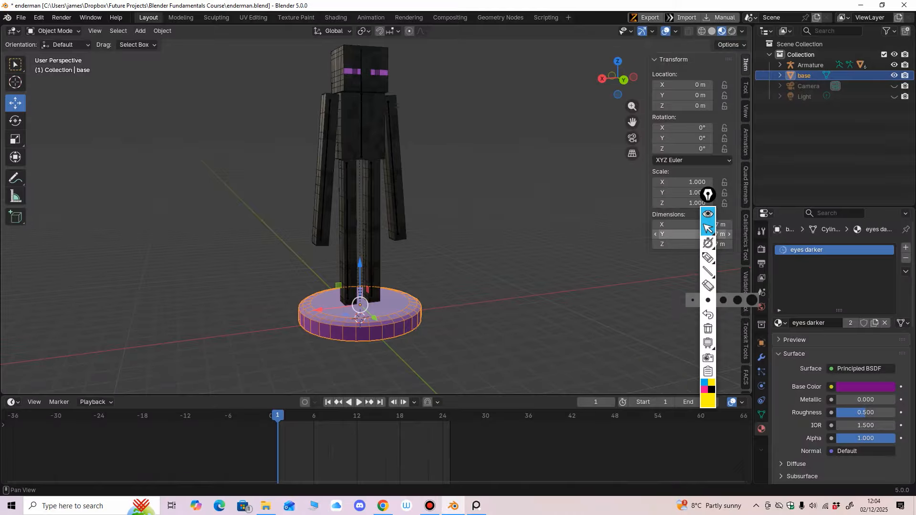
Collapse the floating annotation toolbar, move it clear of the dimension values, and deselect the base
{"action": "left_click", "coordinate": [708, 213]}
{"action": "left_click_drag", "start_coordinate": [708, 195], "coordinate": [683, 274]}
{"action": "left_click", "coordinate": [563, 267]}
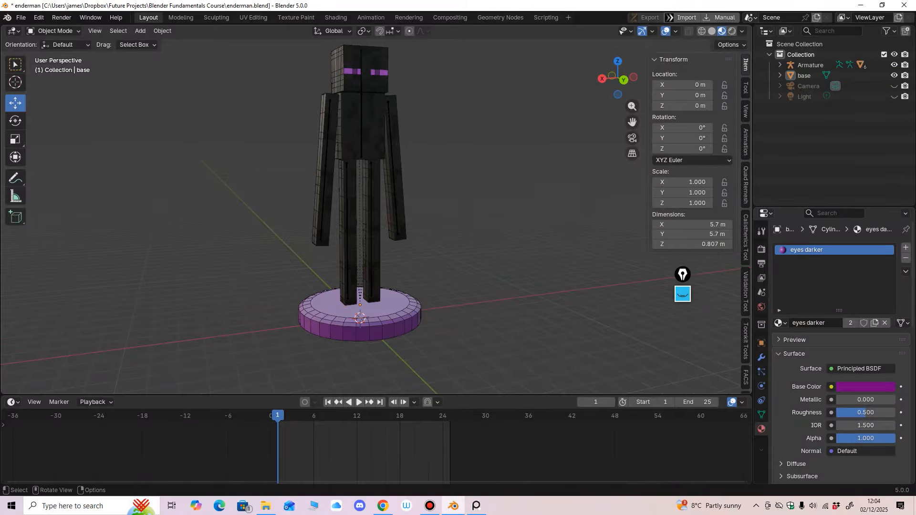
Examine the textured figure and its purple base from several sides, with the viewport overlays hidden and shown again
{"action": "middle_click_drag", "start_coordinate": [524, 262], "coordinate": [396, 299]}
{"action": "scroll", "coordinate": [361, 286], "scroll_direction": "up", "scroll_amount": 2}
{"action": "scroll", "coordinate": [381, 286], "scroll_direction": "down", "scroll_amount": 2}
{"action": "key", "text": "ctrl+KP_1"}
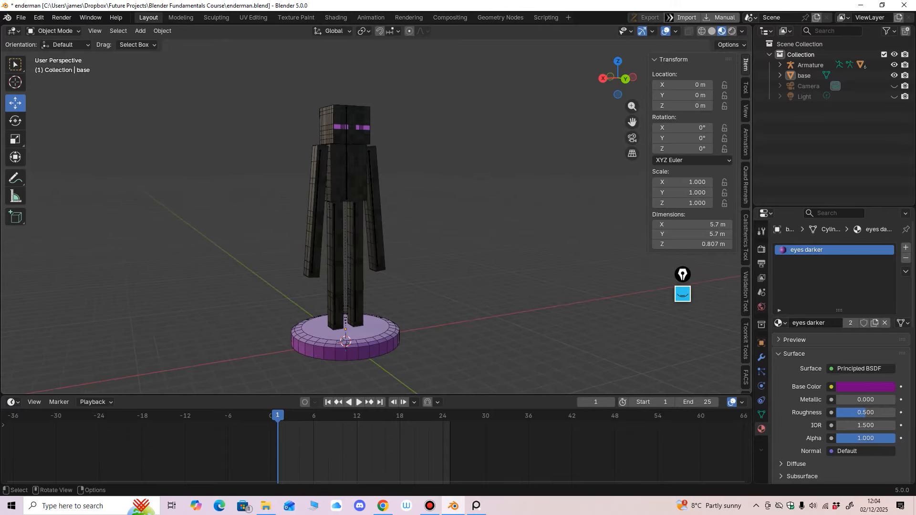
{"action": "scroll", "coordinate": [365, 287], "scroll_direction": "up", "scroll_amount": 2}
{"action": "middle_click_drag", "start_coordinate": [396, 287], "coordinate": [333, 293]}
{"action": "scroll", "coordinate": [392, 287], "scroll_direction": "down", "scroll_amount": 2}
{"action": "scroll", "coordinate": [356, 287], "scroll_direction": "up", "scroll_amount": 2}
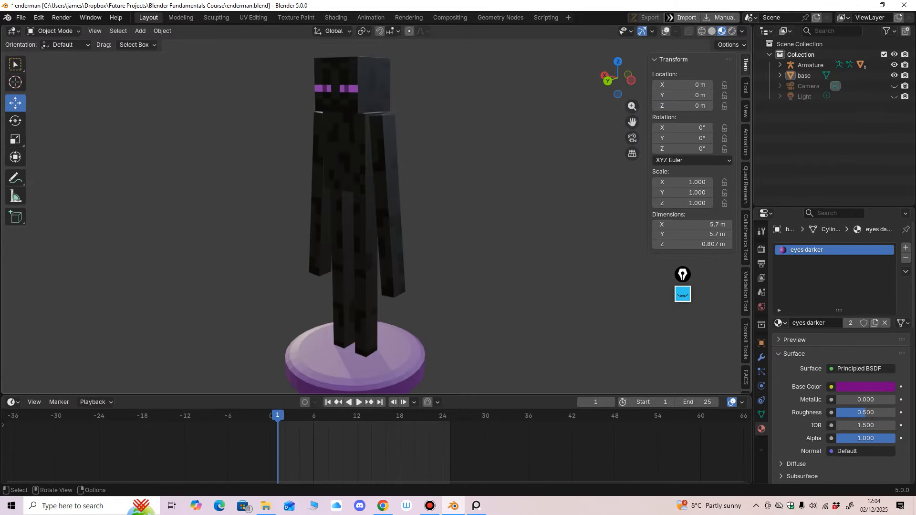
{"action": "left_click", "coordinate": [666, 31]}
{"action": "middle_click_drag", "start_coordinate": [515, 157], "coordinate": [494, 151]}
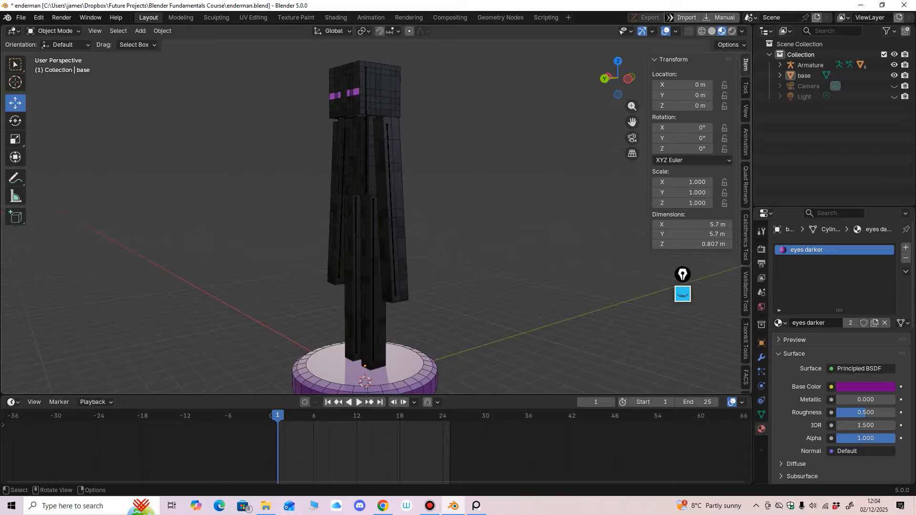
Select the armature and save enderman.blend
{"action": "left_click", "coordinate": [390, 191]}
{"action": "scroll", "coordinate": [390, 191], "scroll_direction": "down", "scroll_amount": 1}
{"action": "middle_click_drag", "start_coordinate": [390, 191], "coordinate": [435, 192]}
{"action": "scroll", "coordinate": [470, 192], "scroll_direction": "up", "scroll_amount": 1}
{"action": "middle_click_drag", "start_coordinate": [435, 191], "coordinate": [429, 166], "text": "shift"}
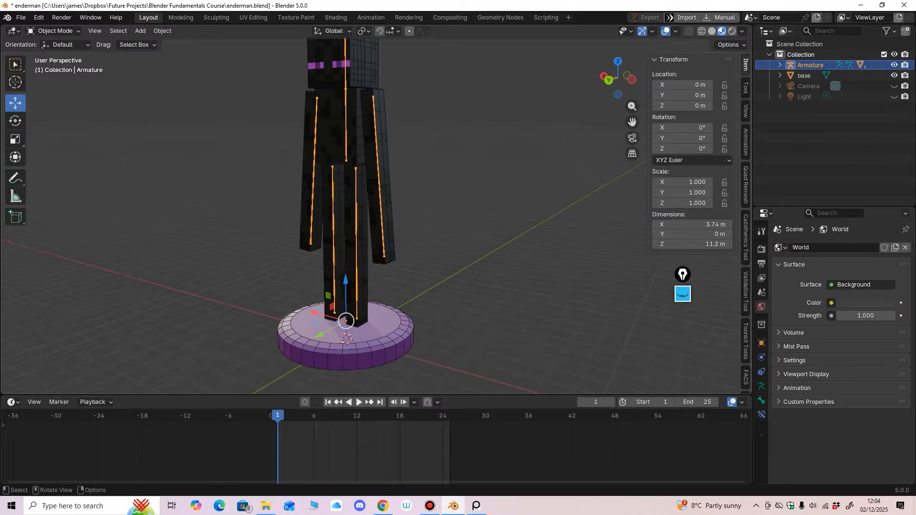
{"action": "key", "text": "ctrl+s"}
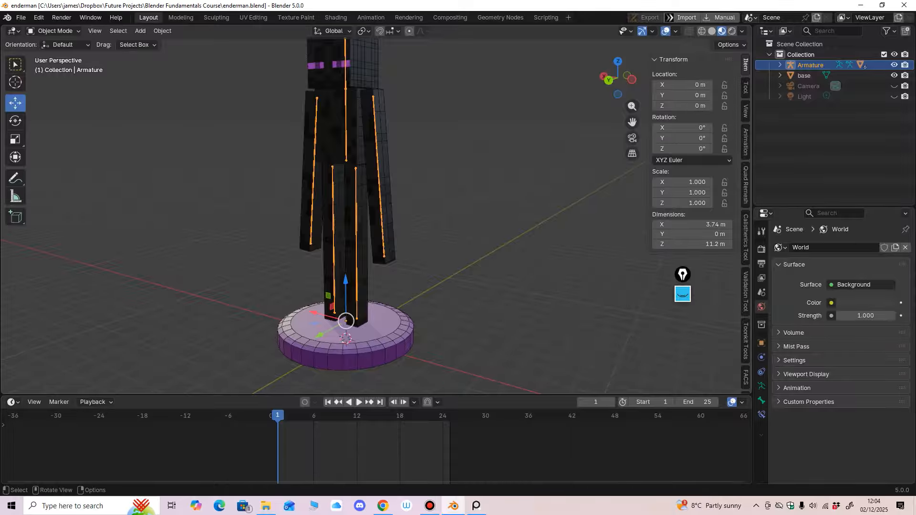
Switch the armature to Pose Mode, select all bones and insert a keyframe for them at frame 1
{"action": "middle_click_drag", "start_coordinate": [429, 166], "coordinate": [437, 158]}
{"action": "left_click", "coordinate": [54, 31]}
{"action": "left_click", "coordinate": [55, 65]}
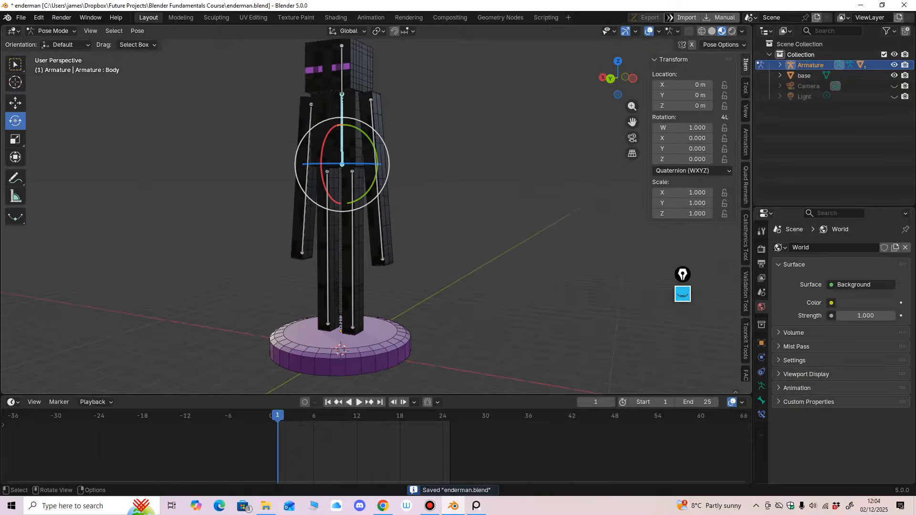
{"action": "middle_click_drag", "start_coordinate": [420, 191], "coordinate": [453, 196]}
{"action": "scroll", "coordinate": [453, 196], "scroll_direction": "down", "scroll_amount": 1}
{"action": "key", "text": "a"}
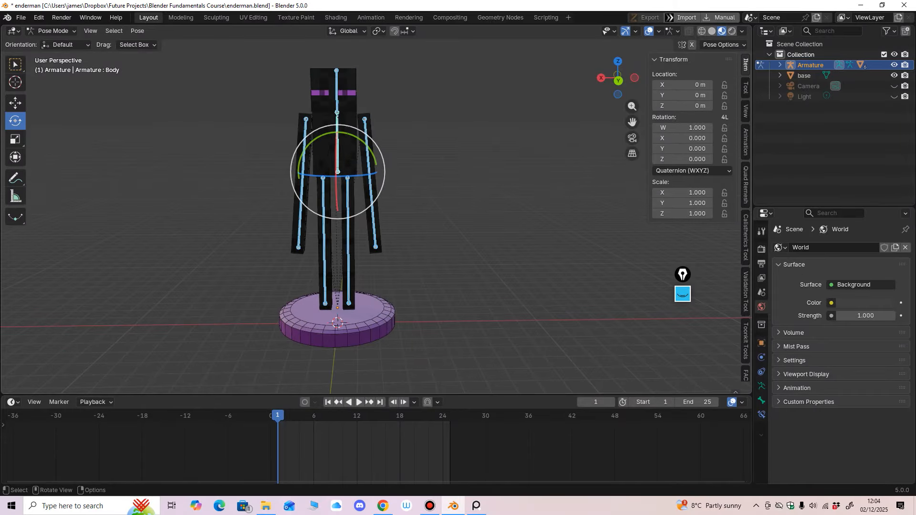
{"action": "key", "text": "i"}
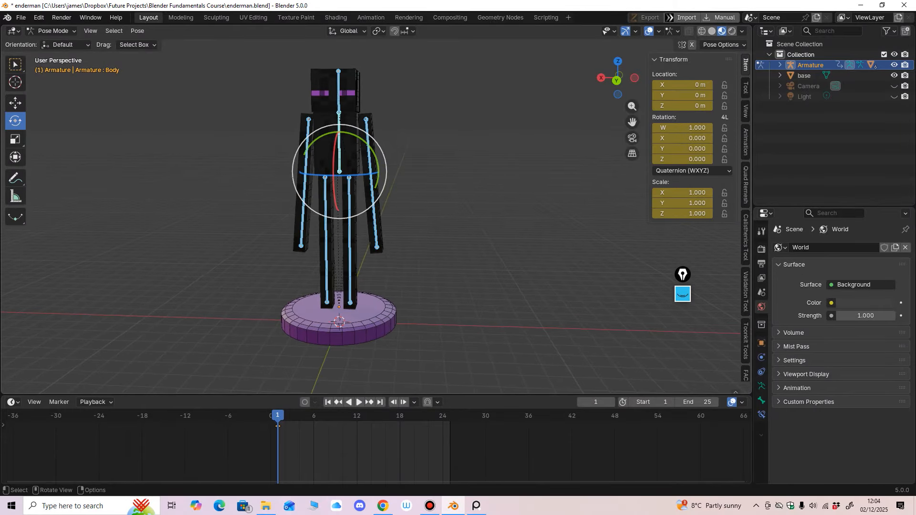
{"action": "middle_click_drag", "start_coordinate": [420, 205], "coordinate": [448, 191], "text": "shift"}
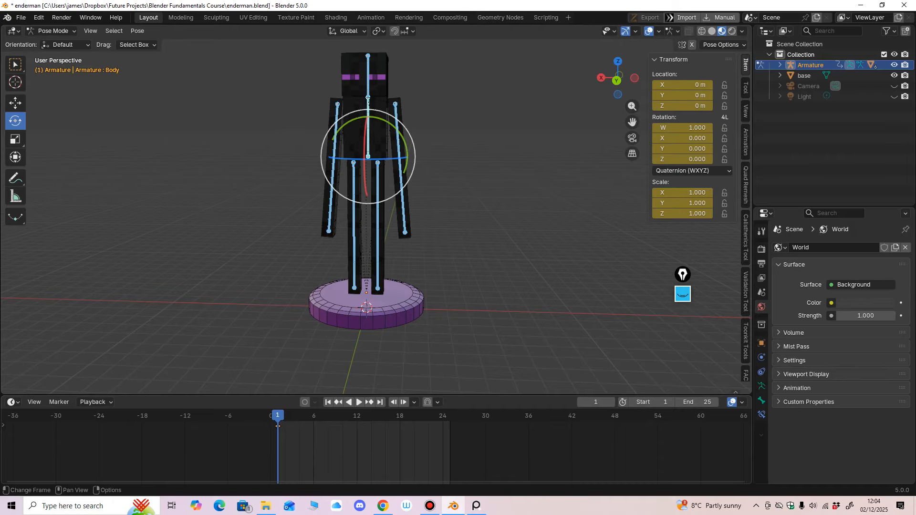
Reveal the timeline's channel list, expand ArmatureAction, and enlarge the timeline around the 1–25 frame range
{"action": "left_click", "coordinate": [3, 424]}
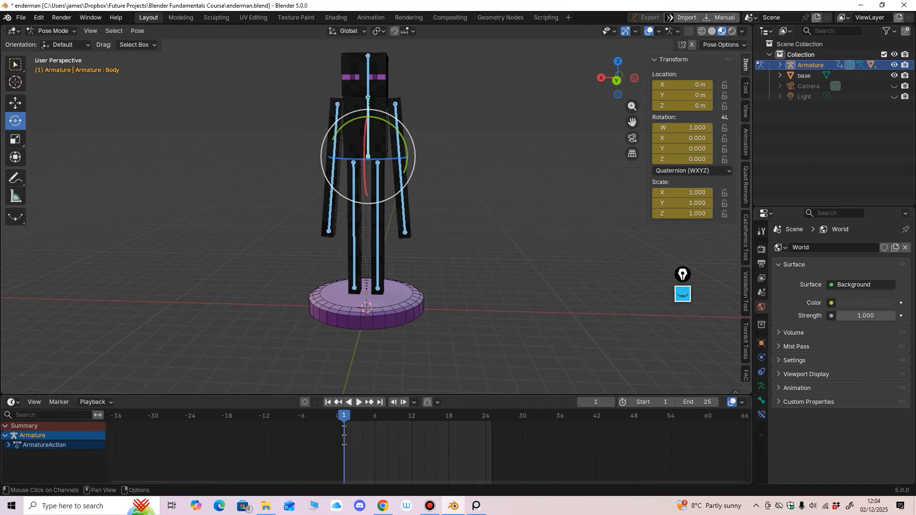
{"action": "left_click", "coordinate": [8, 444]}
{"action": "left_click_drag", "start_coordinate": [334, 394], "coordinate": [334, 360]}
{"action": "middle_click_drag", "start_coordinate": [430, 430], "coordinate": [508, 429], "text": "ctrl"}
{"action": "middle_click_drag", "start_coordinate": [458, 210], "coordinate": [429, 251]}
{"action": "middle_click_drag", "start_coordinate": [429, 251], "coordinate": [430, 224], "text": "ctrl"}
{"action": "left_click_drag", "start_coordinate": [334, 359], "coordinate": [334, 371]}
{"action": "middle_click_drag", "start_coordinate": [429, 229], "coordinate": [393, 219]}
{"action": "mouse_move", "coordinate": [392, 219]}
{"action": "middle_mouse_down"}
{"action": "mouse_move", "coordinate": [515, 212]}
{"action": "mouse_move", "coordinate": [480, 211]}
{"action": "mouse_move", "coordinate": [420, 189]}
{"action": "middle_mouse_up"}
Return to solid shading, select the Leg.L bone in the right side view, and set the transform orientation to Local
{"action": "left_click", "coordinate": [712, 31]}
{"action": "middle_click_drag", "start_coordinate": [419, 189], "coordinate": [513, 157], "text": "shift"}
{"action": "left_click", "coordinate": [339, 239]}
{"action": "mouse_move", "coordinate": [381, 201]}
{"action": "middle_mouse_down"}
{"action": "mouse_move", "coordinate": [338, 200]}
{"action": "mouse_move", "coordinate": [374, 201]}
{"action": "middle_mouse_up"}
{"action": "key", "text": "KP_3"}
{"action": "left_click", "coordinate": [347, 31]}
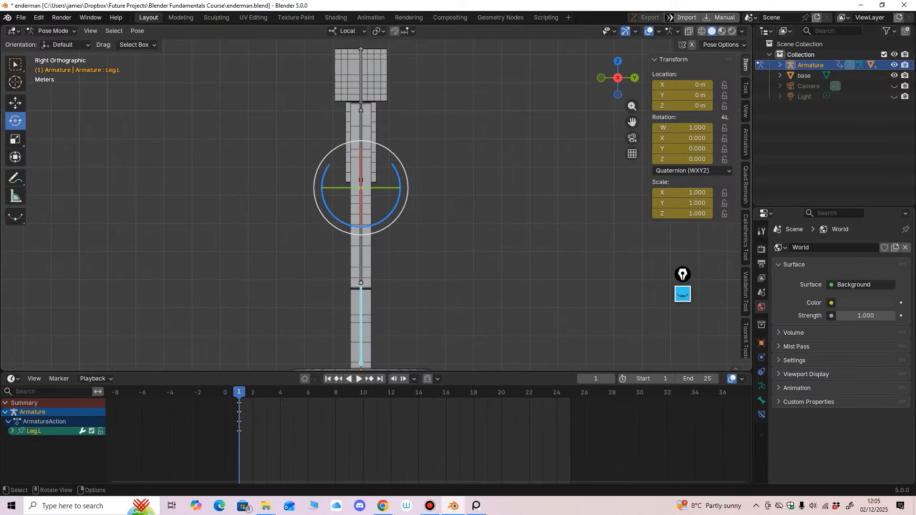
{"action": "left_click_drag", "start_coordinate": [393, 207], "coordinate": [395, 208]}
{"action": "middle_click_drag", "start_coordinate": [395, 208], "coordinate": [367, 243]}
{"action": "key", "text": "KP_3"}
{"action": "key", "text": "ctrl+z"}
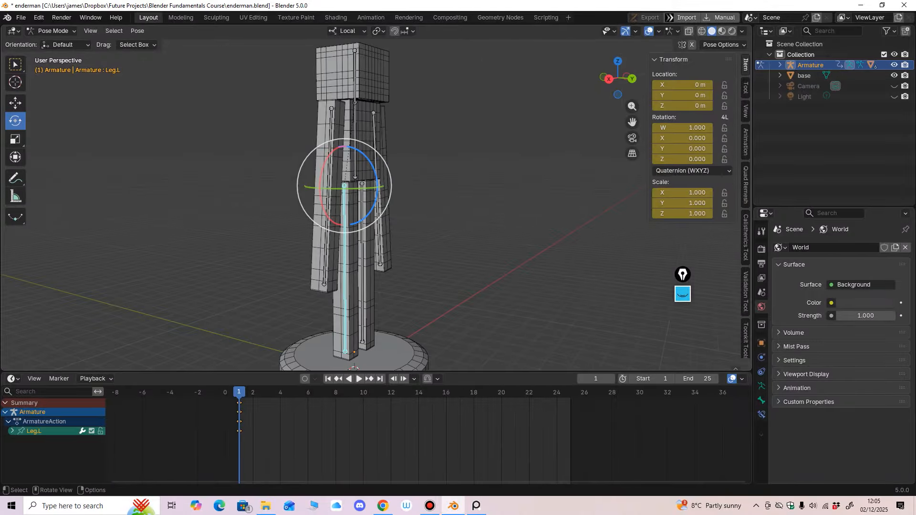
Tilt the Body bone slightly forward in side view, to a quaternion Z rotation of about -0.013
{"action": "left_click", "coordinate": [355, 143]}
{"action": "middle_click_drag", "start_coordinate": [355, 143], "coordinate": [239, 152]}
{"action": "left_click_drag", "start_coordinate": [387, 173], "coordinate": [385, 154]}
{"action": "key", "text": "ctrl+KP_3"}
{"action": "middle_click_drag", "start_coordinate": [388, 159], "coordinate": [417, 156], "text": "shift"}
{"action": "key", "text": "ctrl+z"}
{"action": "key", "text": "ctrl+KP_3"}
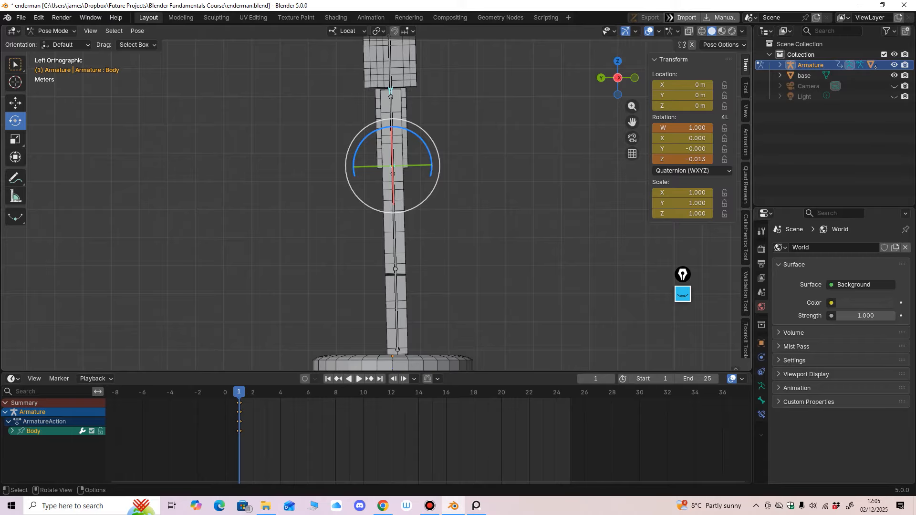
{"action": "left_click_drag", "start_coordinate": [362, 143], "coordinate": [361, 144]}
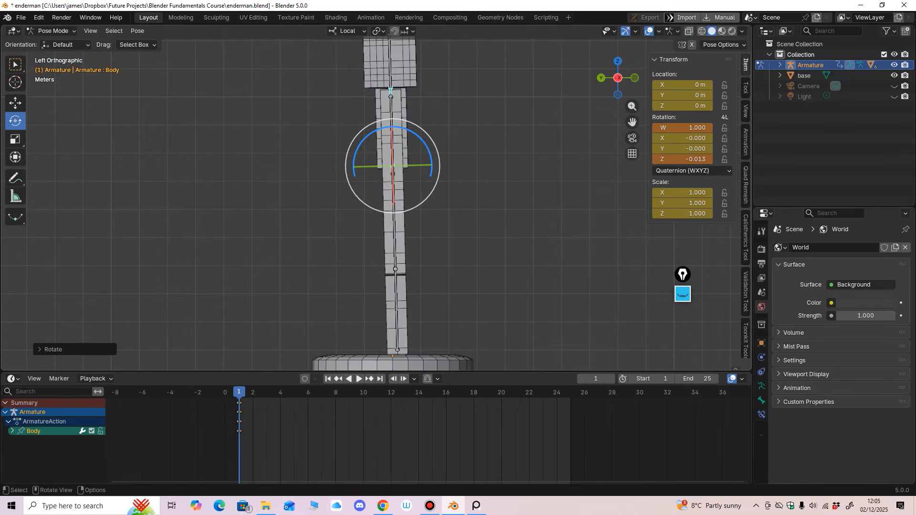
{"action": "middle_click_drag", "start_coordinate": [362, 144], "coordinate": [452, 154]}
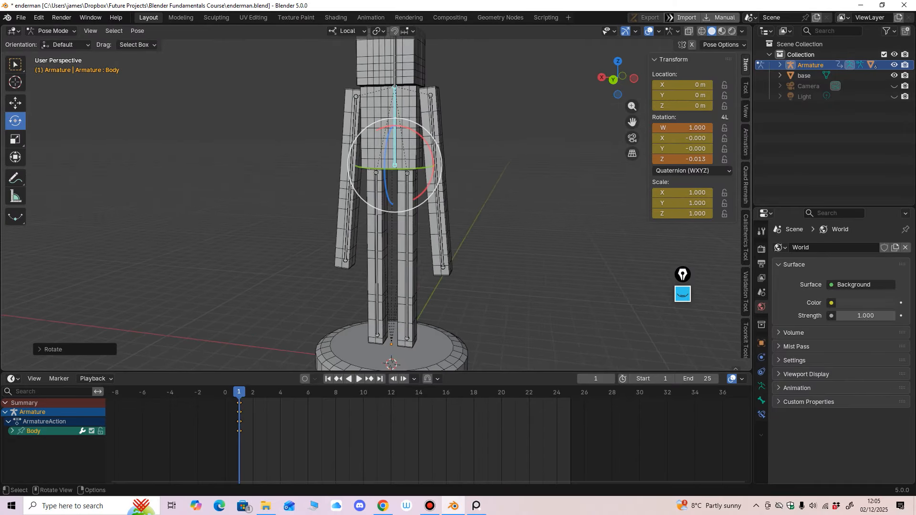
Turn on auto keying and insert keyframes on all channels for every bone at frame 1
{"action": "left_click", "coordinate": [377, 215]}
{"action": "middle_click_drag", "start_coordinate": [377, 215], "coordinate": [441, 215]}
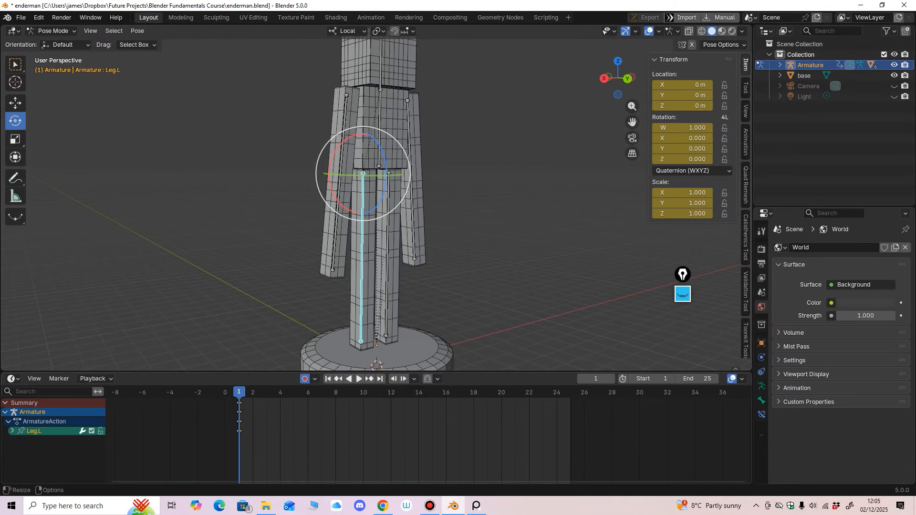
{"action": "scroll", "coordinate": [377, 200], "scroll_direction": "down", "scroll_amount": 2}
{"action": "key", "text": "a"}
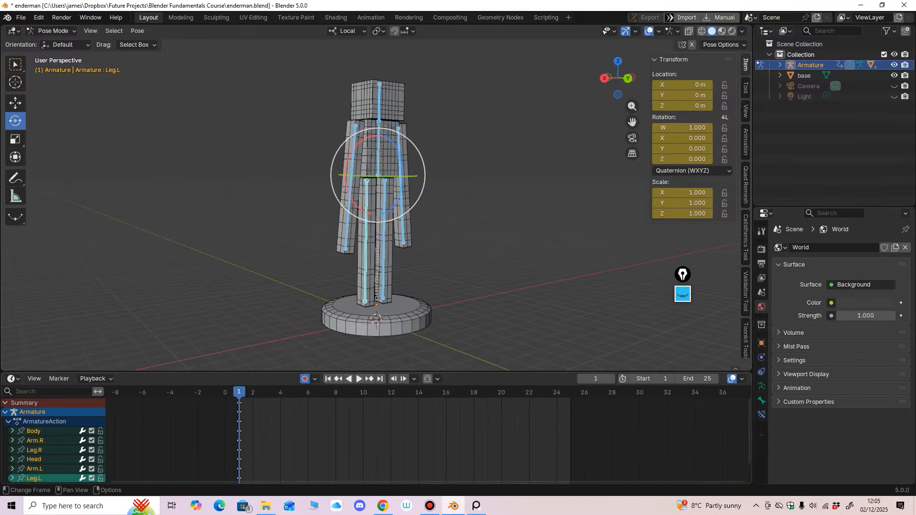
{"action": "key", "text": "i"}
{"action": "left_click", "coordinate": [270, 436]}
Swing the Leg.L bone forward in side view, to a quaternion Z rotation of about 0.131
{"action": "mouse_move", "coordinate": [363, 238]}
{"action": "middle_mouse_down"}
{"action": "mouse_move", "coordinate": [386, 239]}
{"action": "mouse_move", "coordinate": [306, 236]}
{"action": "mouse_move", "coordinate": [298, 224]}
{"action": "mouse_move", "coordinate": [356, 225]}
{"action": "middle_mouse_up"}
{"action": "scroll", "coordinate": [377, 229], "scroll_direction": "up", "scroll_amount": 3}
{"action": "left_click", "coordinate": [356, 238]}
{"action": "scroll", "coordinate": [377, 198], "scroll_direction": "down", "scroll_amount": 1}
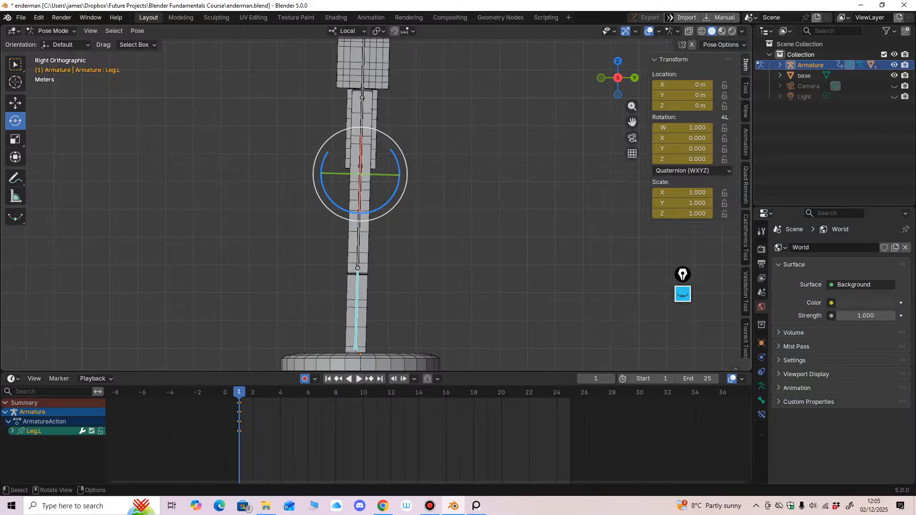
{"action": "left_click_drag", "start_coordinate": [391, 198], "coordinate": [395, 188]}
{"action": "middle_click_drag", "start_coordinate": [472, 224], "coordinate": [377, 234]}
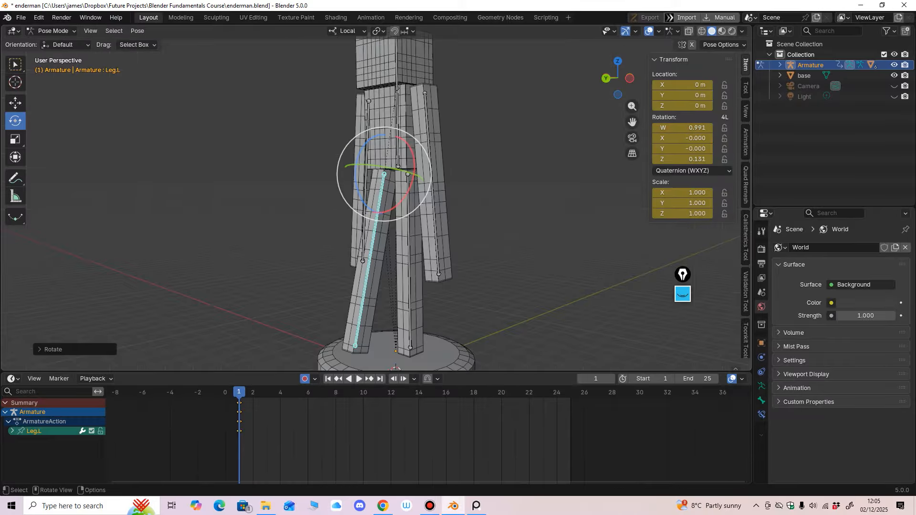
Swing the Leg.R bone backward in side view so the legs form a walking stride
{"action": "left_click", "coordinate": [407, 282]}
{"action": "middle_click_drag", "start_coordinate": [420, 272], "coordinate": [367, 267], "text": "alt"}
{"action": "left_click_drag", "start_coordinate": [406, 209], "coordinate": [426, 190]}
{"action": "middle_click_drag", "start_coordinate": [426, 205], "coordinate": [459, 206]}
Swing the Arm.R bone forward in side view, opposite to the leg on its side
{"action": "left_click", "coordinate": [394, 235]}
{"action": "middle_click_drag", "start_coordinate": [394, 234], "coordinate": [376, 234]}
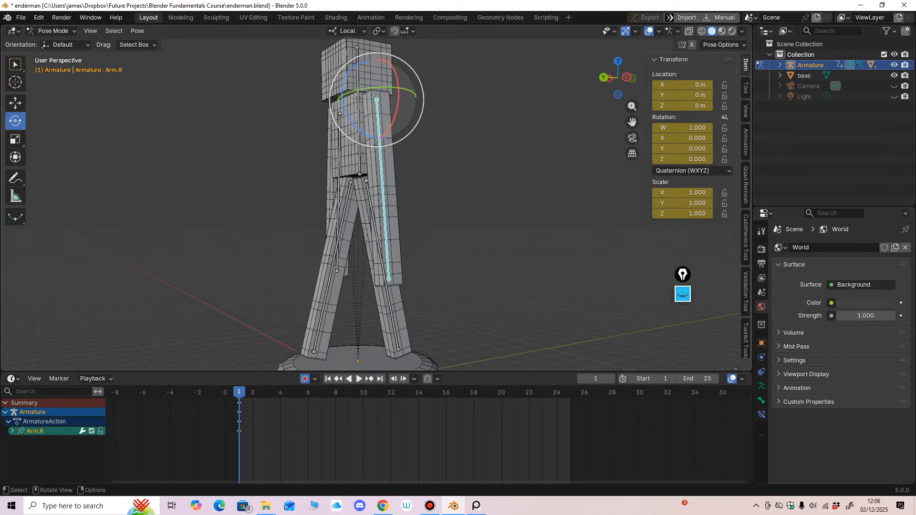
{"action": "left_click_drag", "start_coordinate": [346, 116], "coordinate": [341, 110]}
{"action": "middle_click_drag", "start_coordinate": [341, 110], "coordinate": [423, 114]}
Swing the Arm.L bone backward in side view, to a quaternion Z rotation of about -0.076
{"action": "left_click", "coordinate": [321, 194]}
{"action": "middle_click_drag", "start_coordinate": [321, 194], "coordinate": [368, 193], "text": "alt"}
{"action": "left_click_drag", "start_coordinate": [413, 133], "coordinate": [420, 140]}
{"action": "mouse_move", "coordinate": [420, 139]}
{"action": "middle_mouse_down"}
{"action": "mouse_move", "coordinate": [401, 141]}
{"action": "mouse_move", "coordinate": [417, 149]}
{"action": "mouse_move", "coordinate": [416, 110]}
{"action": "mouse_move", "coordinate": [443, 114]}
{"action": "mouse_move", "coordinate": [437, 136]}
{"action": "middle_mouse_up"}
{"action": "scroll", "coordinate": [401, 140], "scroll_direction": "down", "scroll_amount": 1}
{"action": "middle_click_drag", "start_coordinate": [437, 136], "coordinate": [427, 137]}
{"action": "key", "text": "ctrl+KP_1"}
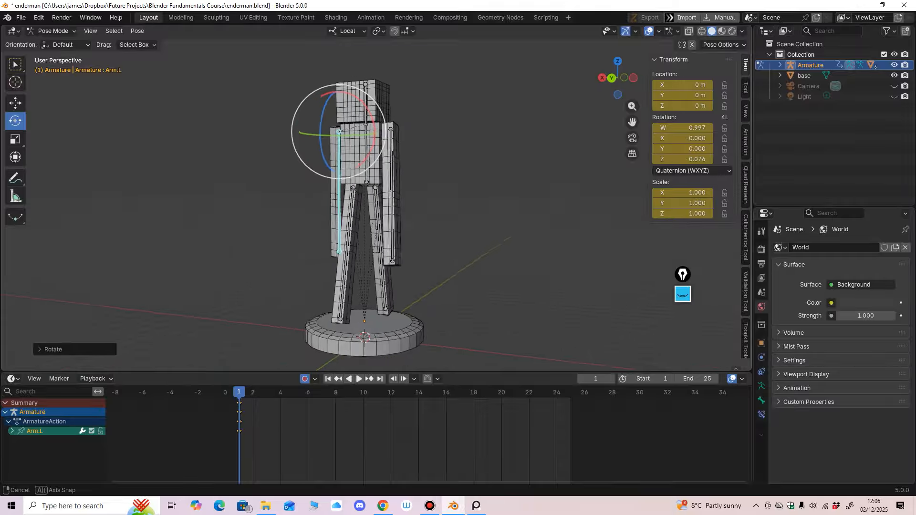
Tilt the Head bone slightly back in the right side view, to a quaternion Z rotation of about 0.041
{"action": "middle_click_drag", "start_coordinate": [427, 136], "coordinate": [430, 129], "text": "shift"}
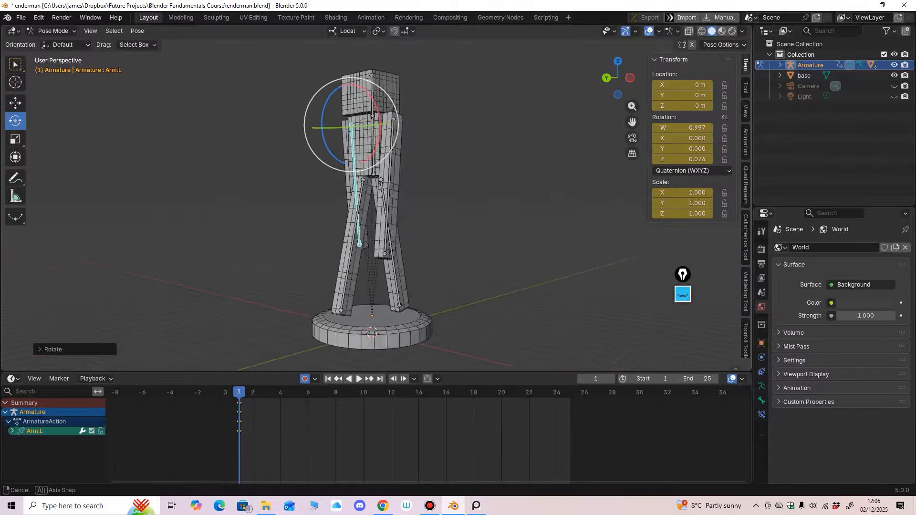
{"action": "mouse_move", "coordinate": [429, 181]}
{"action": "middle_mouse_down"}
{"action": "mouse_move", "coordinate": [382, 179]}
{"action": "mouse_move", "coordinate": [419, 177]}
{"action": "middle_mouse_up"}
{"action": "left_click", "coordinate": [375, 107]}
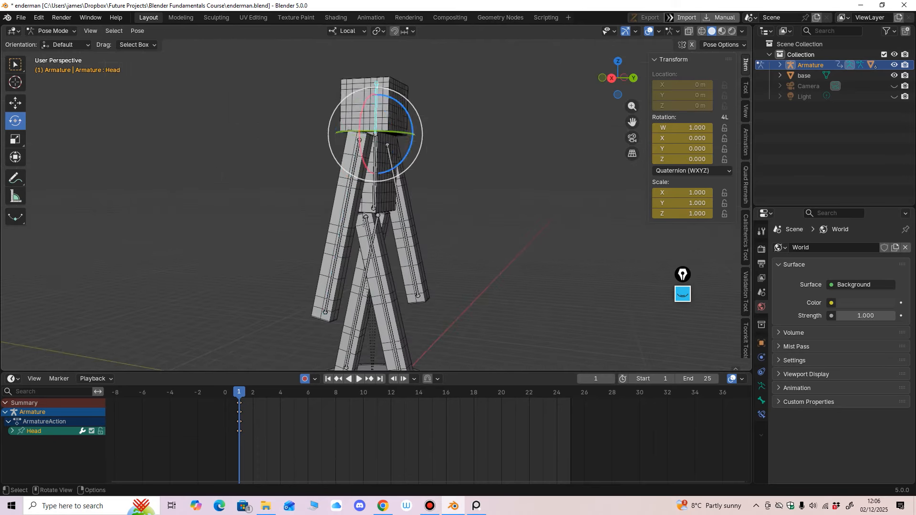
{"action": "key", "text": "KP_3"}
{"action": "left_click_drag", "start_coordinate": [403, 109], "coordinate": [406, 114]}
{"action": "mouse_move", "coordinate": [405, 124]}
{"action": "middle_mouse_down"}
{"action": "mouse_move", "coordinate": [278, 132]}
{"action": "mouse_move", "coordinate": [400, 135]}
{"action": "middle_mouse_up"}
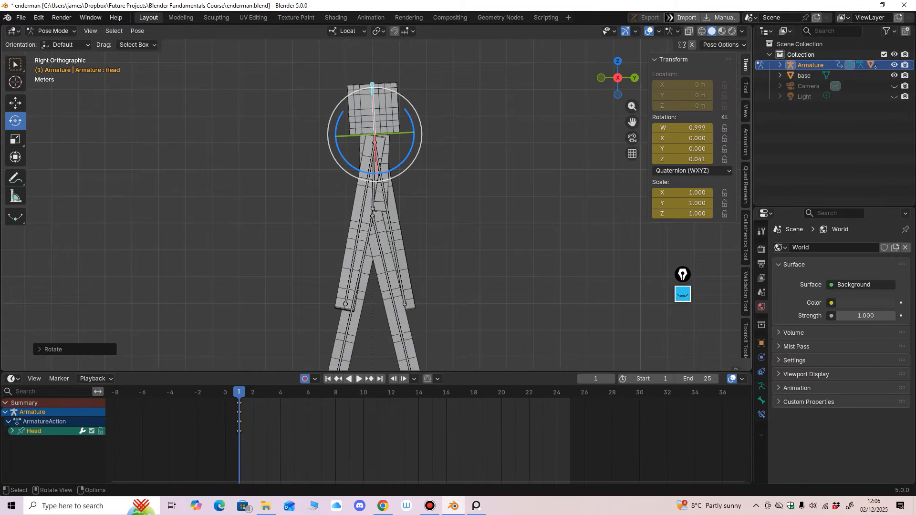
{"action": "left_click_drag", "start_coordinate": [412, 142], "coordinate": [411, 144]}
{"action": "middle_click_drag", "start_coordinate": [410, 144], "coordinate": [391, 127]}
{"action": "scroll", "coordinate": [335, 144], "scroll_direction": "down", "scroll_amount": 2}
{"action": "key", "text": "KP_3"}
{"action": "scroll", "coordinate": [391, 144], "scroll_direction": "up", "scroll_amount": 1}
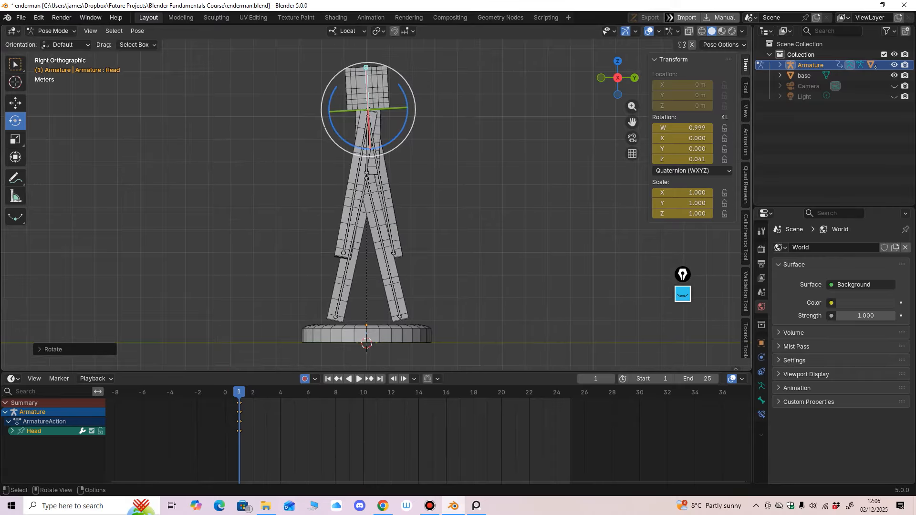
Select every bone and insert keyframes on all channels at frame 1
{"action": "key", "text": "a"}
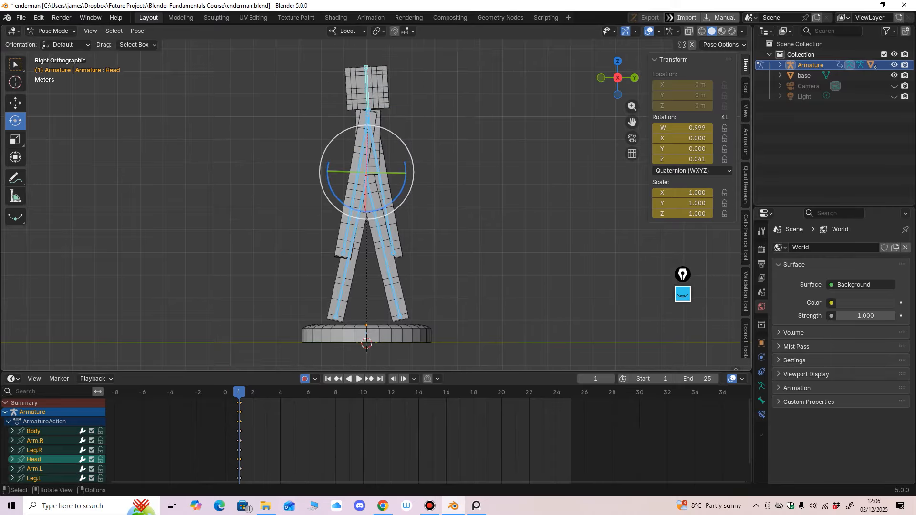
{"action": "key", "text": "i"}
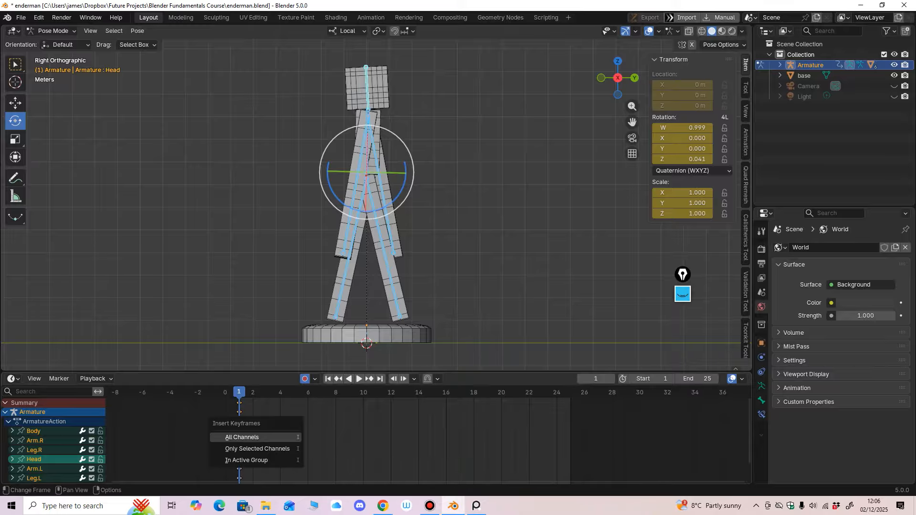
{"action": "left_click", "coordinate": [284, 437]}
{"action": "left_click", "coordinate": [260, 431]}
{"action": "left_click_drag", "start_coordinate": [231, 402], "coordinate": [270, 419]}
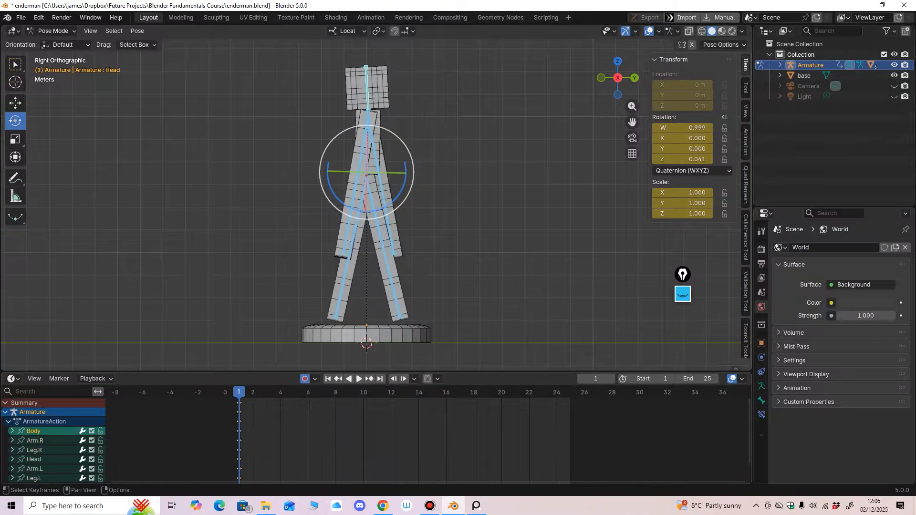
Insert the same pose as keyframes for all bones at frame 25 and test the playback
{"action": "key", "text": "shift+Right"}
{"action": "key", "text": "ctrl+v"}
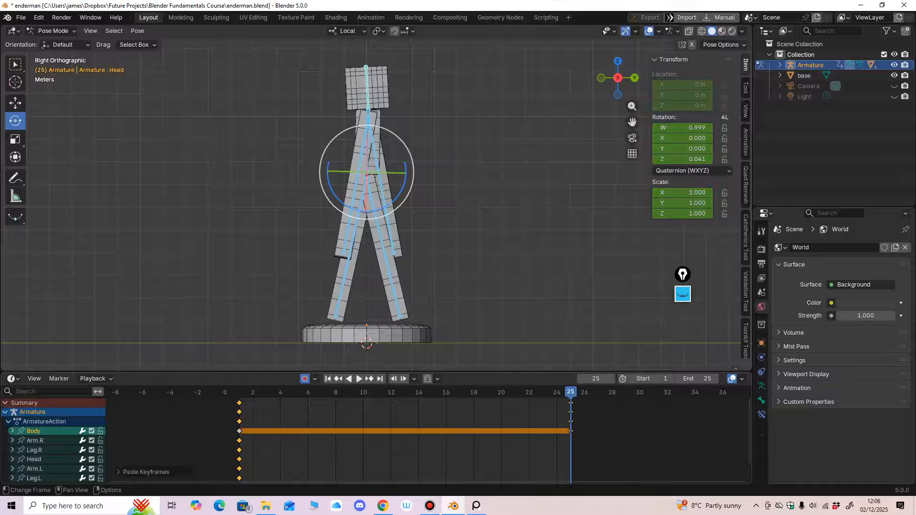
{"action": "key", "text": "i"}
{"action": "left_click", "coordinate": [525, 424]}
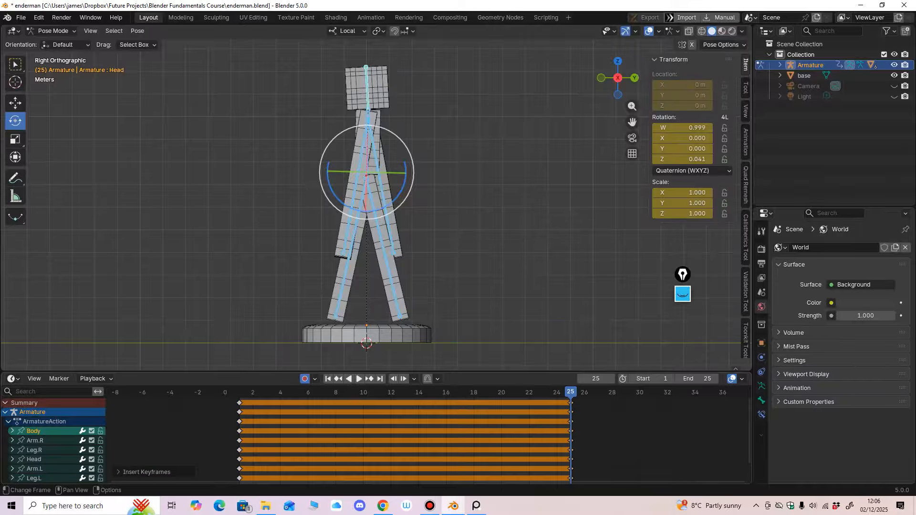
{"action": "key", "text": "space"}
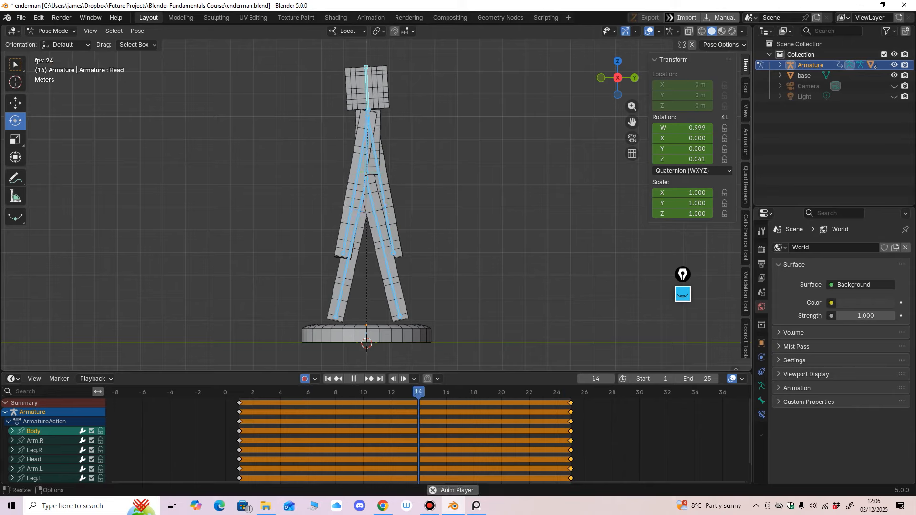
{"action": "key", "text": "space"}
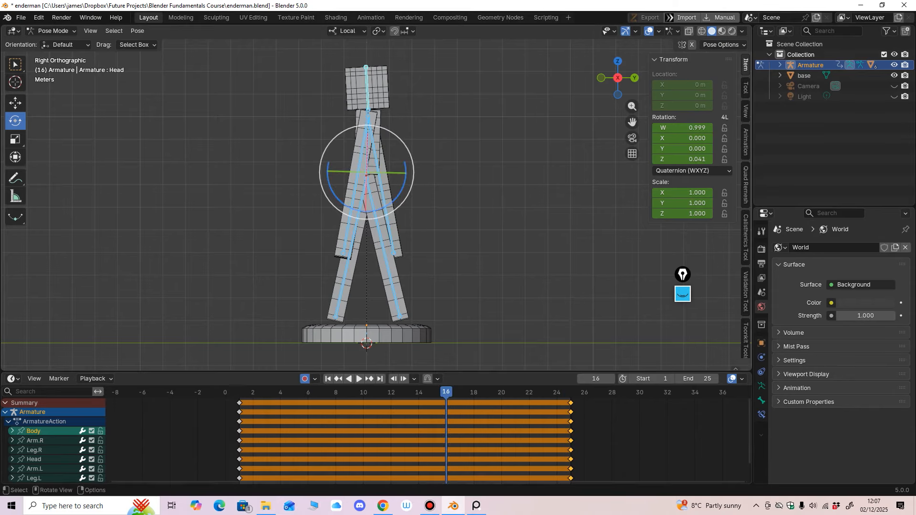
On frame 13, swing the Arm.R bone backward in side view, to a quaternion Z rotation of about 0.064
{"action": "left_click_drag", "start_coordinate": [267, 392], "coordinate": [404, 392]}
{"action": "middle_click_drag", "start_coordinate": [420, 287], "coordinate": [296, 287]}
{"action": "left_click", "coordinate": [393, 191]}
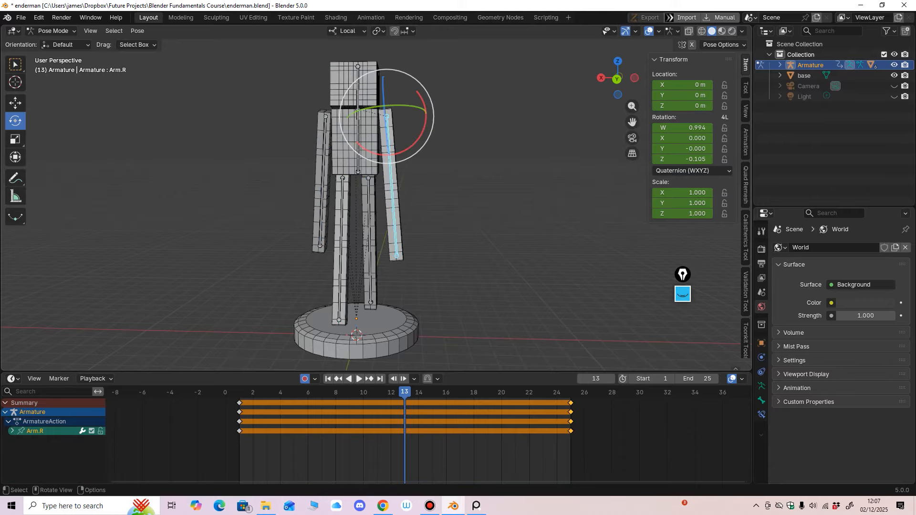
{"action": "middle_click_drag", "start_coordinate": [398, 205], "coordinate": [309, 226]}
{"action": "middle_click_drag", "start_coordinate": [309, 226], "coordinate": [309, 210], "text": "ctrl"}
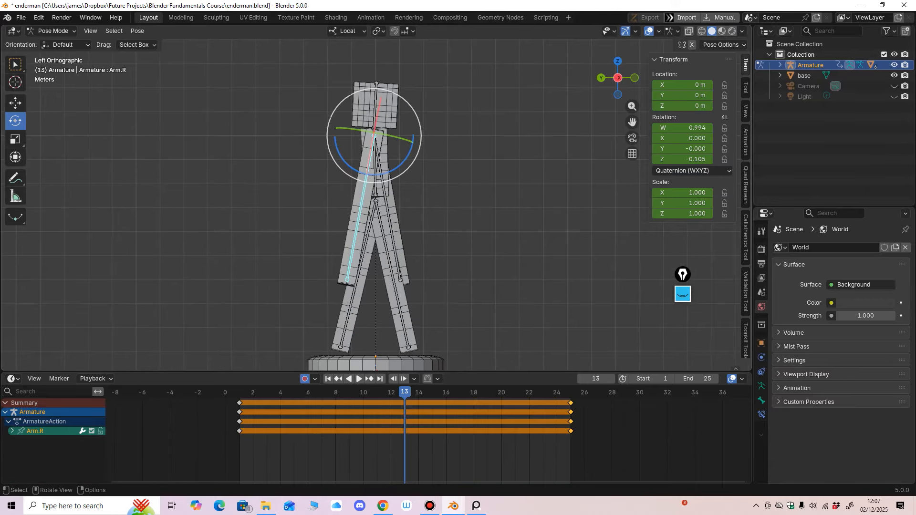
{"action": "left_click_drag", "start_coordinate": [407, 160], "coordinate": [410, 151]}
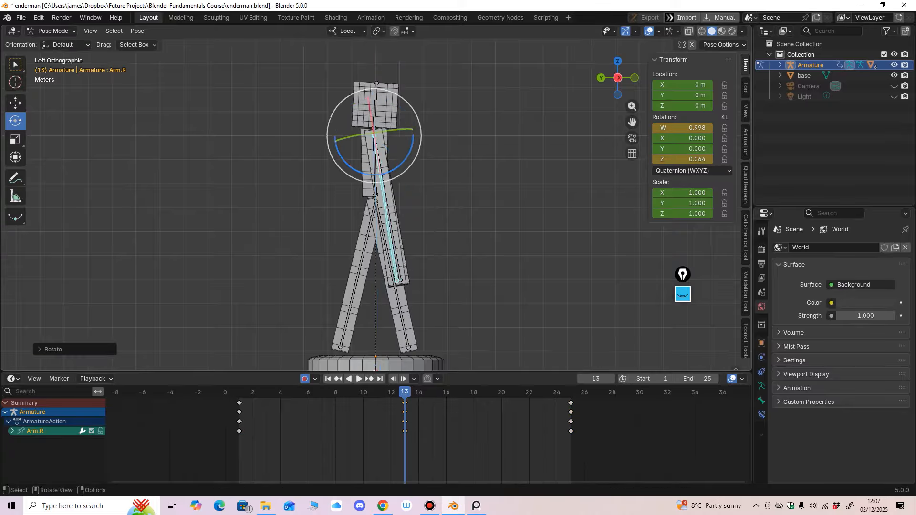
Swing the Arm.L bone forward in the right side view on frame 13, opposite to Arm.R
{"action": "middle_click_drag", "start_coordinate": [422, 206], "coordinate": [408, 219]}
{"action": "left_click", "coordinate": [407, 263]}
{"action": "middle_click_drag", "start_coordinate": [407, 263], "coordinate": [361, 263]}
{"action": "key", "text": "KP_3"}
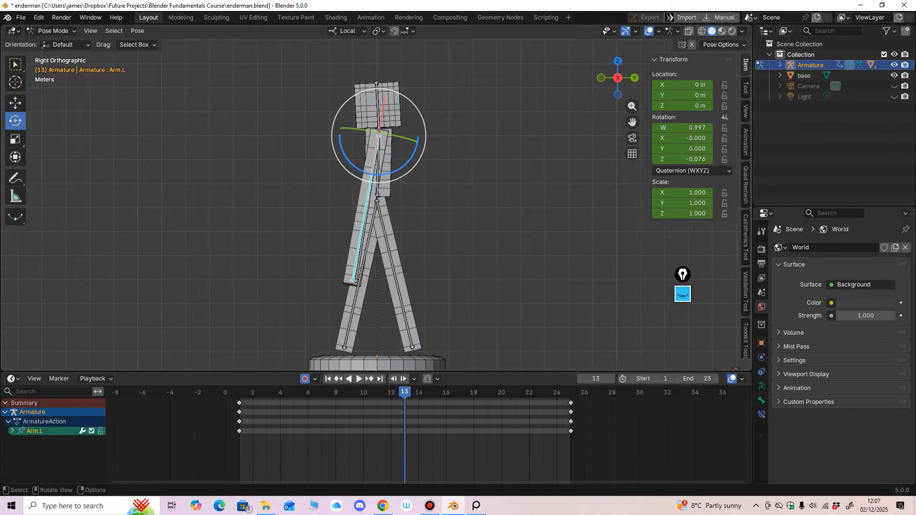
{"action": "left_click_drag", "start_coordinate": [350, 163], "coordinate": [365, 172]}
Reverse the stride on frame 13 by swinging Leg.L backward and Leg.R forward, Leg.R to a quaternion Z rotation of about -0.114
{"action": "left_click", "coordinate": [402, 305]}
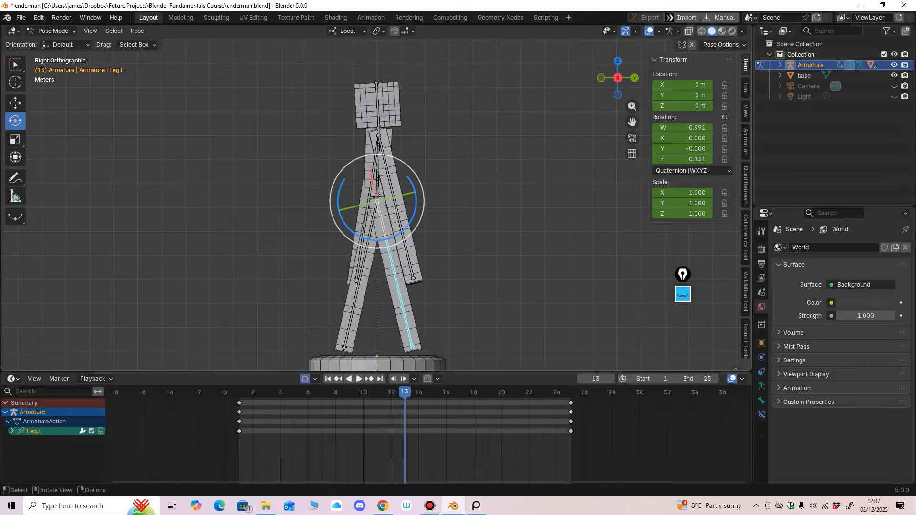
{"action": "left_click_drag", "start_coordinate": [410, 224], "coordinate": [412, 224]}
{"action": "left_click", "coordinate": [354, 305]}
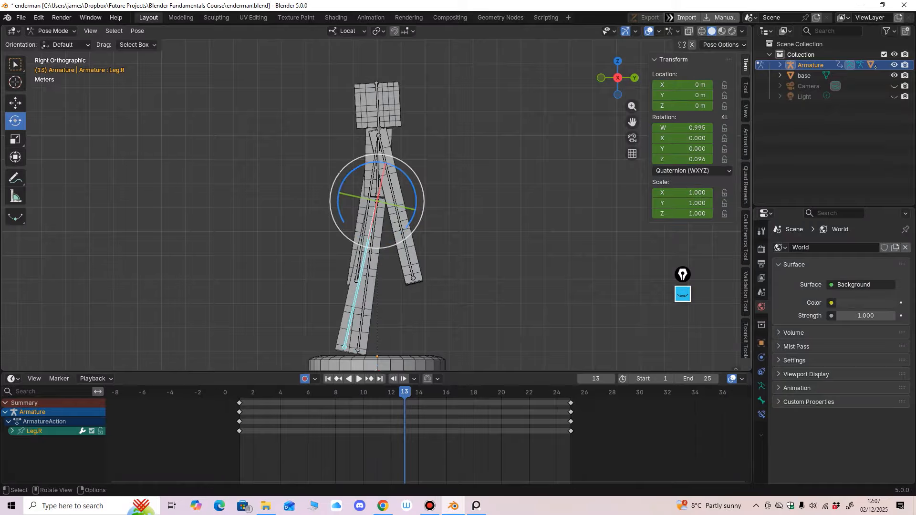
{"action": "left_click_drag", "start_coordinate": [411, 181], "coordinate": [404, 178]}
Select every bone and insert keyframes for the reversed pose at frame 13
{"action": "middle_click_drag", "start_coordinate": [405, 178], "coordinate": [267, 170]}
{"action": "key", "text": "a"}
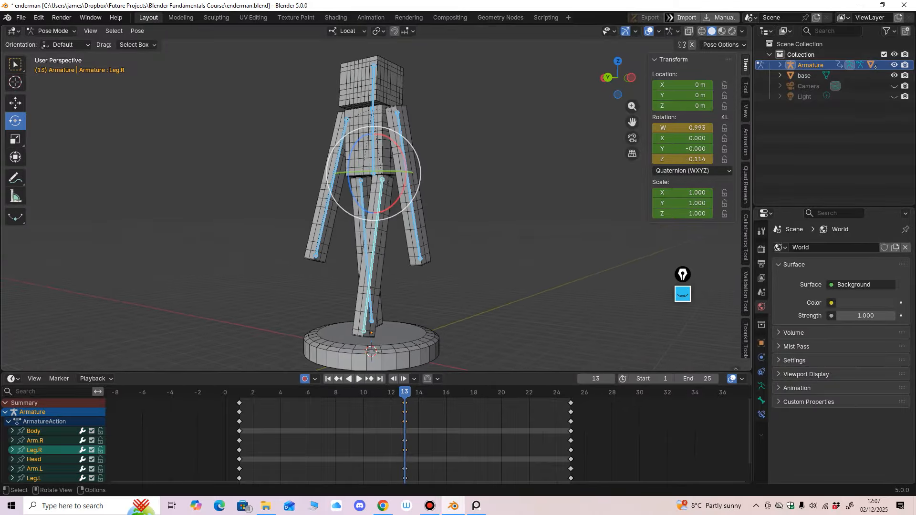
{"action": "key", "text": "i"}
{"action": "left_click", "coordinate": [372, 444]}
Play the walk animation and examine the arm and leg swing from the front and the side
{"action": "key", "text": "space"}
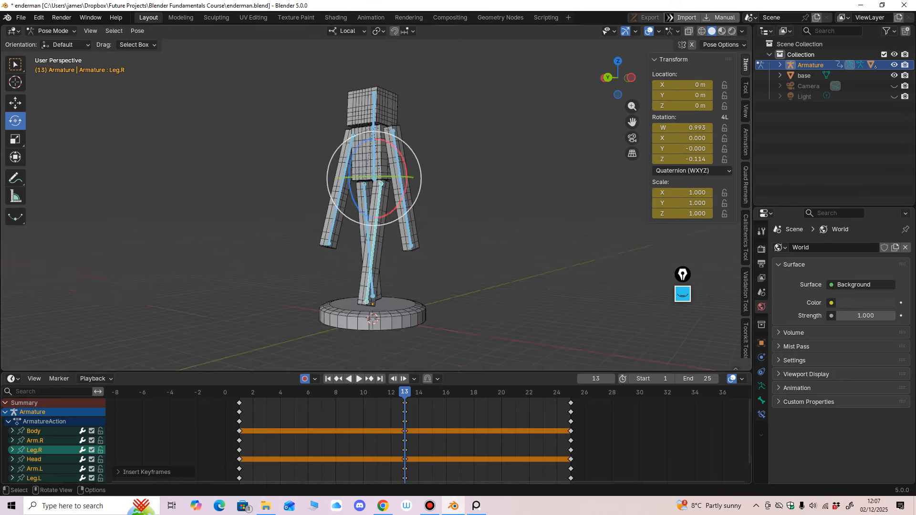
{"action": "middle_click_drag", "start_coordinate": [249, 215], "coordinate": [326, 223]}
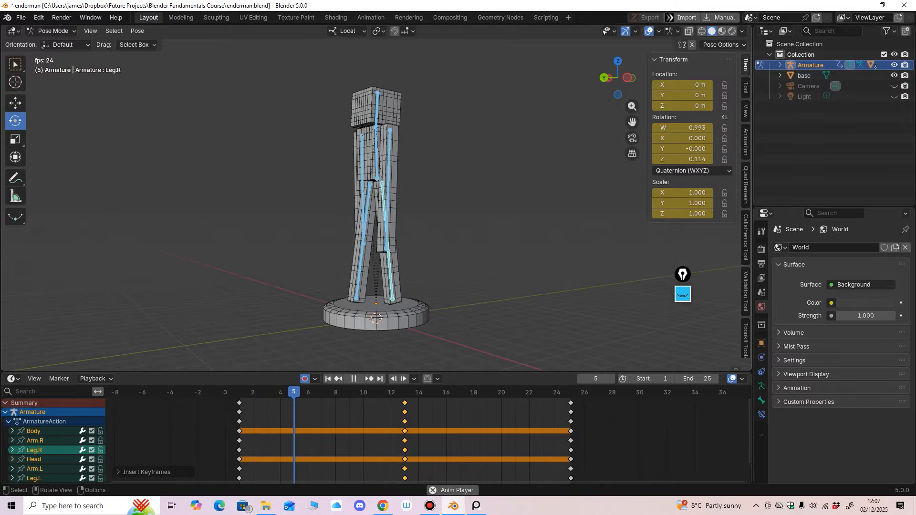
{"action": "middle_click_drag", "start_coordinate": [325, 223], "coordinate": [381, 230]}
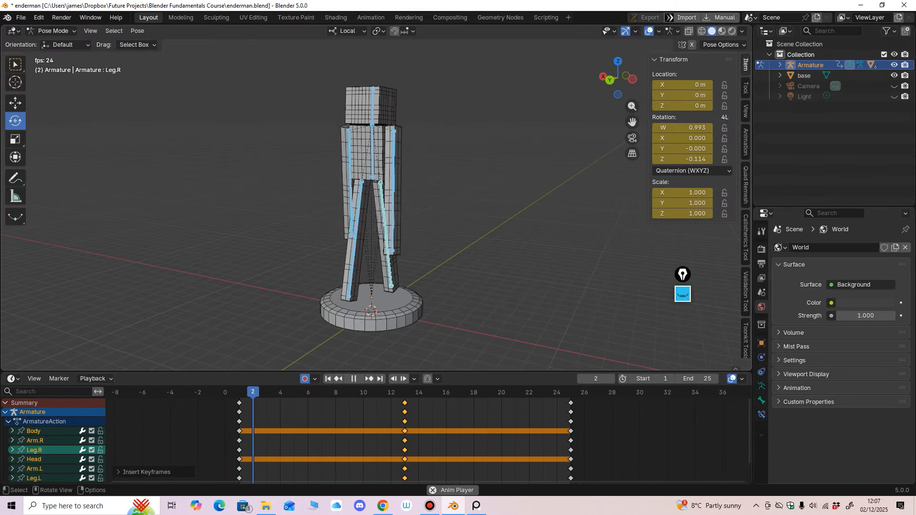
{"action": "key", "text": "ctrl+KP_3"}
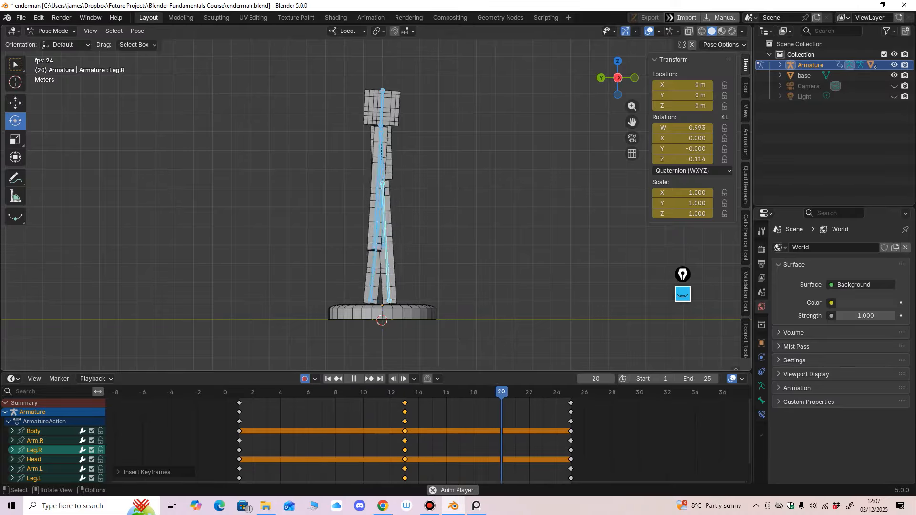
{"action": "middle_click_drag", "start_coordinate": [341, 222], "coordinate": [422, 237]}
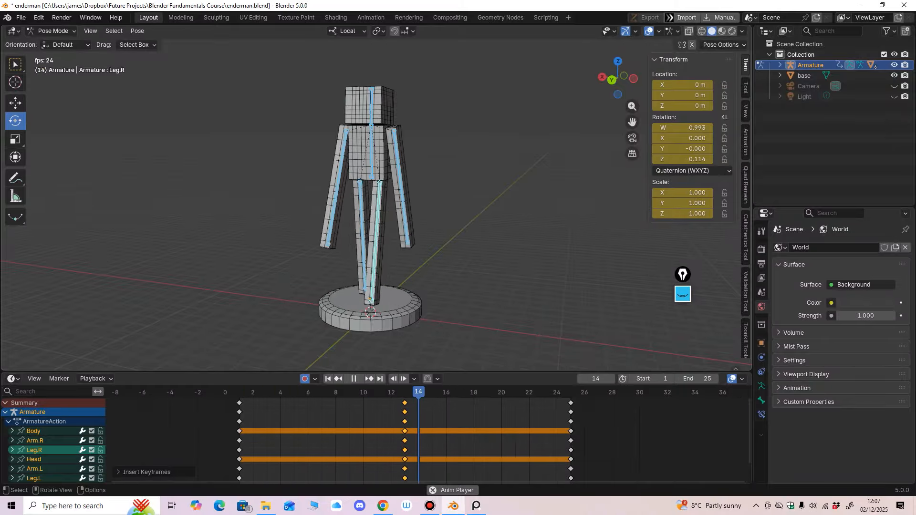
{"action": "key", "text": "space"}
{"action": "scroll", "coordinate": [376, 198], "scroll_direction": "up", "scroll_amount": 1}
{"action": "key", "text": "alt+a"}
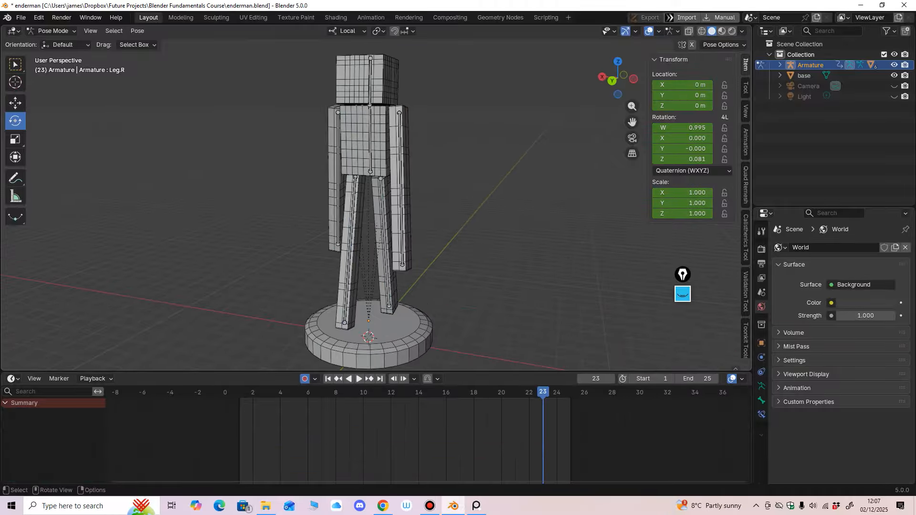
{"action": "left_click", "coordinate": [386, 248]}
{"action": "middle_click_drag", "start_coordinate": [388, 238], "coordinate": [402, 229]}
{"action": "left_click", "coordinate": [404, 210], "text": "shift"}
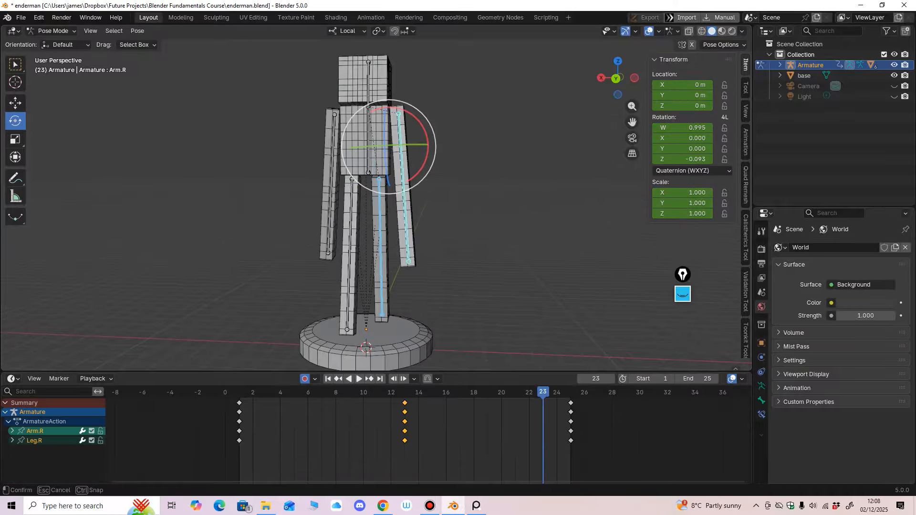
{"action": "key", "text": "g"}
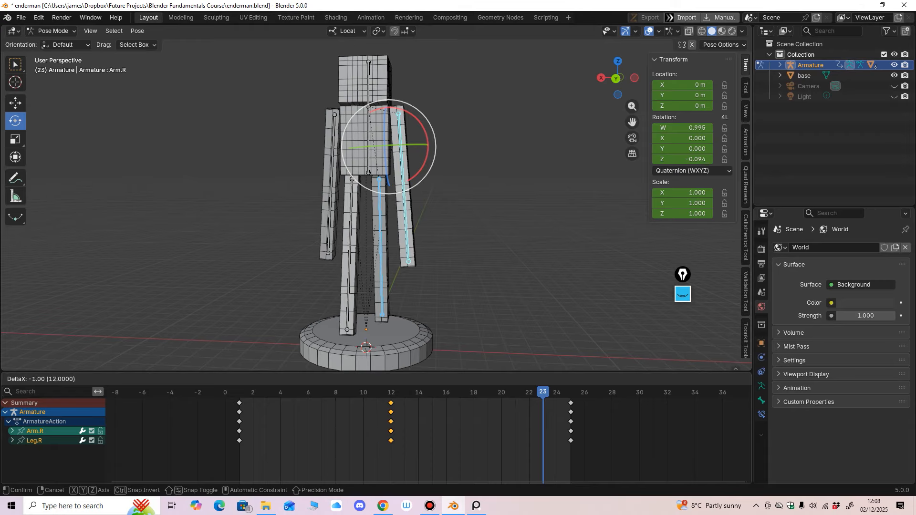
{"action": "key", "text": "Return"}
{"action": "left_click", "coordinate": [458, 210]}
Move the middle keyframe of the Arm.R bone to frame 14
{"action": "left_click", "coordinate": [404, 210]}
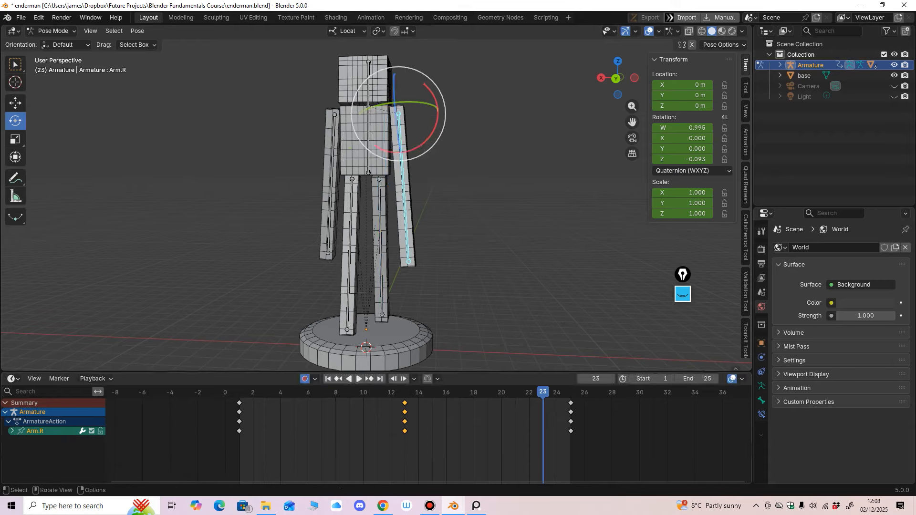
{"action": "key", "text": "g"}
{"action": "key", "text": "Return"}
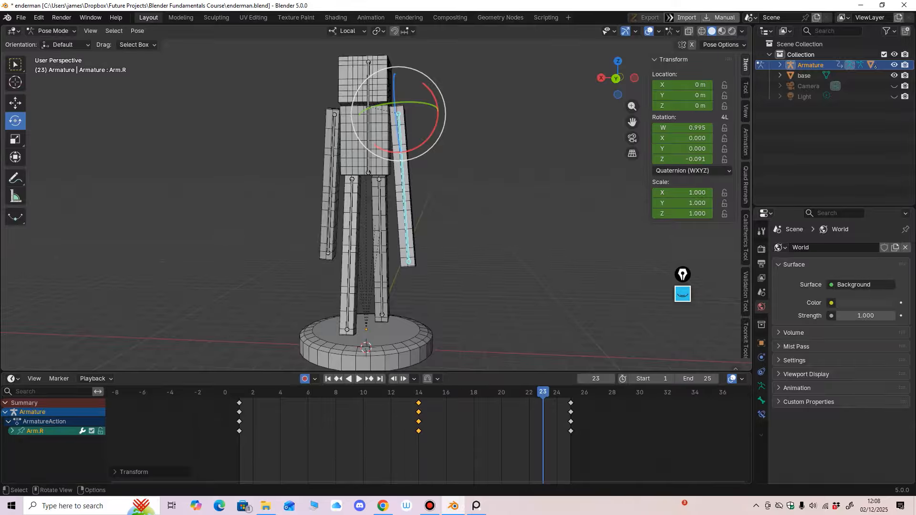
Move the middle keyframe of the Leg.R bone to frame 12 and play back the walk to check the offset
{"action": "left_click", "coordinate": [381, 238]}
{"action": "left_click_drag", "start_coordinate": [415, 462], "coordinate": [390, 396]}
{"action": "key", "text": "g"}
{"action": "key", "text": "Return"}
{"action": "key", "text": "space"}
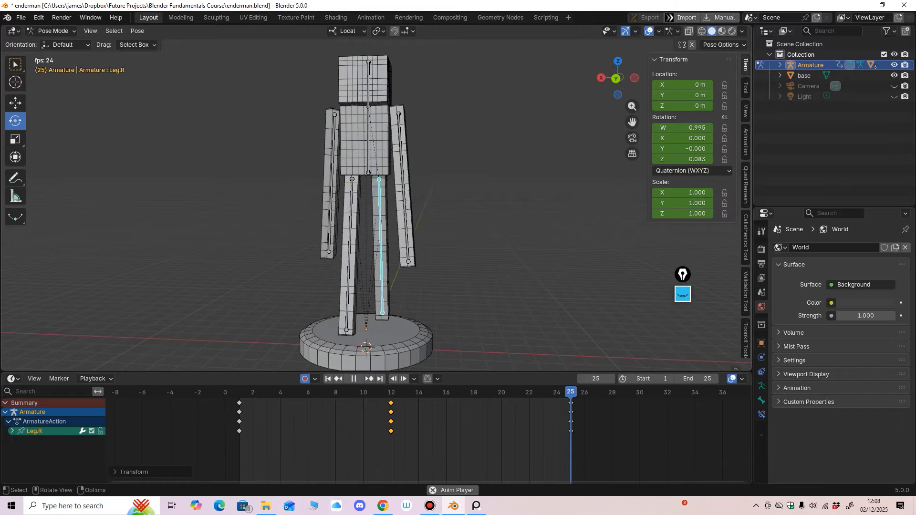
{"action": "middle_click_drag", "start_coordinate": [453, 257], "coordinate": [392, 254]}
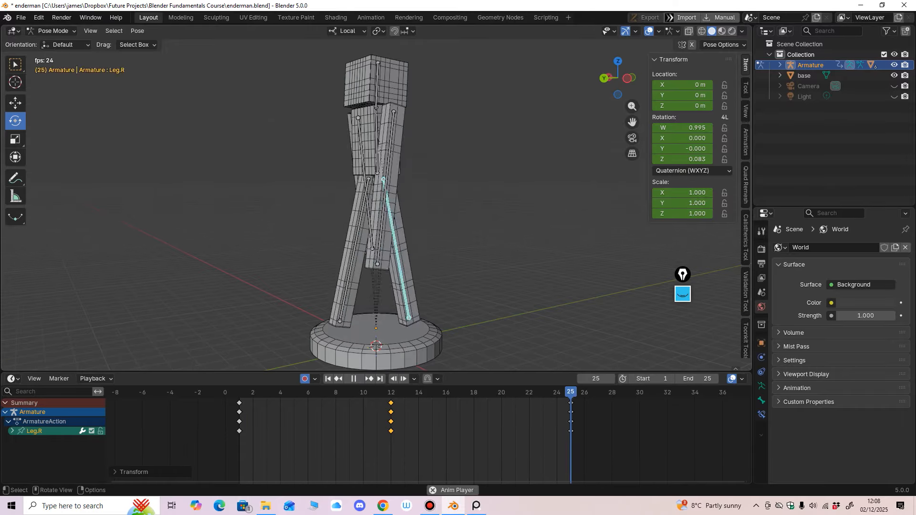
{"action": "middle_click_drag", "start_coordinate": [334, 239], "coordinate": [404, 238]}
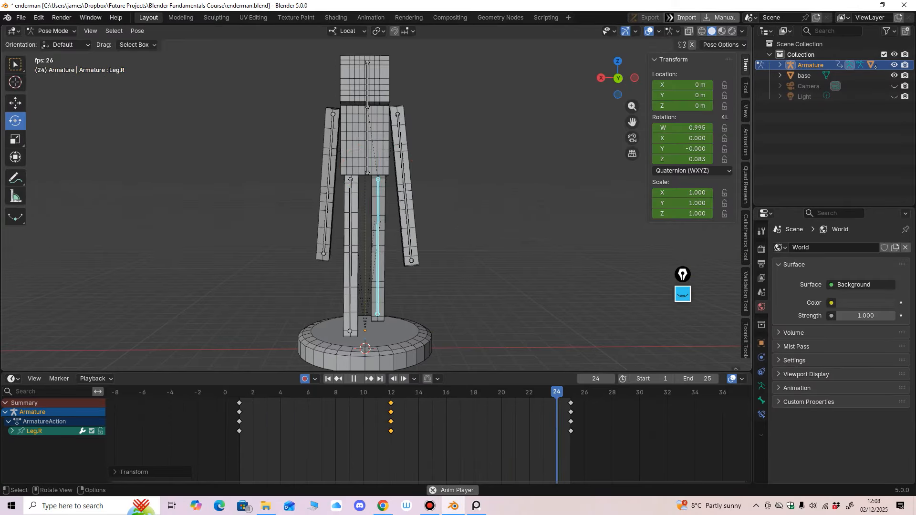
{"action": "key", "text": "space"}
Move the middle keyframe of the Arm.L bone to frame 14
{"action": "left_click", "coordinate": [328, 196]}
{"action": "key", "text": "g"}
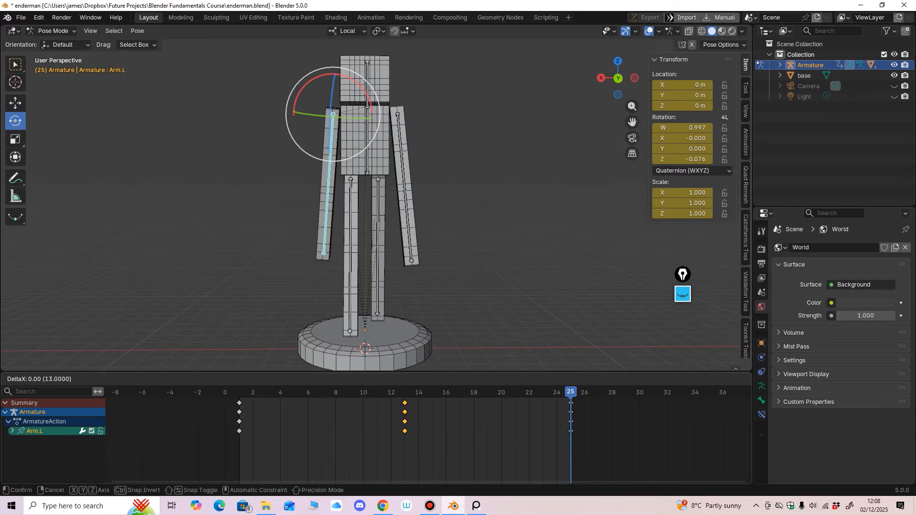
{"action": "left_click", "coordinate": [399, 449]}
{"action": "middle_click_drag", "start_coordinate": [430, 238], "coordinate": [460, 239]}
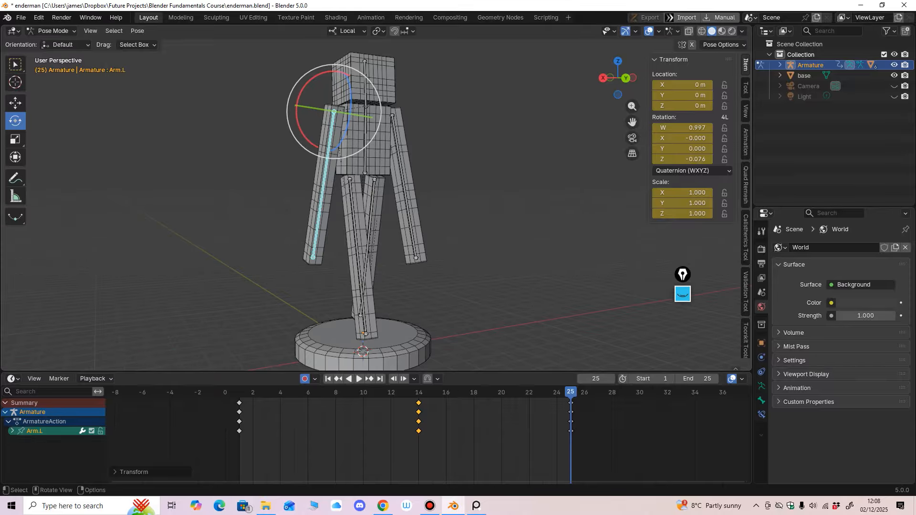
Set the animation's end frame to 24 and play the looping walk, viewing it from several angles
{"action": "double_click", "coordinate": [696, 378]}
{"action": "type", "text": "2"}
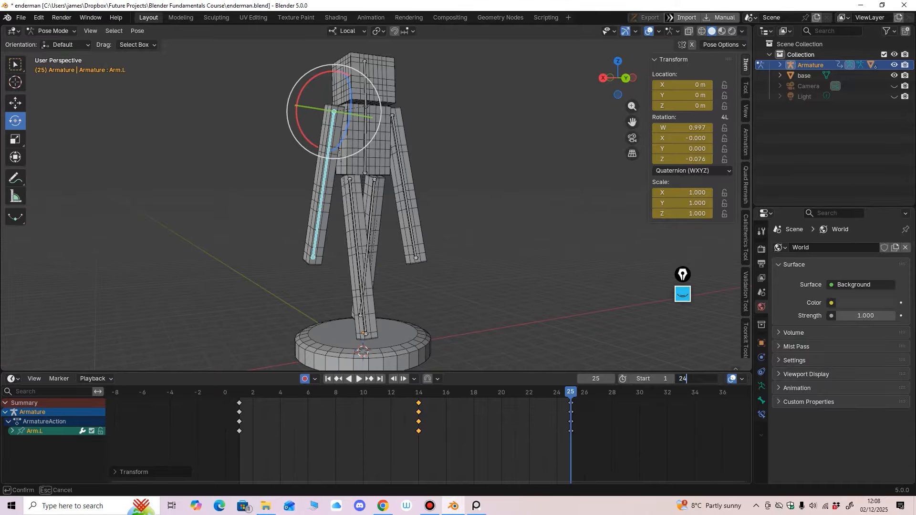
{"action": "type", "text": "4"}
{"action": "key", "text": "Return"}
{"action": "middle_click_drag", "start_coordinate": [468, 219], "coordinate": [498, 270], "text": "ctrl"}
{"action": "left_click", "coordinate": [515, 392]}
{"action": "key", "text": "space"}
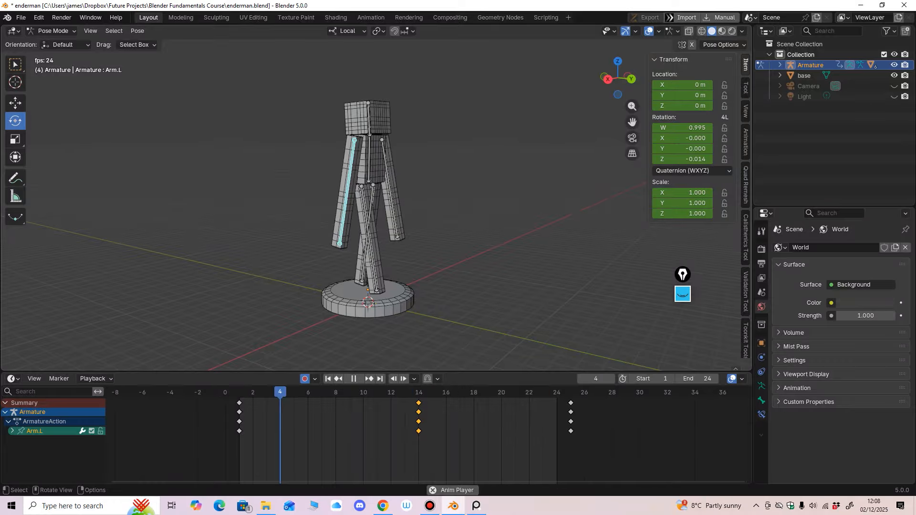
{"action": "middle_click_drag", "start_coordinate": [448, 205], "coordinate": [315, 204]}
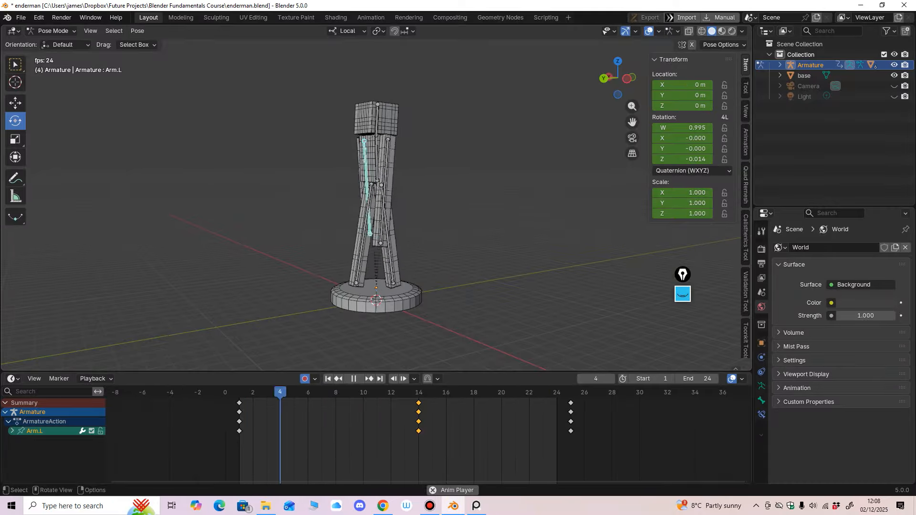
{"action": "middle_click_drag", "start_coordinate": [334, 205], "coordinate": [370, 205]}
{"action": "scroll", "coordinate": [364, 205], "scroll_direction": "up", "scroll_amount": 1}
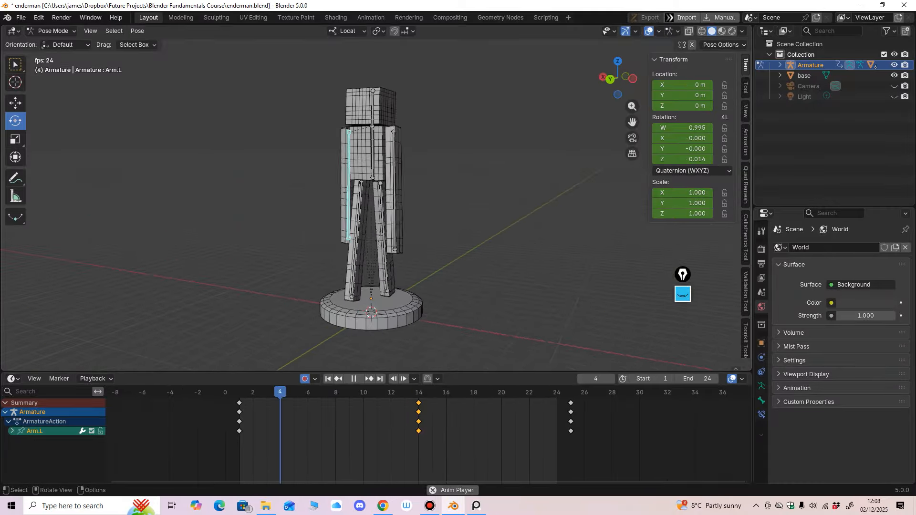
Show the playing walk in material preview shading with the viewport overlays hidden, and view the Enderman from the front and side
{"action": "left_click", "coordinate": [721, 31]}
{"action": "mouse_move", "coordinate": [477, 191]}
{"action": "middle_mouse_down"}
{"action": "mouse_move", "coordinate": [492, 193]}
{"action": "mouse_move", "coordinate": [451, 198]}
{"action": "mouse_move", "coordinate": [444, 182]}
{"action": "mouse_move", "coordinate": [443, 205]}
{"action": "mouse_move", "coordinate": [526, 205]}
{"action": "middle_mouse_up"}
{"action": "left_click", "coordinate": [649, 31]}
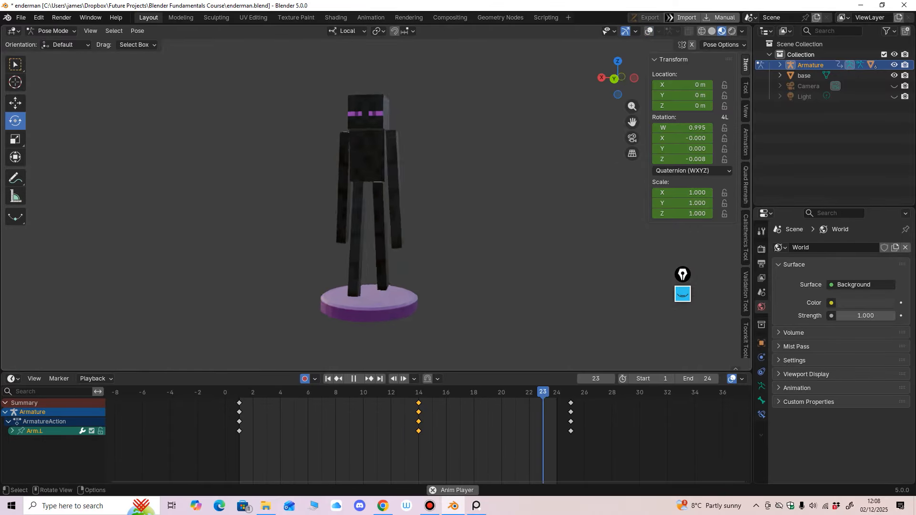
{"action": "scroll", "coordinate": [376, 210], "scroll_direction": "up", "scroll_amount": 1}
{"action": "middle_click_drag", "start_coordinate": [377, 210], "coordinate": [340, 211]}
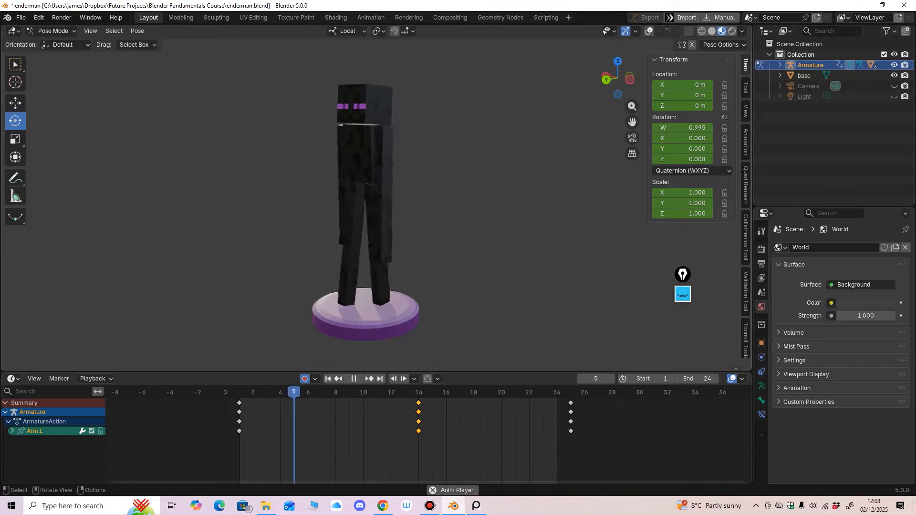
Stop the walk playback, turn the viewport overlays back on and save the file
{"action": "mouse_move", "coordinate": [339, 211]}
{"action": "middle_mouse_down"}
{"action": "mouse_move", "coordinate": [297, 207]}
{"action": "mouse_move", "coordinate": [308, 221]}
{"action": "mouse_move", "coordinate": [346, 207]}
{"action": "middle_mouse_up"}
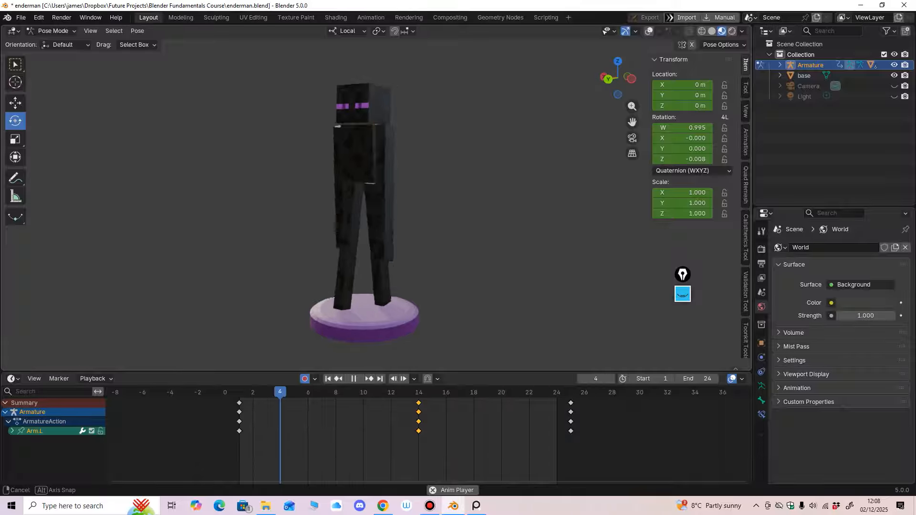
{"action": "key", "text": "space"}
{"action": "key", "text": "shift+alt+z"}
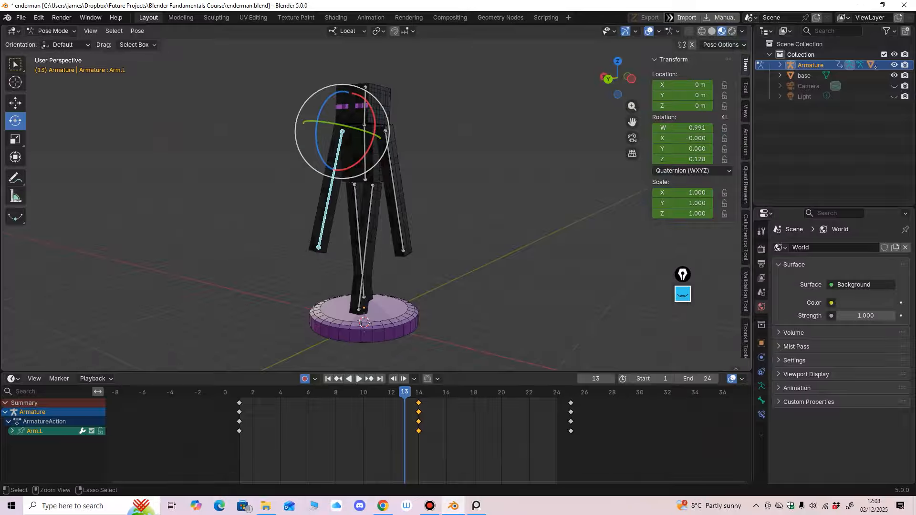
{"action": "key", "text": "ctrl+s"}
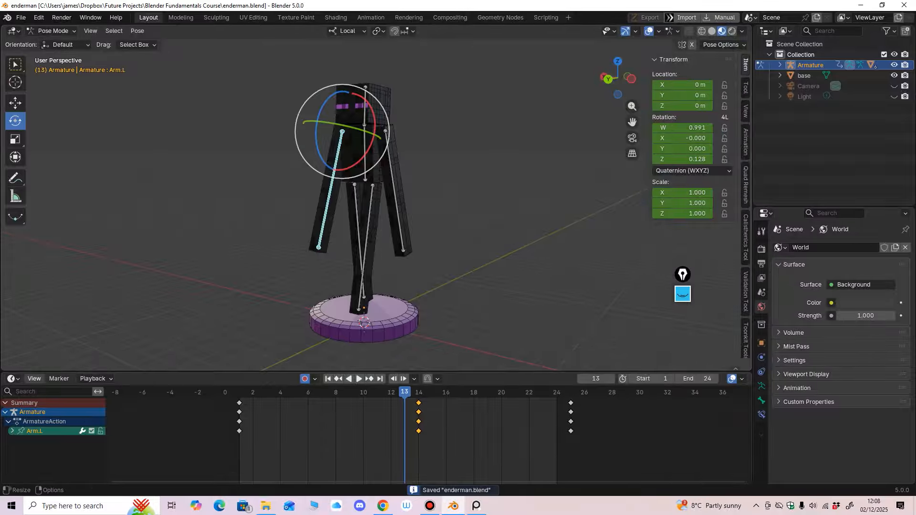
Change the timeline area to an enlarged Graph Editor and show the curves of the Arm.R bone
{"action": "left_click_drag", "start_coordinate": [119, 371], "coordinate": [119, 327]}
{"action": "left_click", "coordinate": [13, 334]}
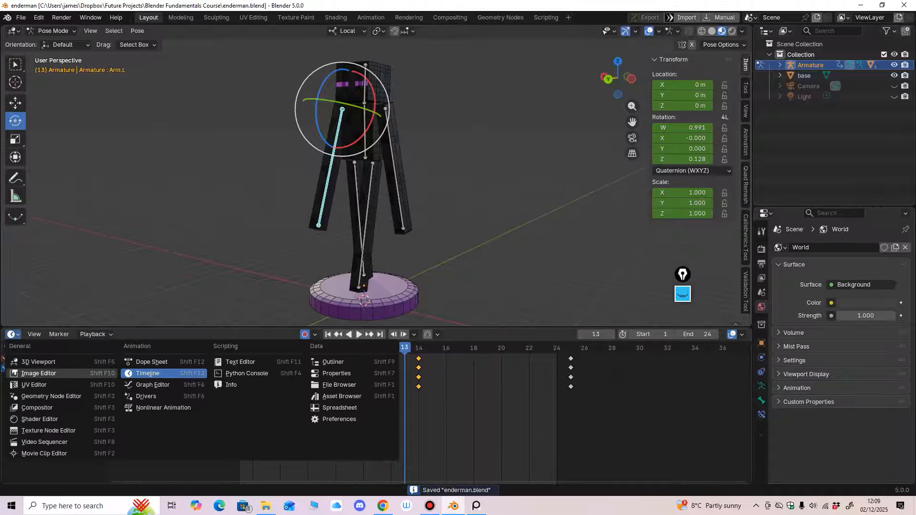
{"action": "left_click", "coordinate": [152, 385]}
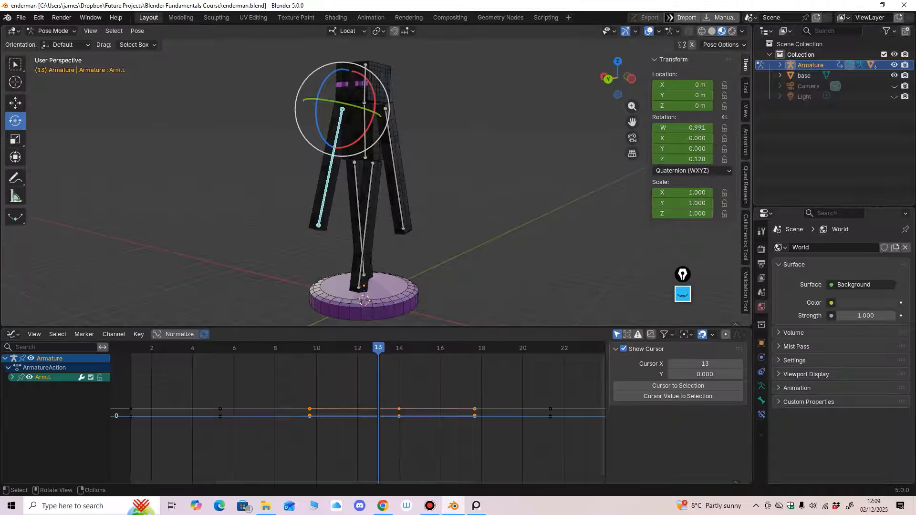
{"action": "left_click", "coordinate": [396, 181]}
{"action": "left_click_drag", "start_coordinate": [228, 327], "coordinate": [229, 295]}
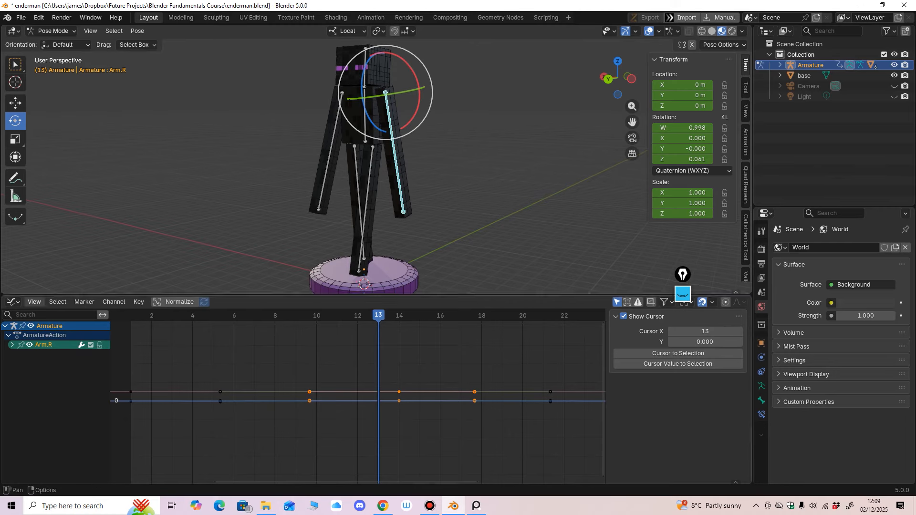
Hide the Graph Editor's cursor and show curve handles only for the selected keyframes
{"action": "left_click", "coordinate": [34, 302]}
{"action": "left_click", "coordinate": [86, 227]}
{"action": "left_click", "coordinate": [34, 302]}
{"action": "left_click", "coordinate": [85, 172]}
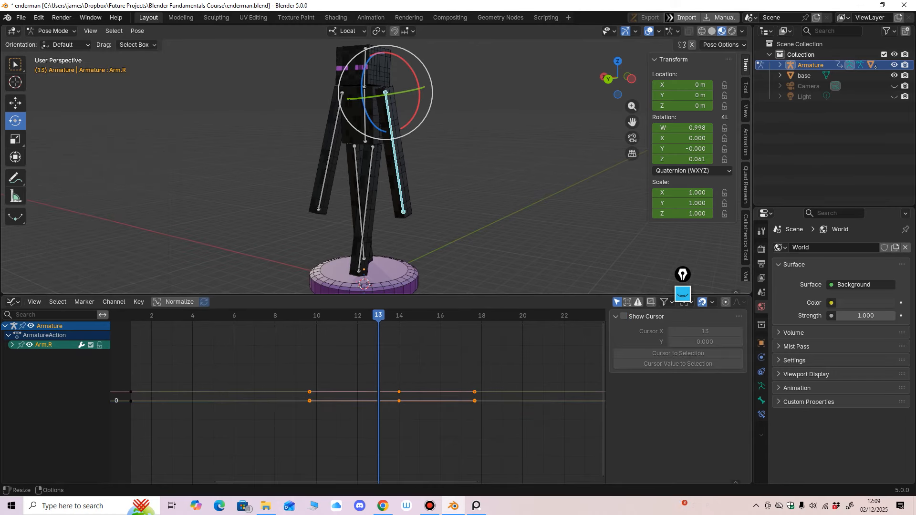
{"action": "left_click_drag", "start_coordinate": [287, 295], "coordinate": [286, 281]}
Isolate Arm.R's Z Quaternion Rotation curve, frame it in the graph and select its middle keyframe at frame 14
{"action": "key", "text": "ctrl+KP_3"}
{"action": "middle_click_drag", "start_coordinate": [370, 368], "coordinate": [358, 324], "text": "ctrl"}
{"action": "left_click", "coordinate": [12, 331]}
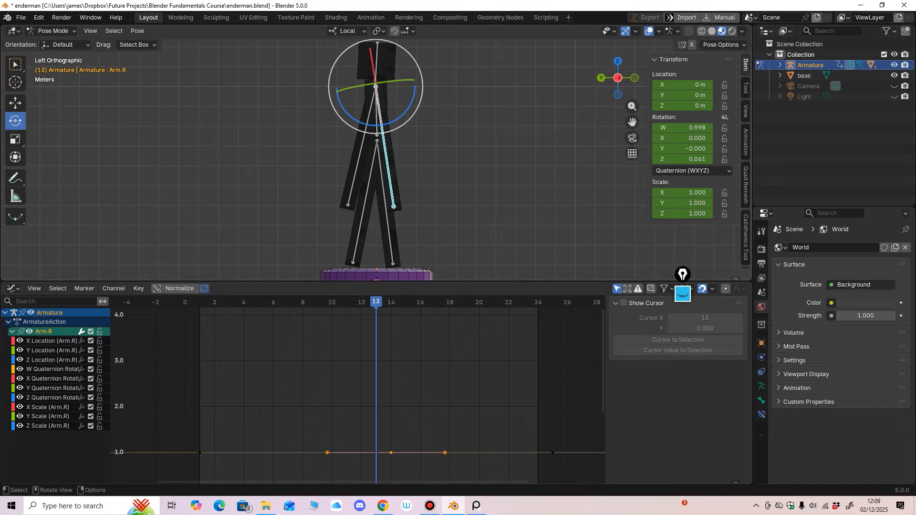
{"action": "scroll", "coordinate": [682, 275], "scroll_direction": "down", "scroll_amount": 1}
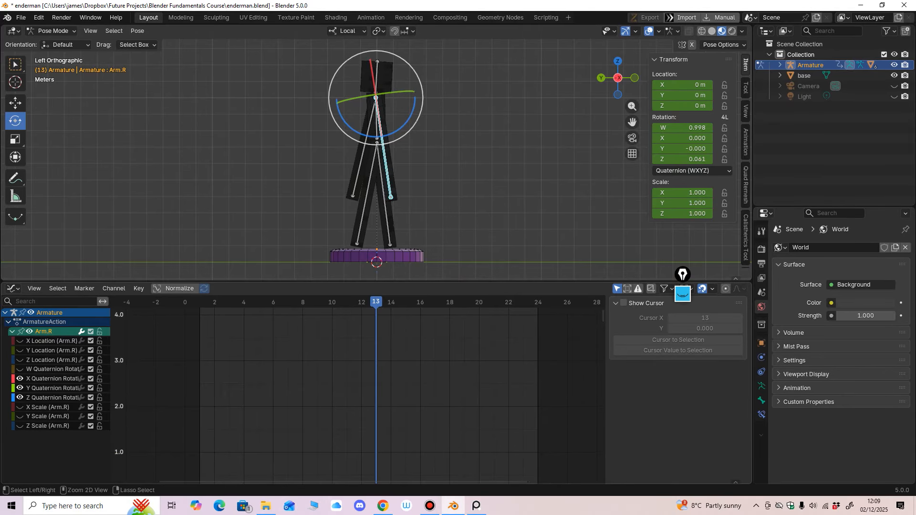
{"action": "key", "text": "Home"}
{"action": "key", "text": "Home"}
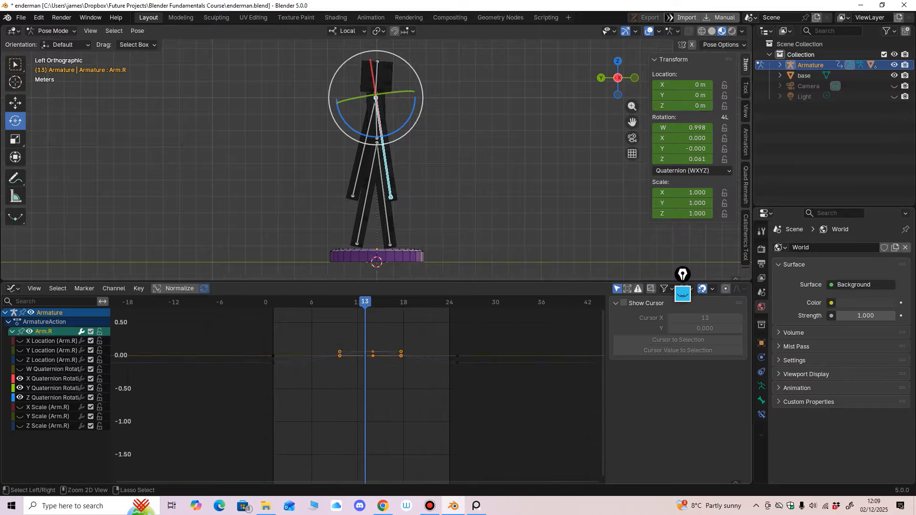
{"action": "mouse_move", "coordinate": [358, 386]}
{"action": "middle_mouse_down", "text": "ctrl"}
{"action": "mouse_move", "coordinate": [372, 405]}
{"action": "mouse_move", "coordinate": [360, 398]}
{"action": "middle_mouse_up", "text": "ctrl"}
{"action": "left_click", "coordinate": [358, 339]}
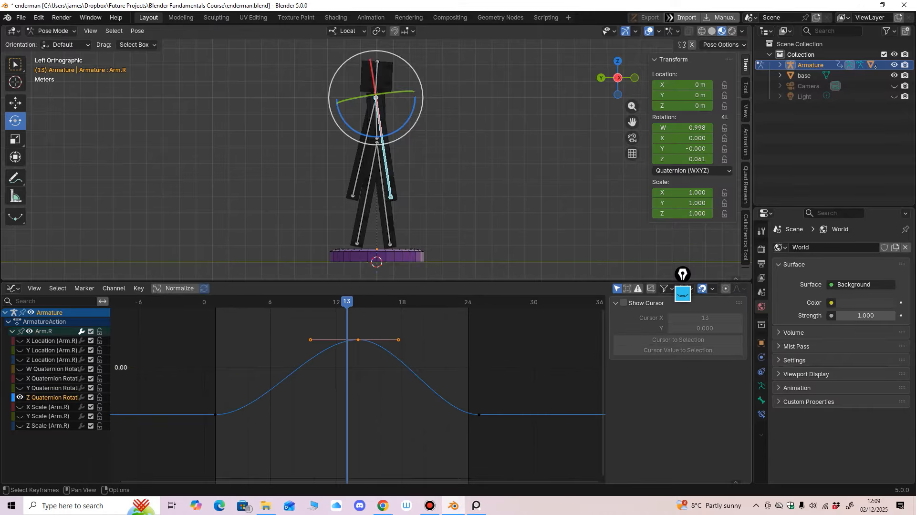
Lengthen both handles of Arm.R's middle Z rotation keyframe with a slight downward tilt, playing the walk to check the motion
{"action": "left_click_drag", "start_coordinate": [398, 340], "coordinate": [409, 343]}
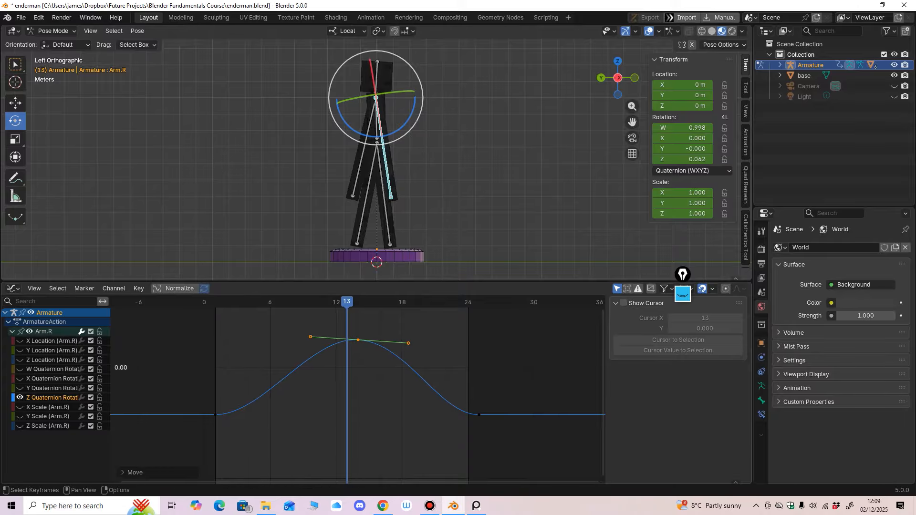
{"action": "left_click_drag", "start_coordinate": [236, 302], "coordinate": [357, 302]}
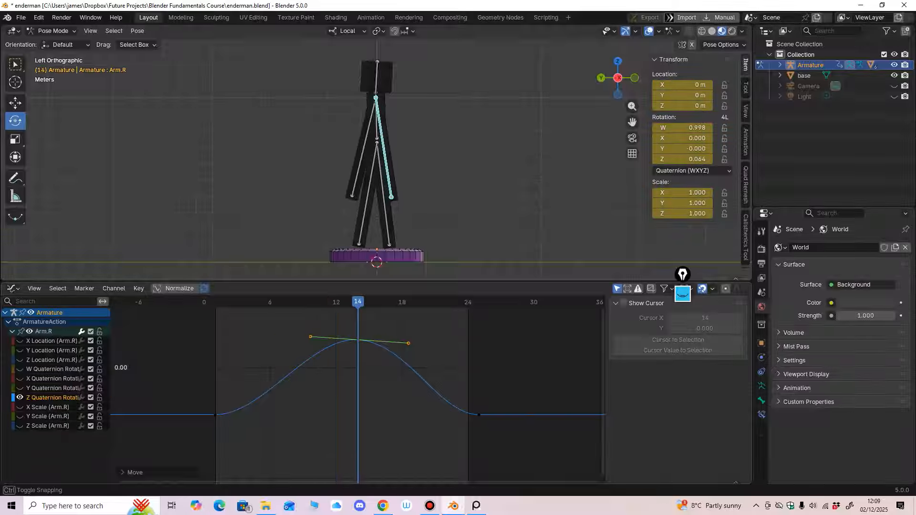
{"action": "key", "text": "g"}
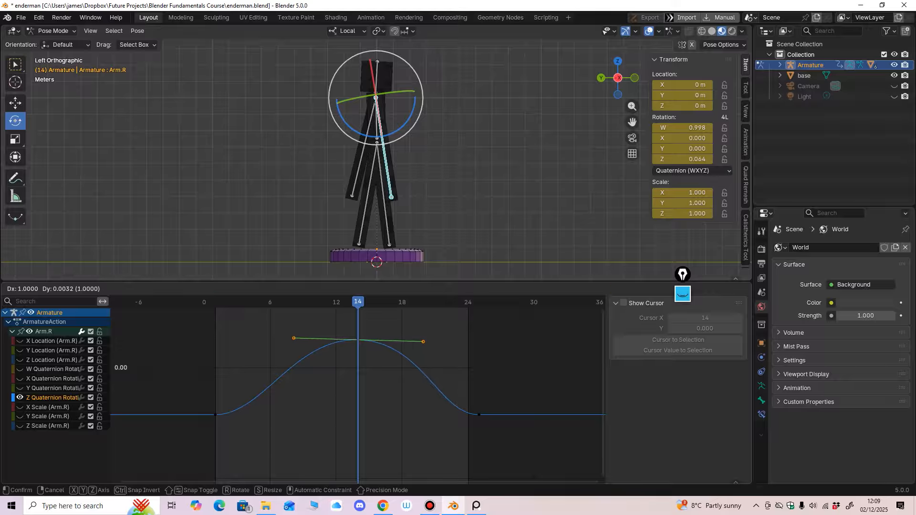
{"action": "key", "text": "Return"}
{"action": "key", "text": "space"}
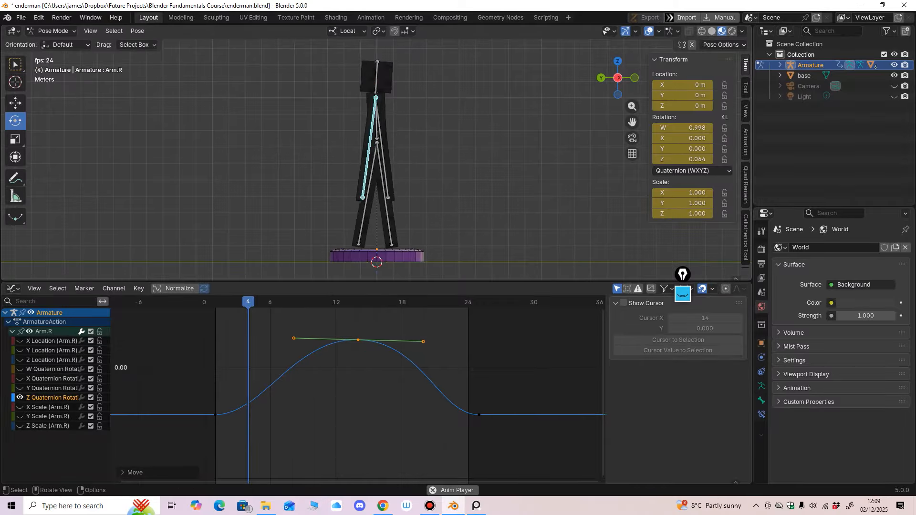
{"action": "key", "text": "space"}
{"action": "key", "text": "g"}
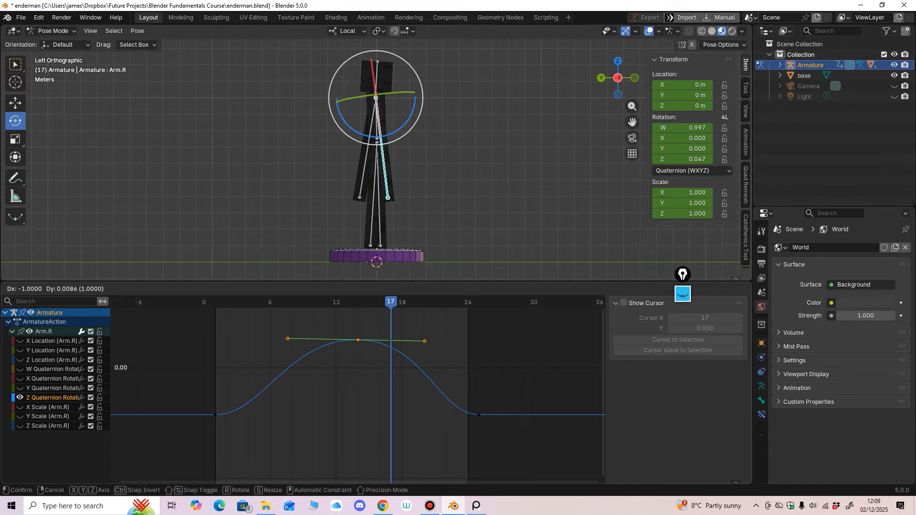
{"action": "key", "text": "Return"}
{"action": "key", "text": "space"}
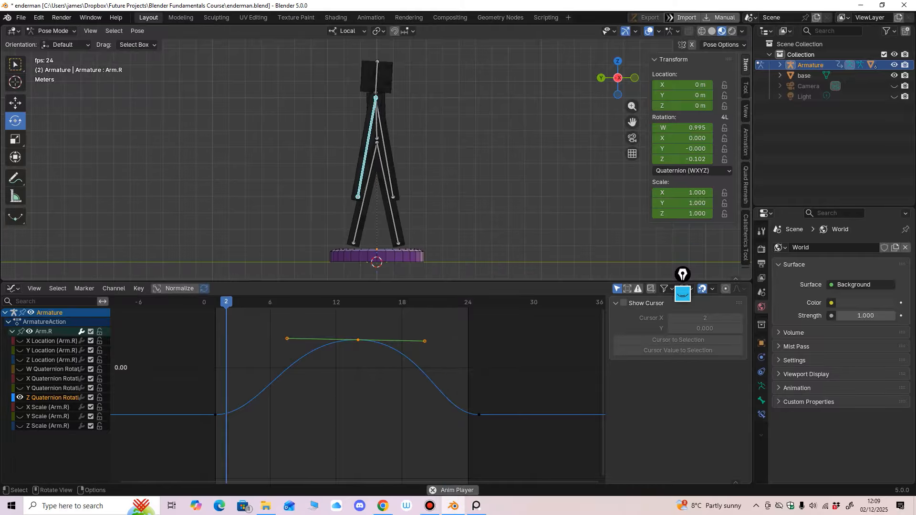
{"action": "key", "text": "space"}
Isolate the Arm.L bone's Z Quaternion Rotation curve and lengthen both handles of its middle keyframe with a slight tilt
{"action": "middle_click_drag", "start_coordinate": [296, 158], "coordinate": [348, 162]}
{"action": "left_click", "coordinate": [342, 150]}
{"action": "middle_click_drag", "start_coordinate": [358, 386], "coordinate": [341, 400], "text": "ctrl"}
{"action": "left_click", "coordinate": [13, 331]}
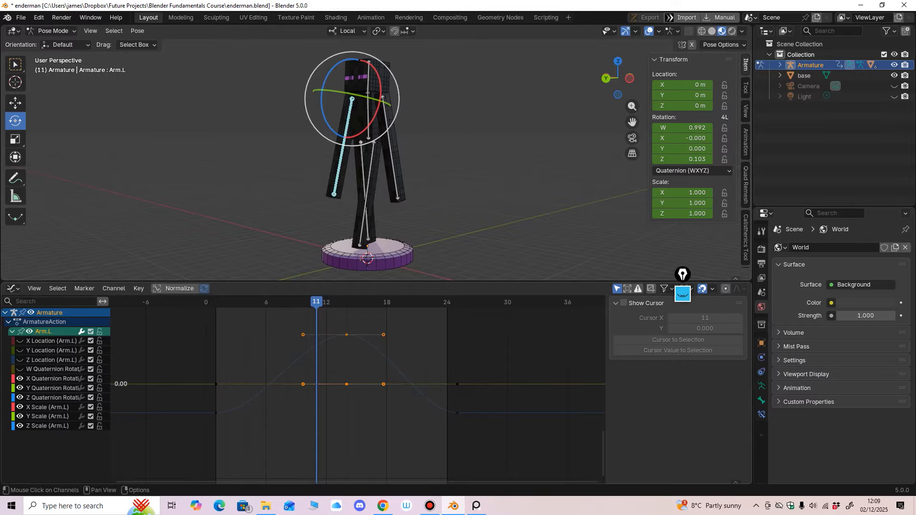
{"action": "left_click_drag", "start_coordinate": [315, 399], "coordinate": [399, 340]}
{"action": "left_click_drag", "start_coordinate": [304, 331], "coordinate": [289, 330]}
Lengthen and slightly tilt both handles of the Leg.R bone's middle Z rotation keyframe
{"action": "middle_click_drag", "start_coordinate": [295, 224], "coordinate": [314, 221]}
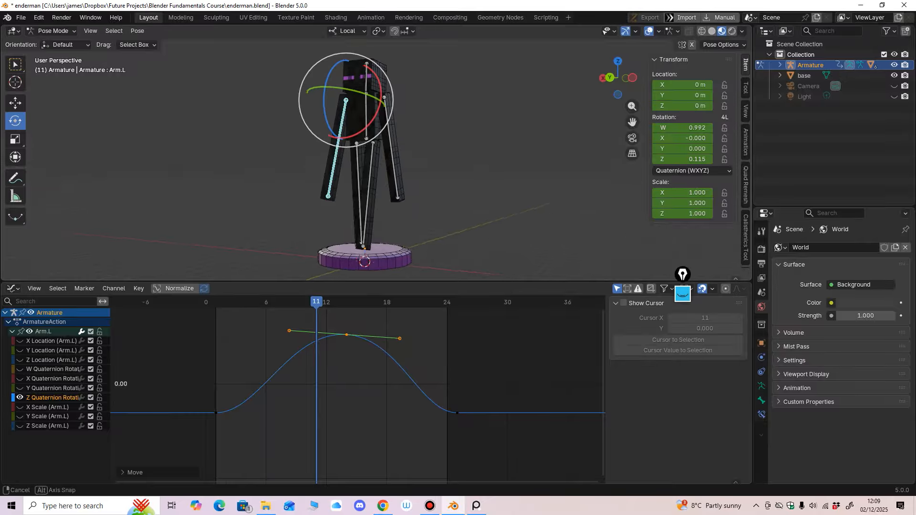
{"action": "left_click", "coordinate": [368, 197]}
{"action": "key", "text": "alt+a"}
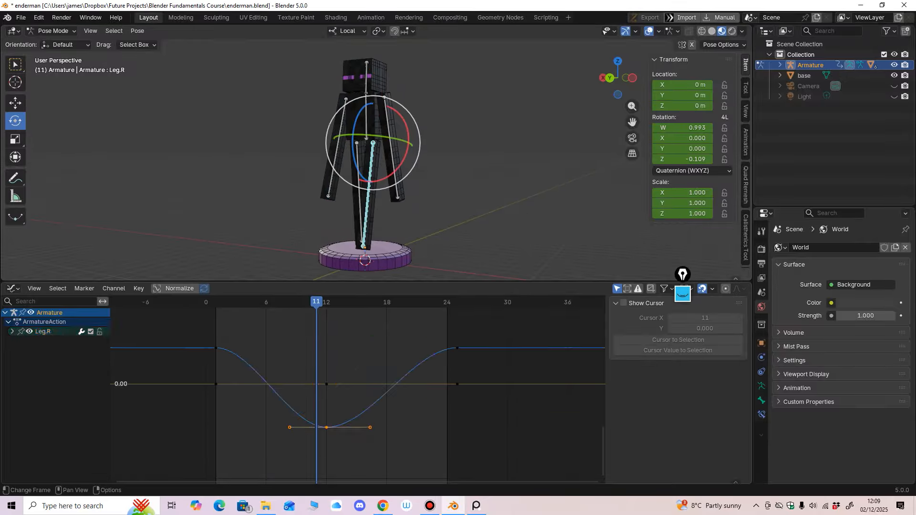
{"action": "left_click_drag", "start_coordinate": [370, 428], "coordinate": [382, 431]}
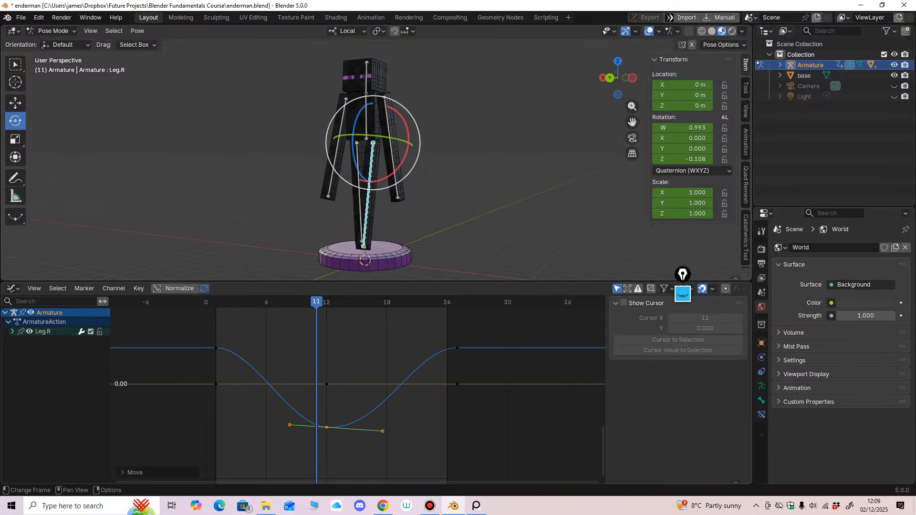
{"action": "left_click_drag", "start_coordinate": [290, 425], "coordinate": [282, 424]}
Lengthen and slightly tilt both handles of the Leg.L bone's middle Z rotation keyframe
{"action": "left_click", "coordinate": [358, 191]}
{"action": "left_click_drag", "start_coordinate": [309, 458], "coordinate": [388, 406]}
{"action": "left_click_drag", "start_coordinate": [297, 401], "coordinate": [288, 401]}
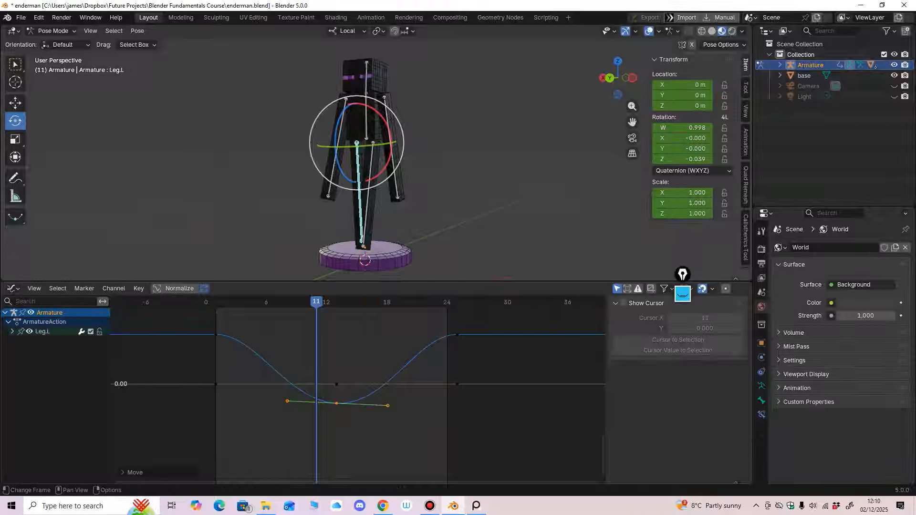
Play back the adjusted walk from several angles, stop it and save the file
{"action": "key", "text": "space"}
{"action": "middle_click_drag", "start_coordinate": [382, 191], "coordinate": [511, 187]}
{"action": "left_click_drag", "start_coordinate": [438, 85], "coordinate": [435, 85]}
{"action": "middle_click_drag", "start_coordinate": [435, 85], "coordinate": [330, 88]}
{"action": "scroll", "coordinate": [403, 82], "scroll_direction": "up", "scroll_amount": 3}
{"action": "key", "text": "space"}
{"action": "key", "text": "ctrl+s"}
Enlarge the 3D viewport and replay the walk from the front to review the swinging arms and legs
{"action": "scroll", "coordinate": [306, 85], "scroll_direction": "down", "scroll_amount": 1}
{"action": "scroll", "coordinate": [286, 89], "scroll_direction": "down", "scroll_amount": 1}
{"action": "key", "text": "space"}
{"action": "left_click_drag", "start_coordinate": [353, 281], "coordinate": [353, 315]}
{"action": "middle_click_drag", "start_coordinate": [353, 191], "coordinate": [318, 206]}
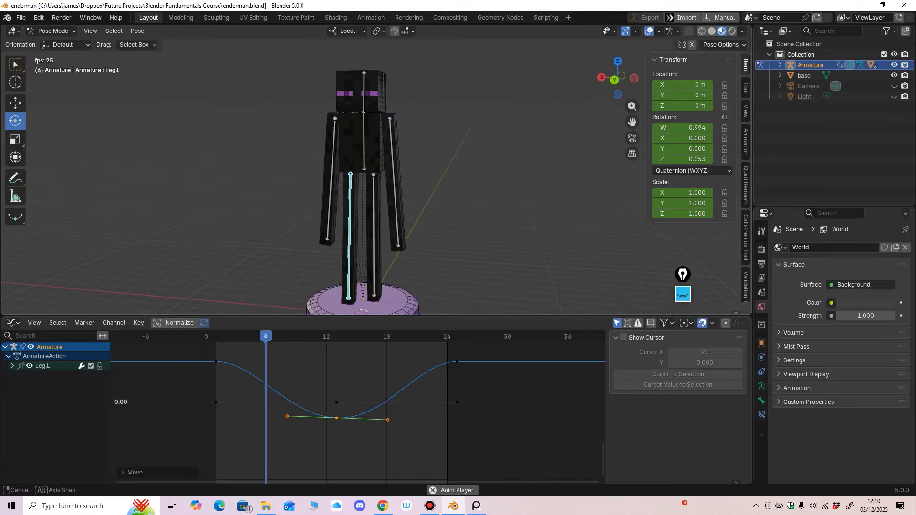
{"action": "key", "text": "space"}
Rotate the Head bone around its local Z axis to about 0.015 at frame 13, and enlarge its curves in the graph
{"action": "left_click", "coordinate": [365, 90]}
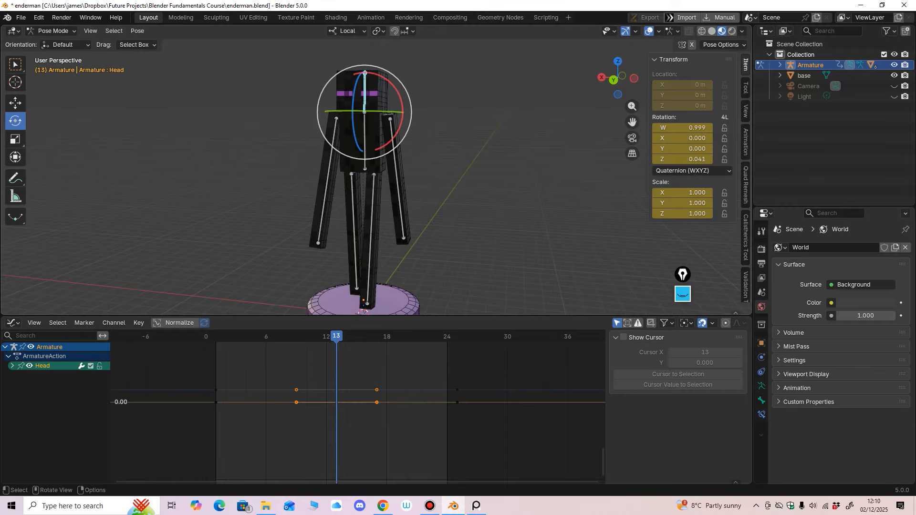
{"action": "middle_click_drag", "start_coordinate": [365, 93], "coordinate": [369, 133], "text": "shift"}
{"action": "scroll", "coordinate": [369, 132], "scroll_direction": "up", "scroll_amount": 1}
{"action": "left_click_drag", "start_coordinate": [369, 315], "coordinate": [370, 345]}
{"action": "middle_click_drag", "start_coordinate": [377, 258], "coordinate": [305, 257]}
{"action": "mouse_move", "coordinate": [336, 366]}
{"action": "left_mouse_down"}
{"action": "mouse_move", "coordinate": [236, 367]}
{"action": "mouse_move", "coordinate": [336, 366]}
{"action": "left_mouse_up"}
{"action": "scroll", "coordinate": [377, 185], "scroll_direction": "up", "scroll_amount": 2}
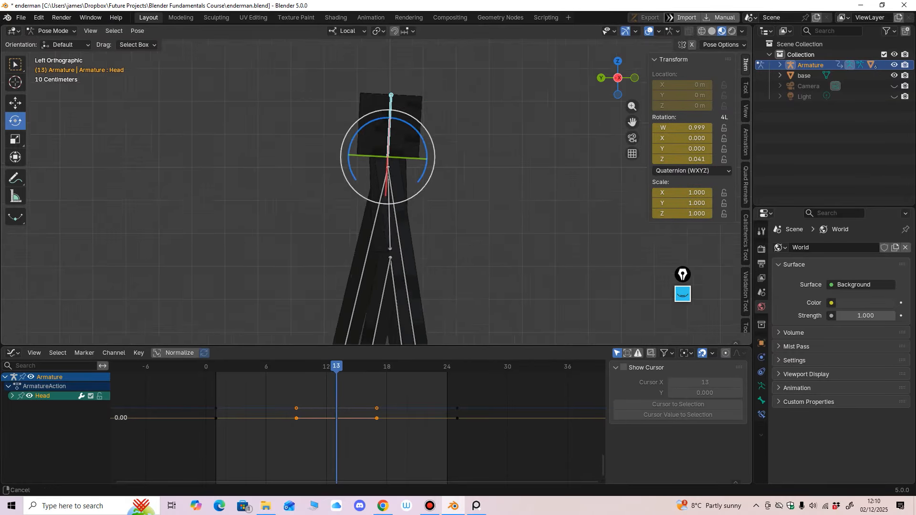
{"action": "left_click_drag", "start_coordinate": [421, 128], "coordinate": [422, 129]}
{"action": "middle_click_drag", "start_coordinate": [375, 439], "coordinate": [355, 381], "text": "ctrl"}
{"action": "middle_click_drag", "start_coordinate": [355, 382], "coordinate": [356, 425]}
{"action": "left_click_drag", "start_coordinate": [355, 345], "coordinate": [356, 288]}
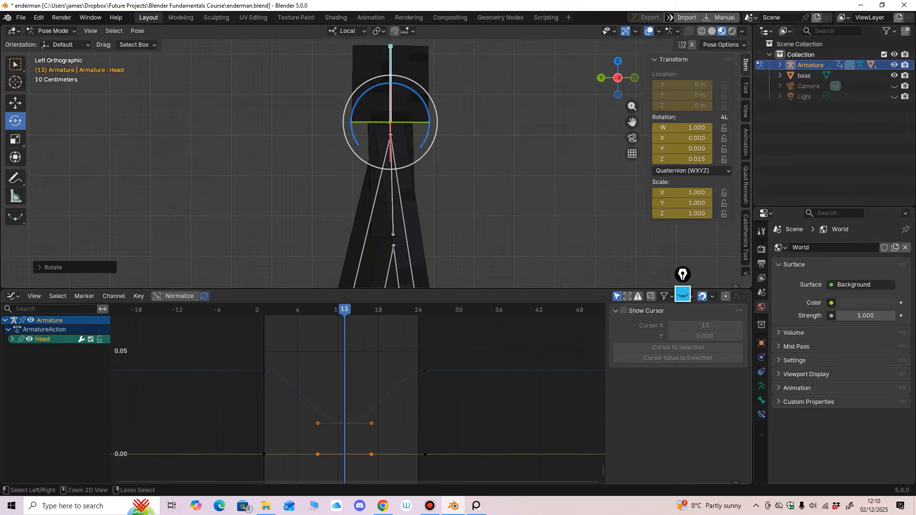
Play the walk from the first frame and check the head's nodding motion from the front and side
{"action": "key", "text": "shift+Left"}
{"action": "key", "text": "space"}
{"action": "scroll", "coordinate": [367, 205], "scroll_direction": "down", "scroll_amount": 3}
{"action": "middle_click_drag", "start_coordinate": [367, 205], "coordinate": [409, 204]}
{"action": "scroll", "coordinate": [412, 208], "scroll_direction": "down", "scroll_amount": 2}
{"action": "key", "text": "ctrl+KP_3"}
{"action": "scroll", "coordinate": [409, 204], "scroll_direction": "up", "scroll_amount": 1}
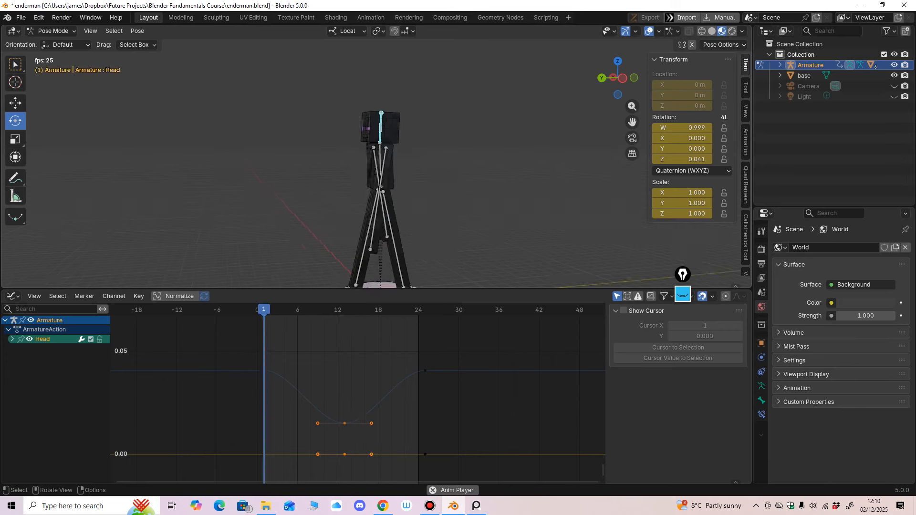
Move the Head bone's middle Z rotation keyframe to frame 14 and lengthen both of its handles
{"action": "key", "text": "space"}
{"action": "left_click_drag", "start_coordinate": [328, 387], "coordinate": [352, 423]}
{"action": "left_click_drag", "start_coordinate": [377, 423], "coordinate": [384, 424]}
{"action": "left_click_drag", "start_coordinate": [322, 423], "coordinate": [314, 425]}
Review the looping walk with the viewport overlays hidden, and save the file with playback stopped and overlays restored
{"action": "key", "text": "space"}
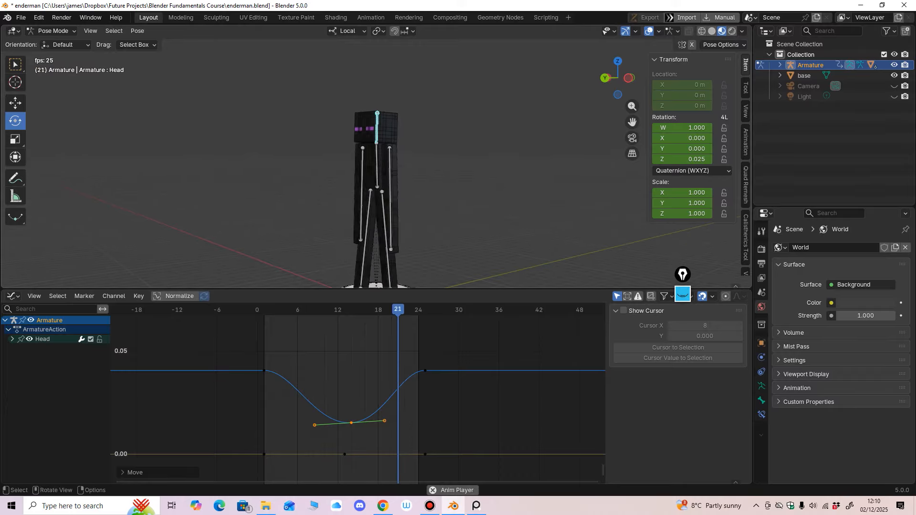
{"action": "key", "text": "shift+alt+z"}
{"action": "mouse_move", "coordinate": [429, 176]}
{"action": "middle_mouse_down"}
{"action": "mouse_move", "coordinate": [568, 176]}
{"action": "mouse_move", "coordinate": [460, 177]}
{"action": "mouse_move", "coordinate": [450, 193]}
{"action": "mouse_move", "coordinate": [443, 179]}
{"action": "mouse_move", "coordinate": [436, 187]}
{"action": "mouse_move", "coordinate": [426, 160]}
{"action": "middle_mouse_up"}
{"action": "scroll", "coordinate": [460, 177], "scroll_direction": "down", "scroll_amount": 2}
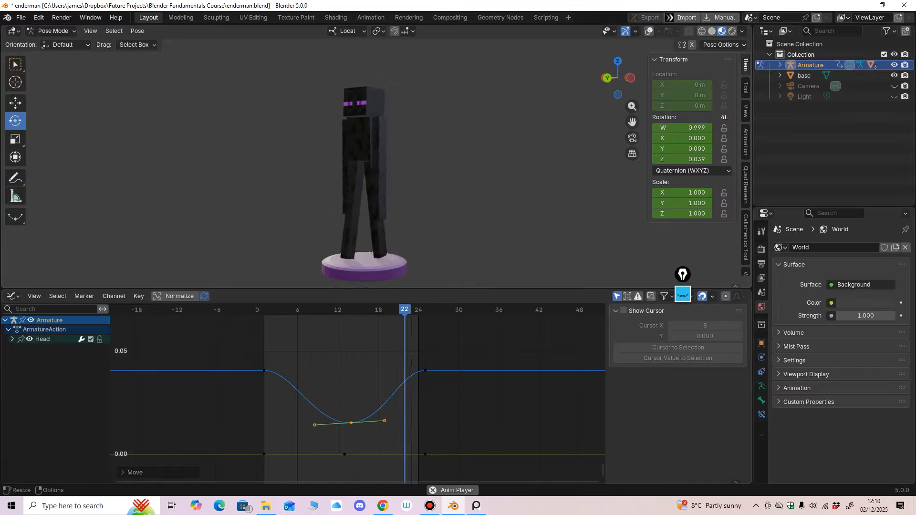
{"action": "left_click_drag", "start_coordinate": [363, 289], "coordinate": [363, 314]}
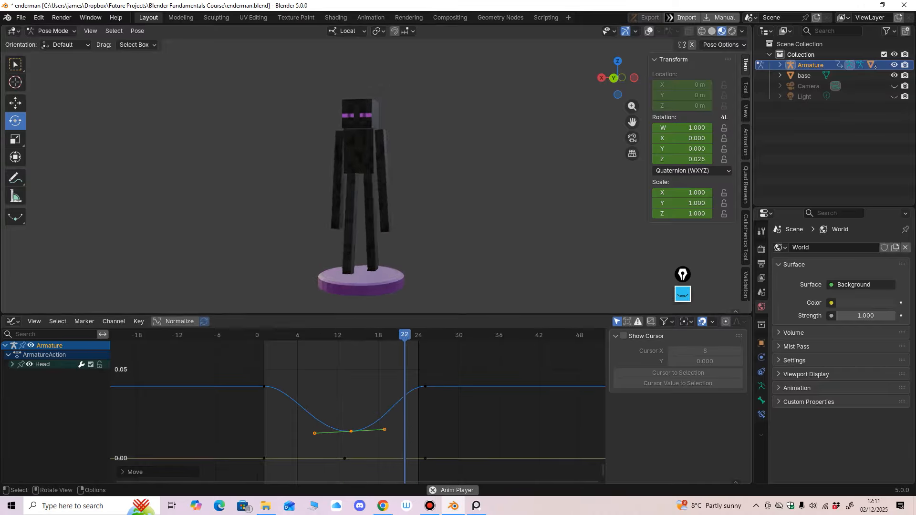
{"action": "key", "text": "Escape"}
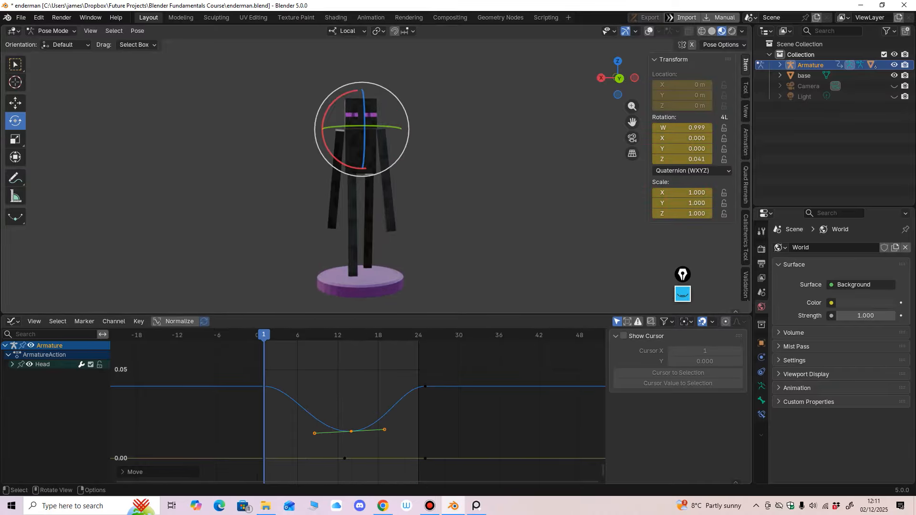
{"action": "key", "text": "ctrl+s"}
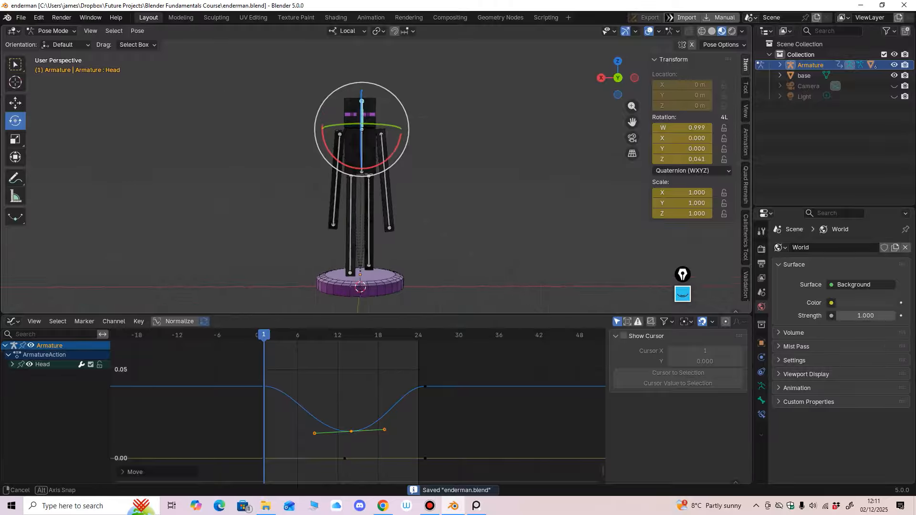
Switch the armature from Pose Mode to Object Mode with the Enderman's head and shoulders framed from the front
{"action": "key", "text": "ctrl+KP_1"}
{"action": "middle_click_drag", "start_coordinate": [430, 182], "coordinate": [432, 206]}
{"action": "scroll", "coordinate": [431, 206], "scroll_direction": "up", "scroll_amount": 2}
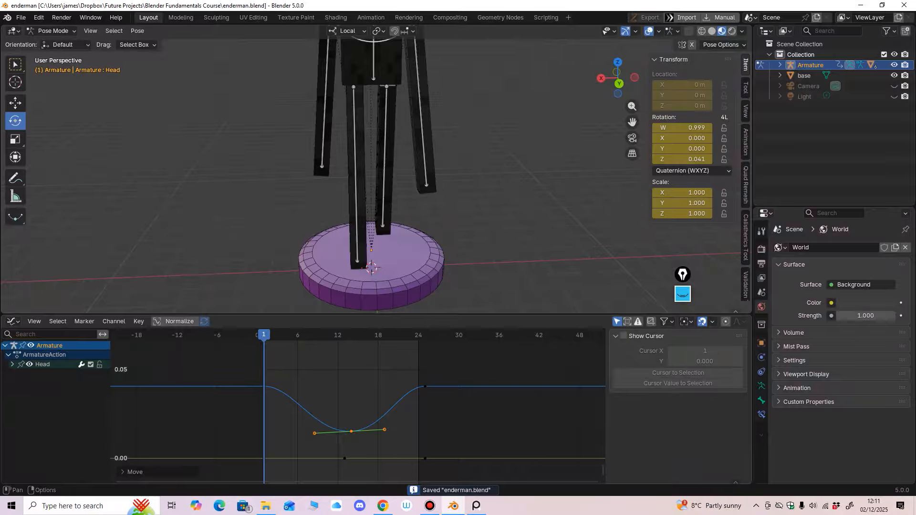
{"action": "left_click_drag", "start_coordinate": [363, 314], "coordinate": [362, 352]}
{"action": "middle_click_drag", "start_coordinate": [392, 210], "coordinate": [381, 359], "text": "shift"}
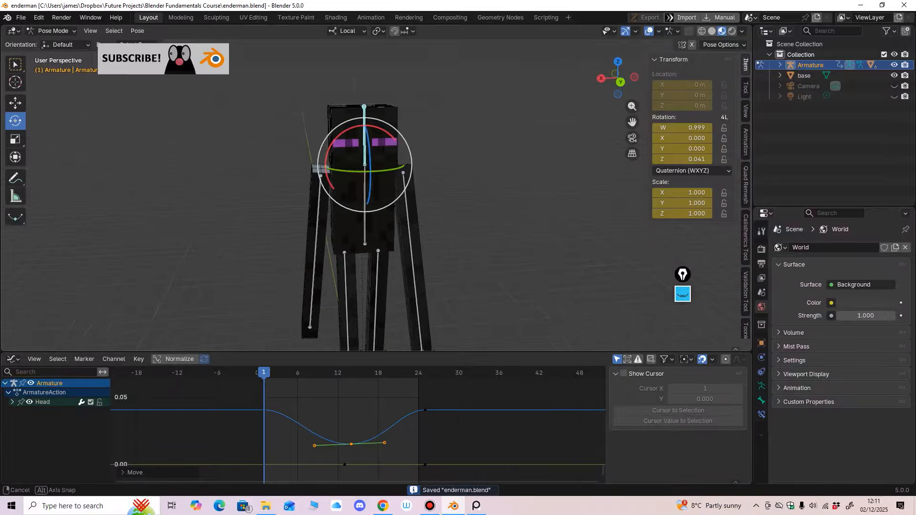
{"action": "scroll", "coordinate": [367, 215], "scroll_direction": "up", "scroll_amount": 4}
{"action": "left_click", "coordinate": [54, 31]}
{"action": "left_click", "coordinate": [56, 44]}
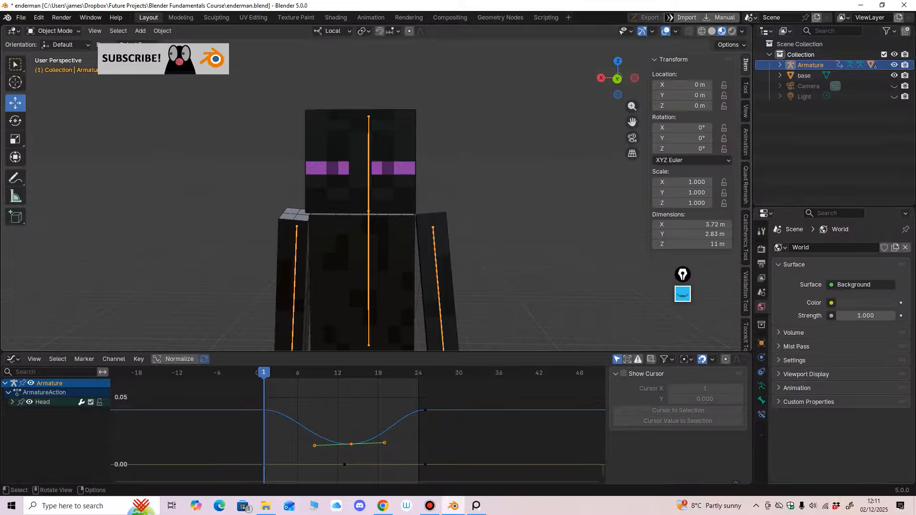
Select the Enderman's head and copy the base color hex #D300E7FF of its eyes material
{"action": "left_click", "coordinate": [350, 143]}
{"action": "middle_click_drag", "start_coordinate": [350, 143], "coordinate": [341, 180]}
{"action": "scroll", "coordinate": [368, 150], "scroll_direction": "up", "scroll_amount": 3}
{"action": "scroll", "coordinate": [345, 184], "scroll_direction": "up", "scroll_amount": 1}
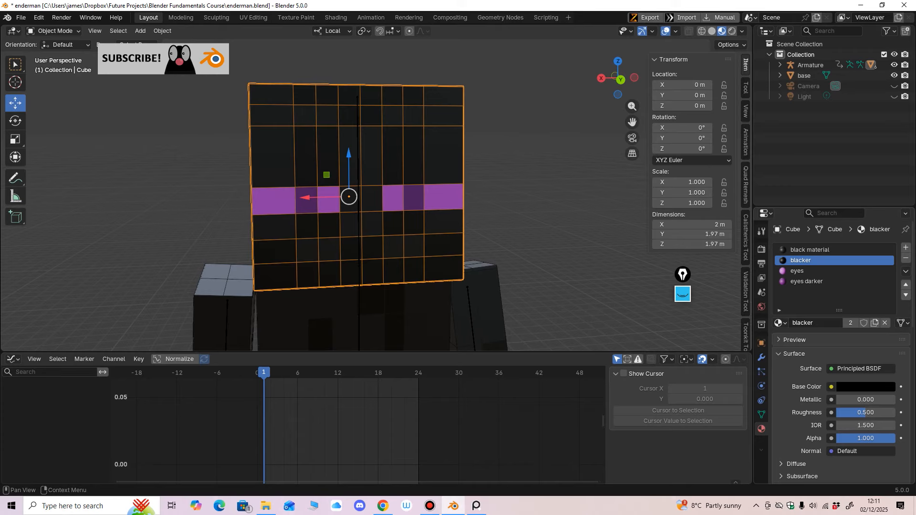
{"action": "middle_click_drag", "start_coordinate": [341, 180], "coordinate": [337, 178]}
{"action": "scroll", "coordinate": [337, 178], "scroll_direction": "up", "scroll_amount": 1}
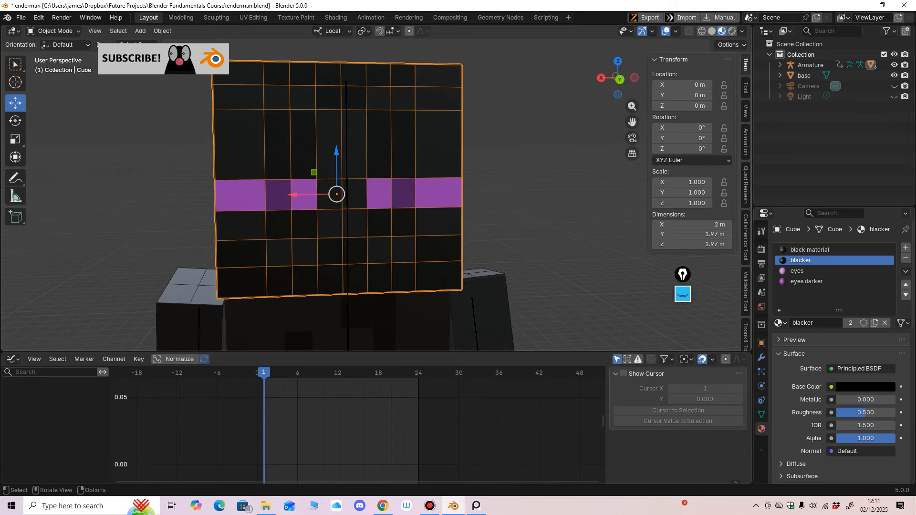
{"action": "left_click", "coordinate": [819, 272]}
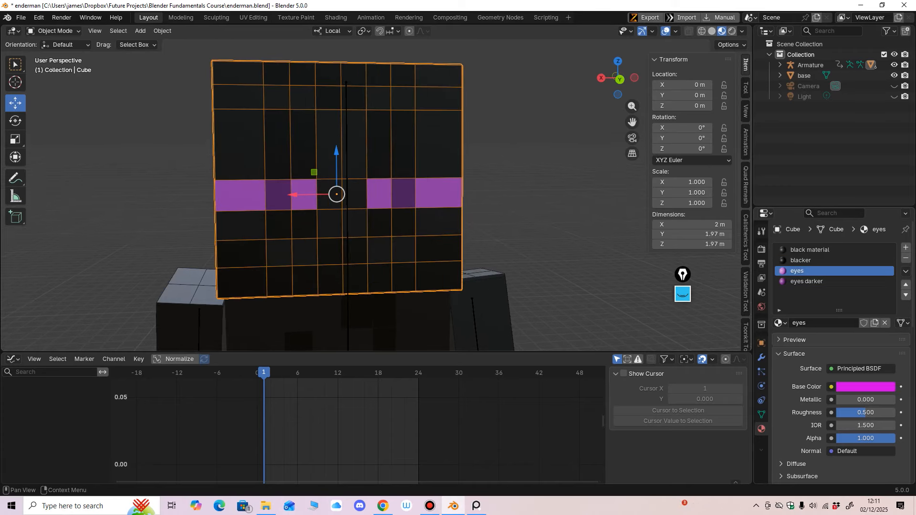
{"action": "left_click", "coordinate": [859, 387]}
{"action": "left_click", "coordinate": [844, 371]}
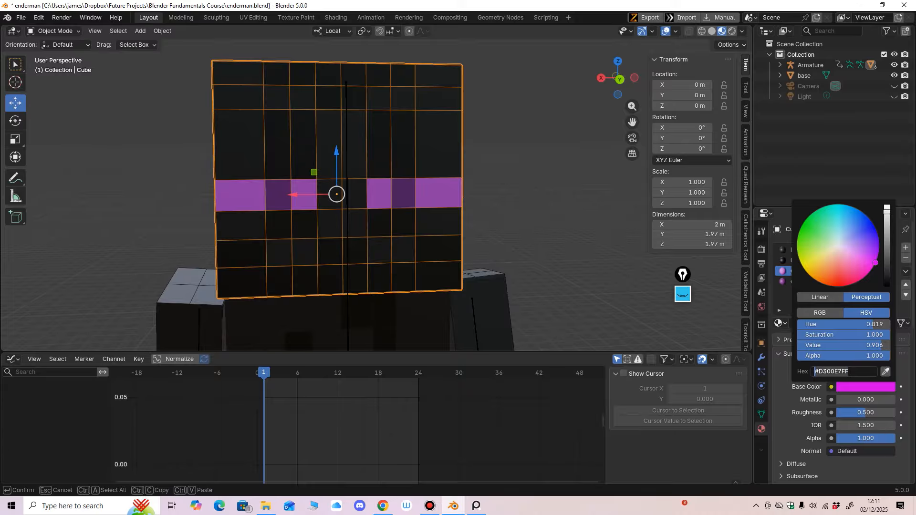
{"action": "key", "text": "Return"}
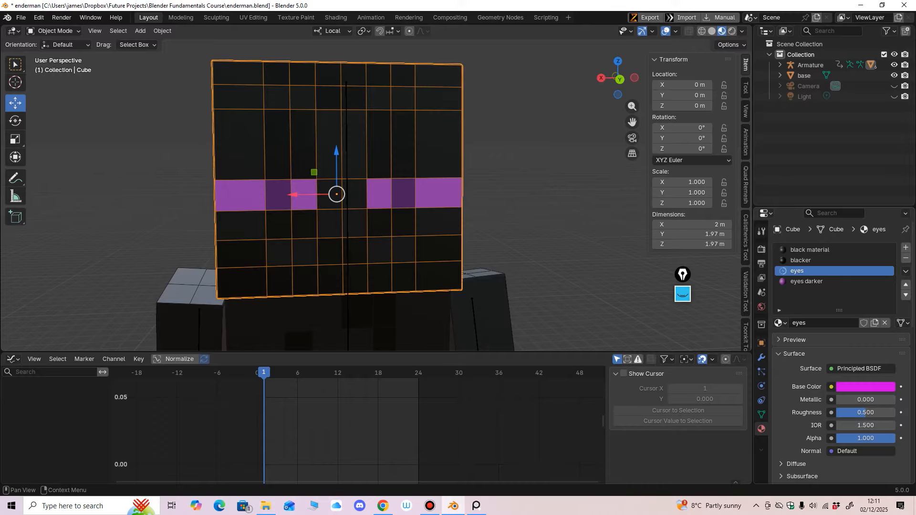
Paste #D300E7FF as the eyes material's emission color and set the emission strength to 0.1
{"action": "scroll", "coordinate": [842, 350], "scroll_direction": "down", "scroll_amount": 7}
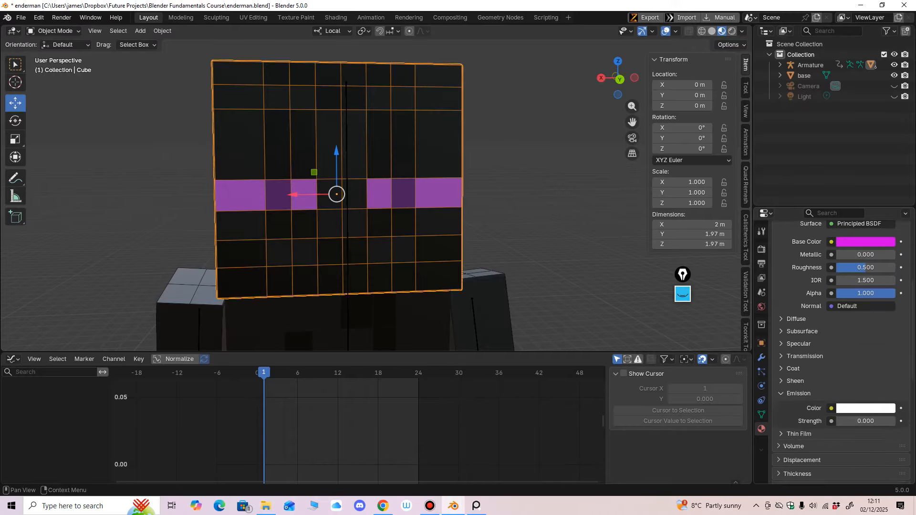
{"action": "scroll", "coordinate": [841, 351], "scroll_direction": "down", "scroll_amount": 3}
{"action": "left_click", "coordinate": [866, 348]}
{"action": "left_click", "coordinate": [844, 333]}
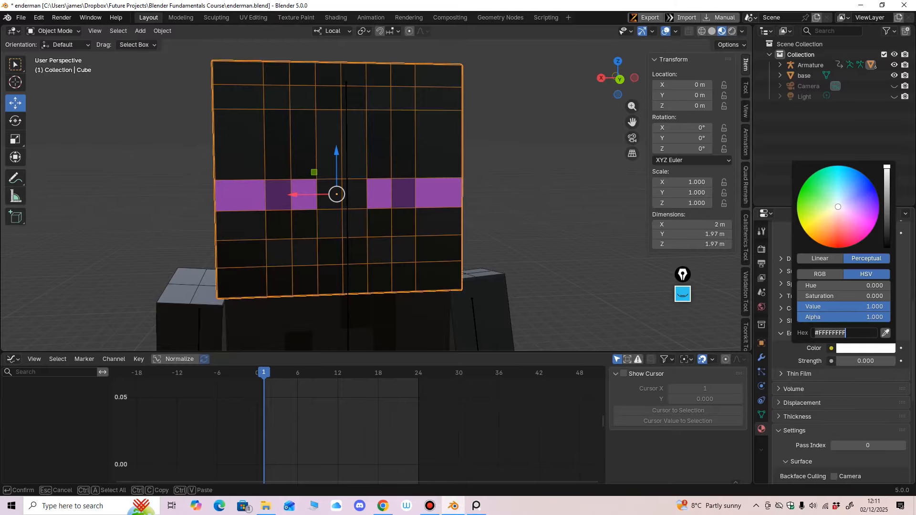
{"action": "key", "text": "Return"}
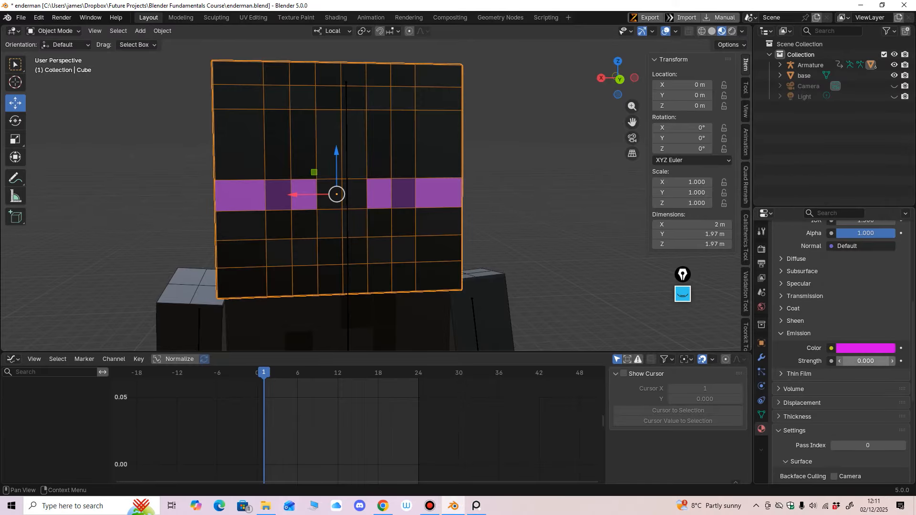
{"action": "mouse_move", "coordinate": [866, 361]}
{"action": "left_mouse_down"}
{"action": "mouse_move", "coordinate": [888, 362]}
{"action": "mouse_move", "coordinate": [870, 361]}
{"action": "left_mouse_up"}
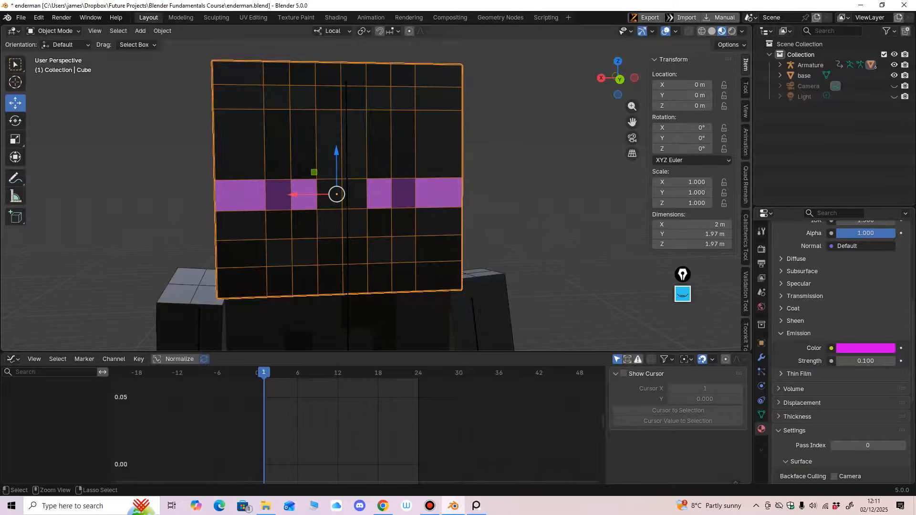
Select the round base under the Enderman and enter Edit Mode on it with face selection active
{"action": "left_click_drag", "start_coordinate": [632, 106], "coordinate": [632, 200]}
{"action": "middle_click_drag", "start_coordinate": [372, 286], "coordinate": [370, 124], "text": "shift"}
{"action": "middle_click_drag", "start_coordinate": [372, 215], "coordinate": [366, 139], "text": "shift"}
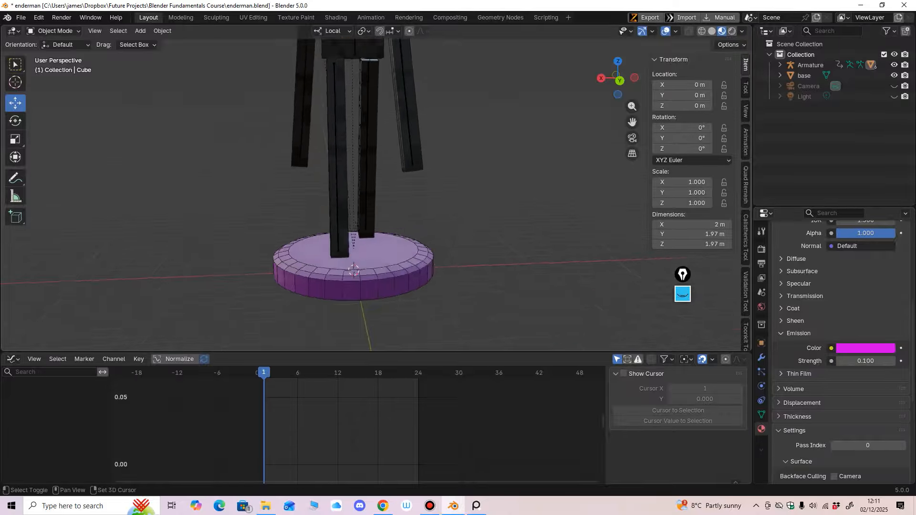
{"action": "middle_click_drag", "start_coordinate": [367, 215], "coordinate": [377, 160], "text": "shift"}
{"action": "scroll", "coordinate": [378, 160], "scroll_direction": "up", "scroll_amount": 3}
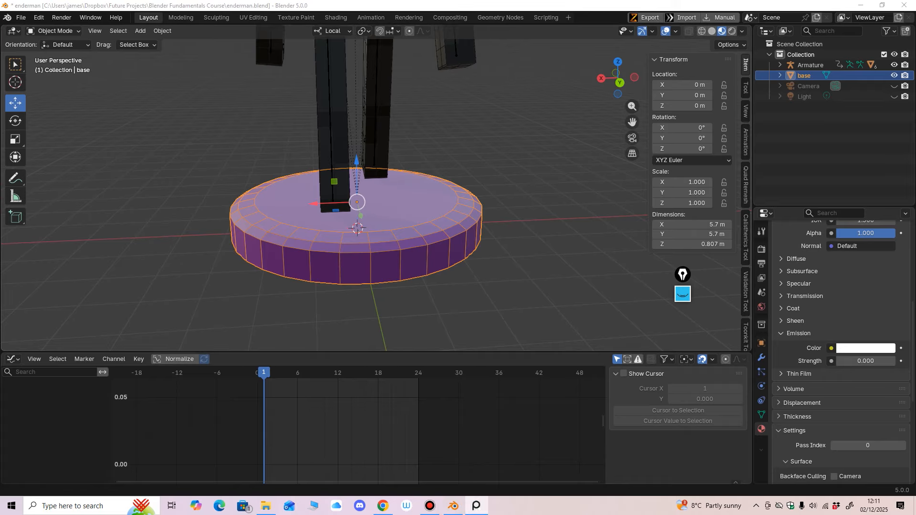
{"action": "mouse_move", "coordinate": [429, 191]}
{"action": "middle_mouse_down"}
{"action": "mouse_move", "coordinate": [429, 177]}
{"action": "mouse_move", "coordinate": [430, 200]}
{"action": "middle_mouse_up"}
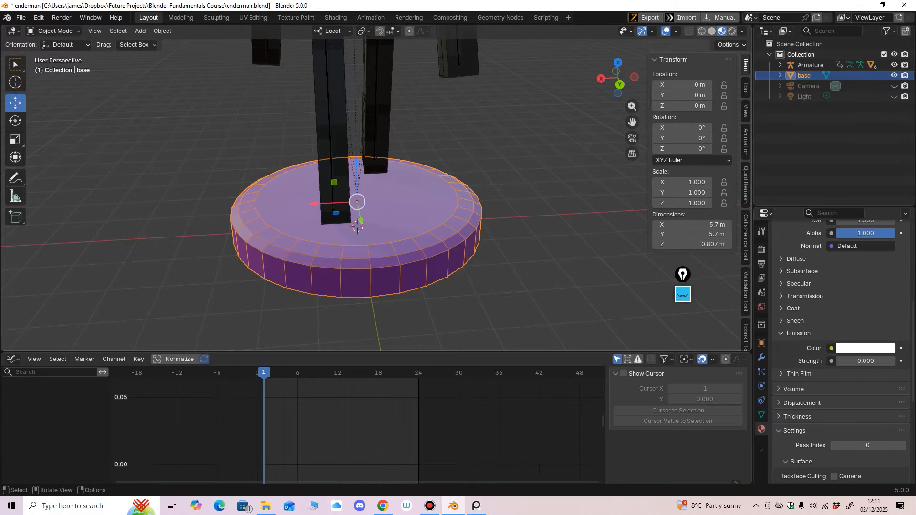
{"action": "mouse_move", "coordinate": [429, 190]}
{"action": "middle_mouse_down"}
{"action": "mouse_move", "coordinate": [421, 188]}
{"action": "mouse_move", "coordinate": [437, 206]}
{"action": "mouse_move", "coordinate": [420, 197]}
{"action": "middle_mouse_up"}
{"action": "left_click", "coordinate": [52, 31]}
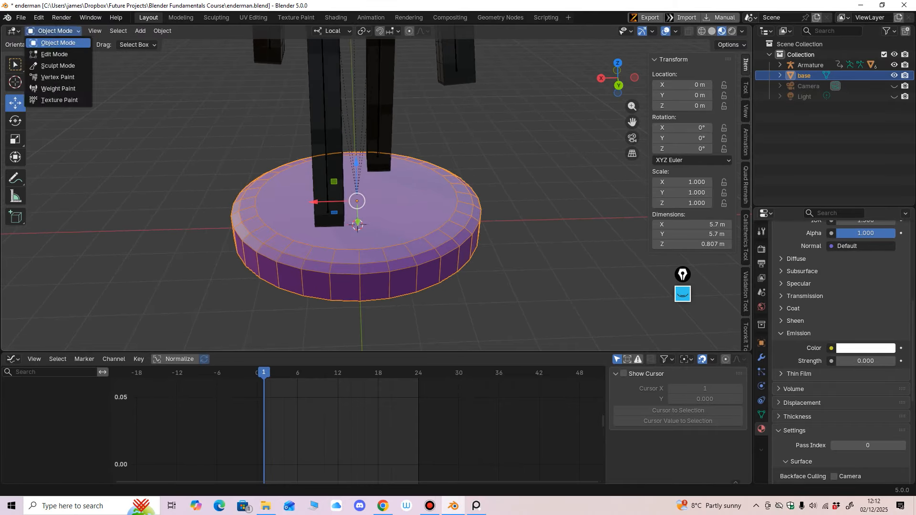
{"action": "left_click", "coordinate": [53, 42]}
{"action": "key", "text": "3"}
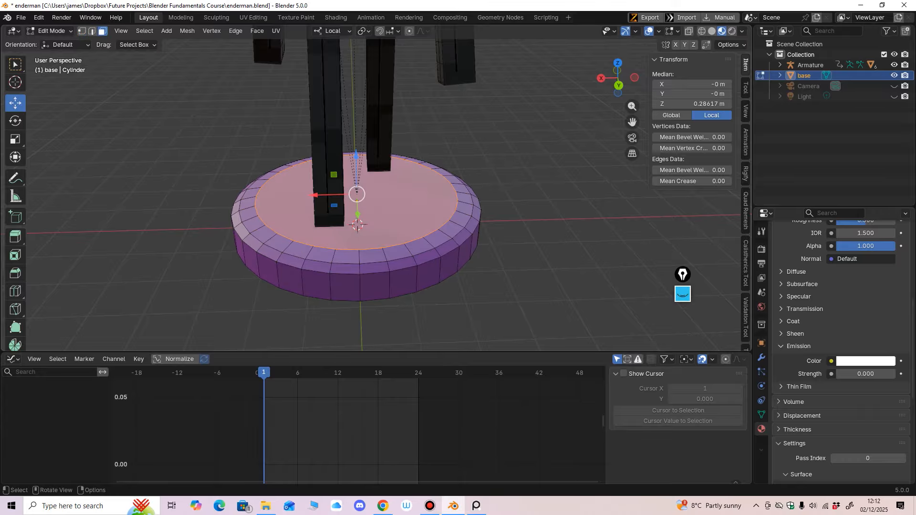
Select the faces along the front of the base's upper bevel one by one
{"action": "left_click", "coordinate": [299, 250]}
{"action": "left_click", "coordinate": [320, 254], "text": "shift"}
{"action": "left_click", "coordinate": [346, 257], "text": "shift"}
{"action": "left_click", "coordinate": [372, 256], "text": "shift"}
{"action": "left_click", "coordinate": [398, 253], "text": "shift"}
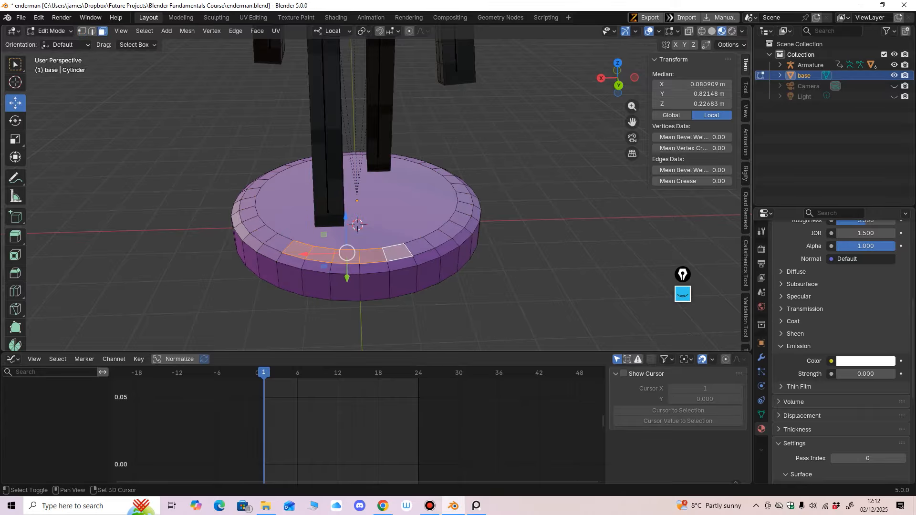
{"action": "left_click", "coordinate": [421, 249], "text": "shift"}
{"action": "middle_click_drag", "start_coordinate": [420, 248], "coordinate": [411, 247]}
{"action": "middle_click_drag", "start_coordinate": [345, 249], "coordinate": [324, 249]}
{"action": "left_click", "coordinate": [385, 256], "text": "shift"}
{"action": "left_click", "coordinate": [400, 252], "text": "shift"}
{"action": "middle_click_drag", "start_coordinate": [401, 252], "coordinate": [439, 279]}
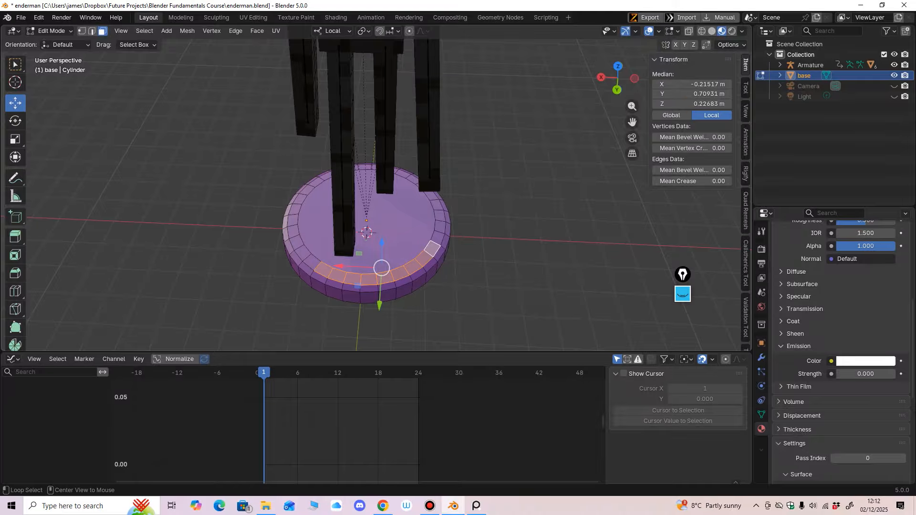
Select the full ring of faces on the base's upper bevel as a face loop
{"action": "left_click", "coordinate": [320, 277], "text": "alt"}
{"action": "left_click", "coordinate": [323, 271], "text": "alt"}
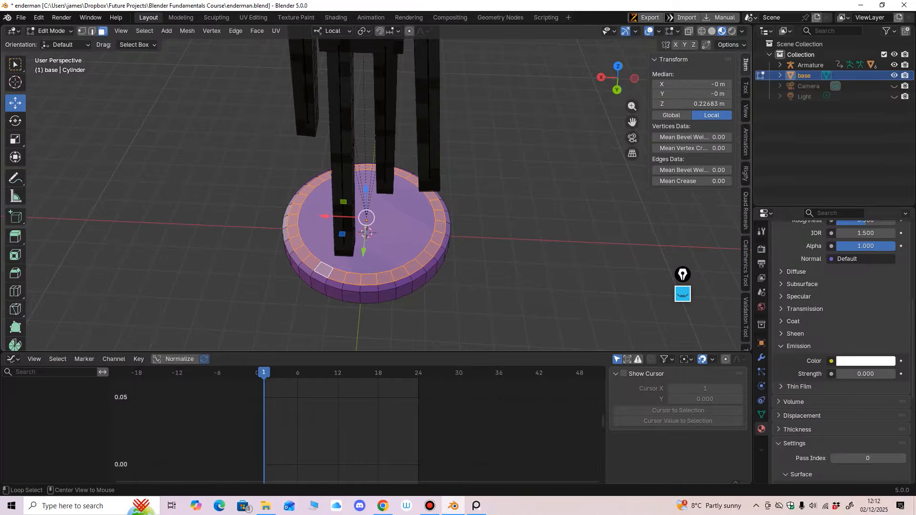
{"action": "scroll", "coordinate": [323, 270], "scroll_direction": "up", "scroll_amount": 2}
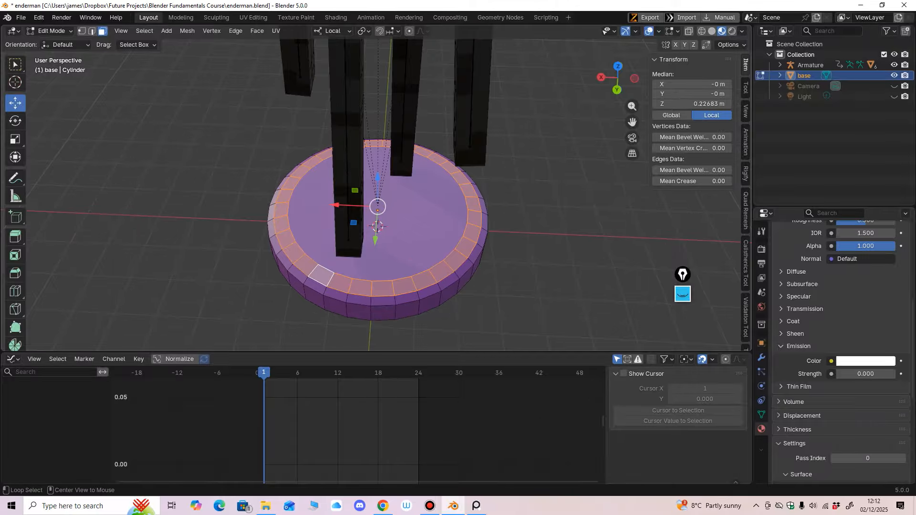
{"action": "middle_click_drag", "start_coordinate": [322, 270], "coordinate": [365, 276]}
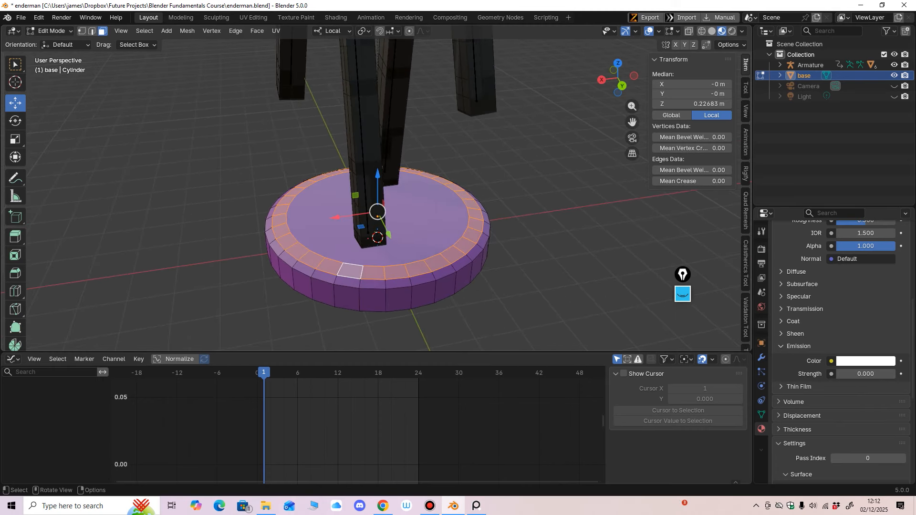
{"action": "left_click", "coordinate": [187, 31]}
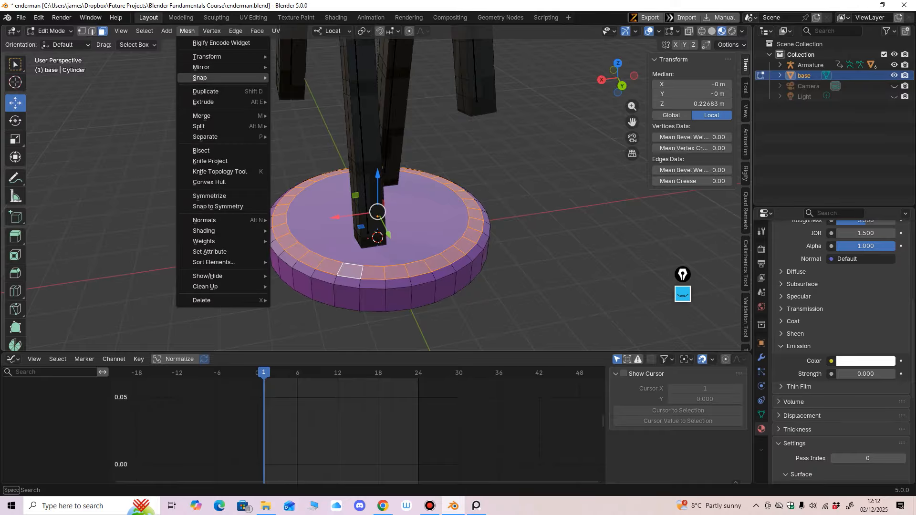
{"action": "left_click", "coordinate": [235, 31]}
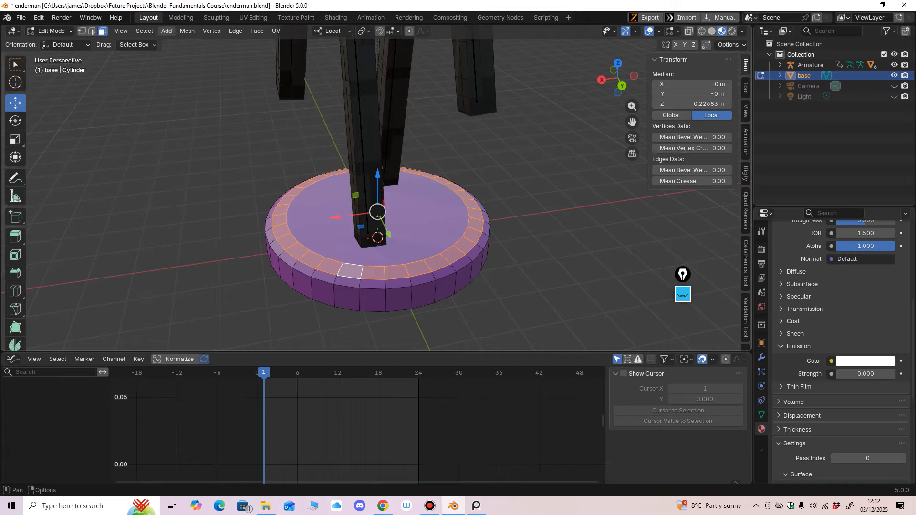
{"action": "left_click", "coordinate": [257, 31]}
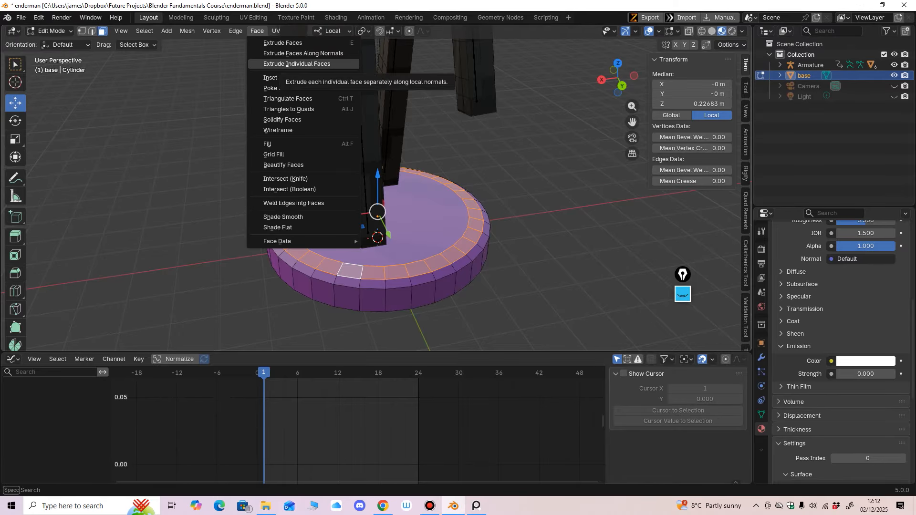
{"action": "middle_click_drag", "start_coordinate": [425, 167], "coordinate": [412, 164]}
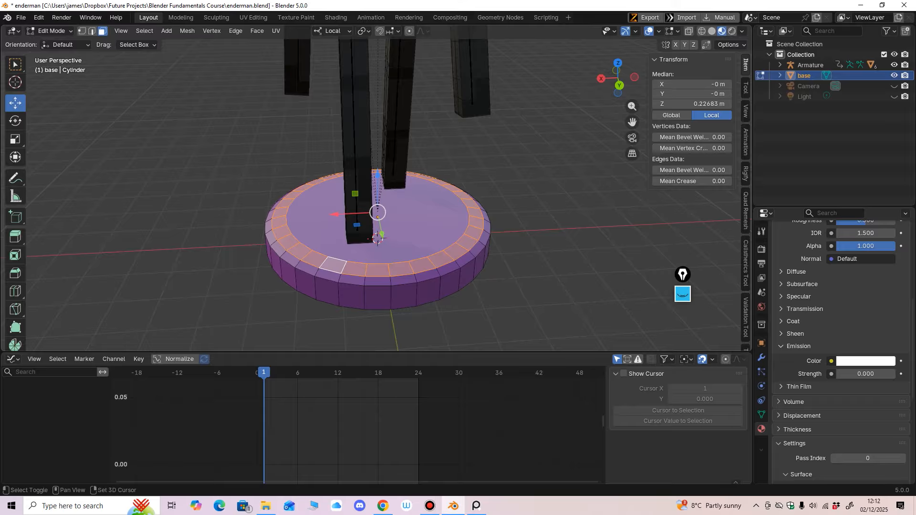
Duplicate the selected ring of faces in place and raise the copy about 0.77 m above the base
{"action": "key", "text": "shift+d"}
{"action": "key", "text": "Escape"}
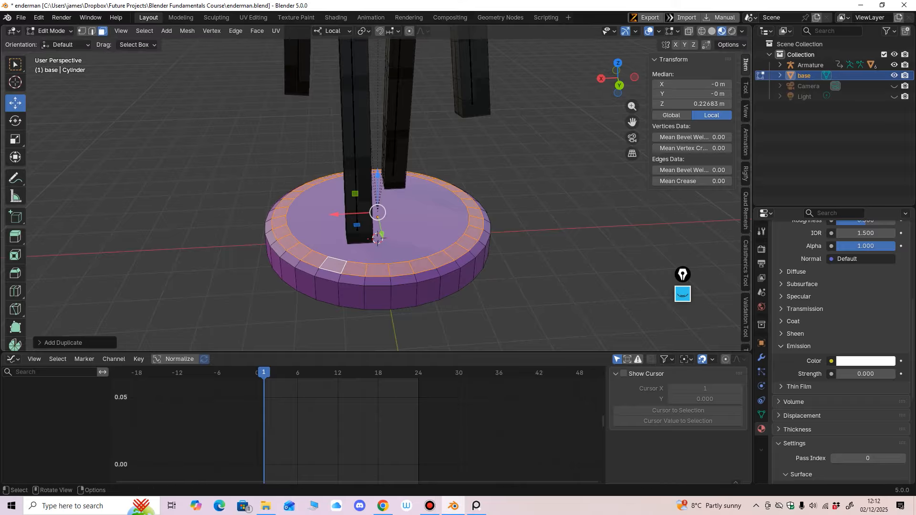
{"action": "left_click_drag", "start_coordinate": [377, 175], "coordinate": [377, 153]}
{"action": "middle_click_drag", "start_coordinate": [377, 152], "coordinate": [419, 135]}
{"action": "scroll", "coordinate": [413, 186], "scroll_direction": "up", "scroll_amount": 1}
{"action": "middle_click_drag", "start_coordinate": [418, 181], "coordinate": [391, 179]}
Extrude the raised ring down toward the base to form a thick rim, and return to Object Mode
{"action": "left_click", "coordinate": [15, 236]}
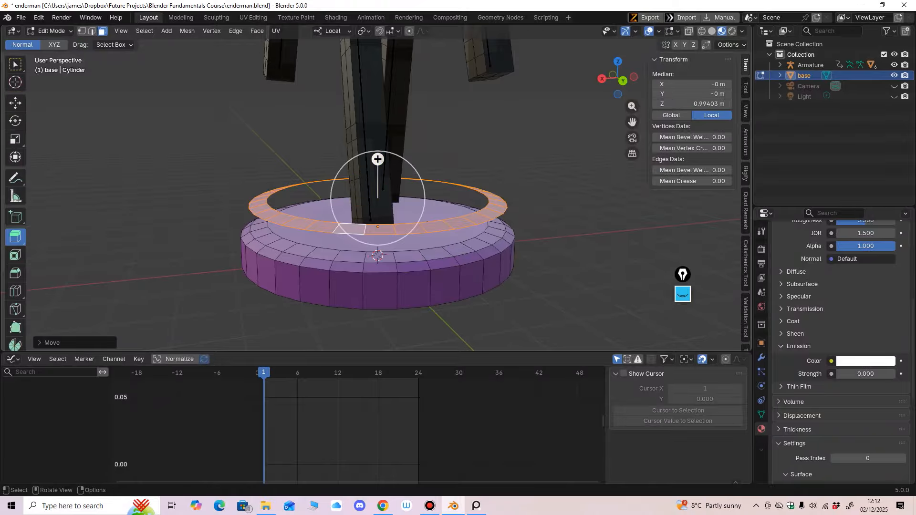
{"action": "left_click_drag", "start_coordinate": [378, 159], "coordinate": [378, 185]}
{"action": "middle_click_drag", "start_coordinate": [377, 185], "coordinate": [388, 229]}
{"action": "left_click", "coordinate": [52, 31]}
{"action": "left_click", "coordinate": [58, 42]}
Try raising the whole base object about 0.43 m along Z, and undo the move
{"action": "scroll", "coordinate": [377, 195], "scroll_direction": "down", "scroll_amount": 3}
{"action": "scroll", "coordinate": [408, 194], "scroll_direction": "down", "scroll_amount": 2}
{"action": "left_click_drag", "start_coordinate": [356, 201], "coordinate": [356, 200]}
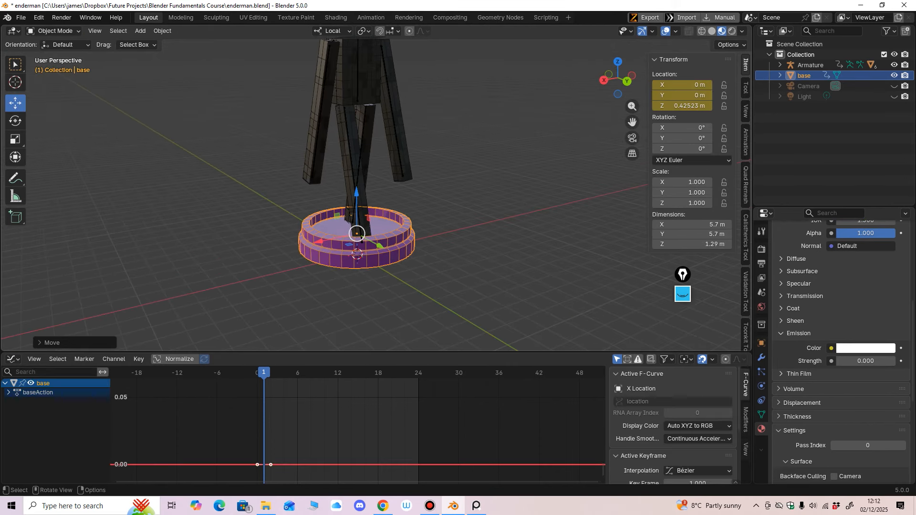
{"action": "key", "text": "ctrl+z"}
{"action": "mouse_move", "coordinate": [357, 200]}
{"action": "middle_mouse_down"}
{"action": "mouse_move", "coordinate": [370, 170]}
{"action": "mouse_move", "coordinate": [351, 199]}
{"action": "middle_mouse_up"}
{"action": "scroll", "coordinate": [351, 200], "scroll_direction": "up", "scroll_amount": 2}
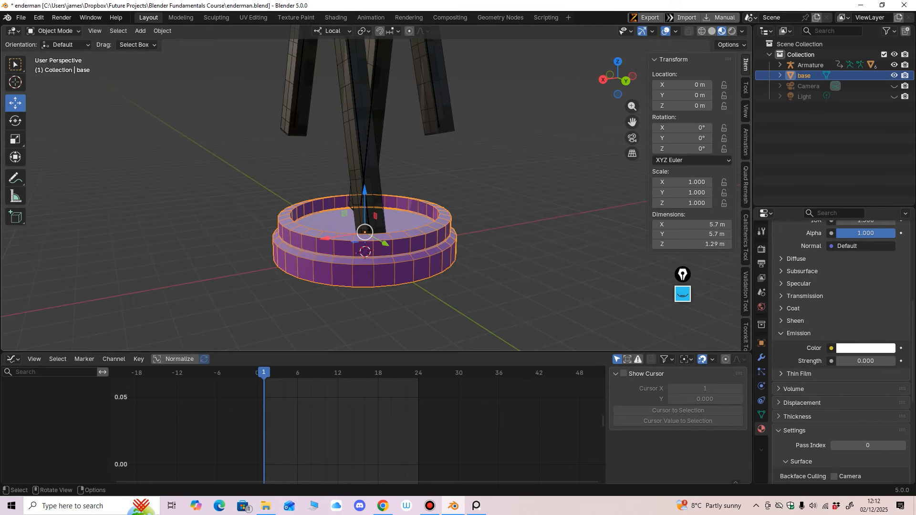
Switch the Graph Editor area to the Timeline and shrink it so the viewport shows the whole Enderman on its base
{"action": "left_click", "coordinate": [13, 359]}
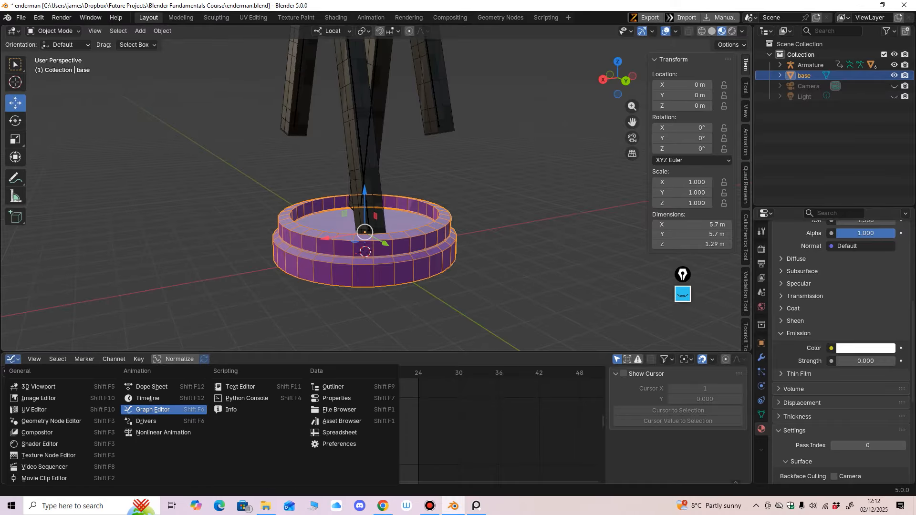
{"action": "left_click", "coordinate": [13, 359]}
{"action": "left_click", "coordinate": [164, 398]}
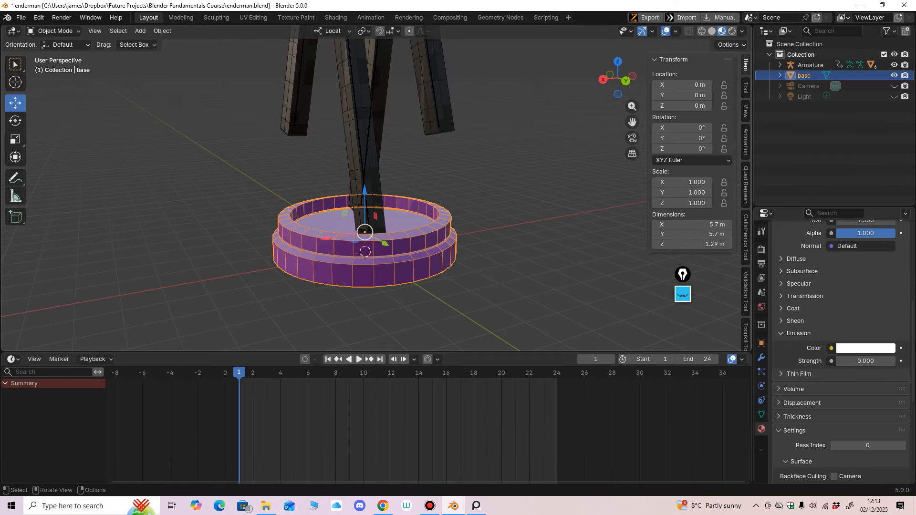
{"action": "scroll", "coordinate": [376, 191], "scroll_direction": "down", "scroll_amount": 3}
{"action": "middle_click_drag", "start_coordinate": [377, 186], "coordinate": [365, 272], "text": "shift"}
{"action": "middle_click_drag", "start_coordinate": [405, 215], "coordinate": [317, 214]}
{"action": "left_click_drag", "start_coordinate": [344, 352], "coordinate": [343, 402]}
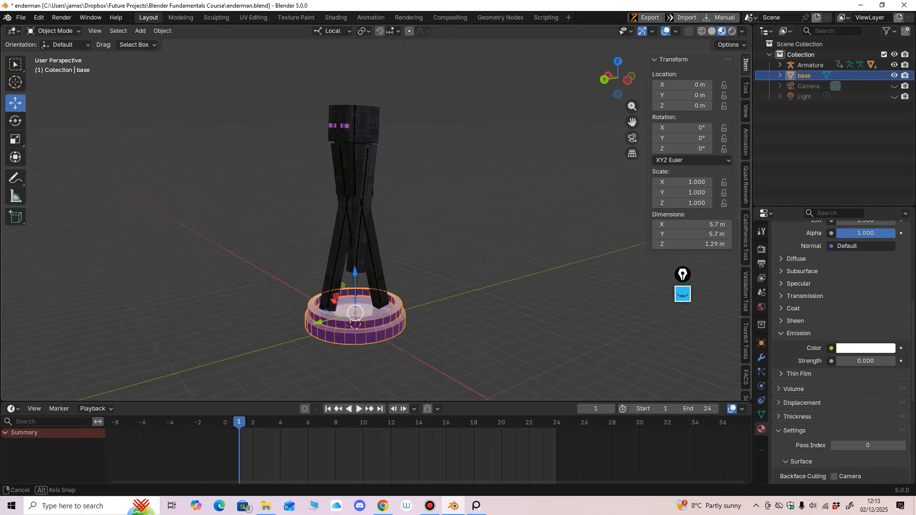
{"action": "middle_click_drag", "start_coordinate": [343, 267], "coordinate": [451, 264]}
{"action": "scroll", "coordinate": [429, 262], "scroll_direction": "up", "scroll_amount": 3}
{"action": "scroll", "coordinate": [415, 260], "scroll_direction": "down", "scroll_amount": 2}
{"action": "scroll", "coordinate": [451, 264], "scroll_direction": "up", "scroll_amount": 1}
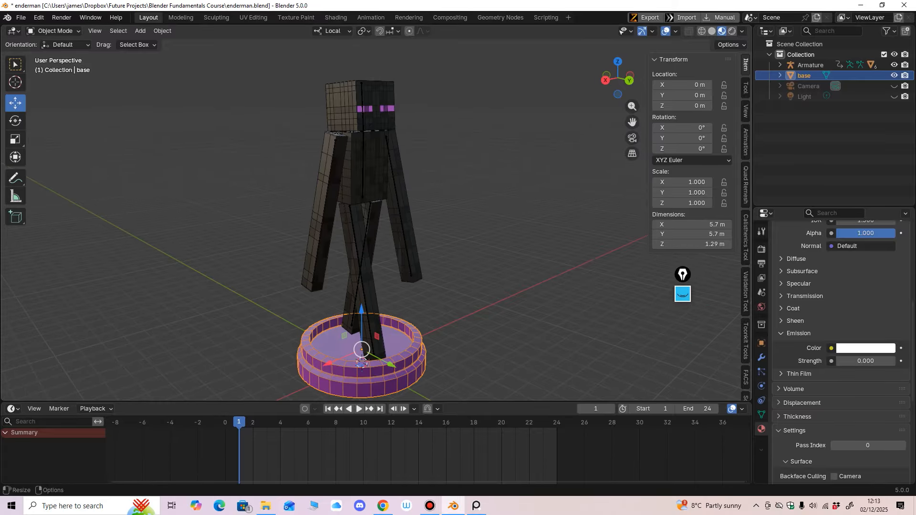
{"action": "middle_click_drag", "start_coordinate": [454, 262], "coordinate": [319, 262]}
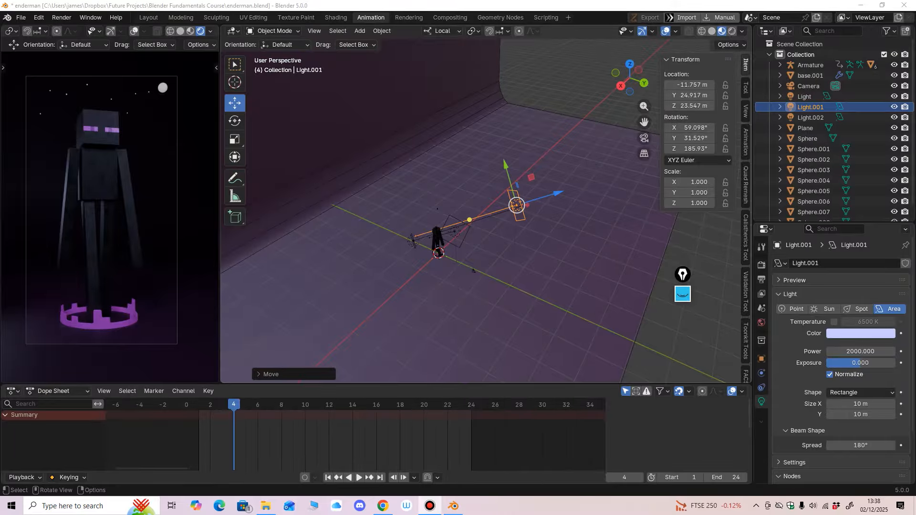
Examine how the area lights are placed around the Enderman in front of the curved backdrop
{"action": "middle_click_drag", "start_coordinate": [496, 267], "coordinate": [481, 198]}
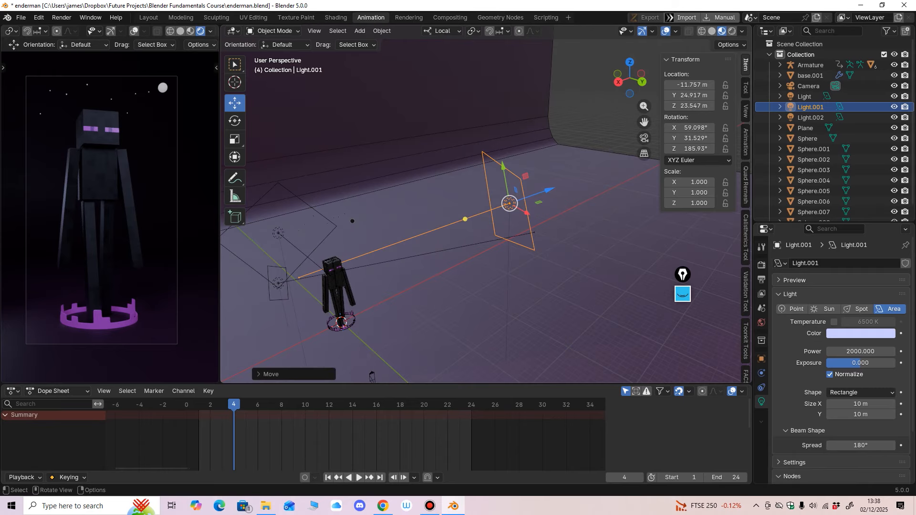
{"action": "middle_click_drag", "start_coordinate": [372, 377], "coordinate": [472, 213]}
{"action": "scroll", "coordinate": [456, 272], "scroll_direction": "down", "scroll_amount": 4}
{"action": "left_click", "coordinate": [481, 279]}
{"action": "left_click_drag", "start_coordinate": [393, 161], "coordinate": [493, 229]}
{"action": "middle_click_drag", "start_coordinate": [492, 230], "coordinate": [475, 232]}
View the material of the backdrop plane and the Emission settings of one of the small star spheres
{"action": "left_click", "coordinate": [466, 228]}
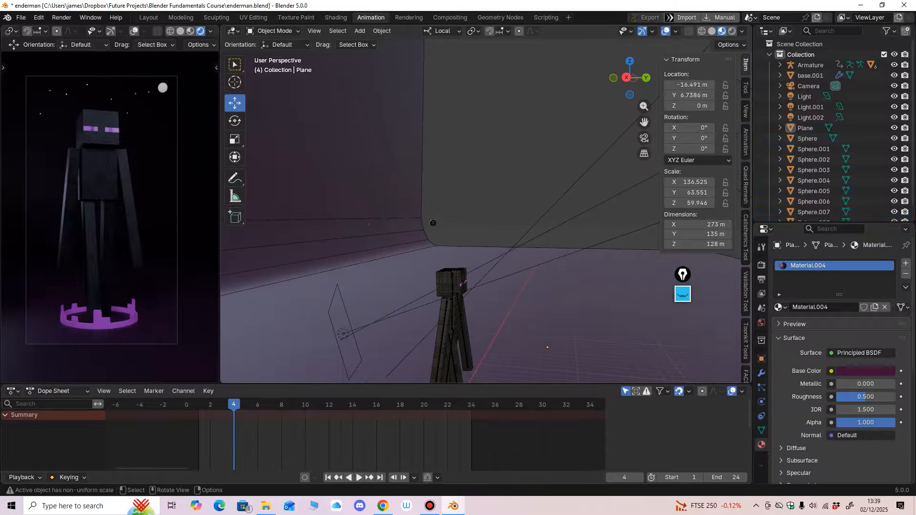
{"action": "left_click", "coordinate": [433, 223]}
{"action": "scroll", "coordinate": [866, 413], "scroll_direction": "down", "scroll_amount": 6}
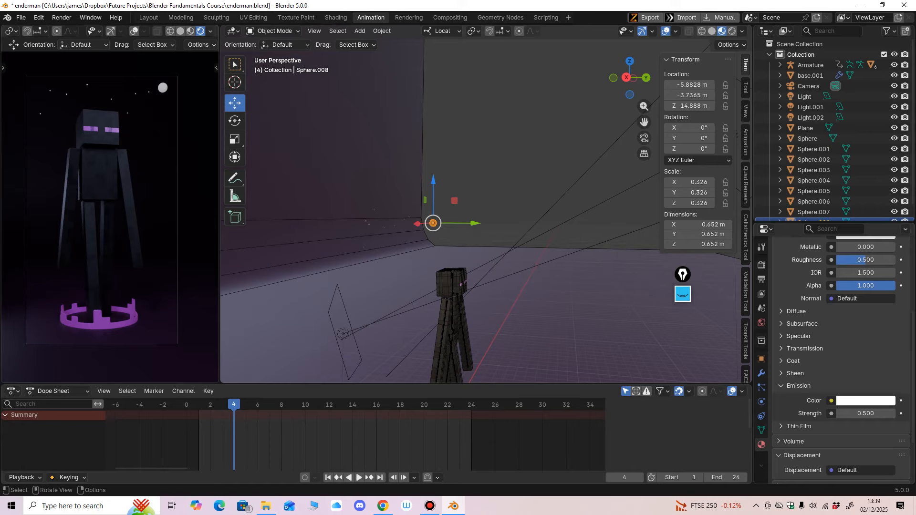
Examine the lights around the Enderman and view the settings of the Light.001 area light
{"action": "middle_click_drag", "start_coordinate": [350, 283], "coordinate": [332, 278]}
{"action": "scroll", "coordinate": [322, 283], "scroll_direction": "up", "scroll_amount": 3}
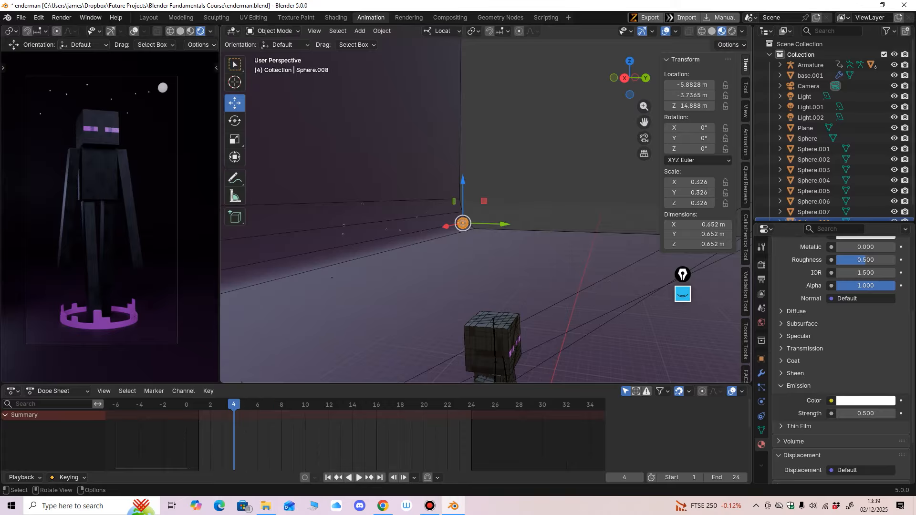
{"action": "middle_click_drag", "start_coordinate": [332, 277], "coordinate": [268, 287]}
{"action": "scroll", "coordinate": [295, 280], "scroll_direction": "down", "scroll_amount": 9}
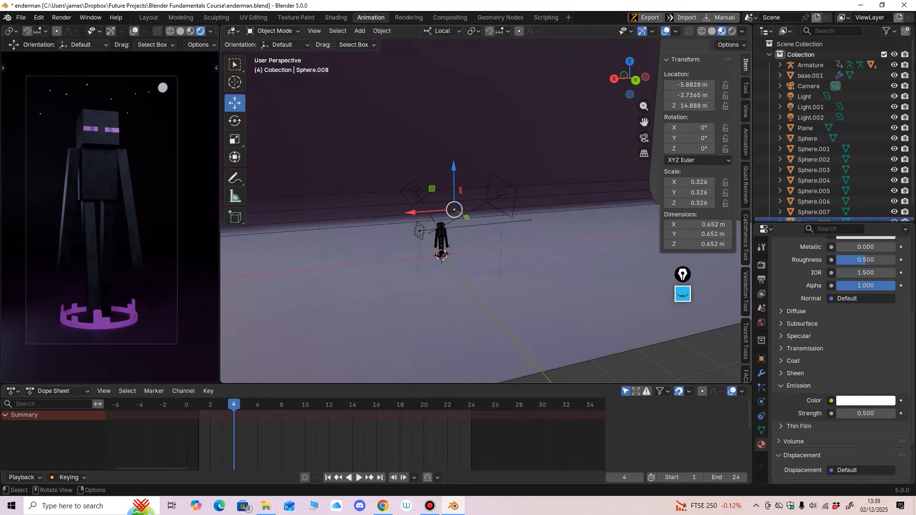
{"action": "left_click", "coordinate": [501, 195]}
{"action": "middle_click_drag", "start_coordinate": [502, 196], "coordinate": [510, 194]}
{"action": "scroll", "coordinate": [842, 334], "scroll_direction": "up", "scroll_amount": 1}
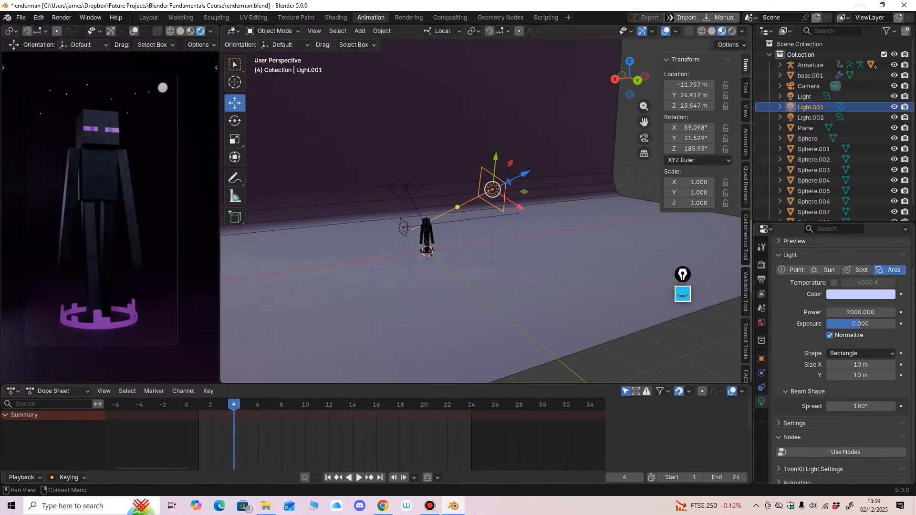
{"action": "middle_click_drag", "start_coordinate": [505, 248], "coordinate": [494, 274]}
{"action": "scroll", "coordinate": [494, 274], "scroll_direction": "up", "scroll_amount": 3}
{"action": "scroll", "coordinate": [494, 274], "scroll_direction": "down", "scroll_amount": 3}
{"action": "middle_click_drag", "start_coordinate": [435, 266], "coordinate": [519, 295]}
Select the glowing ring base under the Enderman's feet and view it up close
{"action": "left_click", "coordinate": [431, 274]}
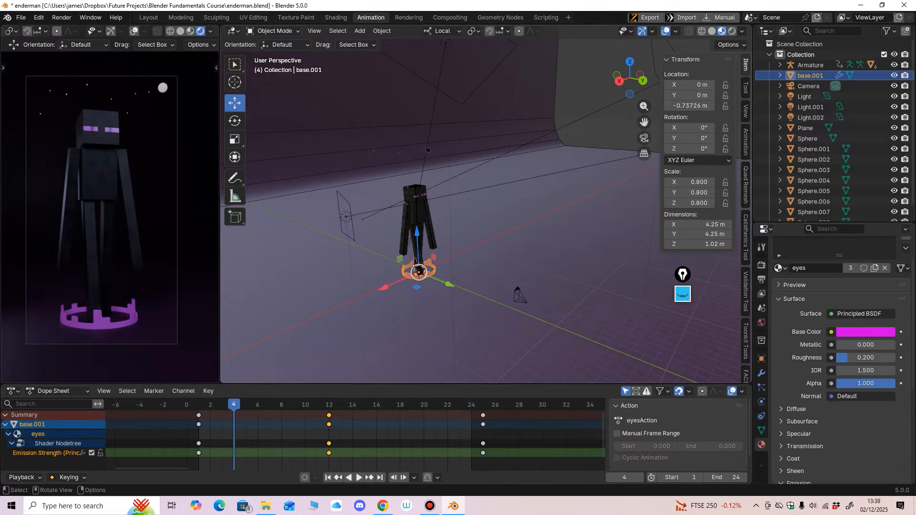
{"action": "middle_click_drag", "start_coordinate": [432, 274], "coordinate": [483, 259]}
{"action": "scroll", "coordinate": [438, 262], "scroll_direction": "up", "scroll_amount": 3}
{"action": "scroll", "coordinate": [496, 294], "scroll_direction": "up", "scroll_amount": 2}
{"action": "middle_click_drag", "start_coordinate": [483, 259], "coordinate": [483, 234], "text": "ctrl"}
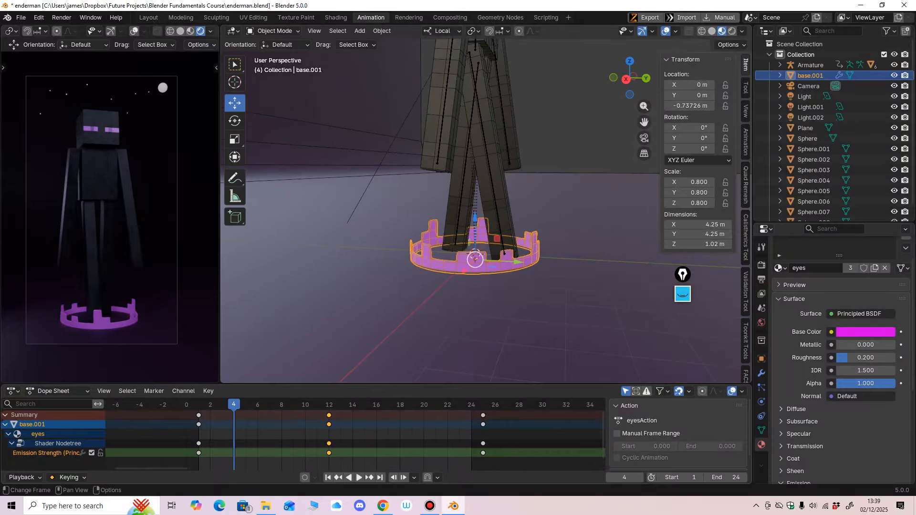
Switch the camera viewport to Material Preview shading and play the walk animation from frame 1
{"action": "key", "text": "shift+Left"}
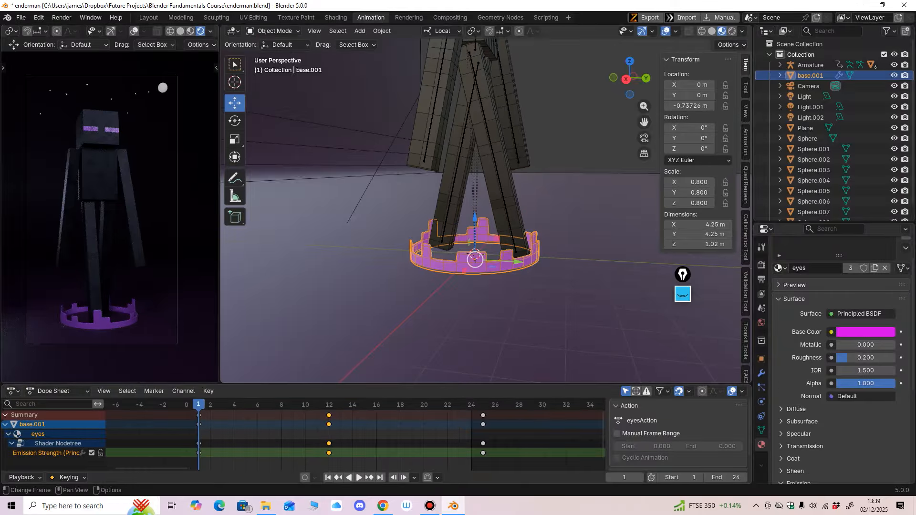
{"action": "left_click", "coordinate": [191, 30]}
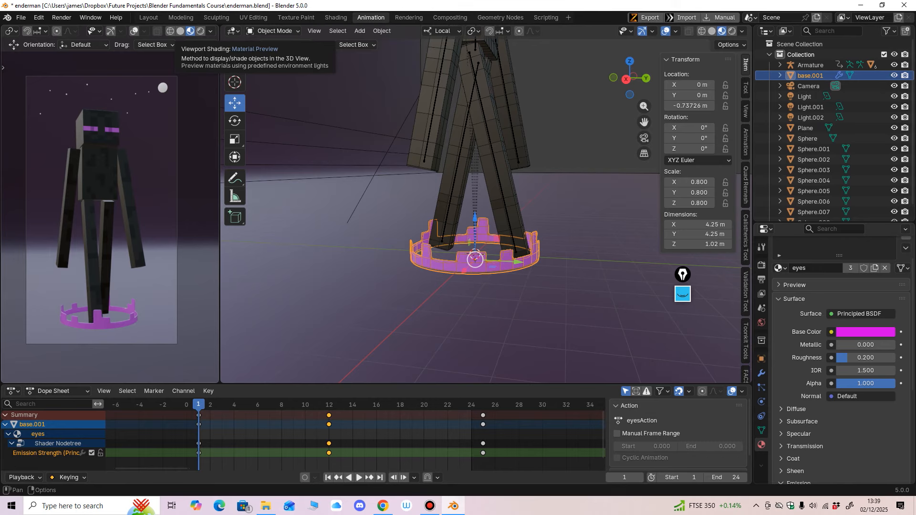
{"action": "mouse_move", "coordinate": [282, 253]}
{"action": "middle_mouse_down"}
{"action": "mouse_move", "coordinate": [268, 260]}
{"action": "mouse_move", "coordinate": [265, 283]}
{"action": "middle_mouse_up"}
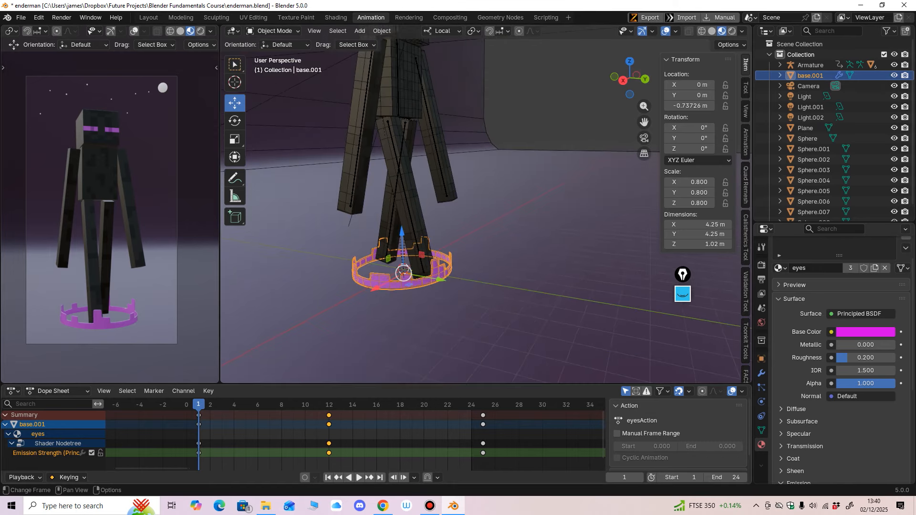
{"action": "key", "text": "space"}
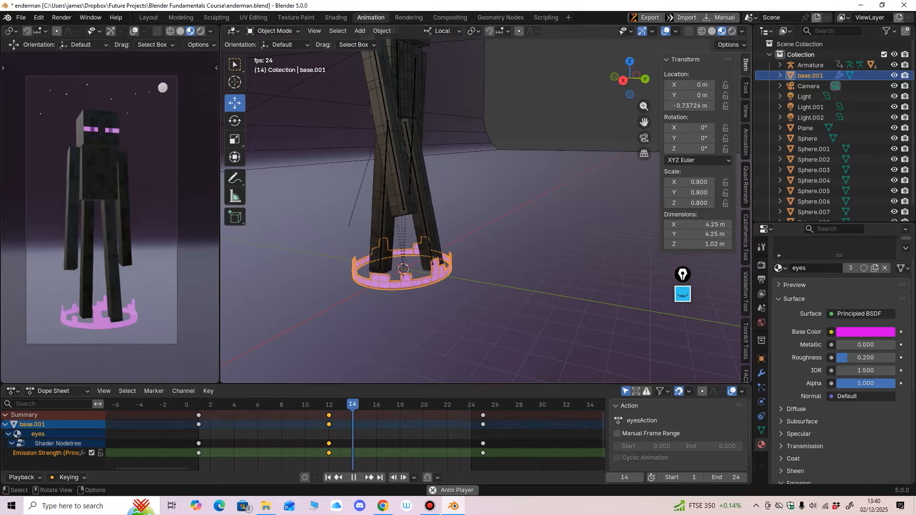
{"action": "middle_click_drag", "start_coordinate": [457, 76], "coordinate": [421, 101], "text": "ctrl"}
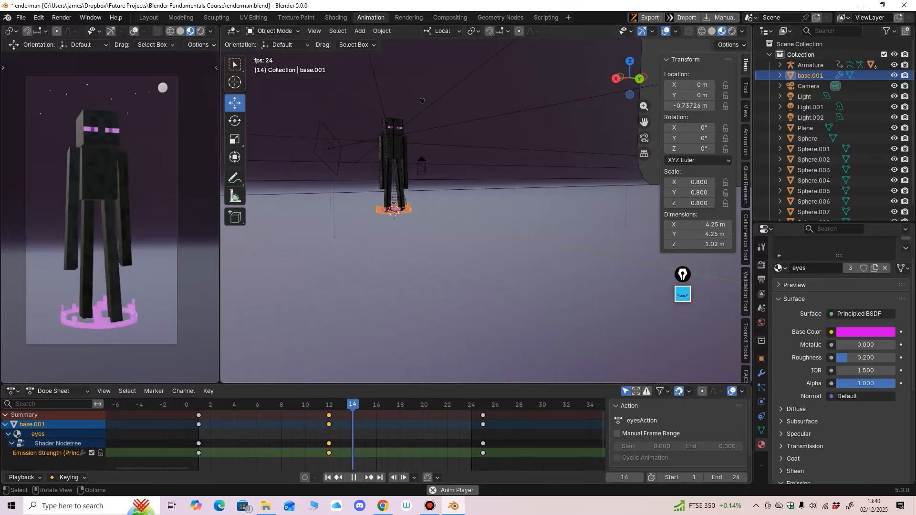
{"action": "key", "text": "space"}
{"action": "middle_click_drag", "start_coordinate": [389, 214], "coordinate": [397, 182]}
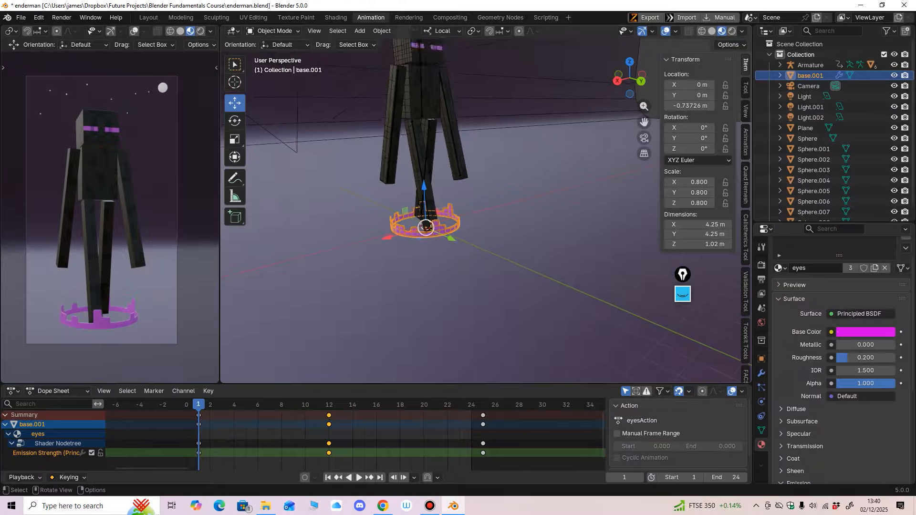
Frame the ring base in the viewport and view the Screencast Keys settings
{"action": "key", "text": "KP_Decimal"}
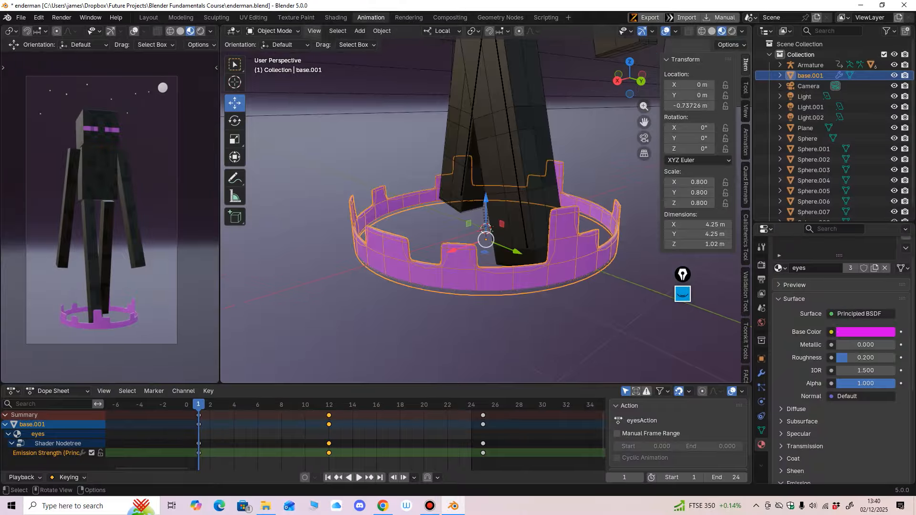
{"action": "scroll", "coordinate": [745, 190], "scroll_direction": "down", "scroll_amount": 4}
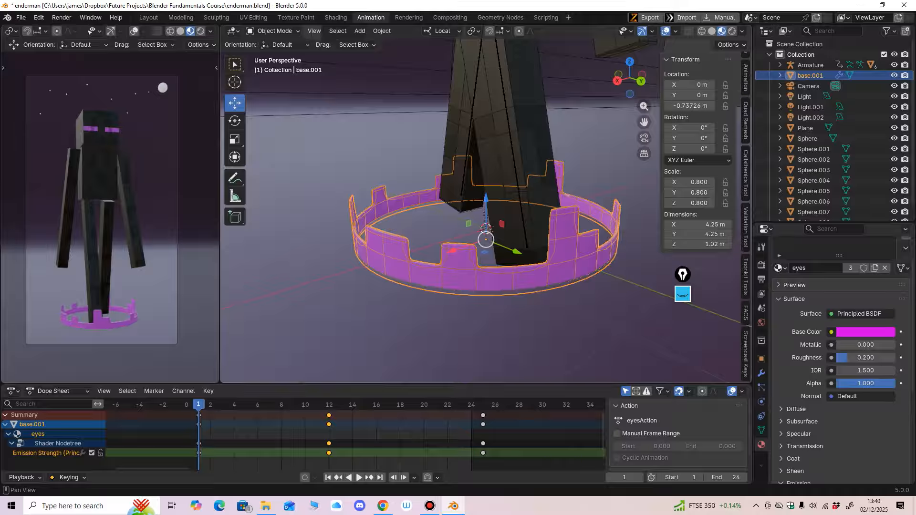
{"action": "left_click", "coordinate": [746, 354]}
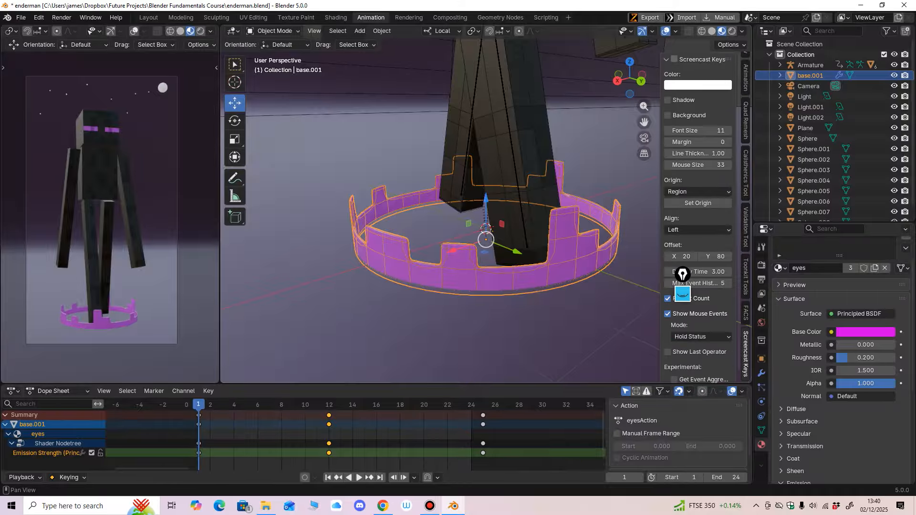
{"action": "scroll", "coordinate": [486, 204], "scroll_direction": "down", "scroll_amount": 2}
{"action": "middle_click_drag", "start_coordinate": [496, 195], "coordinate": [426, 229], "text": "shift"}
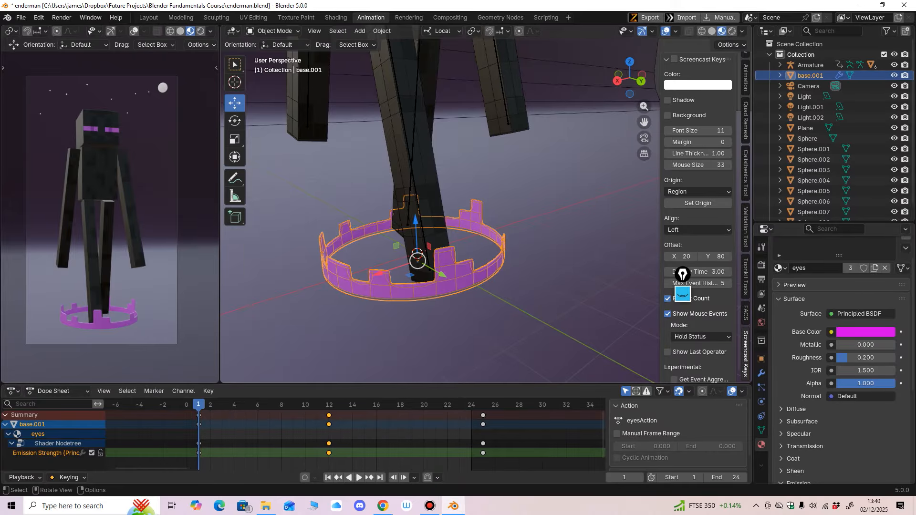
Try rotating the ring base about its Z axis, and undo the rotation
{"action": "middle_click_drag", "start_coordinate": [458, 205], "coordinate": [458, 276], "text": "ctrl"}
{"action": "middle_click_drag", "start_coordinate": [458, 229], "coordinate": [432, 248]}
{"action": "left_click", "coordinate": [235, 121]}
{"action": "left_click_drag", "start_coordinate": [437, 270], "coordinate": [469, 240]}
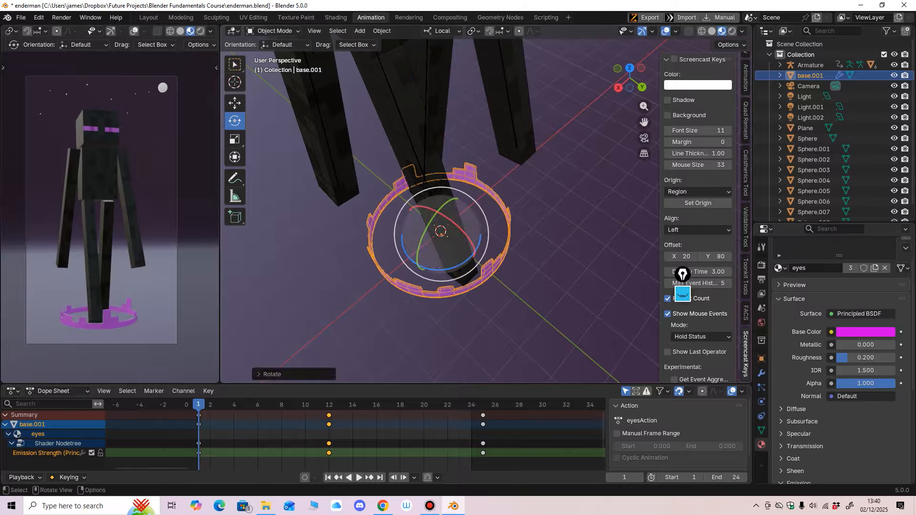
{"action": "key", "text": "ctrl+z"}
{"action": "middle_click_drag", "start_coordinate": [469, 239], "coordinate": [443, 230]}
Show the ring base's transform values at frame 1 and apply all its transforms to deltas
{"action": "left_click", "coordinate": [198, 404]}
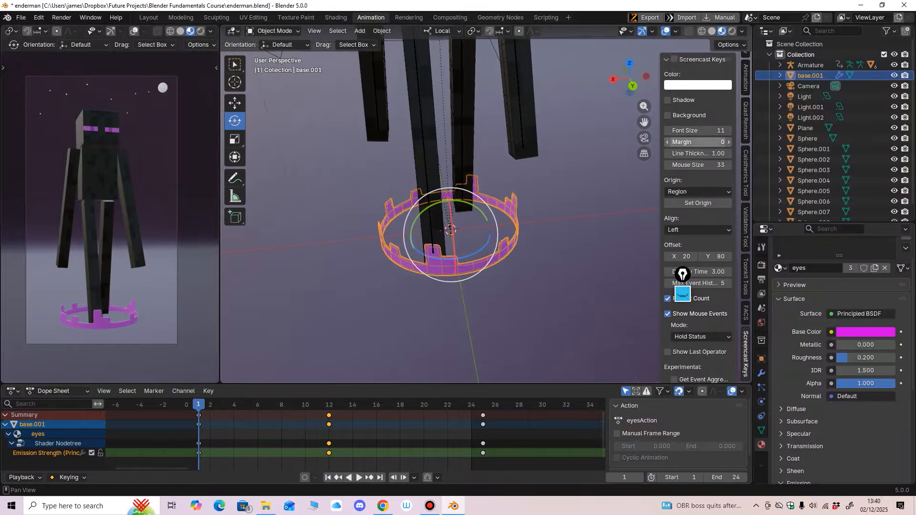
{"action": "middle_click_drag", "start_coordinate": [745, 138], "coordinate": [745, 203]}
{"action": "left_click", "coordinate": [746, 64]}
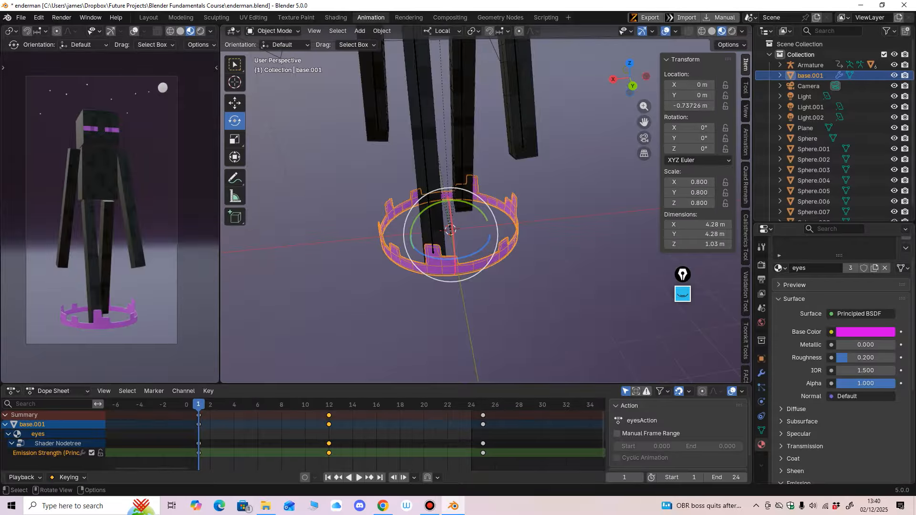
{"action": "middle_click_drag", "start_coordinate": [449, 210], "coordinate": [443, 250]}
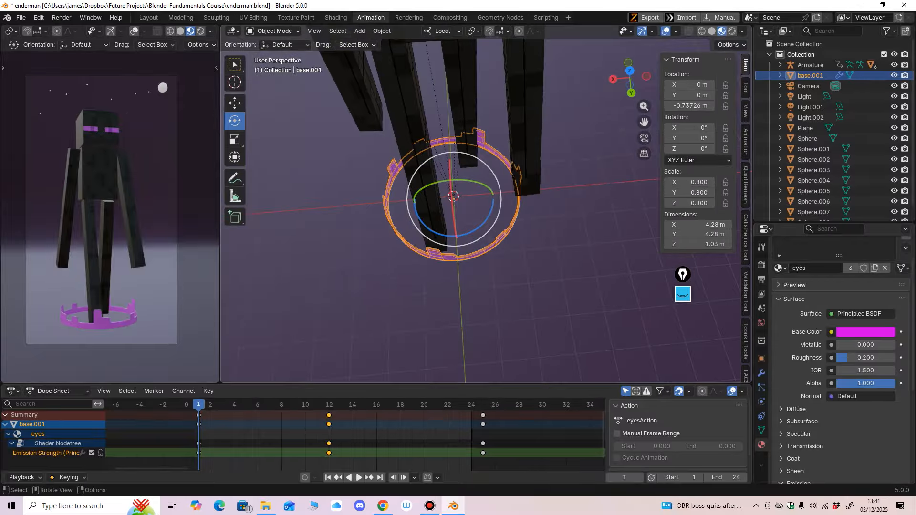
{"action": "key", "text": "ctrl+a"}
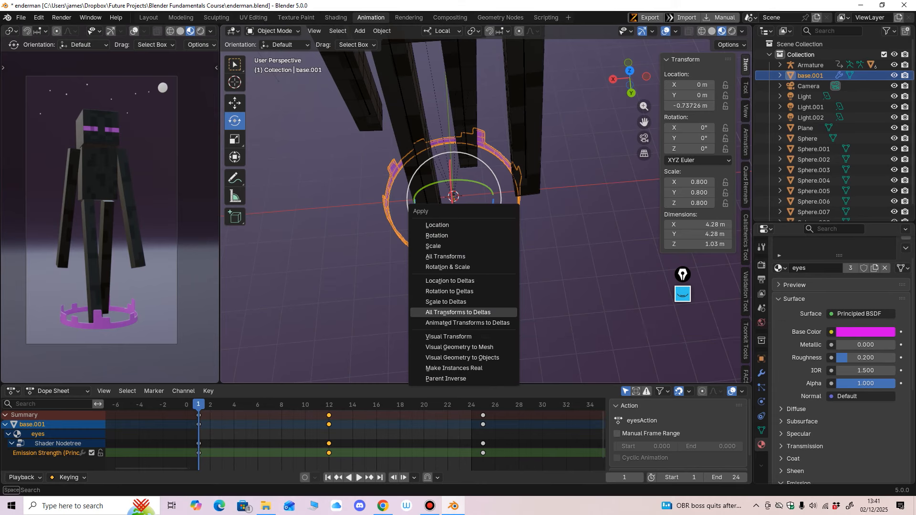
{"action": "left_click", "coordinate": [458, 311]}
{"action": "middle_click_drag", "start_coordinate": [453, 196], "coordinate": [452, 193]}
Test a rotation of the ring base with its transforms stored as deltas, and undo it
{"action": "left_click_drag", "start_coordinate": [465, 230], "coordinate": [460, 210]}
{"action": "key", "text": "ctrl+z"}
{"action": "middle_click_drag", "start_coordinate": [460, 210], "coordinate": [463, 194]}
Switch the lower animation area to the Graph Editor and enlarge it around the ring's Emission Strength curve
{"action": "left_click", "coordinate": [13, 391]}
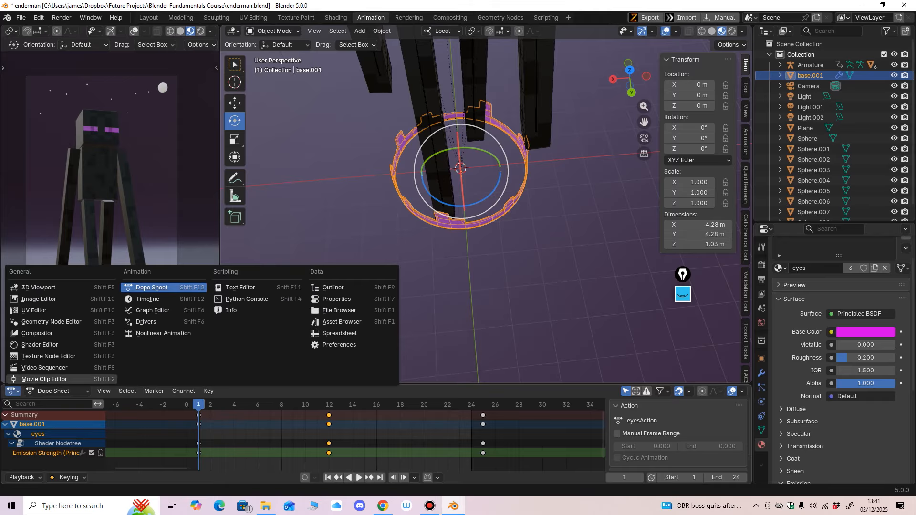
{"action": "left_click", "coordinate": [156, 311]}
{"action": "left_click_drag", "start_coordinate": [363, 384], "coordinate": [363, 296]}
{"action": "middle_click_drag", "start_coordinate": [367, 395], "coordinate": [361, 358], "text": "ctrl"}
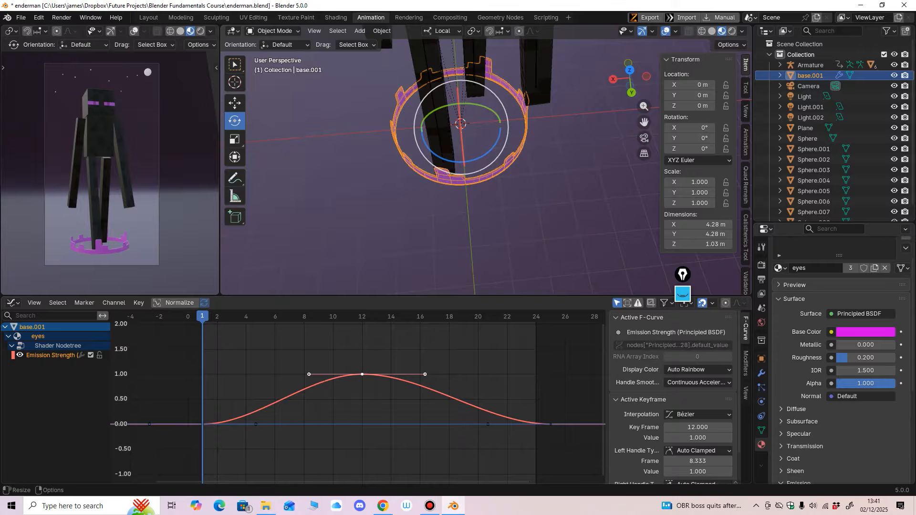
{"action": "middle_click_drag", "start_coordinate": [420, 238], "coordinate": [428, 219]}
{"action": "left_click", "coordinate": [429, 219]}
{"action": "key", "text": "ctrl+z"}
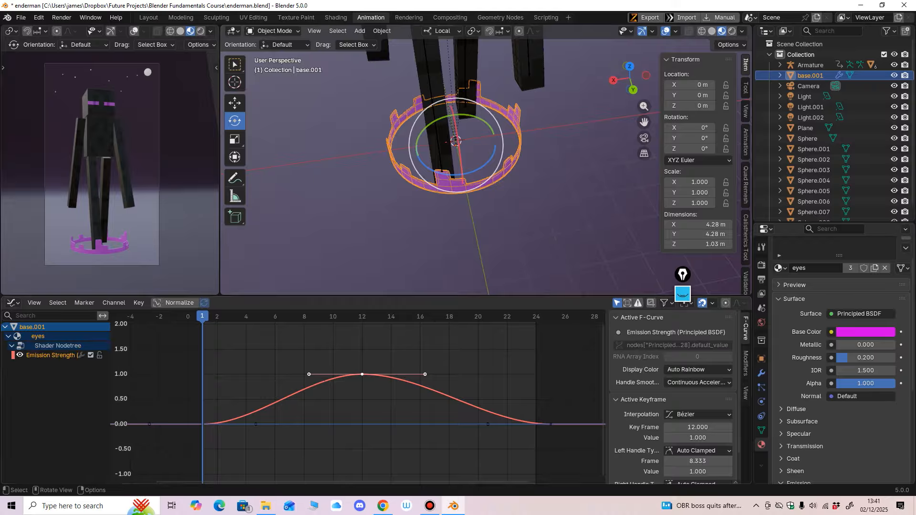
{"action": "middle_click_drag", "start_coordinate": [429, 225], "coordinate": [453, 188]}
{"action": "middle_click_drag", "start_coordinate": [382, 401], "coordinate": [340, 374], "text": "ctrl"}
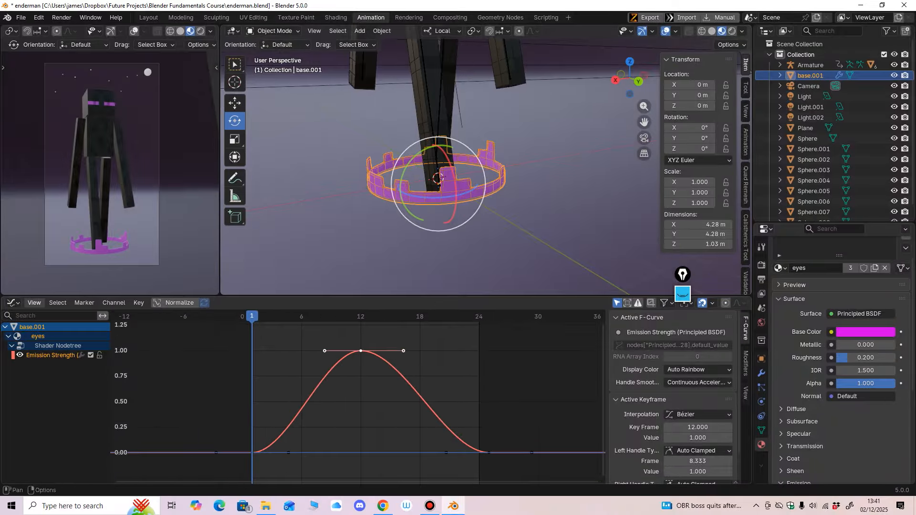
Hide the Graph Editor's cursor and lengthen both handles of the frame 12 Emission Strength keyframe, with the left one at about frame 7.8
{"action": "left_click", "coordinate": [34, 302]}
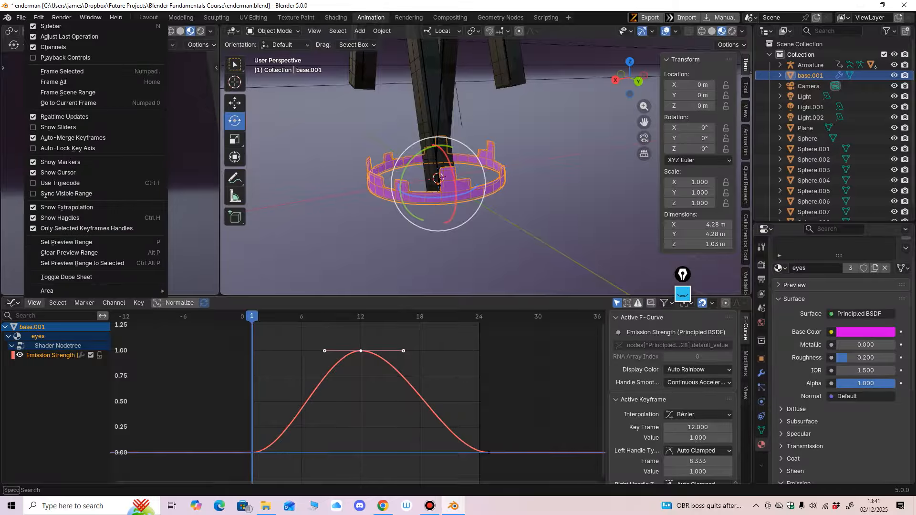
{"action": "left_click", "coordinate": [58, 172]}
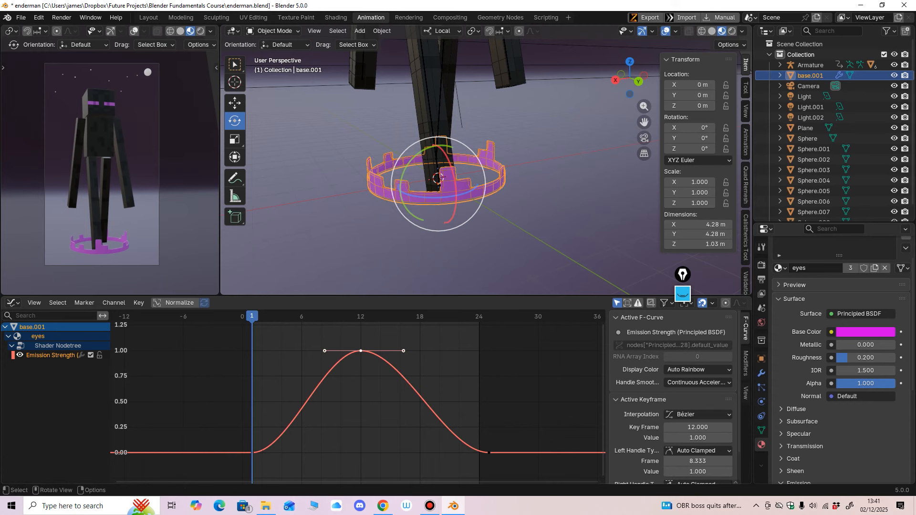
{"action": "left_click_drag", "start_coordinate": [403, 351], "coordinate": [409, 349]}
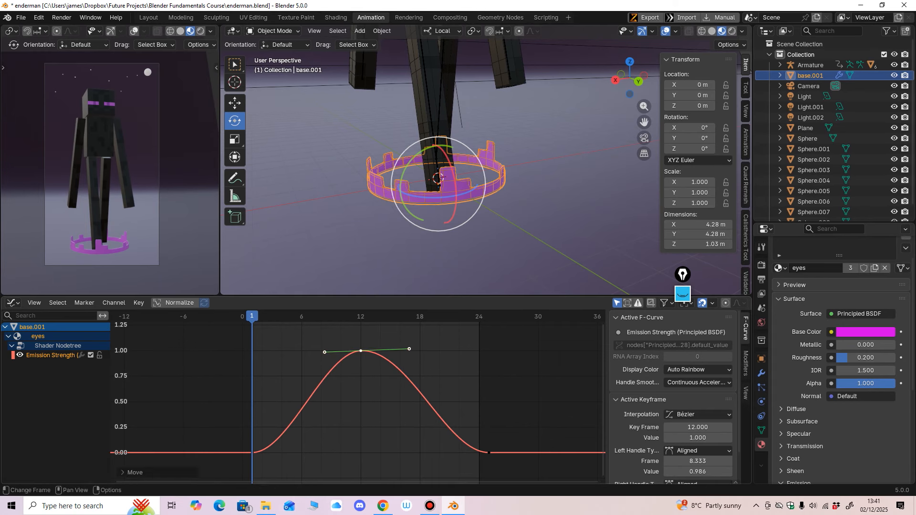
{"action": "left_click_drag", "start_coordinate": [325, 352], "coordinate": [319, 352]}
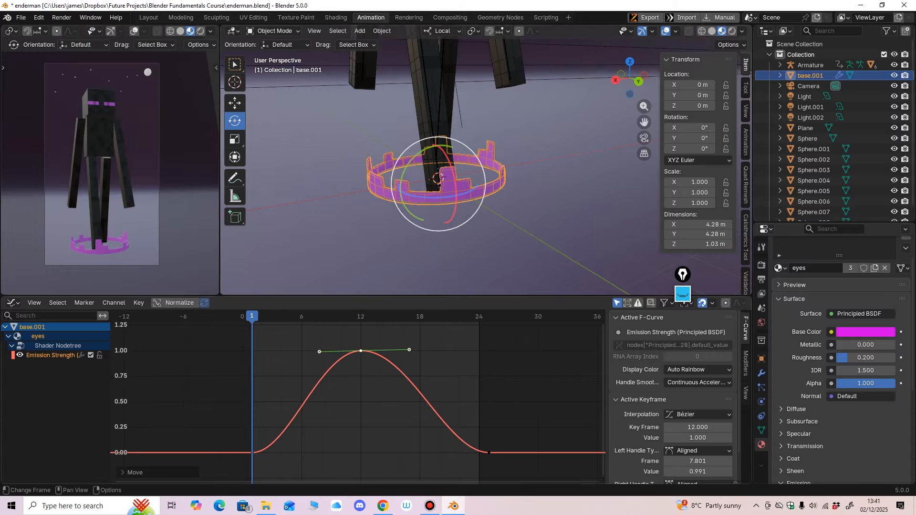
{"action": "left_click_drag", "start_coordinate": [610, 406], "coordinate": [636, 405]}
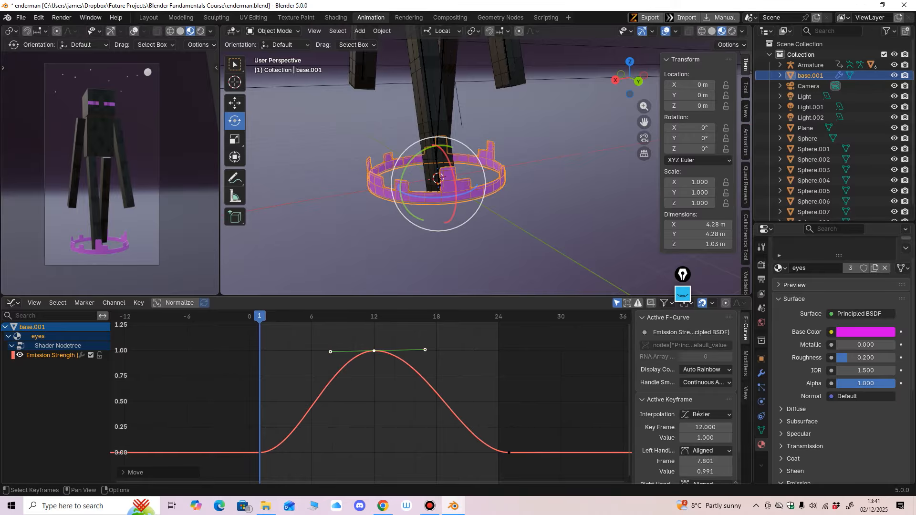
Switch the Graph Editor area to the Timeline and keyframe the ring base's location, rotation and scale at frame 1
{"action": "middle_click_drag", "start_coordinate": [506, 157], "coordinate": [487, 241]}
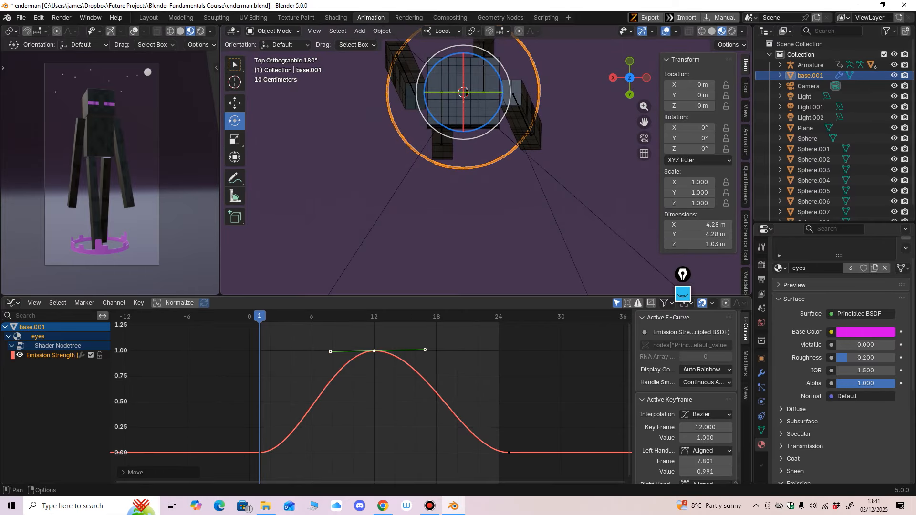
{"action": "left_click", "coordinate": [13, 302]}
{"action": "left_click", "coordinate": [149, 330]}
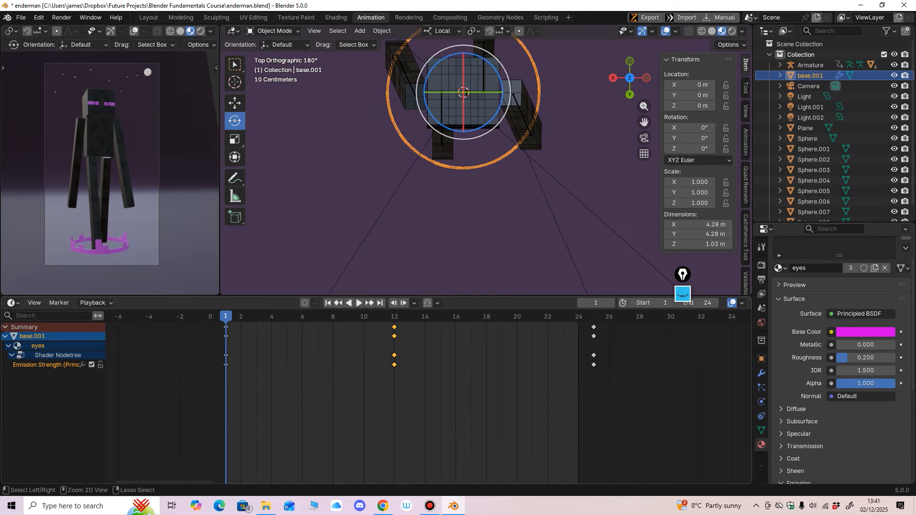
{"action": "middle_click_drag", "start_coordinate": [427, 391], "coordinate": [413, 398], "text": "ctrl"}
{"action": "middle_click_drag", "start_coordinate": [499, 220], "coordinate": [496, 167]}
{"action": "left_click", "coordinate": [505, 224]}
{"action": "left_click", "coordinate": [491, 181]}
{"action": "key", "text": "i"}
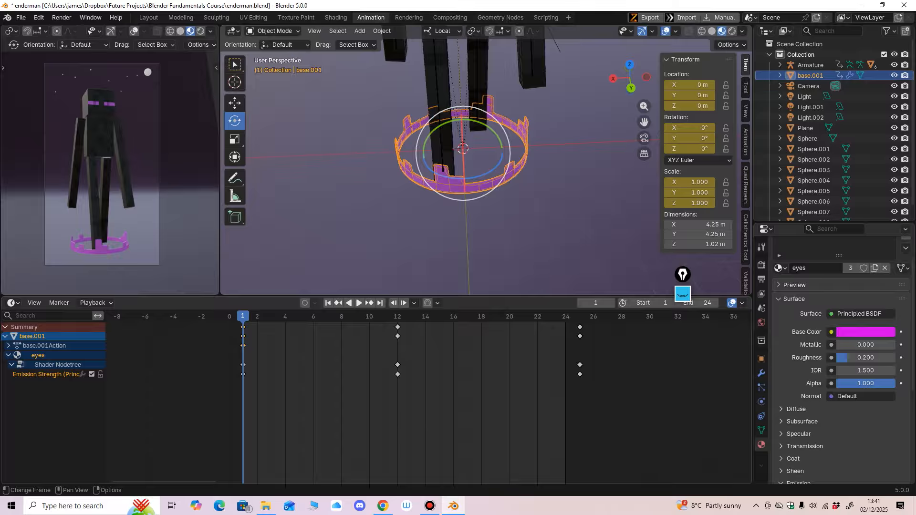
Keyframe the ring base's location, rotation and scale at frame 25
{"action": "left_click", "coordinate": [580, 317]}
{"action": "key", "text": "i"}
{"action": "left_click", "coordinate": [580, 322]}
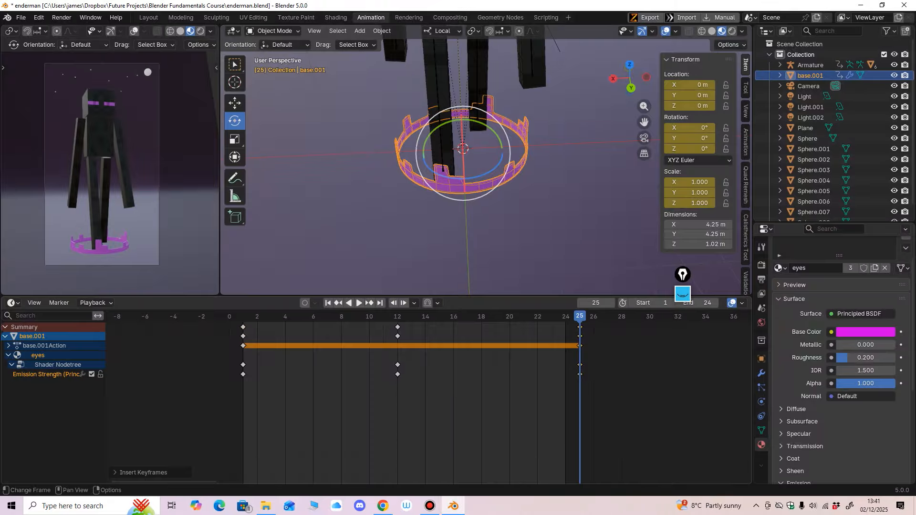
Try changing the ring base's Z rotation at frame 25 and play back the result
{"action": "scroll", "coordinate": [486, 160], "scroll_direction": "up", "scroll_amount": 1}
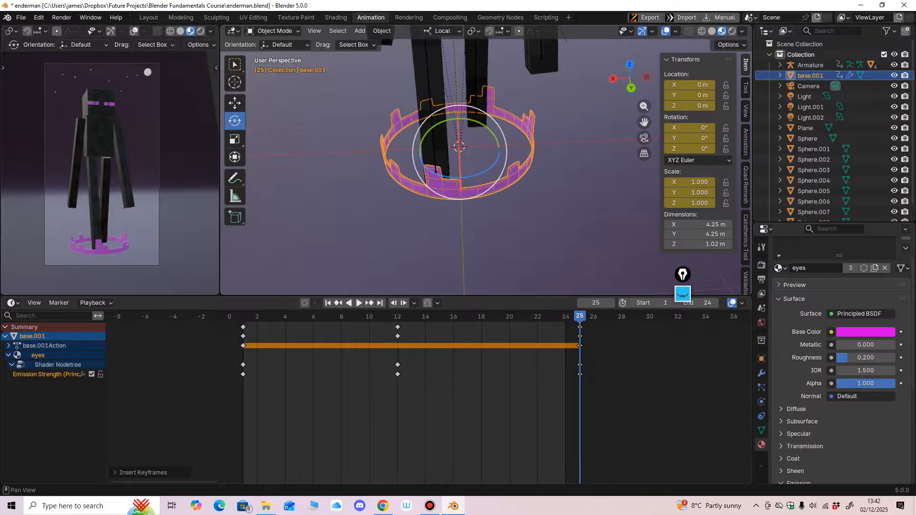
{"action": "mouse_move", "coordinate": [689, 105]}
{"action": "left_mouse_down"}
{"action": "mouse_move", "coordinate": [697, 106]}
{"action": "mouse_move", "coordinate": [689, 106]}
{"action": "left_mouse_up"}
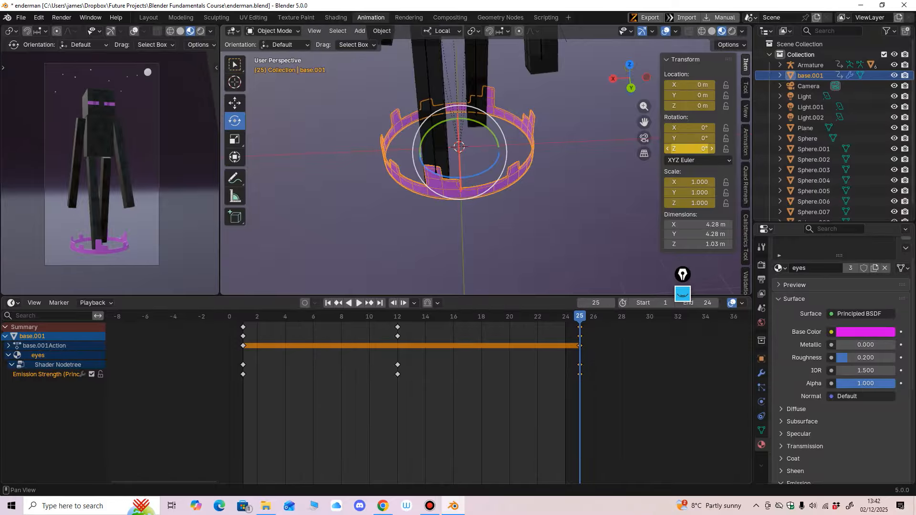
{"action": "left_click_drag", "start_coordinate": [690, 149], "coordinate": [693, 149]}
{"action": "key", "text": "ctrl+z"}
{"action": "key", "text": "i"}
{"action": "key", "text": "space"}
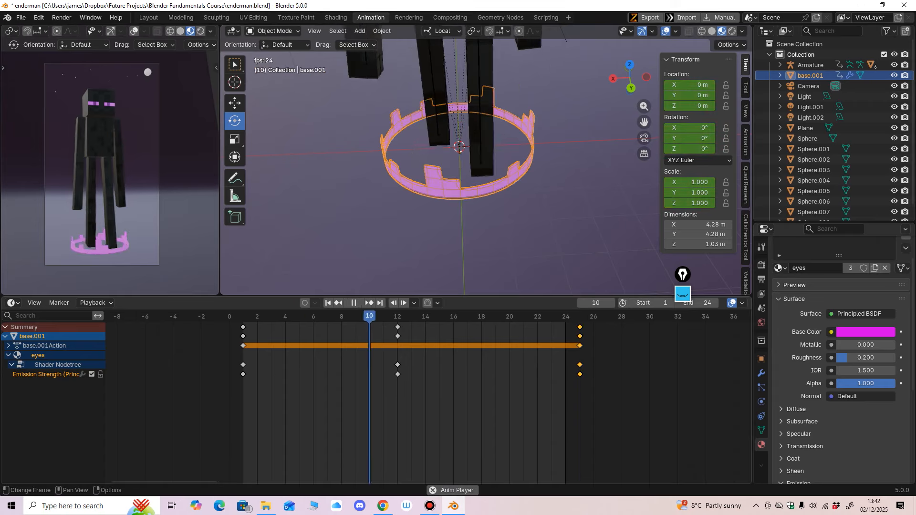
{"action": "key", "text": "space"}
Turn on Auto Keying, set the ring base's Z rotation to 360° at frame 25, and play the animation
{"action": "left_click", "coordinate": [243, 316]}
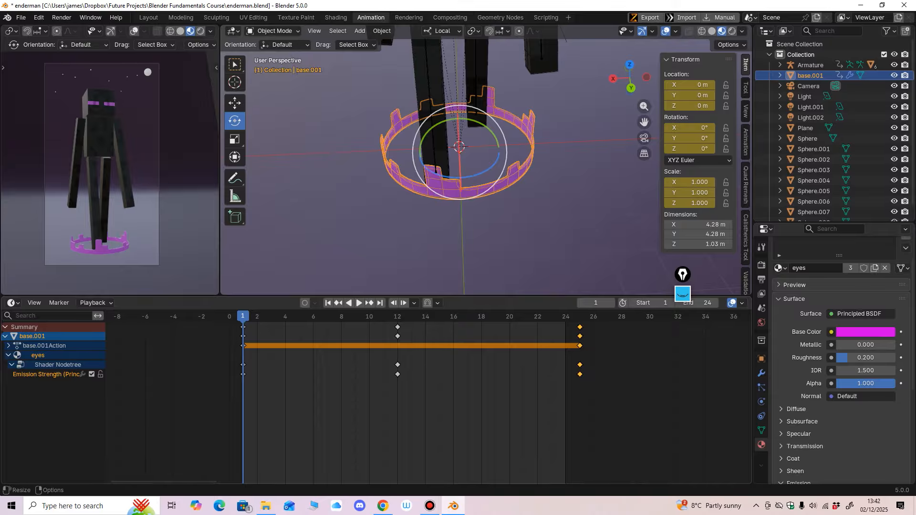
{"action": "left_click", "coordinate": [580, 316]}
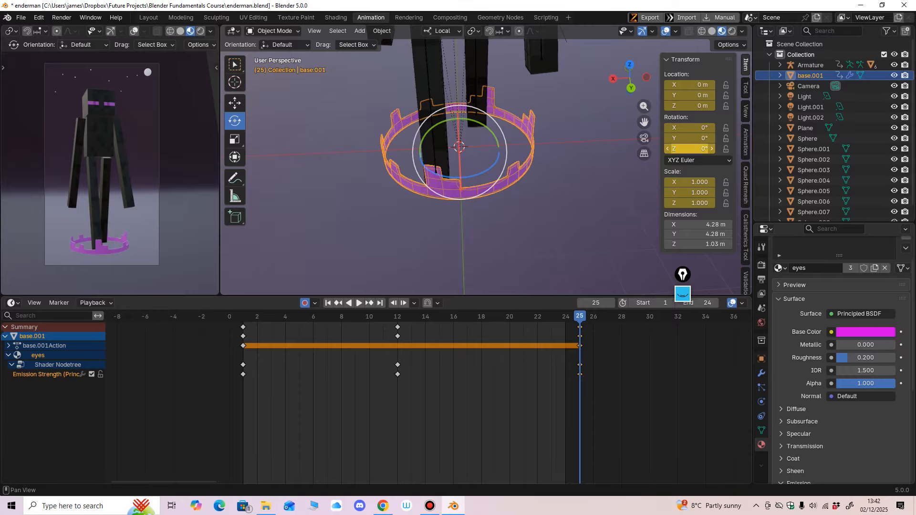
{"action": "left_click", "coordinate": [689, 149]}
{"action": "type", "text": "360"}
{"action": "key", "text": "Return"}
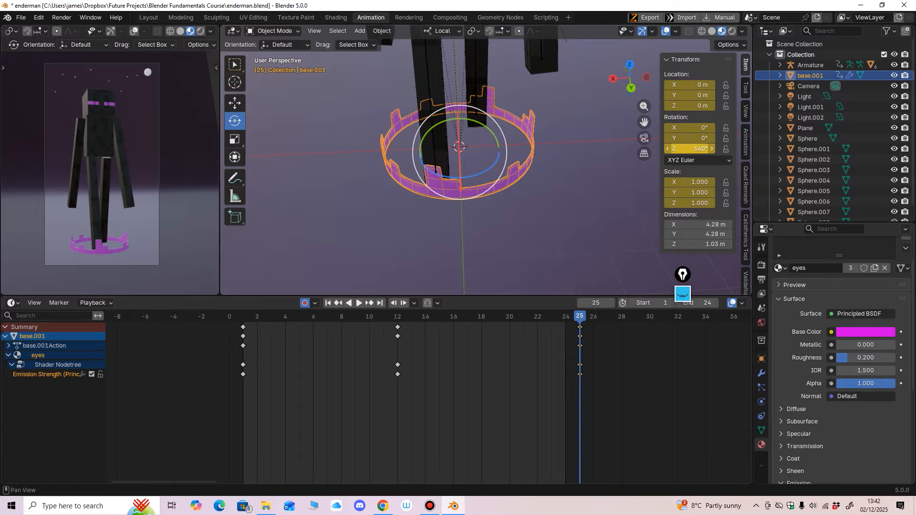
{"action": "key", "text": "space"}
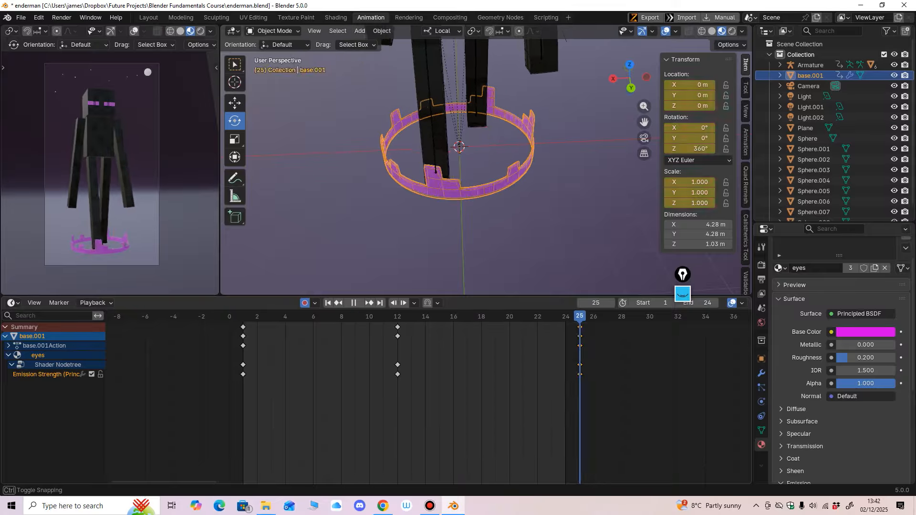
{"action": "key", "text": "space"}
Switch the Timeline area to the Graph Editor and isolate the ring base's Z Euler Rotation curve, framed in full
{"action": "left_click", "coordinate": [12, 302]}
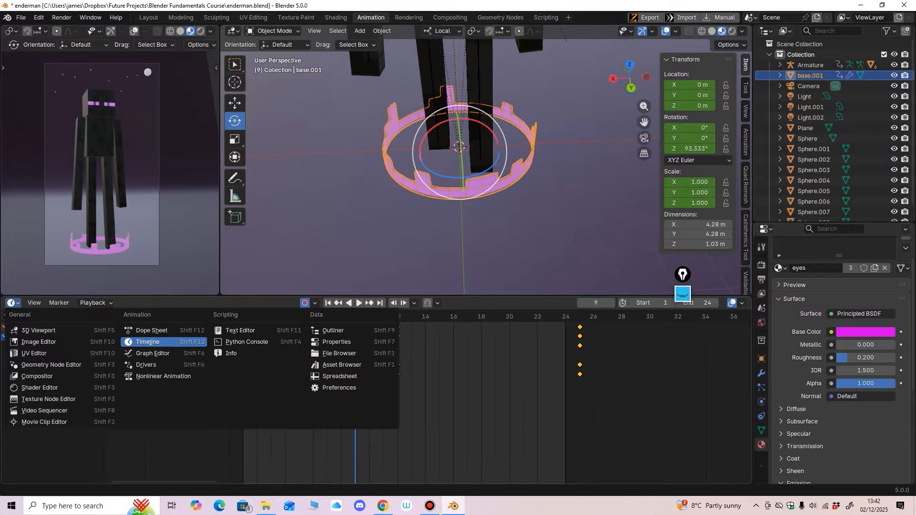
{"action": "left_click", "coordinate": [152, 353]}
{"action": "middle_click_drag", "start_coordinate": [128, 355], "coordinate": [108, 425], "text": "ctrl"}
{"action": "left_click", "coordinate": [9, 336]}
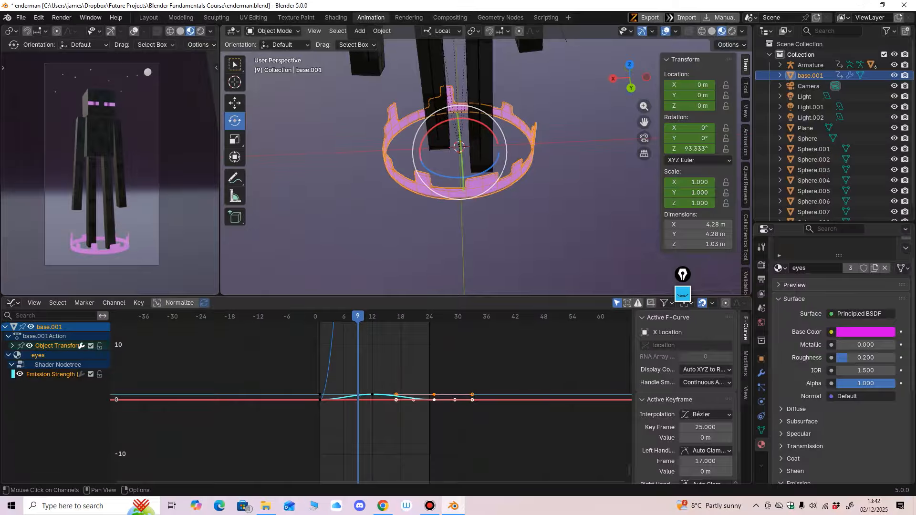
{"action": "left_click", "coordinate": [12, 346]}
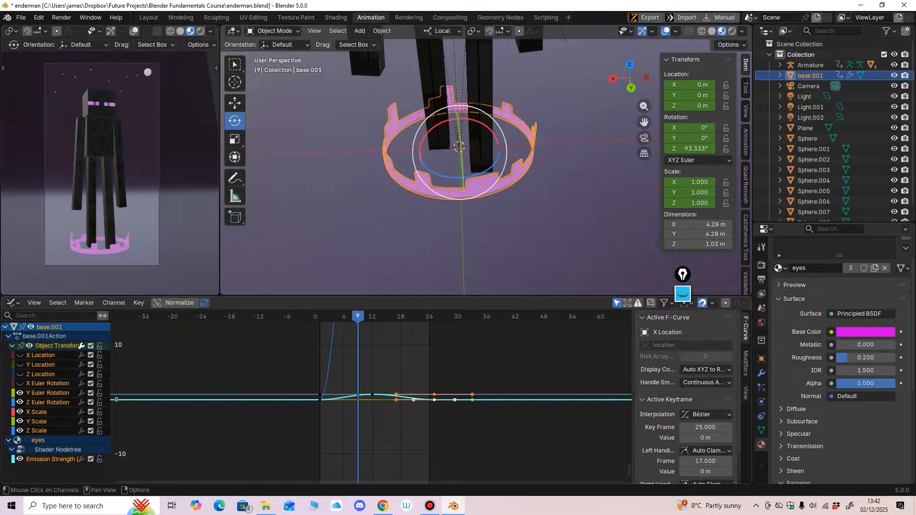
{"action": "left_click", "coordinate": [48, 402]}
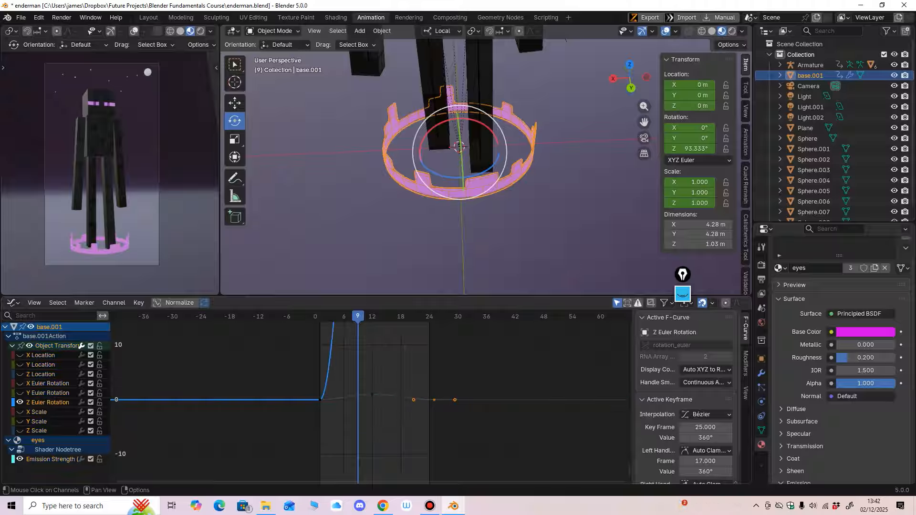
{"action": "key", "text": "Home"}
{"action": "middle_click_drag", "start_coordinate": [482, 351], "coordinate": [446, 389], "text": "ctrl"}
{"action": "left_click_drag", "start_coordinate": [445, 343], "coordinate": [454, 389]}
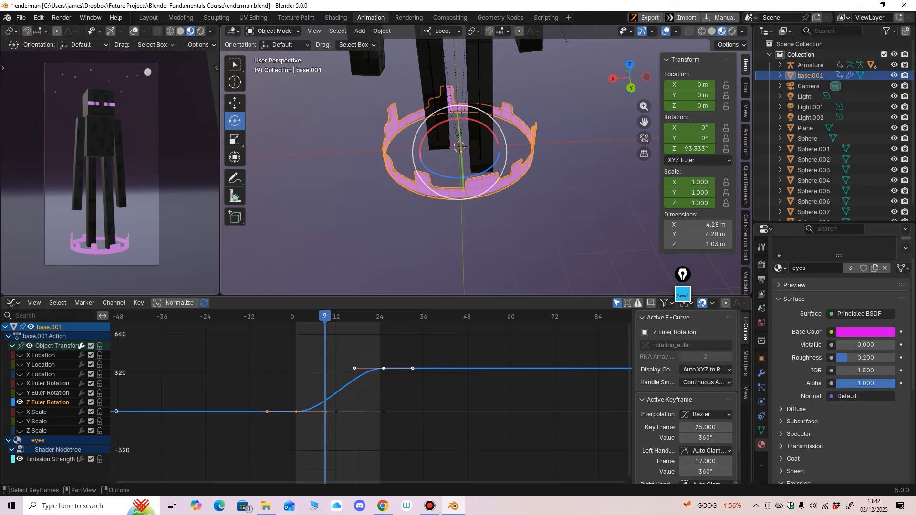
Straighten the Z Euler Rotation curve into a linear ramp and add a Cycles modifier to it
{"action": "left_click", "coordinate": [746, 364]}
{"action": "left_click", "coordinate": [674, 318]}
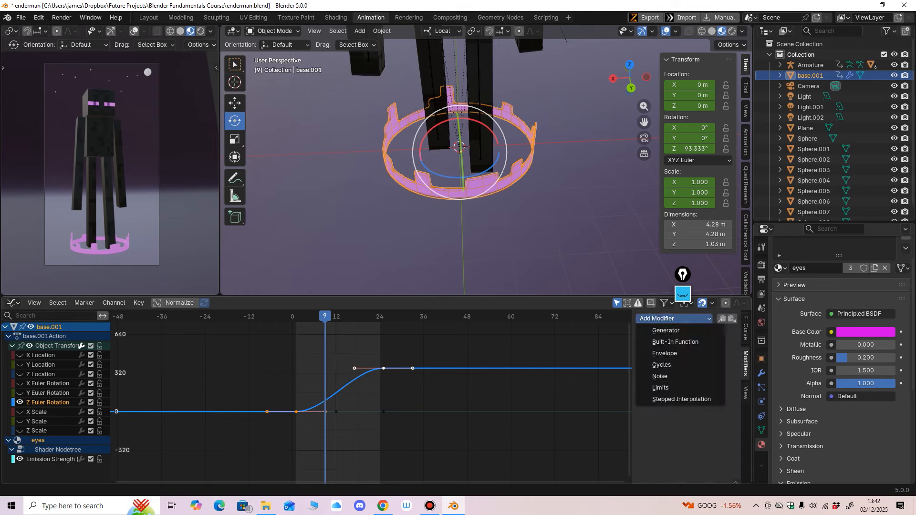
{"action": "left_click", "coordinate": [662, 365]}
Play the ring's looping rotation and hide the viewport overlays
{"action": "key", "text": "space"}
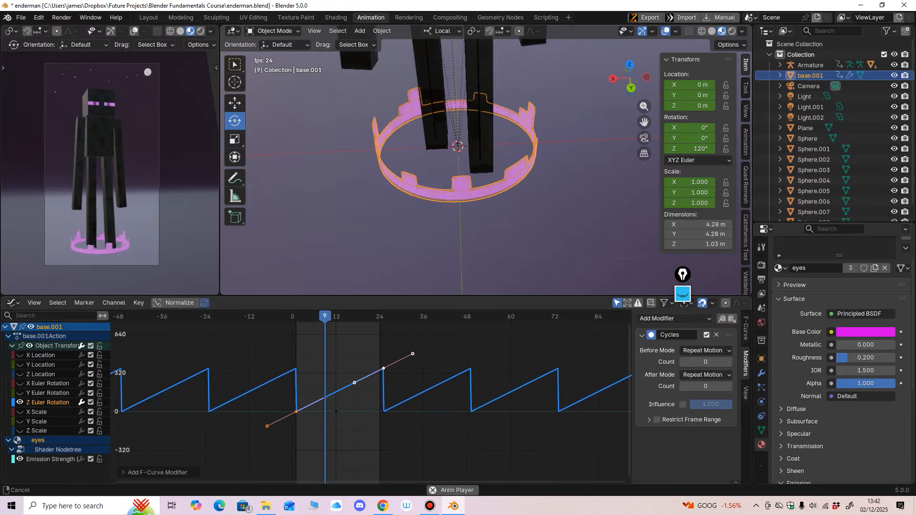
{"action": "middle_click_drag", "start_coordinate": [549, 190], "coordinate": [549, 172]}
{"action": "left_click", "coordinate": [666, 31]}
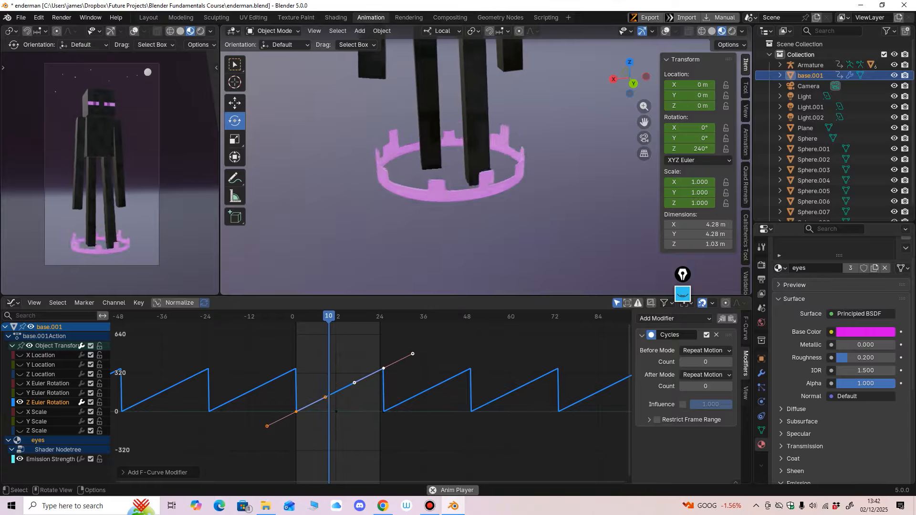
{"action": "key", "text": "space"}
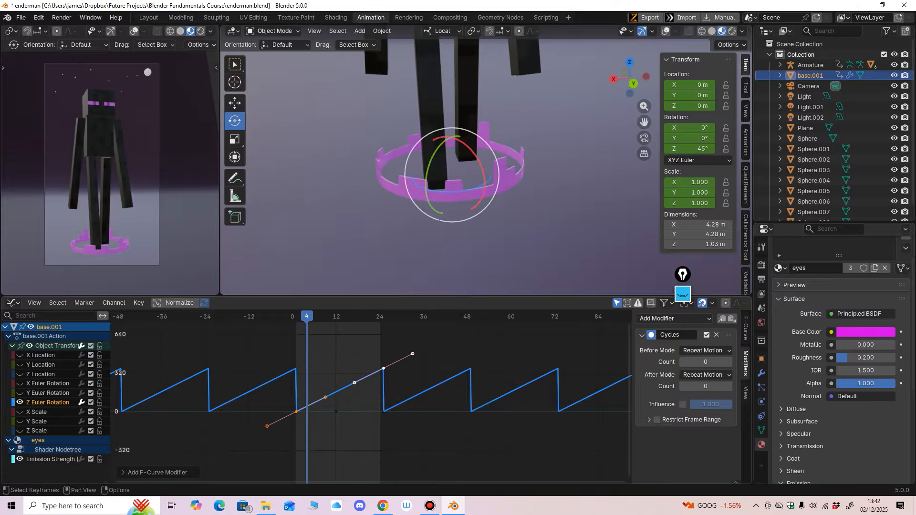
Set the ring base's Z rotation to 180° at frame 25 and play the loop
{"action": "middle_click_drag", "start_coordinate": [370, 397], "coordinate": [387, 389], "text": "ctrl"}
{"action": "left_click_drag", "start_coordinate": [376, 344], "coordinate": [394, 381]}
{"action": "left_click", "coordinate": [383, 316]}
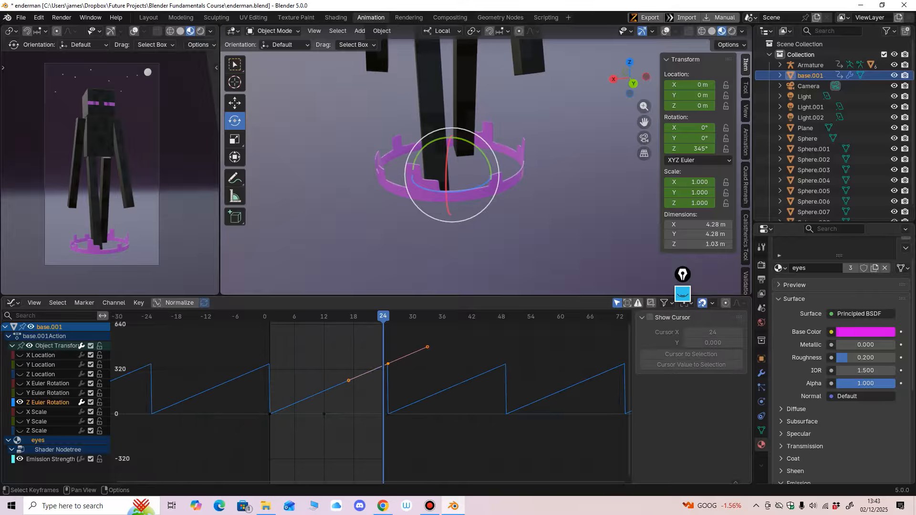
{"action": "left_click", "coordinate": [388, 316]}
{"action": "double_click", "coordinate": [690, 148]}
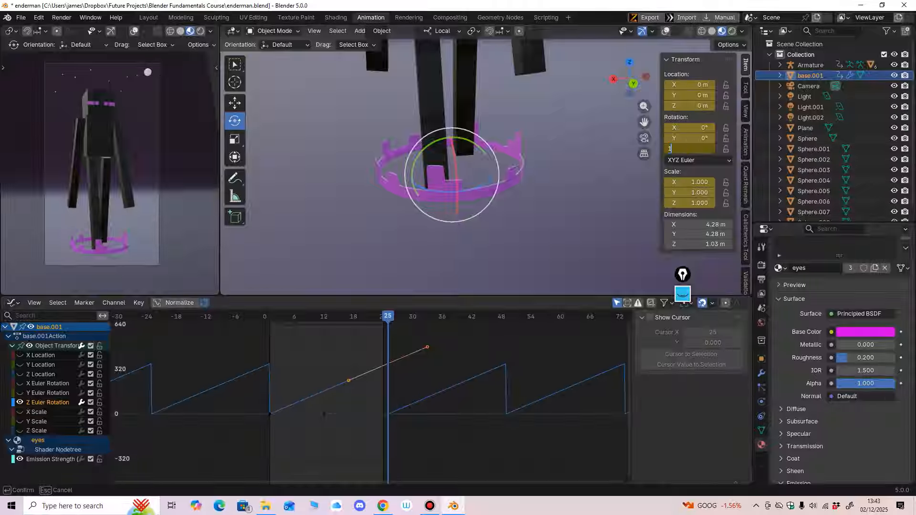
{"action": "type", "text": "180"}
{"action": "key", "text": "Return"}
{"action": "key", "text": "space"}
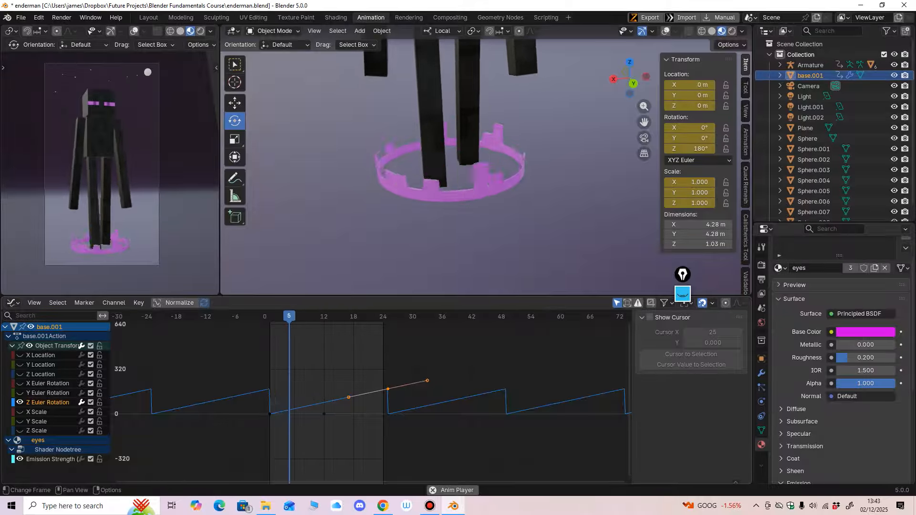
Examine the ring's rotation up close in the camera view, comparing the start and end of the loop
{"action": "middle_click_drag", "start_coordinate": [110, 191], "coordinate": [112, 160], "text": "ctrl"}
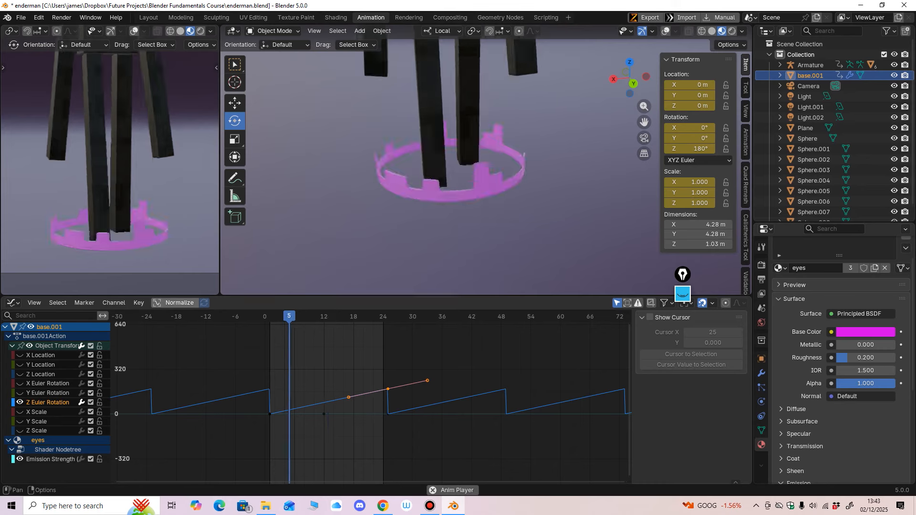
{"action": "key", "text": "space"}
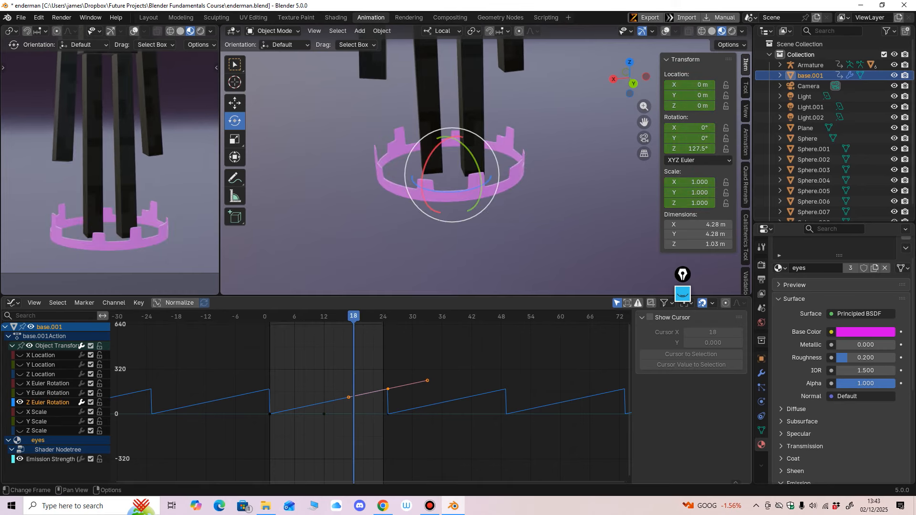
{"action": "left_click_drag", "start_coordinate": [279, 316], "coordinate": [387, 316]}
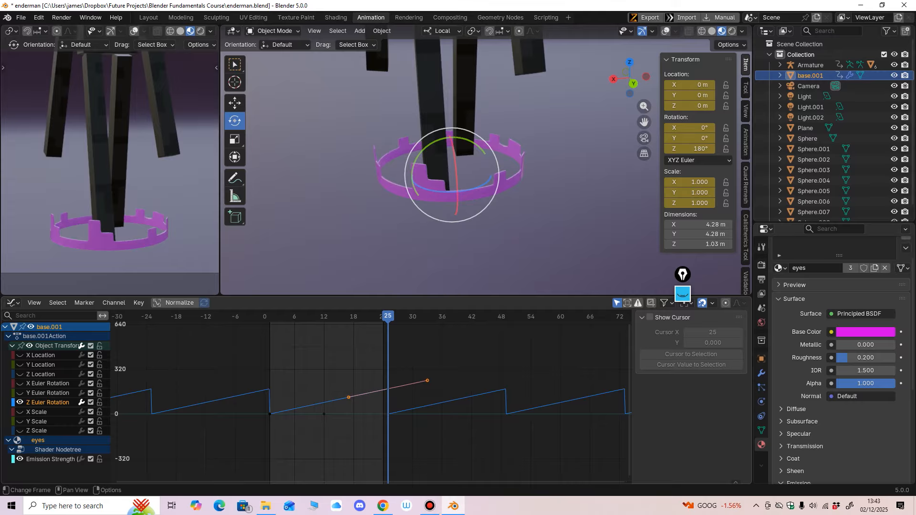
{"action": "left_click_drag", "start_coordinate": [269, 317], "coordinate": [265, 316]}
{"action": "key", "text": "space"}
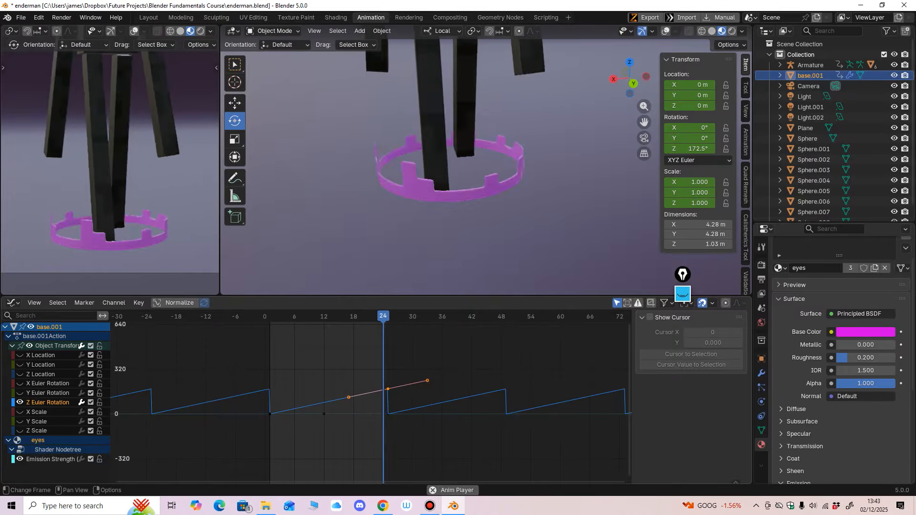
{"action": "scroll", "coordinate": [486, 165], "scroll_direction": "down", "scroll_amount": 5}
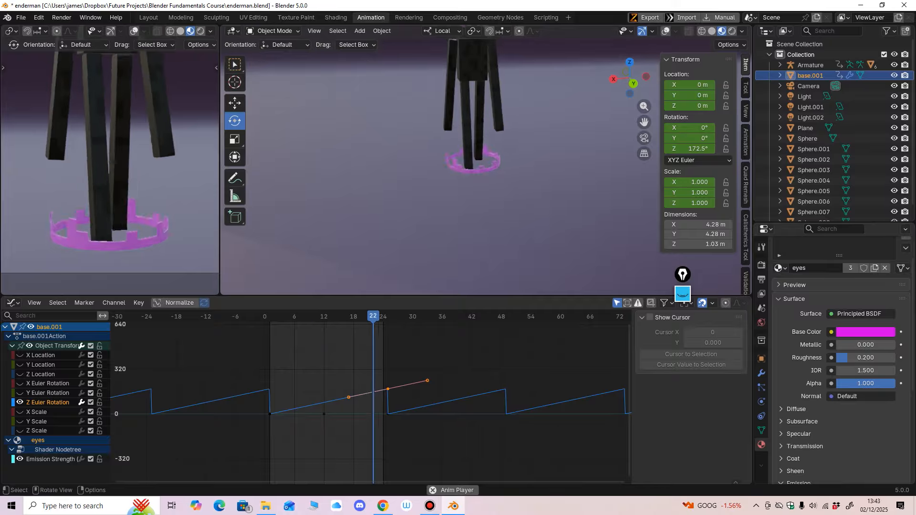
{"action": "key", "text": "space"}
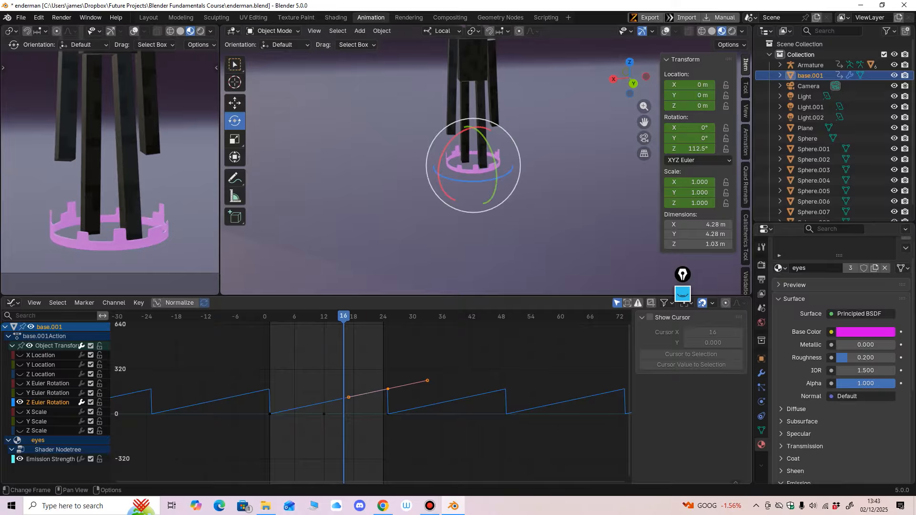
Set the ring base's Z rotation to 90° at frame 25 and play the loop with the whole Enderman in view
{"action": "key", "text": "Up"}
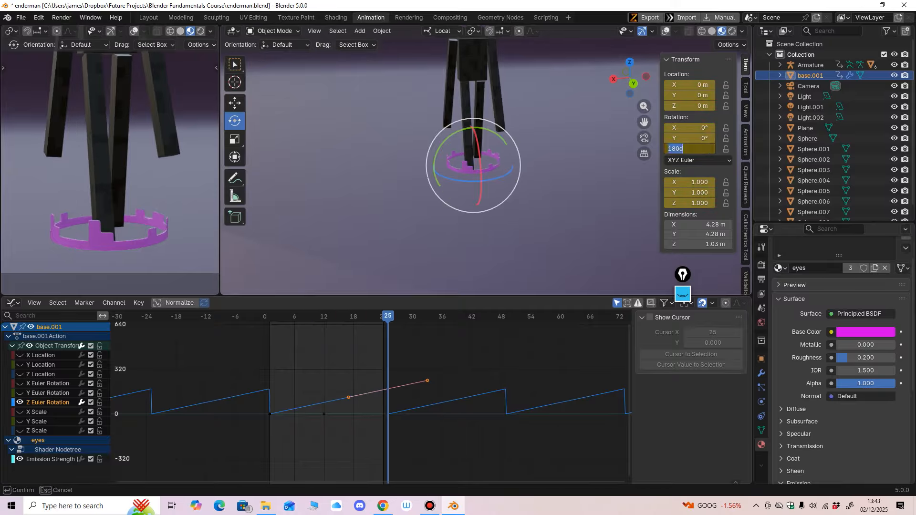
{"action": "key", "text": "Return"}
{"action": "key", "text": "space"}
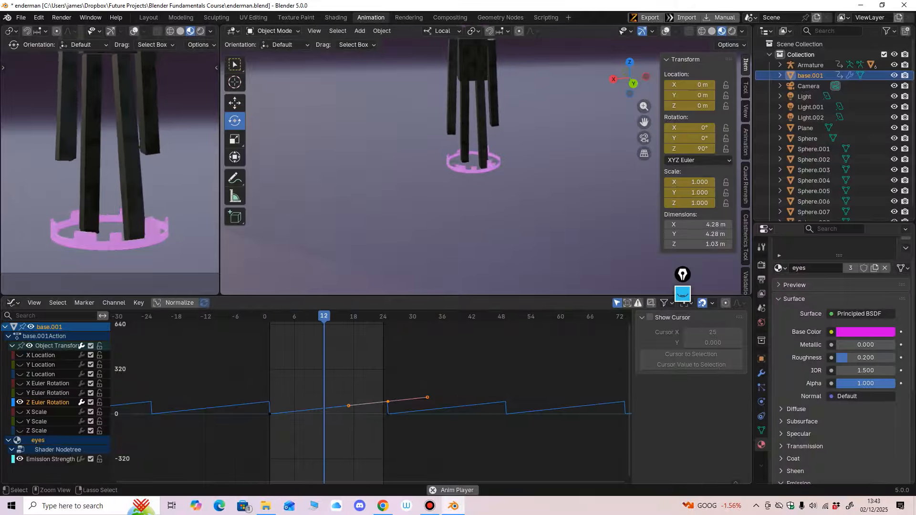
{"action": "scroll", "coordinate": [486, 166], "scroll_direction": "down", "scroll_amount": 2}
{"action": "middle_click_drag", "start_coordinate": [482, 122], "coordinate": [462, 160], "text": "shift"}
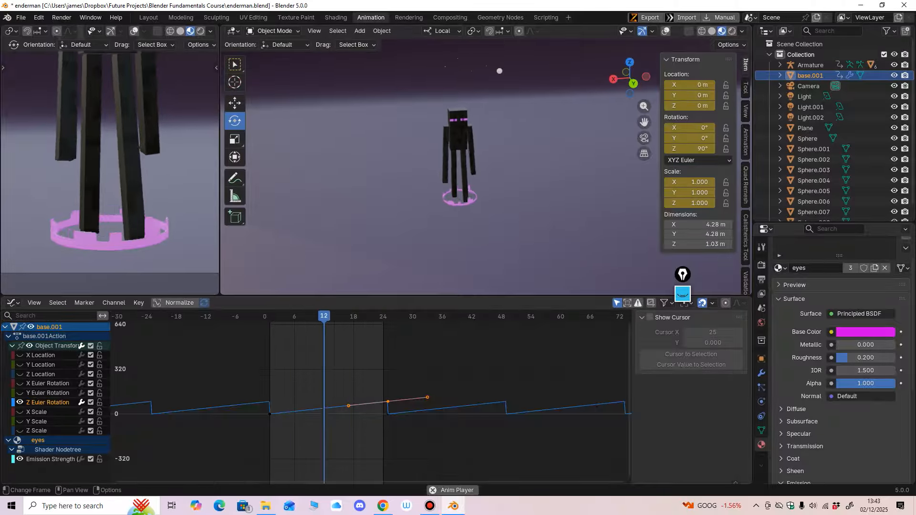
Stop playback and delete the frame 25 keyframe from the Z Euler Rotation curve
{"action": "left_click", "coordinate": [430, 363]}
{"action": "scroll", "coordinate": [429, 362], "scroll_direction": "up", "scroll_amount": 2}
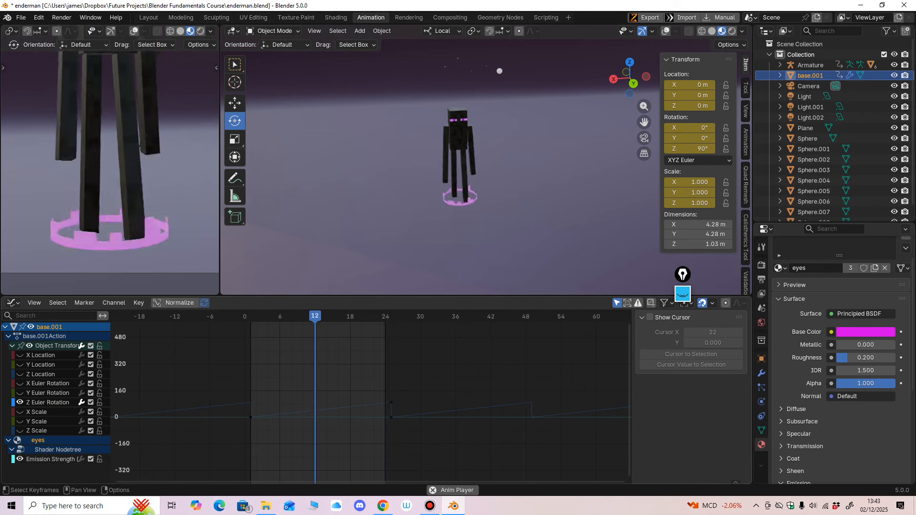
{"action": "key", "text": "space"}
{"action": "left_click", "coordinate": [391, 403]}
{"action": "key", "text": "Delete"}
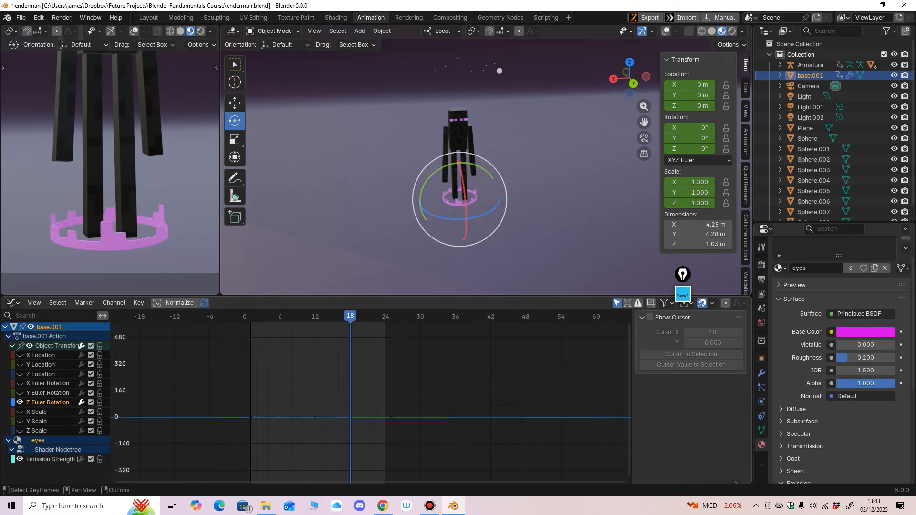
Copy the frame 1 keyframes of the Z Euler Rotation and Emission Strength curves to frame 25
{"action": "left_click", "coordinate": [250, 317]}
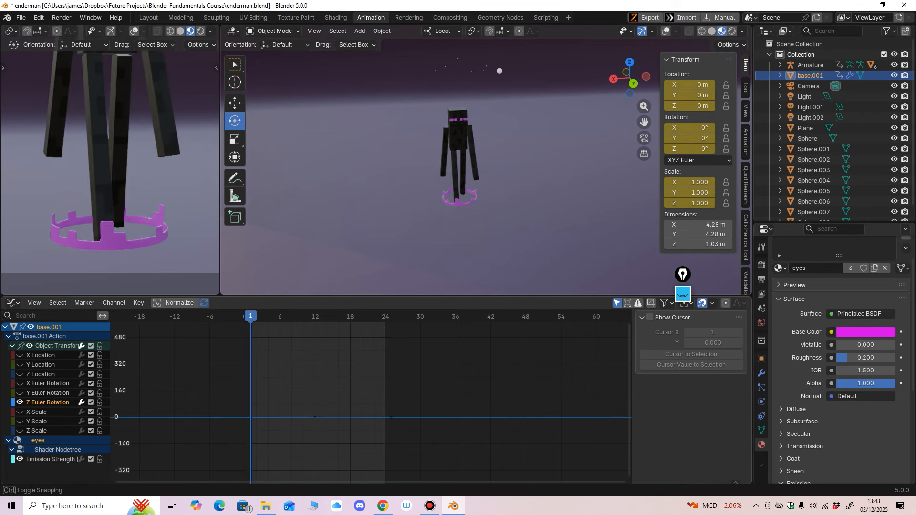
{"action": "scroll", "coordinate": [458, 209], "scroll_direction": "up", "scroll_amount": 2}
{"action": "middle_click_drag", "start_coordinate": [458, 209], "coordinate": [467, 173], "text": "shift"}
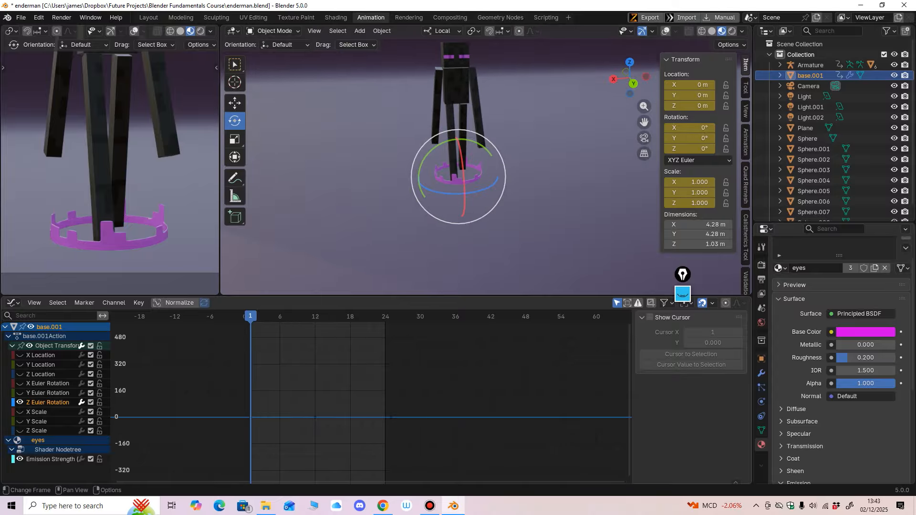
{"action": "scroll", "coordinate": [491, 142], "scroll_direction": "up", "scroll_amount": 1}
{"action": "left_click_drag", "start_coordinate": [236, 386], "coordinate": [259, 422]}
{"action": "left_click_drag", "start_coordinate": [251, 316], "coordinate": [391, 316]}
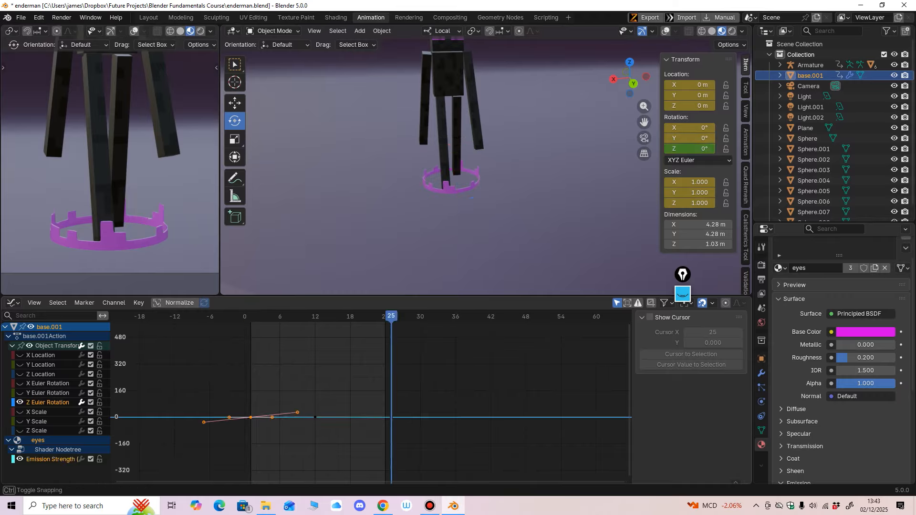
{"action": "key", "text": "ctrl+v"}
Rotate the ring base to about -16.6° on Z at frame 8
{"action": "left_click_drag", "start_coordinate": [266, 317], "coordinate": [297, 316]}
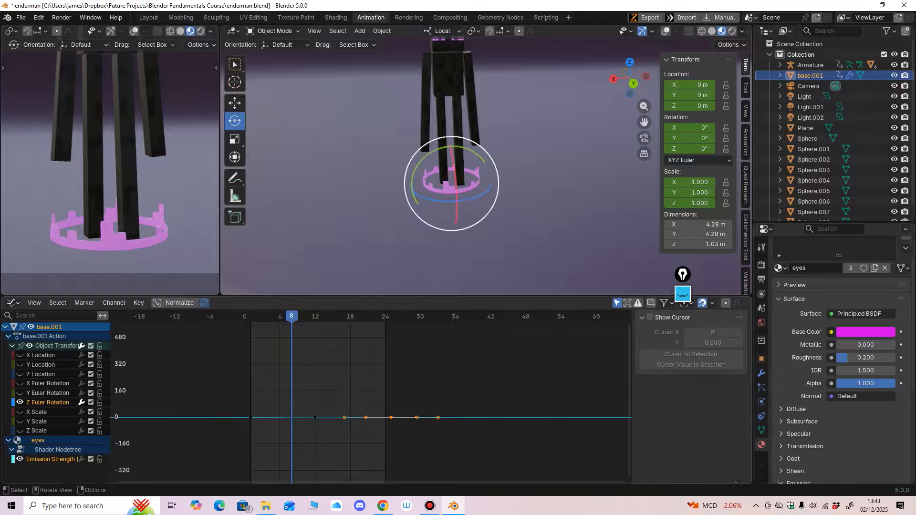
{"action": "scroll", "coordinate": [477, 191], "scroll_direction": "up", "scroll_amount": 3}
{"action": "middle_click_drag", "start_coordinate": [477, 191], "coordinate": [477, 199]}
{"action": "left_click_drag", "start_coordinate": [453, 212], "coordinate": [442, 215]}
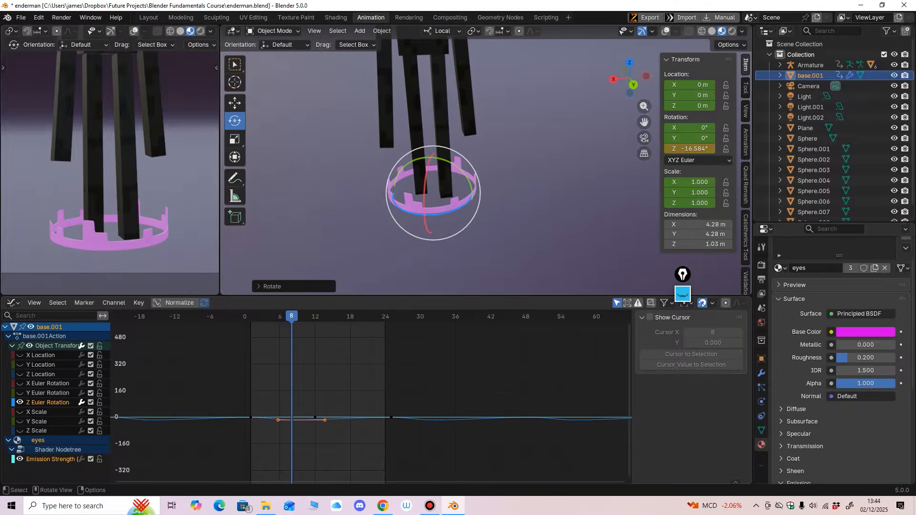
Rotate the ring base to about 30° on Z at frame 15 and play the loop
{"action": "left_click_drag", "start_coordinate": [292, 316], "coordinate": [333, 316]}
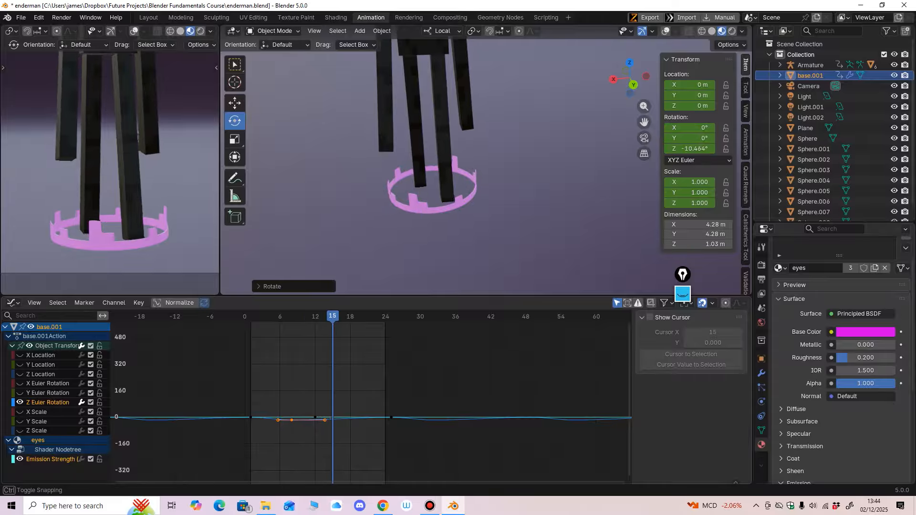
{"action": "left_click_drag", "start_coordinate": [458, 209], "coordinate": [485, 186]}
{"action": "key", "text": "space"}
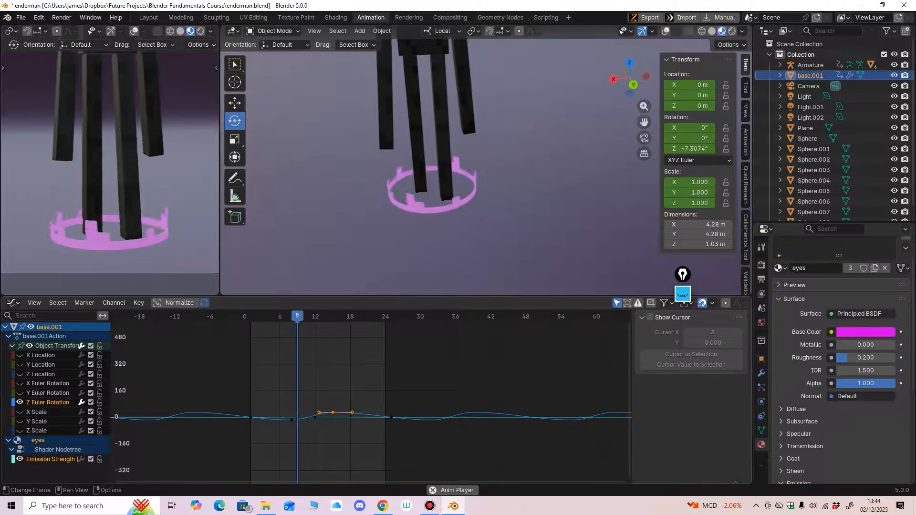
{"action": "middle_click_drag", "start_coordinate": [110, 163], "coordinate": [109, 210], "text": "ctrl"}
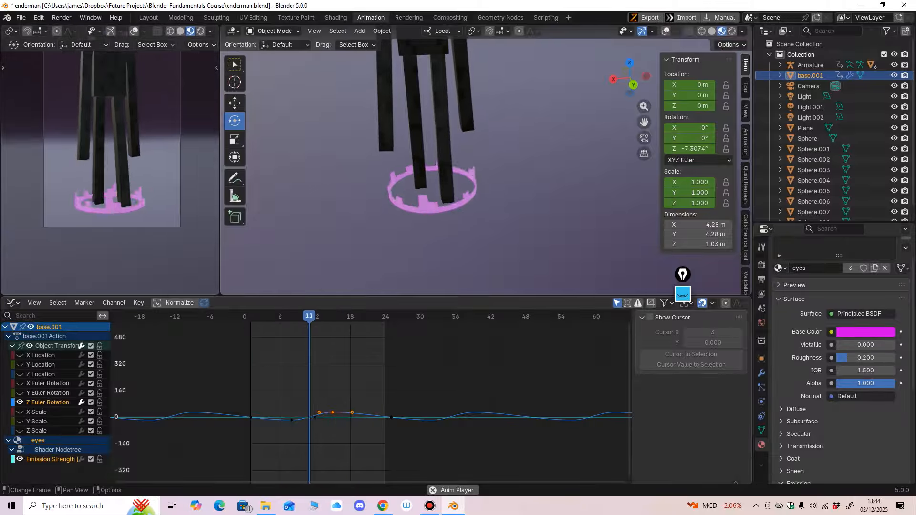
{"action": "key", "text": "space"}
Set the Z Euler Rotation keyframes to Linear interpolation
{"action": "middle_click_drag", "start_coordinate": [286, 405], "coordinate": [322, 398], "text": "ctrl"}
{"action": "middle_click_drag", "start_coordinate": [323, 398], "coordinate": [343, 455], "text": "ctrl"}
{"action": "left_click", "coordinate": [354, 454]}
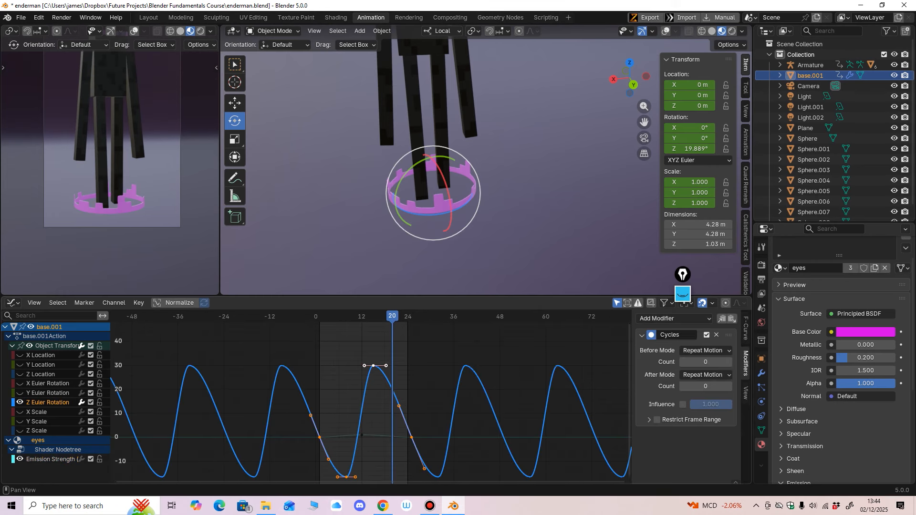
{"action": "right_click", "coordinate": [366, 390]}
{"action": "mouse_move", "coordinate": [365, 391]}
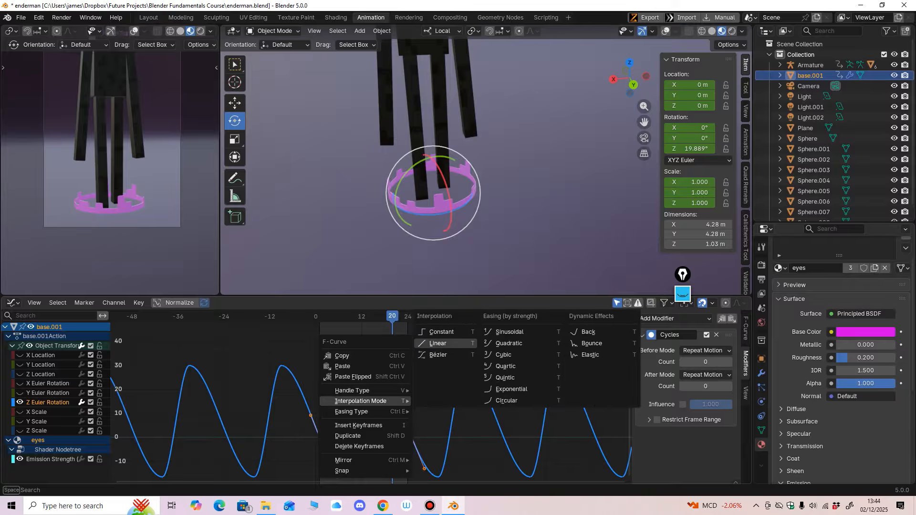
{"action": "left_click", "coordinate": [437, 343]}
Play the loop and examine the ring base's linear rotation both with the whole Enderman in view and close up
{"action": "key", "text": "space"}
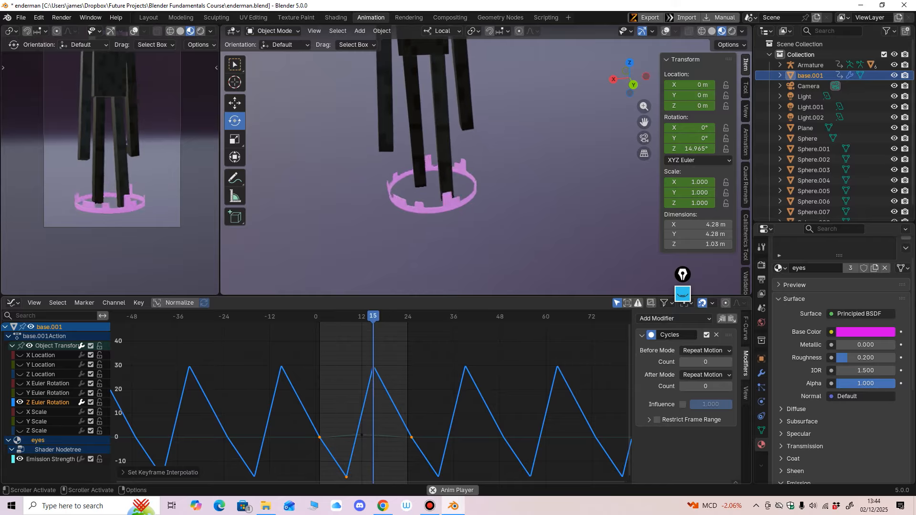
{"action": "scroll", "coordinate": [486, 173], "scroll_direction": "down", "scroll_amount": 5}
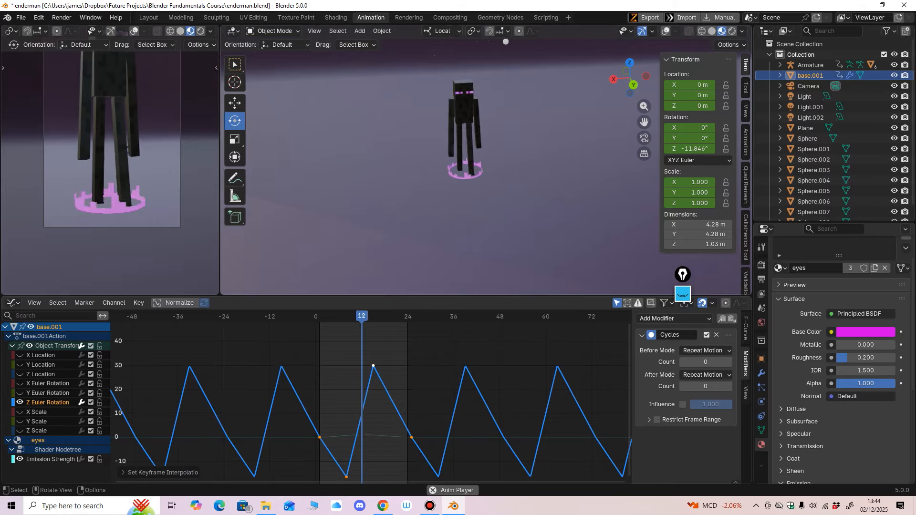
{"action": "scroll", "coordinate": [110, 163], "scroll_direction": "down", "scroll_amount": 3}
{"action": "middle_click_drag", "start_coordinate": [110, 162], "coordinate": [107, 192], "text": "shift"}
{"action": "scroll", "coordinate": [110, 162], "scroll_direction": "up", "scroll_amount": 1}
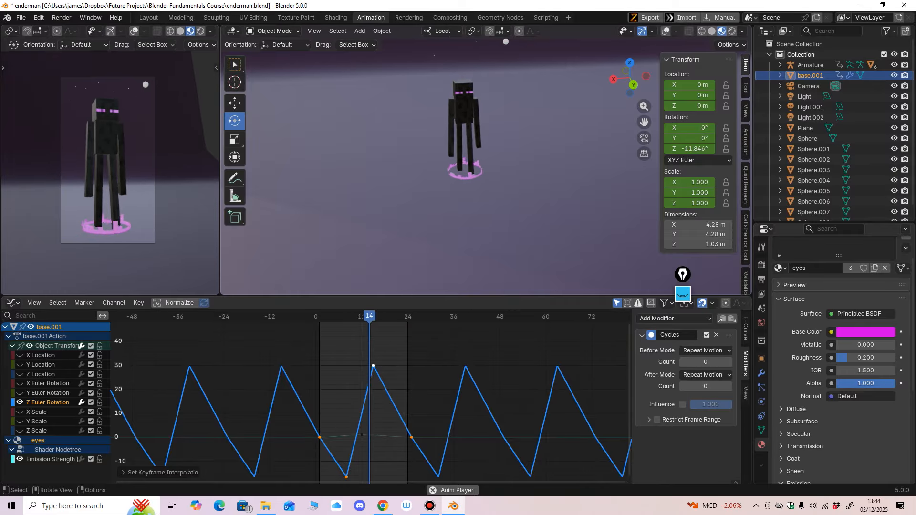
{"action": "scroll", "coordinate": [486, 167], "scroll_direction": "up", "scroll_amount": 3}
{"action": "middle_click_drag", "start_coordinate": [486, 167], "coordinate": [486, 158]}
{"action": "scroll", "coordinate": [487, 158], "scroll_direction": "up", "scroll_amount": 3}
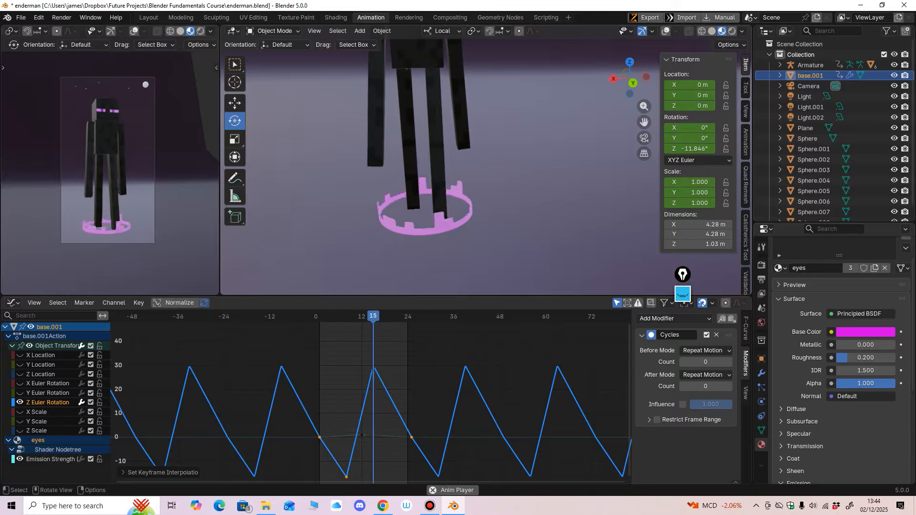
Stop playback, delete all Z Euler Rotation keyframes of the ring base, and play the animation close up
{"action": "key", "text": "space"}
{"action": "middle_click_drag", "start_coordinate": [372, 396], "coordinate": [371, 408], "text": "ctrl"}
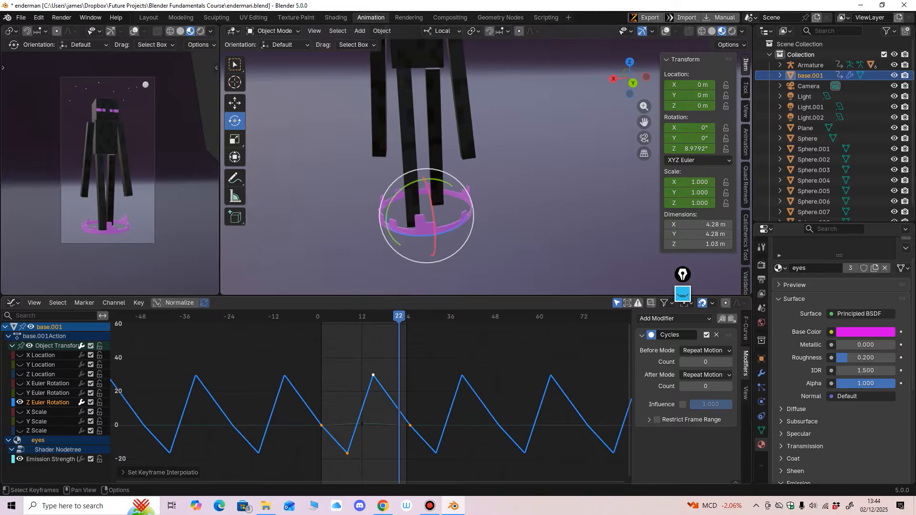
{"action": "key", "text": "x"}
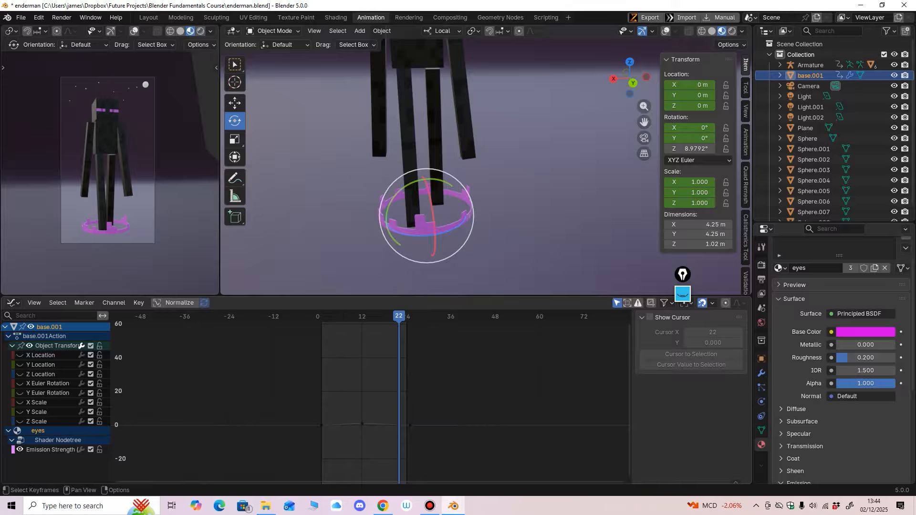
{"action": "key", "text": "space"}
{"action": "key", "text": "space"}
{"action": "middle_click_drag", "start_coordinate": [477, 200], "coordinate": [502, 160], "text": "ctrl"}
{"action": "scroll", "coordinate": [486, 167], "scroll_direction": "up", "scroll_amount": 1}
{"action": "key", "text": "space"}
{"action": "key", "text": "space"}
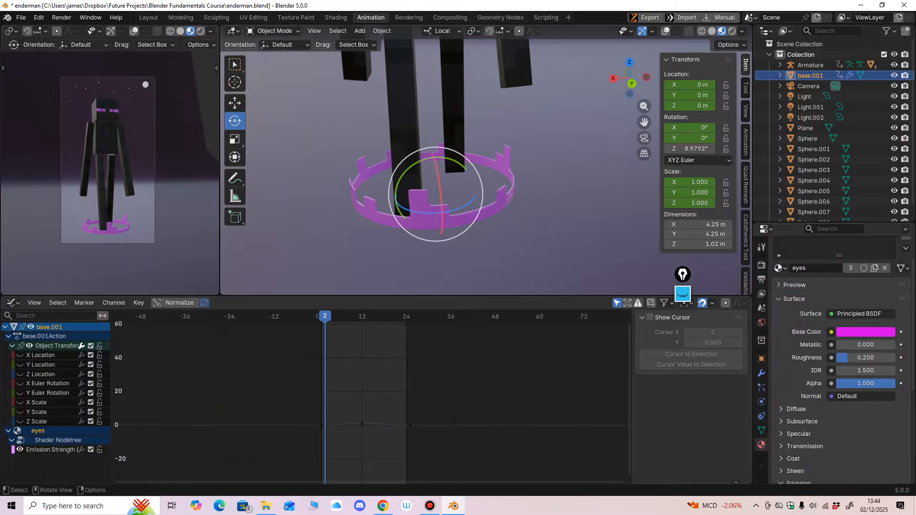
Key the ring base's Z rotation at 0° on frame 1
{"action": "left_click_drag", "start_coordinate": [325, 316], "coordinate": [321, 316]}
{"action": "middle_click_drag", "start_coordinate": [453, 206], "coordinate": [453, 179], "text": "ctrl"}
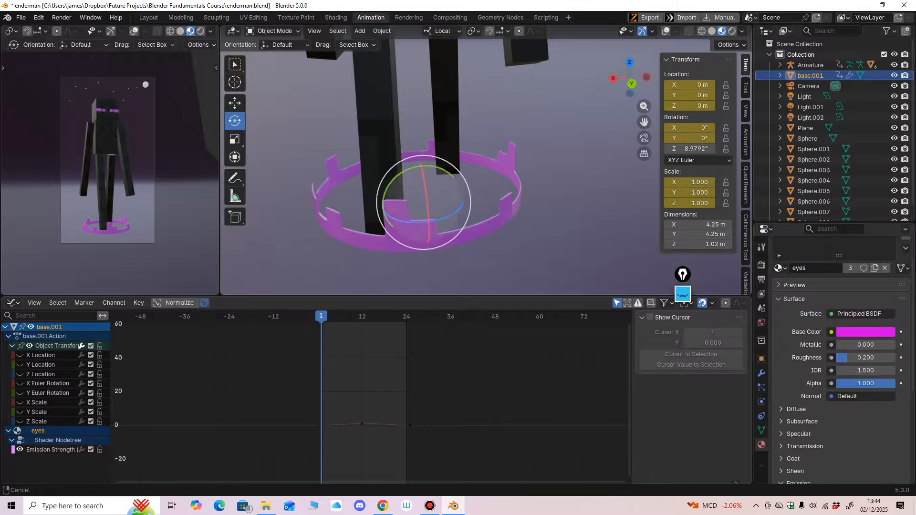
{"action": "middle_click_drag", "start_coordinate": [429, 215], "coordinate": [445, 201], "text": "shift"}
{"action": "scroll", "coordinate": [445, 201], "scroll_direction": "up", "scroll_amount": 1}
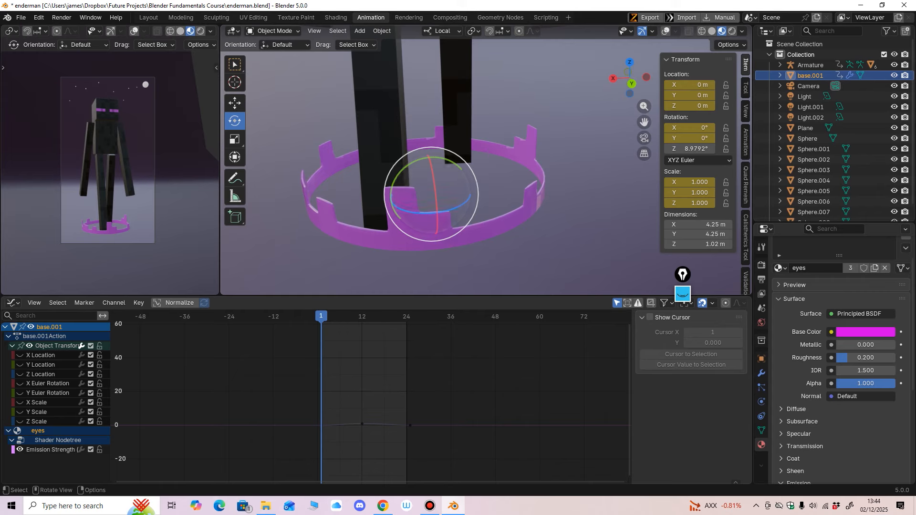
{"action": "left_click_drag", "start_coordinate": [448, 210], "coordinate": [451, 202]}
{"action": "double_click", "coordinate": [690, 149]}
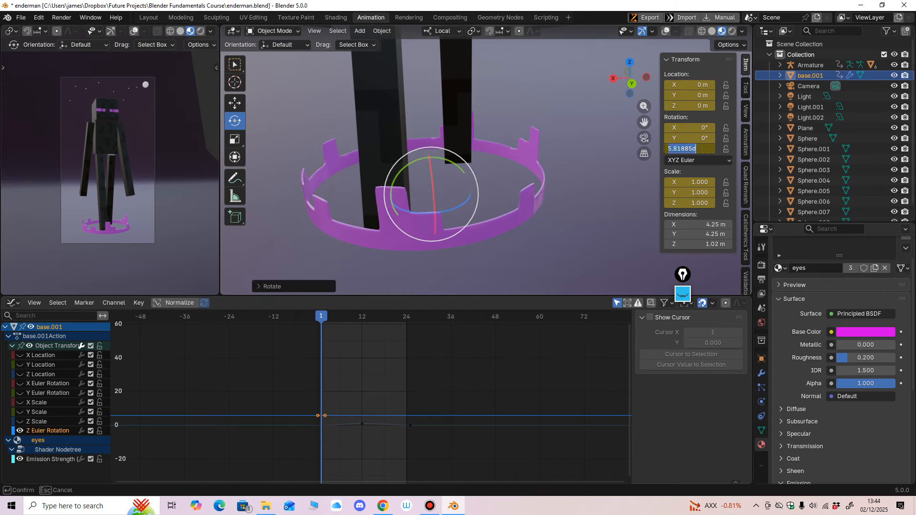
{"action": "key", "text": "Return"}
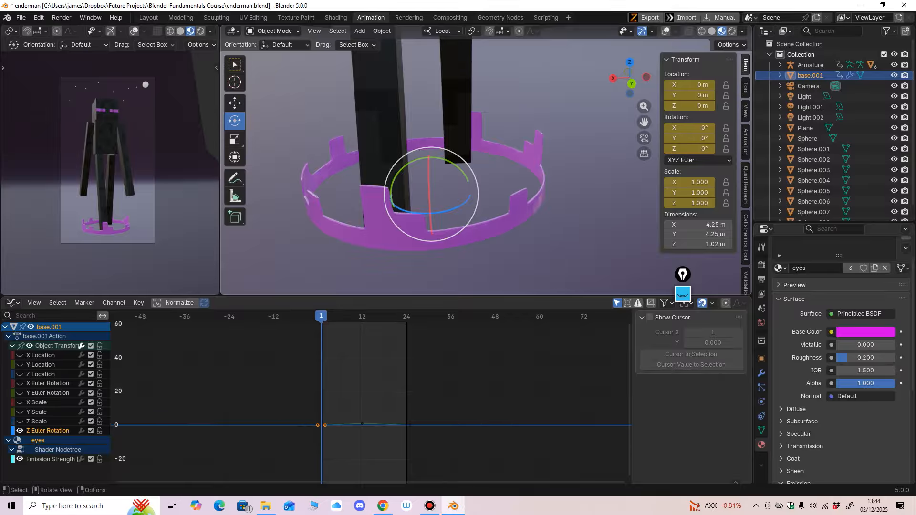
Rotate the ring base on Z to about -20.7° at frame 1 and about -8.1° at frame 6
{"action": "left_click_drag", "start_coordinate": [434, 213], "coordinate": [436, 207]}
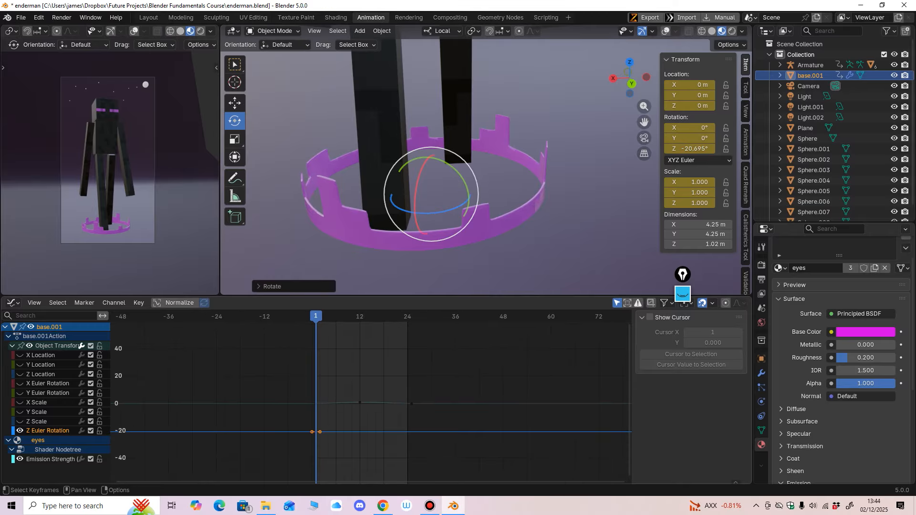
{"action": "left_click_drag", "start_coordinate": [315, 316], "coordinate": [336, 316]}
{"action": "left_click_drag", "start_coordinate": [431, 213], "coordinate": [438, 211]}
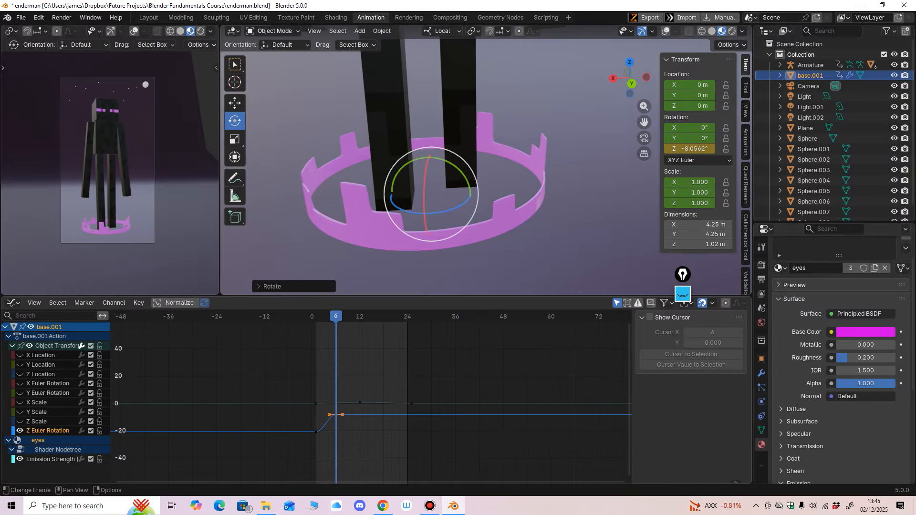
Copy the frame 1 and 6 Z rotation keyframes and paste them at frames 12 and 18
{"action": "left_click_drag", "start_coordinate": [322, 424], "coordinate": [349, 408]}
{"action": "key", "text": "ctrl+c"}
{"action": "left_click_drag", "start_coordinate": [336, 316], "coordinate": [383, 316]}
{"action": "key", "text": "ctrl+v"}
{"action": "key", "text": "ctrl+v"}
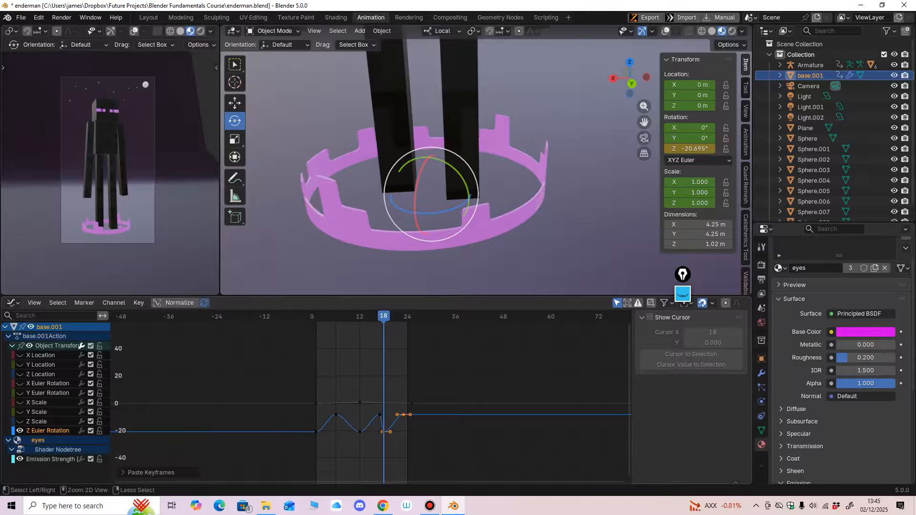
Move the last pasted pair of Z rotation keyframes along the time axis to frames 21 and 26
{"action": "key", "text": "Home"}
{"action": "key", "text": "g"}
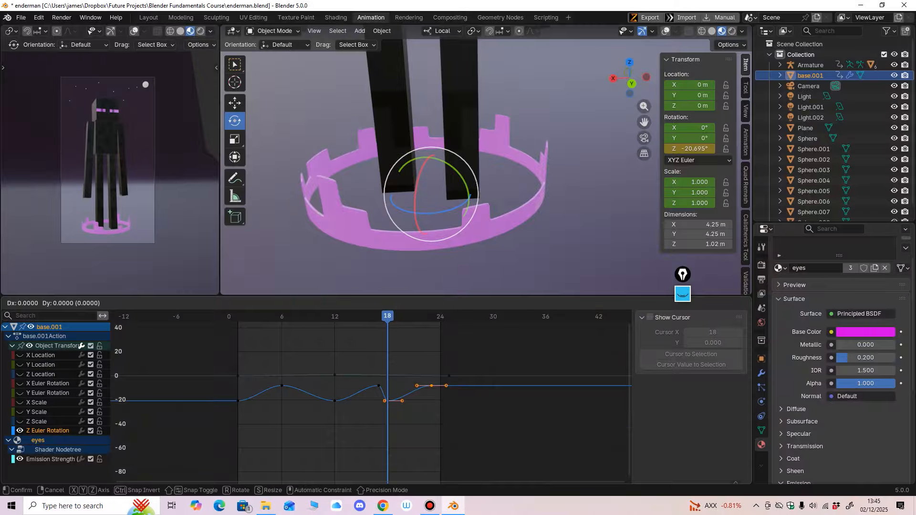
{"action": "key", "text": "x"}
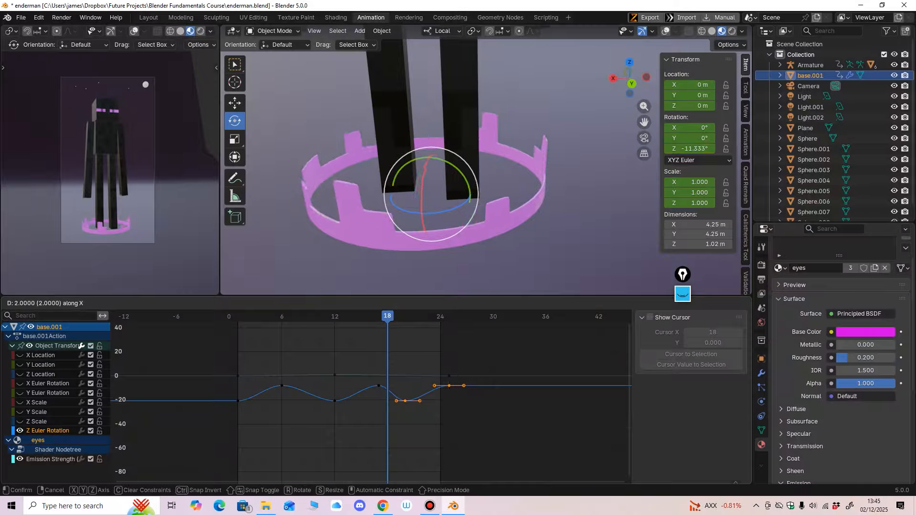
{"action": "left_click", "coordinate": [406, 390]}
Copy the frame 21 Z rotation keyframe and paste it over the one at frame 26
{"action": "left_click_drag", "start_coordinate": [403, 394], "coordinate": [422, 431]}
{"action": "key", "text": "ctrl+c"}
{"action": "left_click_drag", "start_coordinate": [440, 316], "coordinate": [457, 317]}
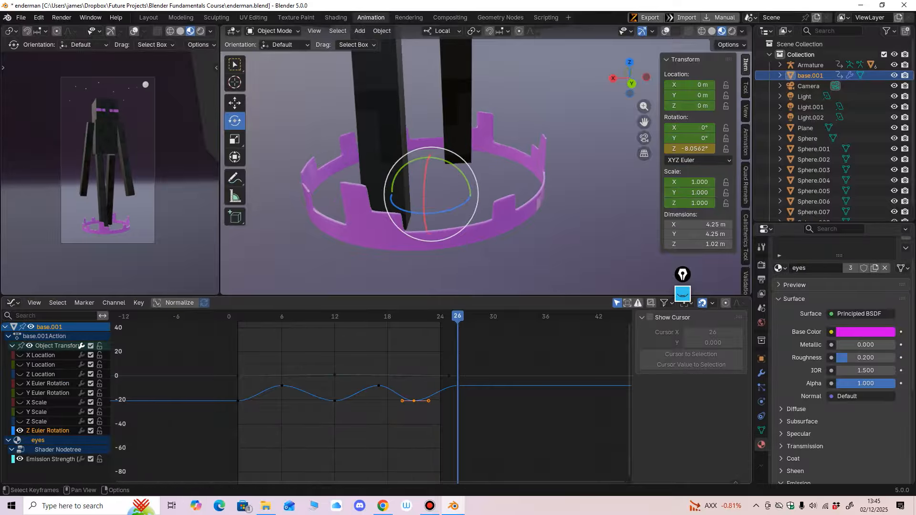
{"action": "key", "text": "ctrl+v"}
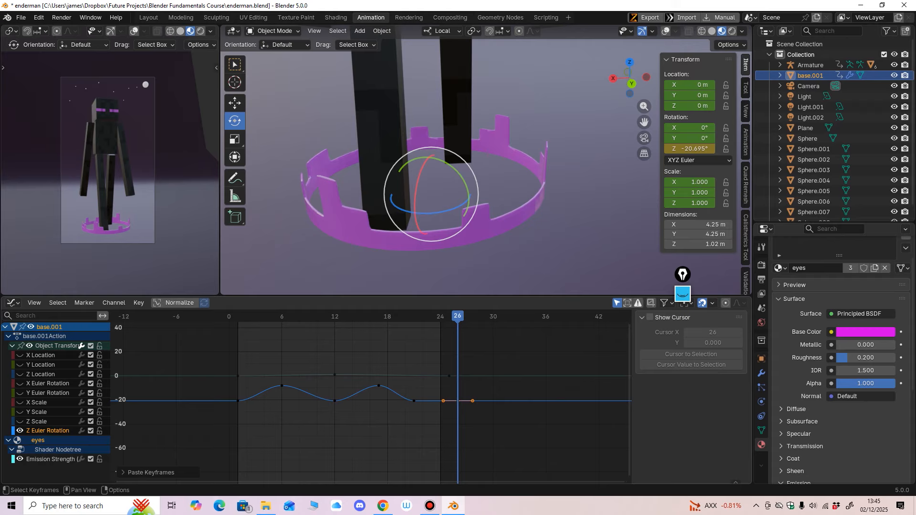
Shift the four Z rotation keyframes between frames 6 and 21 four frames later
{"action": "left_click_drag", "start_coordinate": [263, 380], "coordinate": [431, 386]}
{"action": "left_click", "coordinate": [379, 386], "text": "shift"}
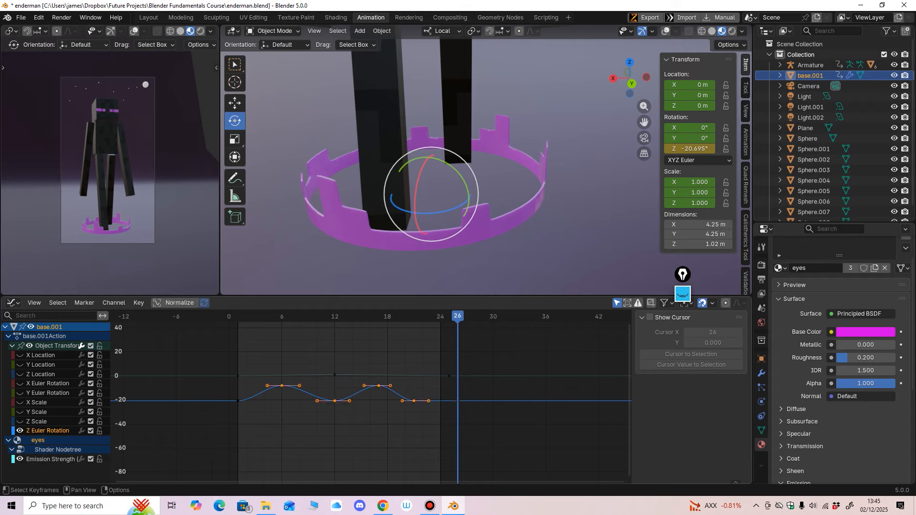
{"action": "key", "text": "g"}
{"action": "key", "text": "x"}
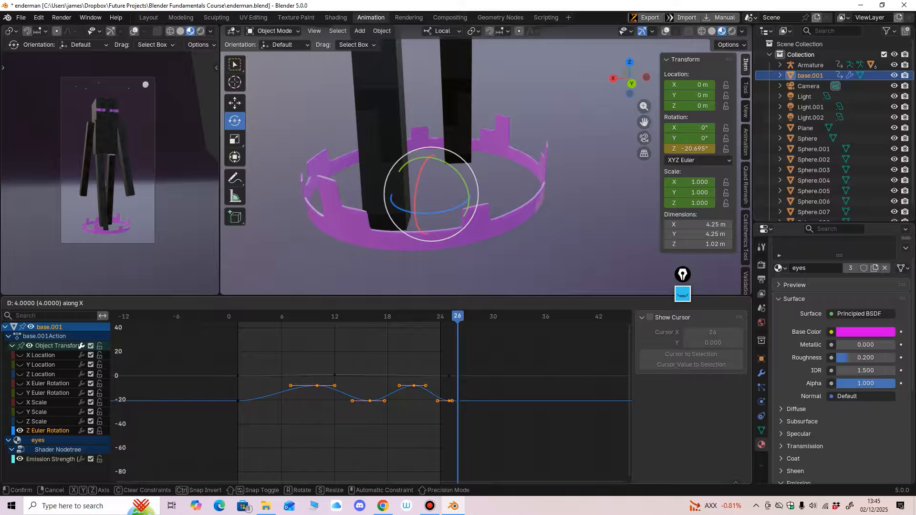
{"action": "left_click", "coordinate": [444, 415]}
Paste the copied Z rotation keyframe at frame 25 and delete the extra keyframe at frame 26
{"action": "key", "text": "b"}
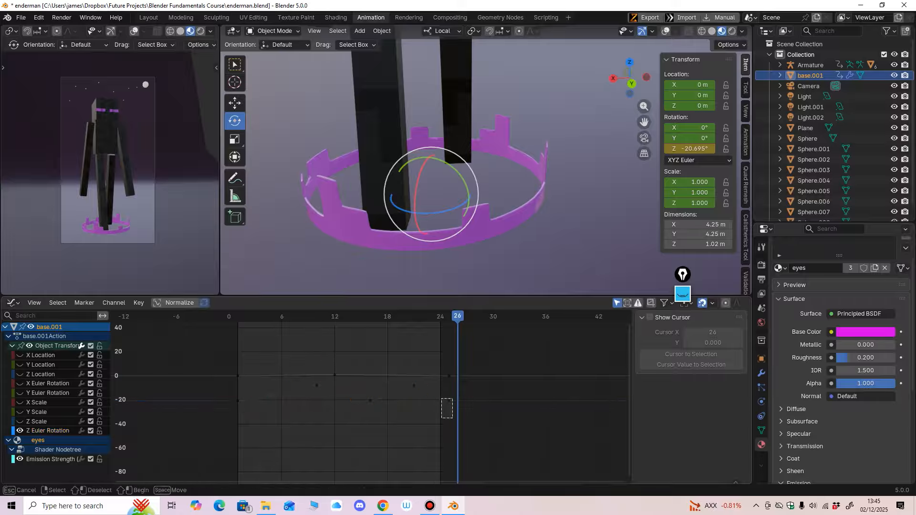
{"action": "left_click_drag", "start_coordinate": [453, 398], "coordinate": [472, 391]}
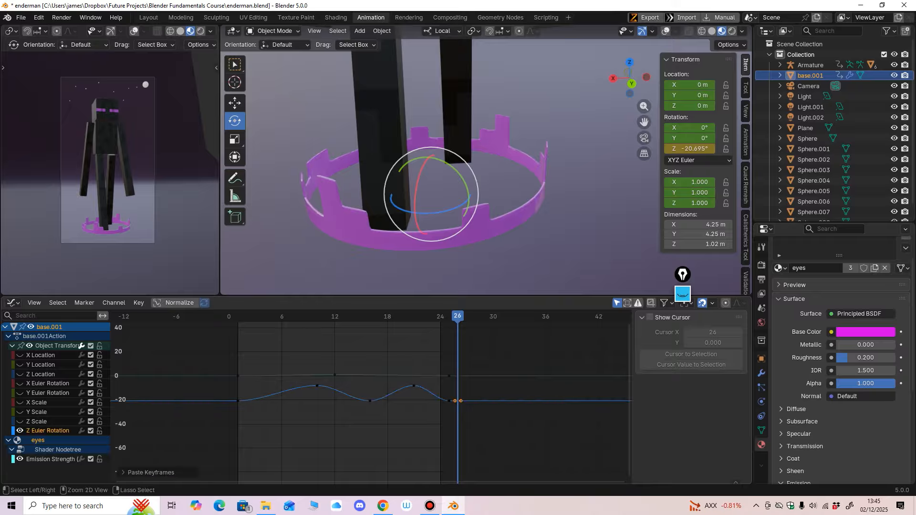
{"action": "key", "text": "Left"}
{"action": "key", "text": "ctrl+v"}
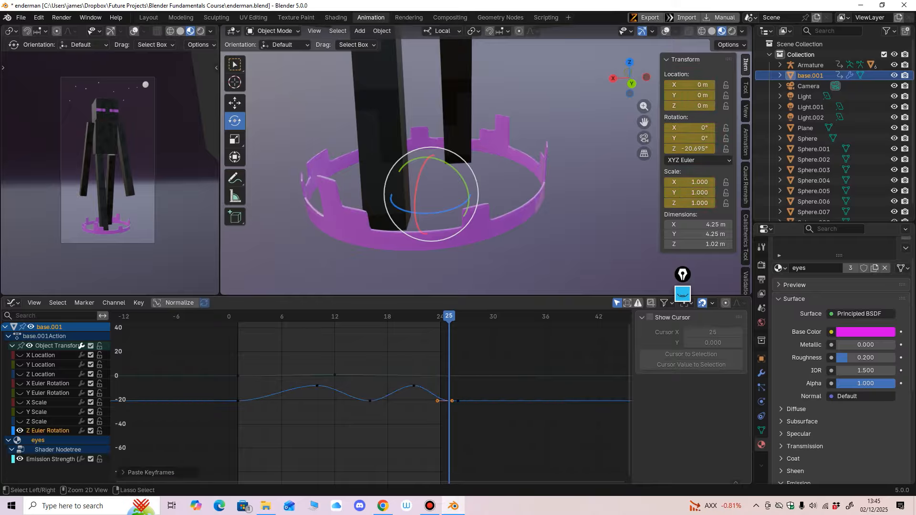
{"action": "key", "text": "alt+a"}
{"action": "left_click_drag", "start_coordinate": [452, 395], "coordinate": [466, 417]}
{"action": "key", "text": "Delete"}
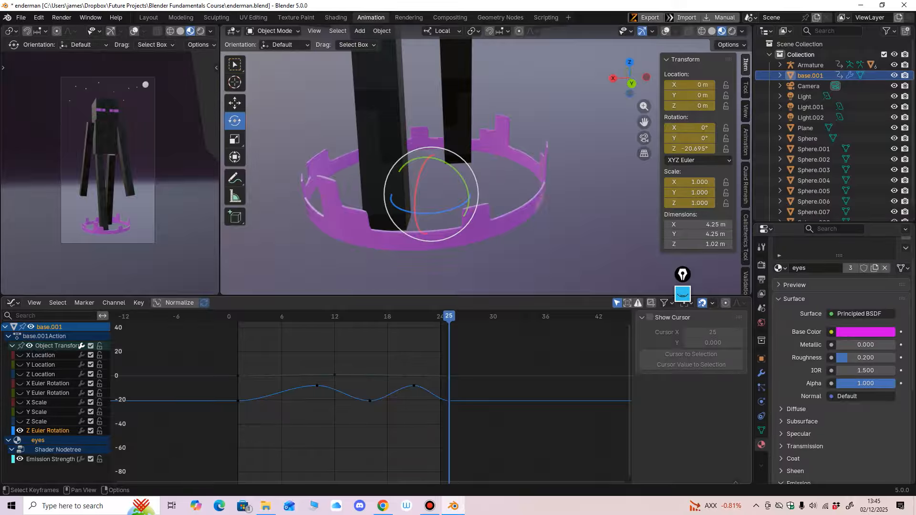
Move the first peak keyframe to frame 8 and the low keyframe between the peaks to frame 14, and play the loop
{"action": "left_click_drag", "start_coordinate": [307, 376], "coordinate": [327, 396]}
{"action": "key", "text": "g"}
{"action": "left_click", "coordinate": [310, 398]}
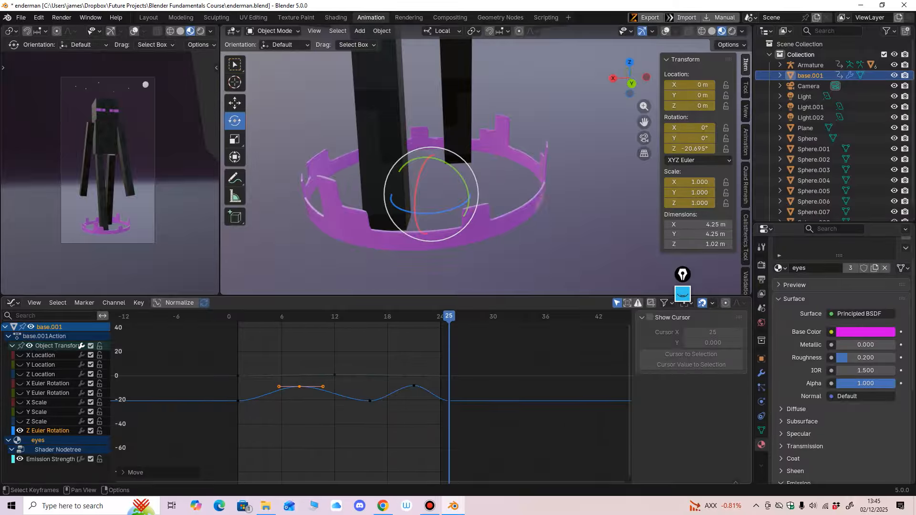
{"action": "left_click", "coordinate": [370, 402]}
{"action": "key", "text": "g"}
{"action": "left_click", "coordinate": [352, 402]}
{"action": "key", "text": "space"}
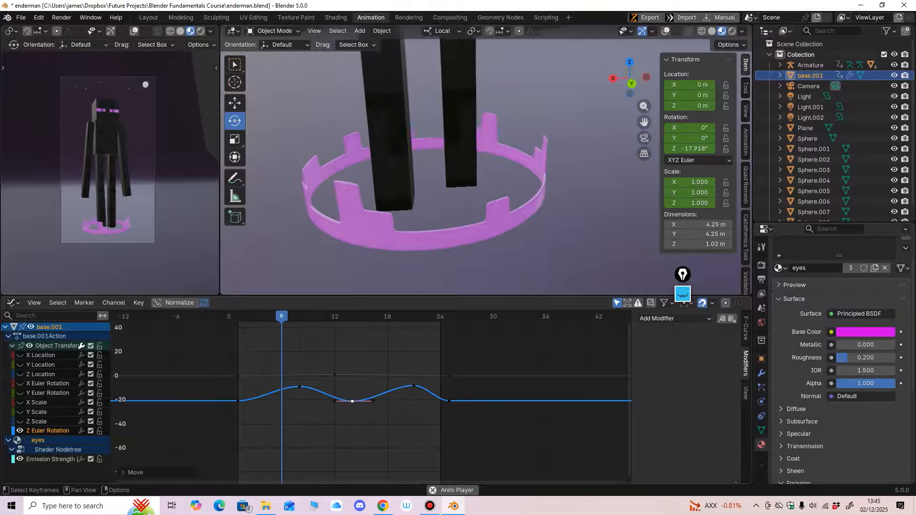
Fine-tune the Z rotation curve during playback, moving its peaks to frames 7 and 20 and the low keyframe between them to frame 13
{"action": "middle_click_drag", "start_coordinate": [363, 406], "coordinate": [370, 382], "text": "ctrl"}
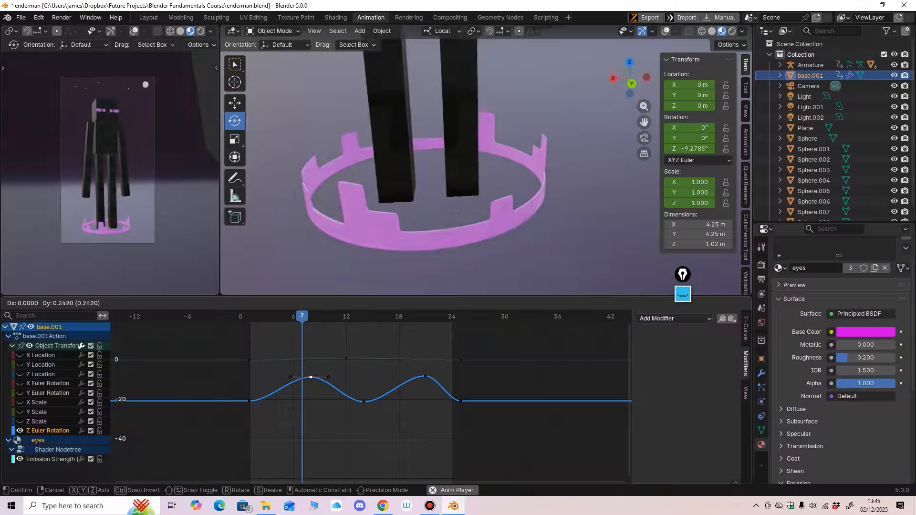
{"action": "left_click_drag", "start_coordinate": [363, 401], "coordinate": [355, 402]}
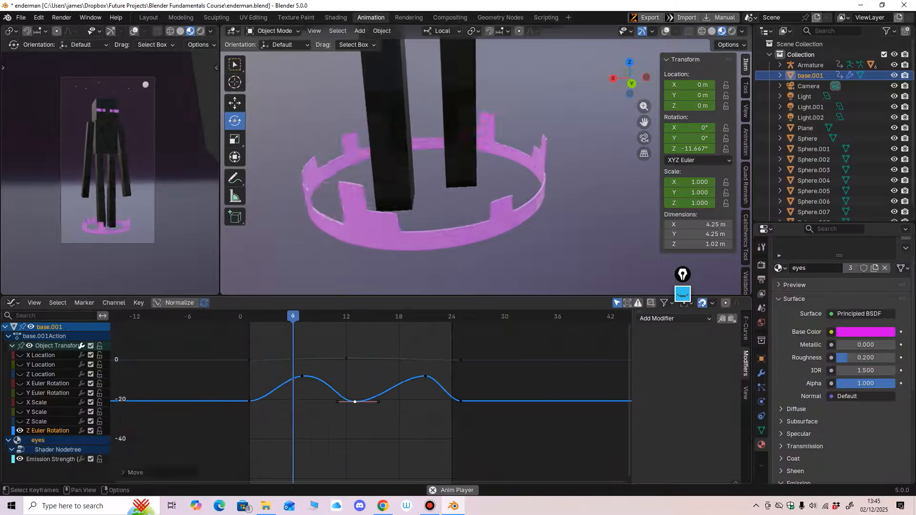
{"action": "left_click", "coordinate": [421, 383]}
{"action": "mouse_move", "coordinate": [425, 376]}
{"action": "left_mouse_down"}
{"action": "mouse_move", "coordinate": [416, 374]}
{"action": "mouse_move", "coordinate": [436, 374]}
{"action": "left_mouse_up"}
Adjust the right handle of the frame 7 Z rotation keyframe and play the loop with more of the Enderman in view
{"action": "left_click", "coordinate": [301, 376]}
{"action": "left_click_drag", "start_coordinate": [328, 375], "coordinate": [326, 375]}
{"action": "middle_click_drag", "start_coordinate": [458, 143], "coordinate": [439, 206], "text": "ctrl"}
{"action": "middle_click_drag", "start_coordinate": [363, 396], "coordinate": [360, 400]}
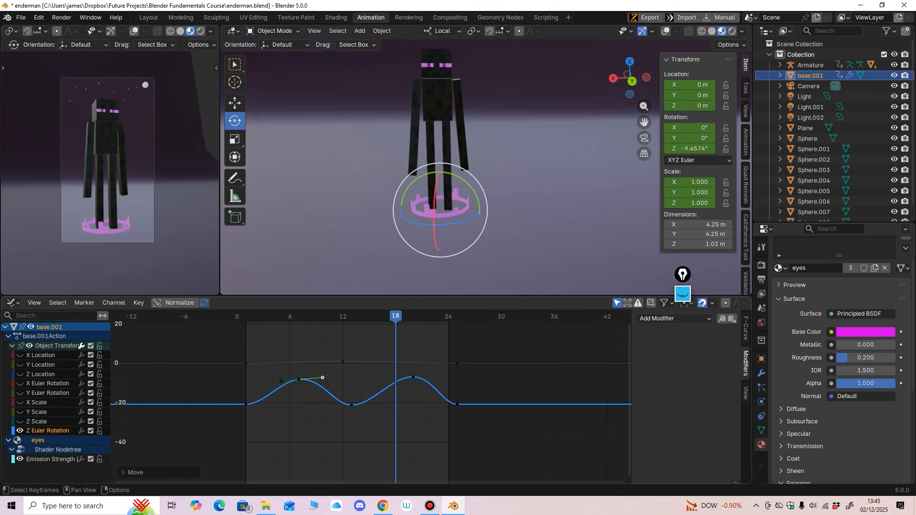
{"action": "key", "text": "space"}
{"action": "scroll", "coordinate": [438, 167], "scroll_direction": "up", "scroll_amount": 2}
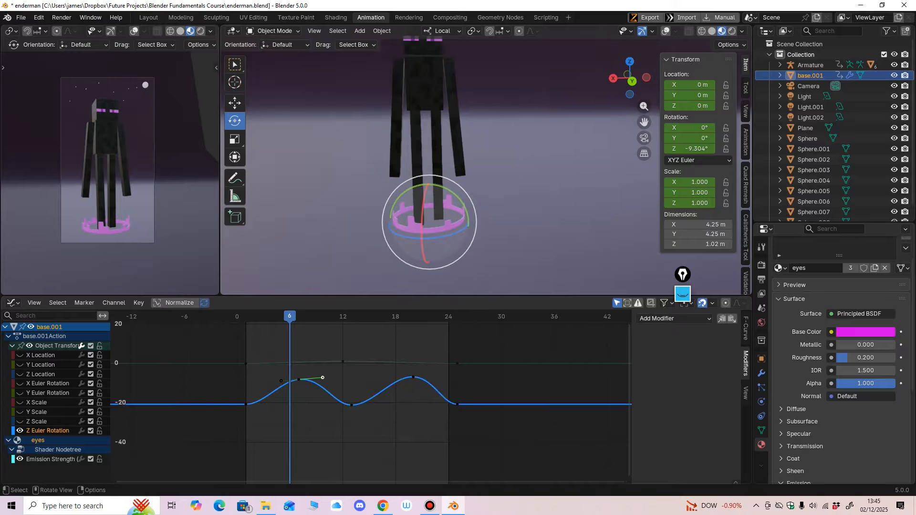
Play the loop, render frame 24 as a test image, and close the render without finishing all its samples
{"action": "key", "text": "space"}
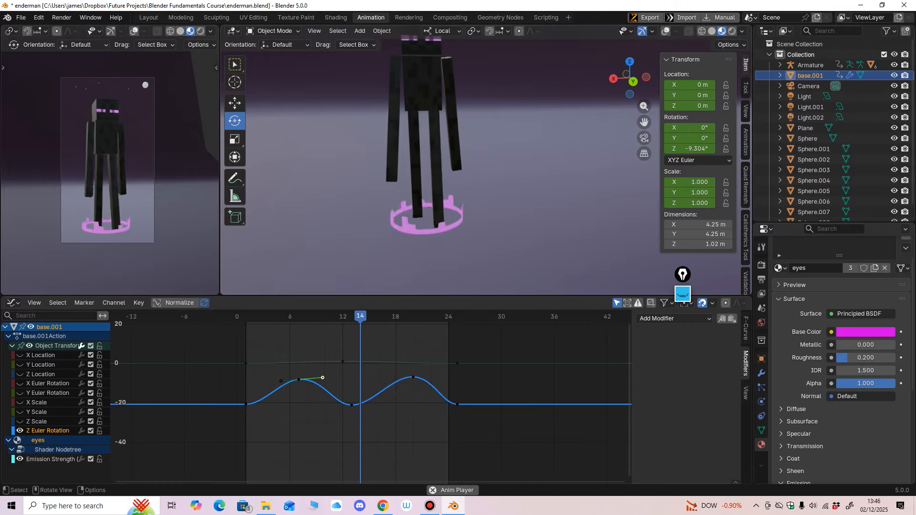
{"action": "middle_click_drag", "start_coordinate": [448, 157], "coordinate": [448, 239], "text": "ctrl"}
{"action": "key", "text": "F12"}
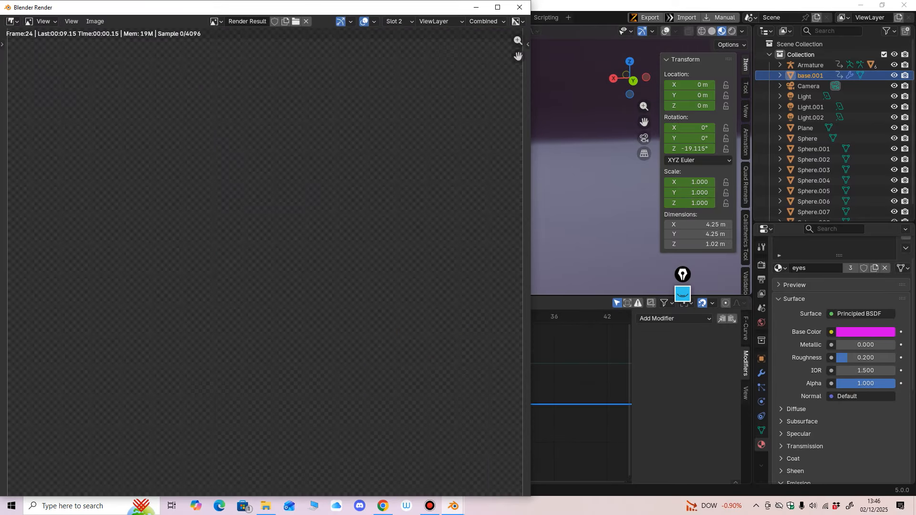
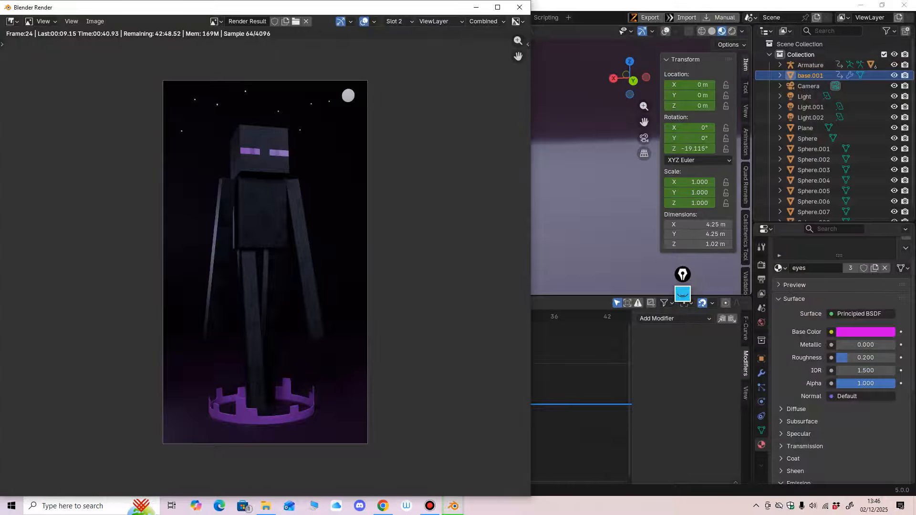
{"action": "key", "text": "Escape"}
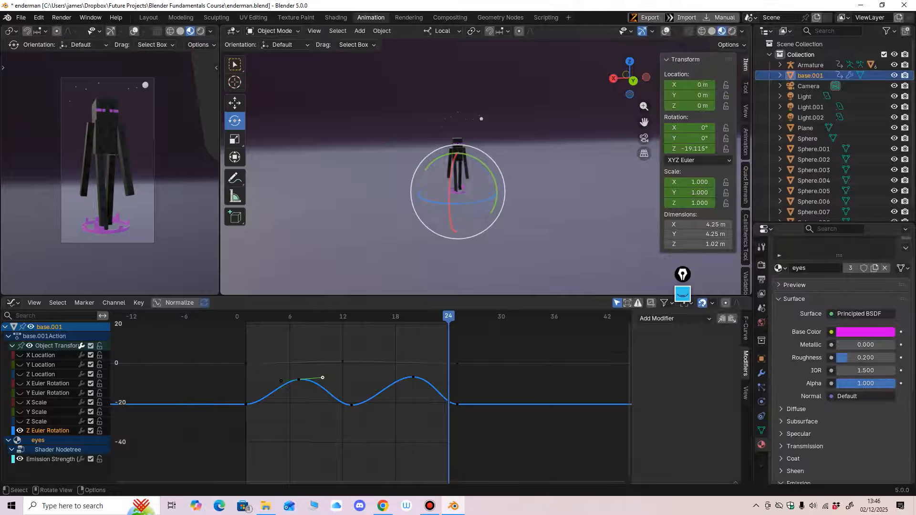
Enlarge the 3D viewports and switch the camera view to Rendered shading
{"action": "left_click_drag", "start_coordinate": [449, 295], "coordinate": [448, 365]}
{"action": "scroll", "coordinate": [449, 267], "scroll_direction": "down", "scroll_amount": 3}
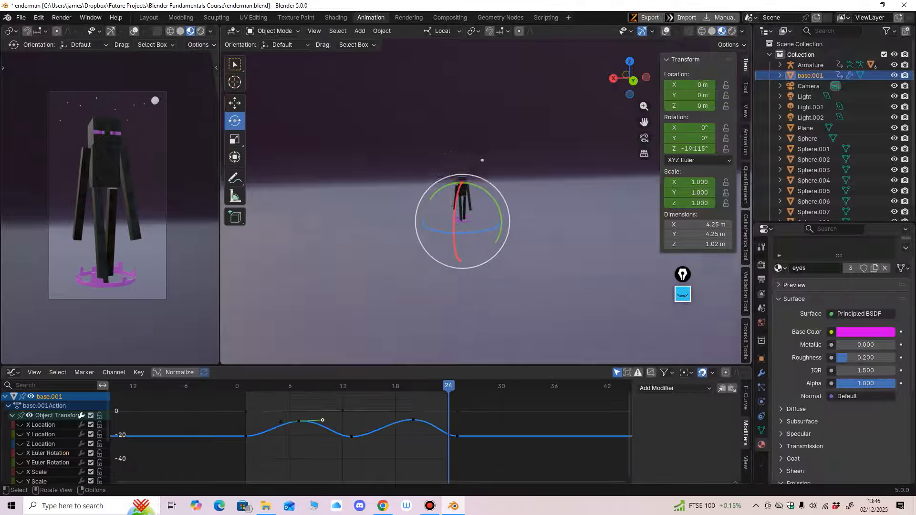
{"action": "mouse_move", "coordinate": [448, 267]}
{"action": "middle_mouse_down"}
{"action": "mouse_move", "coordinate": [506, 269]}
{"action": "mouse_move", "coordinate": [454, 268]}
{"action": "middle_mouse_up"}
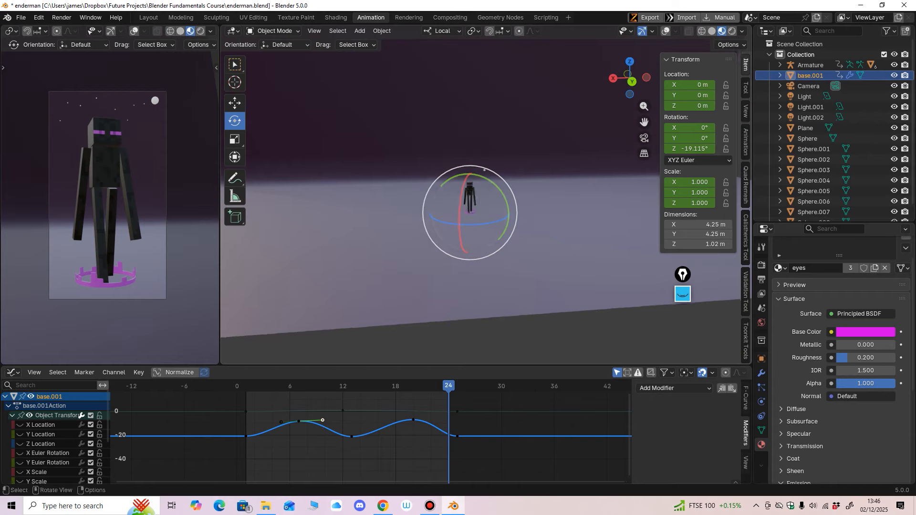
{"action": "left_click", "coordinate": [201, 31]}
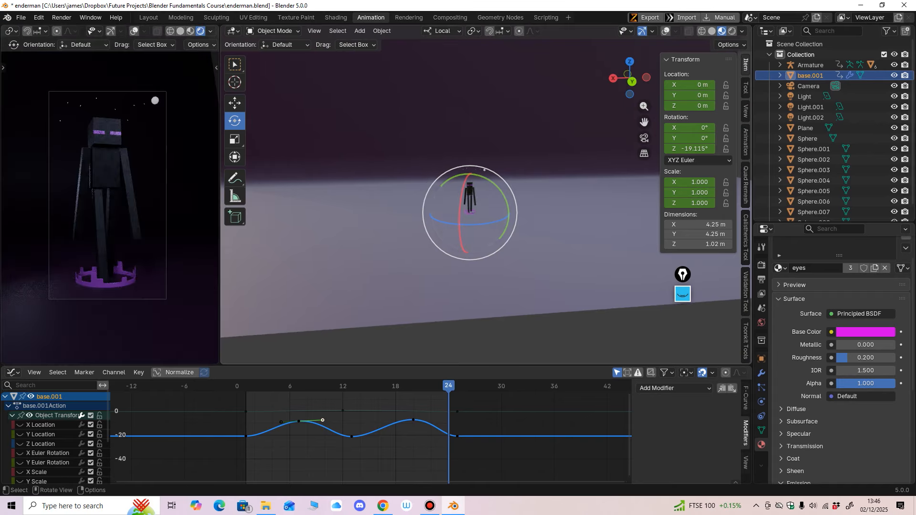
{"action": "middle_click_drag", "start_coordinate": [453, 268], "coordinate": [494, 268]}
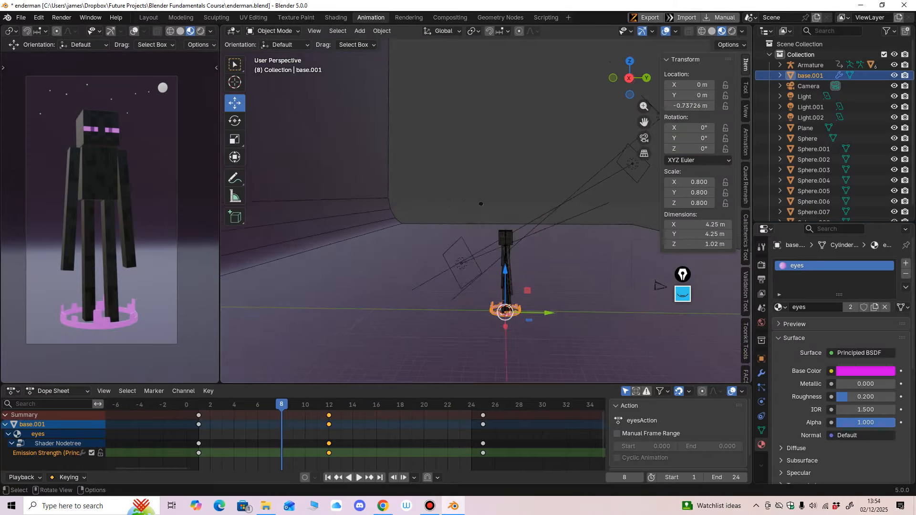
Try to raise the pink ring base vertically along Z from the right side view, and undo the move
{"action": "scroll", "coordinate": [487, 267], "scroll_direction": "up", "scroll_amount": 1}
{"action": "middle_click_drag", "start_coordinate": [505, 267], "coordinate": [470, 246], "text": "shift"}
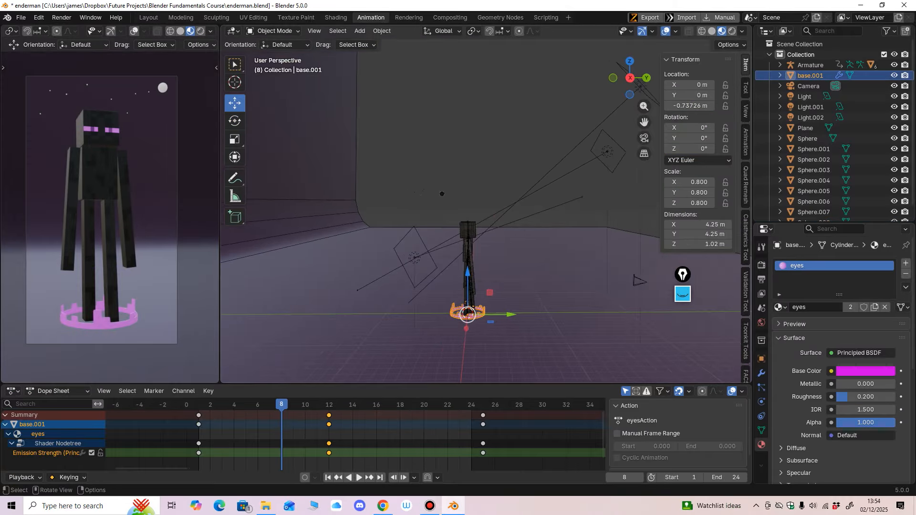
{"action": "key", "text": "KP_3"}
{"action": "key", "text": "g"}
{"action": "key", "text": "z"}
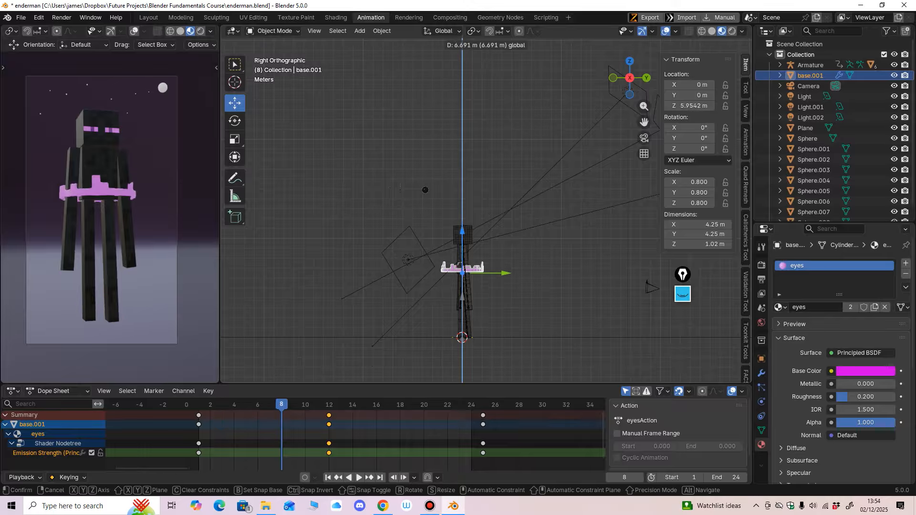
{"action": "left_click", "coordinate": [425, 187]}
{"action": "middle_click_drag", "start_coordinate": [425, 187], "coordinate": [470, 158]}
{"action": "key", "text": "ctrl+z"}
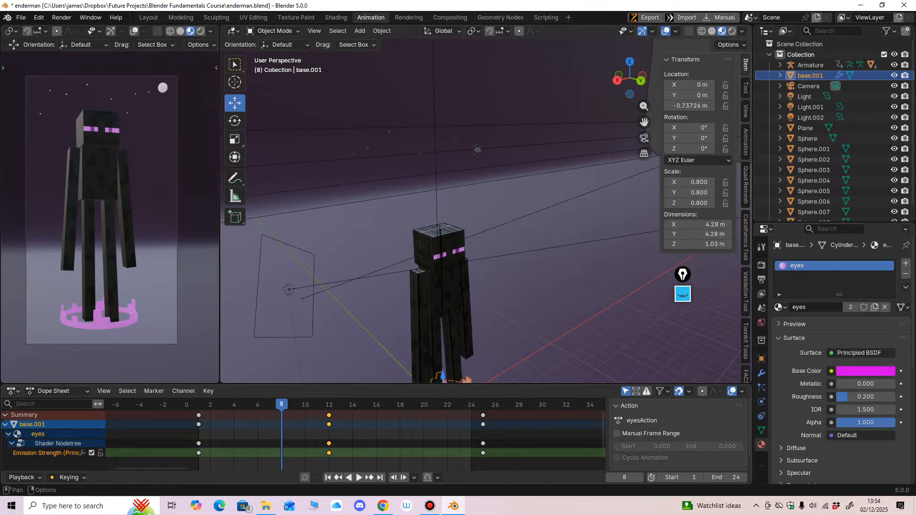
Change the Dope Sheet editor to a Timeline and go to frame 1 with the Enderman's upper body in view
{"action": "left_click", "coordinate": [12, 391]}
{"action": "left_click", "coordinate": [147, 298]}
{"action": "middle_click_drag", "start_coordinate": [470, 157], "coordinate": [453, 161]}
{"action": "middle_click_drag", "start_coordinate": [445, 63], "coordinate": [419, 114]}
{"action": "key", "text": "shift+Left"}
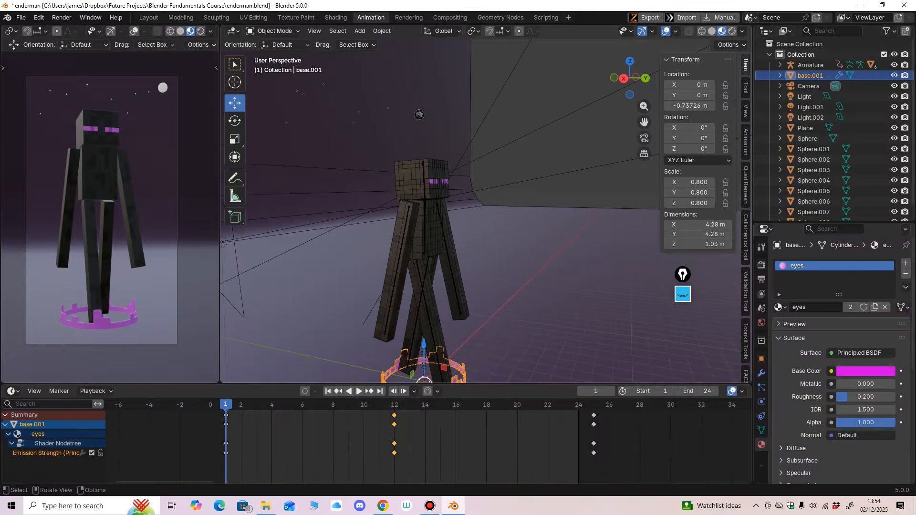
Move the ring base to just above the Enderman's head, at about Z 10.82 m, and scale it to 0.5 as a crown
{"action": "left_click_drag", "start_coordinate": [424, 343], "coordinate": [423, 121]}
{"action": "middle_click_drag", "start_coordinate": [424, 121], "coordinate": [436, 203]}
{"action": "left_click_drag", "start_coordinate": [436, 206], "coordinate": [427, 204]}
{"action": "middle_click_drag", "start_coordinate": [427, 205], "coordinate": [464, 129]}
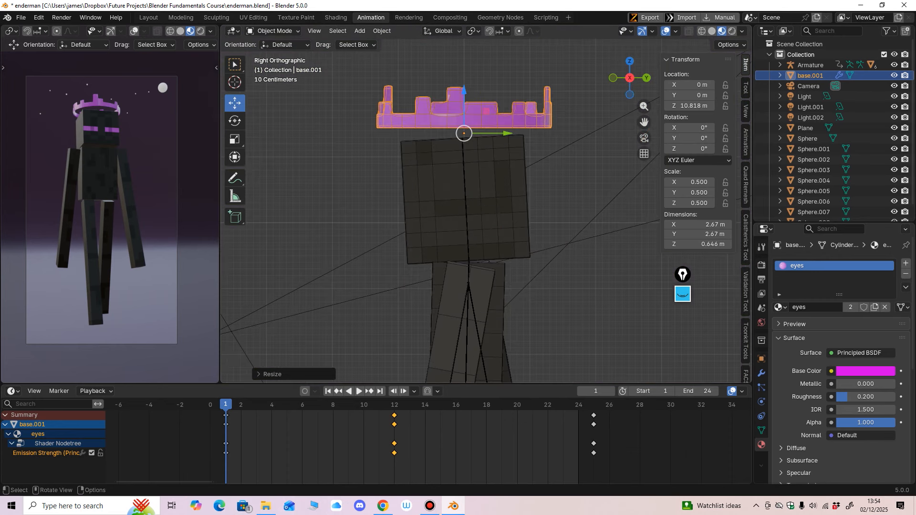
Raise the crown to about Z 10.85 m and tilt it about 3.1° around X to follow the top of the head
{"action": "left_click_drag", "start_coordinate": [491, 103], "coordinate": [489, 99]}
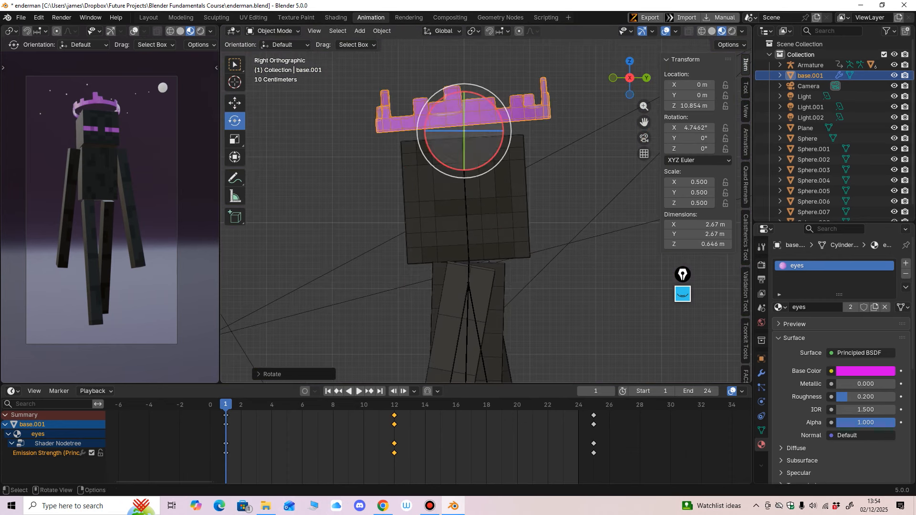
{"action": "middle_click_drag", "start_coordinate": [489, 99], "coordinate": [383, 135], "text": "ctrl"}
{"action": "middle_click_drag", "start_coordinate": [560, 119], "coordinate": [492, 90]}
{"action": "scroll", "coordinate": [478, 105], "scroll_direction": "up", "scroll_amount": 3}
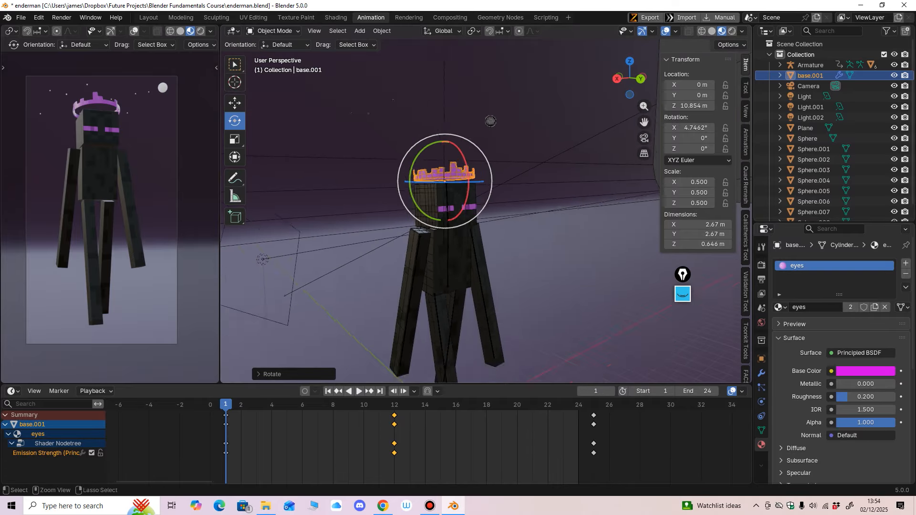
{"action": "middle_click_drag", "start_coordinate": [487, 210], "coordinate": [475, 132]}
{"action": "middle_click_drag", "start_coordinate": [476, 131], "coordinate": [510, 122]}
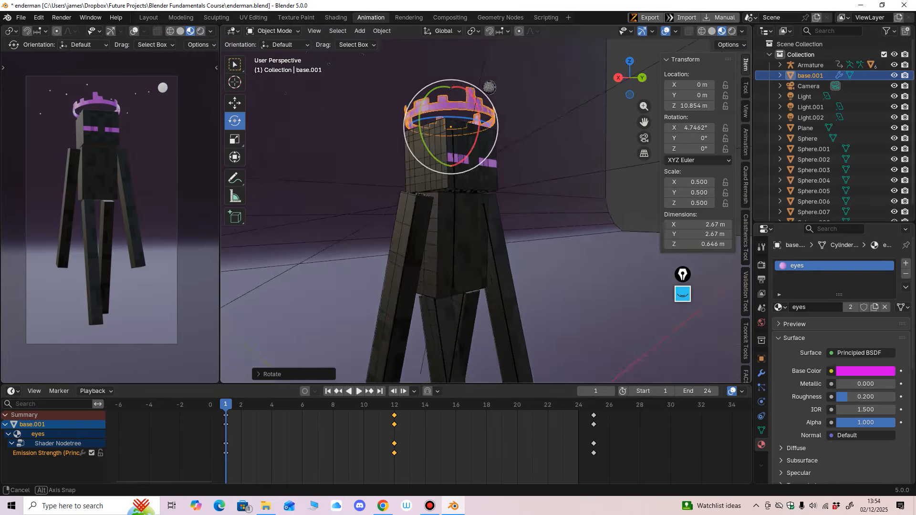
{"action": "middle_click_drag", "start_coordinate": [489, 87], "coordinate": [238, 289]}
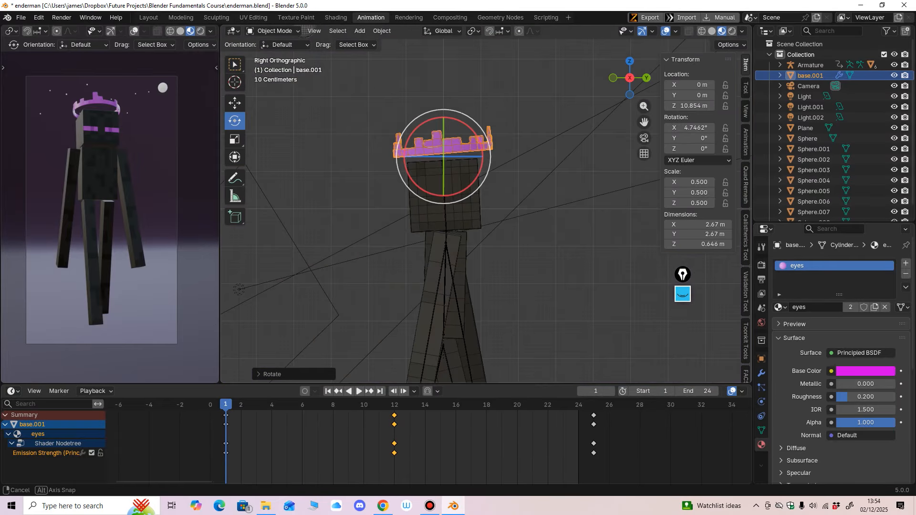
{"action": "left_click_drag", "start_coordinate": [456, 151], "coordinate": [453, 158]}
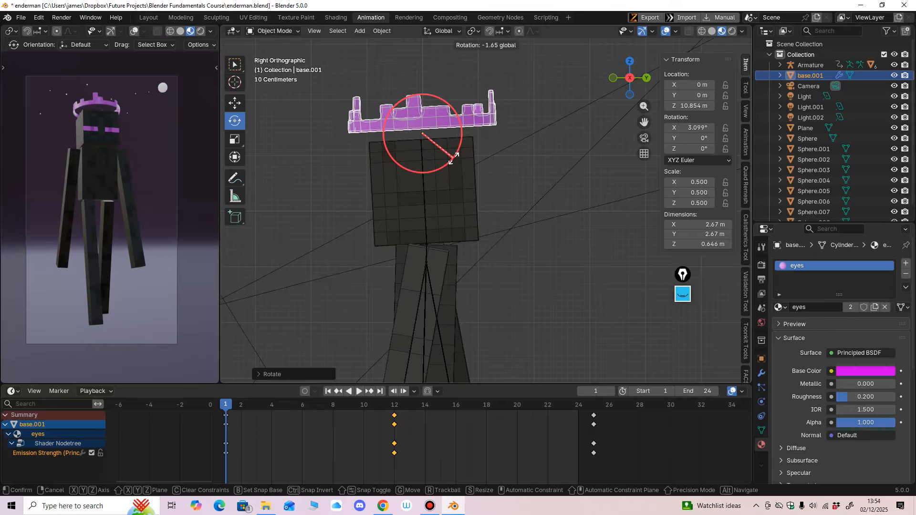
{"action": "middle_click_drag", "start_coordinate": [458, 165], "coordinate": [350, 163]}
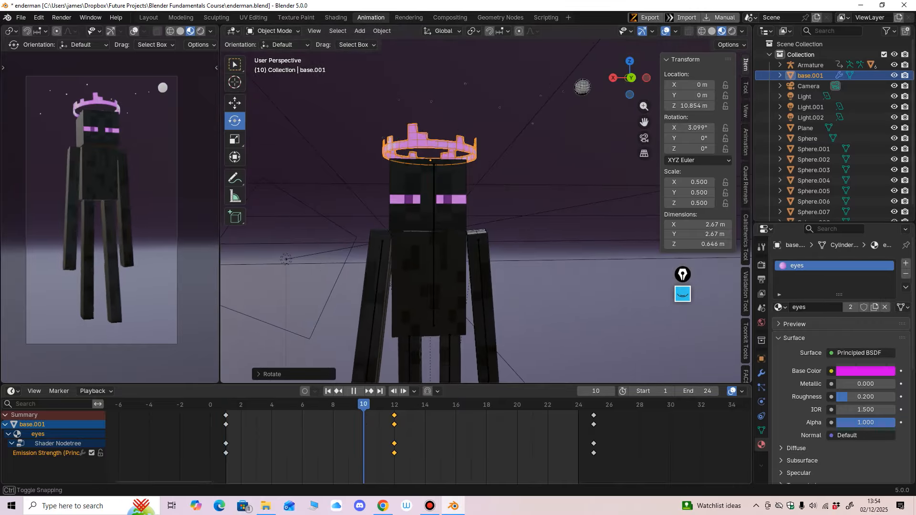
Play and scrub the walk to check how the crown sits against the moving head from several angles
{"action": "middle_click_drag", "start_coordinate": [429, 215], "coordinate": [477, 215]}
{"action": "key", "text": "space"}
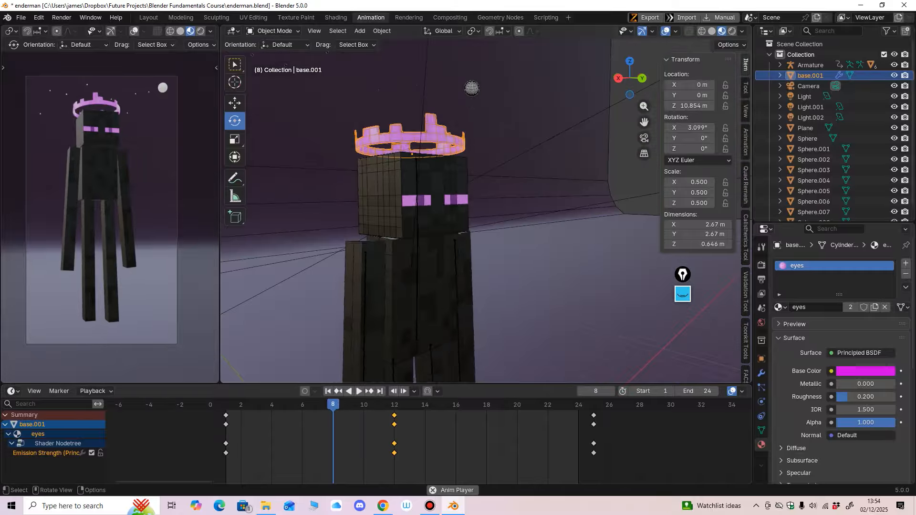
{"action": "key", "text": "space"}
{"action": "key", "text": "space"}
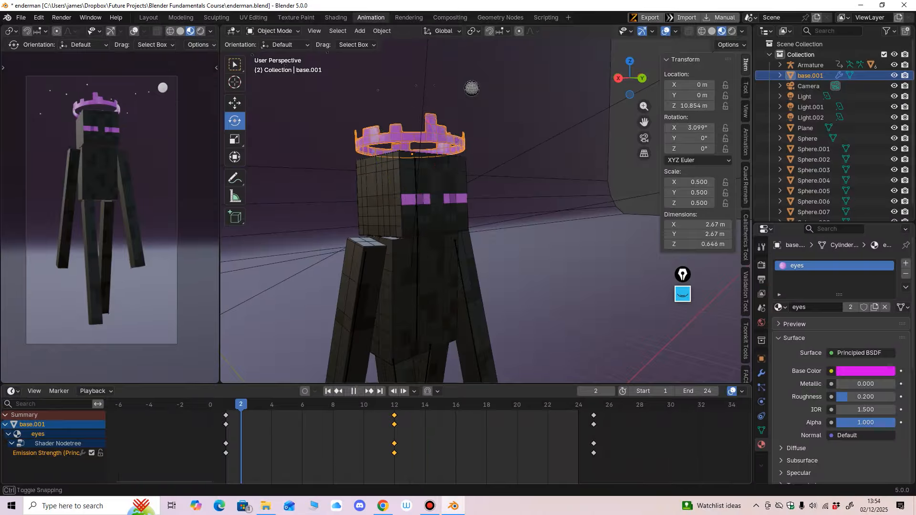
{"action": "key", "text": "space"}
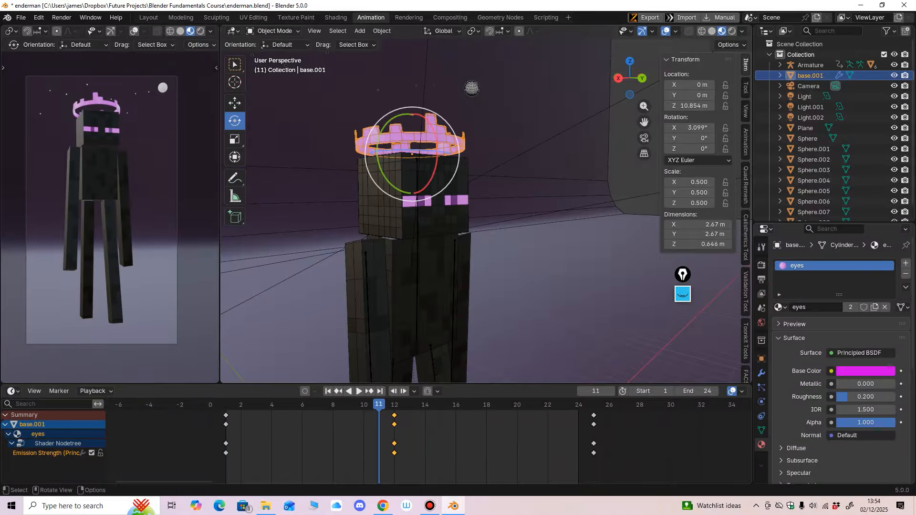
{"action": "left_click_drag", "start_coordinate": [378, 405], "coordinate": [349, 405]}
{"action": "middle_click_drag", "start_coordinate": [458, 215], "coordinate": [462, 195]}
{"action": "key", "text": "space"}
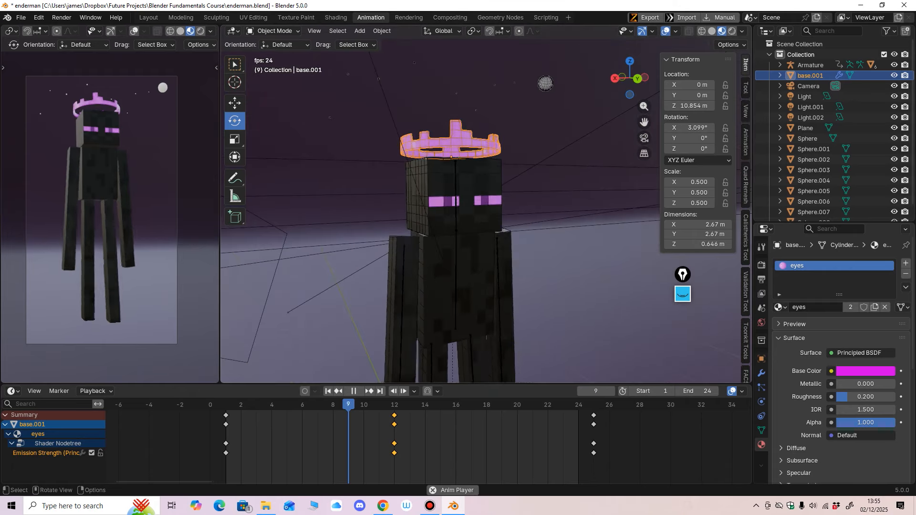
{"action": "mouse_move", "coordinate": [463, 195]}
{"action": "middle_mouse_down"}
{"action": "mouse_move", "coordinate": [505, 195]}
{"action": "mouse_move", "coordinate": [449, 198]}
{"action": "middle_mouse_up"}
{"action": "key", "text": "space"}
Hide the crown and undo the hiding
{"action": "key", "text": "h"}
{"action": "scroll", "coordinate": [476, 196], "scroll_direction": "down", "scroll_amount": 3}
{"action": "key", "text": "ctrl+z"}
Shrink the crown to scale 0.125 and move it beside the moon sphere, to about X -5.29, Y -3.89, Z 14.66 m
{"action": "mouse_move", "coordinate": [536, 117]}
{"action": "middle_mouse_down"}
{"action": "mouse_move", "coordinate": [494, 158]}
{"action": "mouse_move", "coordinate": [560, 159]}
{"action": "middle_mouse_up"}
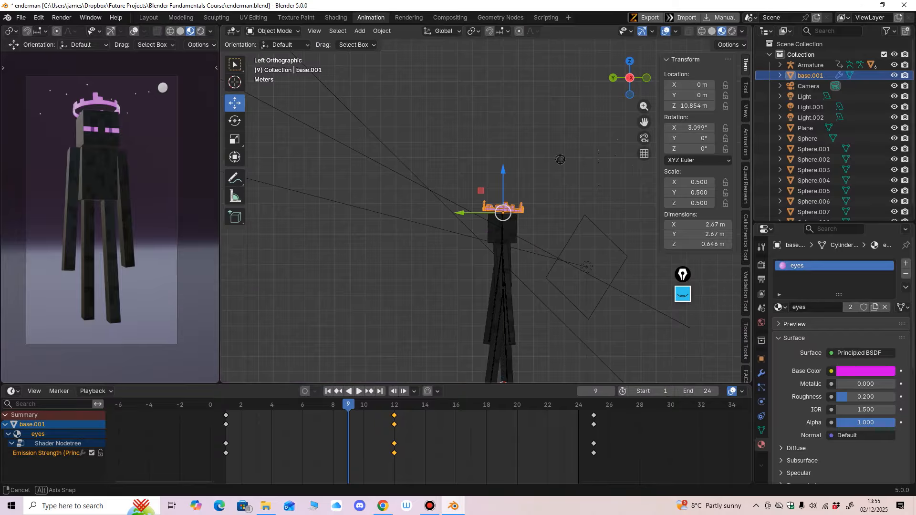
{"action": "left_click_drag", "start_coordinate": [503, 213], "coordinate": [568, 153]}
{"action": "middle_click_drag", "start_coordinate": [568, 153], "coordinate": [686, 167]}
{"action": "left_click_drag", "start_coordinate": [421, 150], "coordinate": [496, 152]}
{"action": "middle_click_drag", "start_coordinate": [496, 152], "coordinate": [332, 188]}
{"action": "scroll", "coordinate": [447, 181], "scroll_direction": "up", "scroll_amount": 3}
{"action": "left_click_drag", "start_coordinate": [449, 179], "coordinate": [447, 146]}
{"action": "scroll", "coordinate": [483, 184], "scroll_direction": "up", "scroll_amount": 5}
{"action": "middle_click_drag", "start_coordinate": [447, 146], "coordinate": [373, 197]}
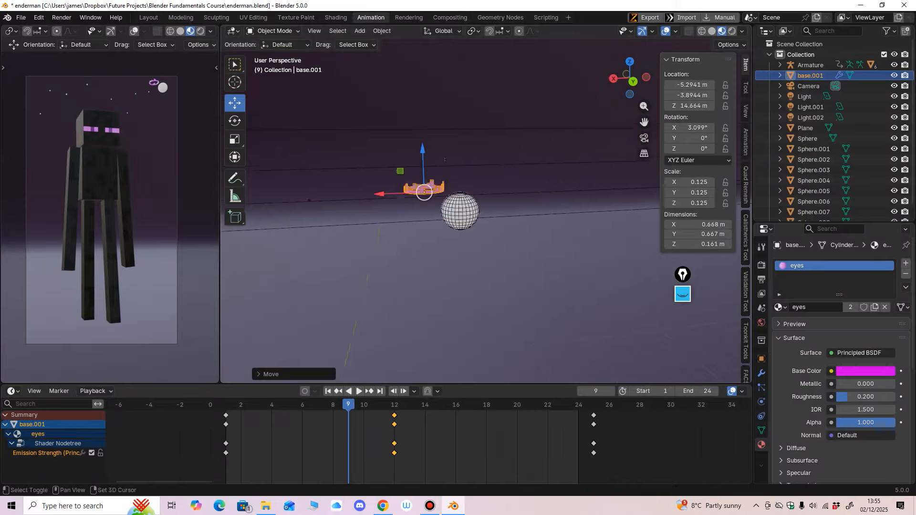
Centre the crown over the moon sphere at about X -5.89, Y -3.74 m and lower it to Z 14.58 m
{"action": "key", "text": "ctrl+KP_1"}
{"action": "left_click_drag", "start_coordinate": [361, 192], "coordinate": [410, 192]}
{"action": "middle_click_drag", "start_coordinate": [411, 192], "coordinate": [306, 196]}
{"action": "middle_click_drag", "start_coordinate": [362, 191], "coordinate": [305, 203], "text": "shift"}
{"action": "scroll", "coordinate": [305, 203], "scroll_direction": "up", "scroll_amount": 2}
{"action": "left_click_drag", "start_coordinate": [410, 202], "coordinate": [394, 202]}
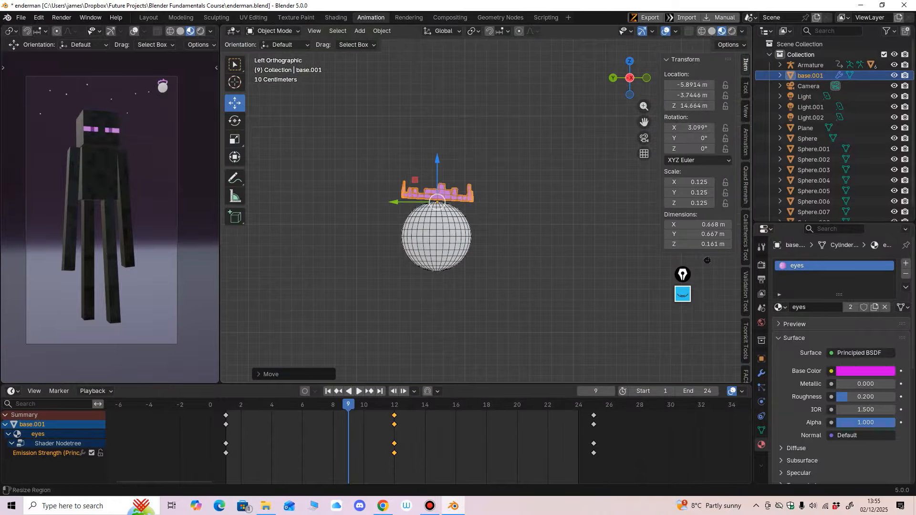
{"action": "left_click_drag", "start_coordinate": [436, 159], "coordinate": [437, 168]}
{"action": "scroll", "coordinate": [437, 167], "scroll_direction": "up", "scroll_amount": 2}
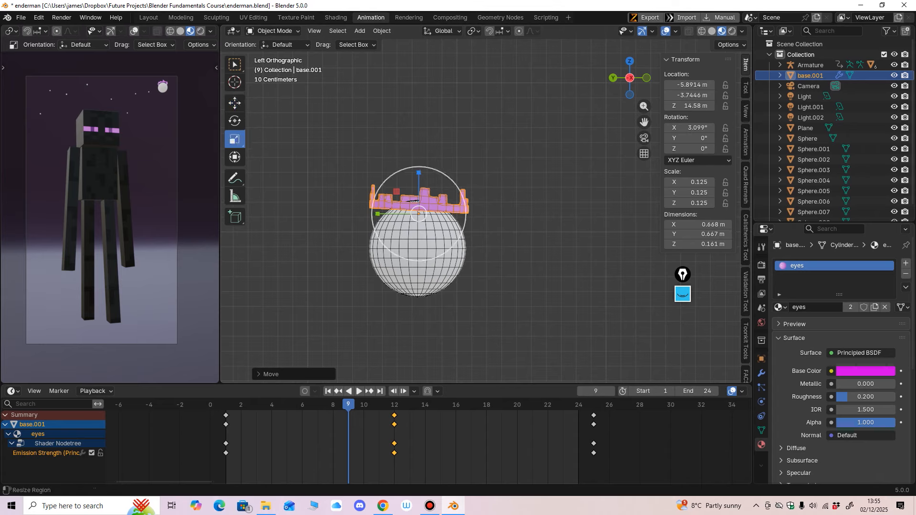
Scale the crown to about 0.139 in X and Y and 0.179 in Z, and lower it onto the moon at Z 14.444 m
{"action": "left_click_drag", "start_coordinate": [381, 191], "coordinate": [418, 182]}
{"action": "middle_click_drag", "start_coordinate": [419, 182], "coordinate": [520, 183]}
{"action": "left_click_drag", "start_coordinate": [428, 185], "coordinate": [429, 172]}
{"action": "mouse_move", "coordinate": [428, 173]}
{"action": "middle_mouse_down"}
{"action": "mouse_move", "coordinate": [438, 181]}
{"action": "mouse_move", "coordinate": [430, 178]}
{"action": "middle_mouse_up"}
{"action": "left_click_drag", "start_coordinate": [411, 190], "coordinate": [412, 202]}
{"action": "middle_click_drag", "start_coordinate": [411, 202], "coordinate": [412, 226], "text": "ctrl"}
Shrink the crown to about 0.128 in X and Y and 0.164 in Z, and nudge it up to Z 14.448 m
{"action": "left_click", "coordinate": [234, 139]}
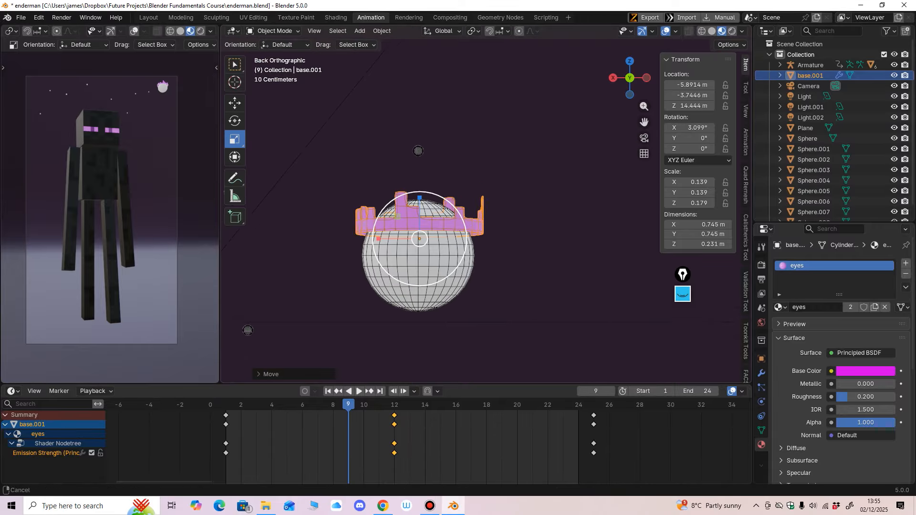
{"action": "middle_click_drag", "start_coordinate": [433, 315], "coordinate": [433, 272], "text": "ctrl"}
{"action": "middle_click_drag", "start_coordinate": [433, 271], "coordinate": [427, 262]}
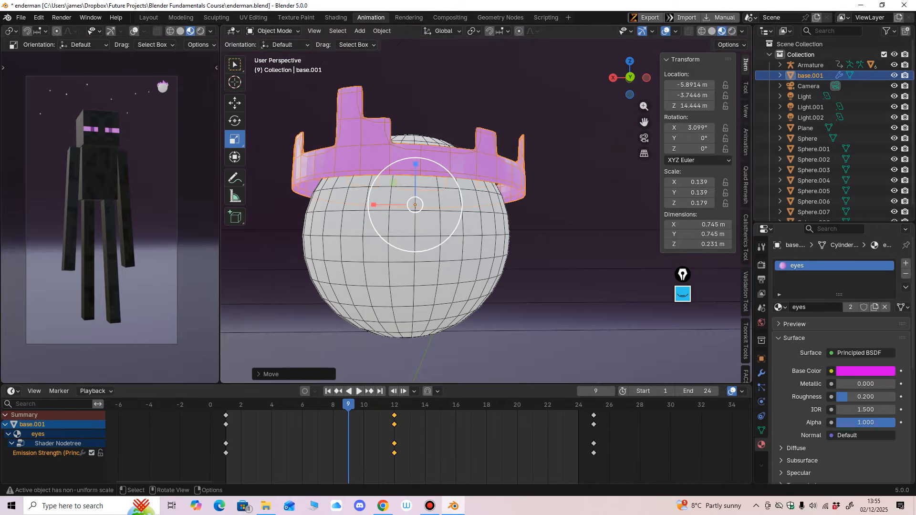
{"action": "left_click_drag", "start_coordinate": [427, 250], "coordinate": [426, 245]}
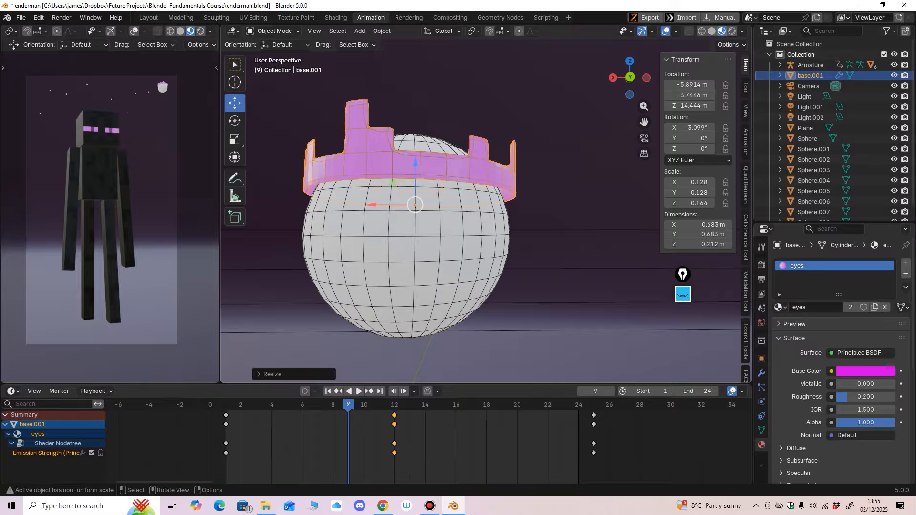
{"action": "middle_click_drag", "start_coordinate": [225, 319], "coordinate": [220, 327], "text": "alt"}
{"action": "left_click_drag", "start_coordinate": [431, 168], "coordinate": [431, 166]}
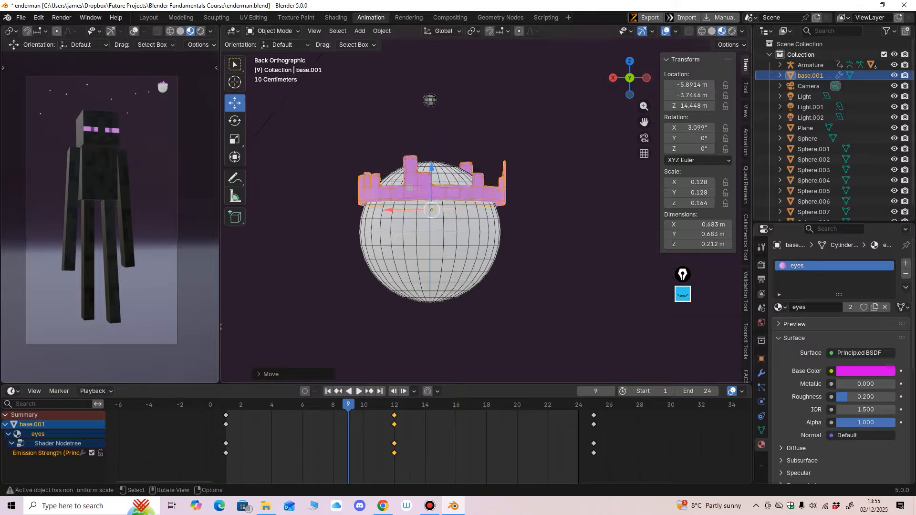
Play the loop and examine the fit of the crown on the moon from several angles
{"action": "mouse_move", "coordinate": [433, 286]}
{"action": "middle_mouse_down"}
{"action": "mouse_move", "coordinate": [438, 267]}
{"action": "mouse_move", "coordinate": [441, 291]}
{"action": "middle_mouse_up"}
{"action": "scroll", "coordinate": [441, 291], "scroll_direction": "down", "scroll_amount": 5}
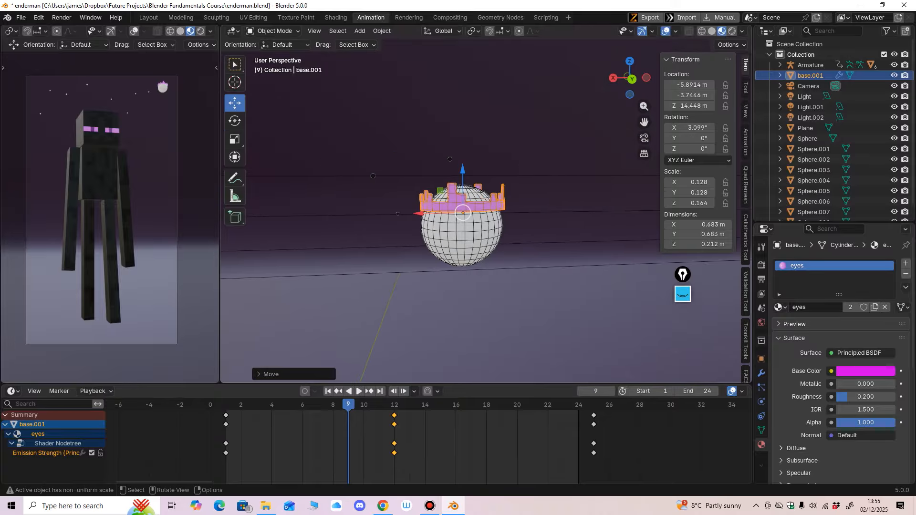
{"action": "key", "text": "space"}
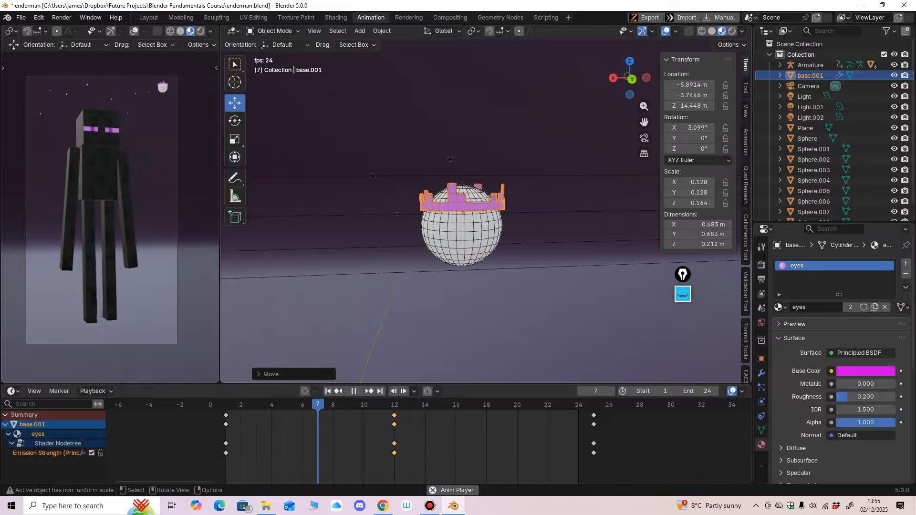
{"action": "middle_click_drag", "start_coordinate": [441, 291], "coordinate": [462, 287]}
{"action": "middle_click_drag", "start_coordinate": [431, 334], "coordinate": [399, 342]}
{"action": "scroll", "coordinate": [394, 322], "scroll_direction": "down", "scroll_amount": 2}
{"action": "scroll", "coordinate": [397, 336], "scroll_direction": "up", "scroll_amount": 3}
{"action": "key", "text": "space"}
{"action": "key", "text": "space"}
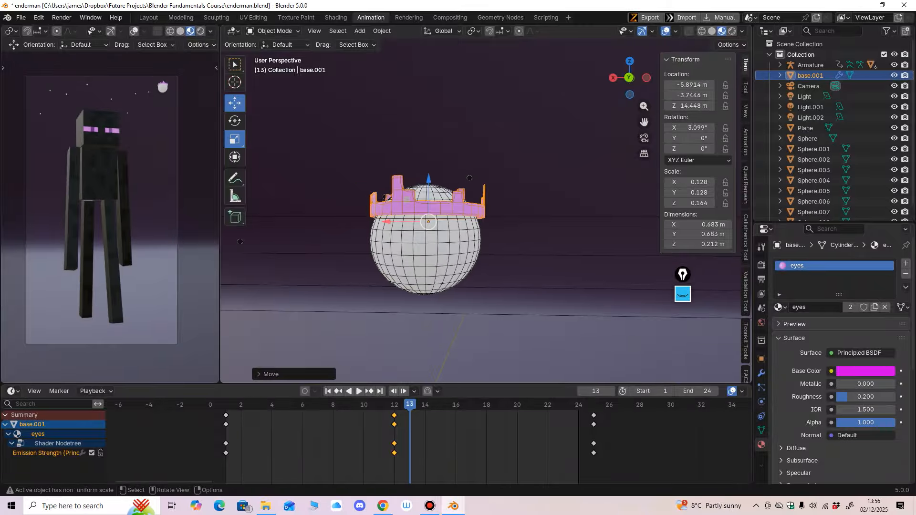
Stretch the crown's height to a Z scale of about 0.205 and replay the loop from the first frame
{"action": "left_click_drag", "start_coordinate": [429, 181], "coordinate": [428, 162]}
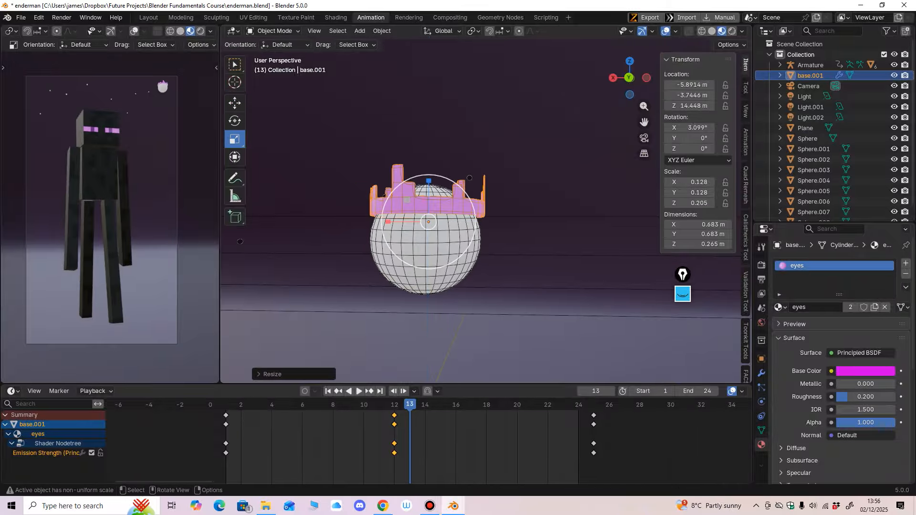
{"action": "middle_click_drag", "start_coordinate": [429, 167], "coordinate": [440, 167]}
{"action": "scroll", "coordinate": [440, 191], "scroll_direction": "down", "scroll_amount": 2}
{"action": "middle_click_drag", "start_coordinate": [439, 215], "coordinate": [443, 208]}
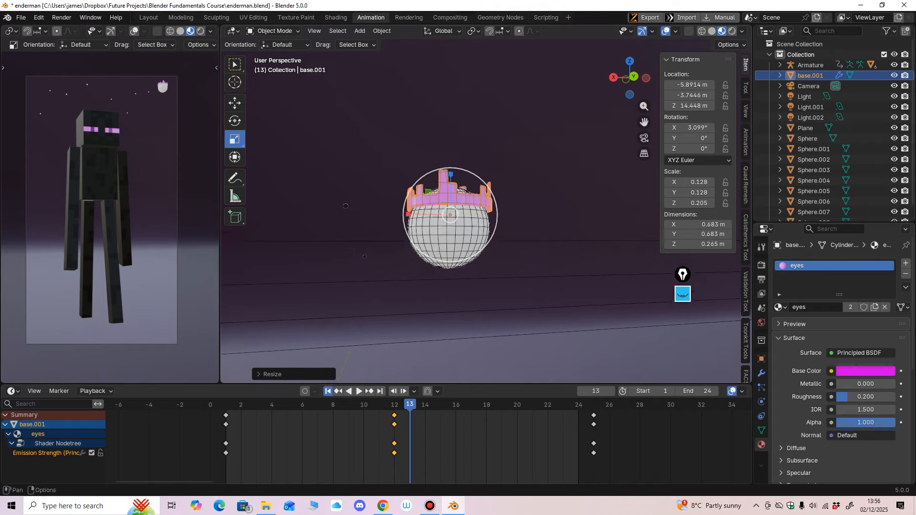
{"action": "left_click", "coordinate": [328, 391]}
{"action": "middle_click_drag", "start_coordinate": [411, 267], "coordinate": [422, 281]}
{"action": "key", "text": "space"}
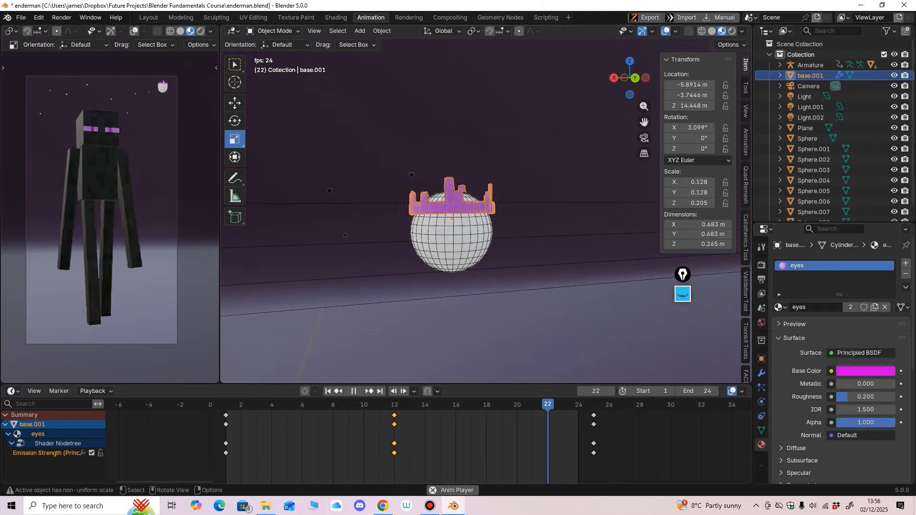